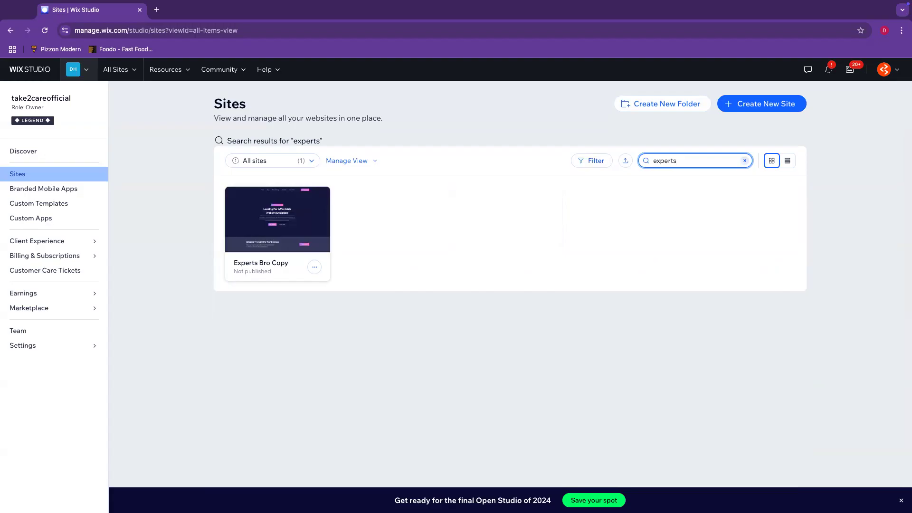
- Switch Chrome to the Creative profile to reach the Wix Studio account listing all 165 sites
click(884, 70)
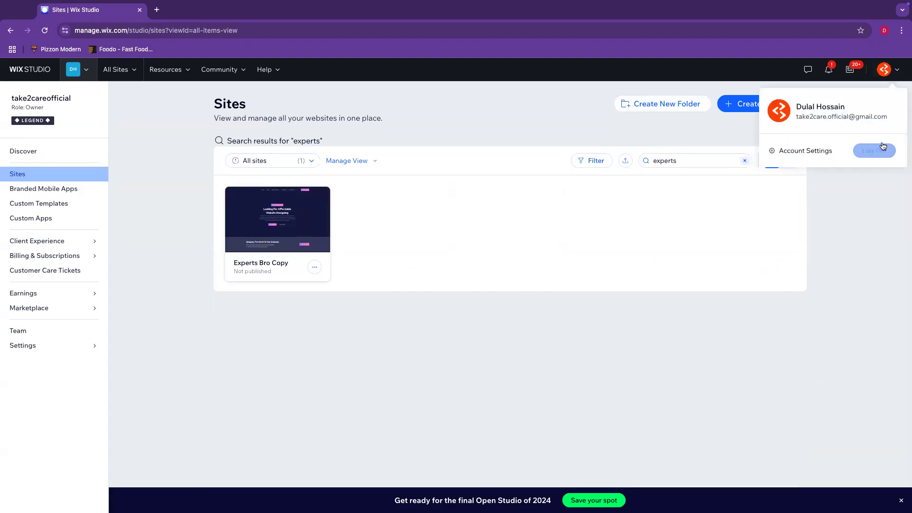
click(884, 31)
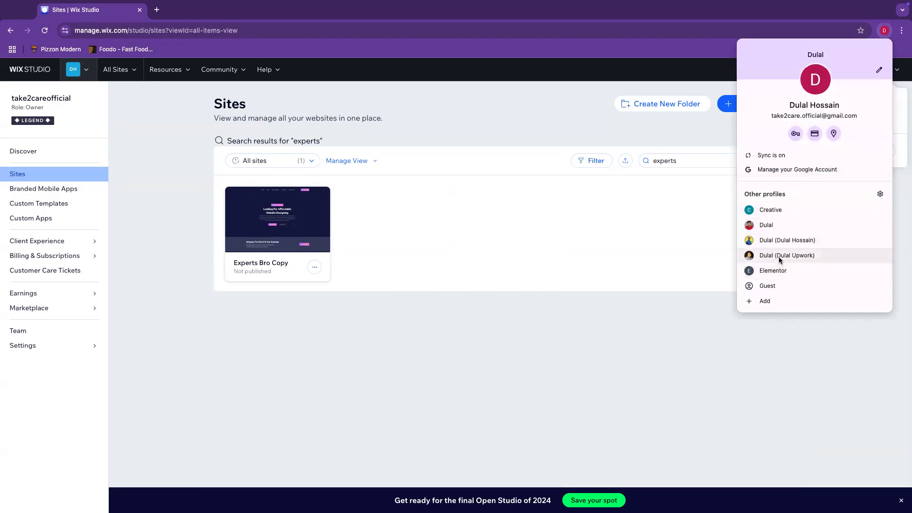
click(773, 226)
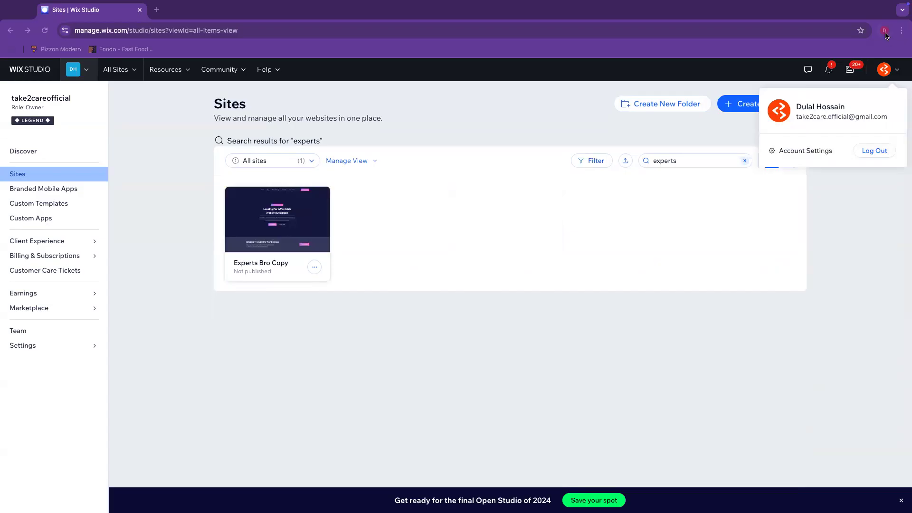
click(885, 32)
click(776, 208)
click(884, 31)
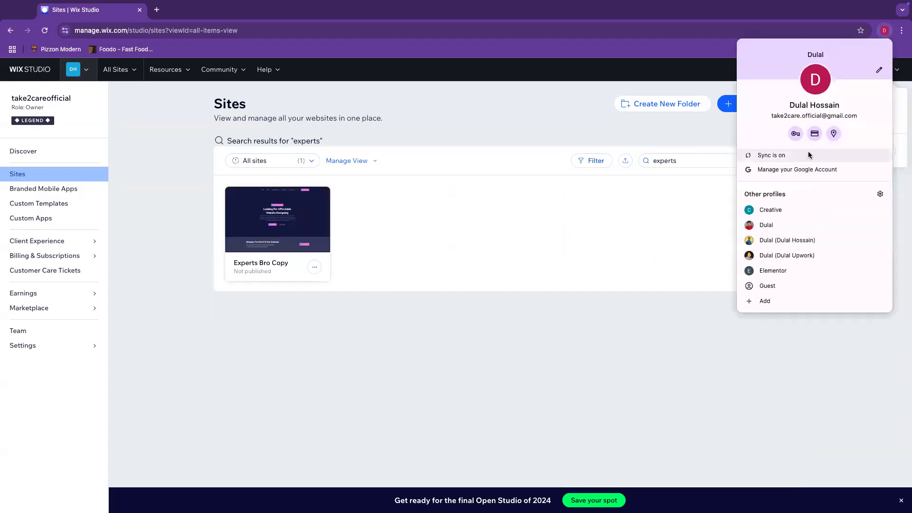
click(773, 209)
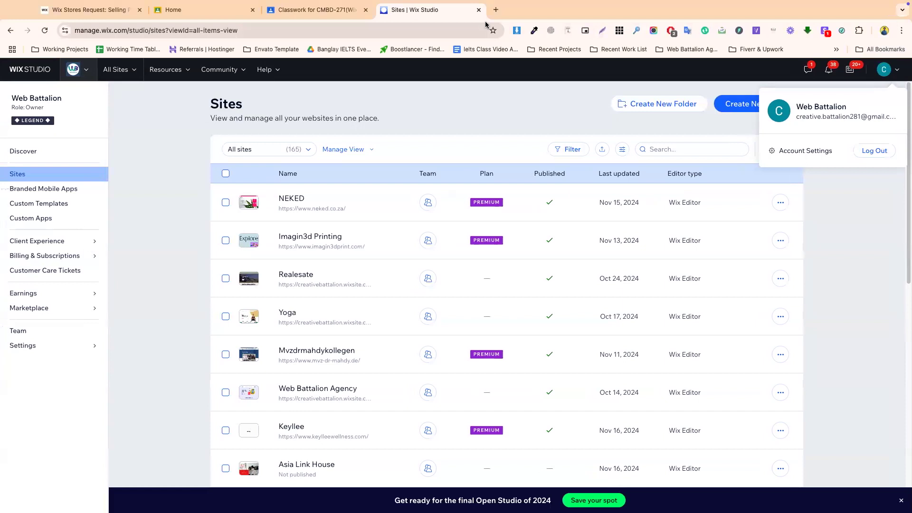
- In a new tab, start adding another Google account from the accounts menu
click(495, 10)
click(897, 74)
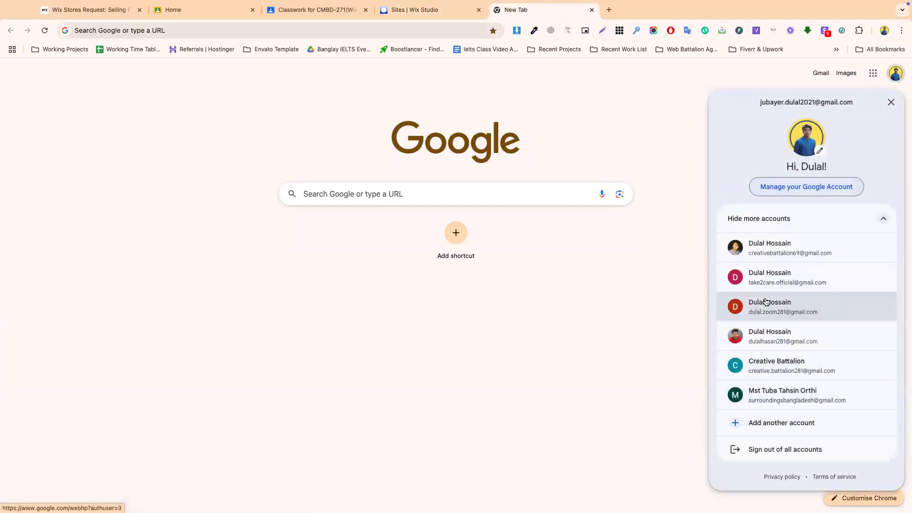
click(773, 422)
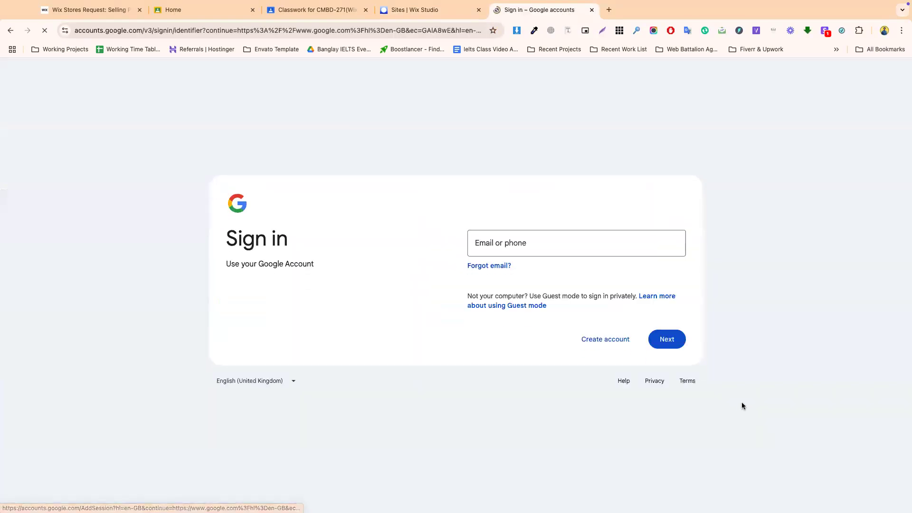
click(608, 10)
click(895, 73)
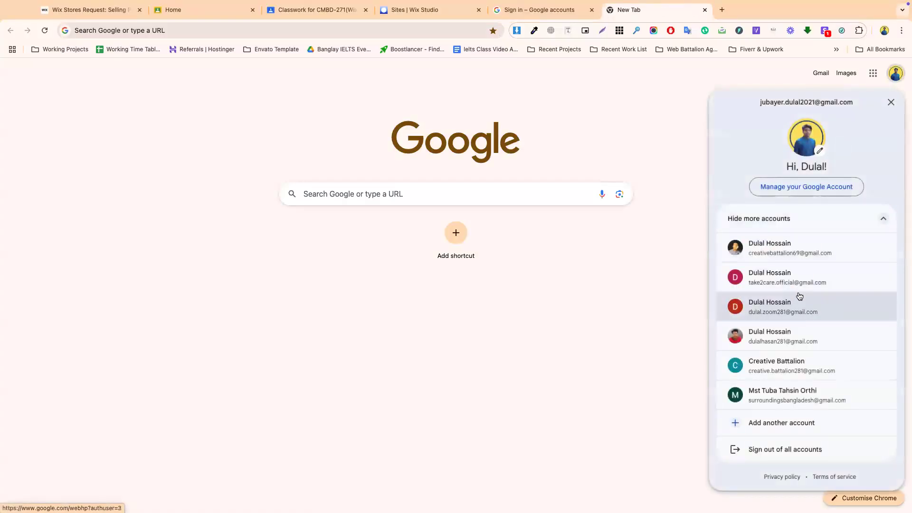
click(760, 431)
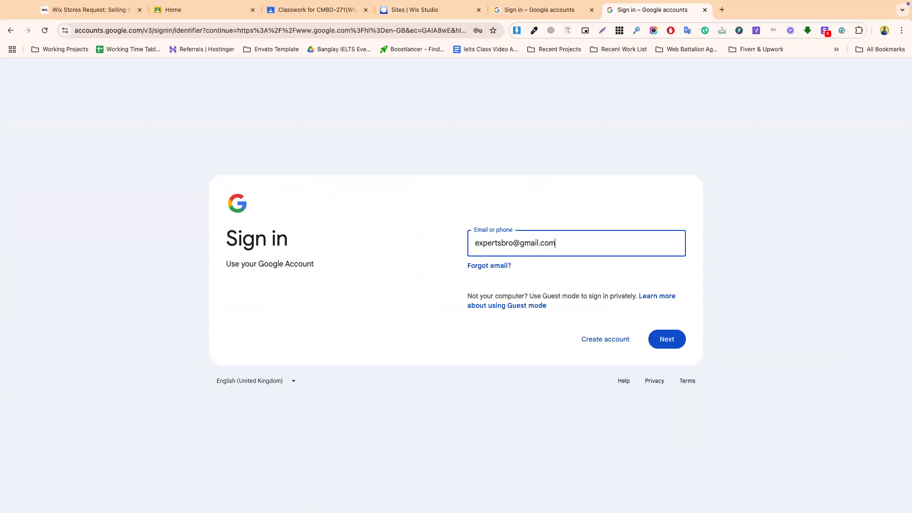
- Enter the account's e-mail, pass reCAPTCHA, enter the password, then return to the account chooser
key(Return)
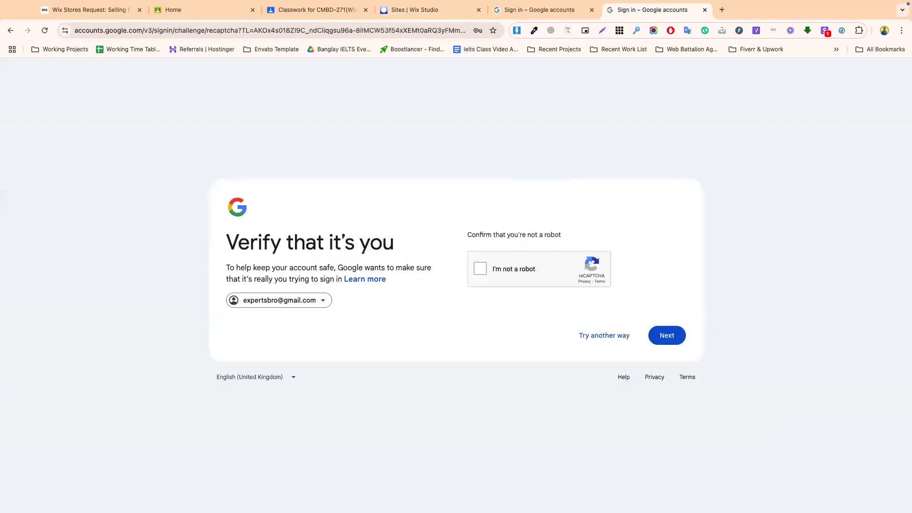
click(478, 272)
click(670, 336)
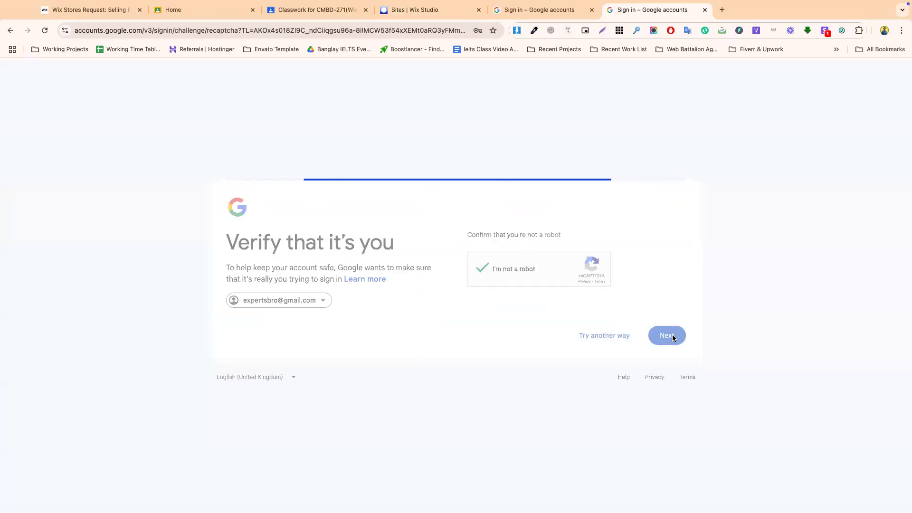
click(519, 274)
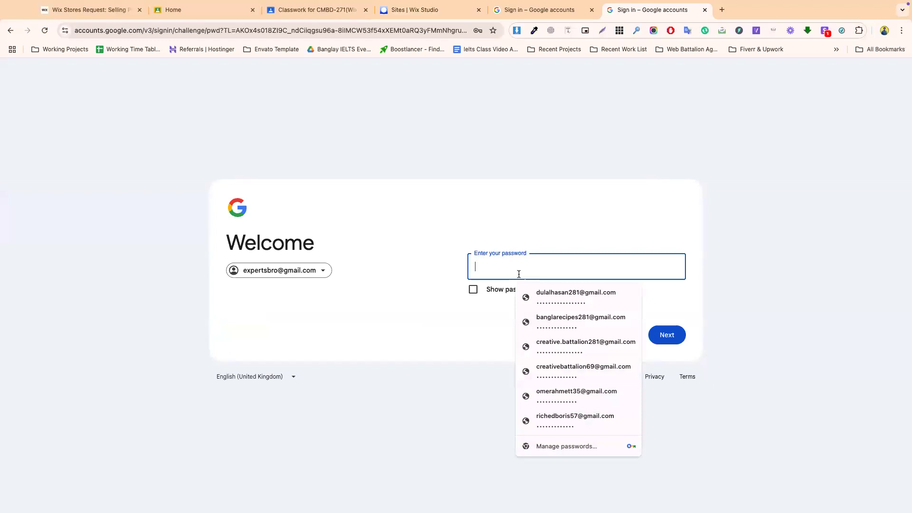
text(••)
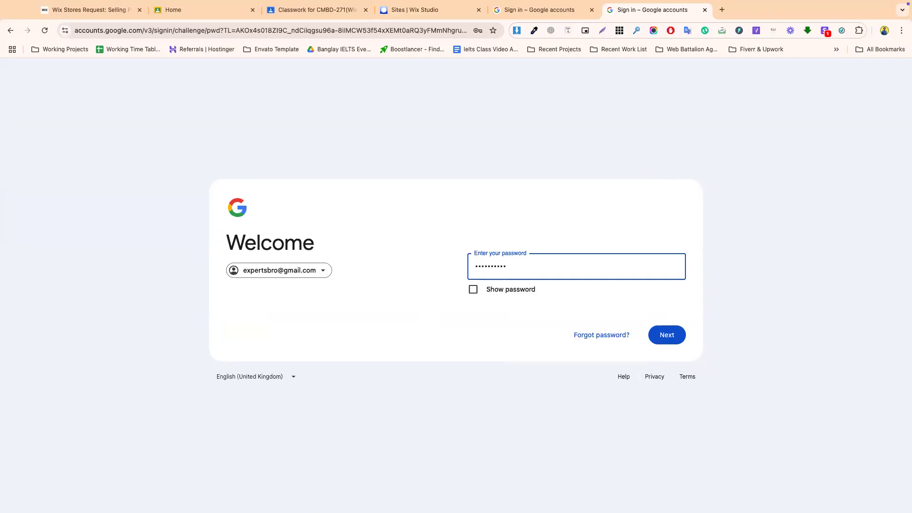
key(Return)
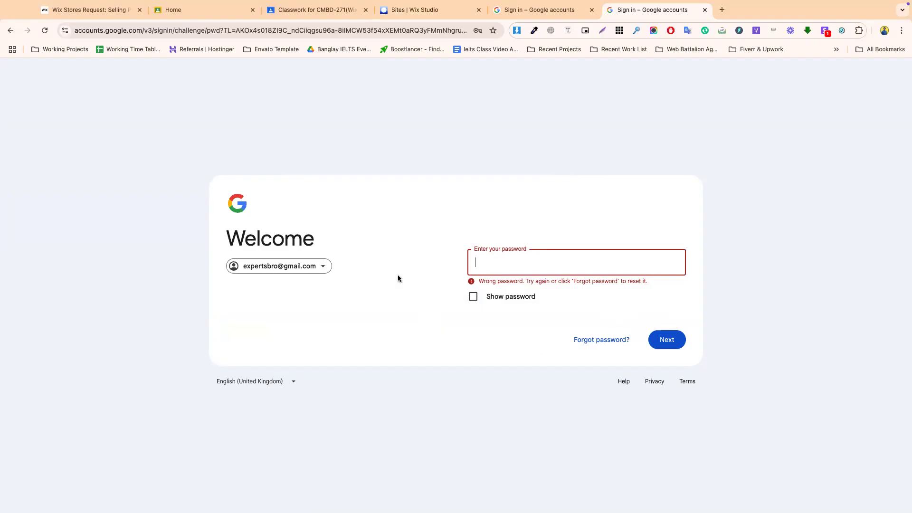
click(284, 266)
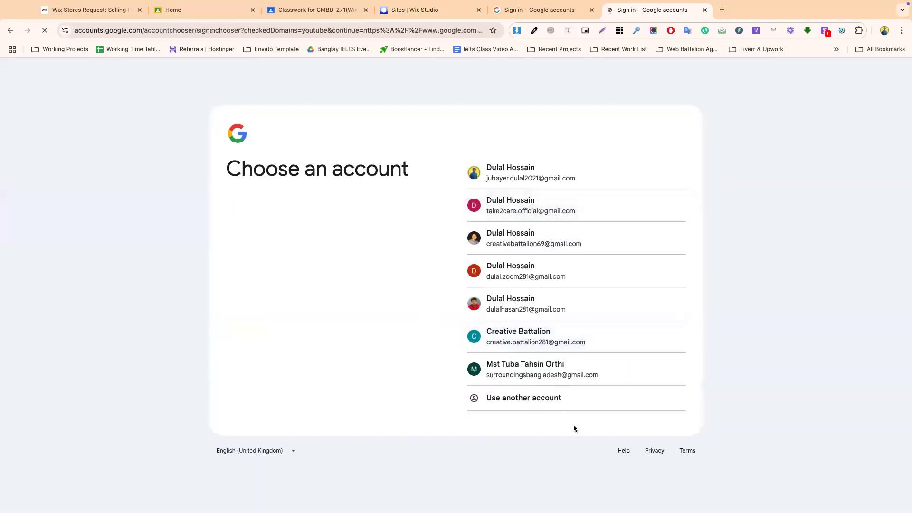
- Sign in to a different Google account using its suggested e-mail and passkey
click(523, 398)
click(512, 256)
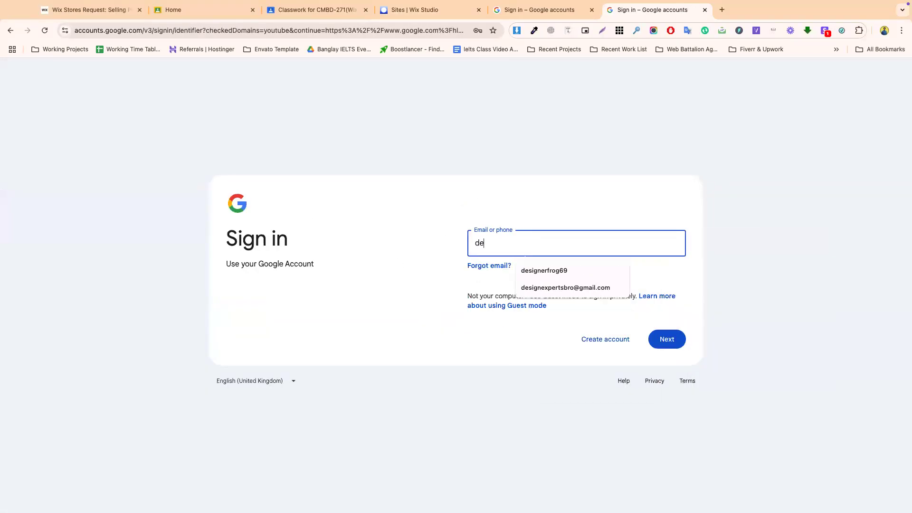
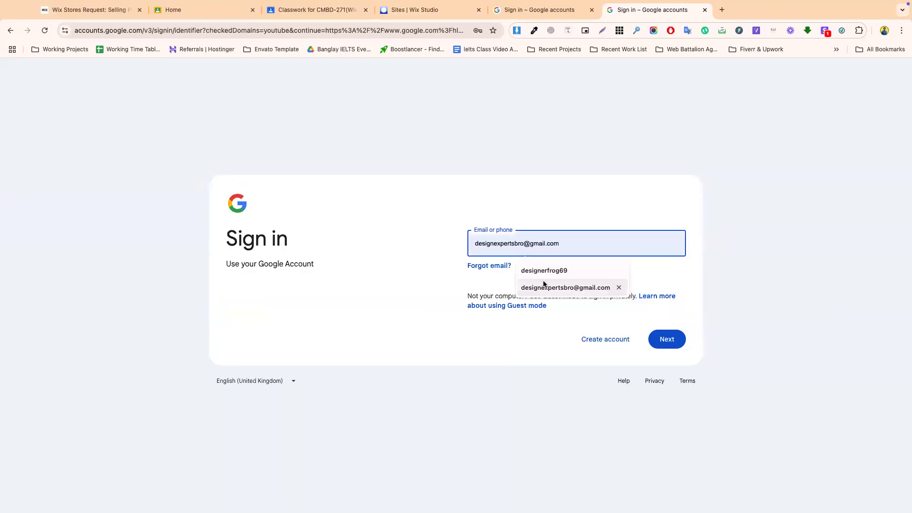
click(544, 287)
click(668, 338)
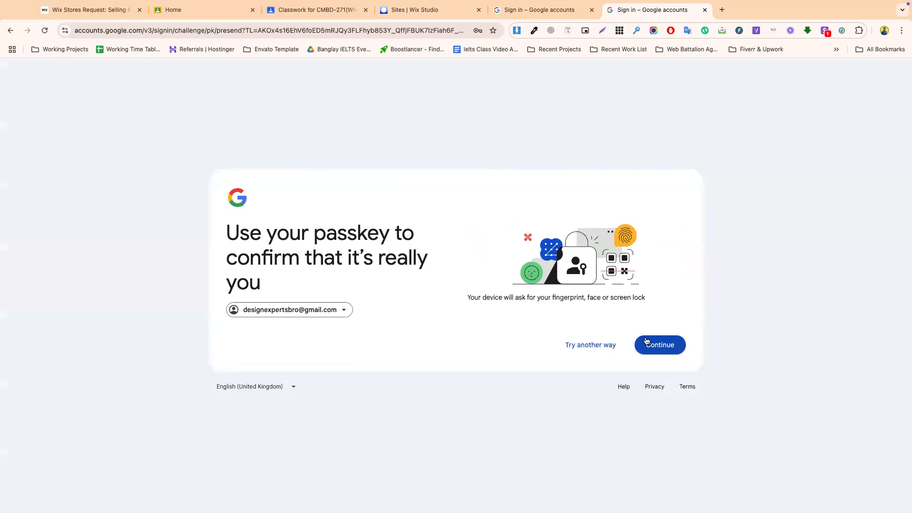
click(660, 345)
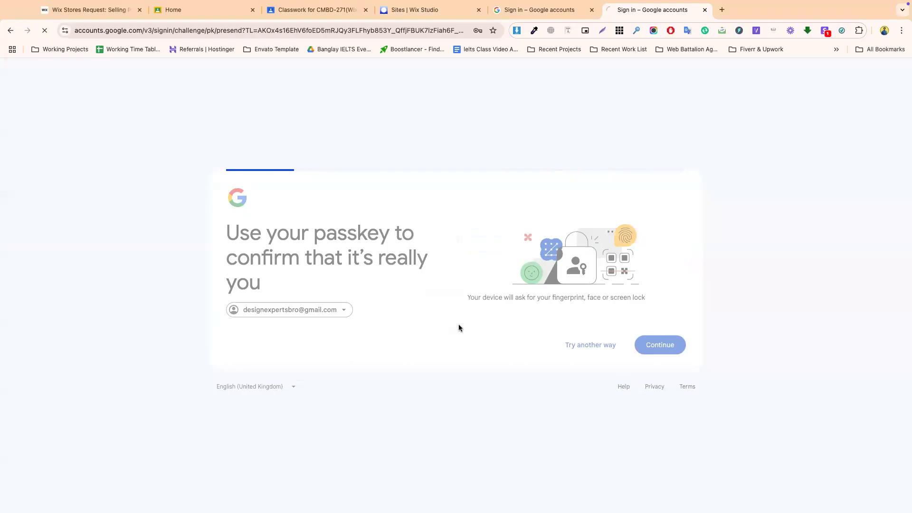
- Dismiss the browser profile and account setup prompts, then go to the leftover sign-in tab
click(829, 177)
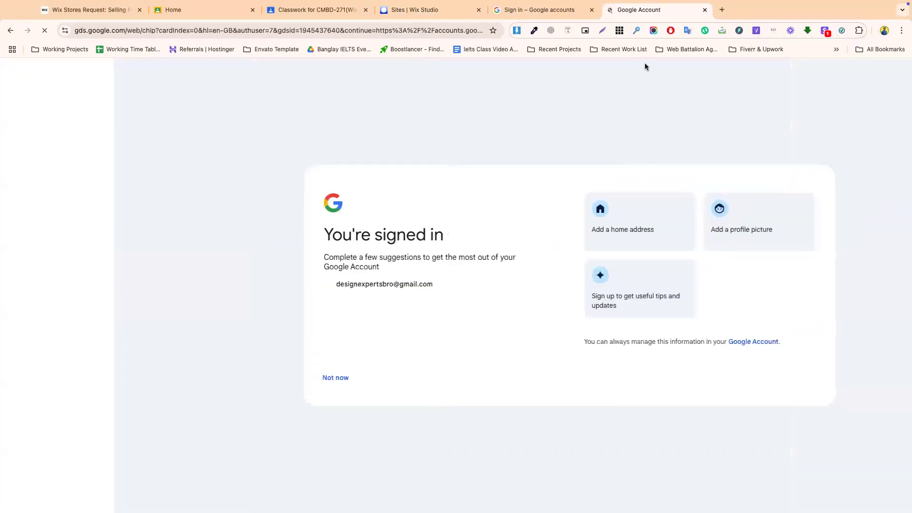
click(227, 379)
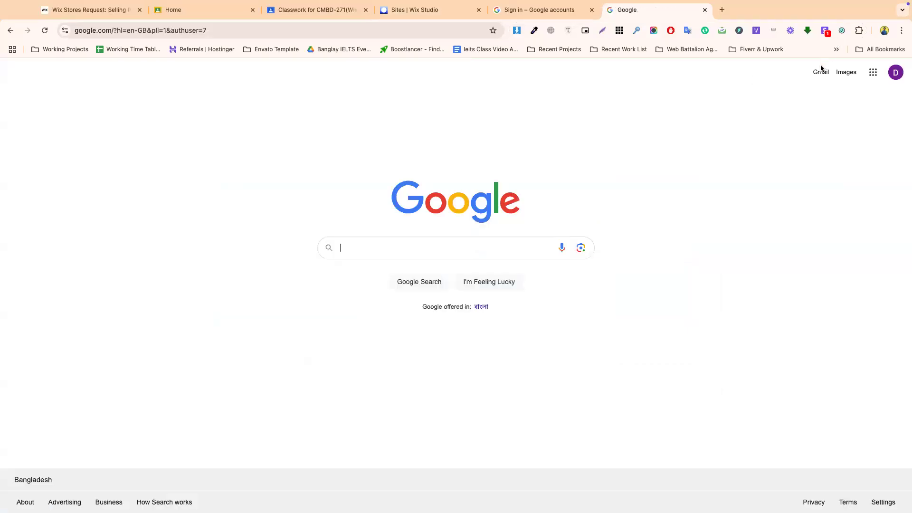
click(577, 11)
- Close the leftover sign-in tab and scroll through the Classroom Classwork topics
click(591, 10)
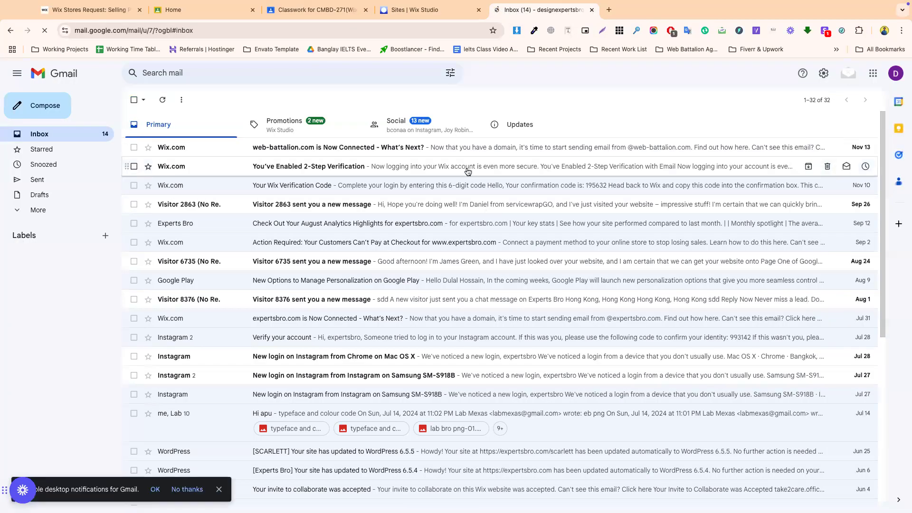
click(317, 9)
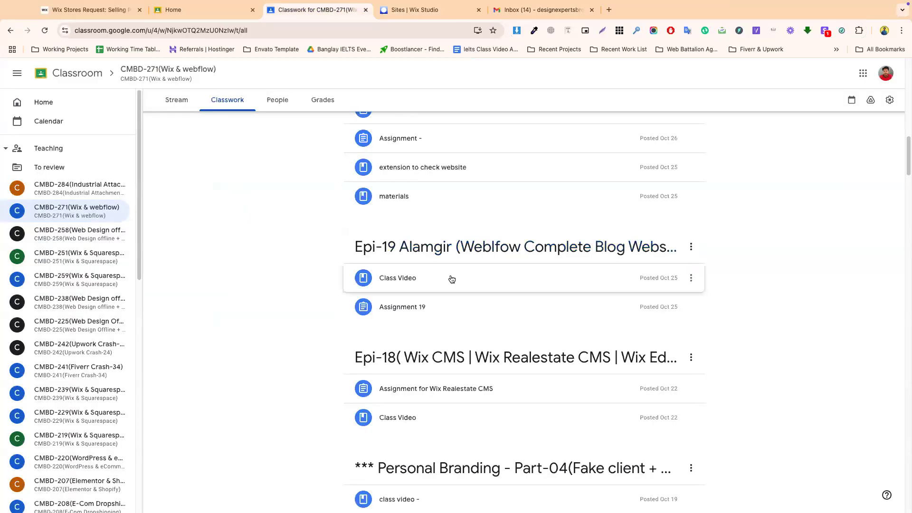
scroll(481, 354, down, 4)
scroll(481, 365, up, 10)
scroll(480, 371, up, 9)
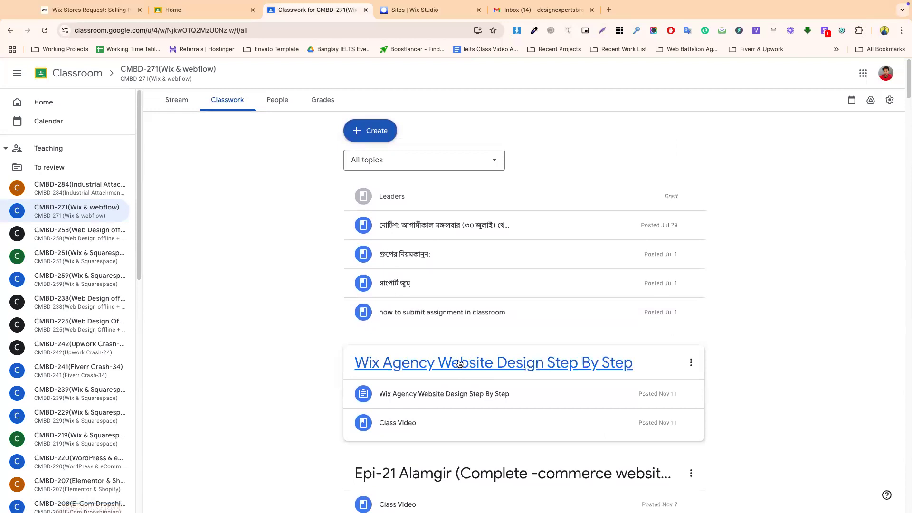
scroll(459, 363, down, 11)
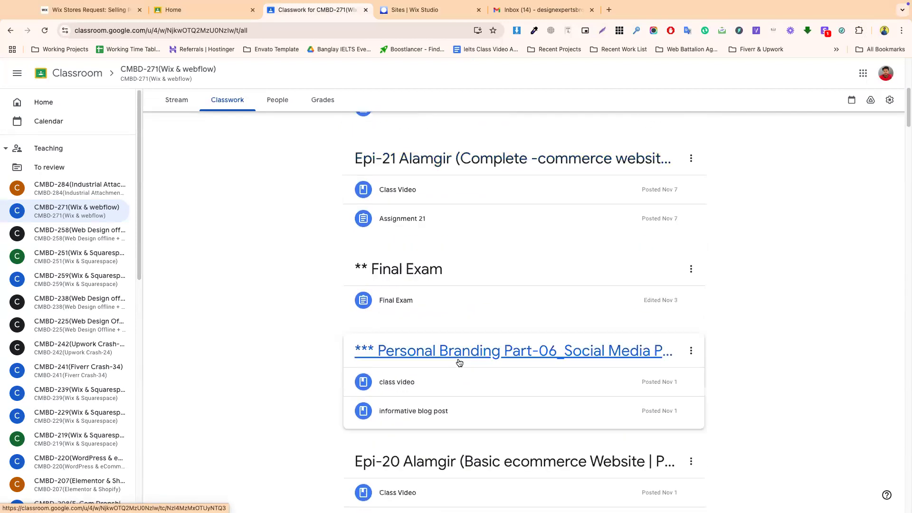
scroll(459, 363, down, 6)
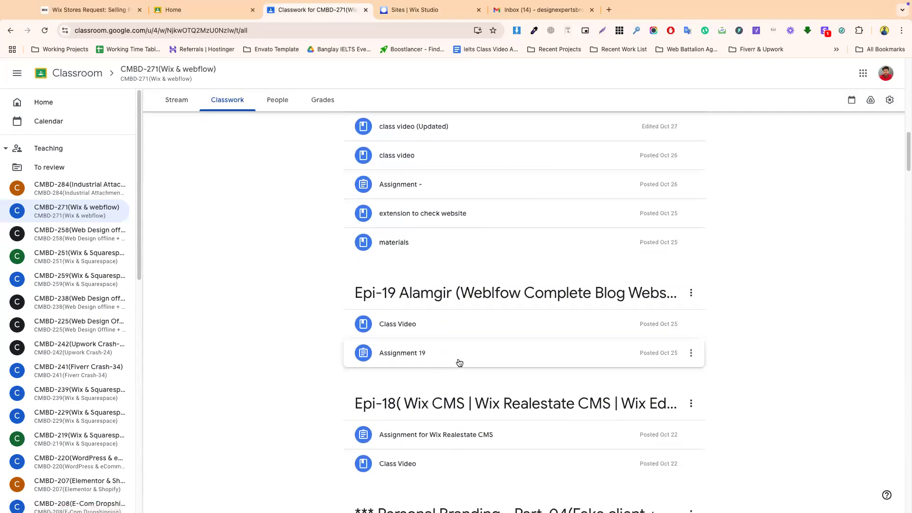
scroll(459, 363, down, 7)
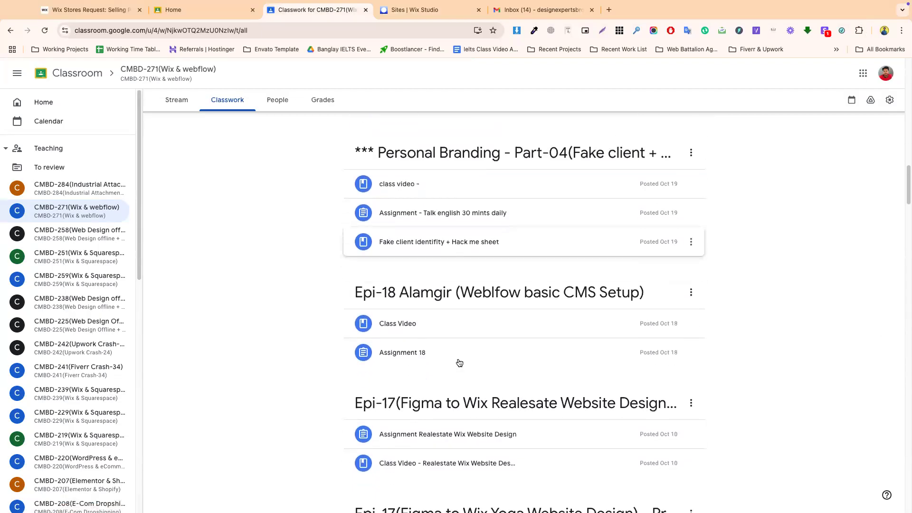
scroll(459, 363, down, 2)
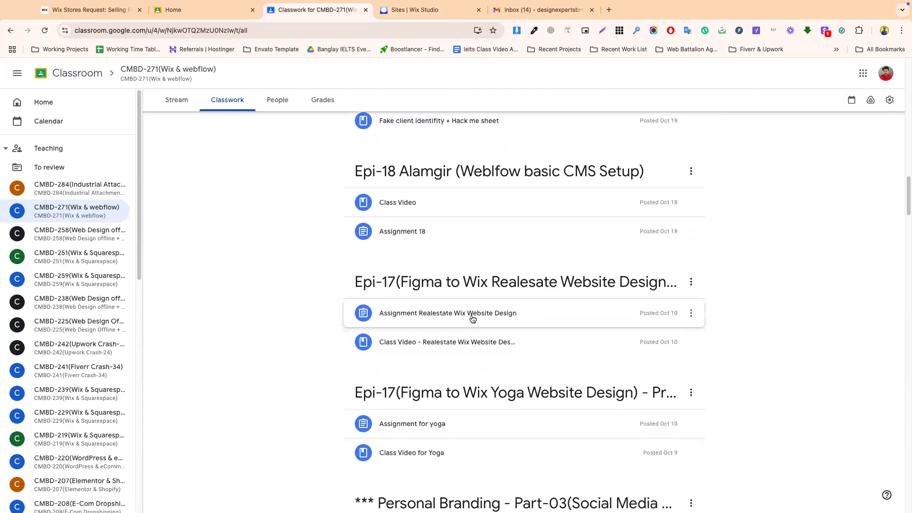
scroll(468, 356, down, 2)
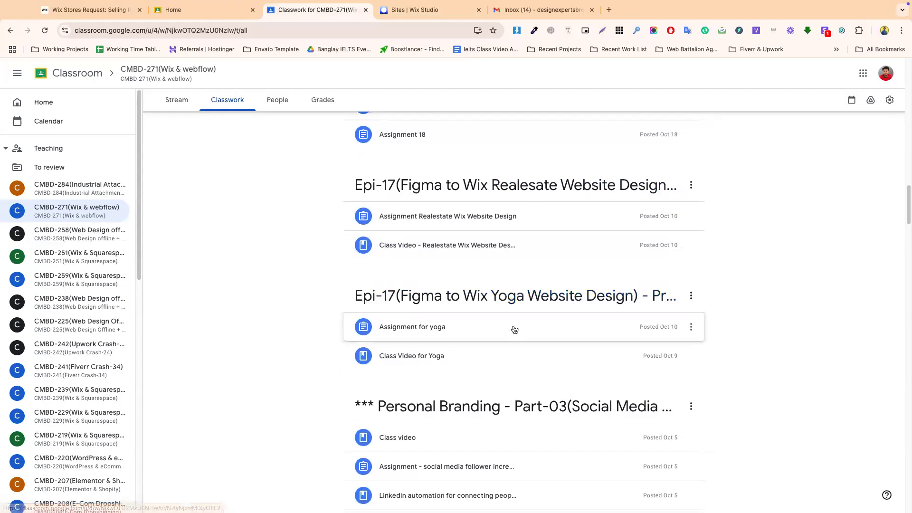
scroll(508, 332, down, 4)
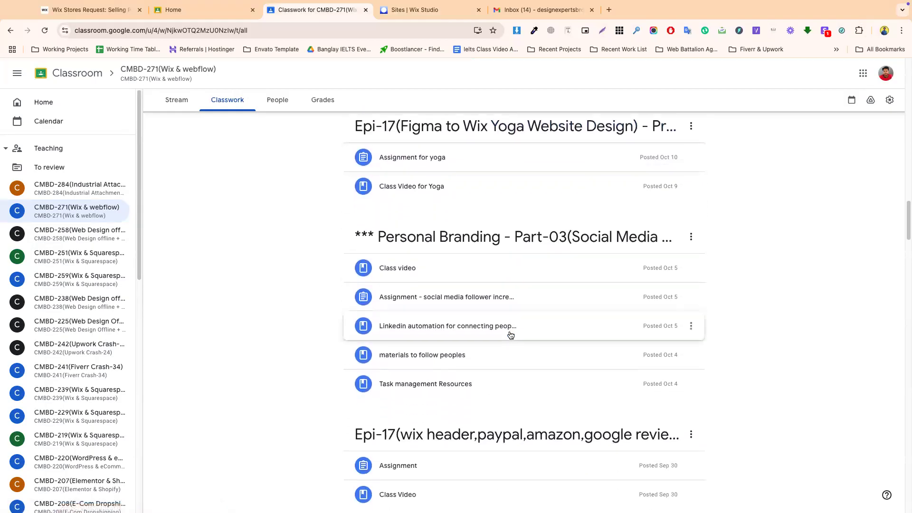
scroll(511, 335, down, 4)
scroll(510, 335, up, 15)
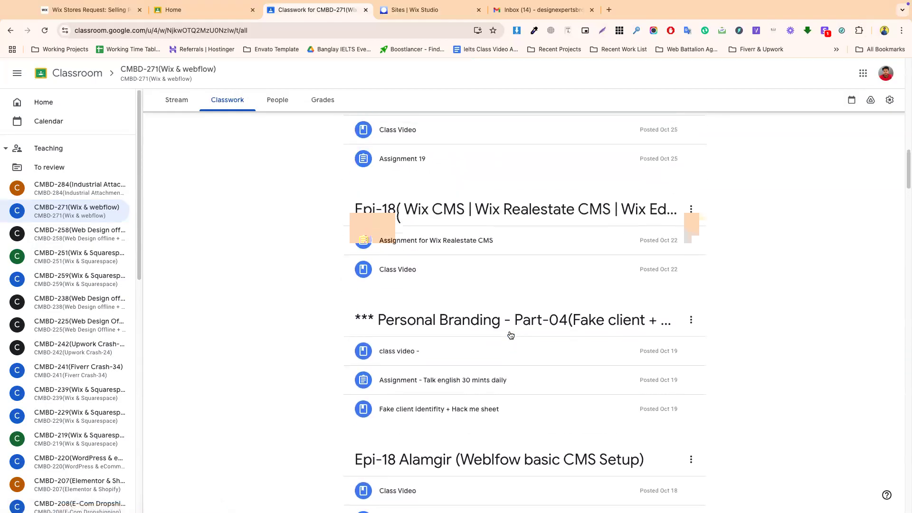
scroll(510, 336, up, 10)
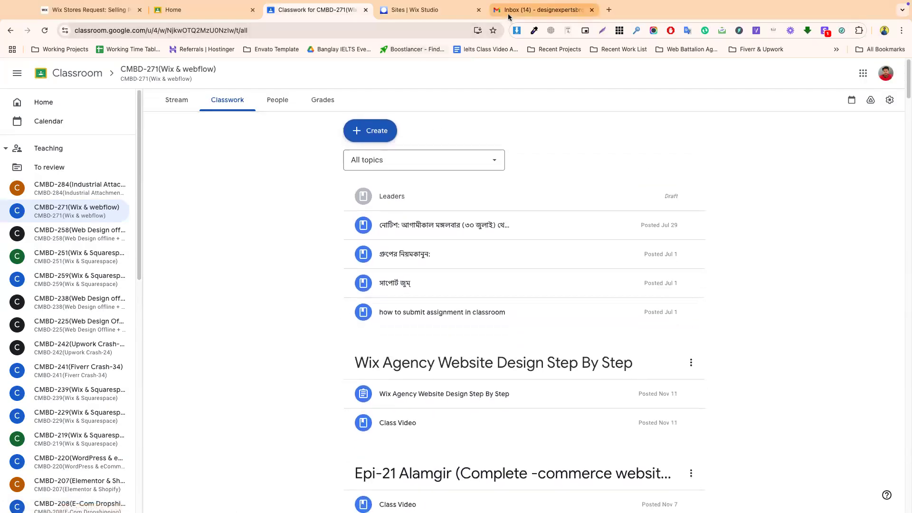
- In Gmail, dismiss the tracking dialog and show the Promotions category emails
click(509, 12)
click(504, 304)
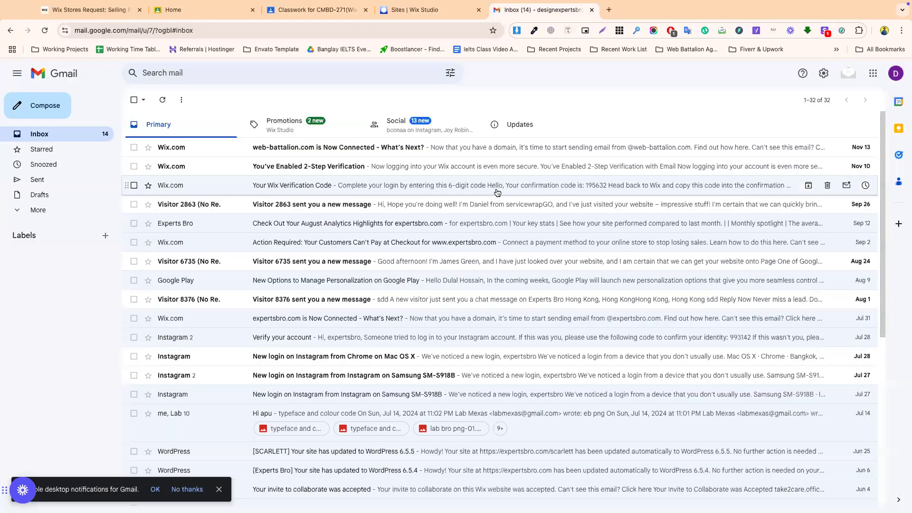
click(294, 137)
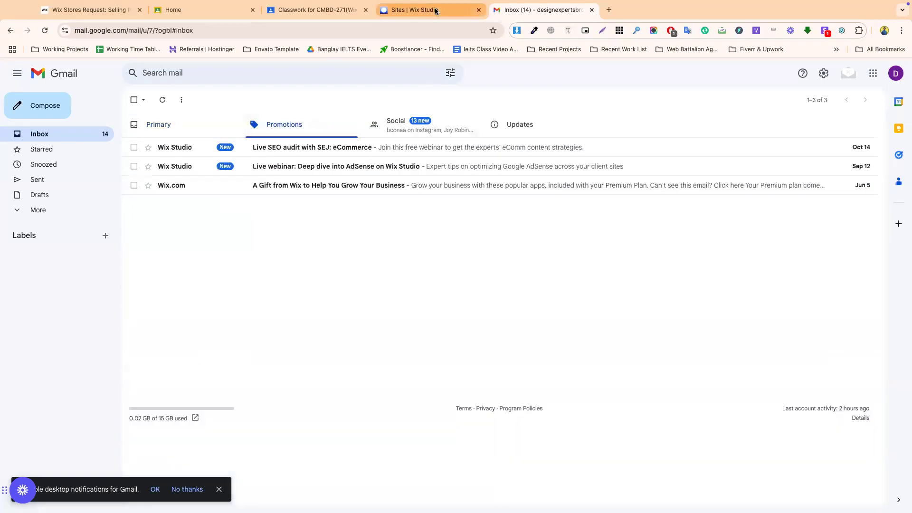
click(418, 9)
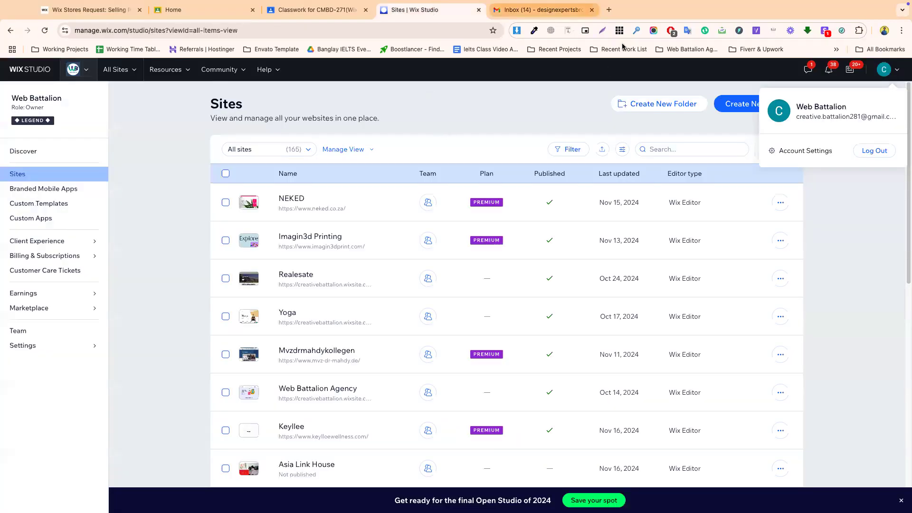
- Log out of Wix Studio and log back in via Continue with Google using the other account
click(891, 79)
click(891, 79)
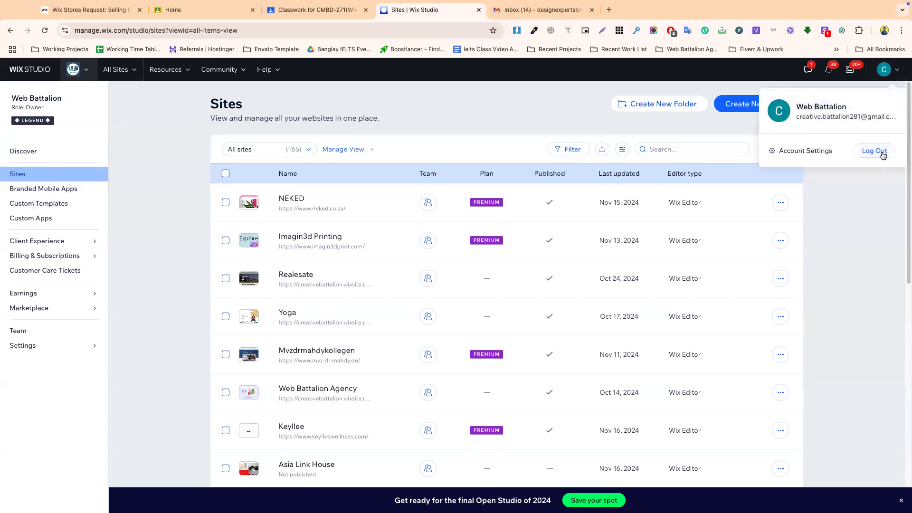
click(874, 151)
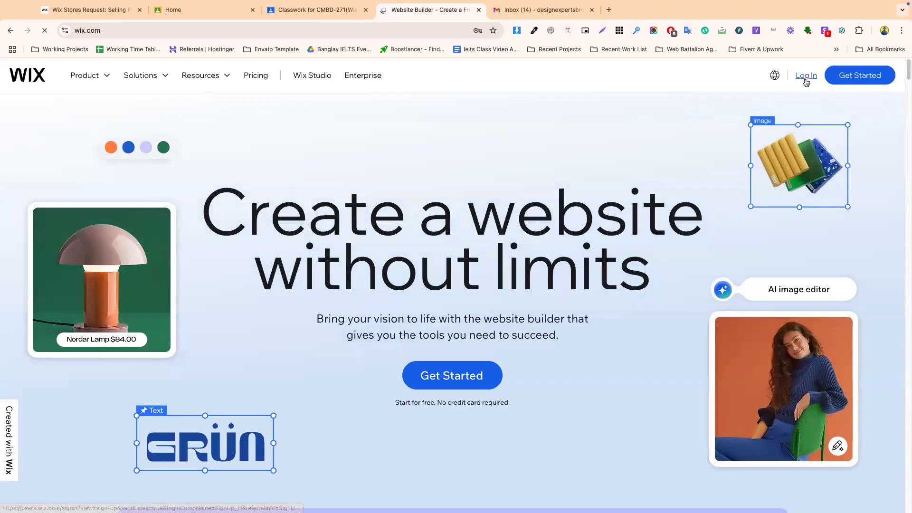
click(805, 77)
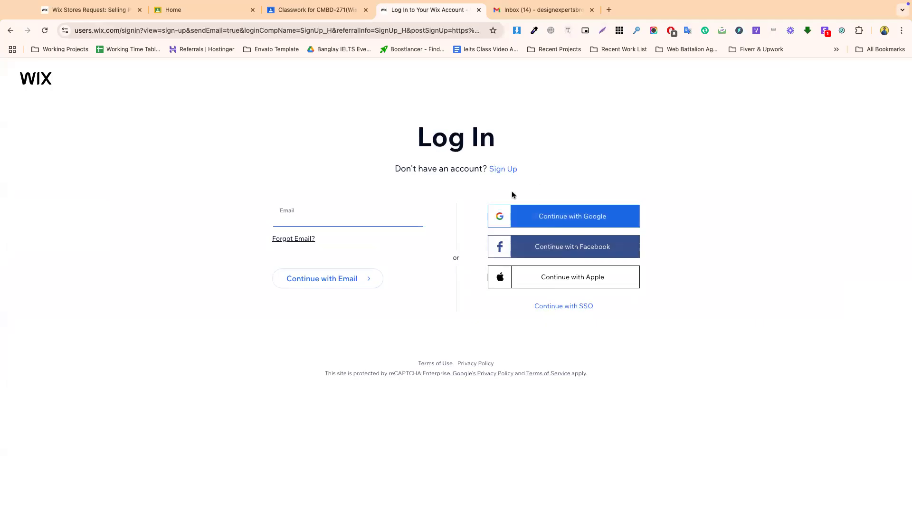
click(308, 218)
click(602, 221)
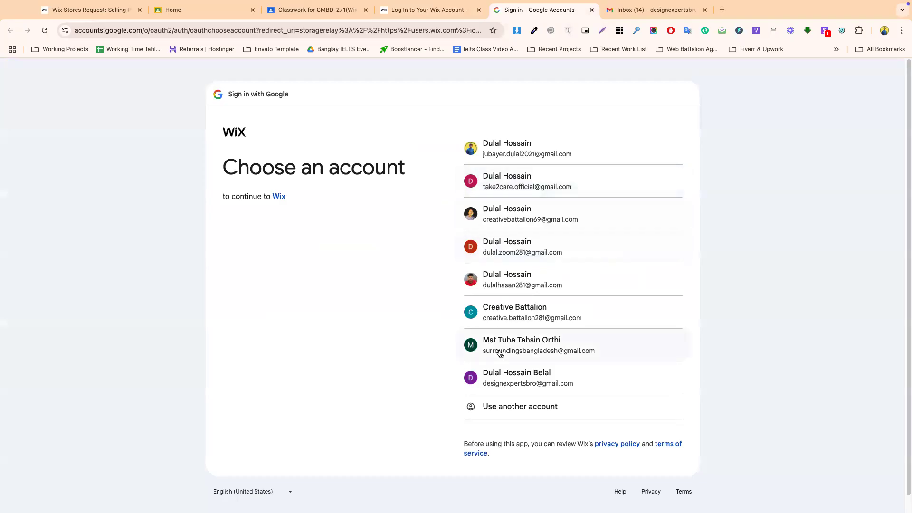
click(510, 378)
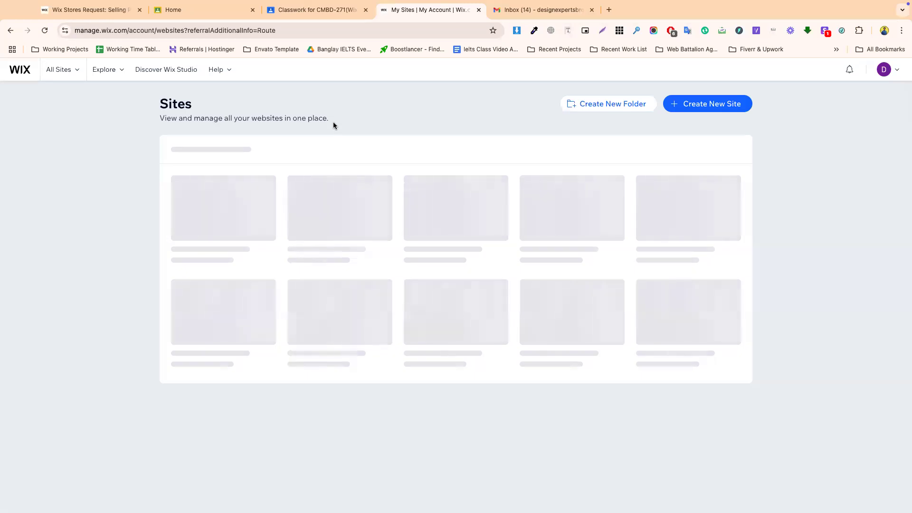
- Close the billing popup and choose Edit Site on the Premium Experts Bro site card
click(874, 94)
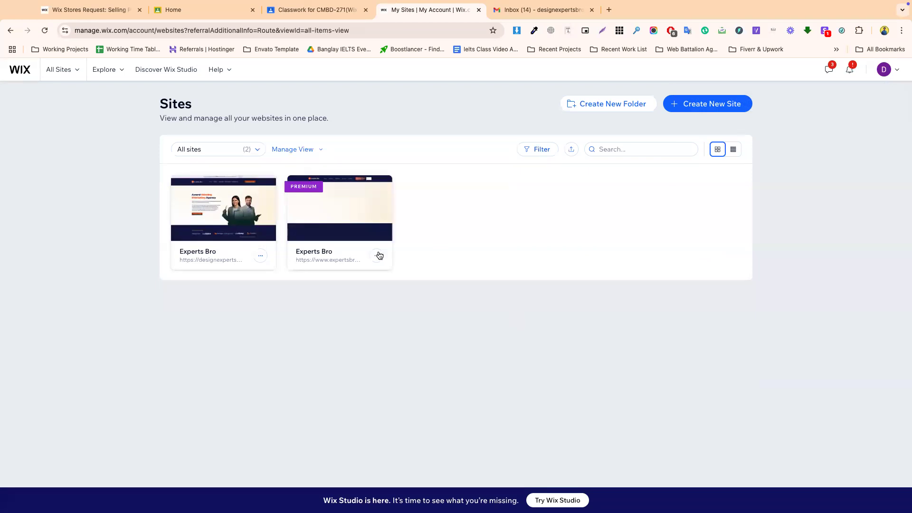
mouse_move(341, 252)
click(335, 227)
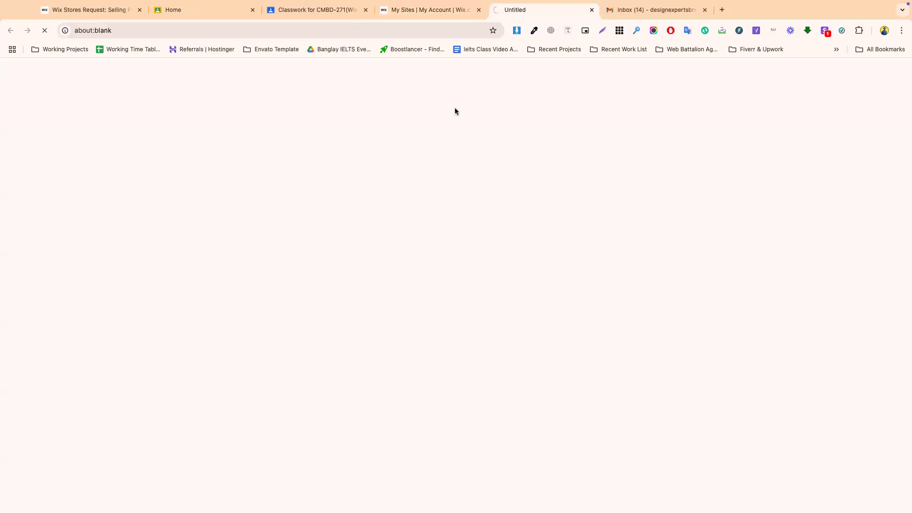
- Wait for the Experts Bro site to finish loading in the Editor
click(432, 14)
click(511, 9)
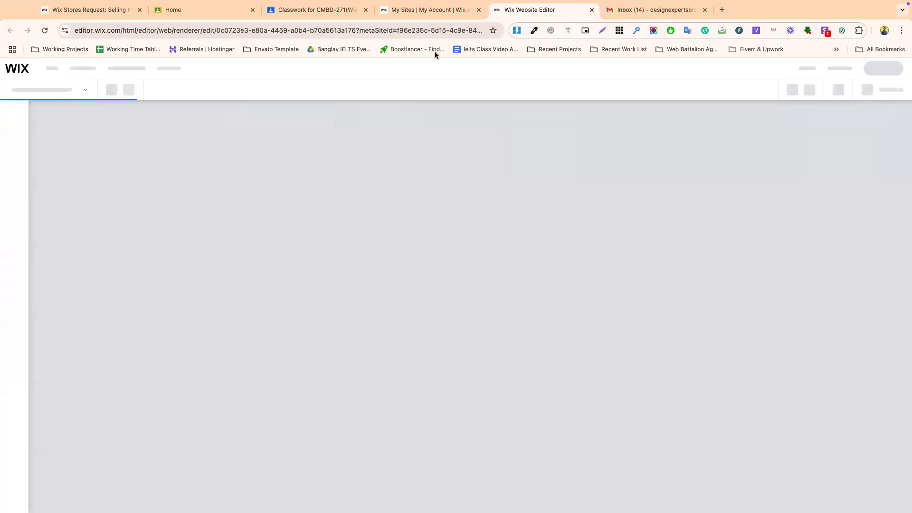
click(425, 17)
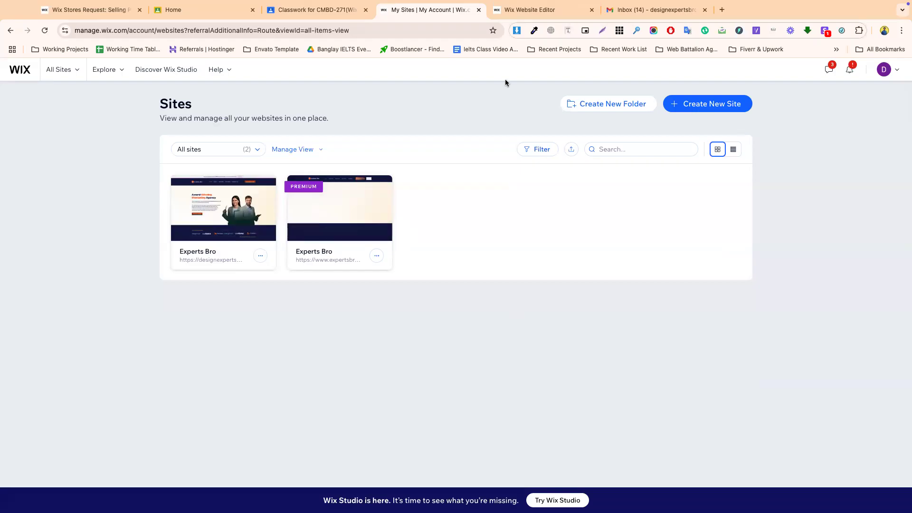
click(506, 12)
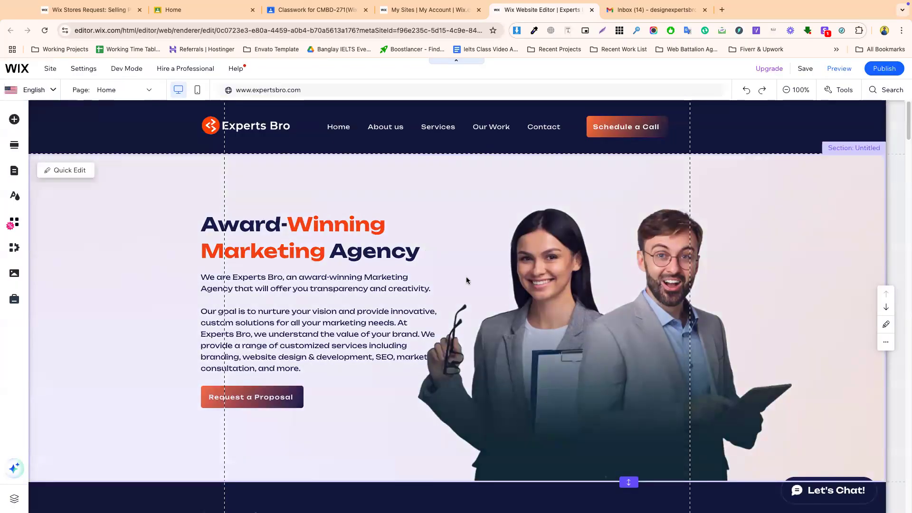
scroll(351, 299, down, 4)
scroll(339, 299, up, 4)
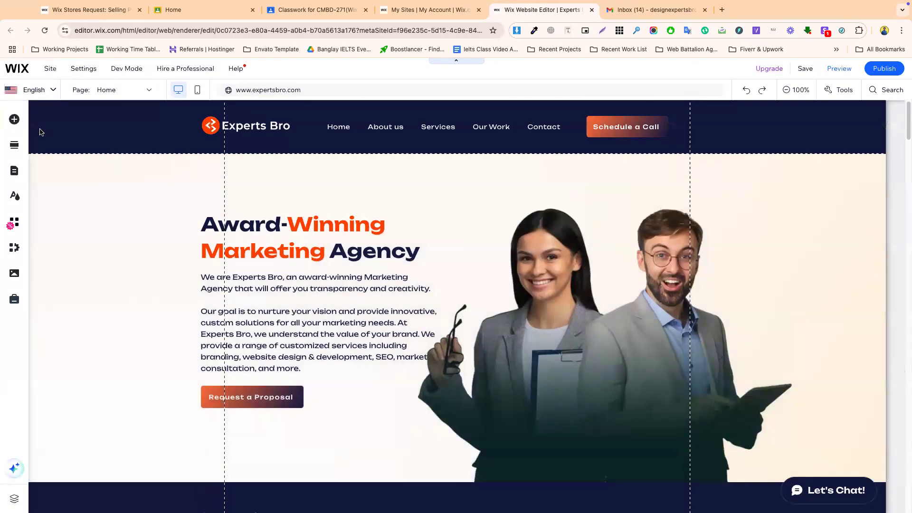
- Check the English, Arabic and German languages in Manage Languages, then return to the Sites list
click(56, 90)
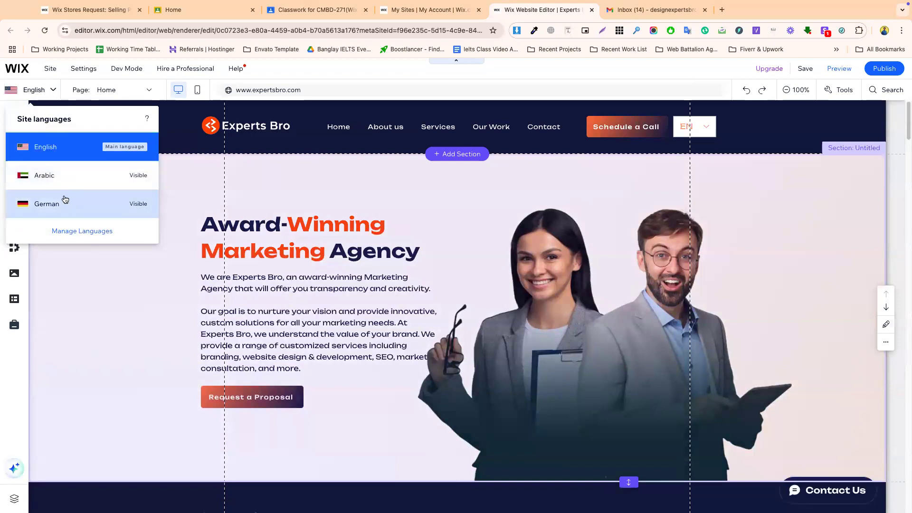
click(80, 231)
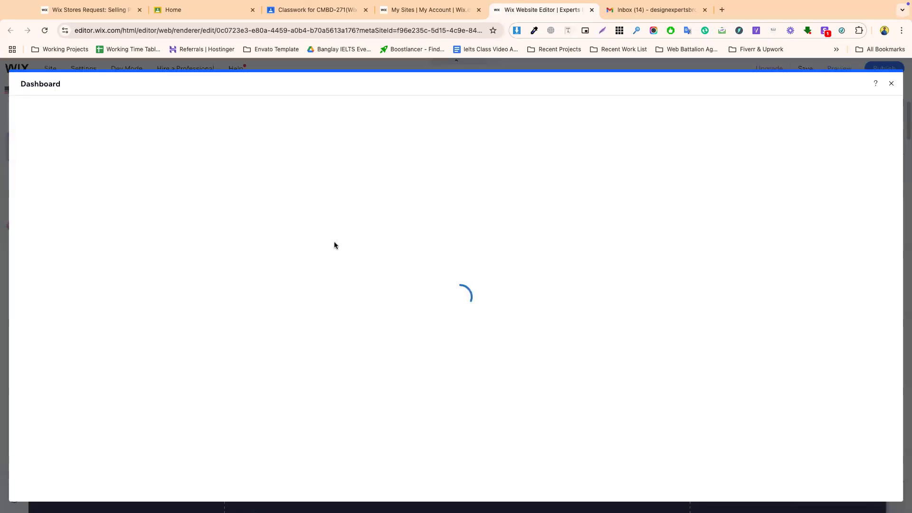
click(890, 83)
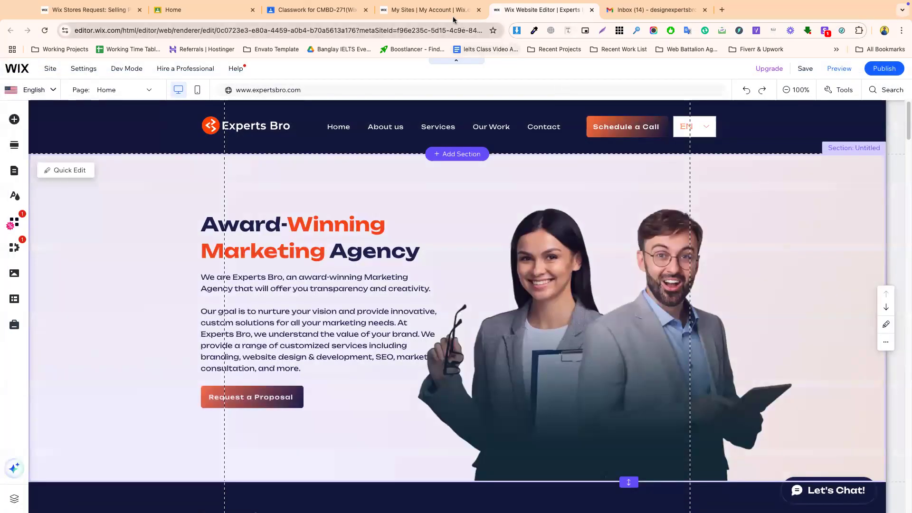
click(454, 18)
- Open the premium Experts Bro site's dashboard and go to the App Market
mouse_move(308, 227)
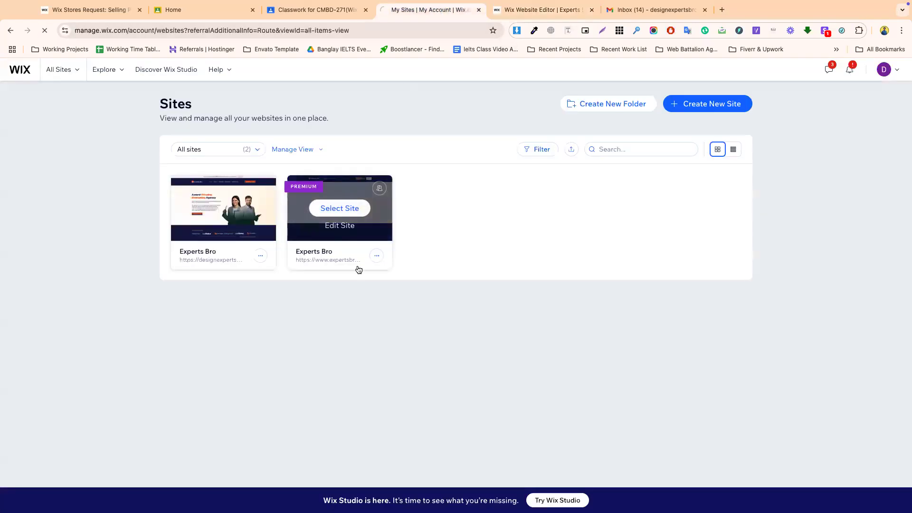
click(359, 268)
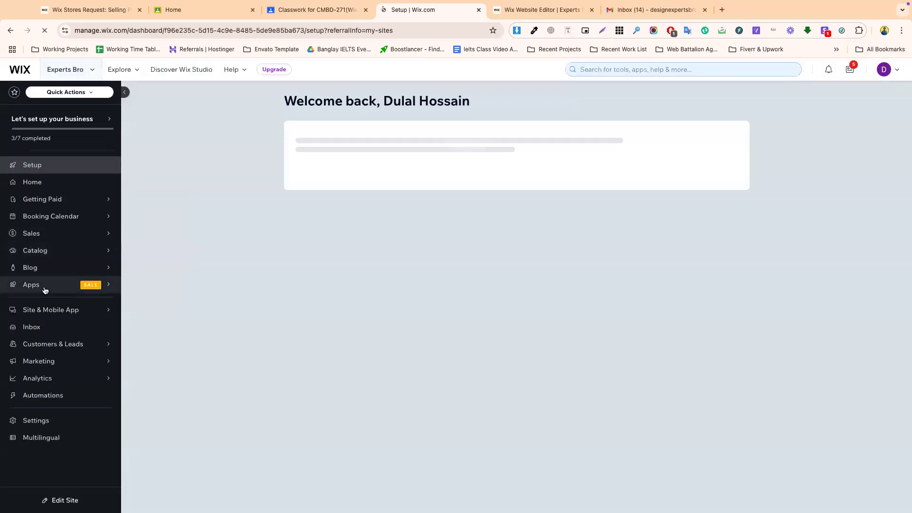
click(45, 287)
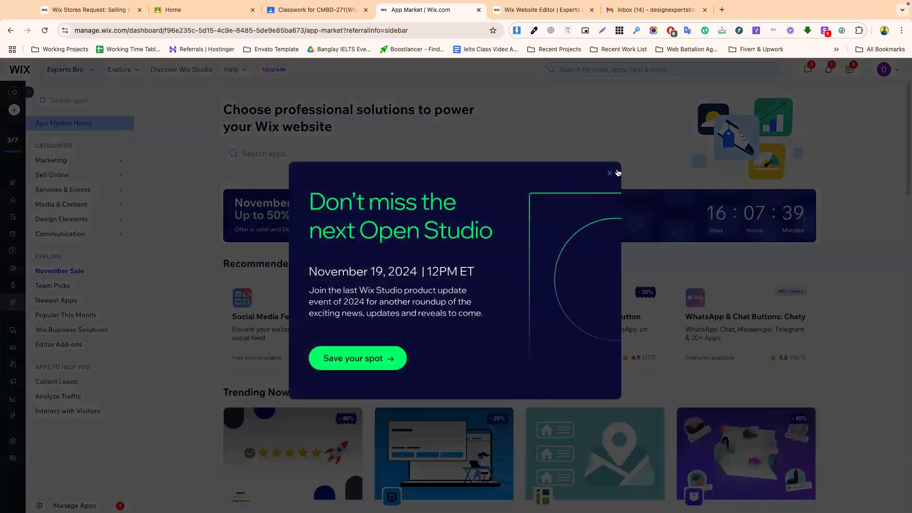
click(609, 173)
- Search 'wix mul' and confirm Wix Multilingual is installed, then return to the Sites list
click(274, 154)
text(wix m)
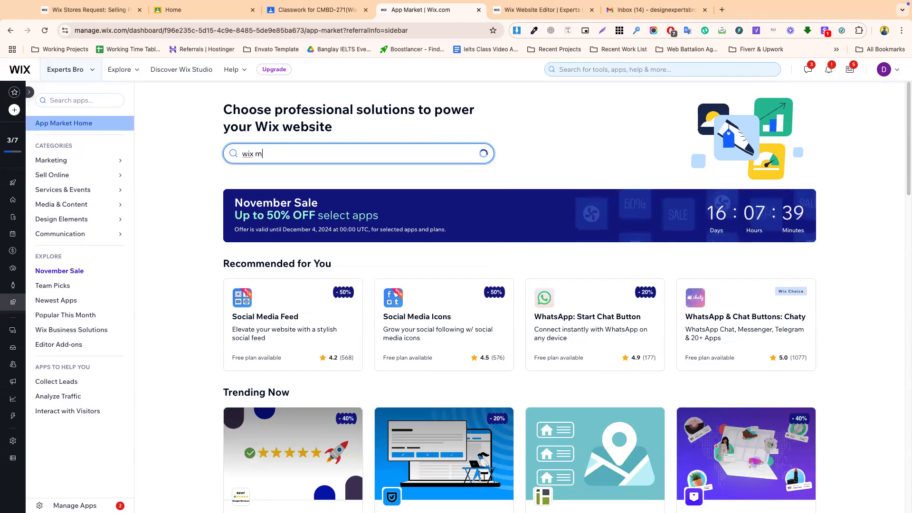
text(ul)
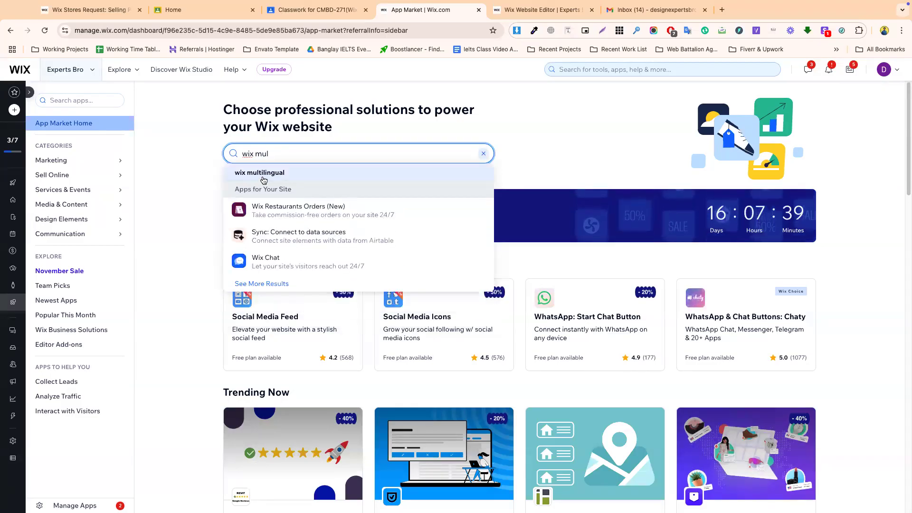
click(263, 174)
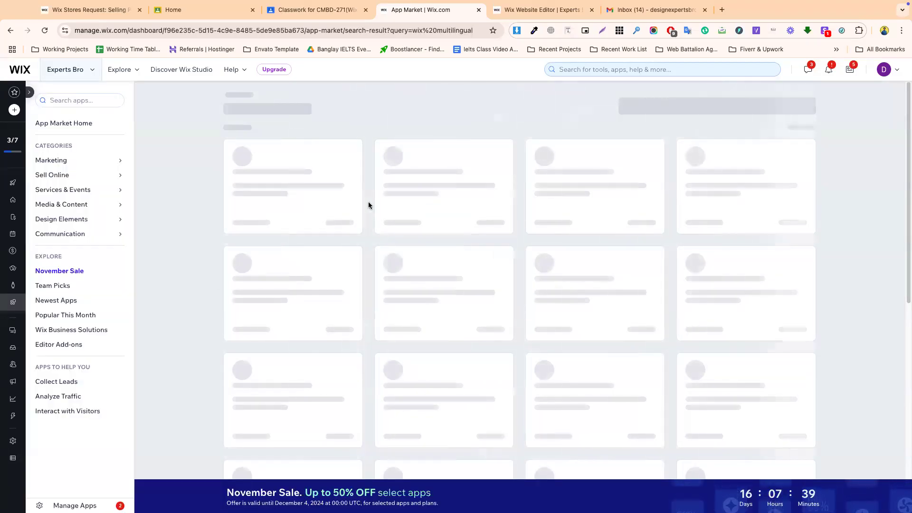
click(302, 195)
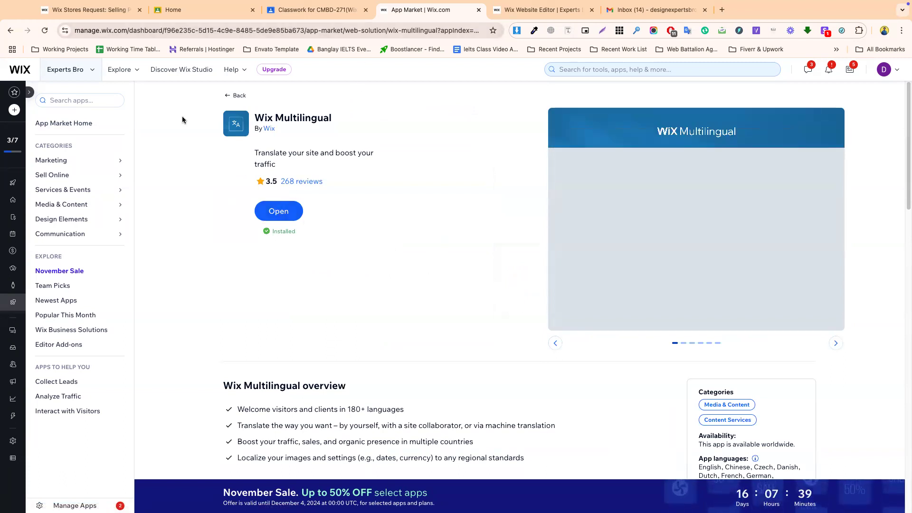
click(24, 69)
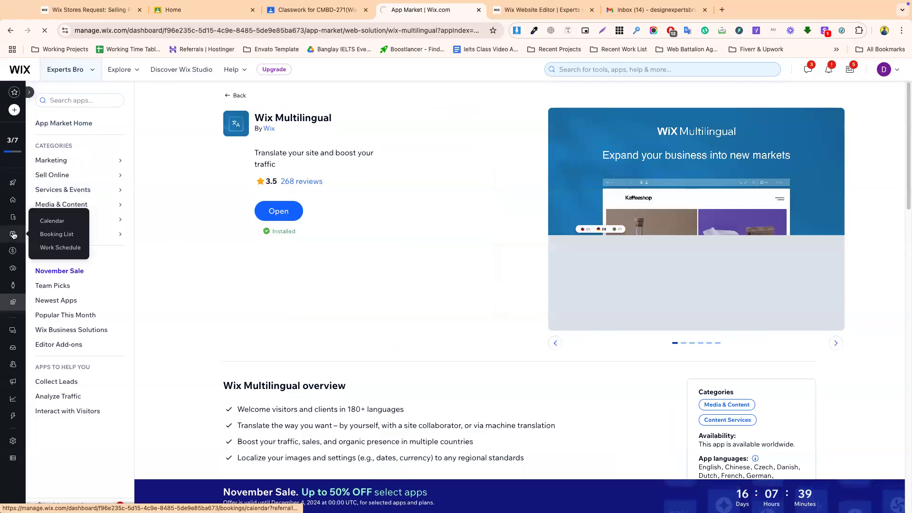
mouse_move(16, 262)
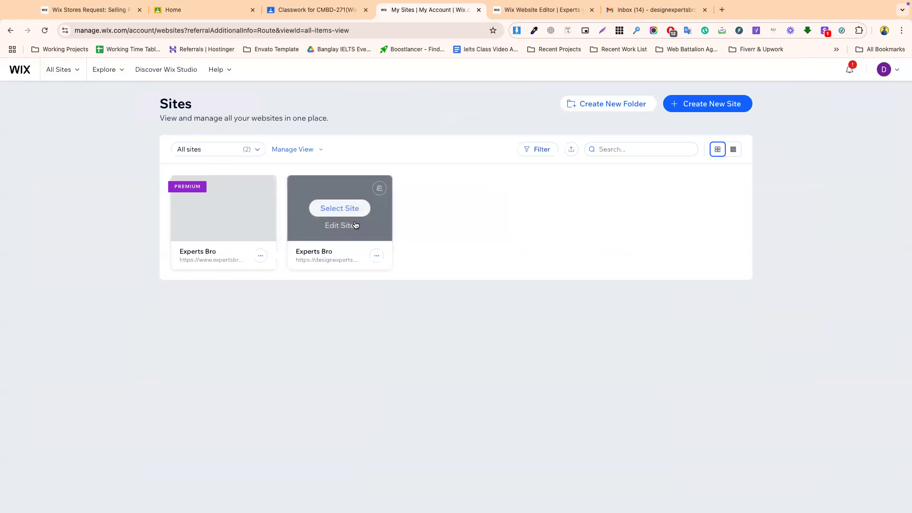
- Open the second Experts Bro site's dashboard and review Settings > Language & Region
click(299, 217)
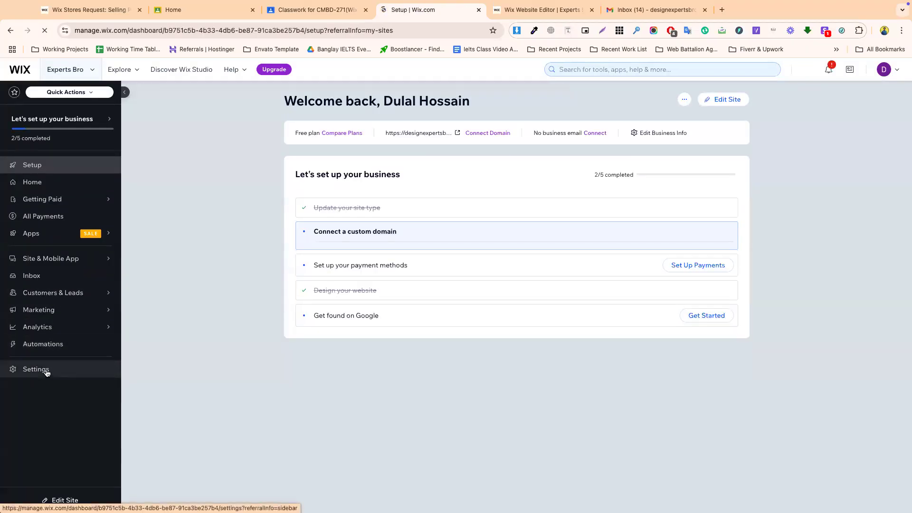
click(46, 373)
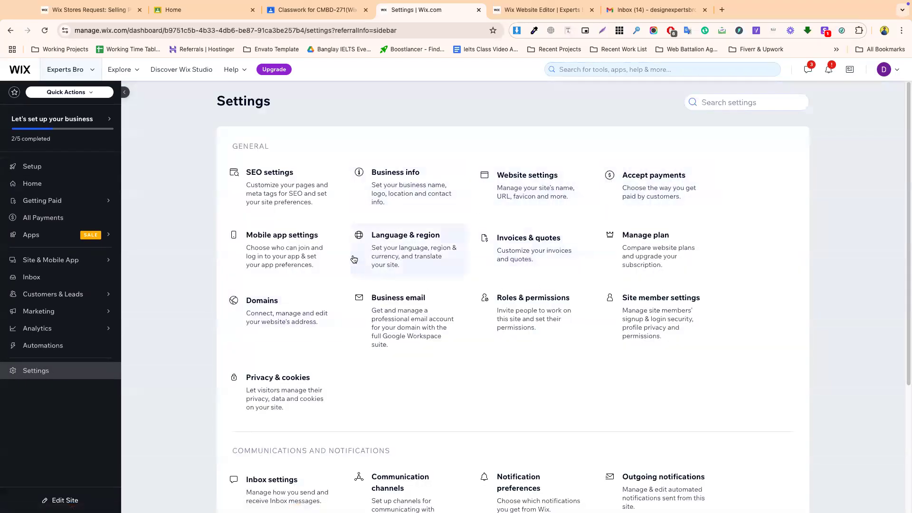
click(410, 253)
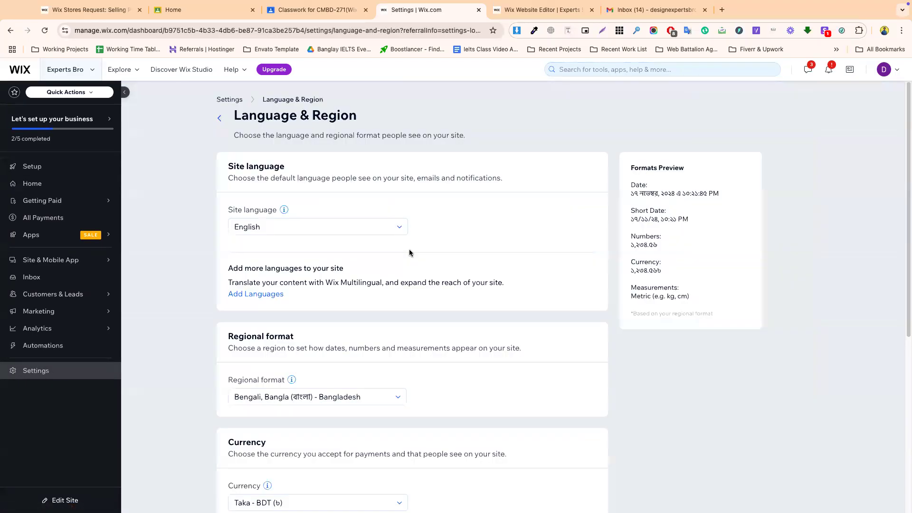
scroll(396, 342, down, 6)
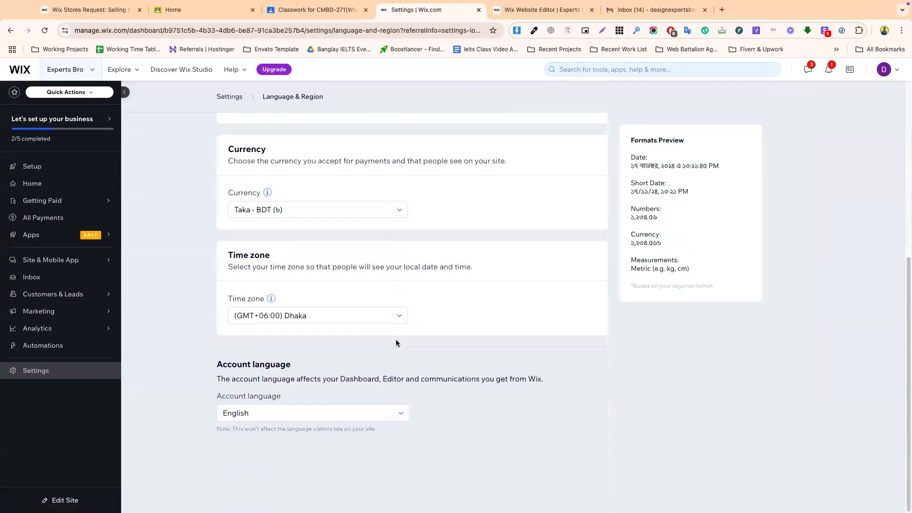
- Visit the App Market and setup checklist, then return to the Editor tab
click(44, 235)
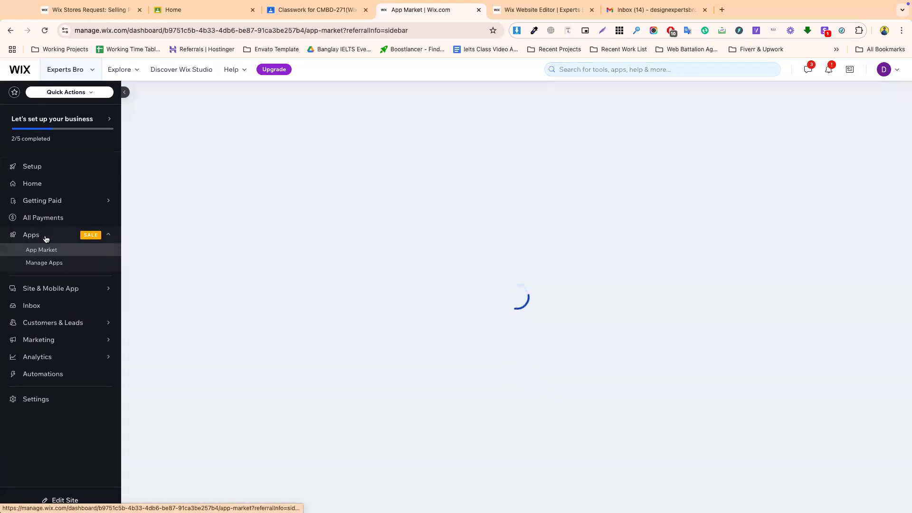
mouse_move(12, 253)
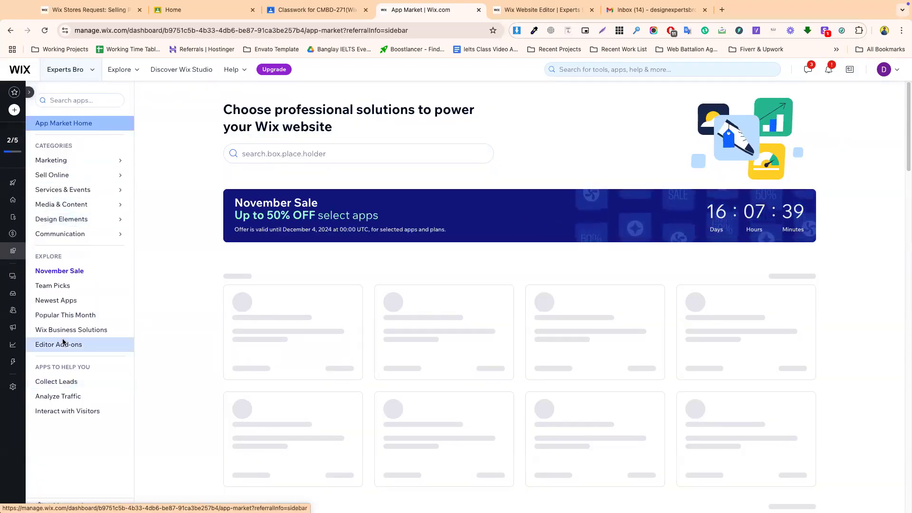
click(10, 145)
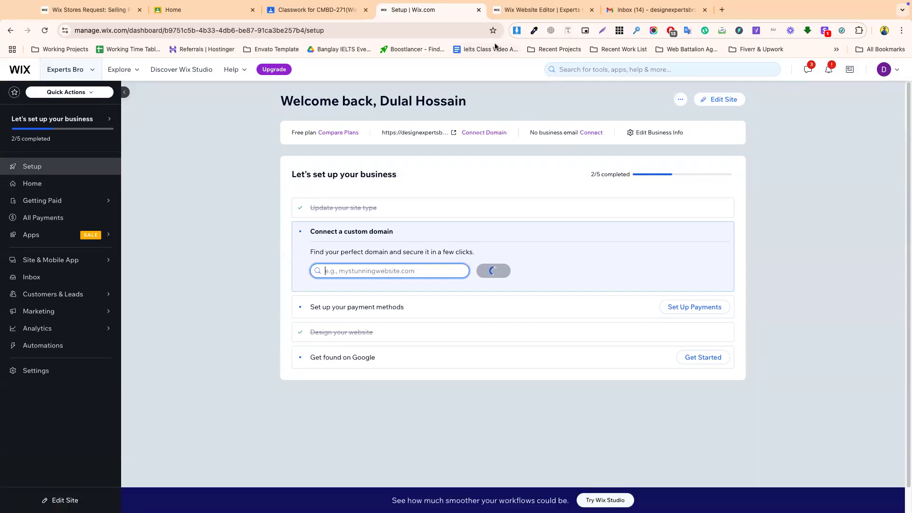
click(532, 9)
- Delete the Arabic and German languages from the site in Manage Languages
click(35, 89)
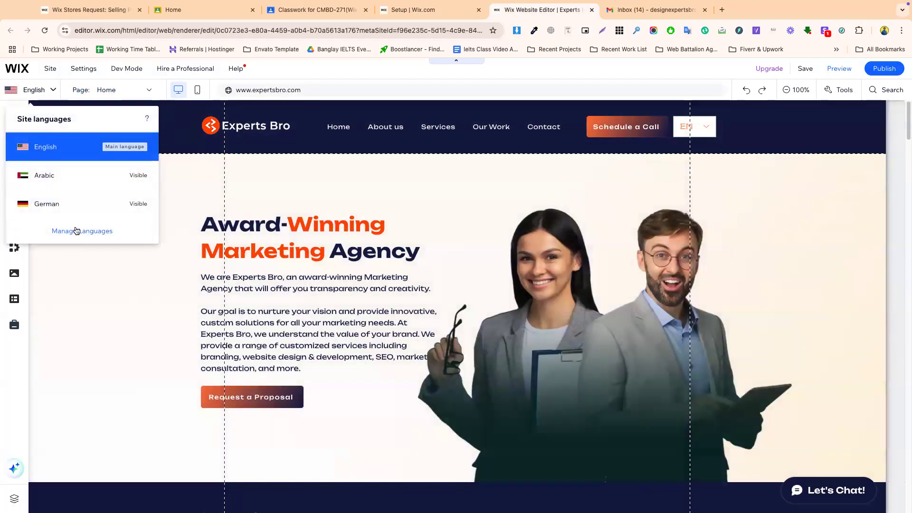
click(82, 231)
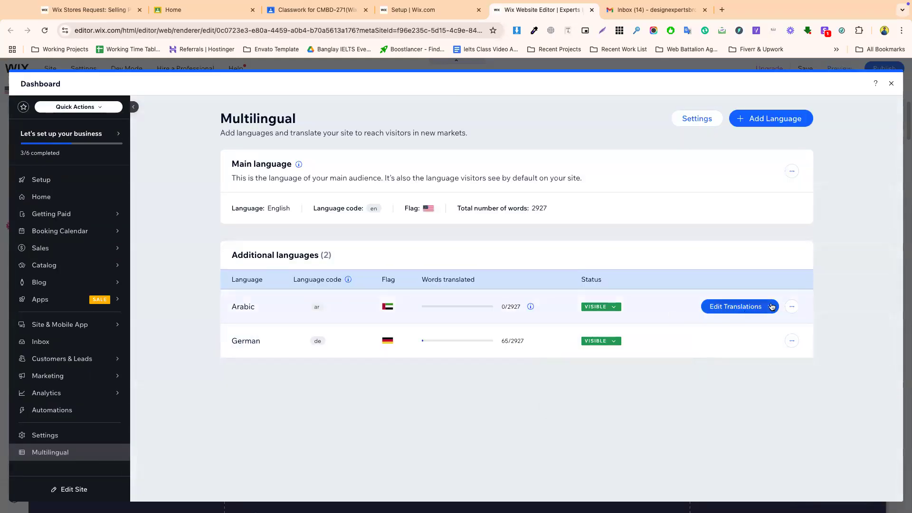
click(792, 306)
click(711, 438)
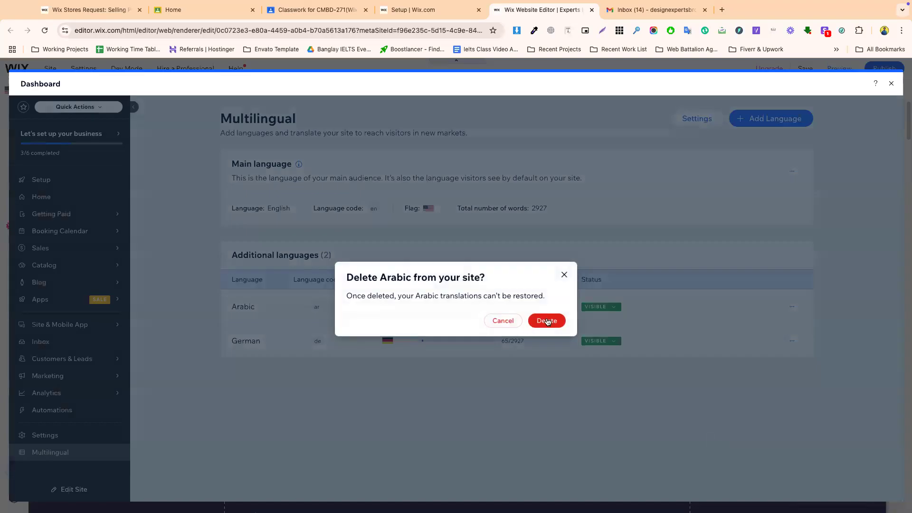
click(543, 321)
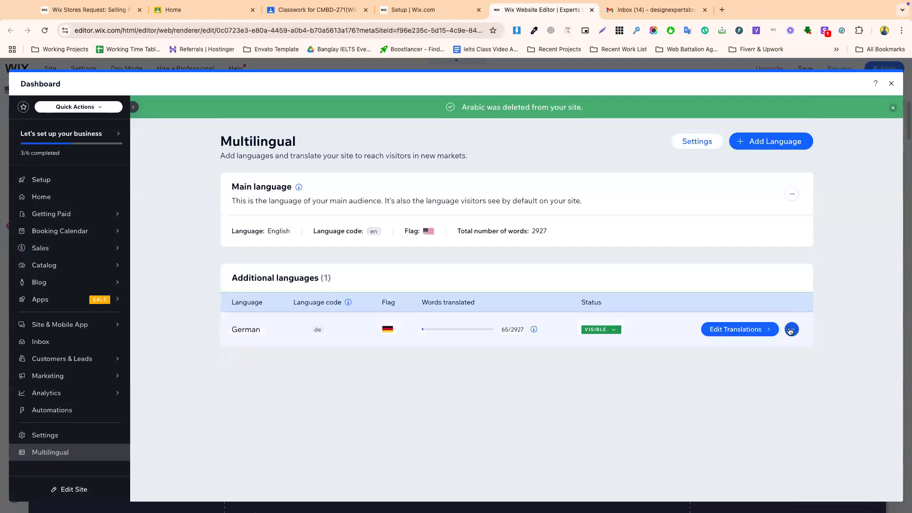
click(790, 330)
click(717, 461)
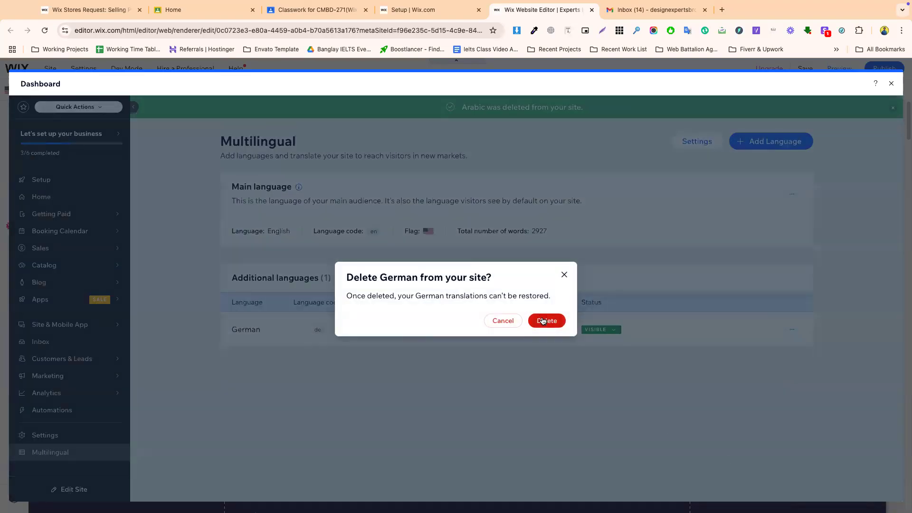
click(543, 321)
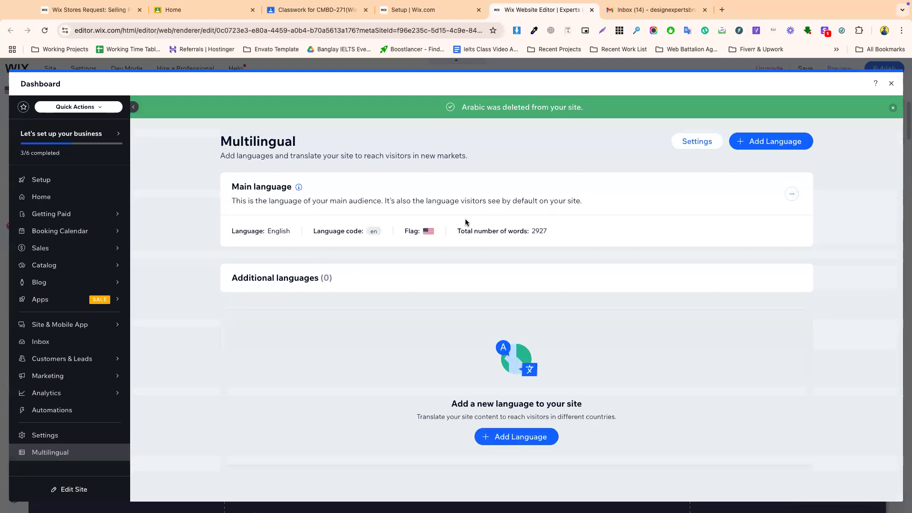
- Check the main language options, then open Apps > Manage Apps
click(791, 194)
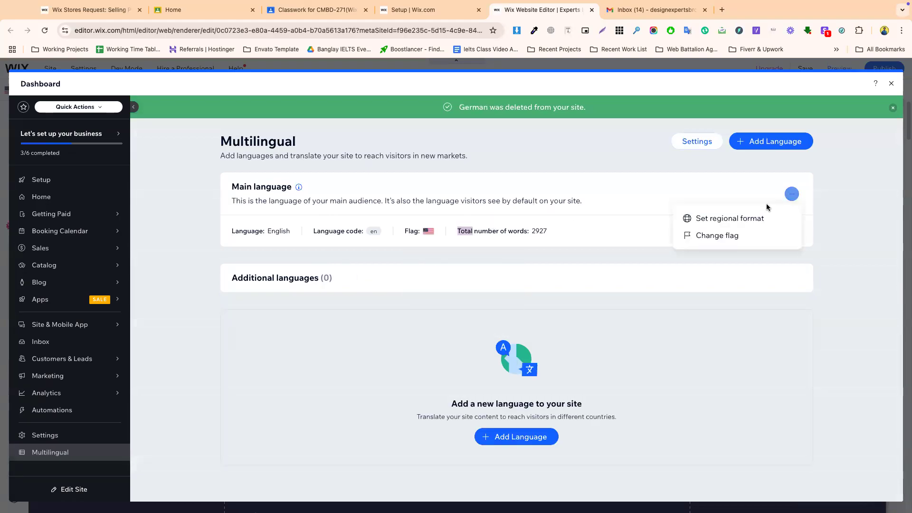
click(665, 187)
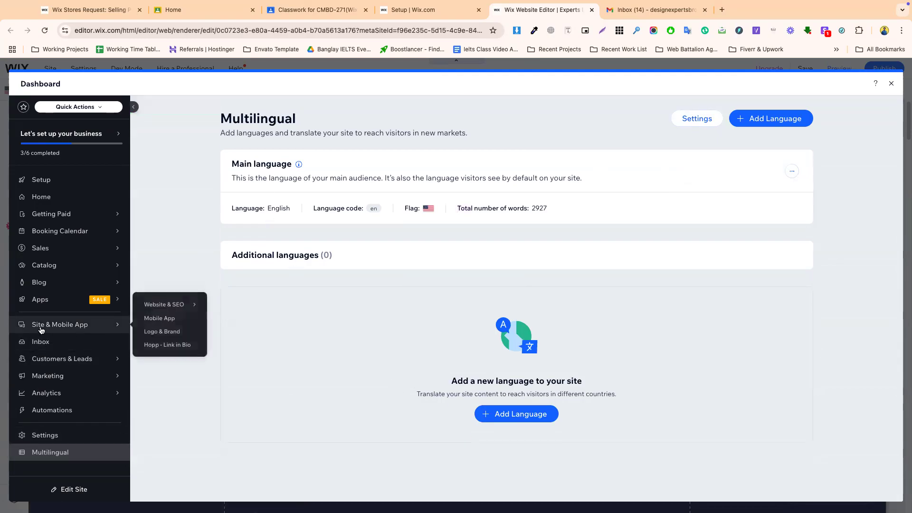
mouse_move(41, 300)
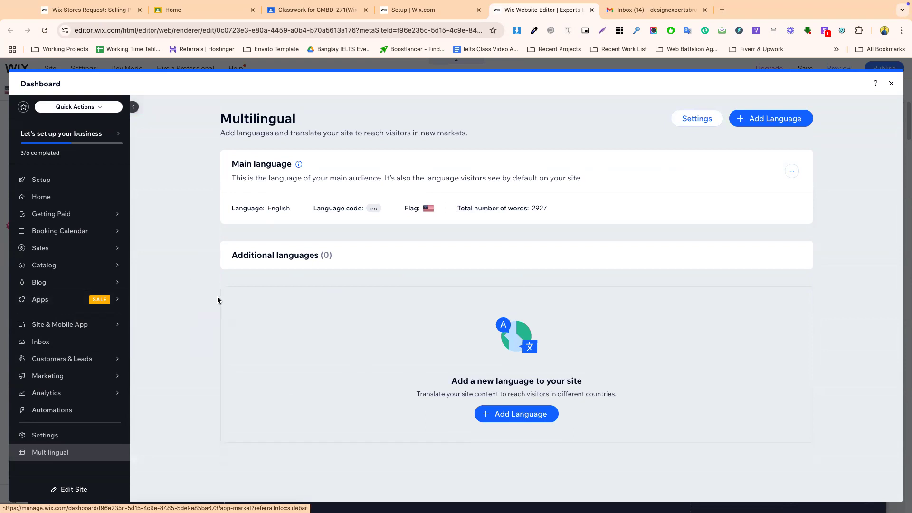
click(170, 306)
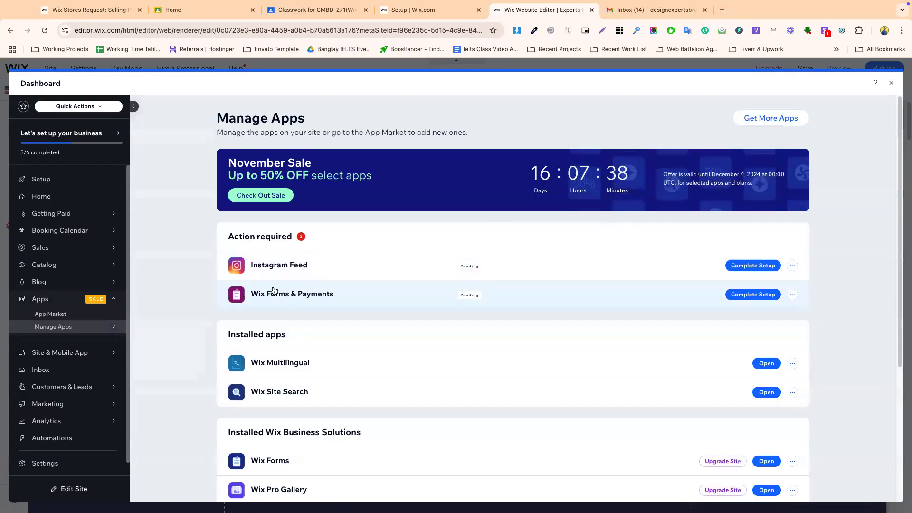
- Choose Delete on Wix Multilingual, follow the Go to Editor prompt, then return to the apps list
click(293, 373)
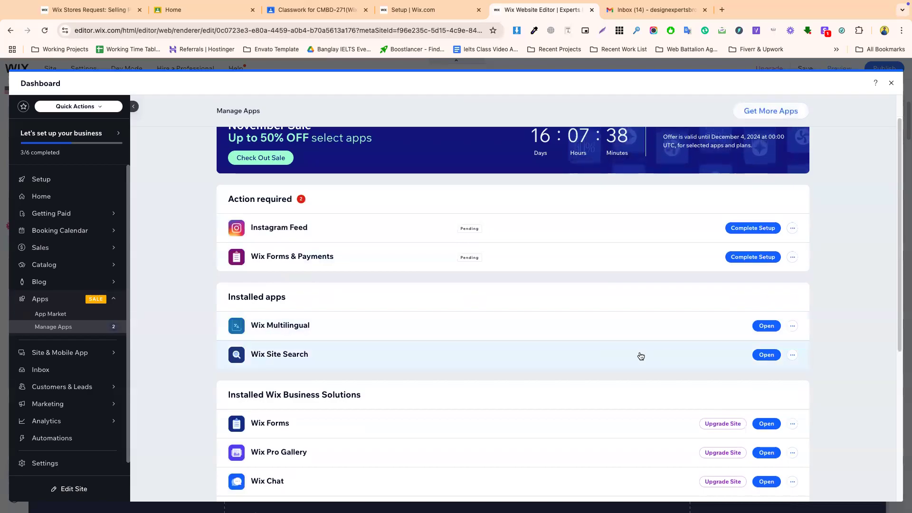
click(791, 326)
click(745, 351)
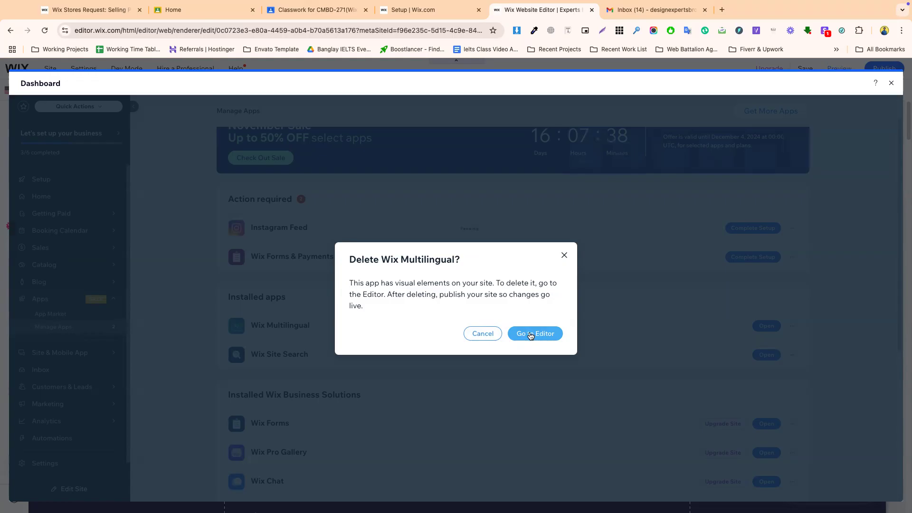
click(531, 335)
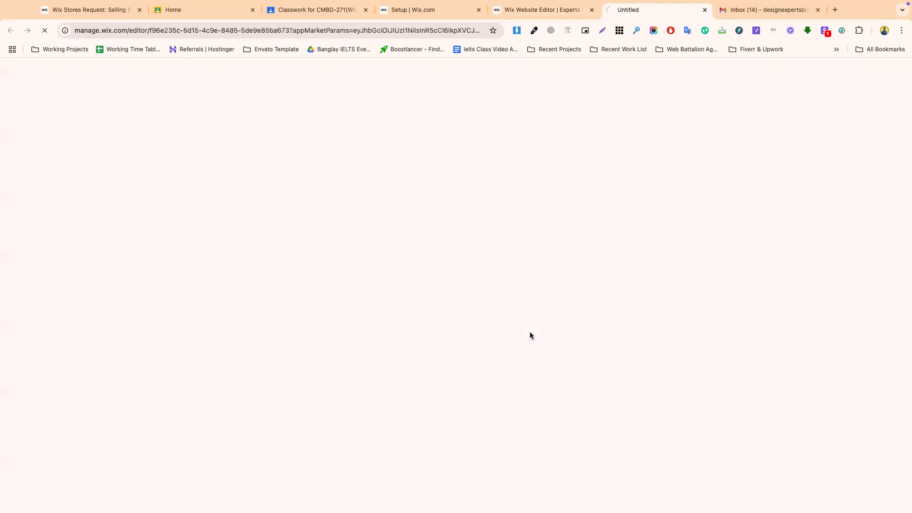
click(542, 9)
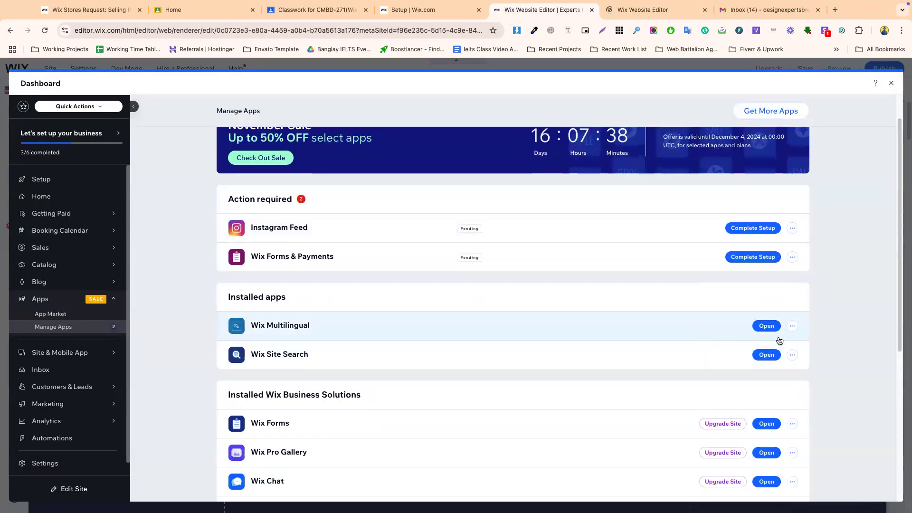
click(791, 327)
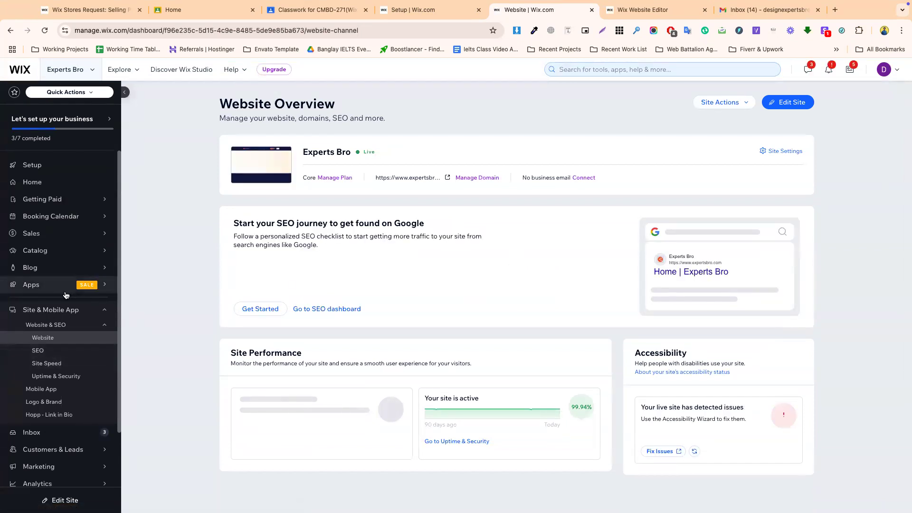
- View installed apps and the site's page list, open the App Market, then switch to Manage Apps
mouse_move(36, 285)
click(143, 291)
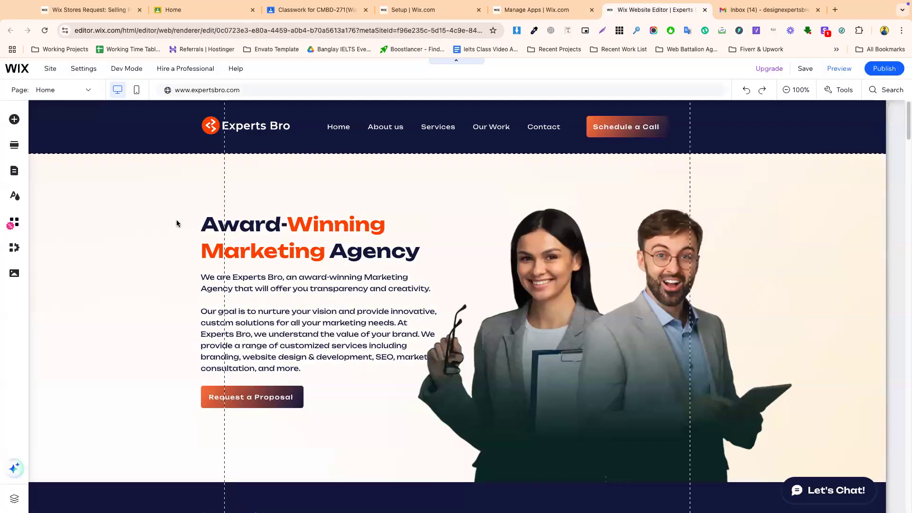
click(81, 95)
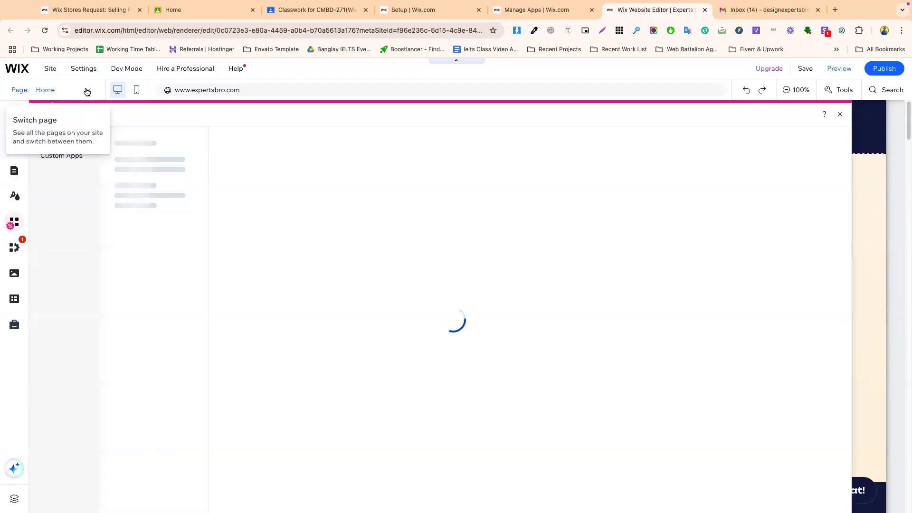
click(67, 90)
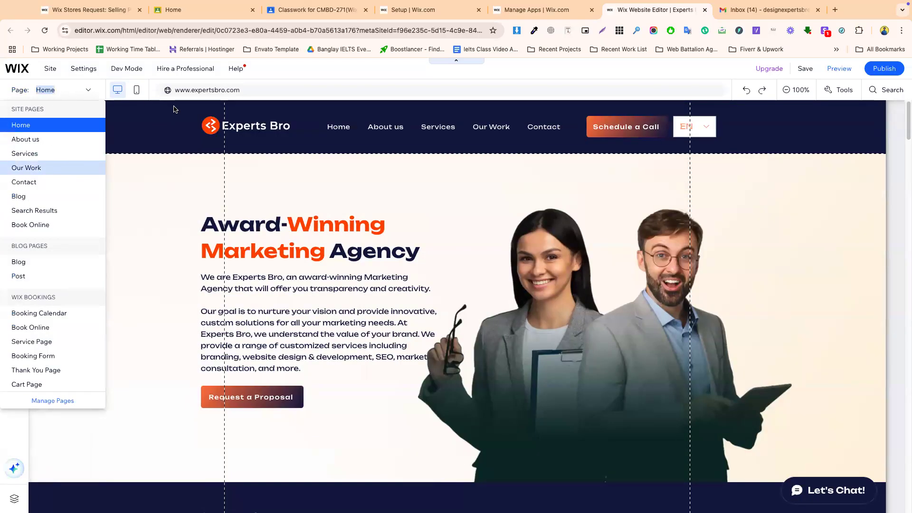
click(286, 76)
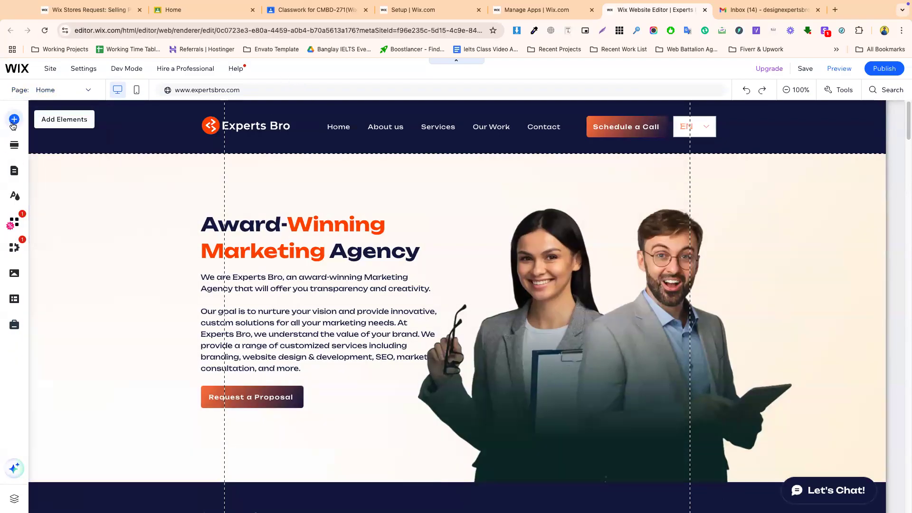
click(15, 223)
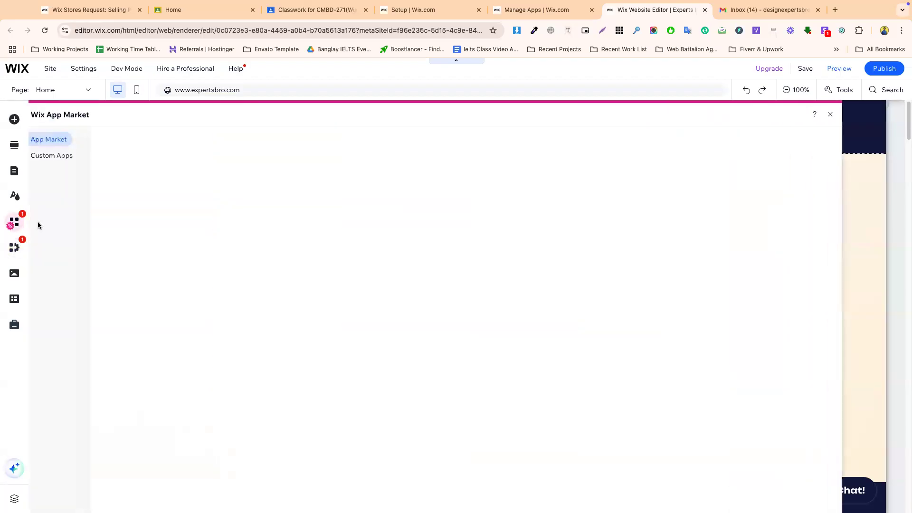
click(526, 10)
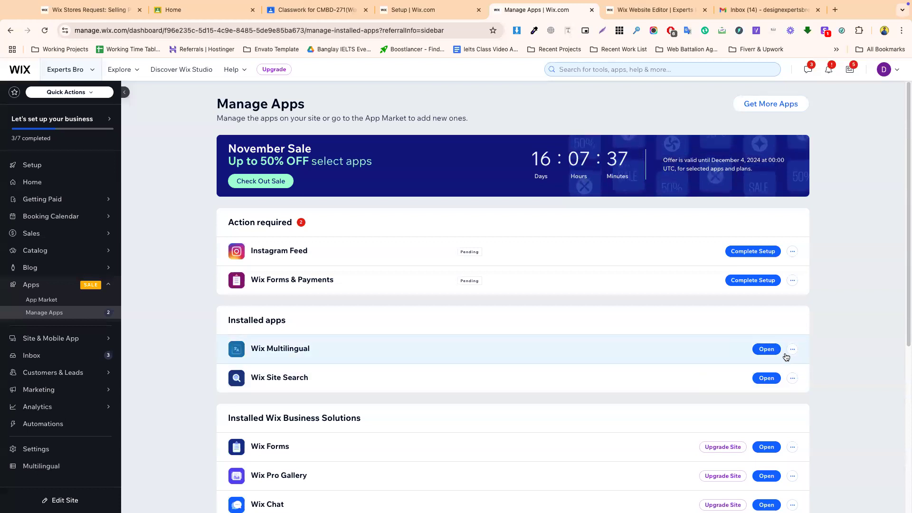
- Browse the App Market's custom apps section, then close the App Market panel
click(792, 349)
click(739, 378)
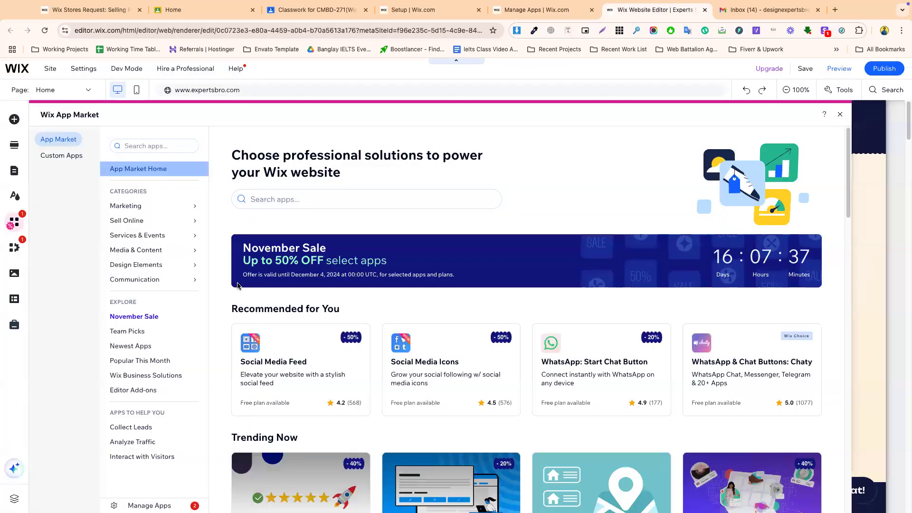
click(74, 158)
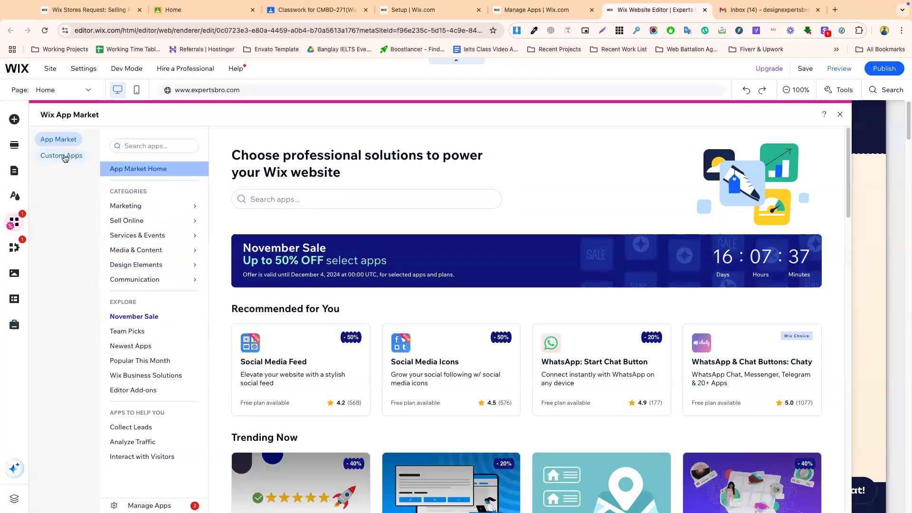
click(67, 139)
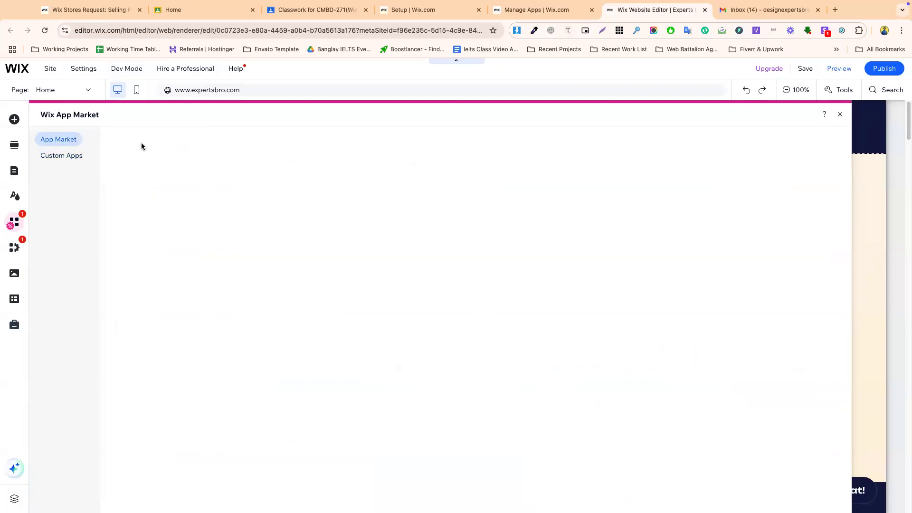
click(839, 115)
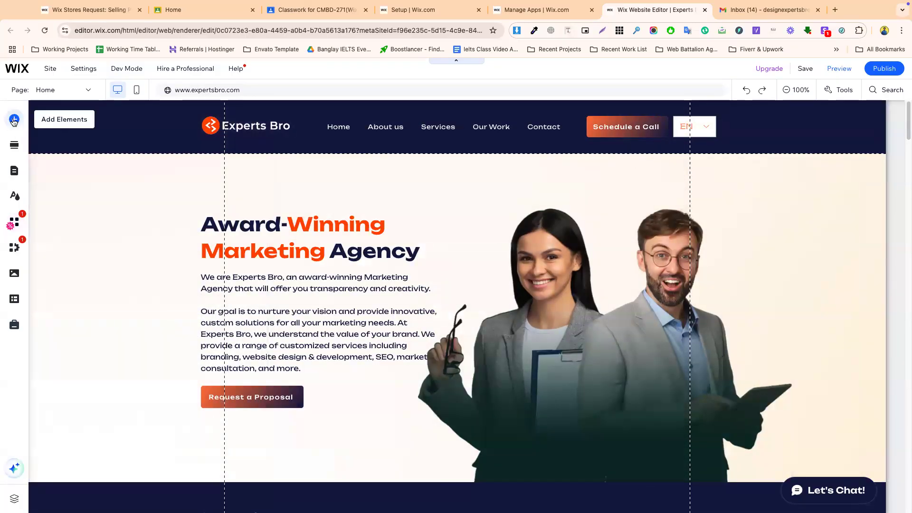
- Browse the Add panel's booking, interactive and button elements and the section templates
click(14, 119)
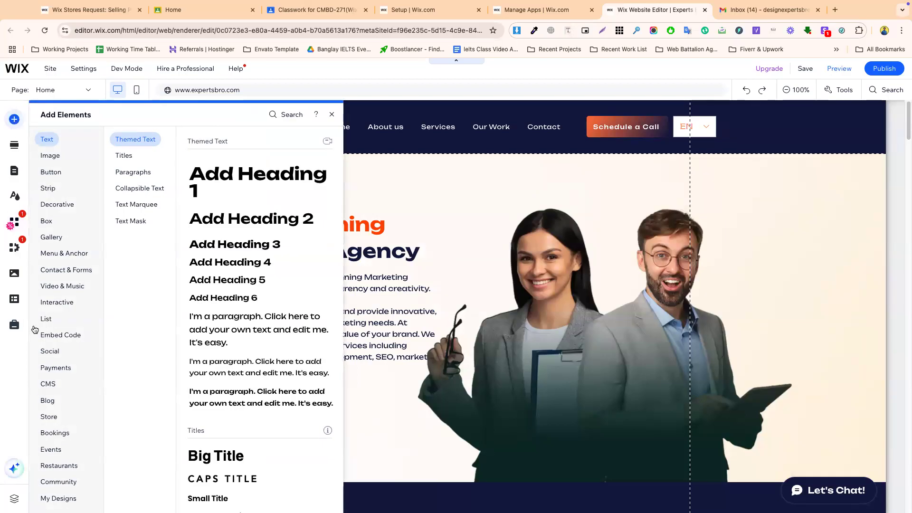
click(46, 432)
click(56, 300)
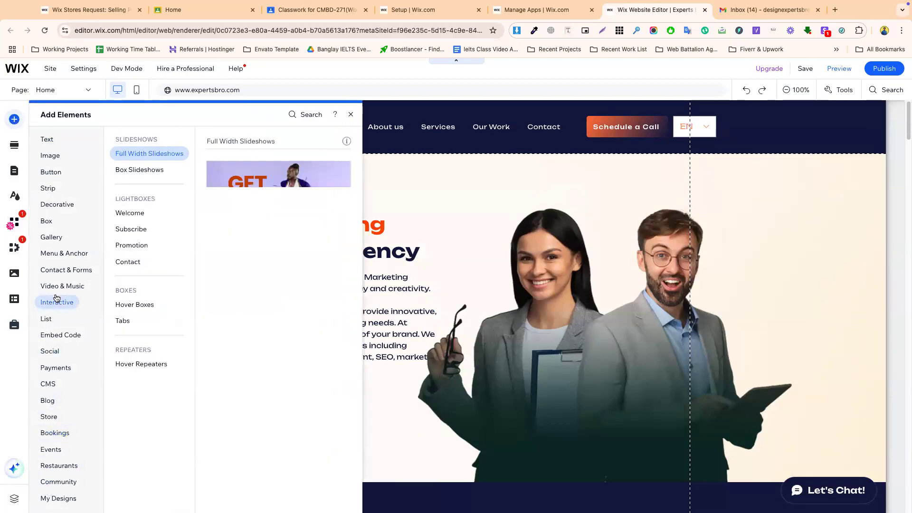
click(51, 172)
click(13, 145)
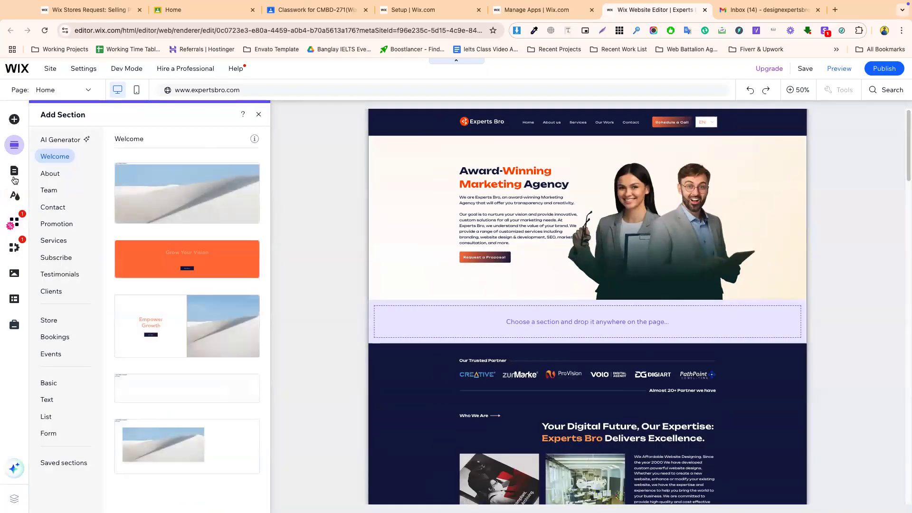
- Look through the Pages, My Business, CMS and Marketing panels
click(15, 174)
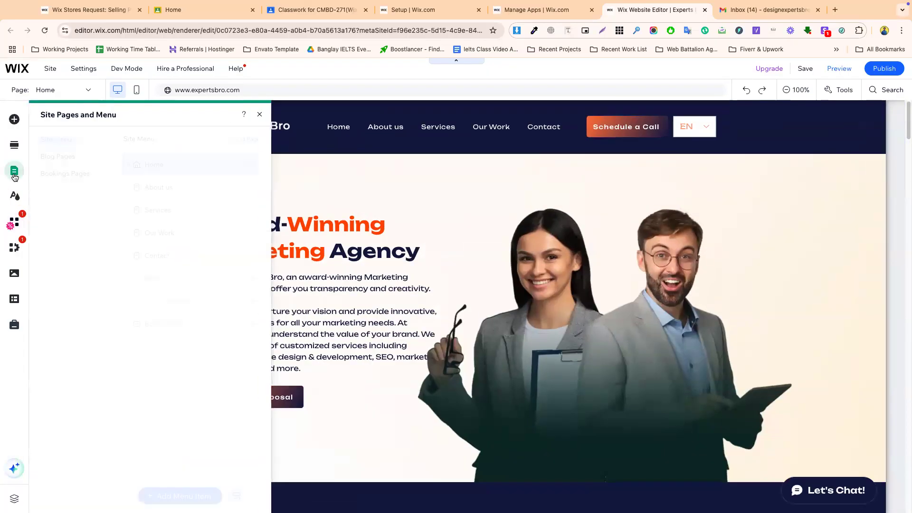
click(15, 247)
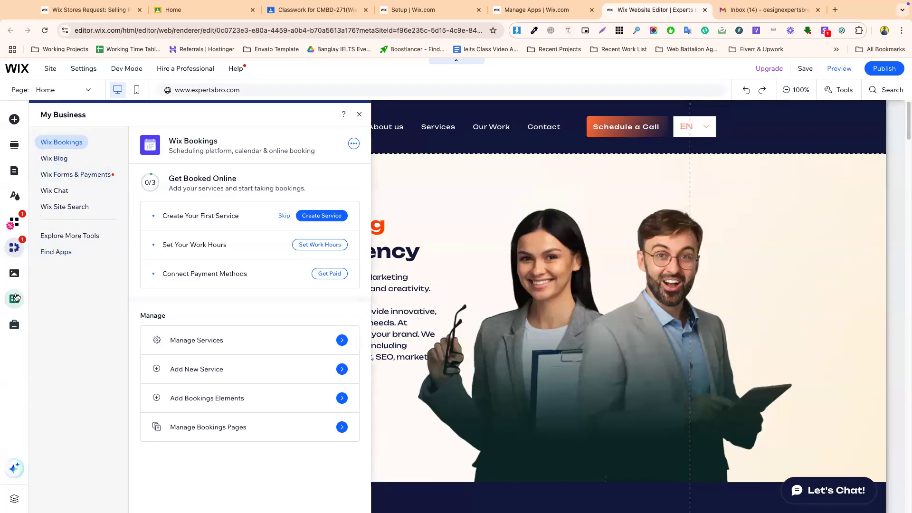
click(14, 299)
click(14, 325)
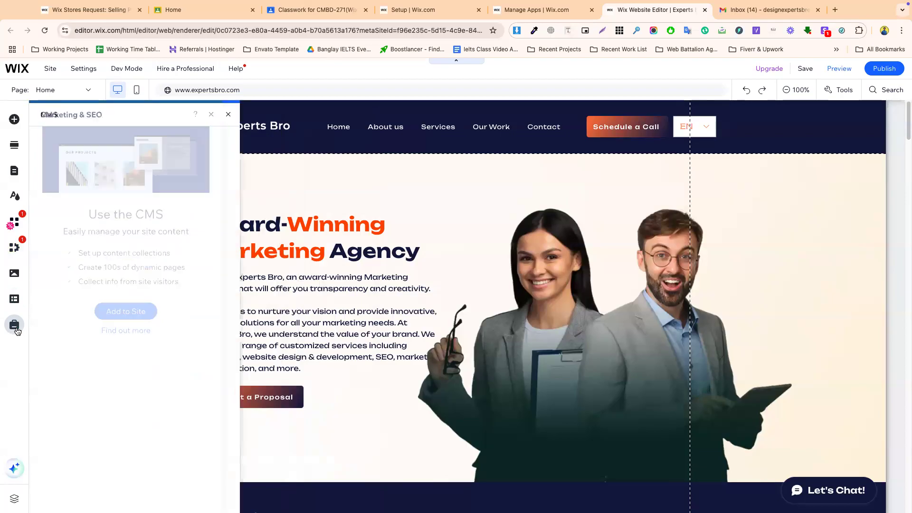
- View all site pages in the page manager, then go back to Manage Apps
click(55, 92)
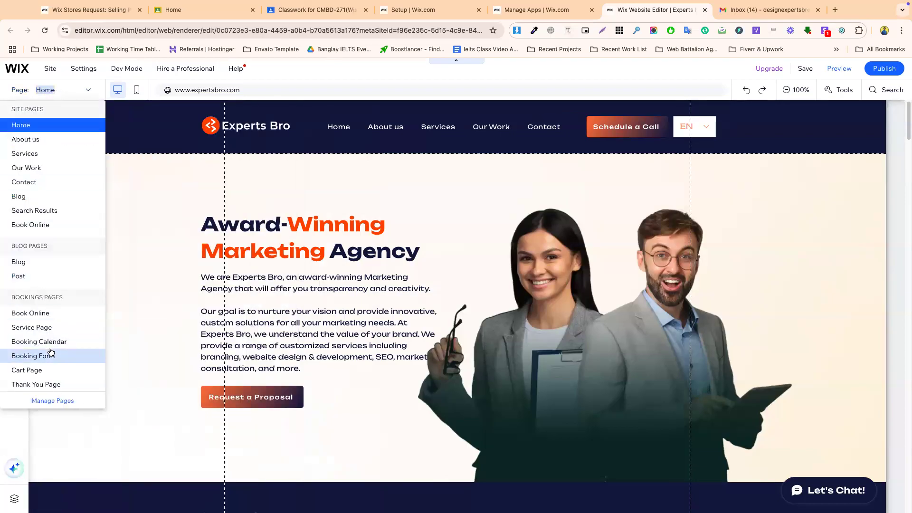
click(58, 399)
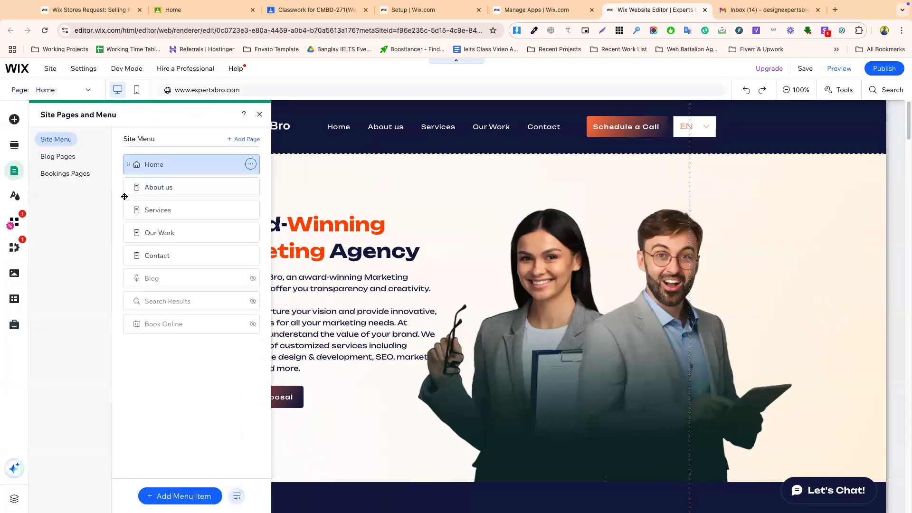
click(259, 114)
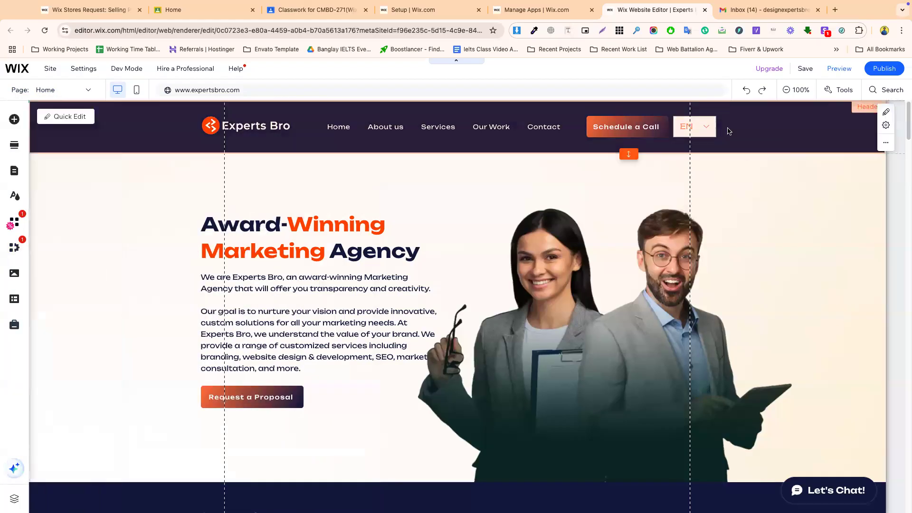
click(532, 9)
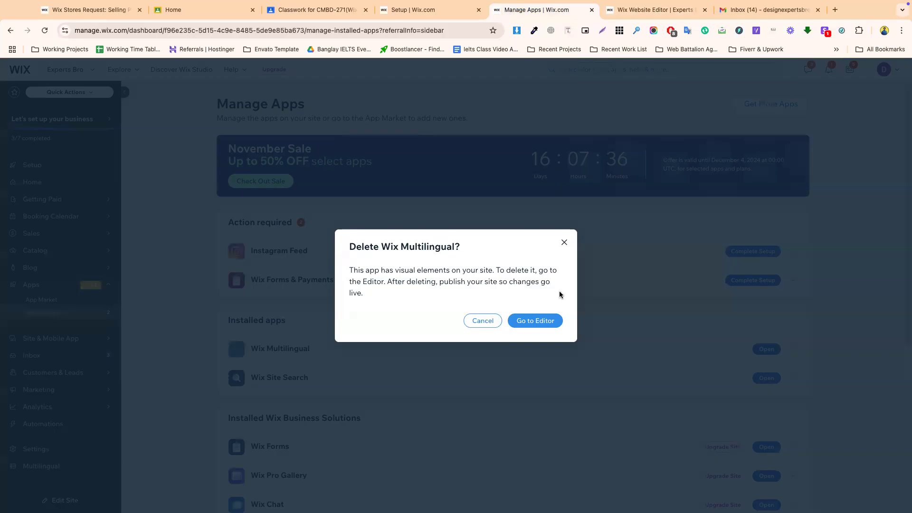
- Cancel the Wix Multilingual deletion and switch the dashboard to the Experts Bro site
click(565, 243)
click(423, 11)
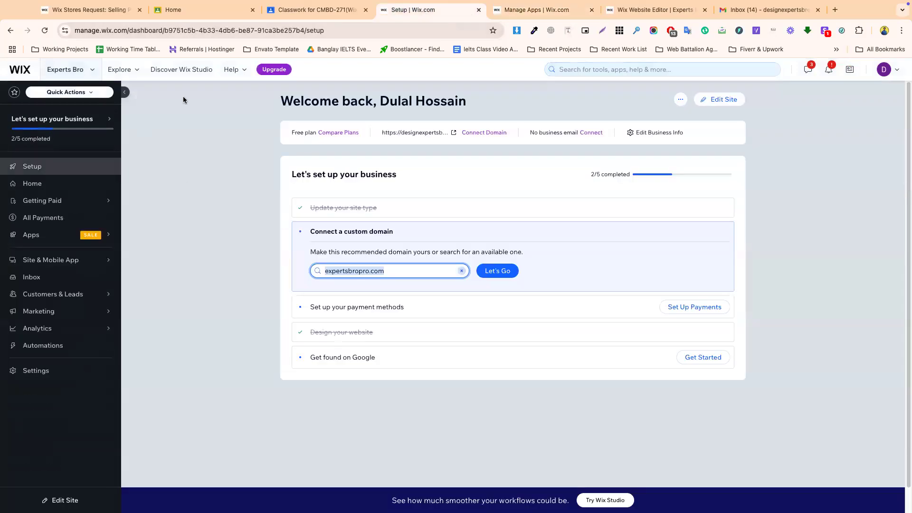
click(75, 69)
click(114, 132)
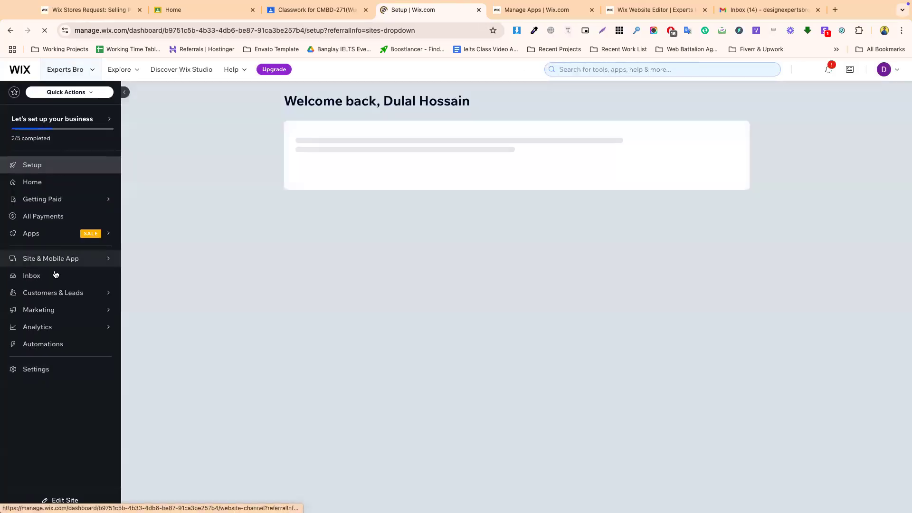
- Search the App Market for 'wix multilingual', open its page and add it to the site
mouse_move(43, 234)
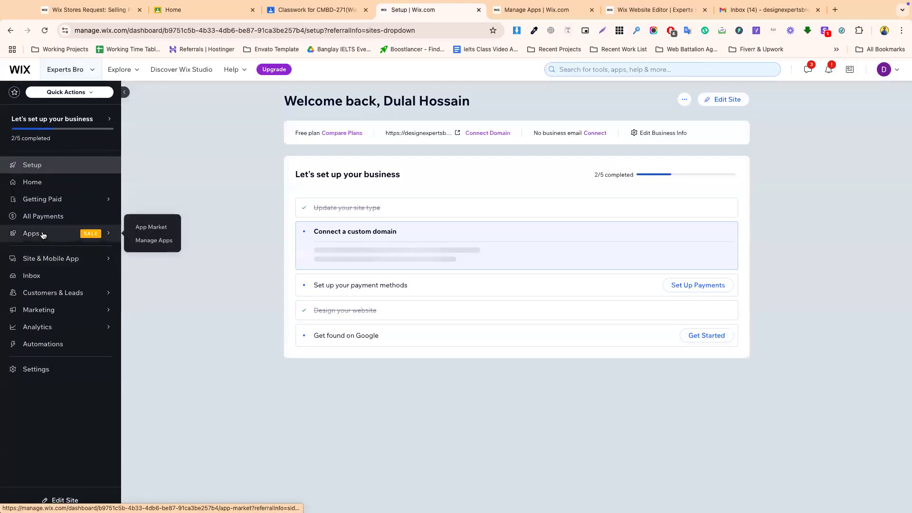
click(157, 224)
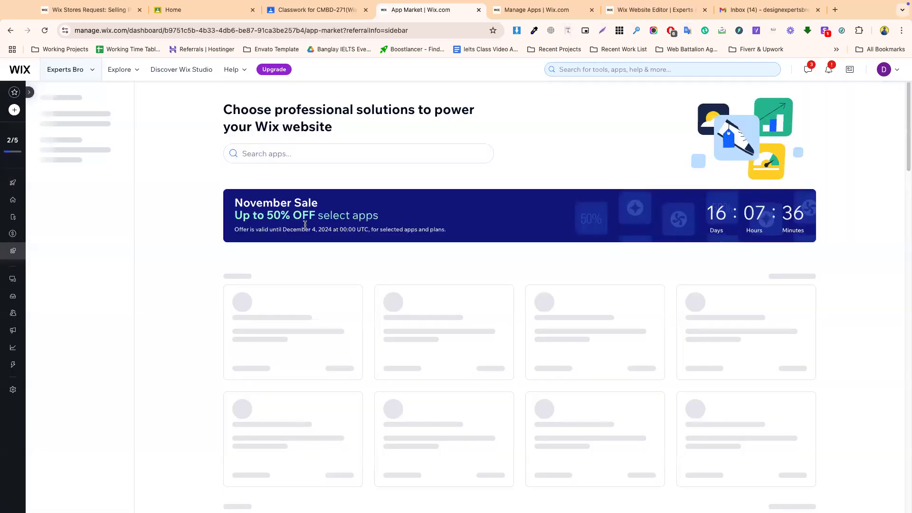
click(325, 150)
text(wix mul)
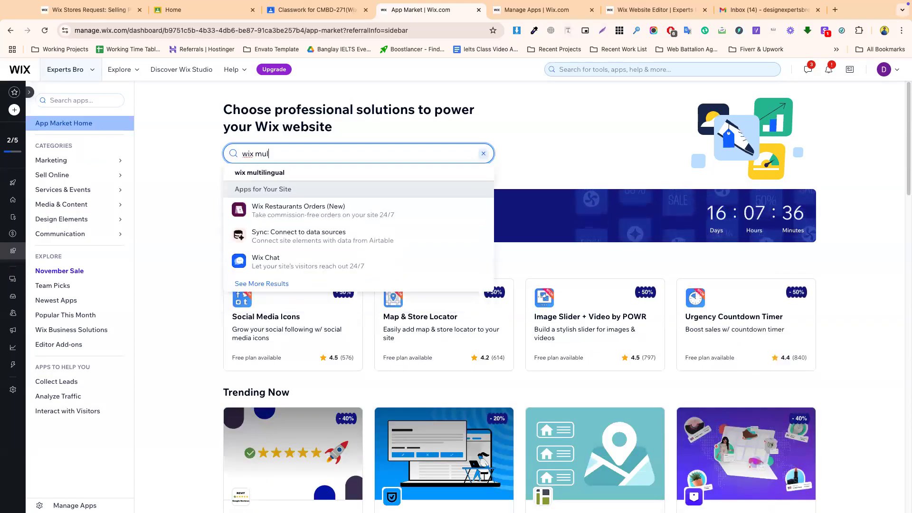
click(285, 174)
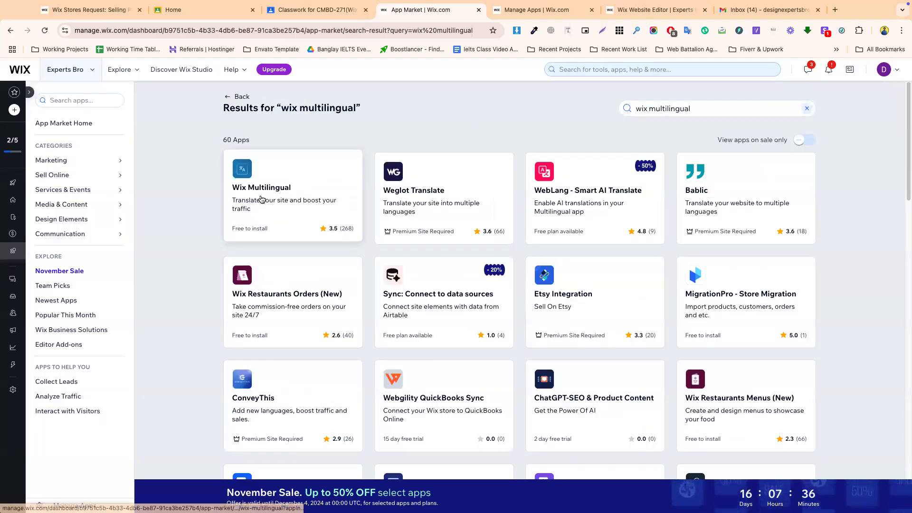
click(260, 199)
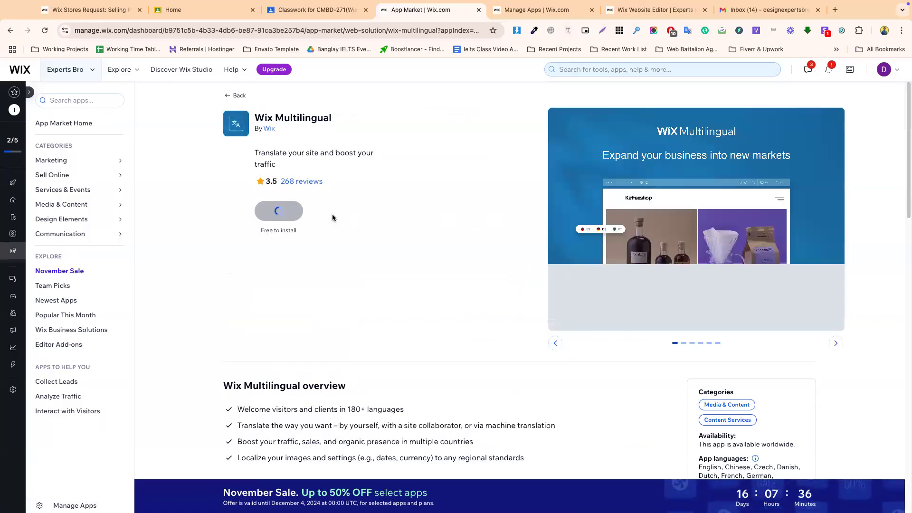
click(287, 212)
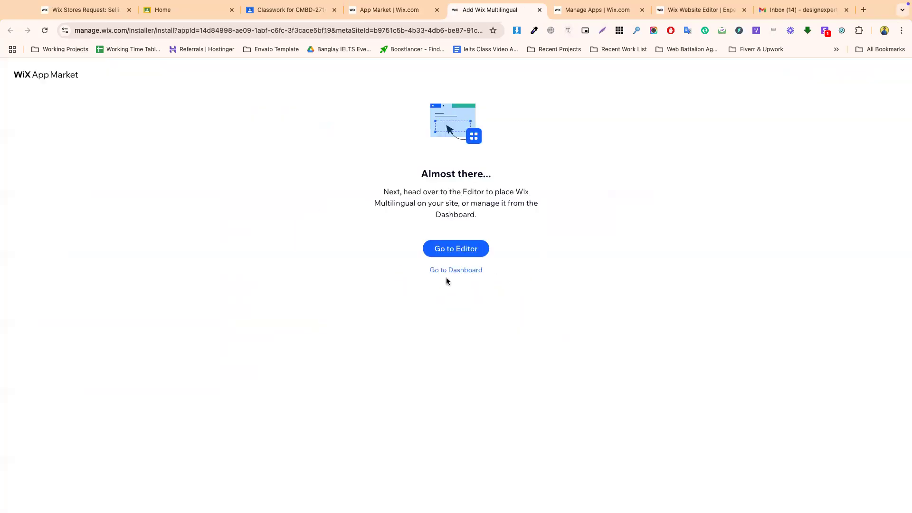
- Go to the Editor from the installer page and open the installed Wix Multilingual app
drag(407, 193, 499, 192)
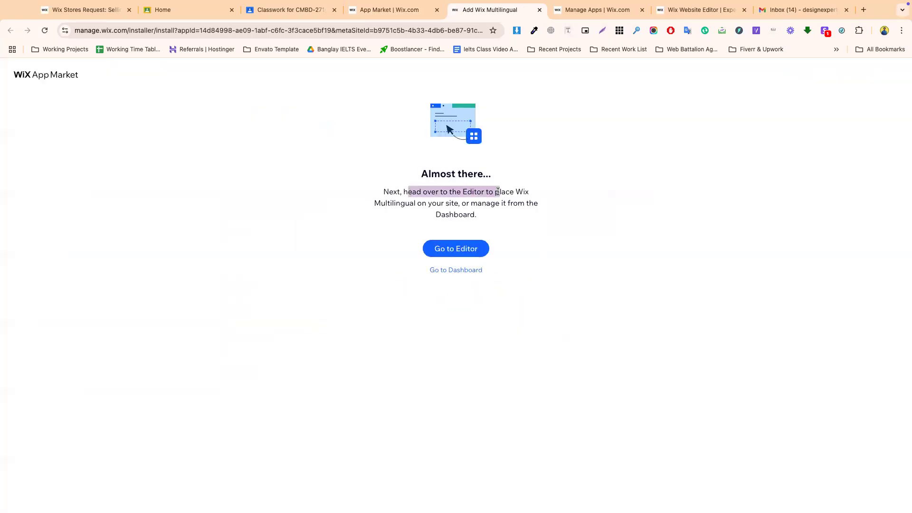
click(463, 252)
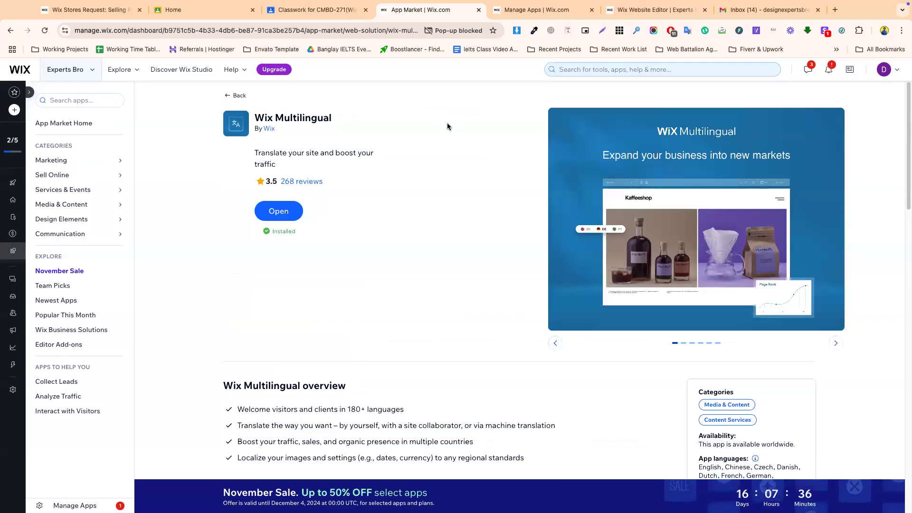
click(279, 212)
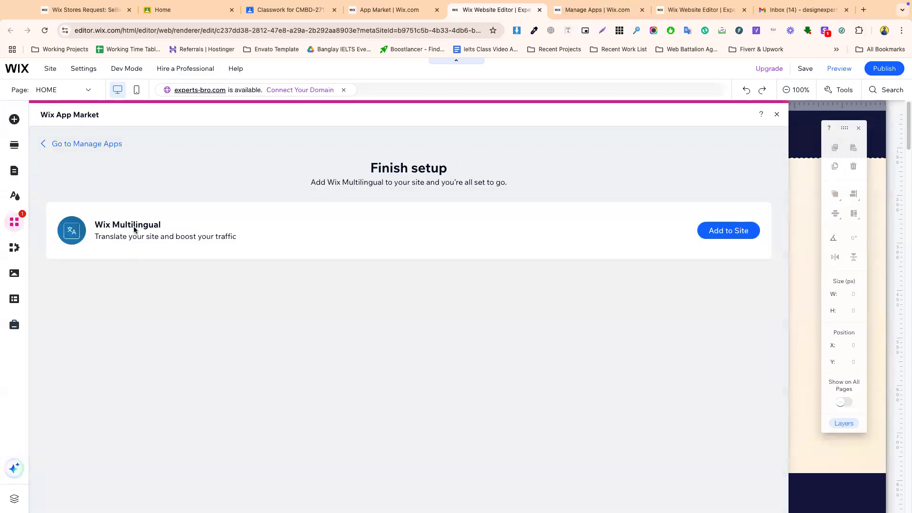
- Add Wix Multilingual to the site, start its setup, and return to the App Market page
click(725, 236)
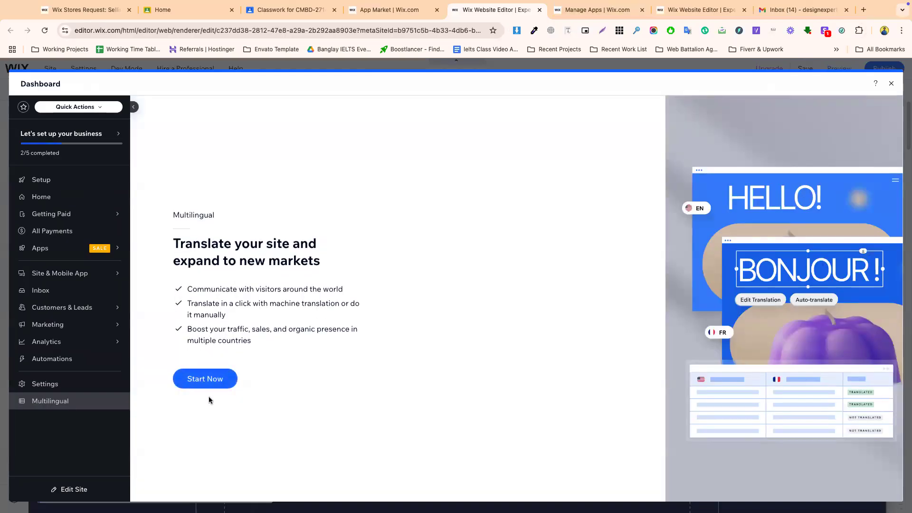
click(199, 380)
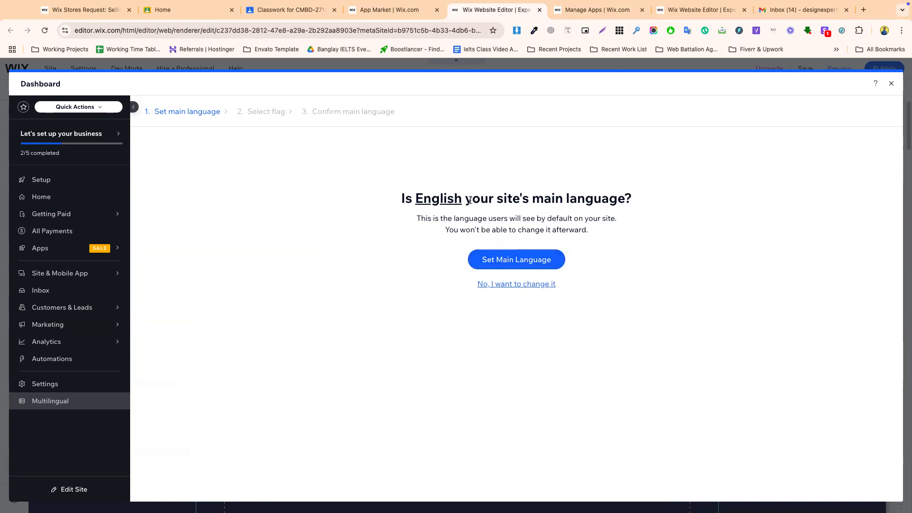
click(390, 10)
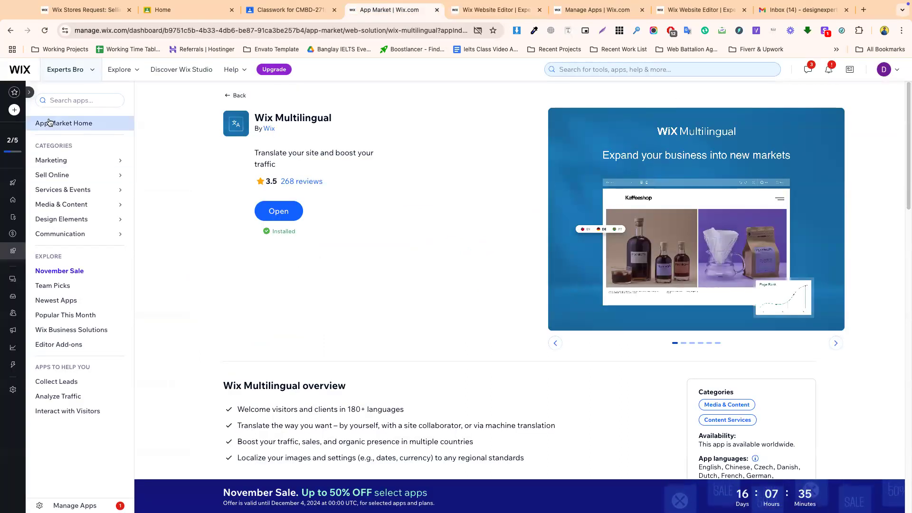
- Open the live Experts Bro site from the sites overview, scroll it, then return to setup
click(69, 67)
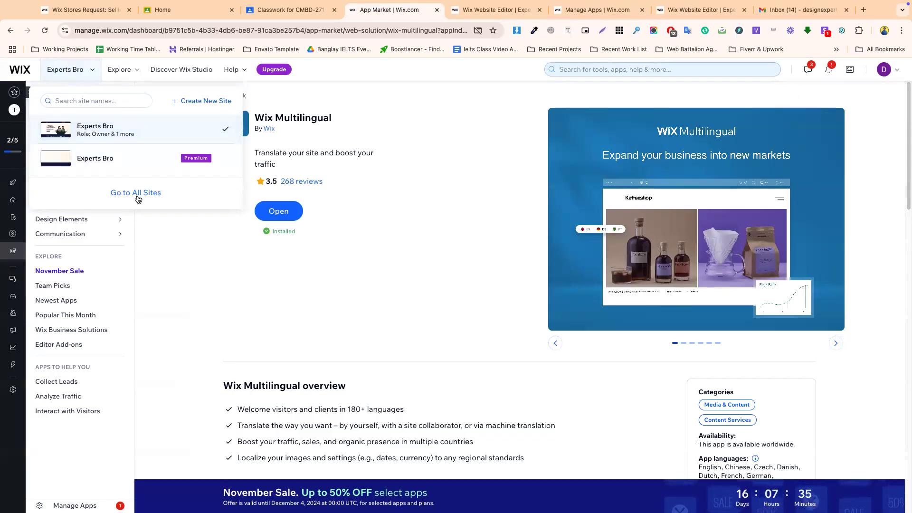
click(136, 193)
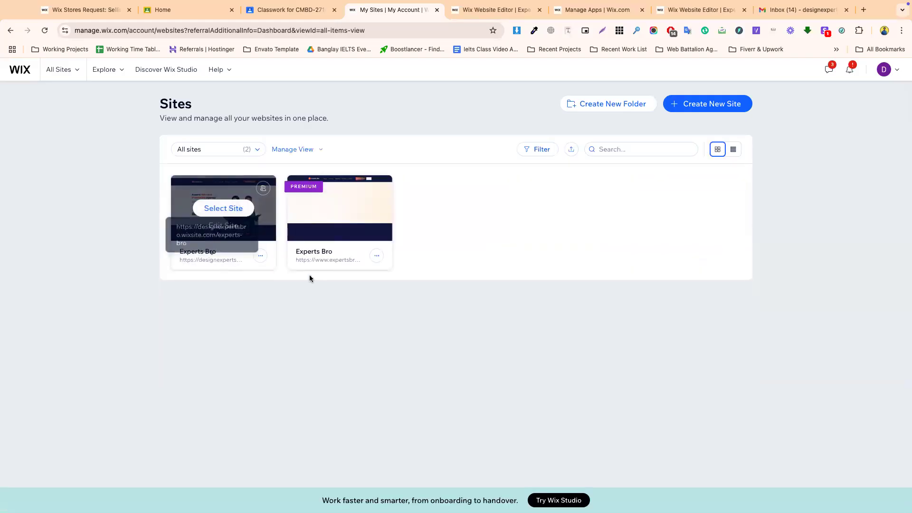
click(226, 260)
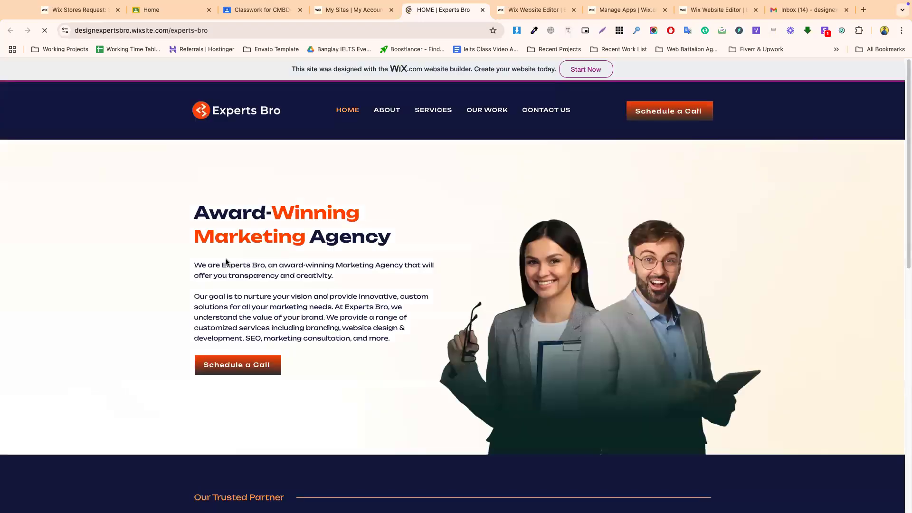
scroll(442, 276, down, 15)
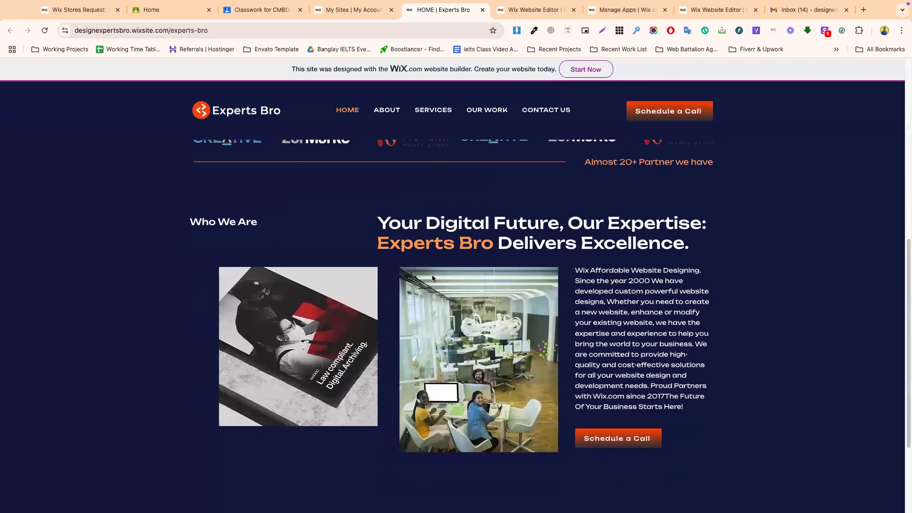
scroll(422, 343, up, 15)
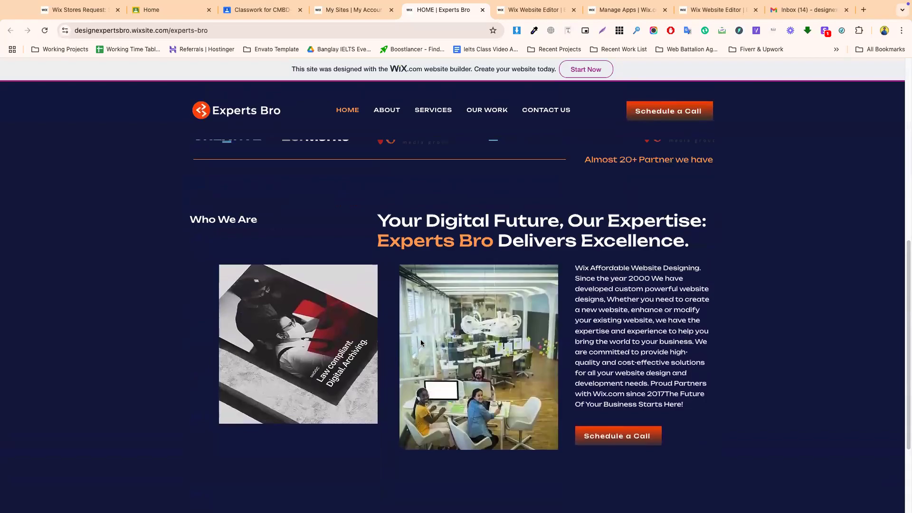
click(522, 11)
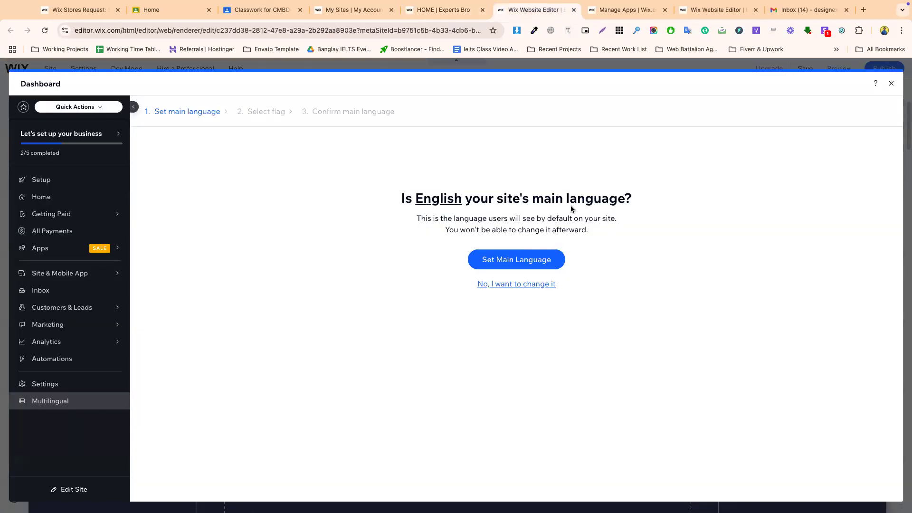
- Confirm English as the main language, flagged with the United States flag
click(513, 262)
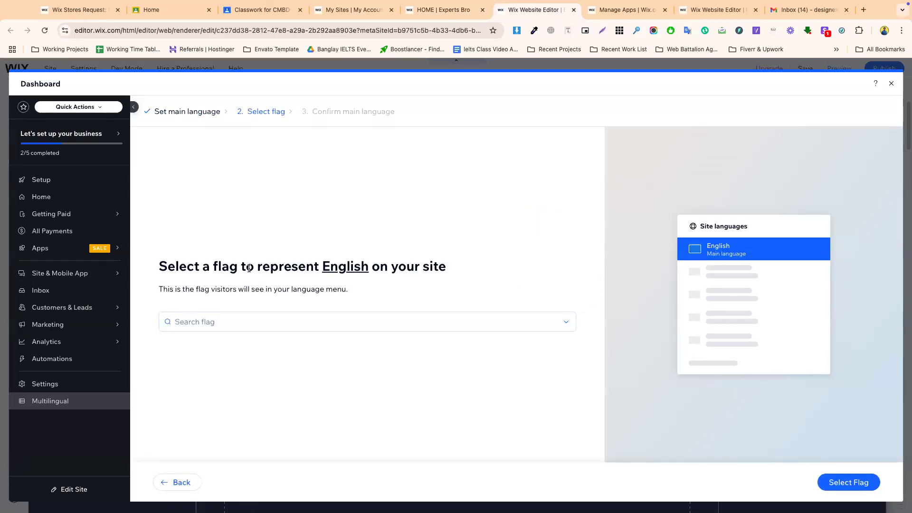
triple_click(268, 267)
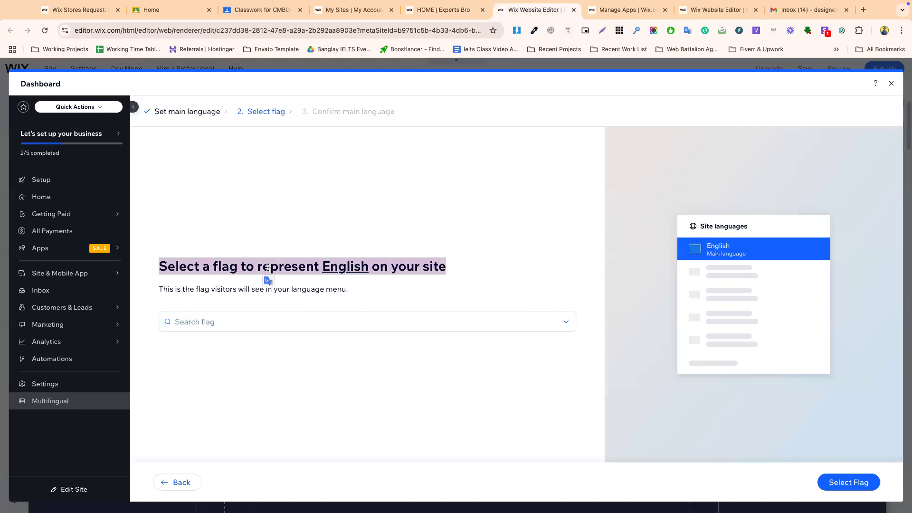
click(212, 316)
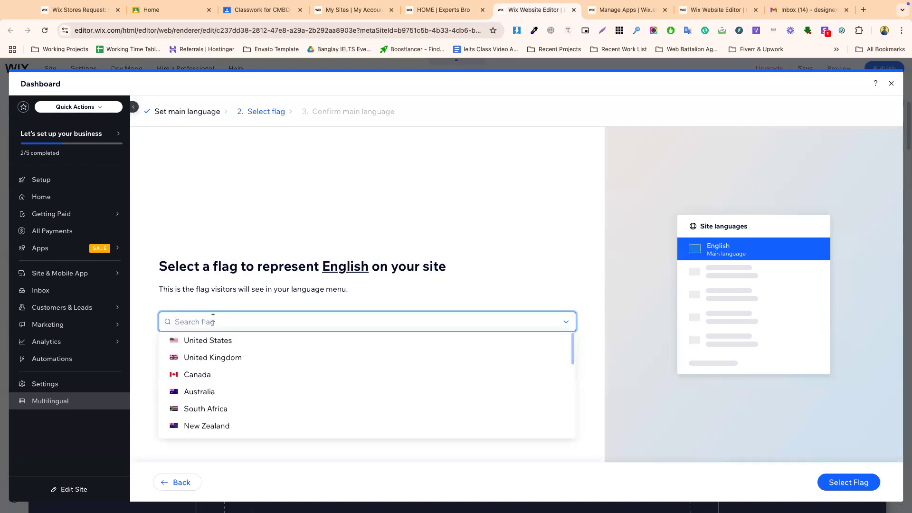
click(206, 339)
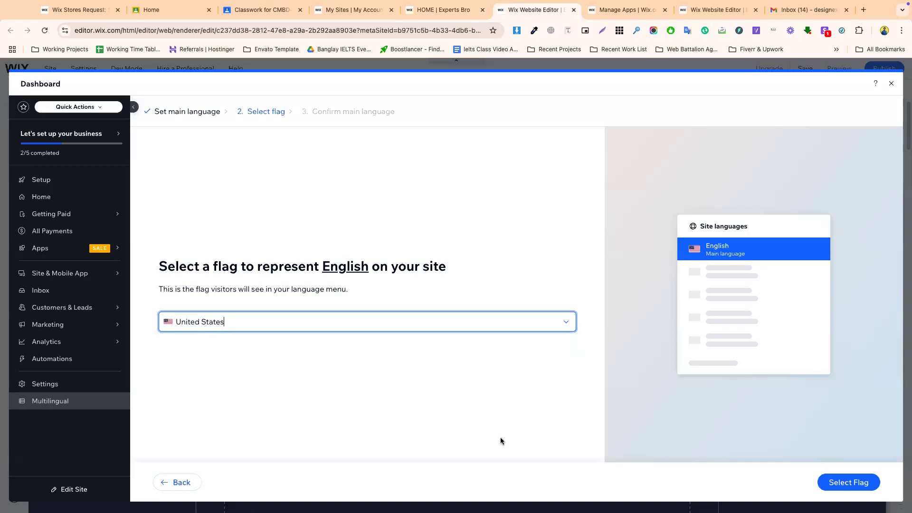
click(848, 483)
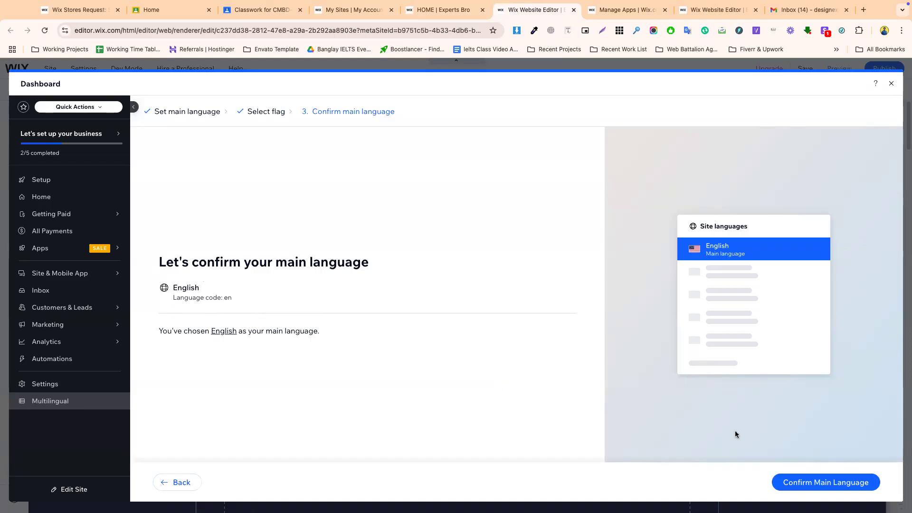
click(807, 480)
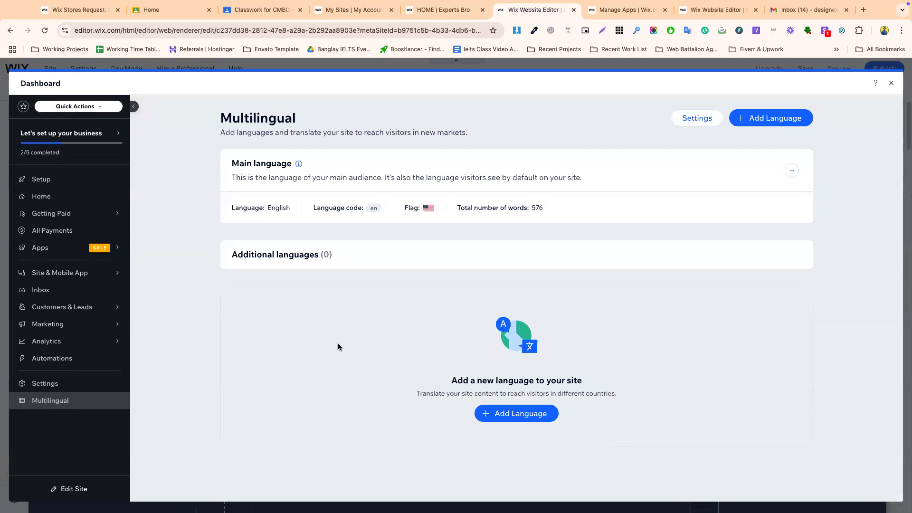
- Review English's 576-word count and zero additional languages, then start adding a new language
double_click(275, 205)
drag(464, 205, 550, 212)
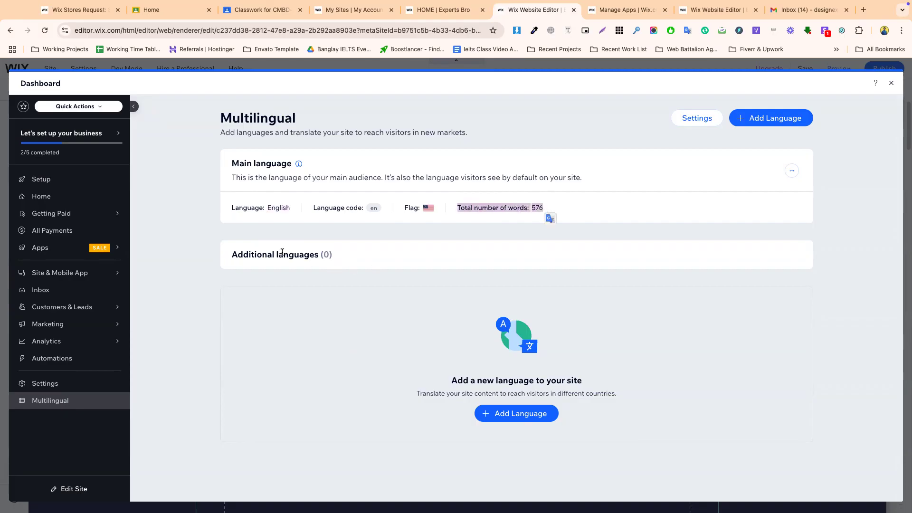
triple_click(255, 254)
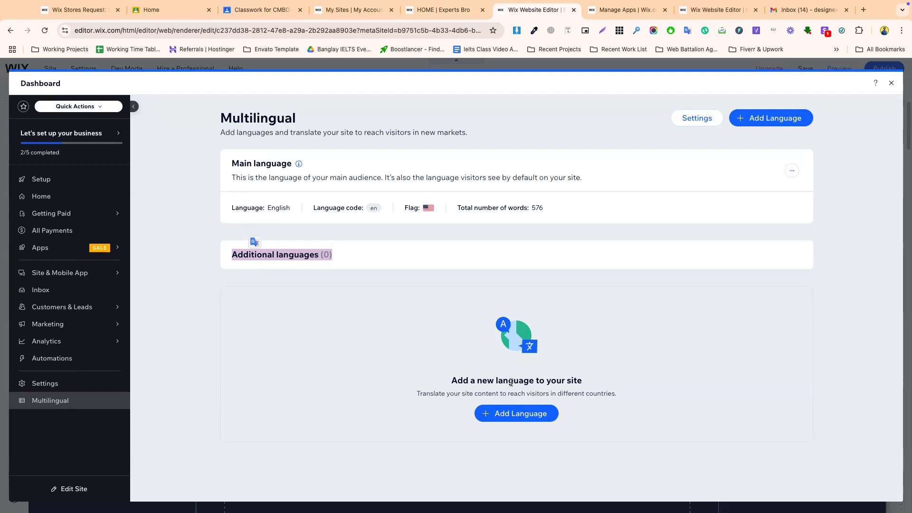
click(507, 412)
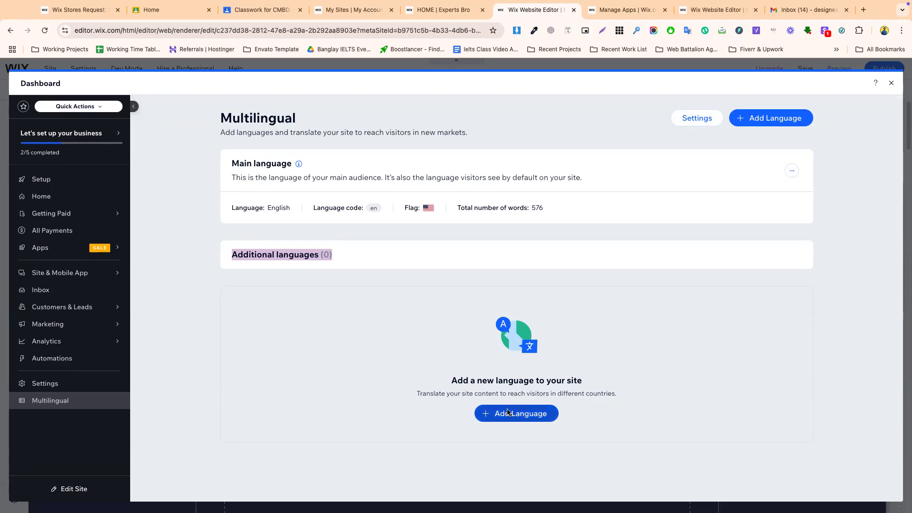
- Pick Arabic as the new language, searching 'ara', and give it the United Arab Emirates flag
click(354, 247)
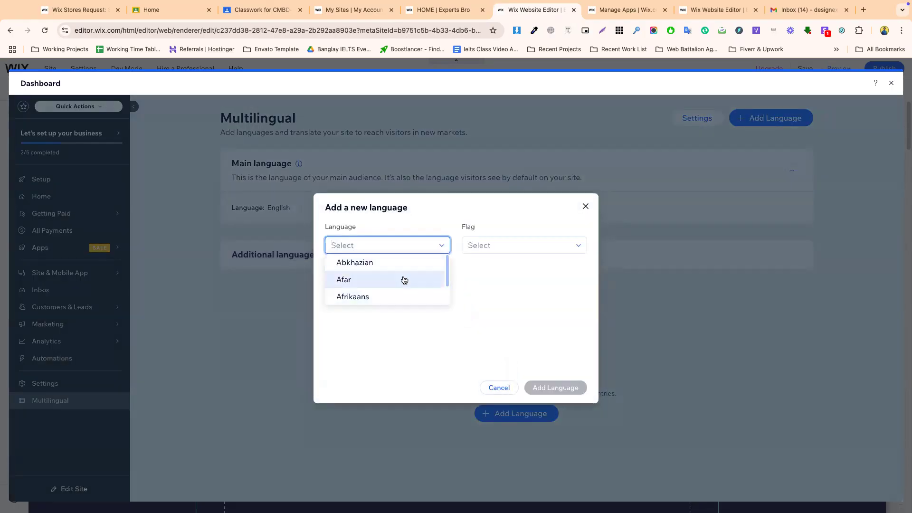
click(488, 285)
click(360, 241)
text(ara)
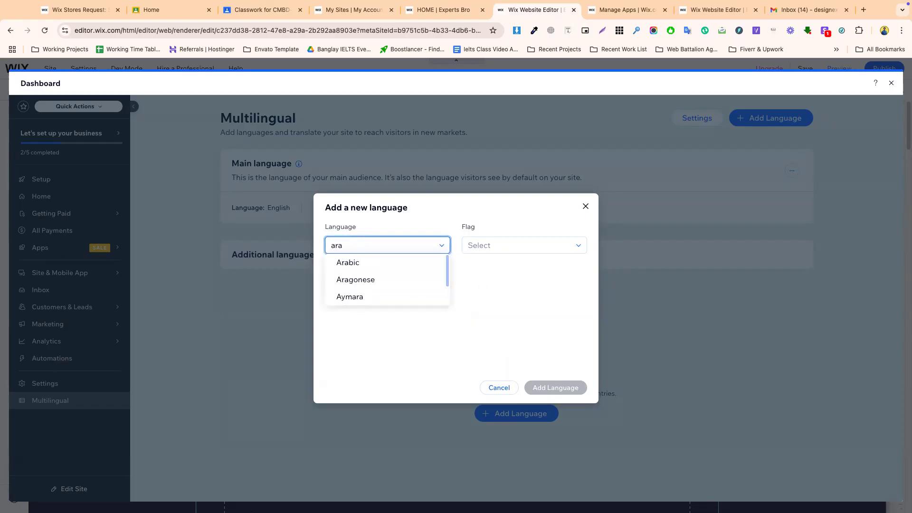
click(355, 261)
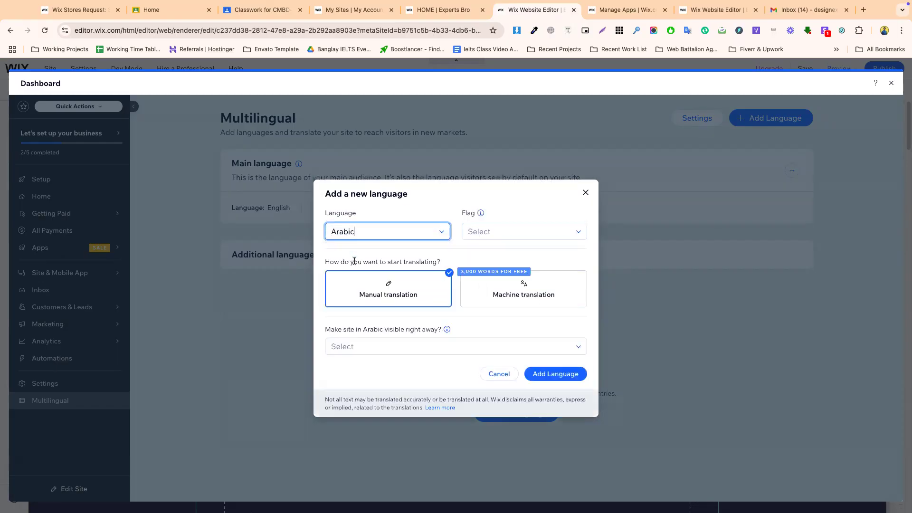
click(486, 230)
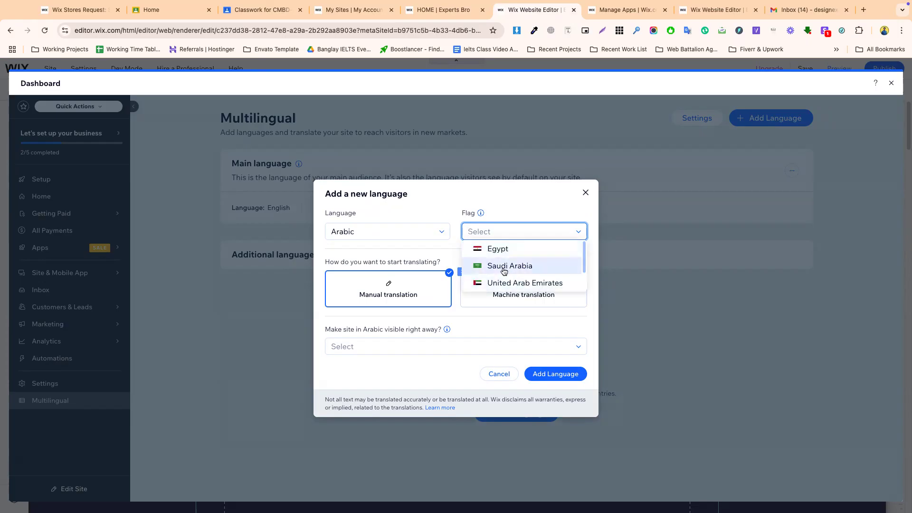
click(501, 265)
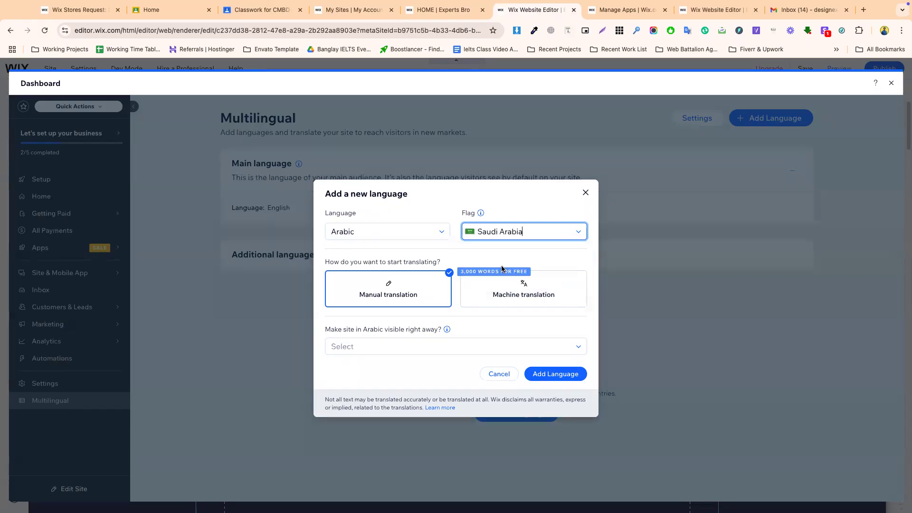
click(502, 241)
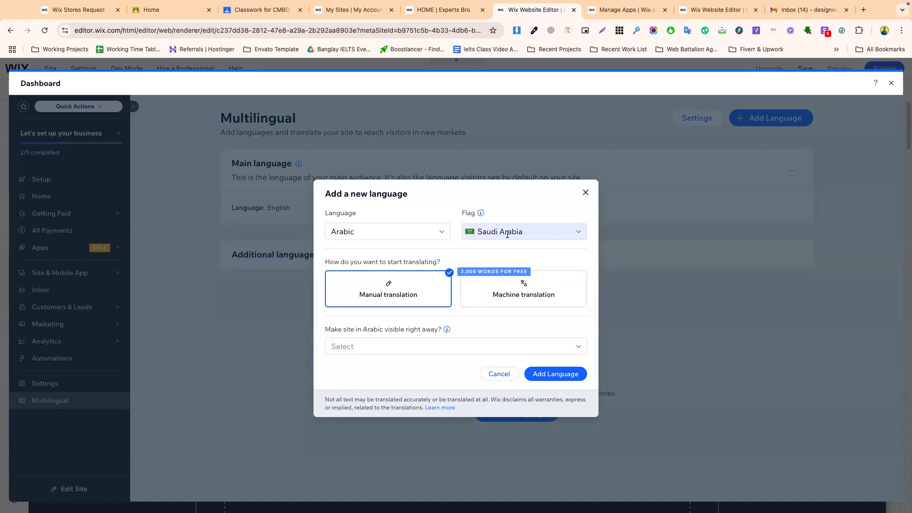
click(514, 281)
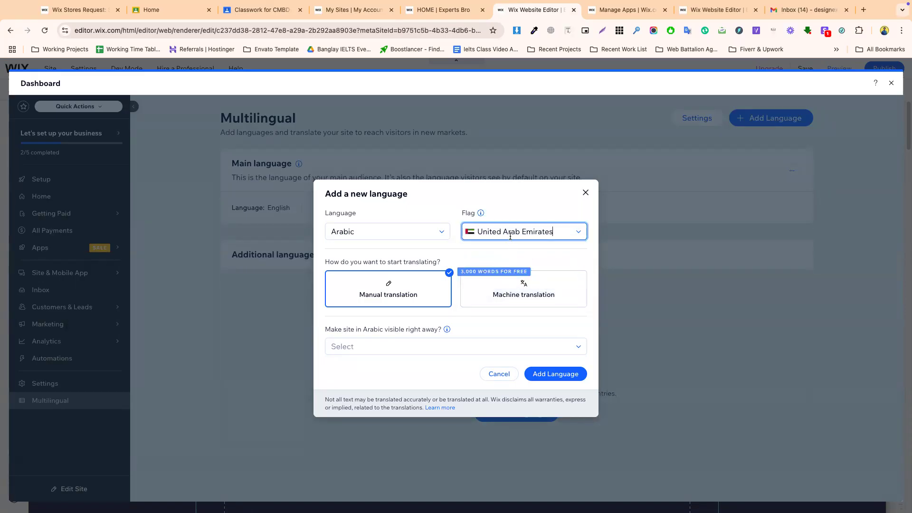
click(489, 253)
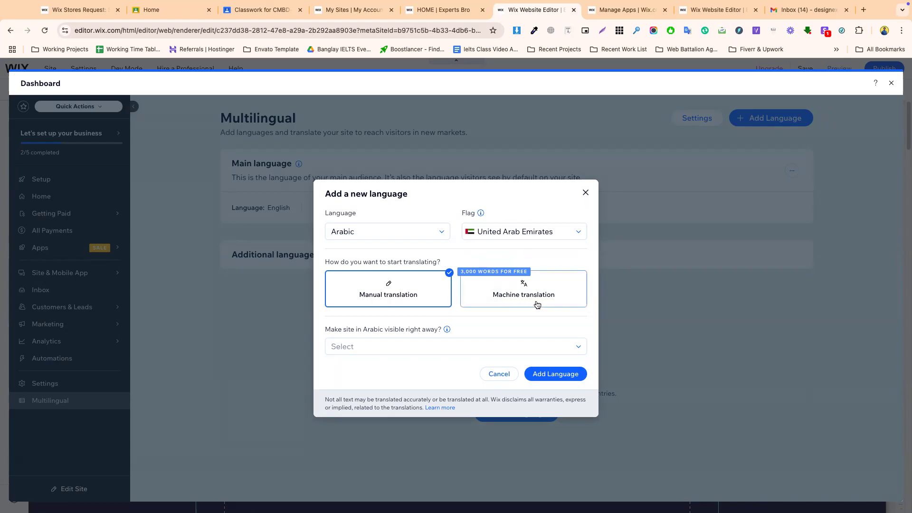
- Highlight the 3,000 free words note, then switch to the Manage Apps page
triple_click(479, 272)
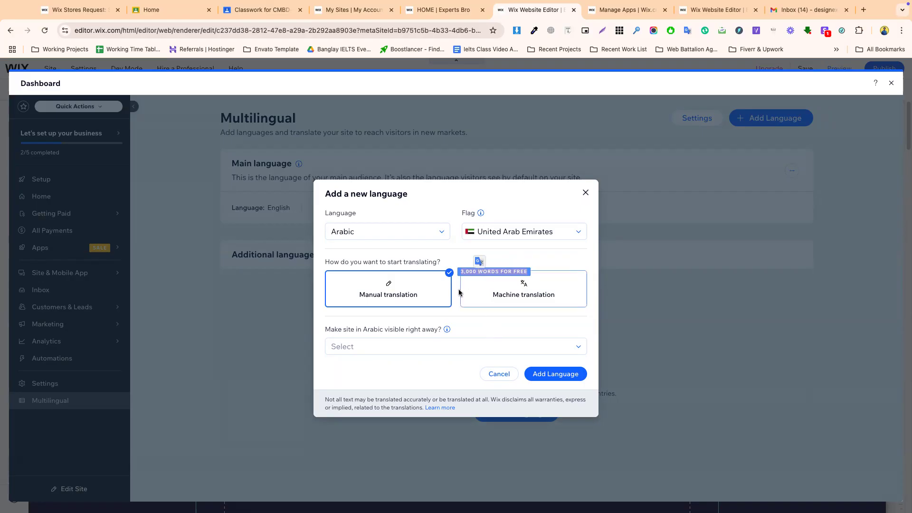
click(406, 295)
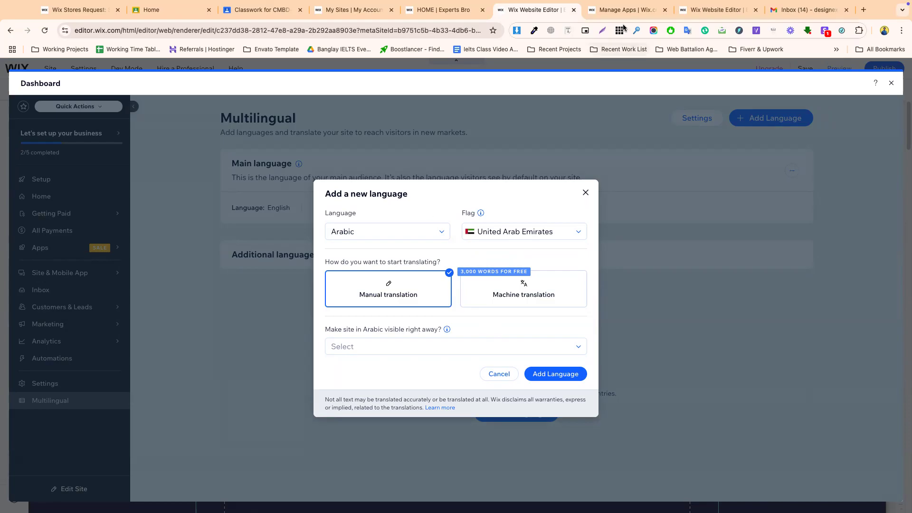
key(ctrl+Tab)
click(281, 32)
- Load translate.google.com in the Classwork browser tab
click(189, 6)
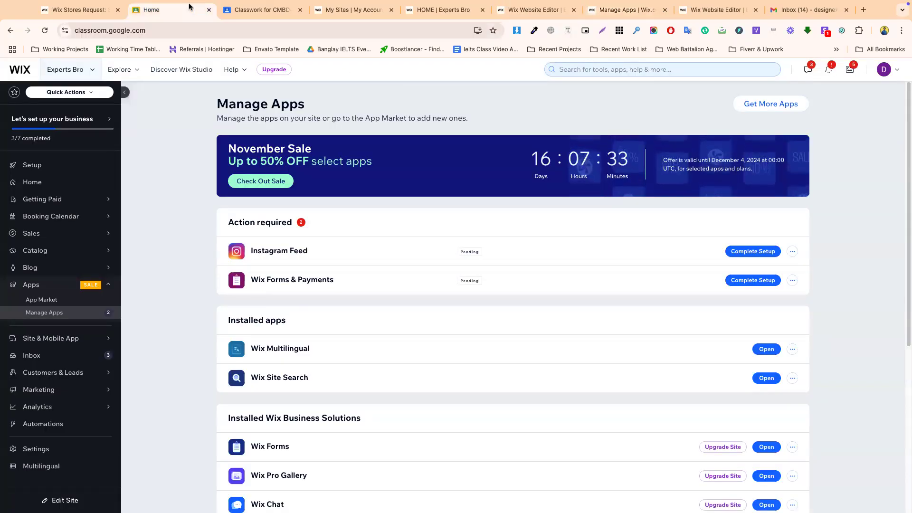
click(261, 13)
click(260, 31)
text(trana\)
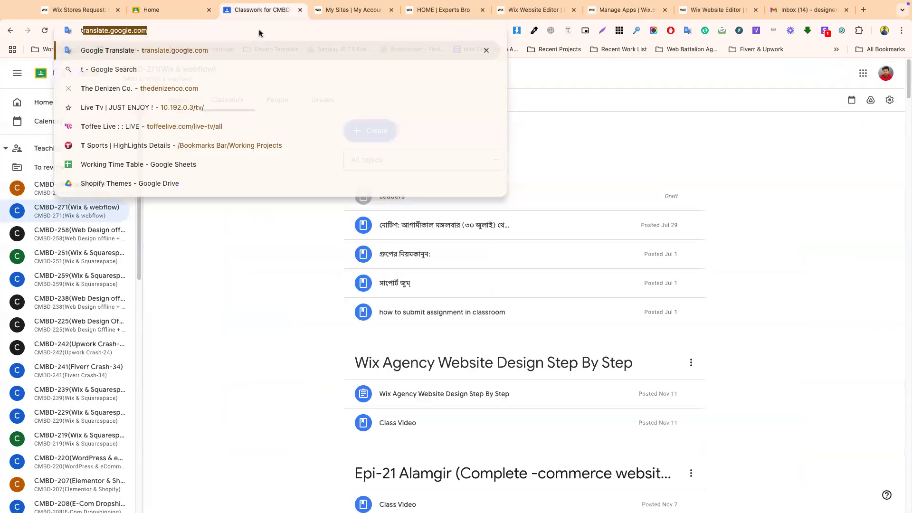
key(BackSpace)
key(BackSpace)
key(BackSpace)
key(BackSpace)
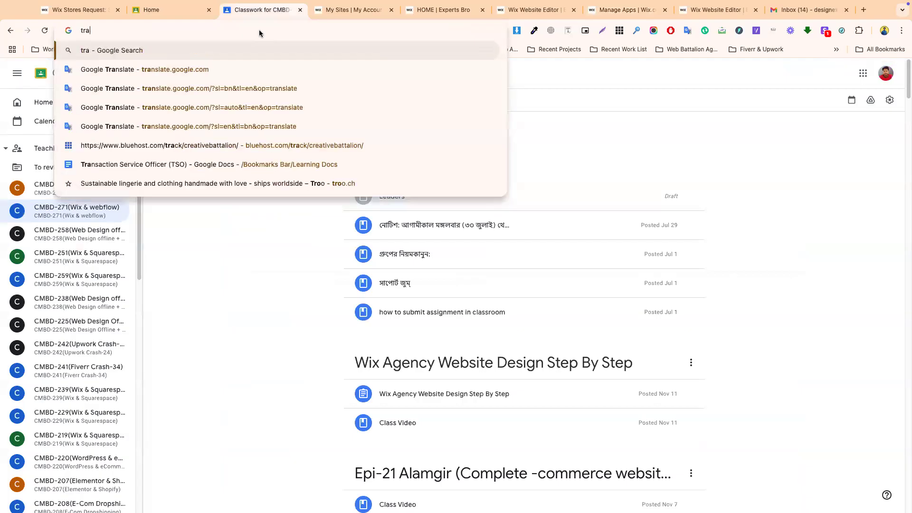
text(an)
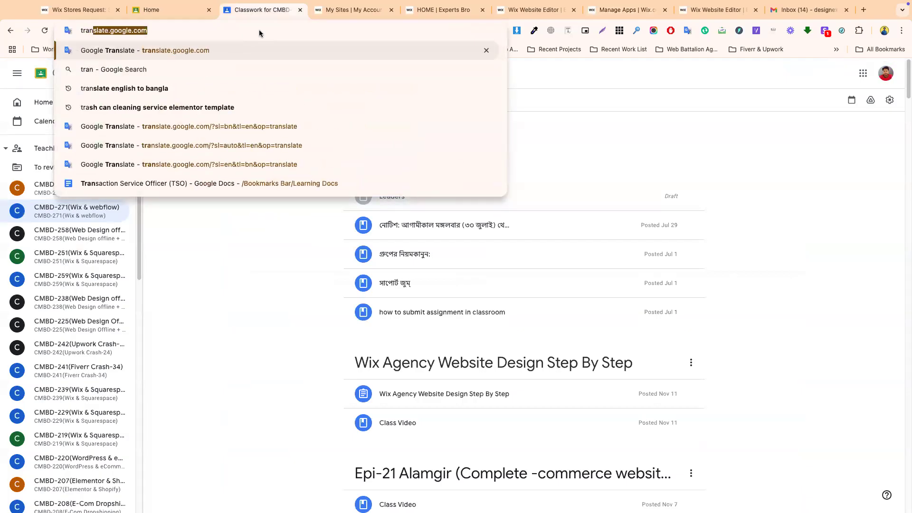
key(Return)
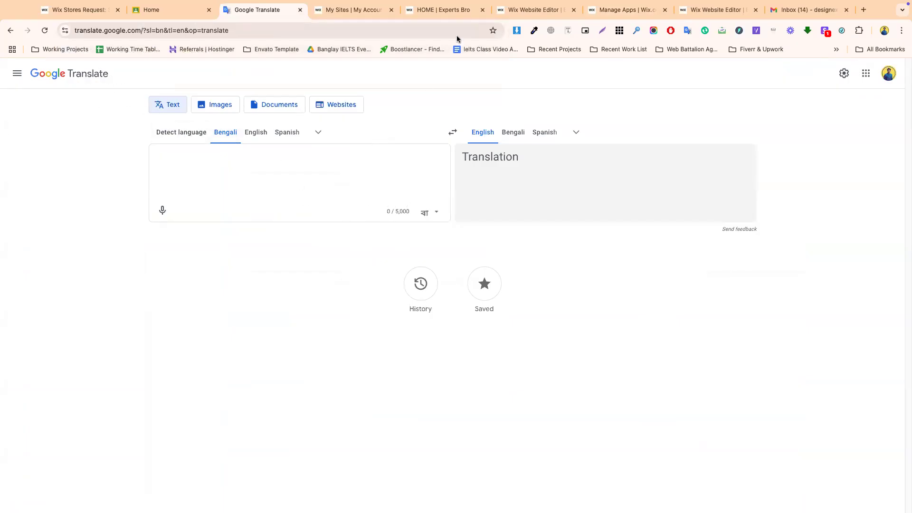
- Return to the Wix editor's add-language form, still set to Arabic
click(366, 9)
click(454, 9)
drag(515, 11, 334, 11)
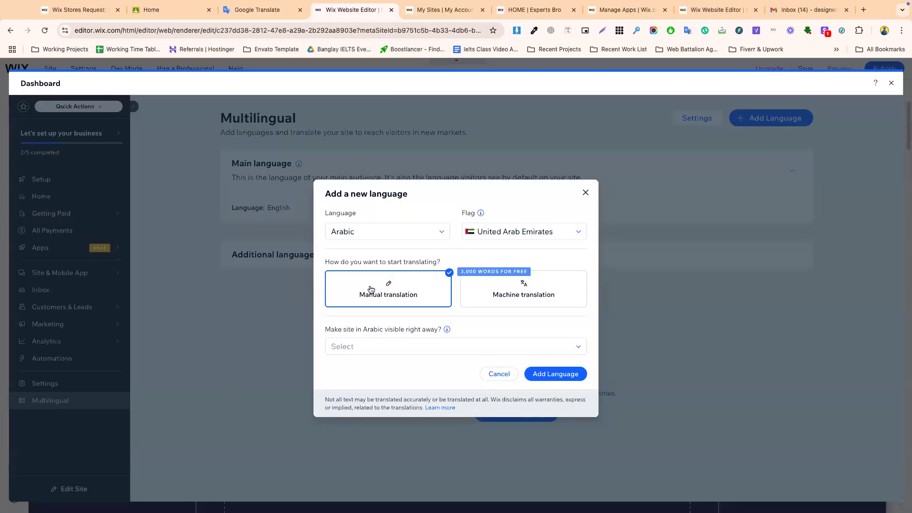
- Set Arabic to 'Yes, make it visible right away' and add it
click(375, 346)
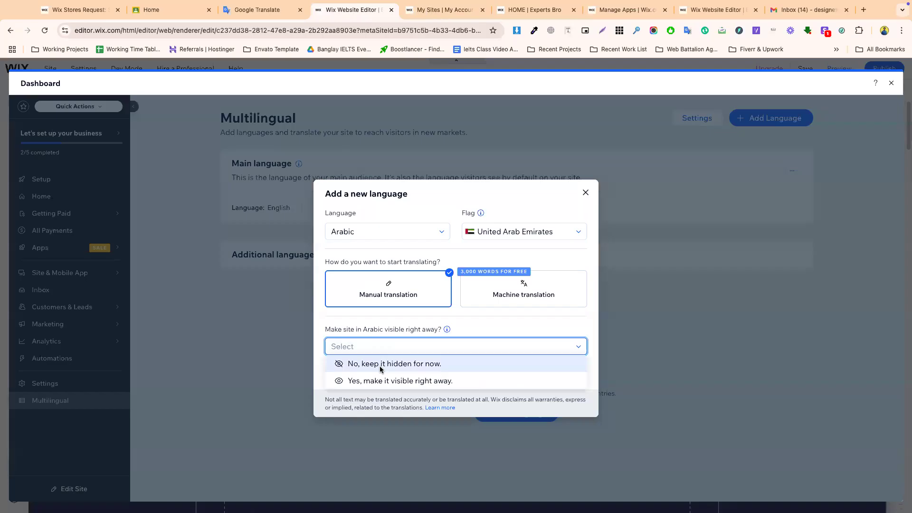
click(395, 382)
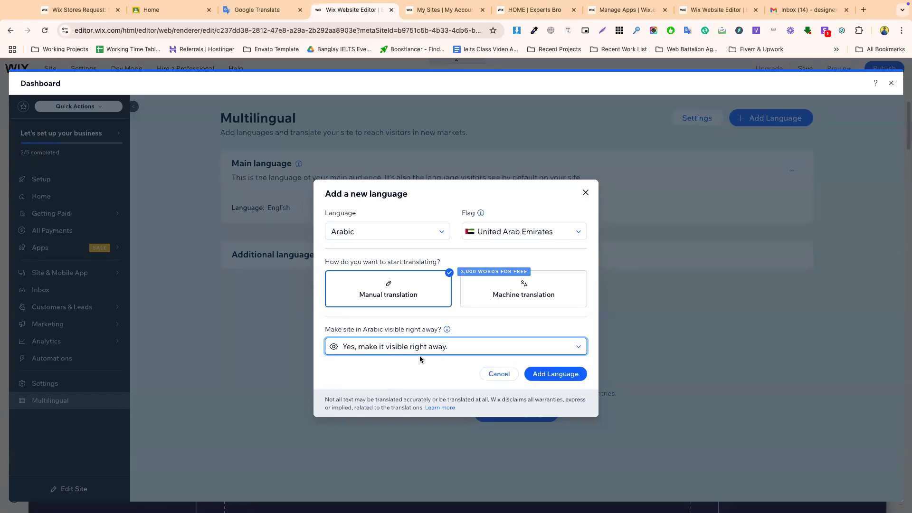
click(564, 375)
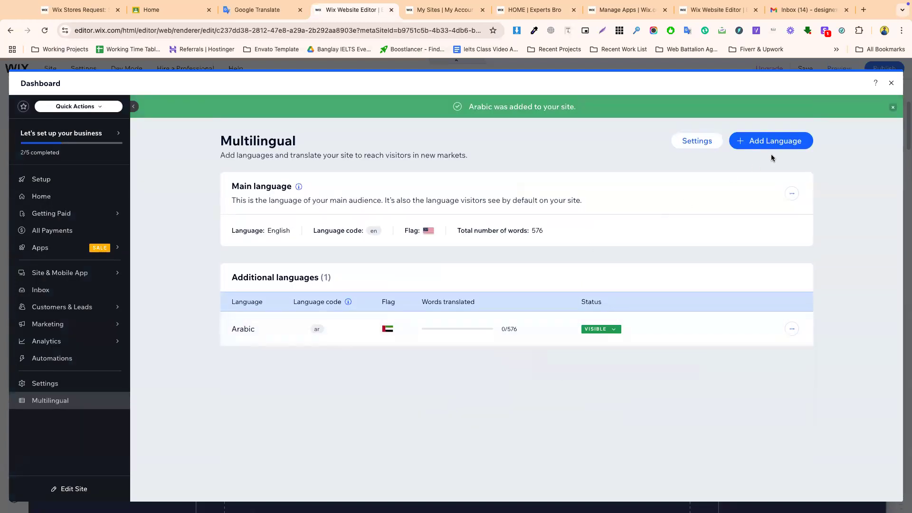
click(770, 142)
- Choose German as the new language with the Germany flag
click(355, 245)
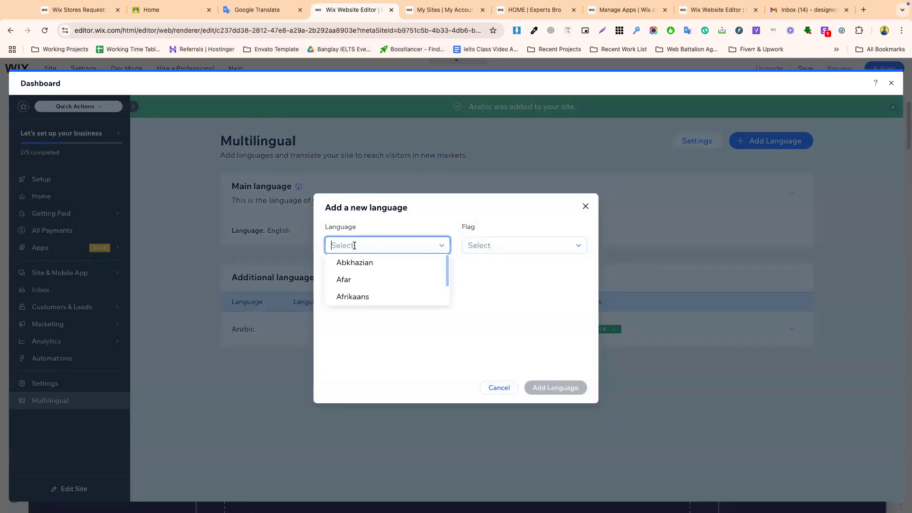
text(ger)
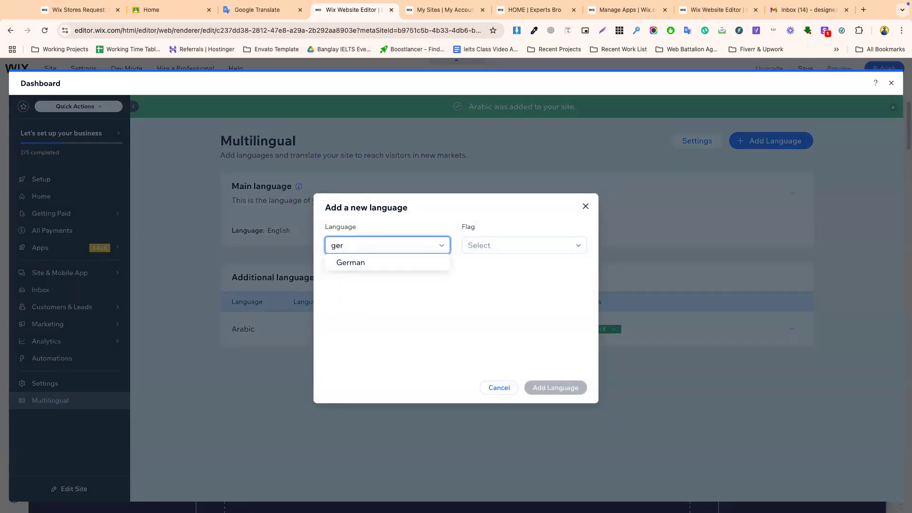
click(364, 263)
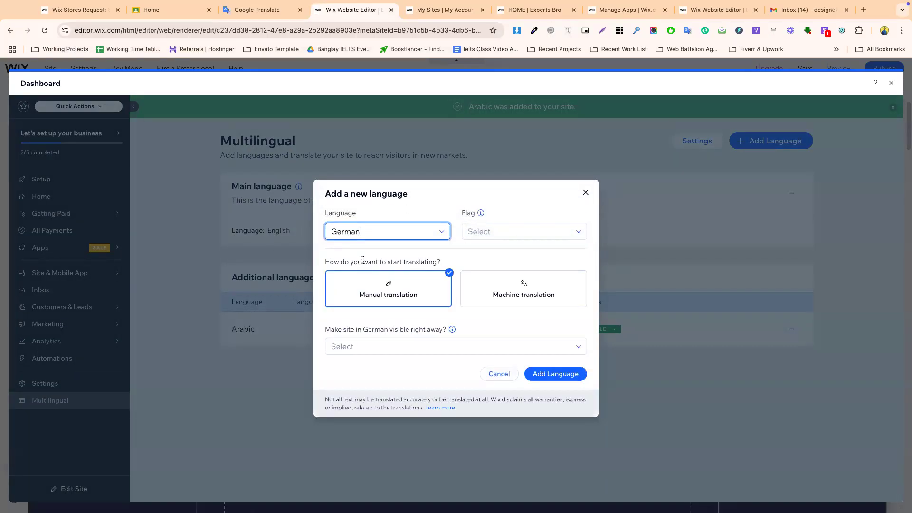
click(481, 234)
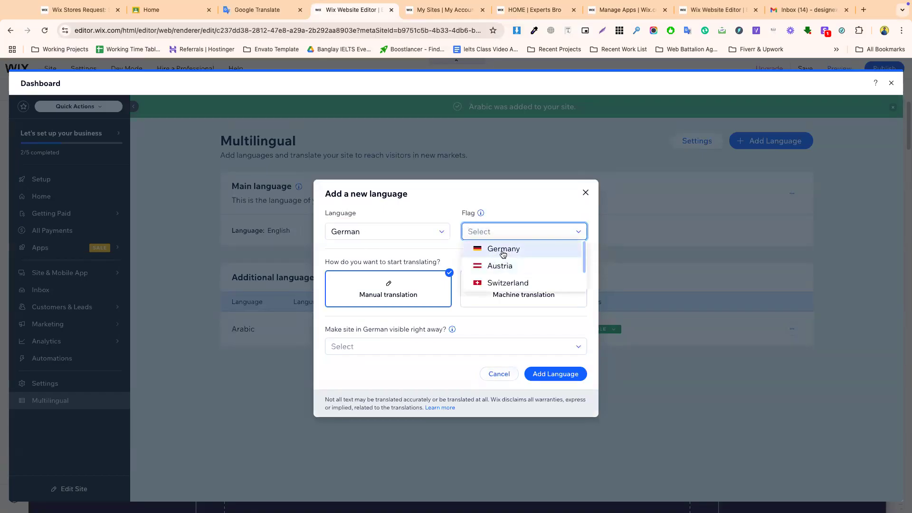
scroll(500, 272, down, 3)
scroll(500, 274, up, 2)
scroll(500, 274, down, 2)
scroll(500, 274, up, 2)
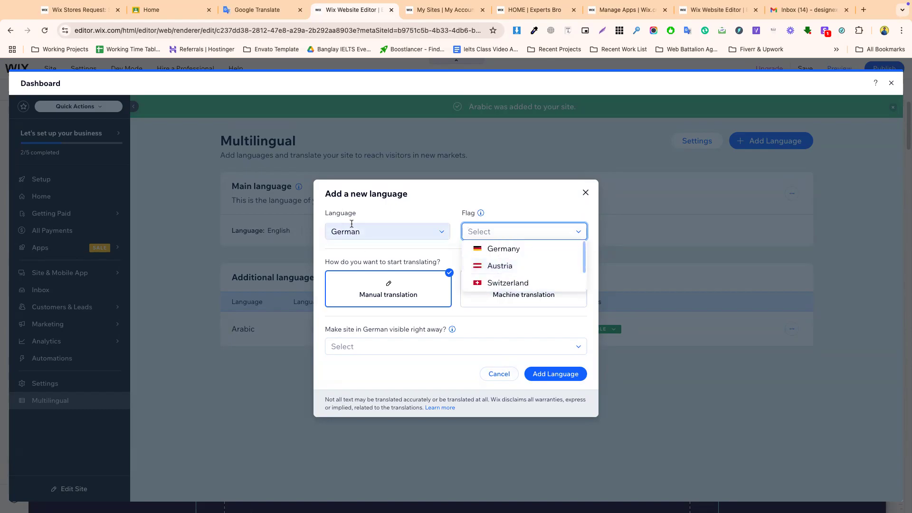
scroll(502, 272, down, 3)
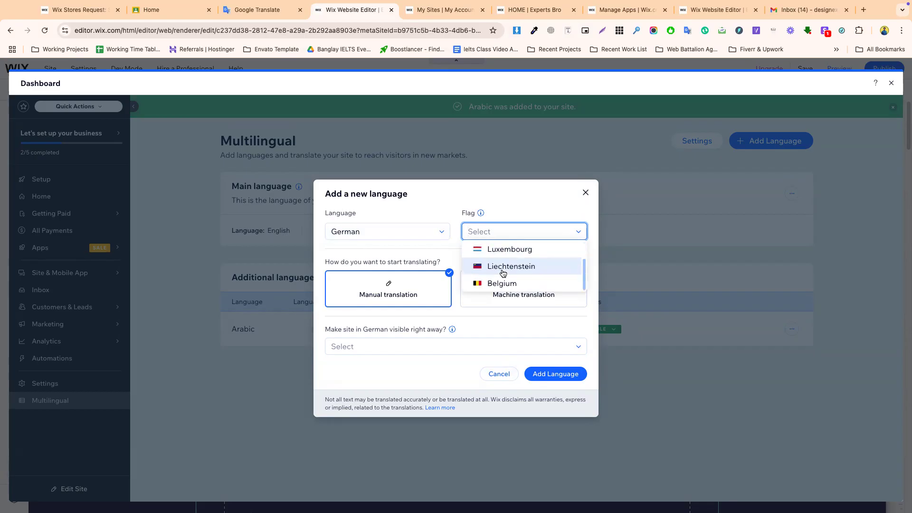
scroll(503, 271, up, 3)
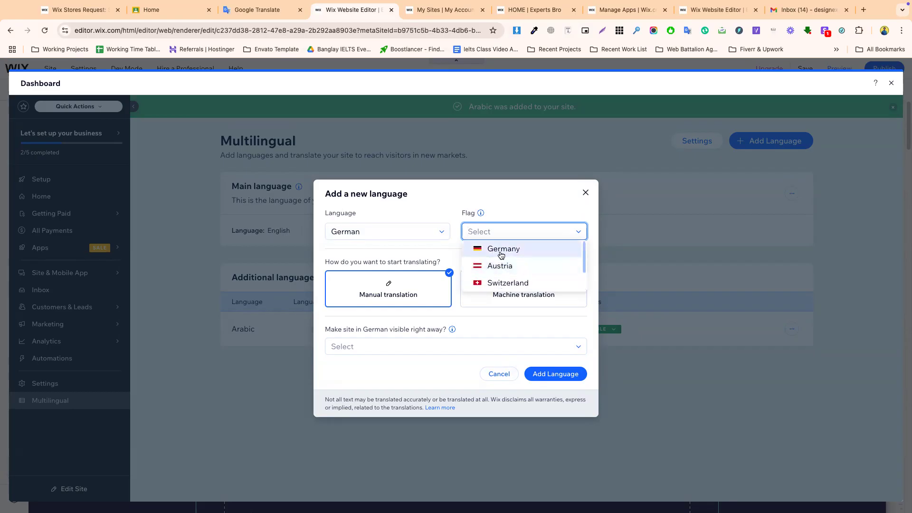
click(503, 249)
- Make German visible right away and add it to the site
click(379, 347)
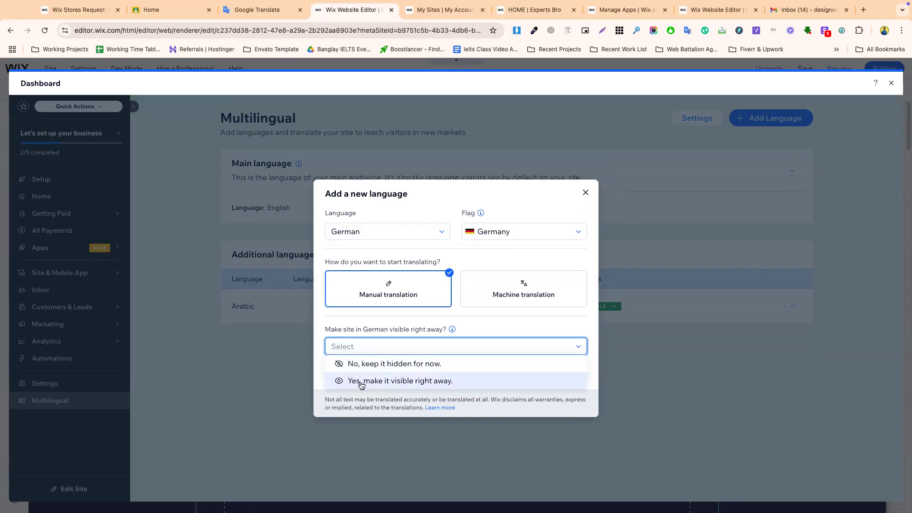
click(387, 382)
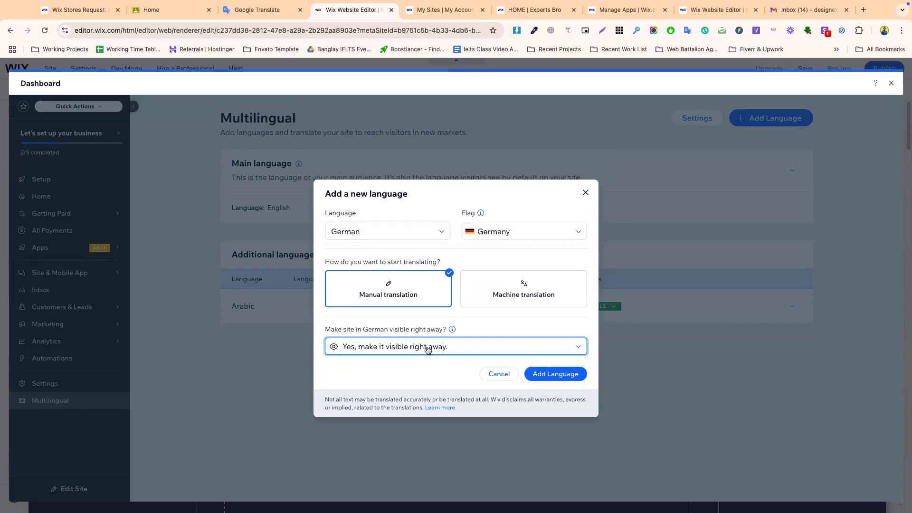
click(560, 377)
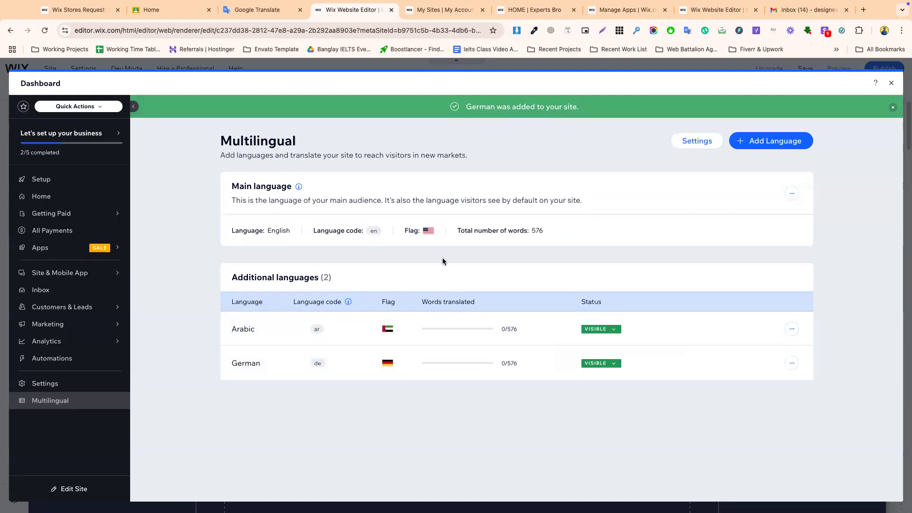
- Open Arabic's Edit Translations and review Page Content, Business Info and the Schedule a Call entry
triple_click(489, 106)
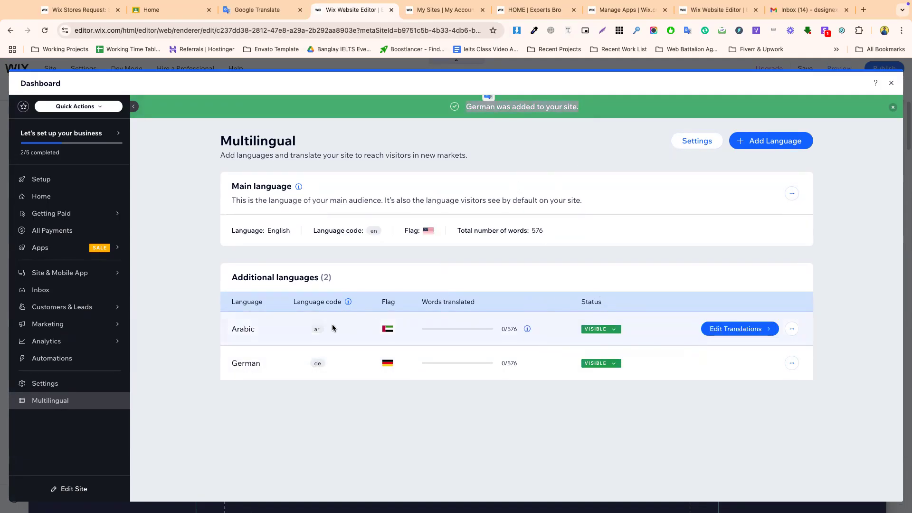
click(731, 331)
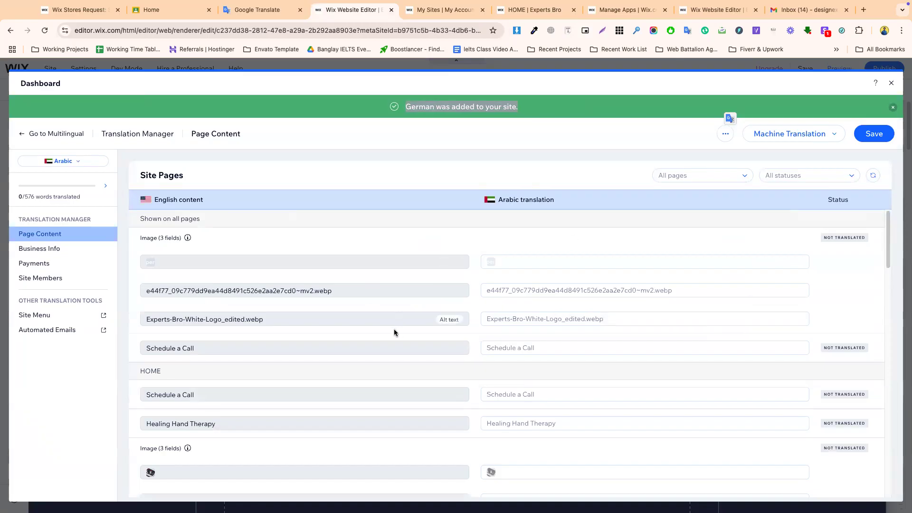
scroll(286, 336, down, 1)
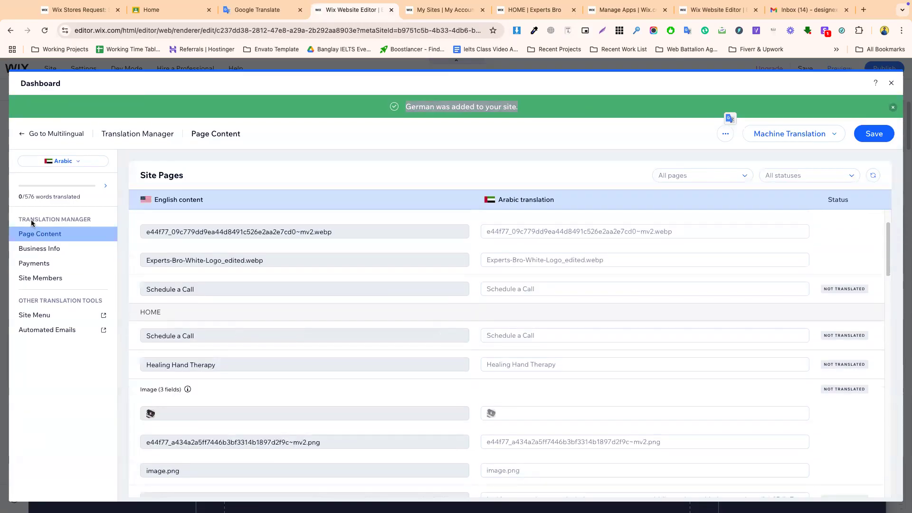
click(46, 248)
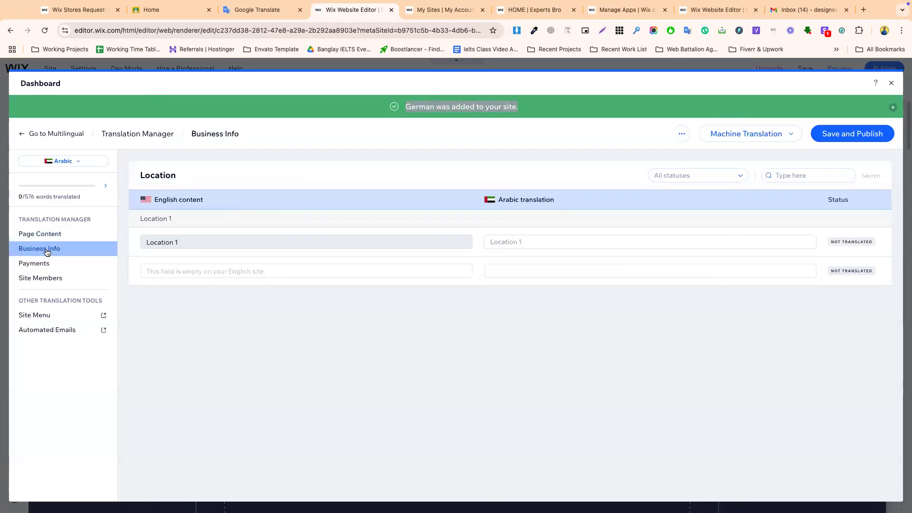
click(40, 234)
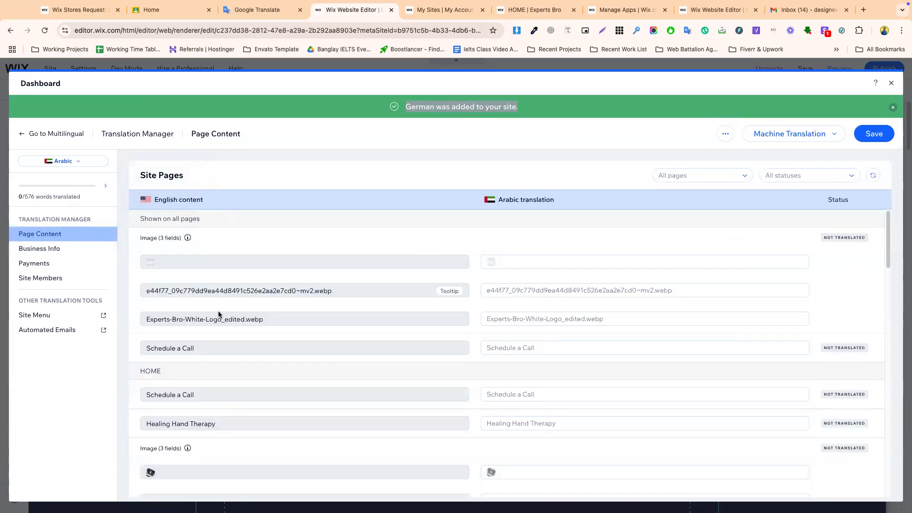
scroll(226, 338, down, 1)
click(198, 260)
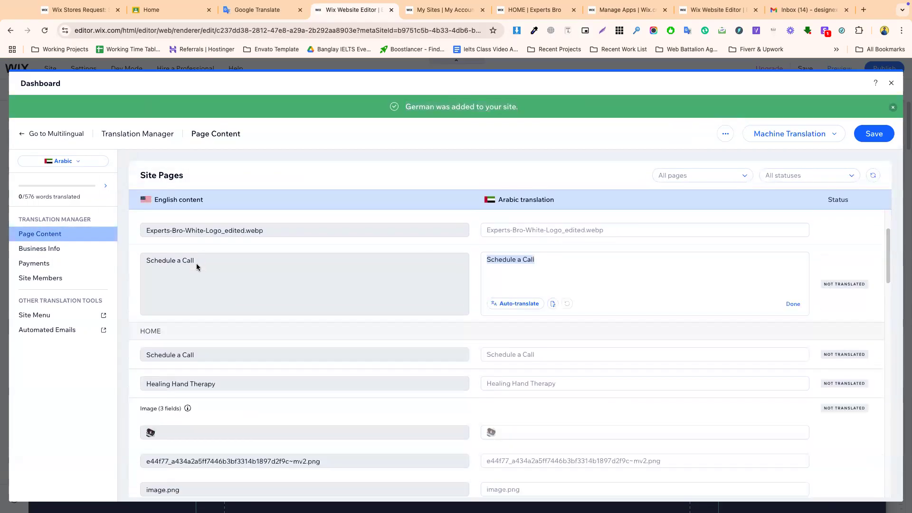
triple_click(196, 265)
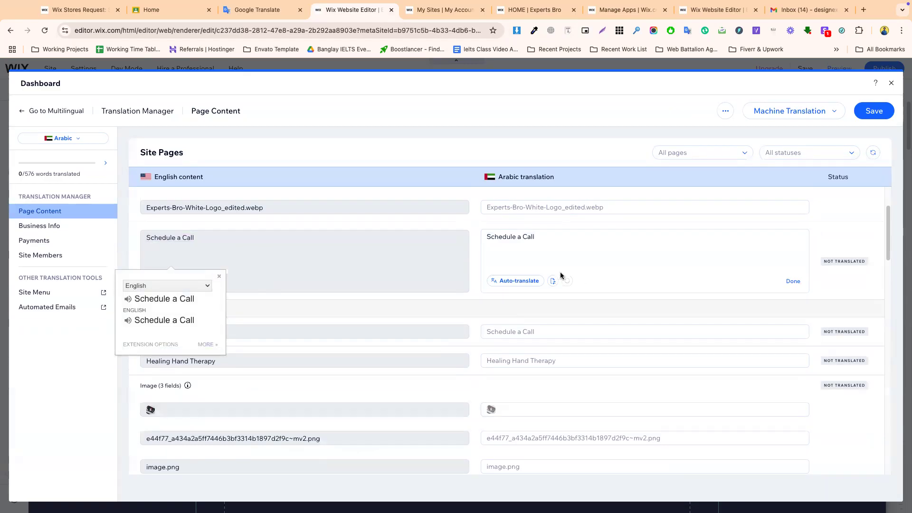
scroll(250, 364, down, 10)
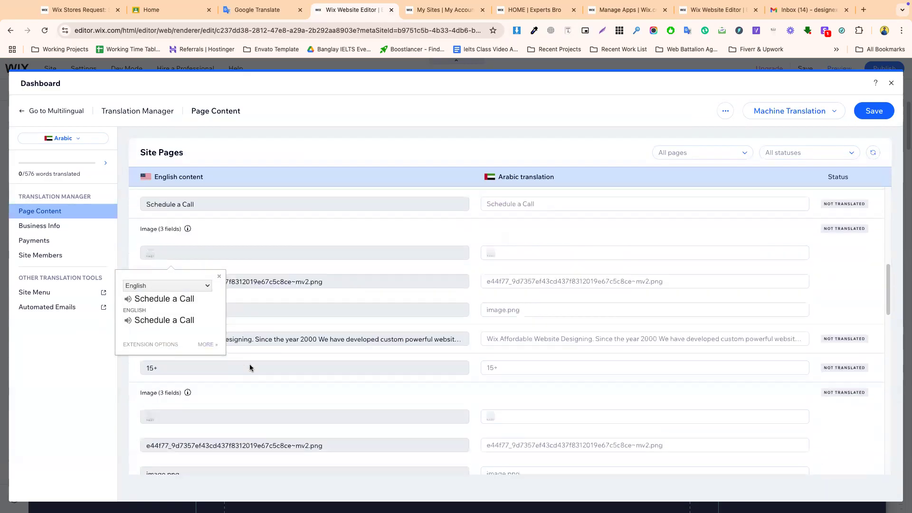
scroll(249, 364, down, 10)
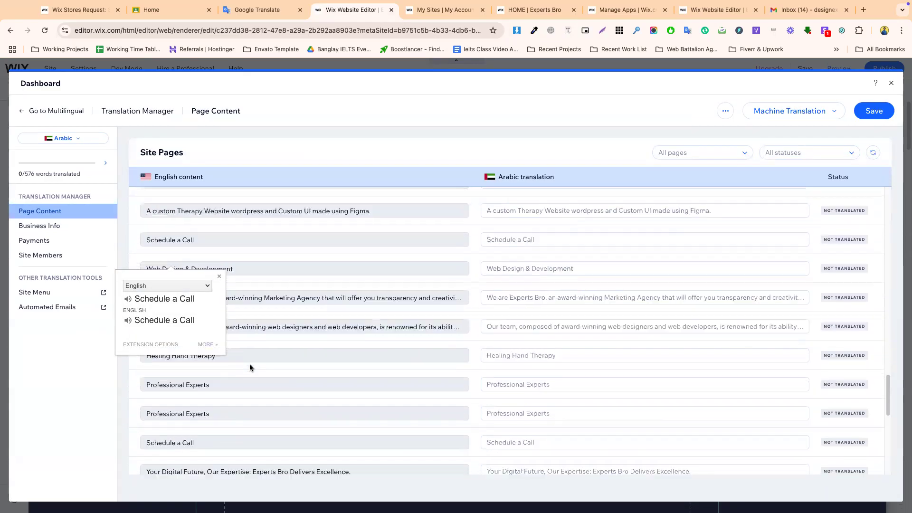
- Save the Arabic translations and close the dashboard back to the Home page
click(219, 276)
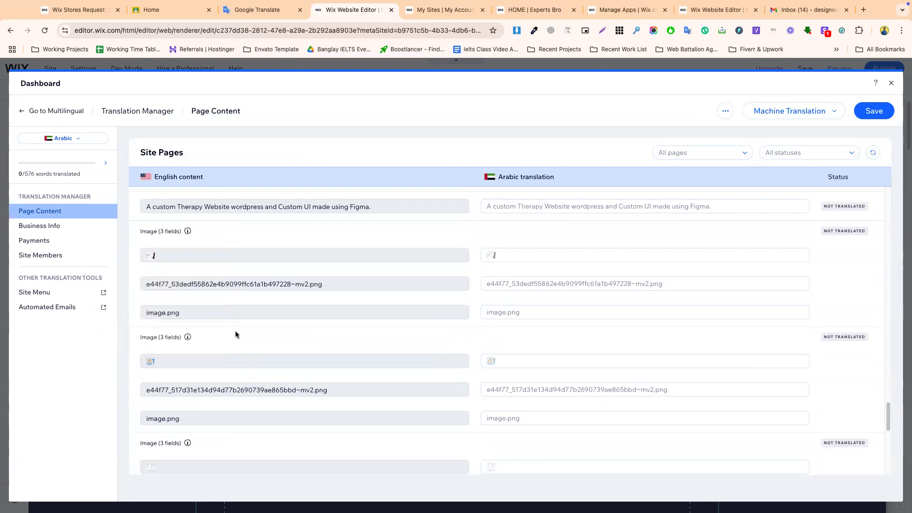
scroll(235, 331, down, 3)
scroll(235, 331, down, 4)
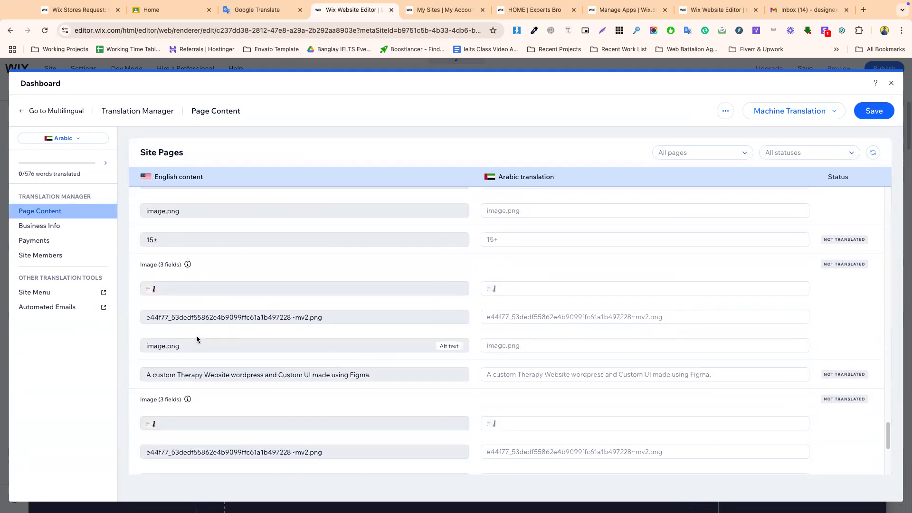
scroll(208, 365, down, 5)
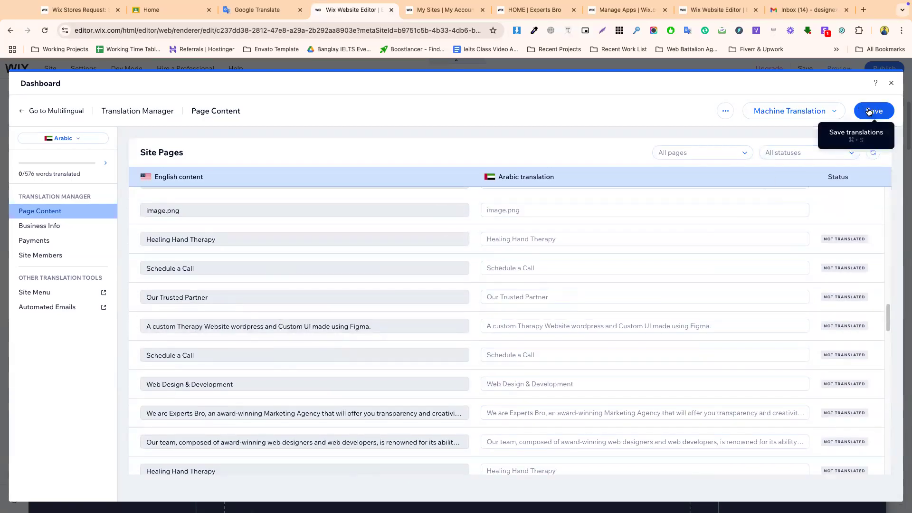
click(873, 111)
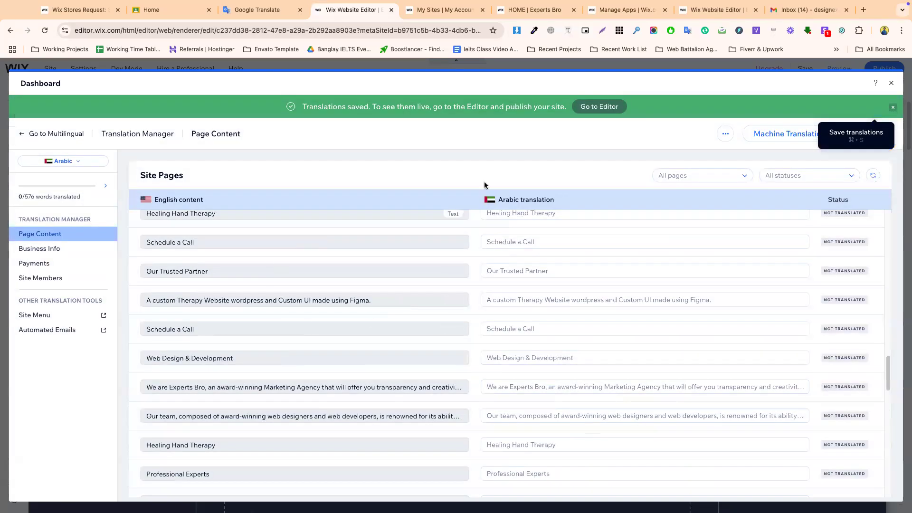
click(890, 85)
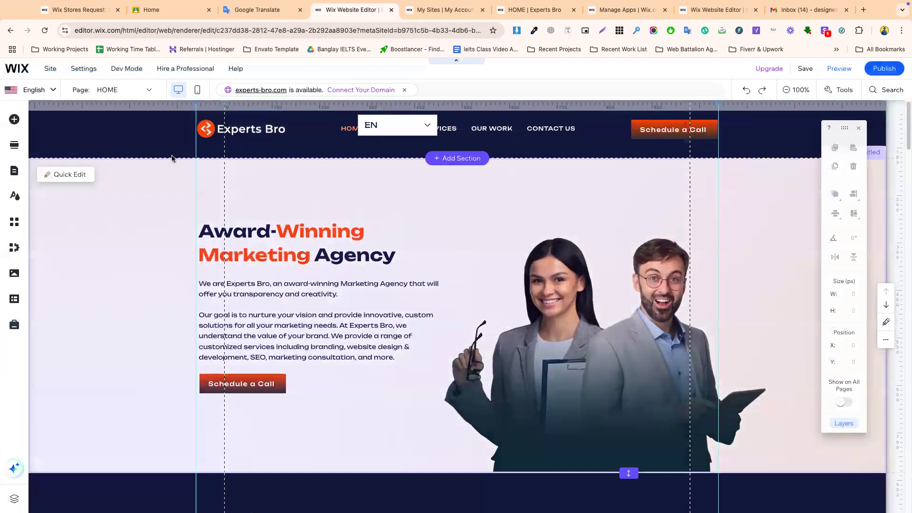
- Pick Arabic from the Site languages list, then go to the My Sites tab
click(45, 94)
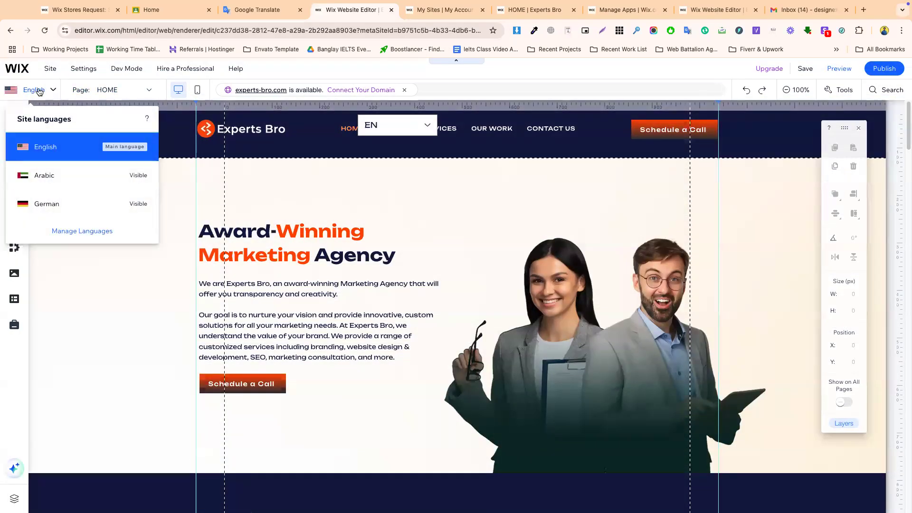
click(52, 151)
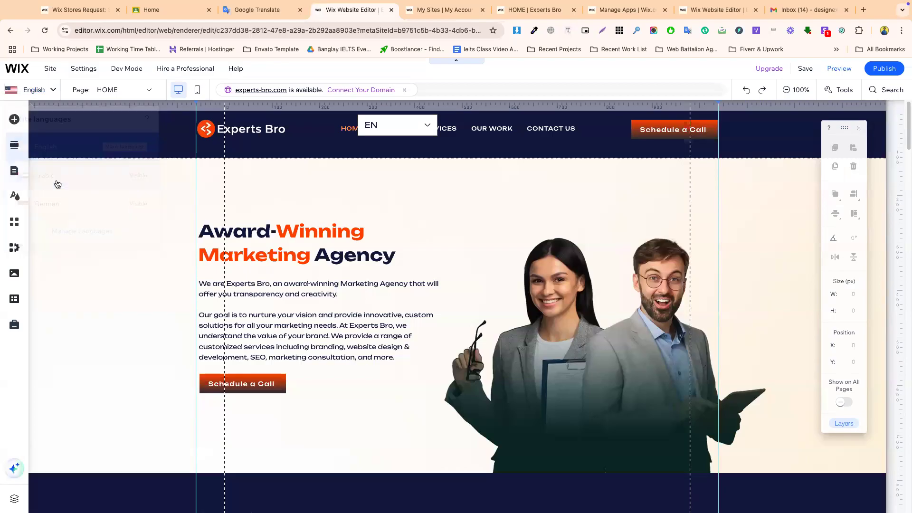
click(38, 91)
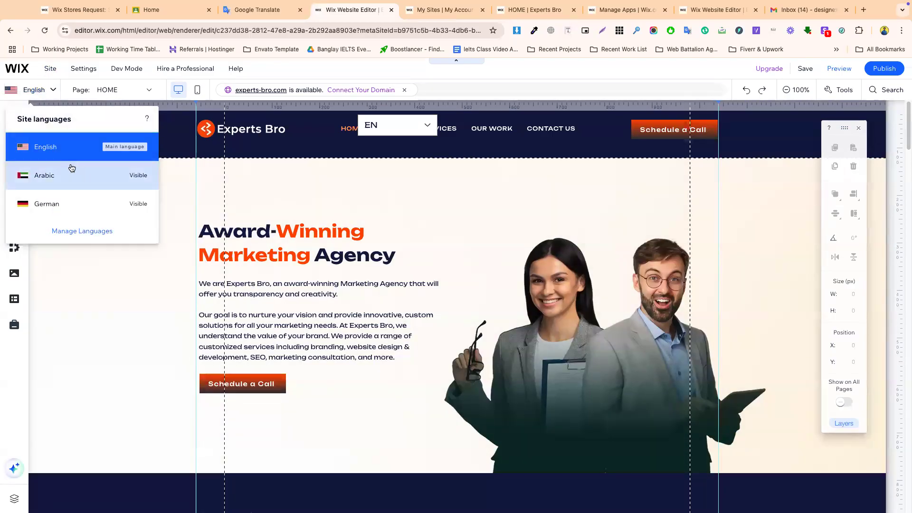
click(58, 179)
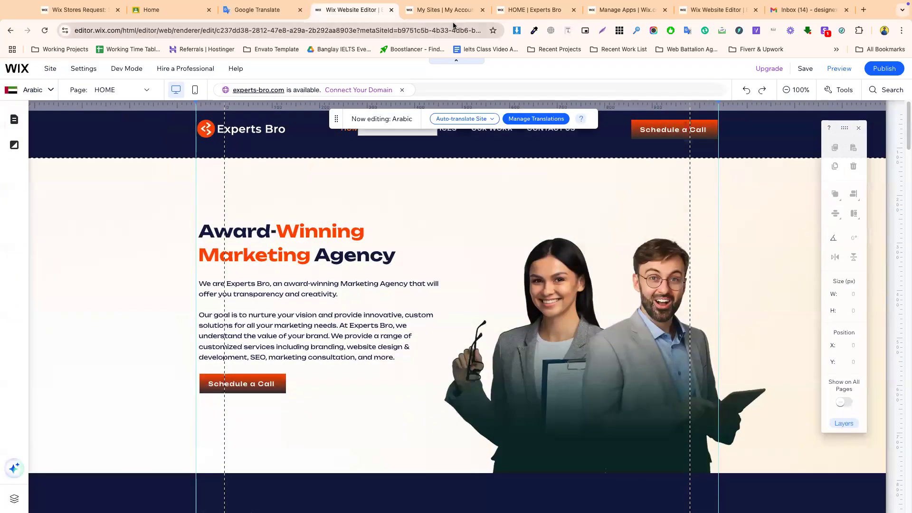
click(455, 12)
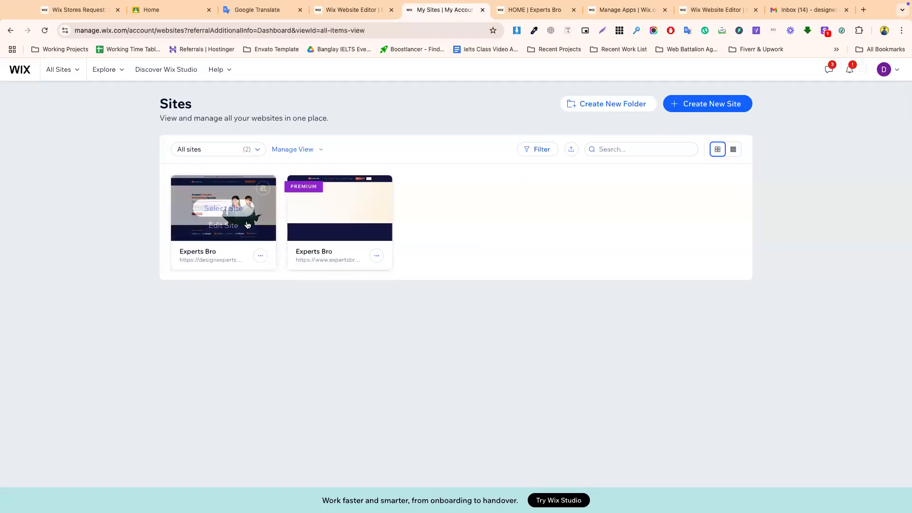
- Open the live Experts Bro site and select its HOME menu label
click(219, 259)
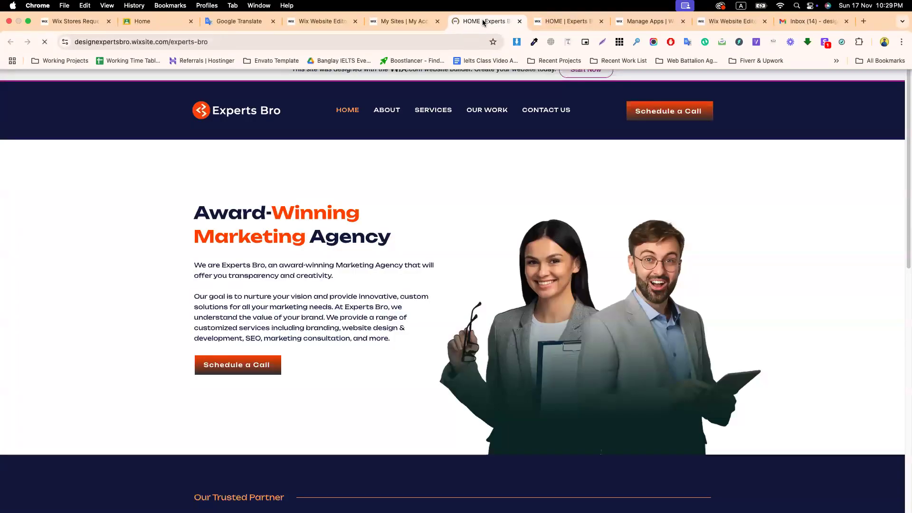
drag(495, 27, 408, 25)
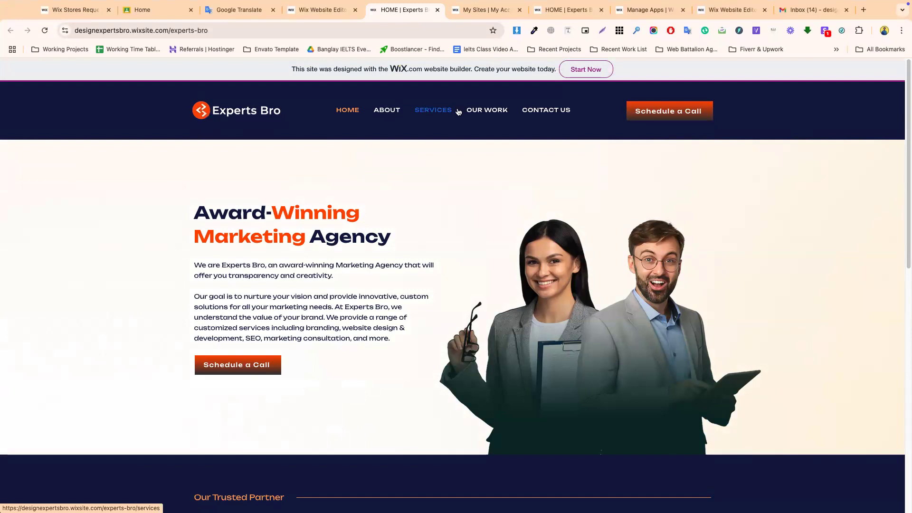
drag(325, 114, 362, 116)
key(ctrl+c)
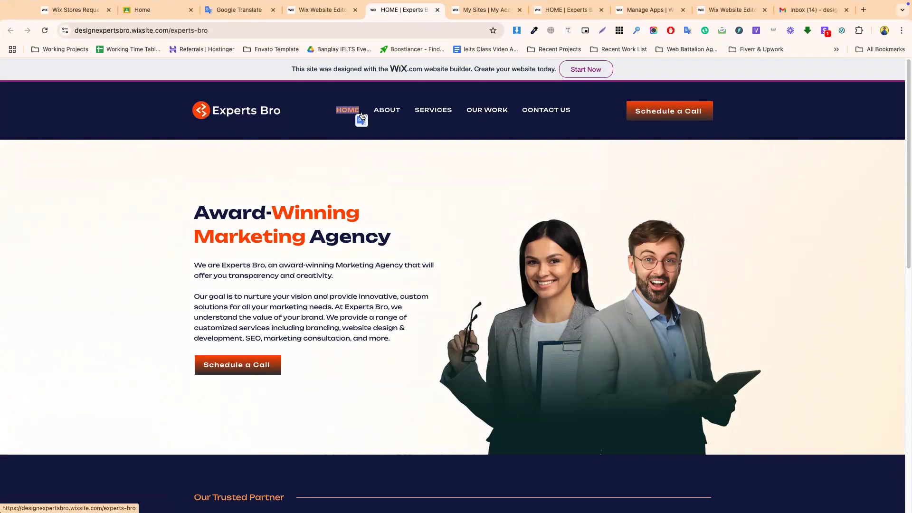
click(323, 9)
- Translate HOME from English to Arabic (بيت) and copy the result
click(247, 10)
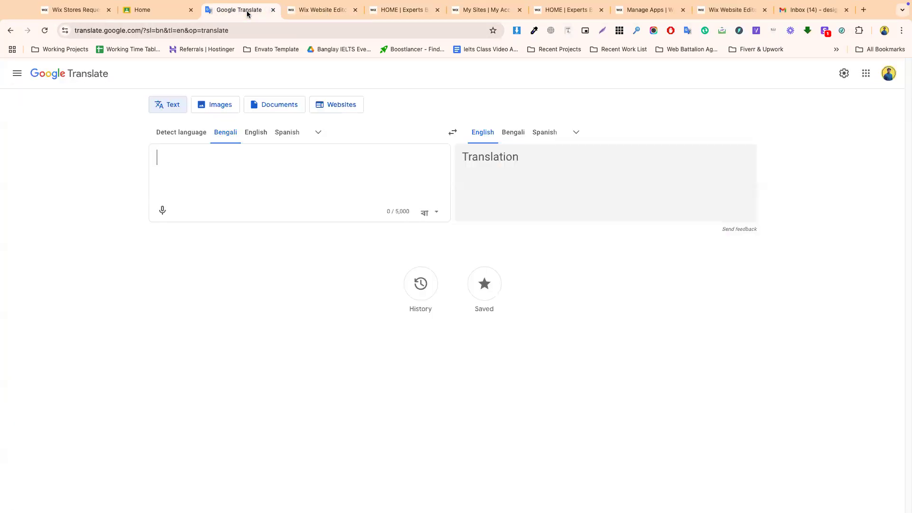
click(253, 135)
click(576, 132)
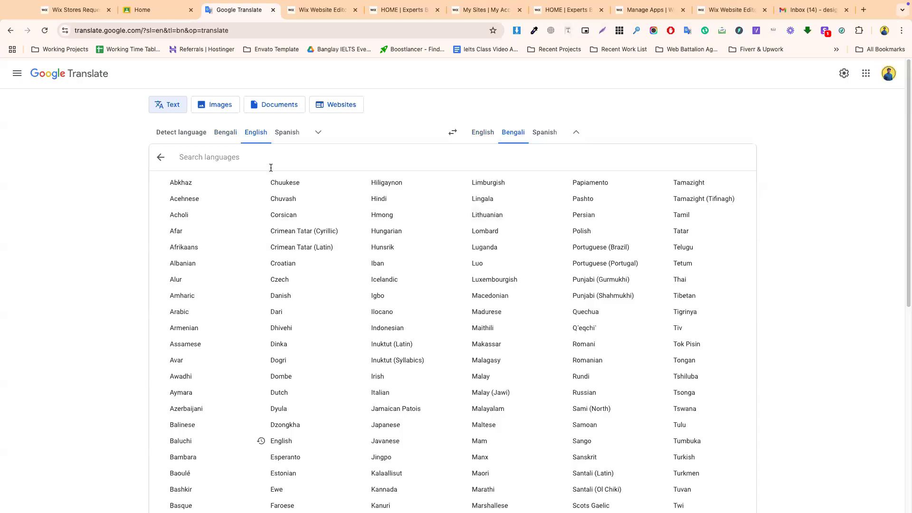
text(ara)
click(207, 189)
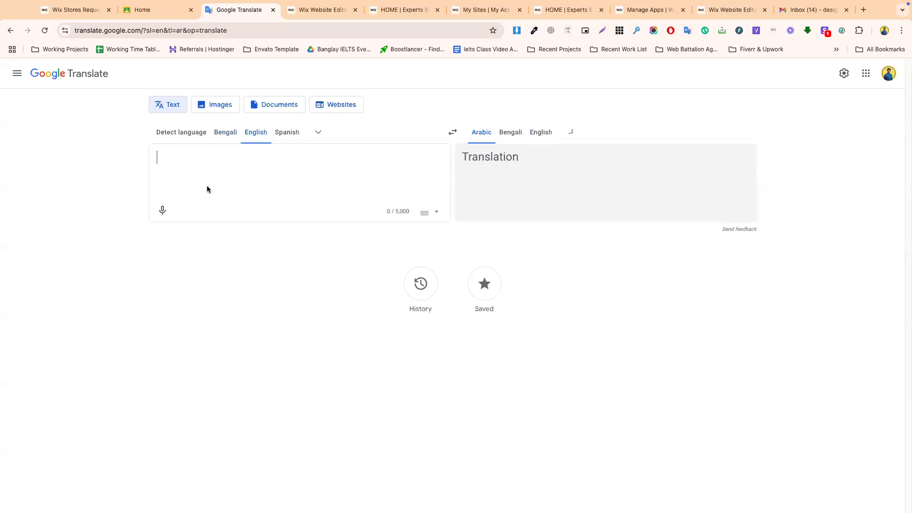
key(ctrl+v)
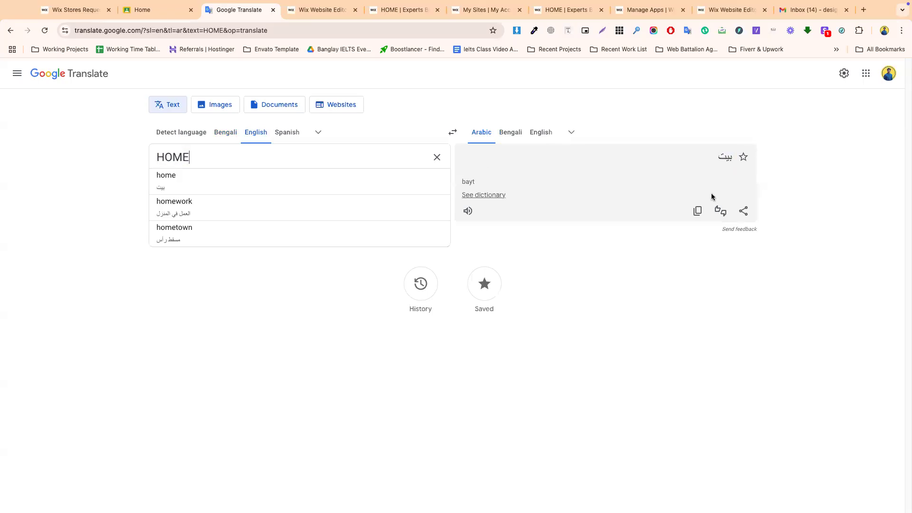
click(697, 210)
- Open Site Pages and Menu and give the HOME page the Arabic name بيت
click(313, 10)
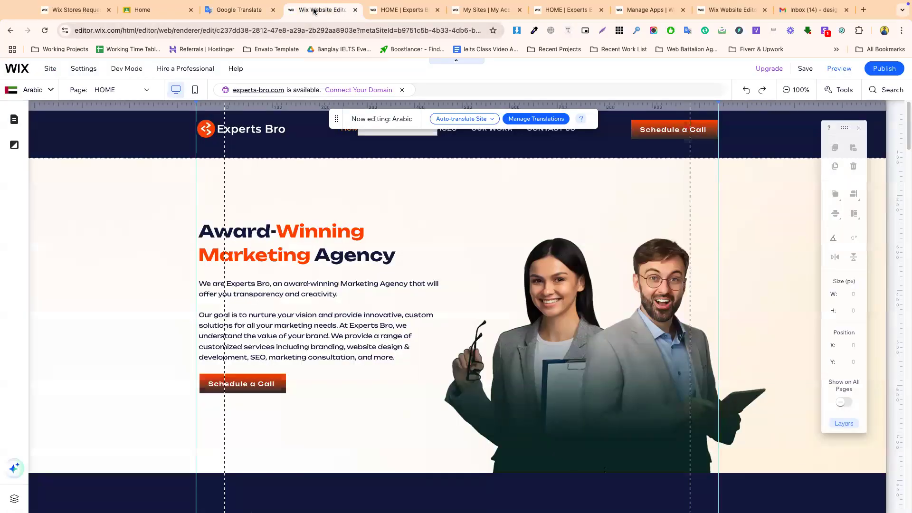
click(218, 10)
click(696, 210)
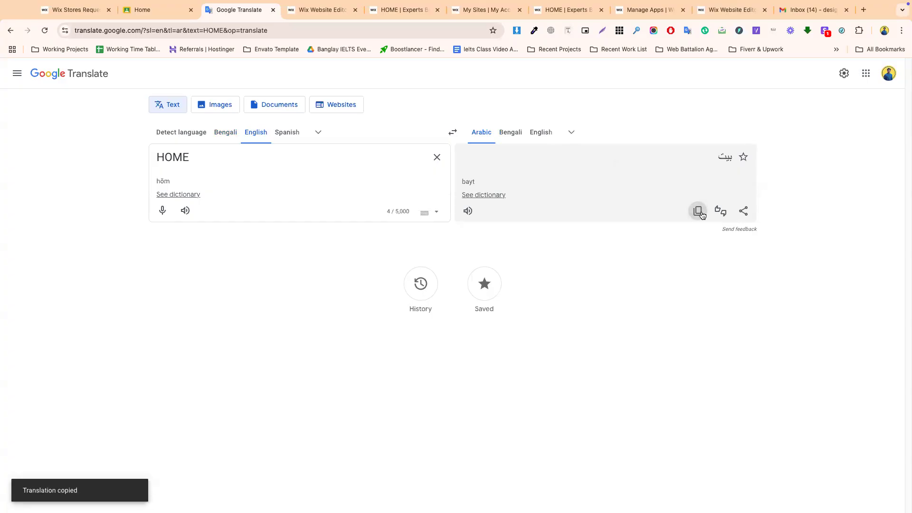
click(316, 10)
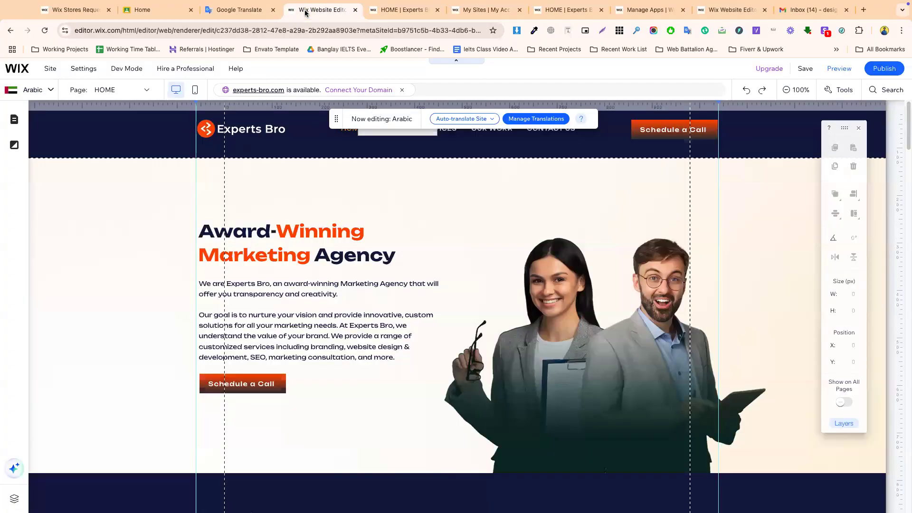
click(106, 90)
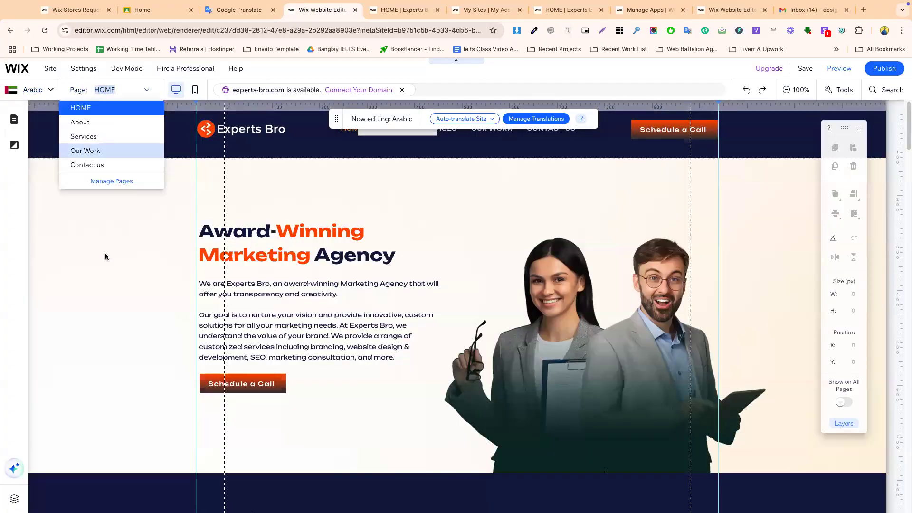
click(112, 181)
click(224, 165)
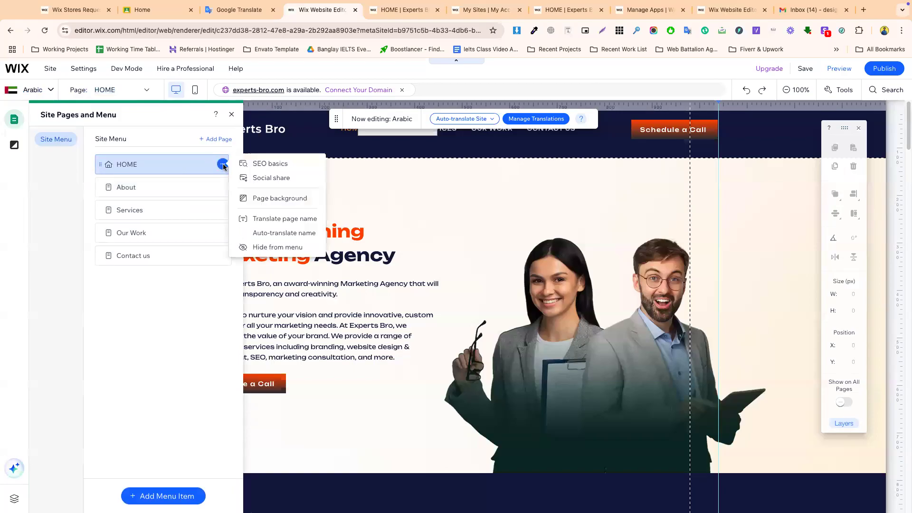
click(274, 234)
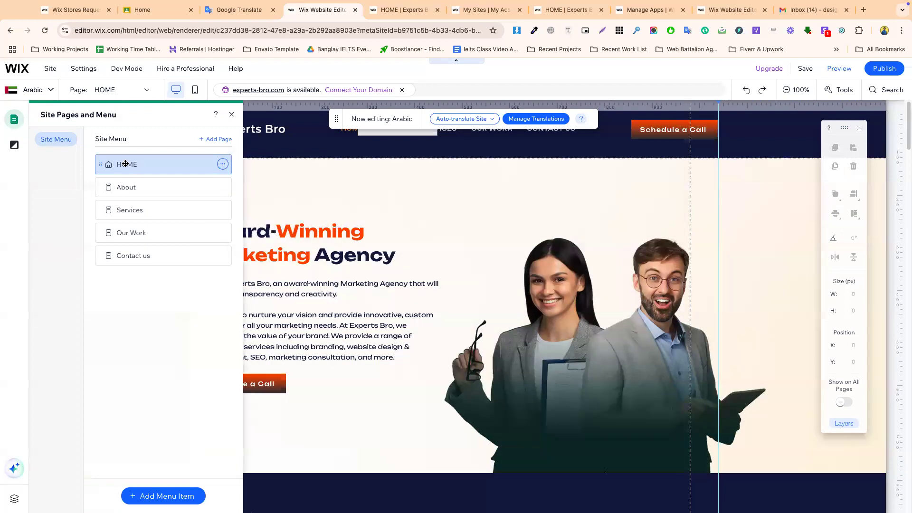
click(223, 164)
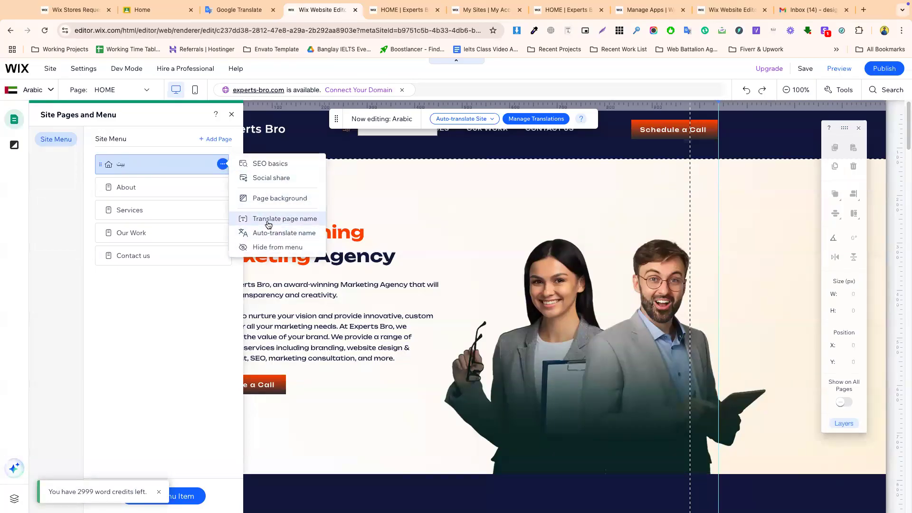
click(269, 221)
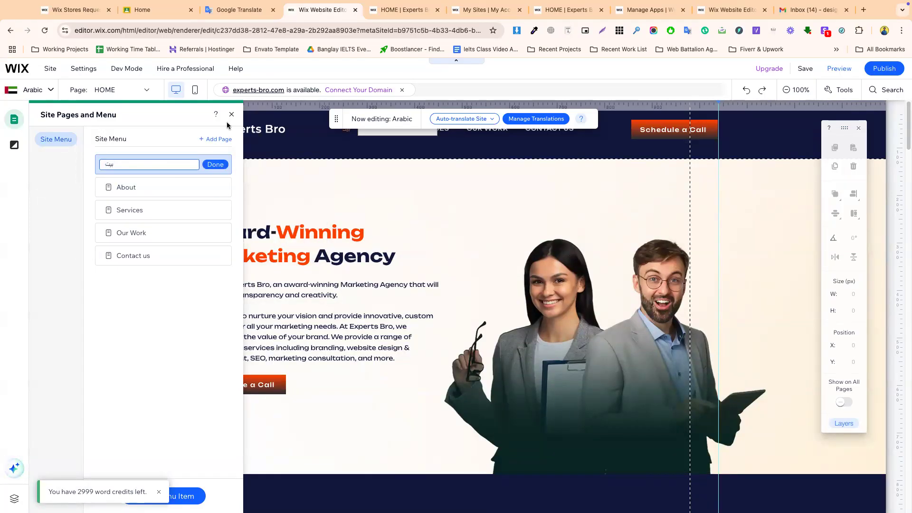
click(233, 10)
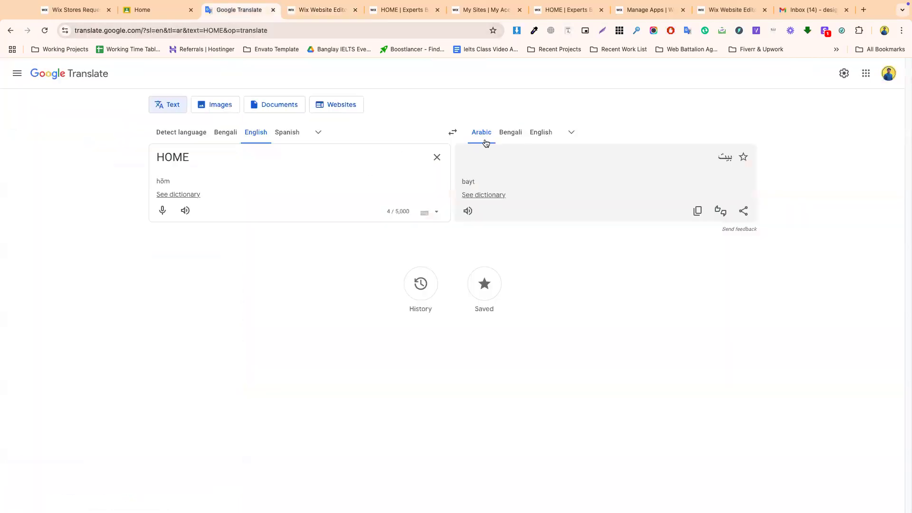
click(320, 10)
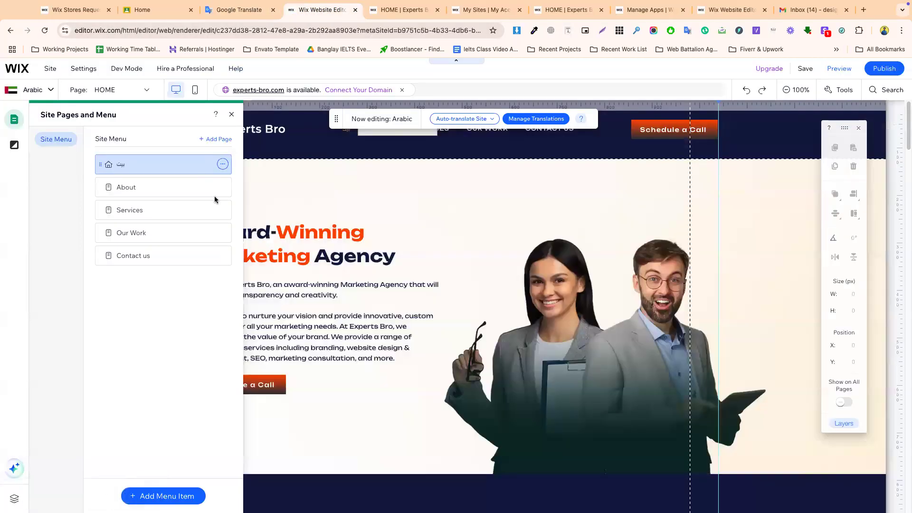
- Name the About page عن via Google Translate and auto-translate Services to خدمات
click(223, 187)
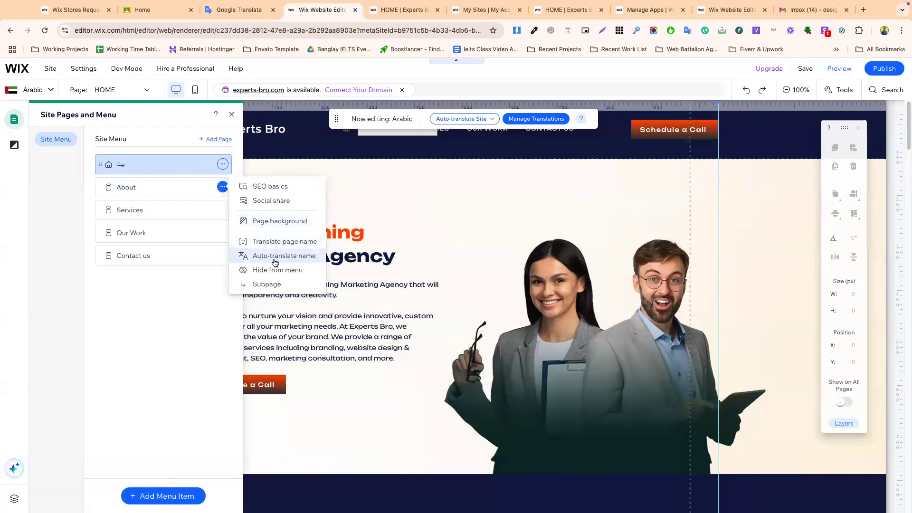
click(270, 242)
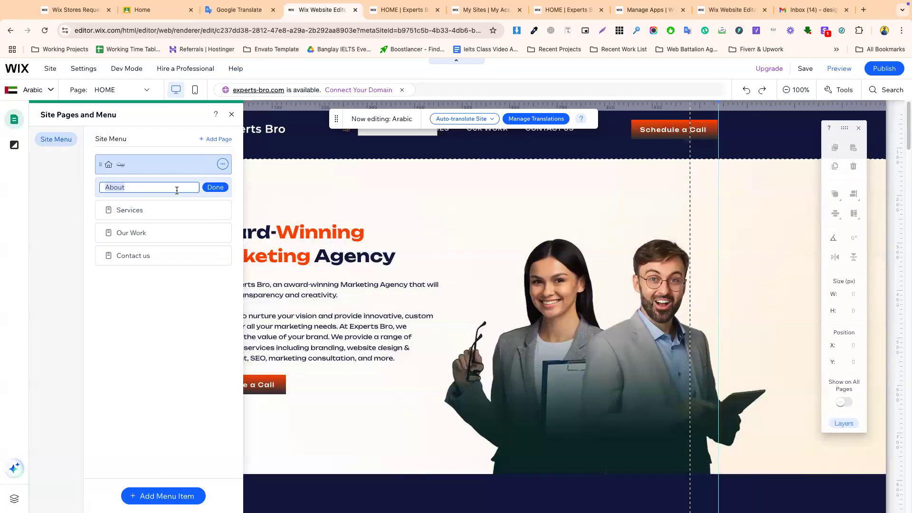
click(234, 8)
double_click(195, 153)
key(ctrl+v)
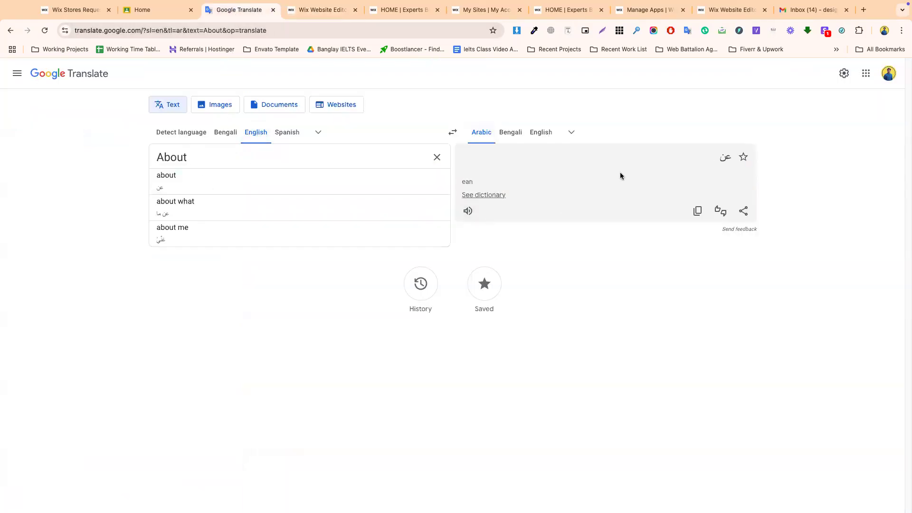
click(697, 210)
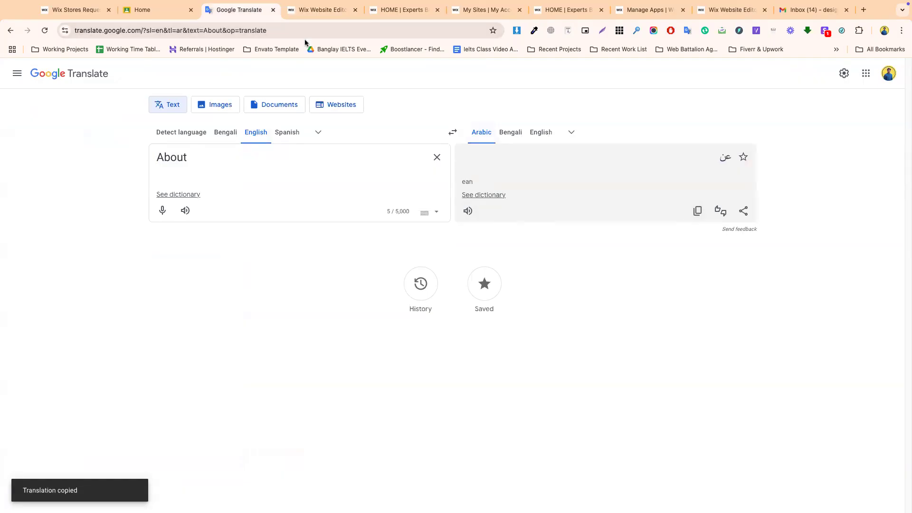
click(312, 13)
click(223, 187)
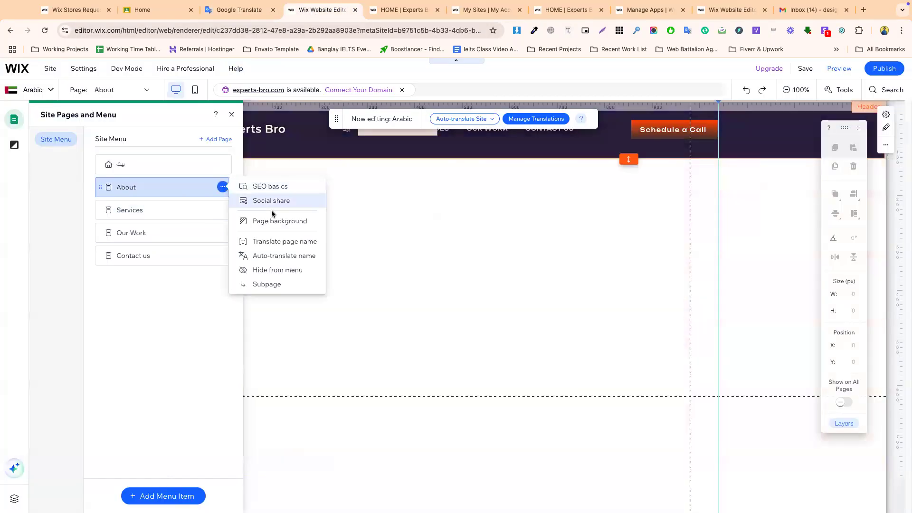
click(275, 241)
key(ctrl+v)
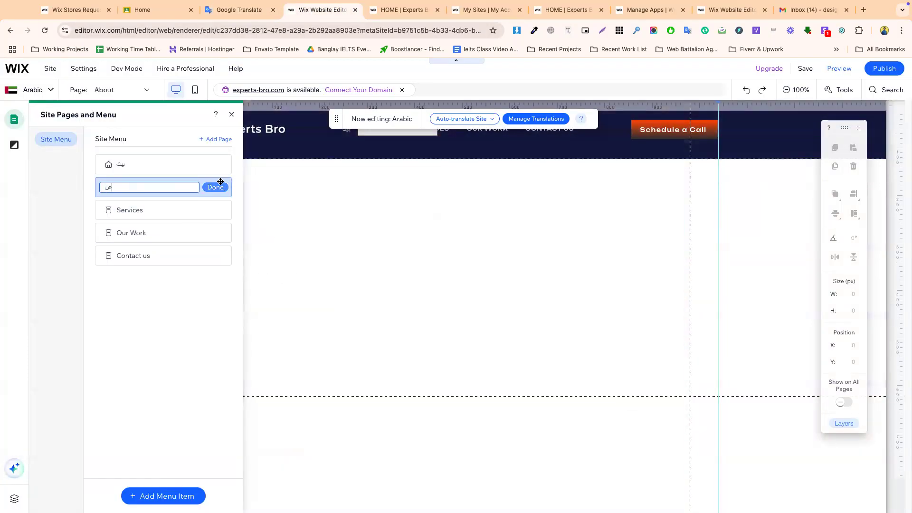
click(215, 187)
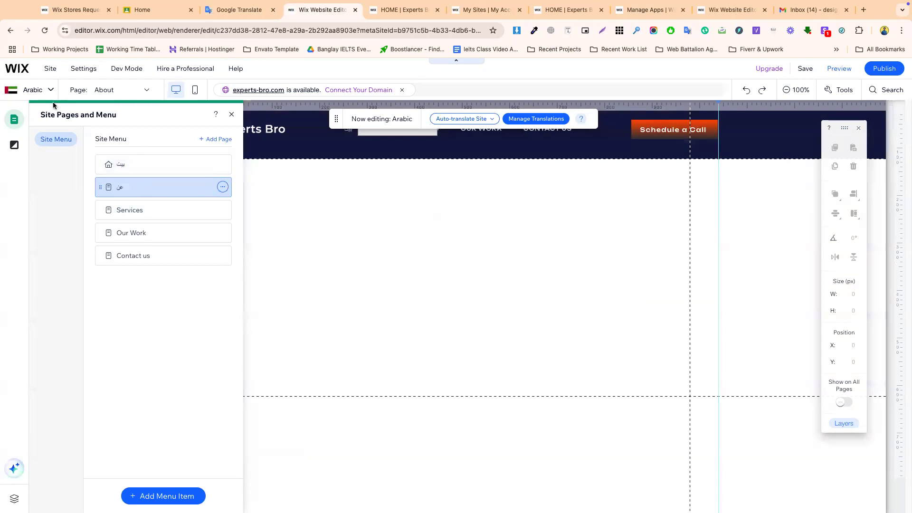
click(223, 209)
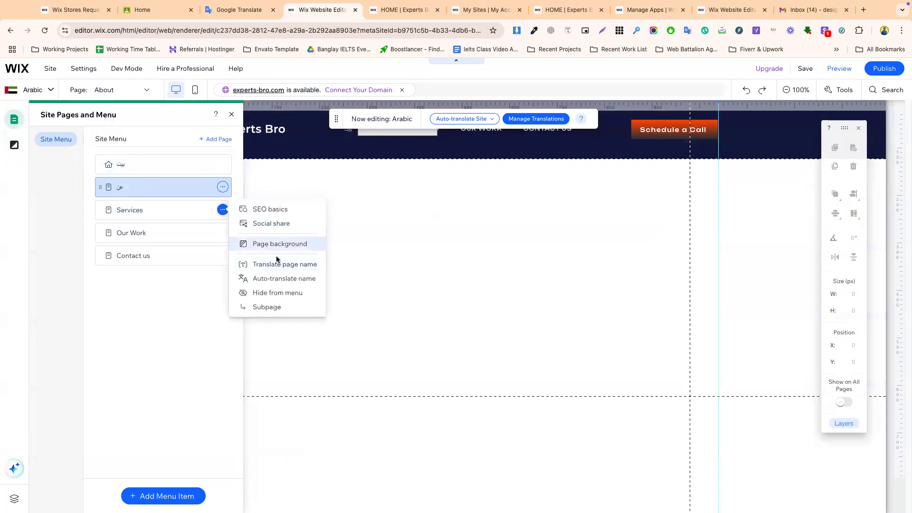
click(283, 278)
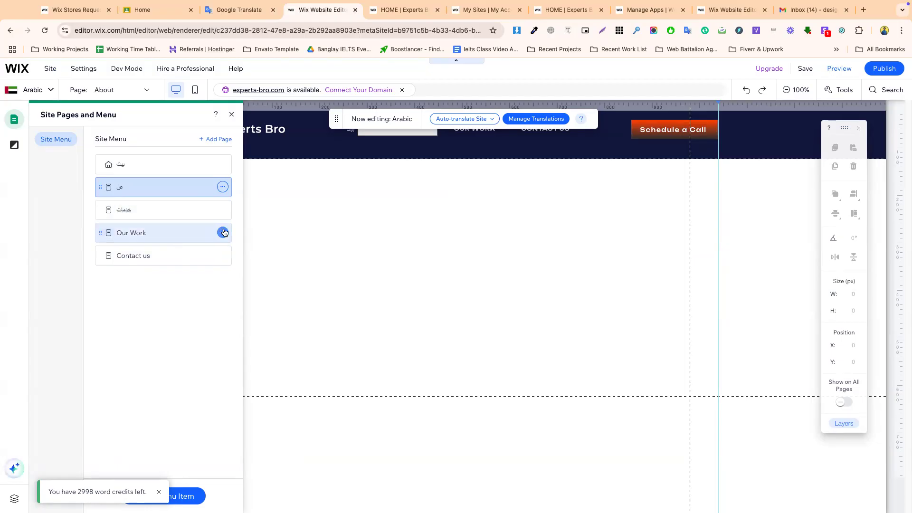
- Translate Our Work in Google Translate and set its Arabic page name to عملنا
click(223, 233)
click(276, 287)
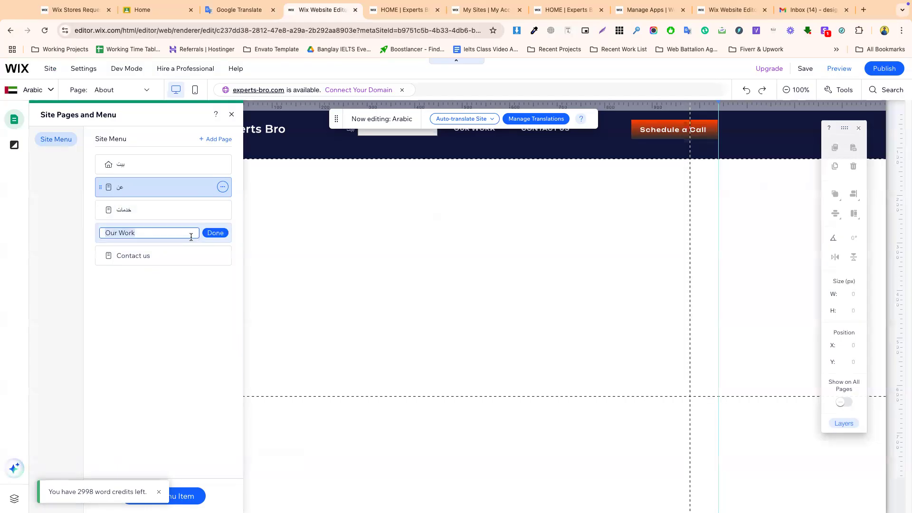
click(243, 10)
key(super+a)
key(super+v)
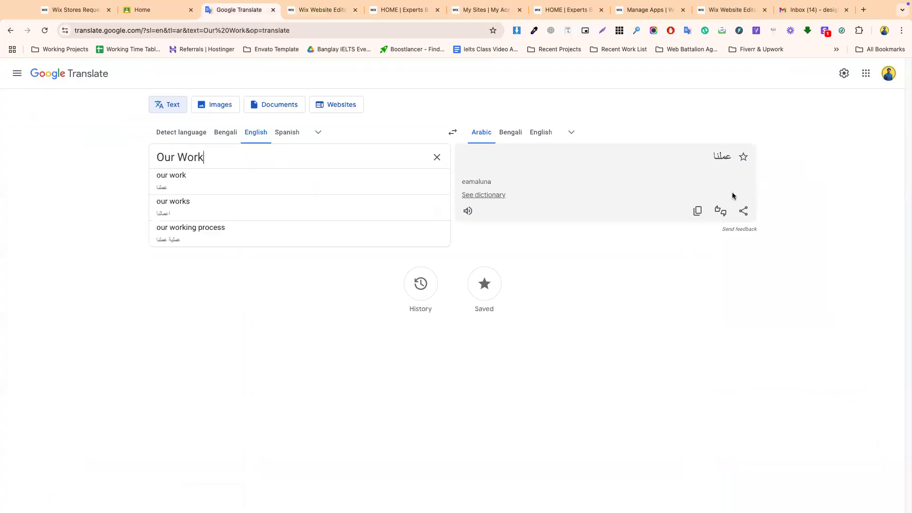
click(698, 214)
click(309, 9)
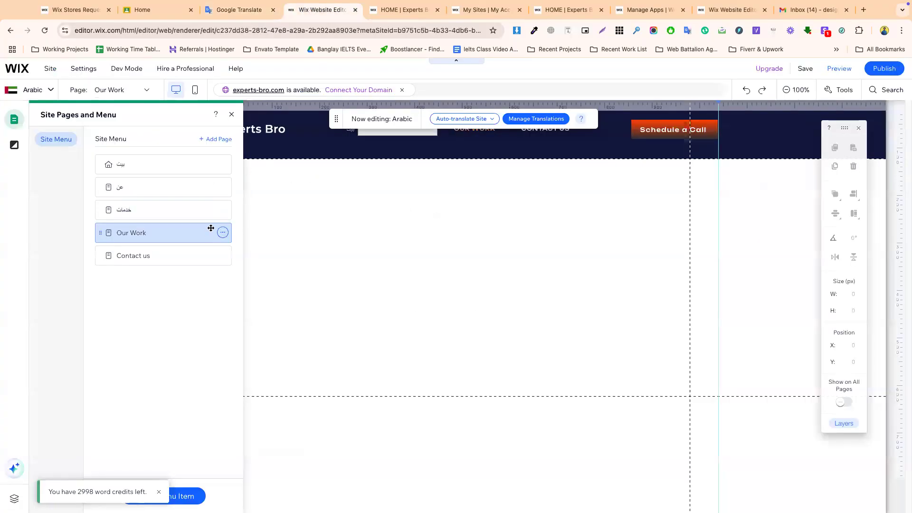
click(223, 233)
click(286, 287)
key(super+v)
click(221, 234)
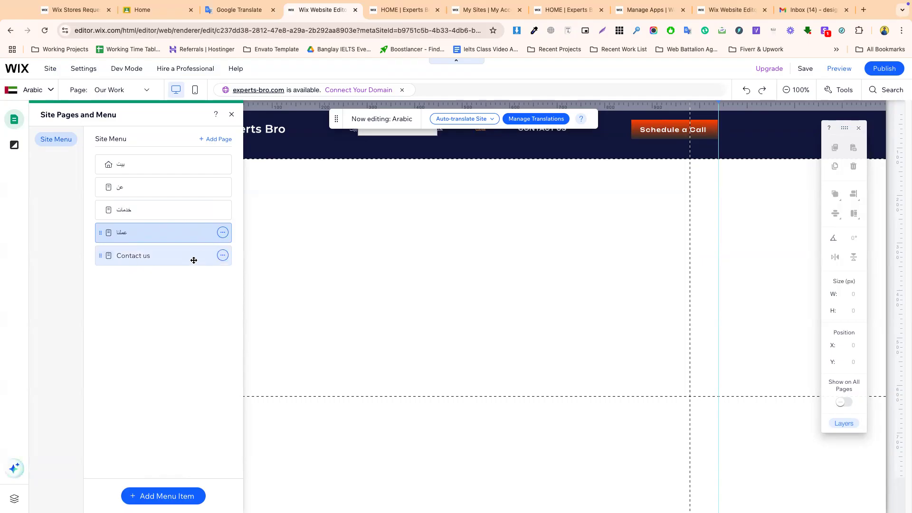
- Translate Contact us and set its Arabic page name to اتصل بنا
click(224, 256)
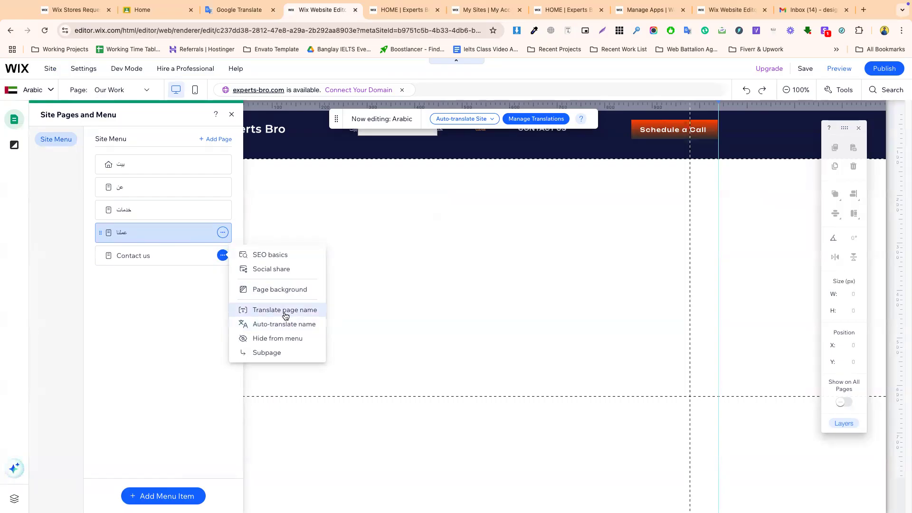
click(284, 310)
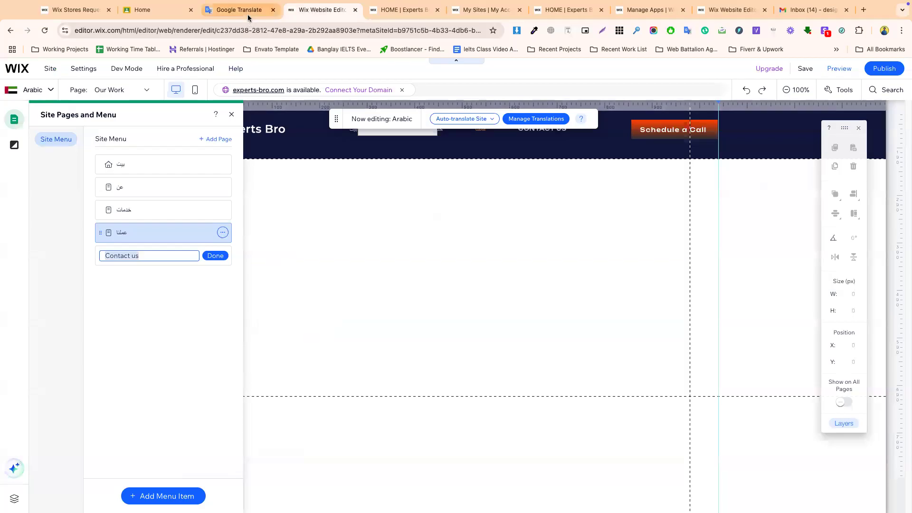
click(238, 9)
double_click(199, 156)
key(ctrl+a)
key(ctrl+v)
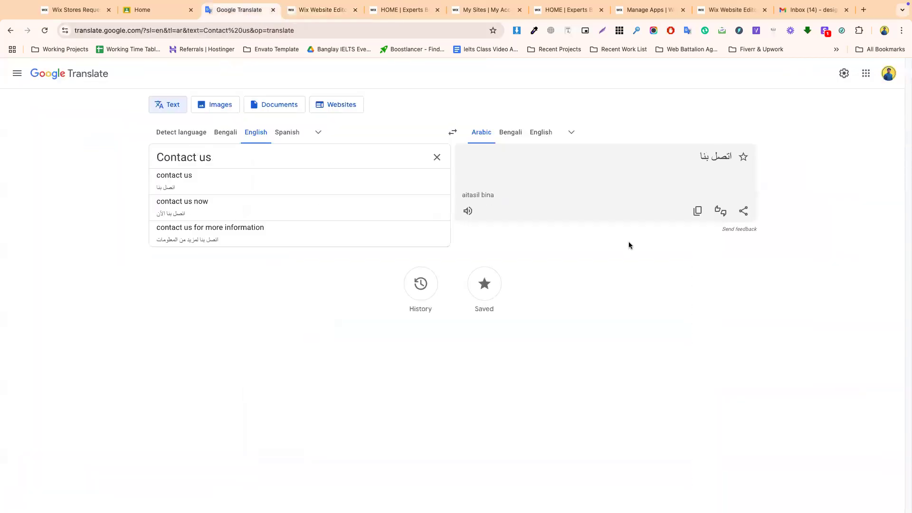
click(697, 210)
click(322, 9)
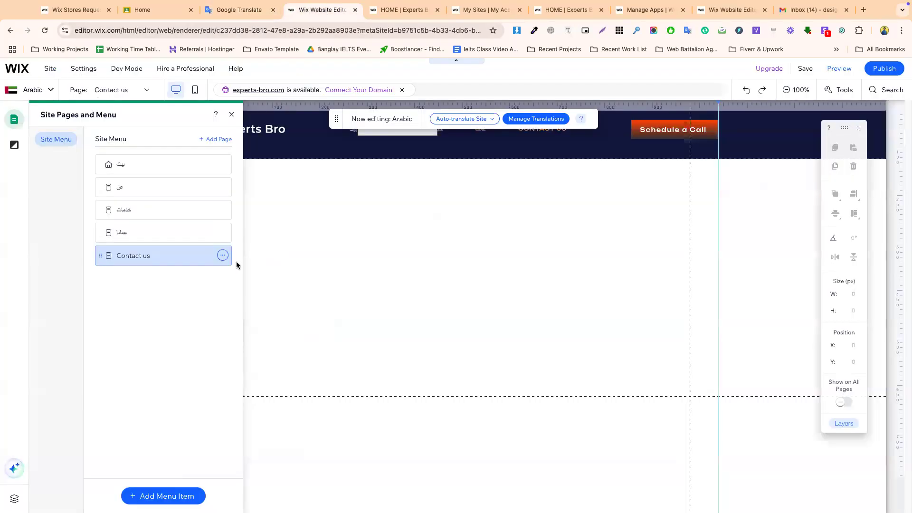
click(223, 255)
click(272, 307)
key(ctrl+v)
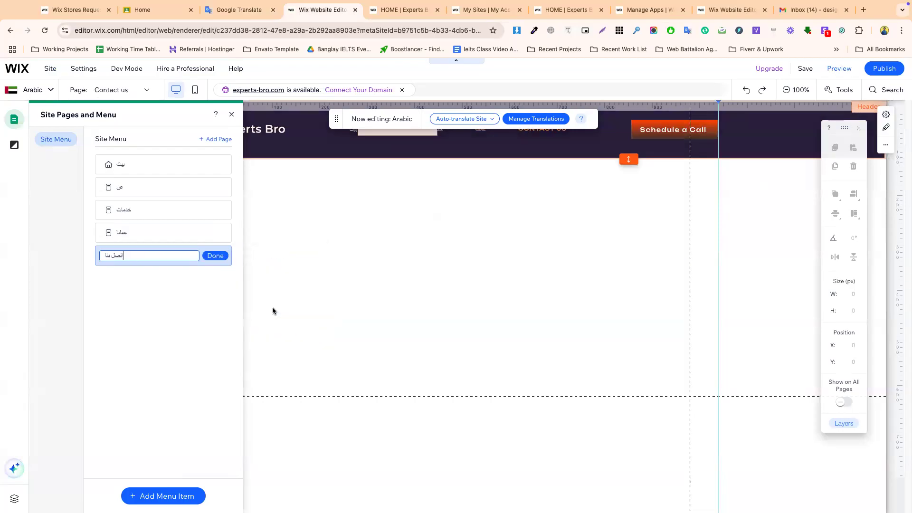
click(216, 257)
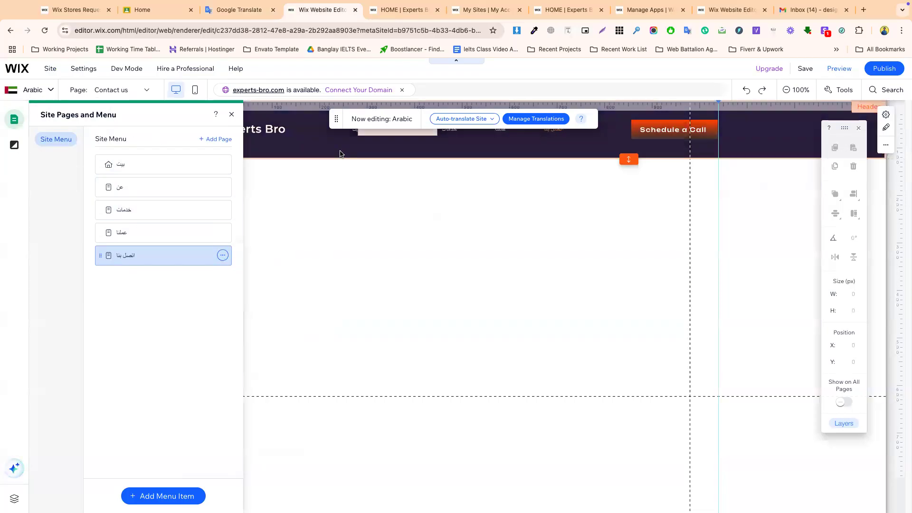
- Move the AR language switcher beside Schedule a Call and shrink it
click(410, 123)
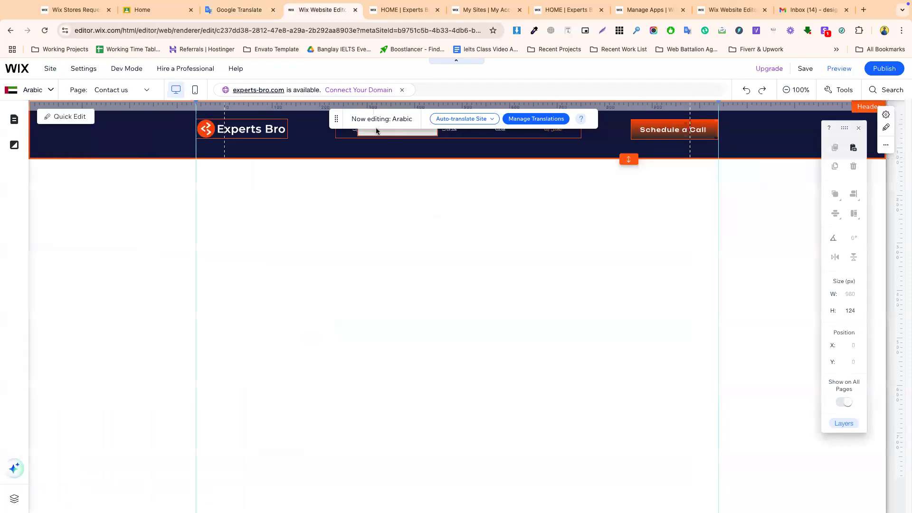
drag(336, 120, 428, 304)
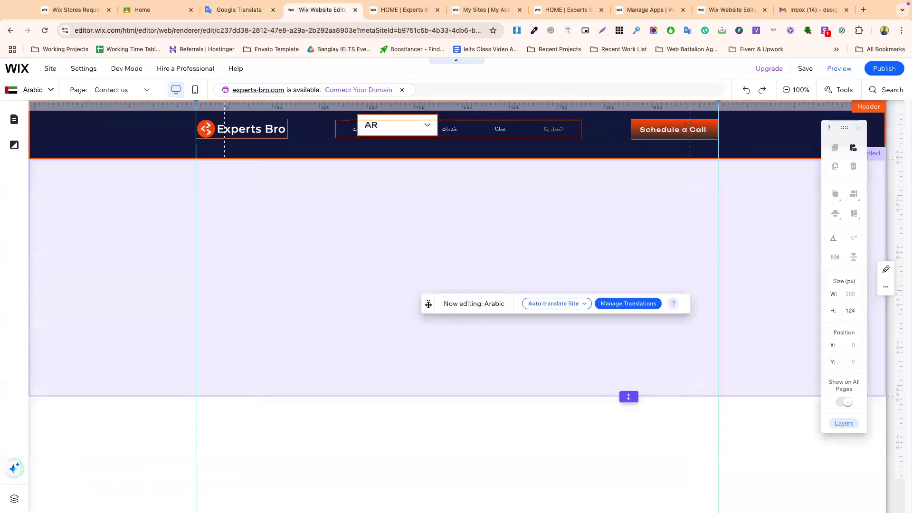
click(380, 131)
drag(394, 130, 758, 138)
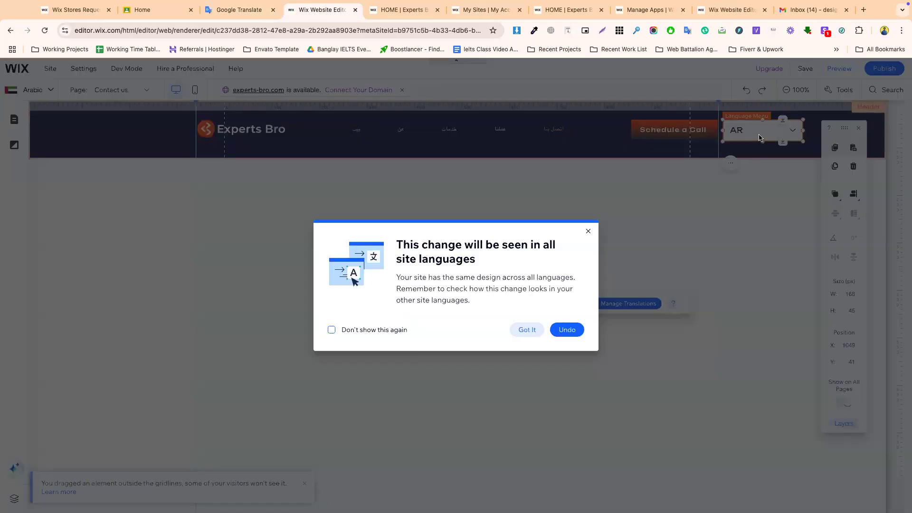
click(527, 329)
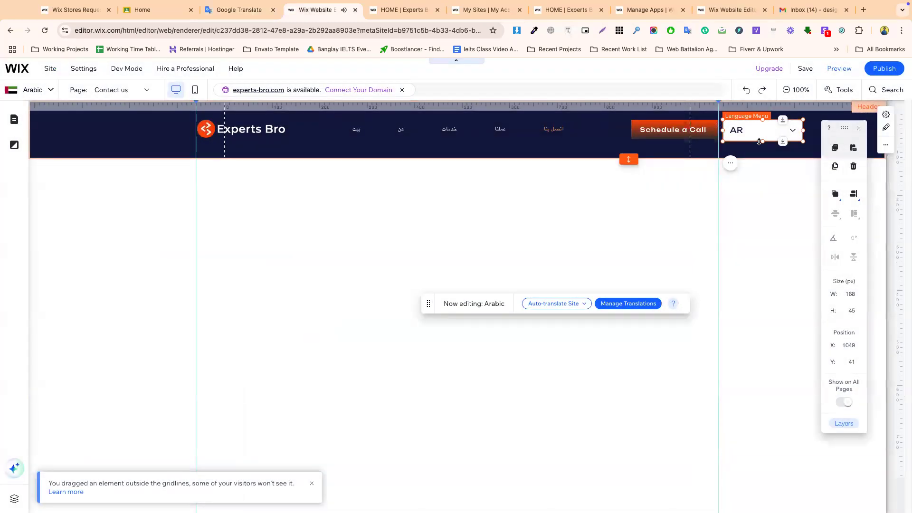
drag(759, 142, 760, 141)
click(807, 130)
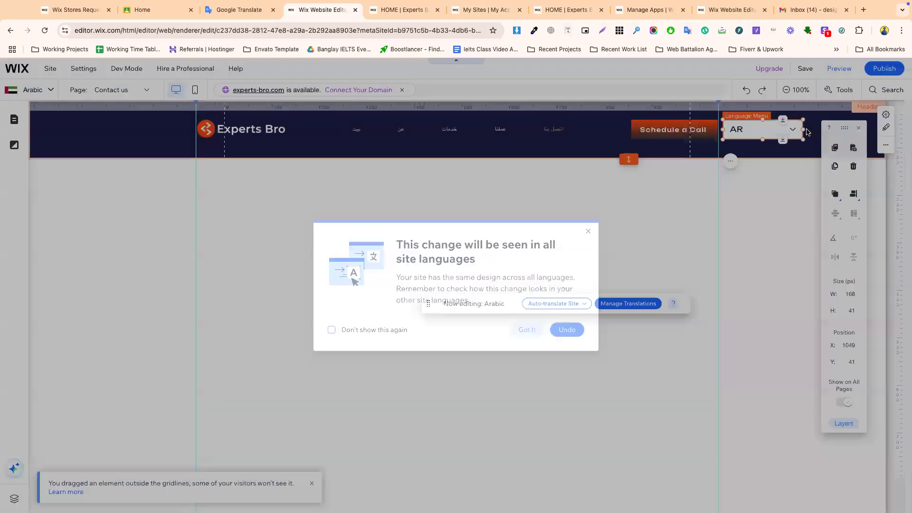
drag(803, 130, 769, 132)
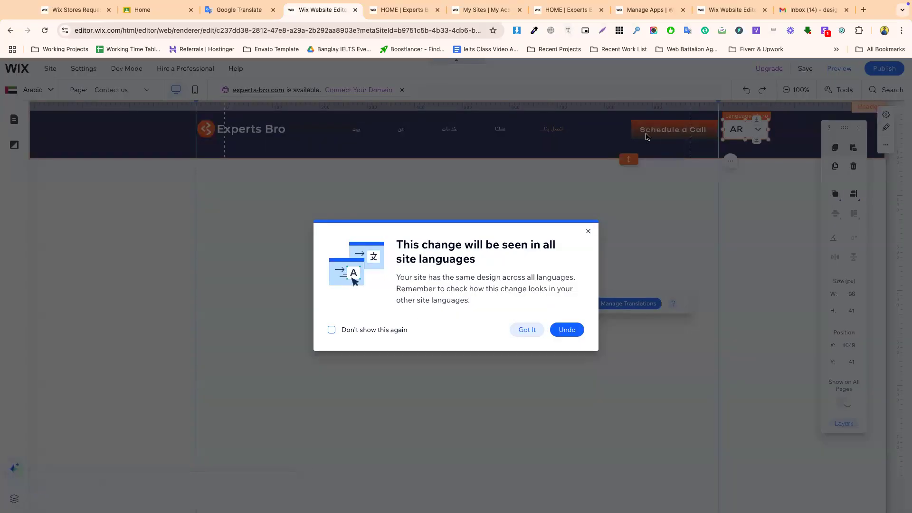
click(524, 331)
- Shift Schedule a Call about 80 px left and undo the extra switcher move
click(636, 145)
click(636, 135)
drag(671, 129, 628, 129)
click(748, 130)
click(749, 130)
drag(749, 130, 705, 129)
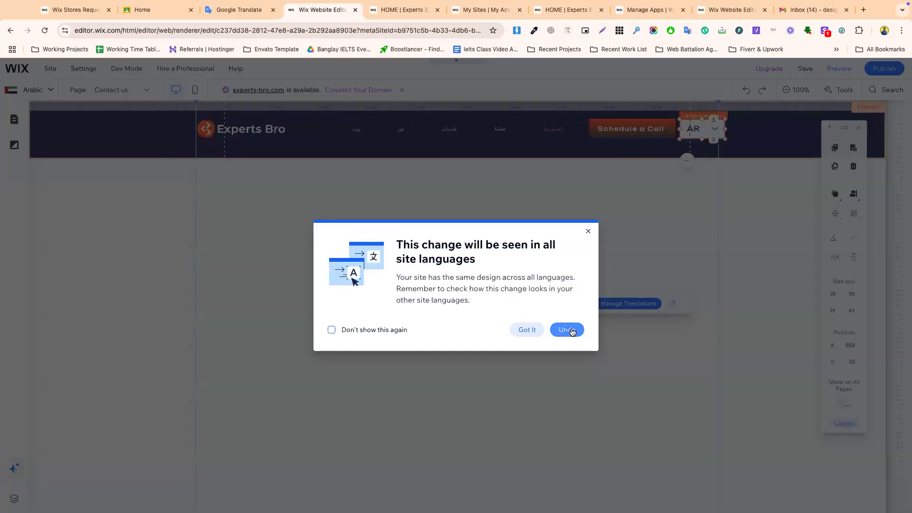
click(569, 329)
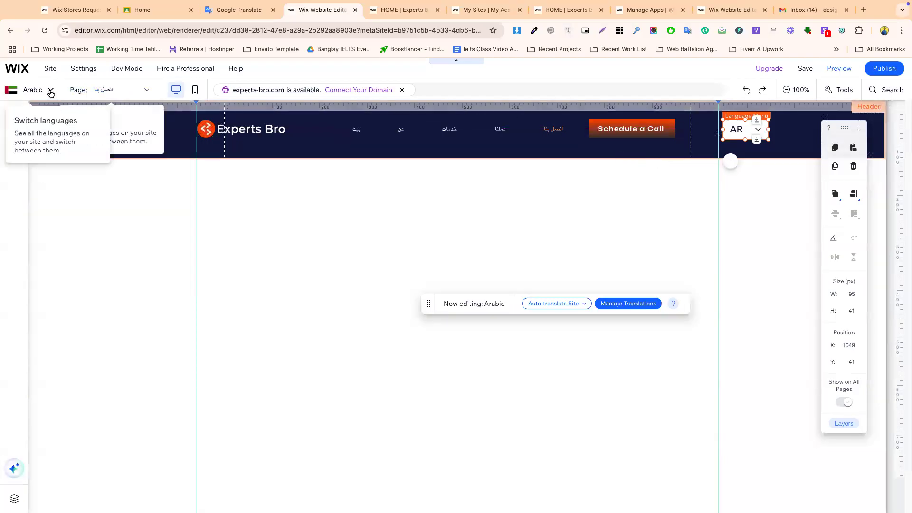
- In the English version, move the EN language switcher right beside Schedule a Call
click(50, 89)
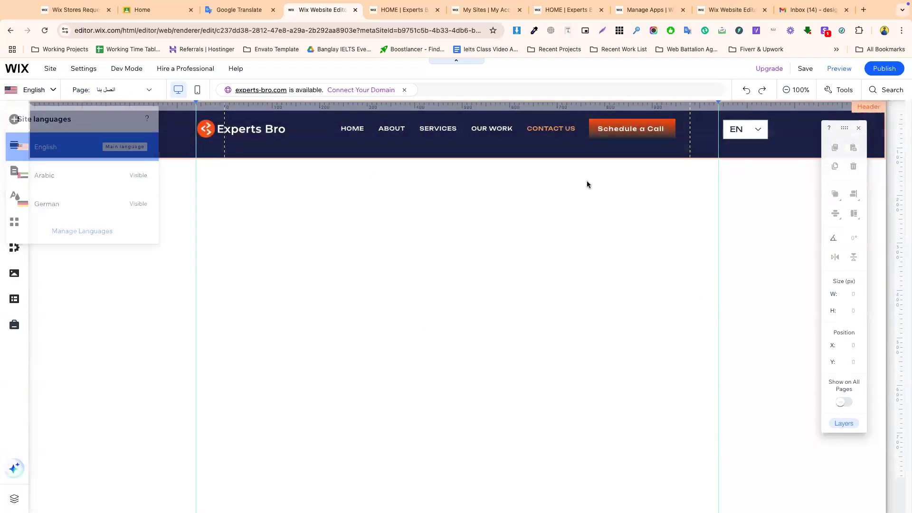
click(744, 129)
drag(744, 129, 666, 128)
- Widen the Schedule a Call button leftward and the language switcher to 95 px
click(602, 131)
drag(587, 128, 580, 128)
click(698, 127)
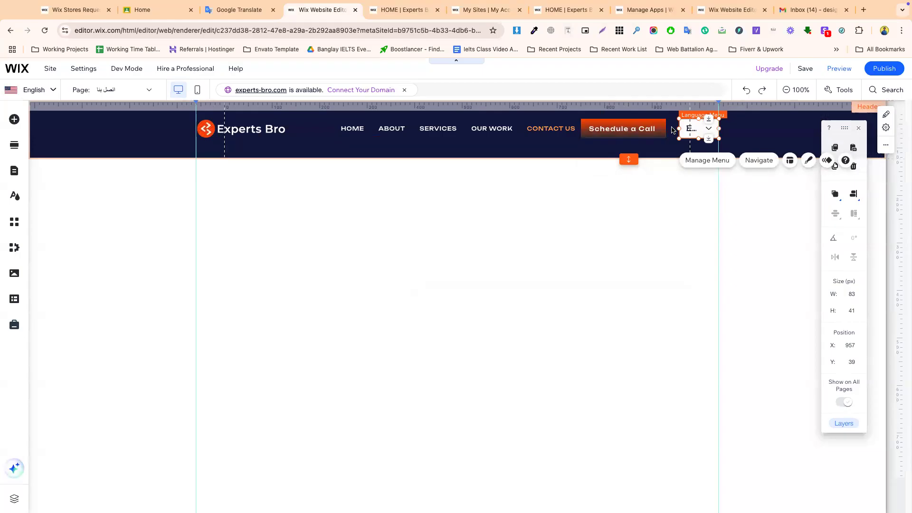
drag(679, 128, 668, 129)
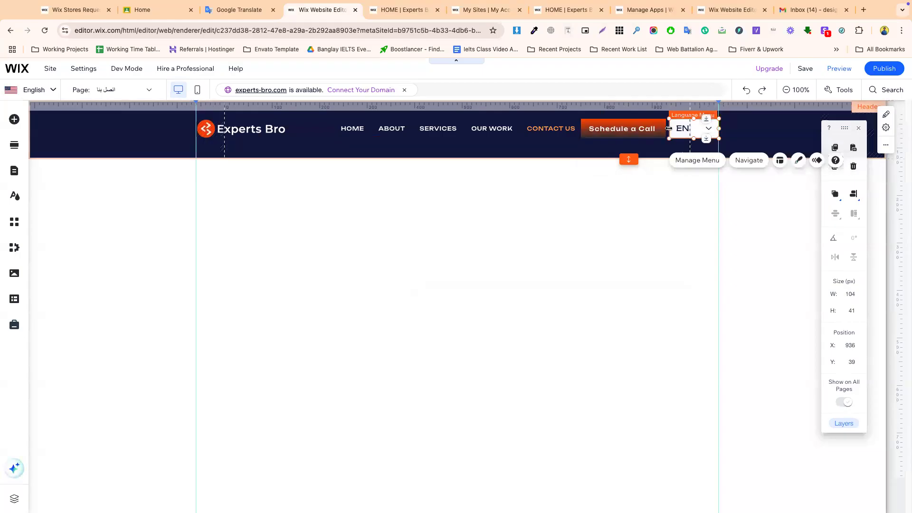
- Switch the editor back to the Arabic version of the site
click(731, 129)
click(36, 90)
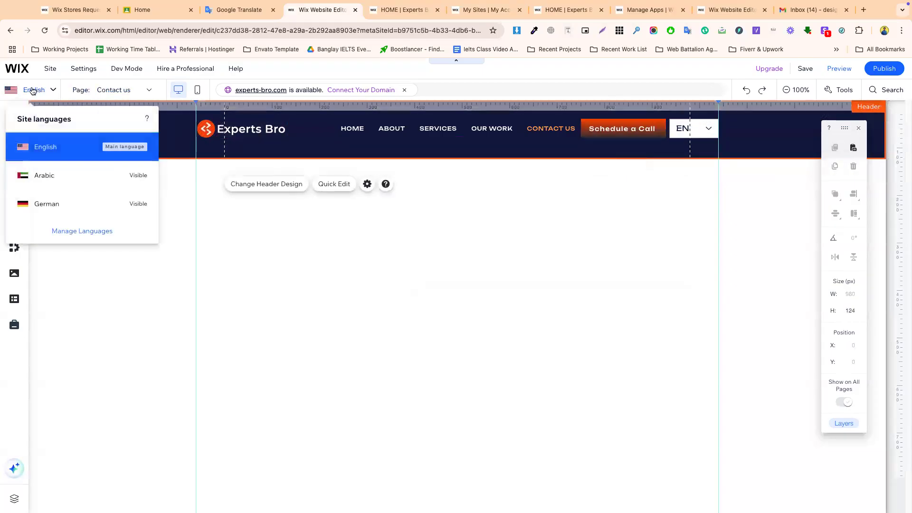
click(62, 177)
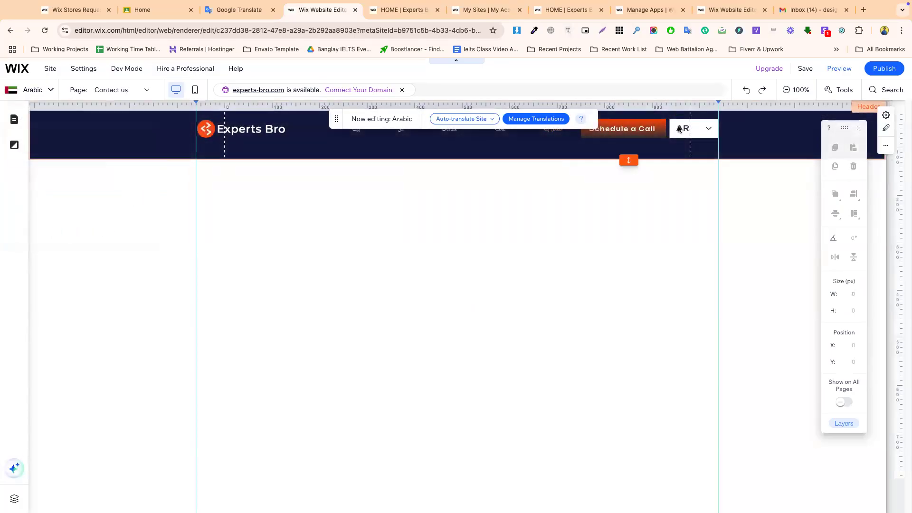
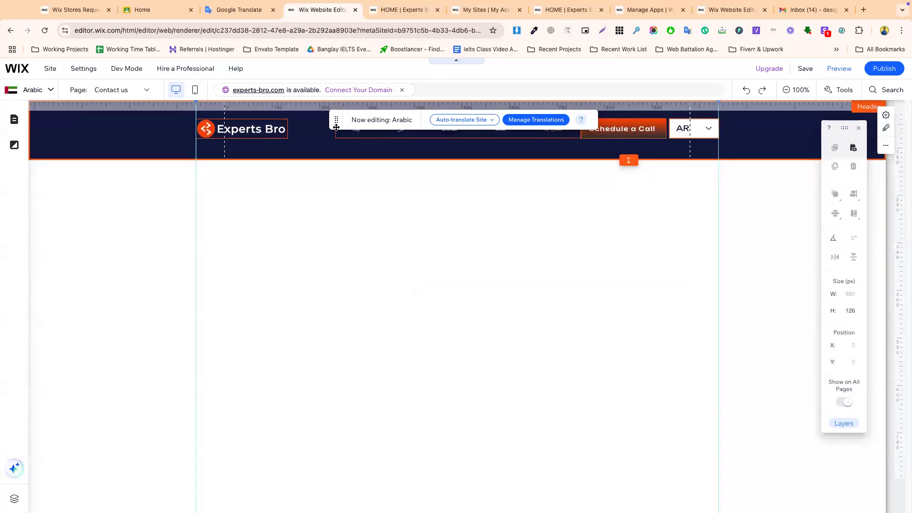
- Relabel the Arabic version's Schedule a Call button as جدولة مكالمة, translated with Google Translate
drag(336, 127, 348, 237)
click(609, 128)
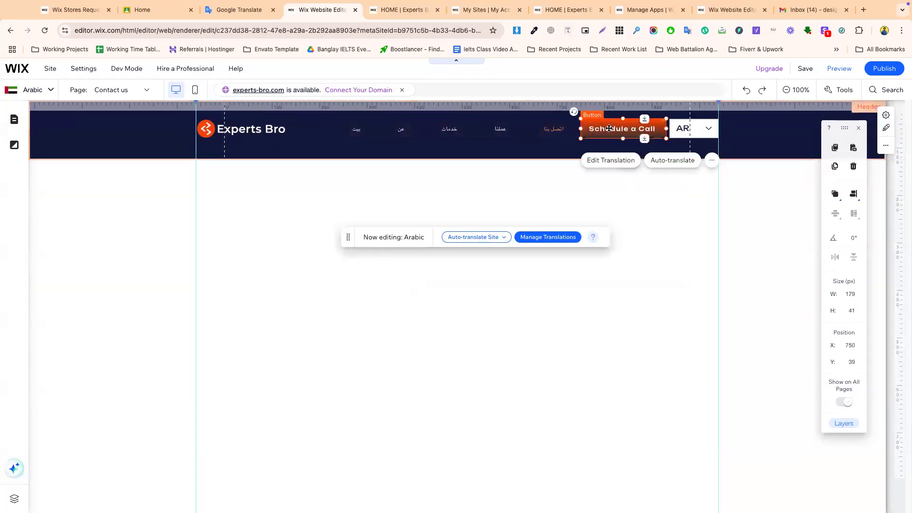
click(610, 160)
key(ctrl+c)
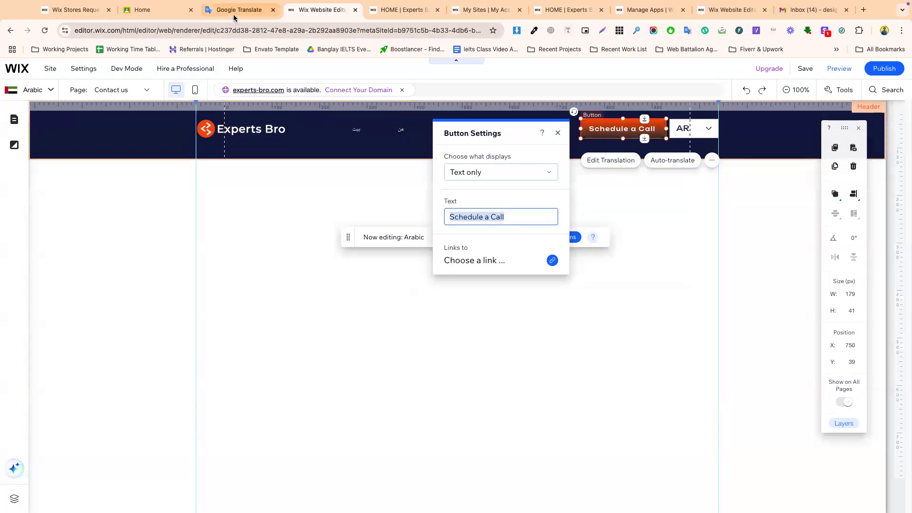
click(235, 11)
key(ctrl+a)
key(ctrl+v)
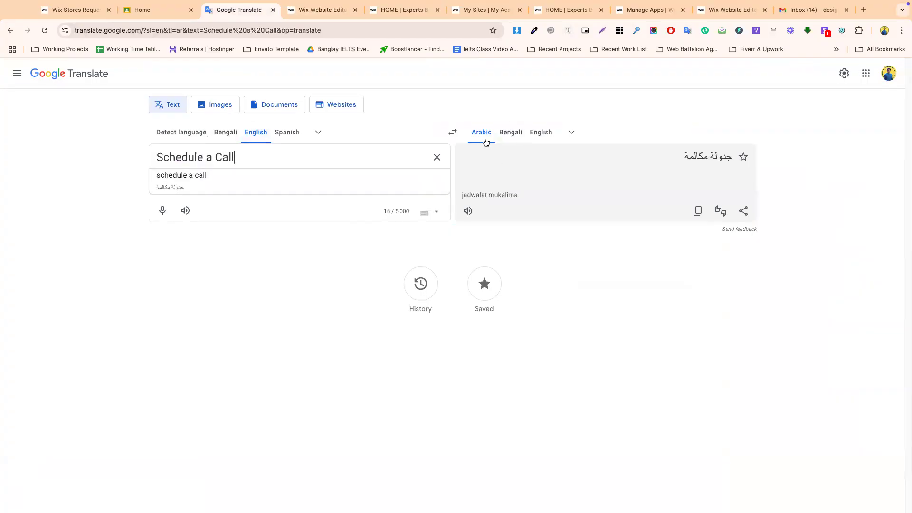
click(696, 210)
click(321, 10)
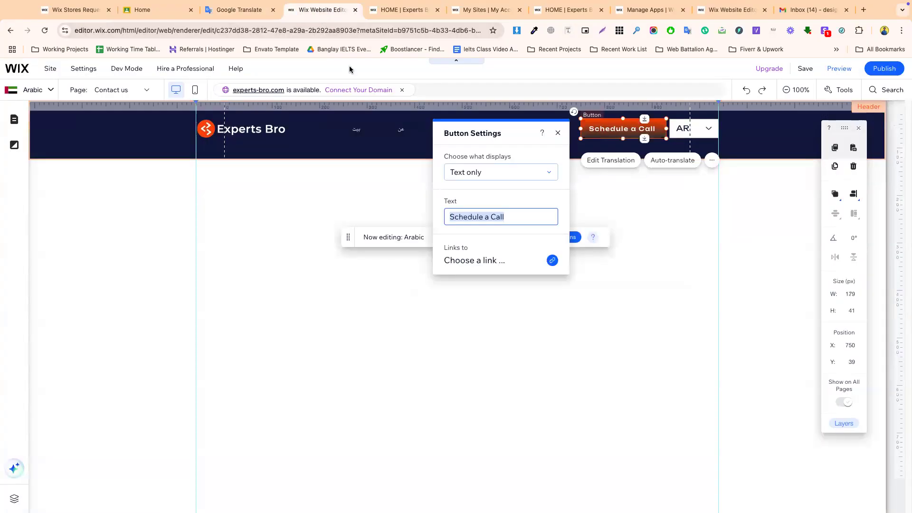
key(ctrl+v)
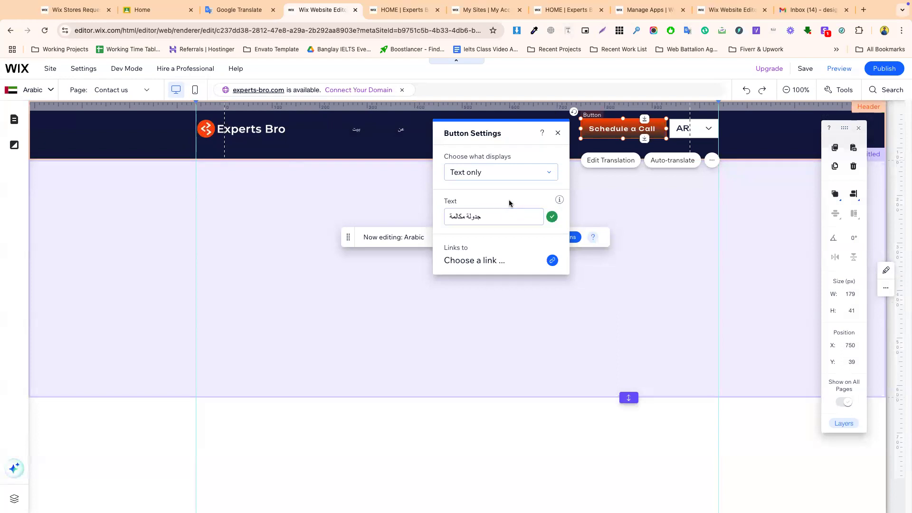
click(674, 204)
click(597, 129)
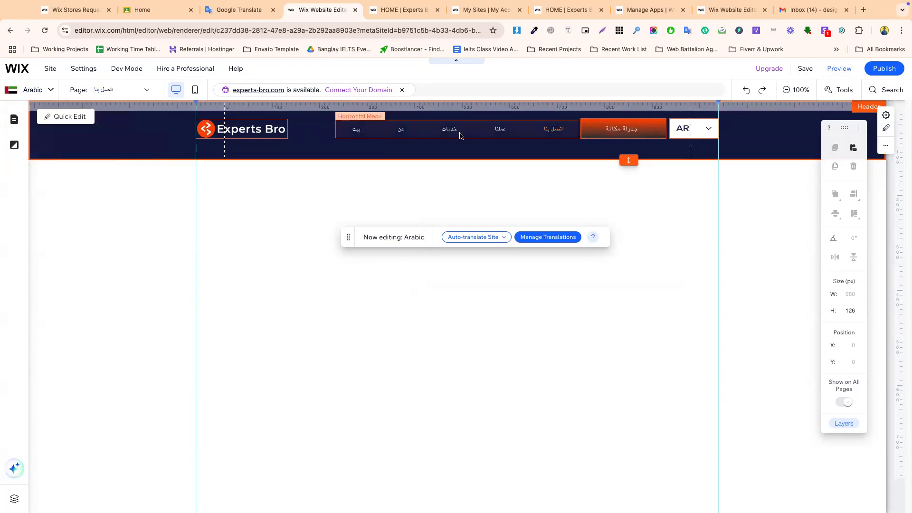
- Publish the site and switch the editor to the German version
click(882, 72)
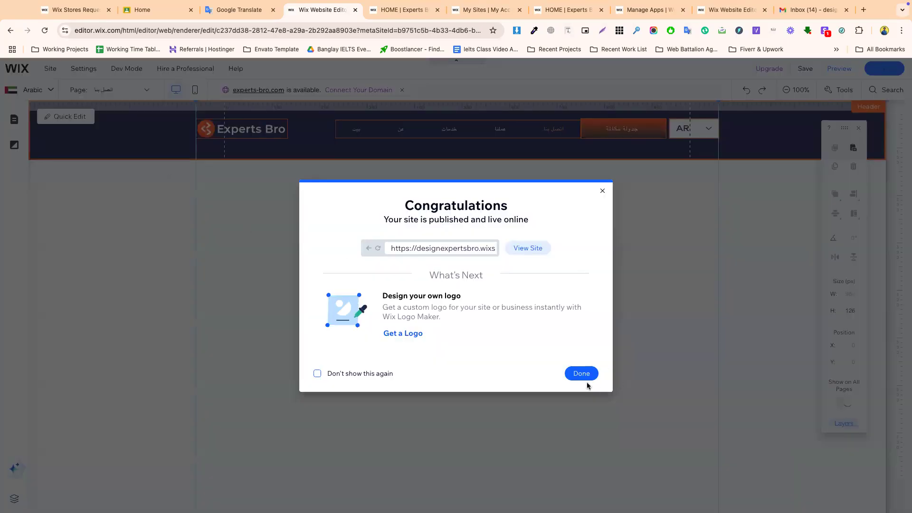
click(582, 374)
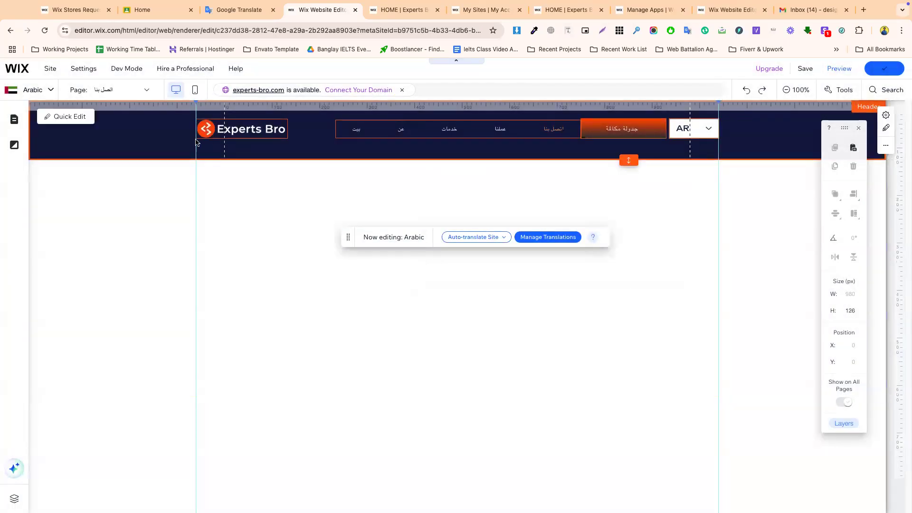
click(44, 95)
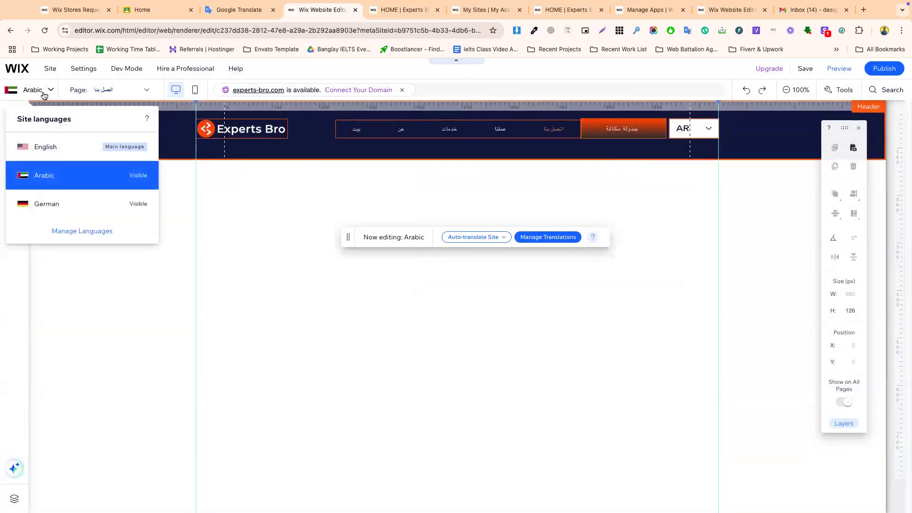
click(61, 210)
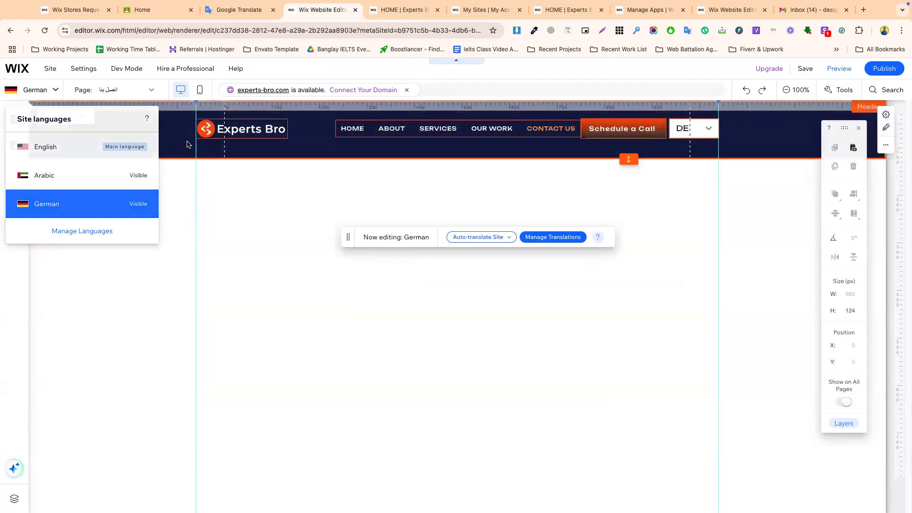
- Translate the HOME page name into German (HEIM) with Google Translate
click(148, 92)
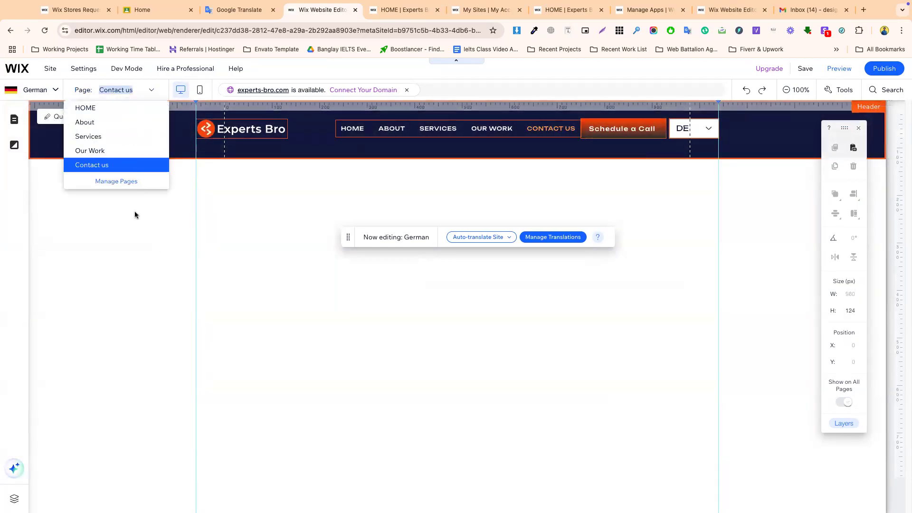
click(118, 182)
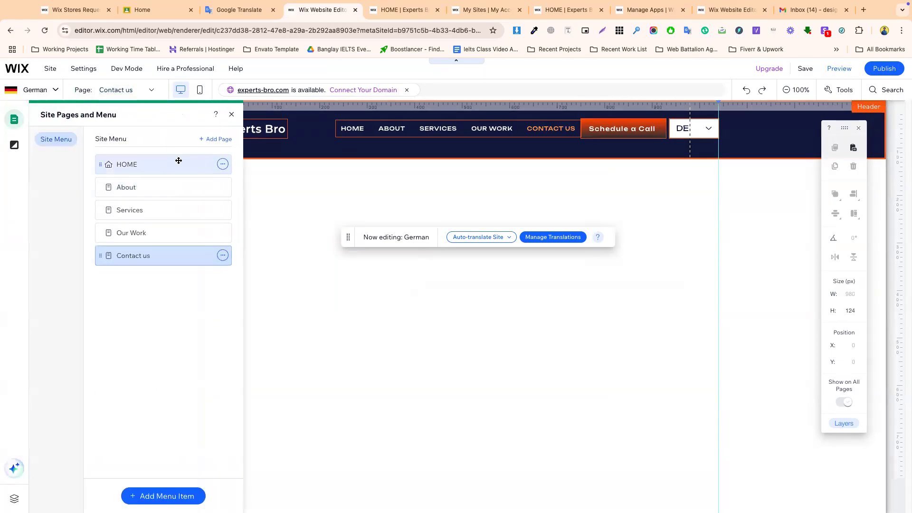
click(224, 165)
click(286, 219)
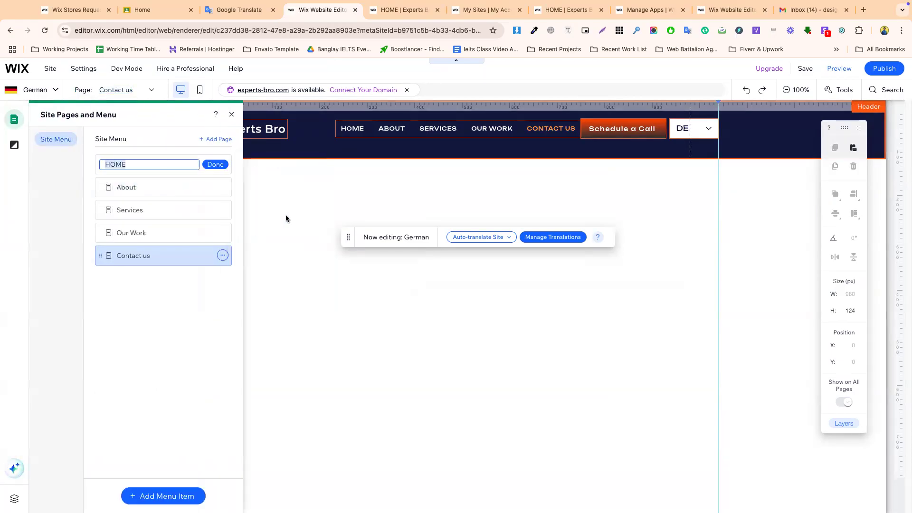
click(239, 11)
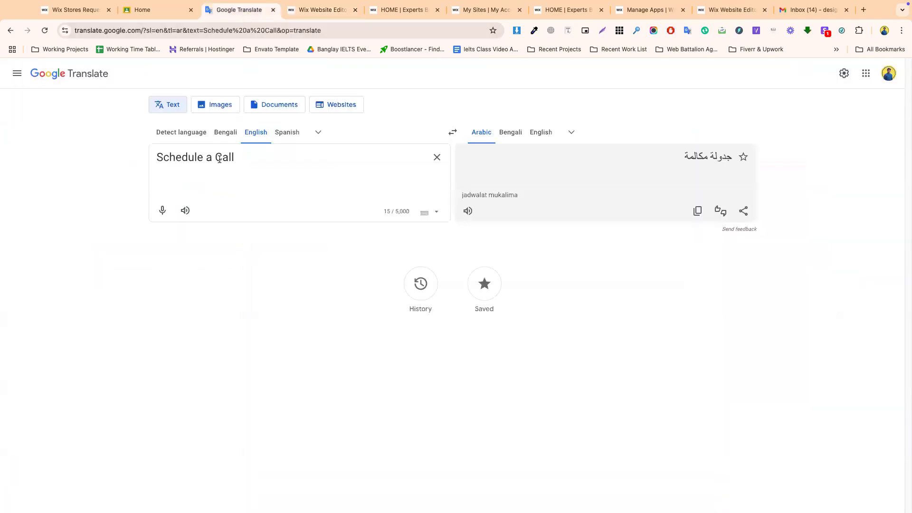
key(ctrl+a)
key(ctrl+v)
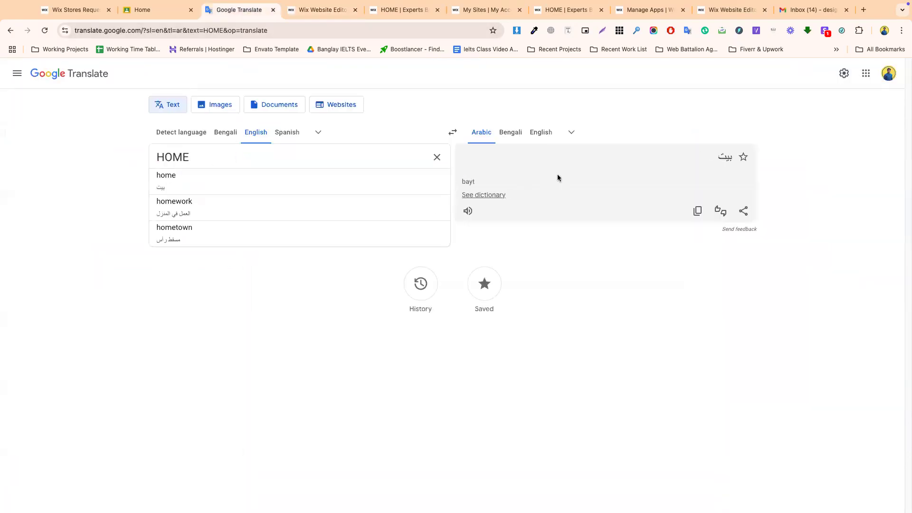
click(570, 136)
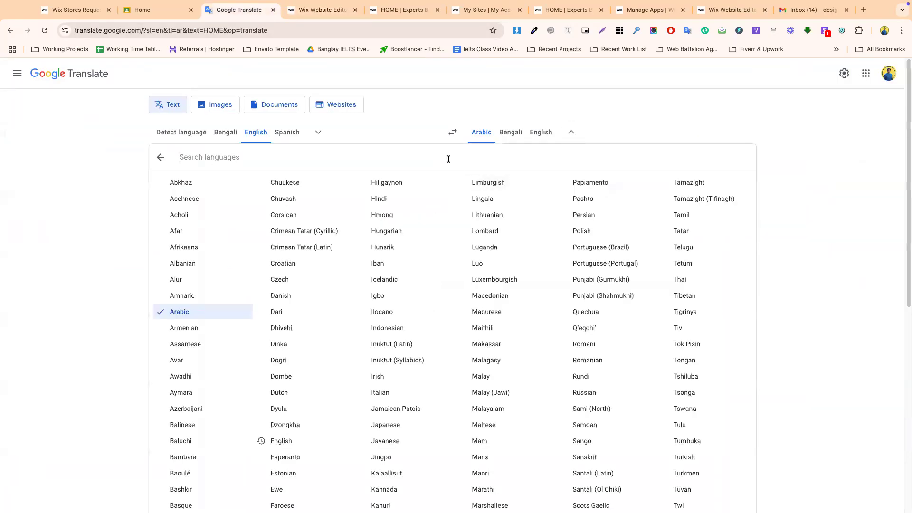
text(germ)
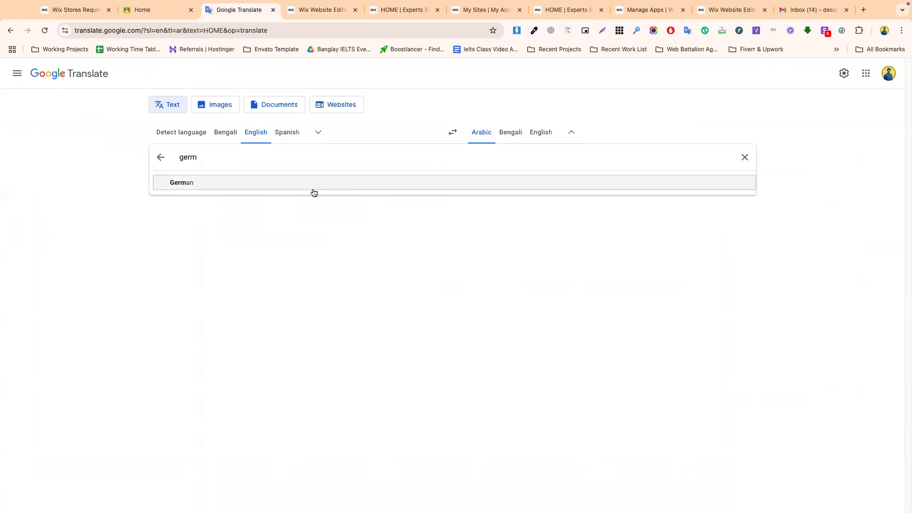
click(313, 191)
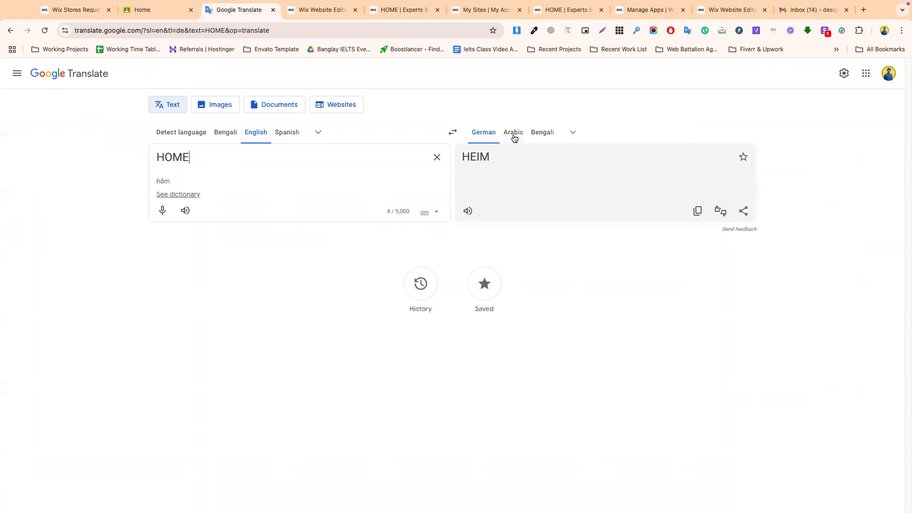
click(696, 211)
- Rename the HOME page to HEIM in the German version
click(322, 9)
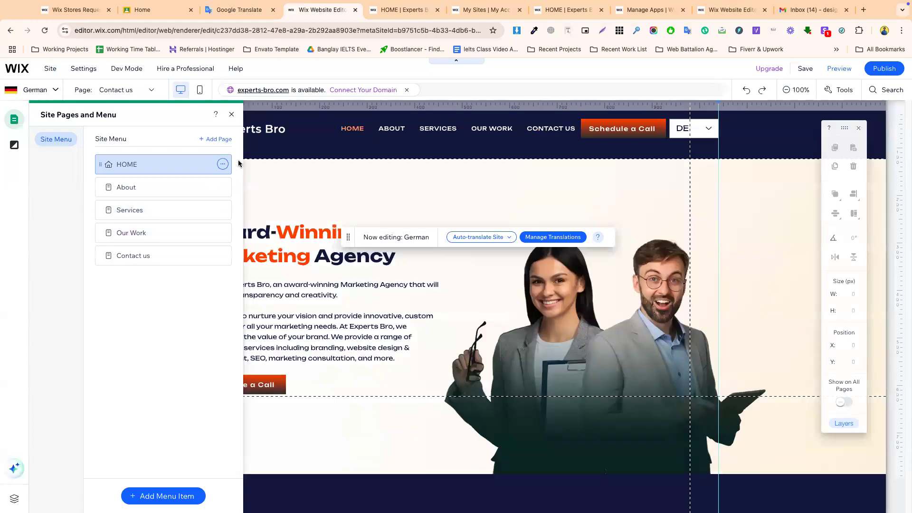
click(223, 163)
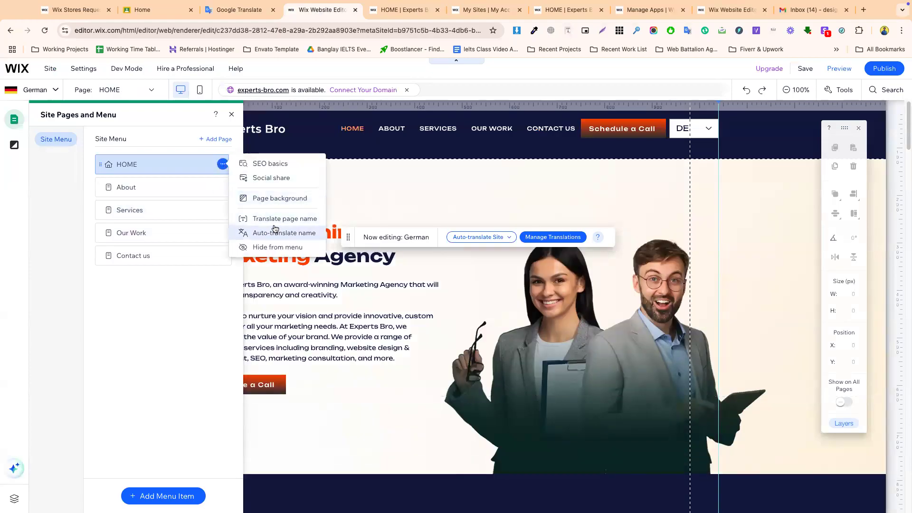
click(274, 220)
click(215, 164)
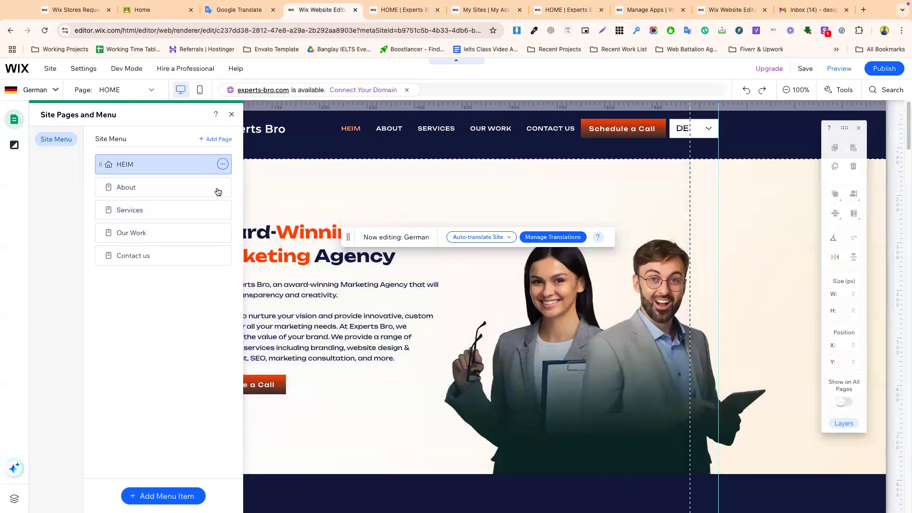
- Begin translating the About page name and reopen the pages list
click(223, 187)
click(261, 241)
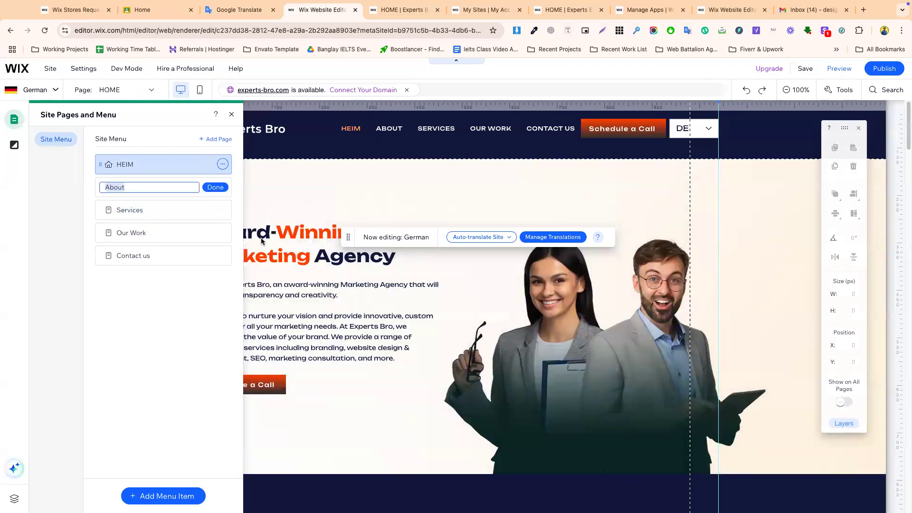
click(150, 90)
click(151, 90)
click(150, 91)
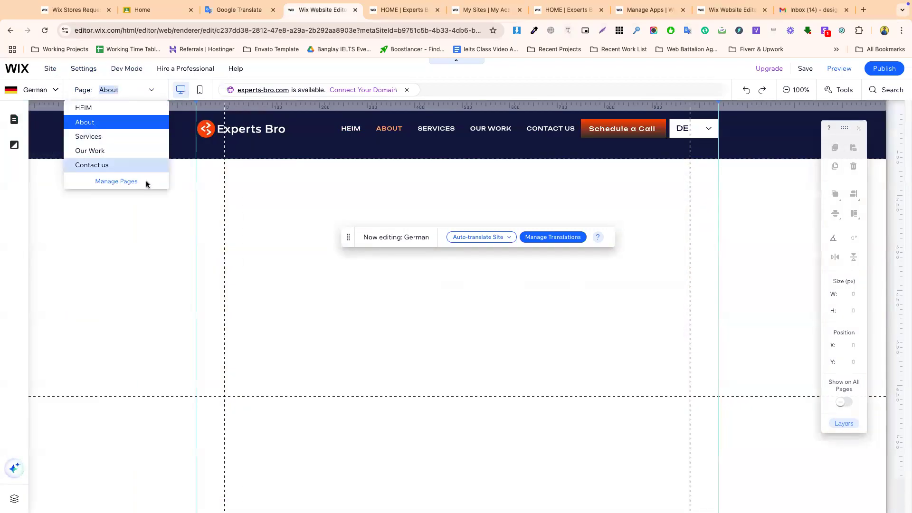
- Open the Translate page name field for the About page in page management
click(116, 181)
click(223, 187)
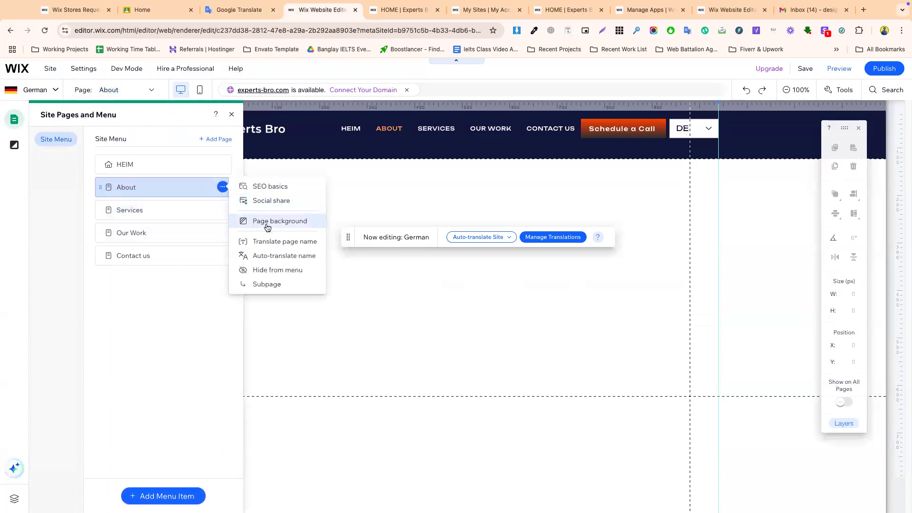
click(269, 241)
click(269, 240)
click(140, 90)
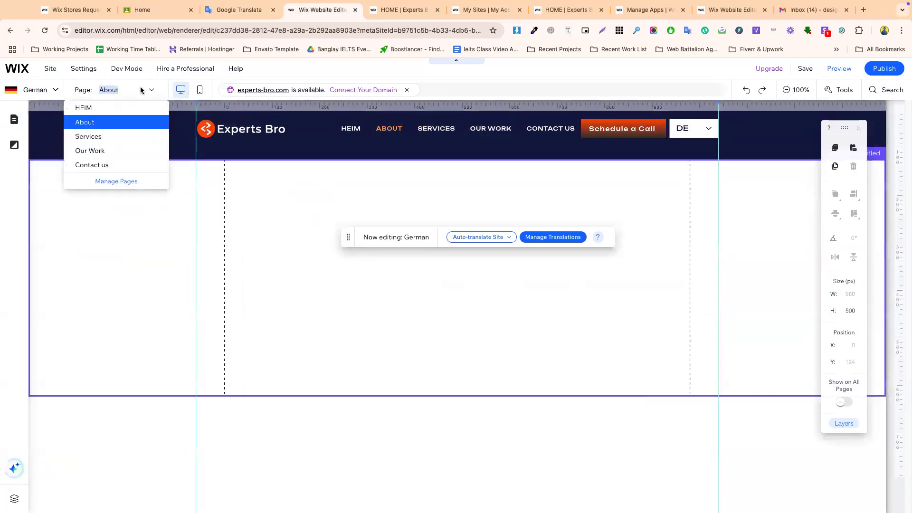
click(116, 181)
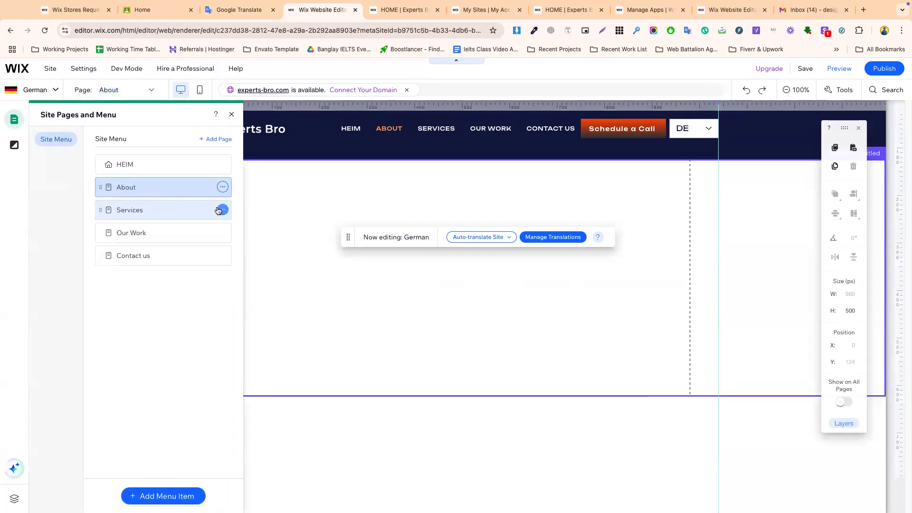
click(222, 188)
click(264, 239)
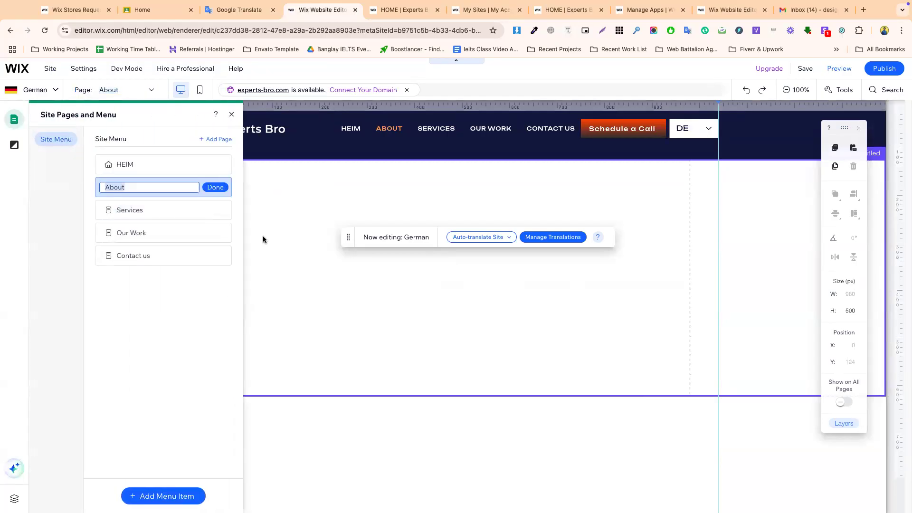
- Translate About into German and set Um as its page name
key(ctrl+shift+Tab)
key(ctrl+a)
key(ctrl+v)
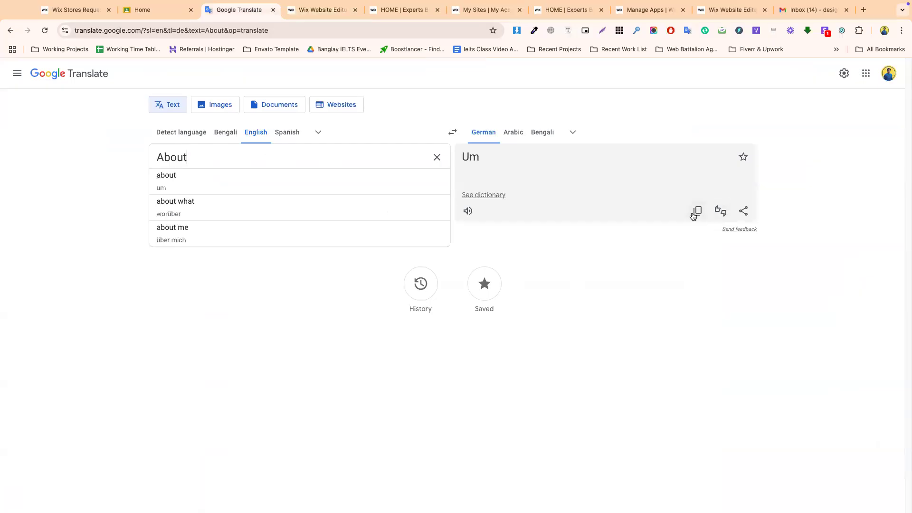
click(696, 210)
click(321, 9)
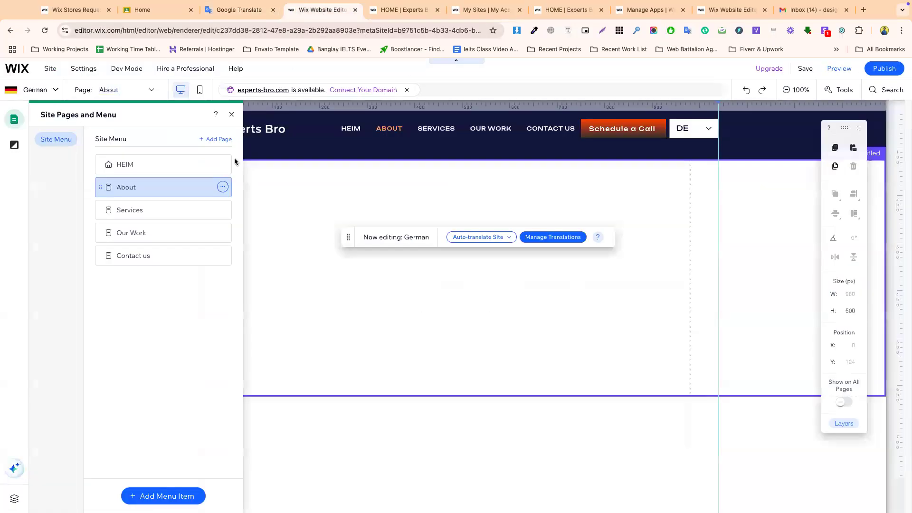
click(223, 187)
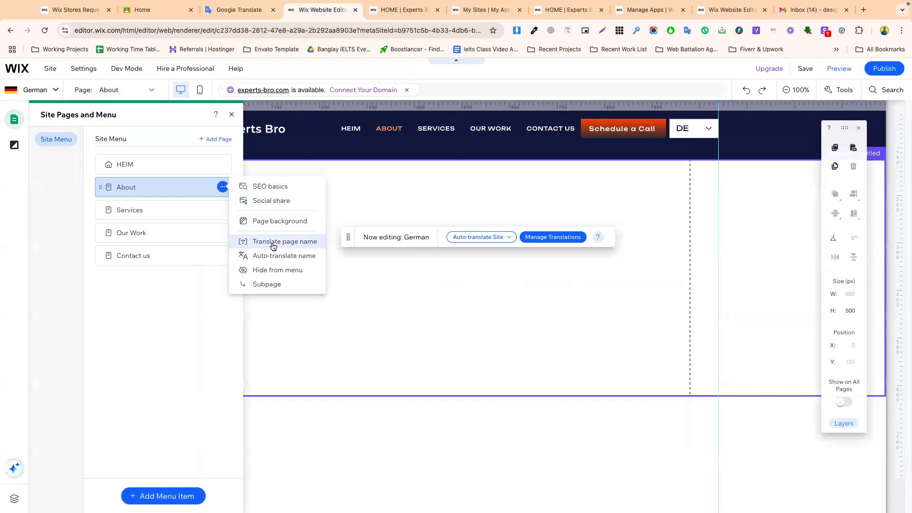
click(273, 243)
text(Um)
click(223, 188)
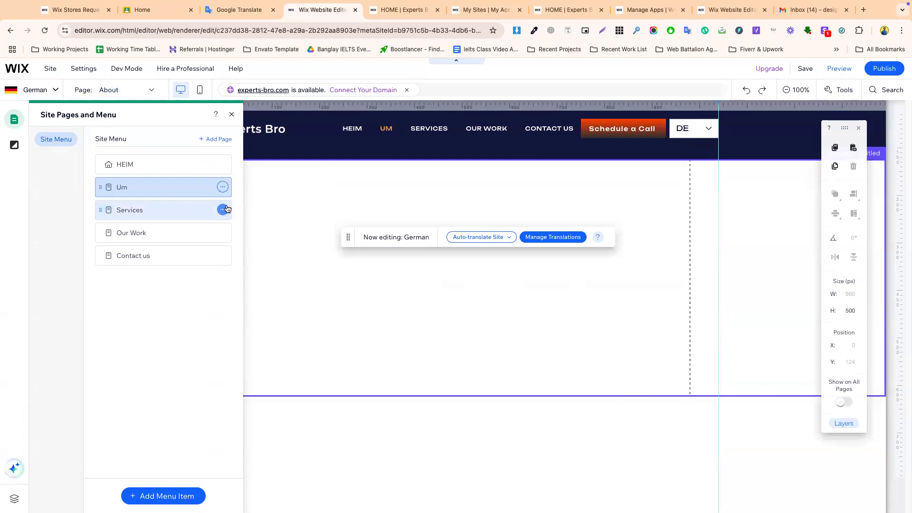
- Rename the Services page to Dienstleistungen in the German version
click(223, 210)
click(263, 243)
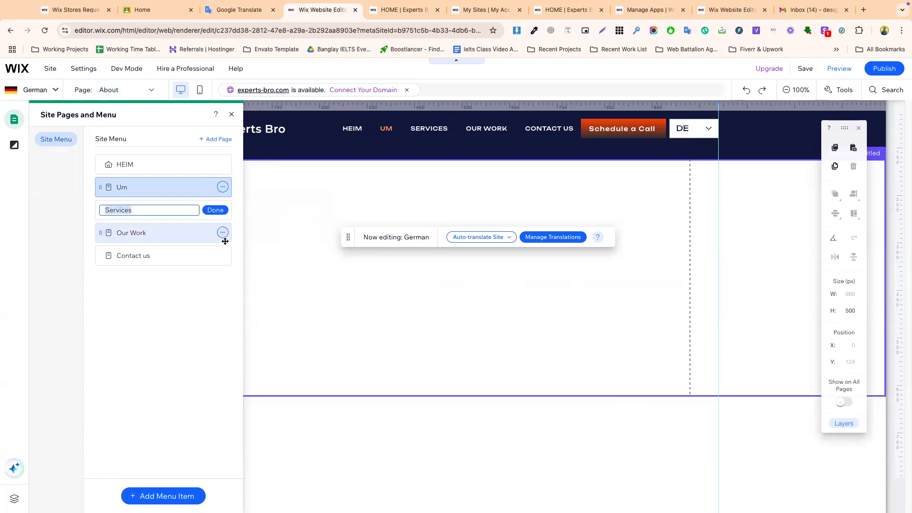
click(244, 10)
double_click(215, 149)
key(ctrl+v)
click(696, 211)
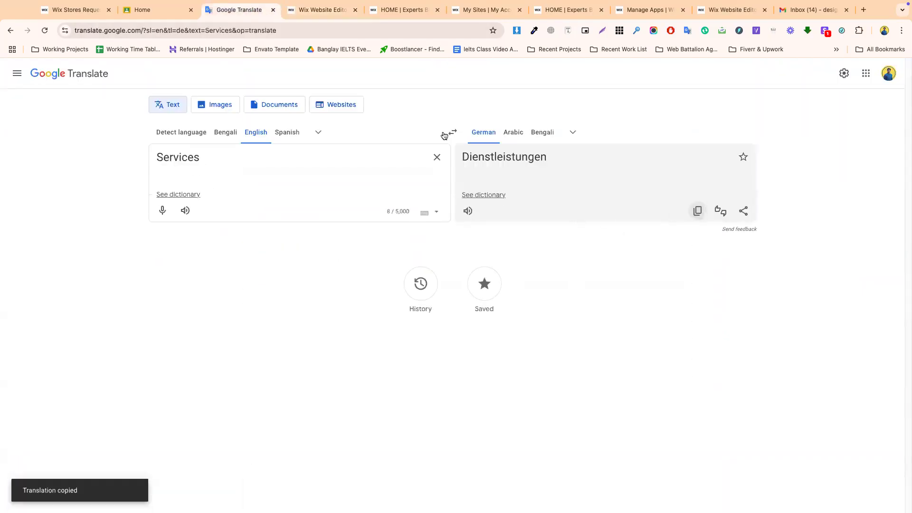
click(327, 10)
click(223, 209)
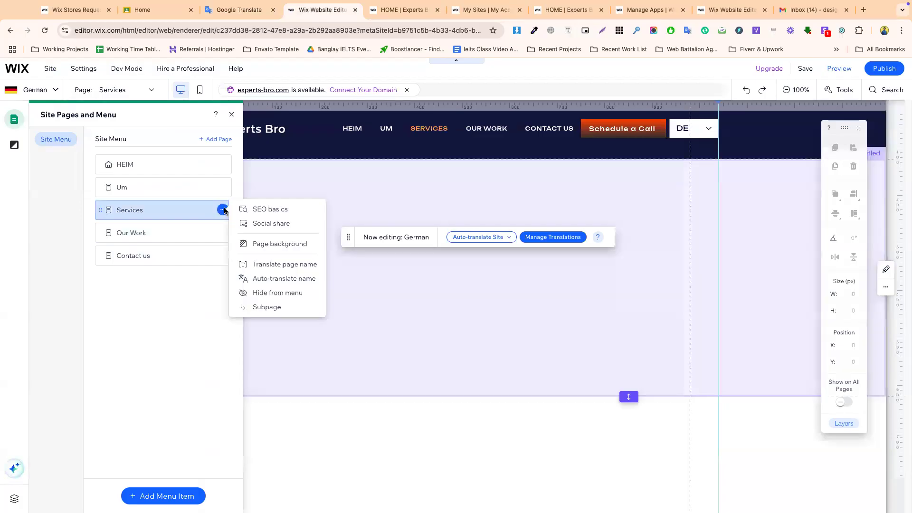
click(281, 264)
key(ctrl+v)
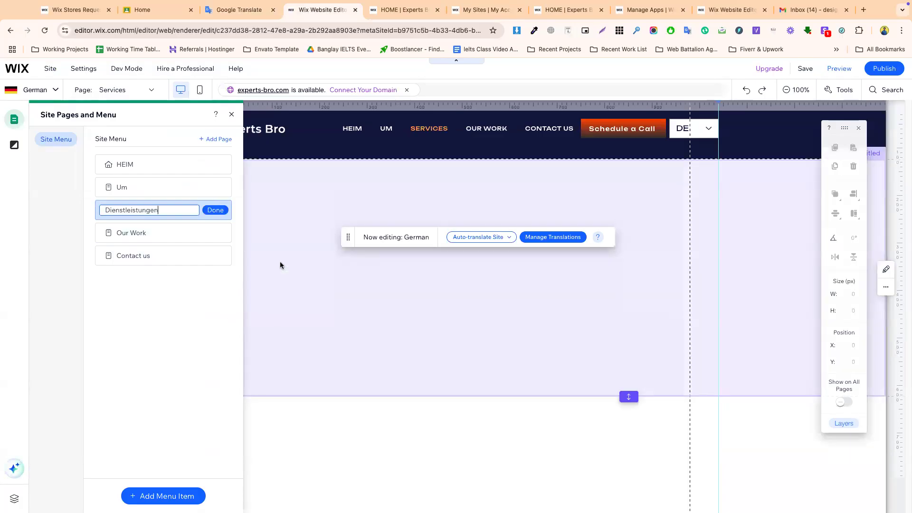
click(214, 209)
- Rename the Our Work page to Unsere Arbeit in the German version
click(222, 232)
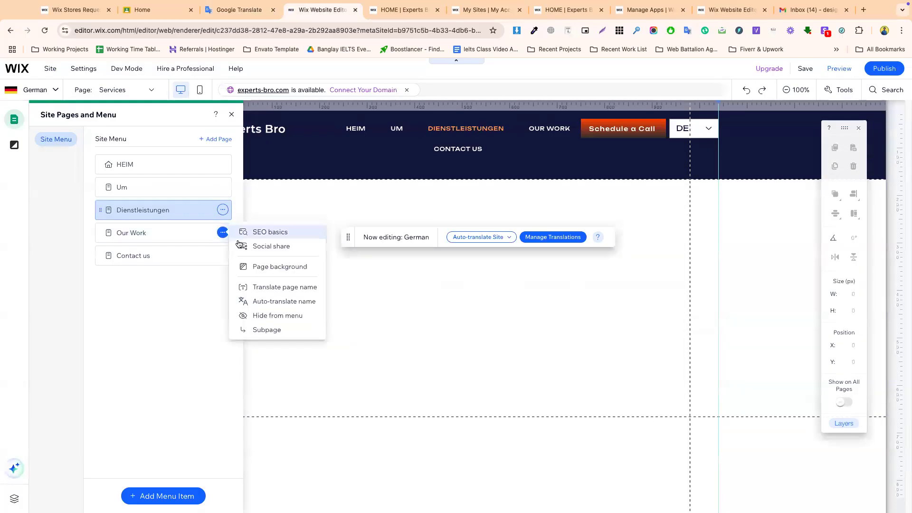
click(267, 285)
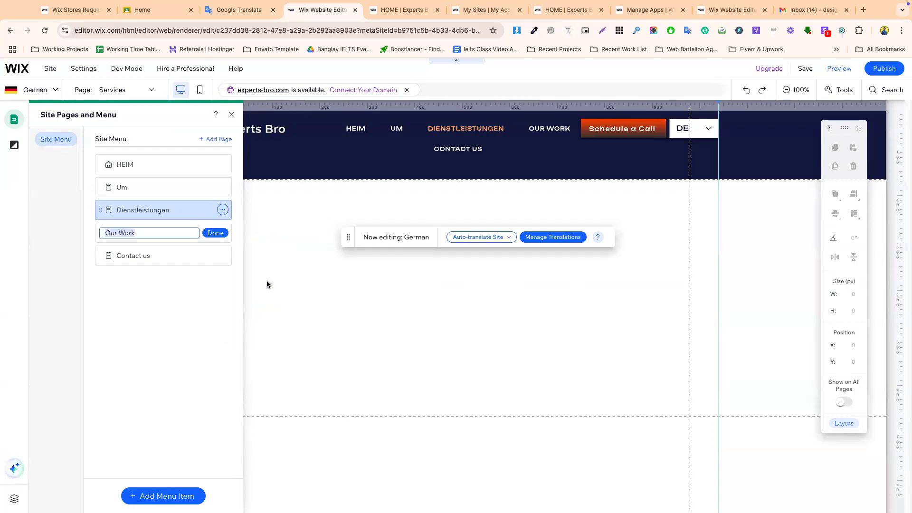
click(239, 17)
double_click(216, 157)
key(super+v)
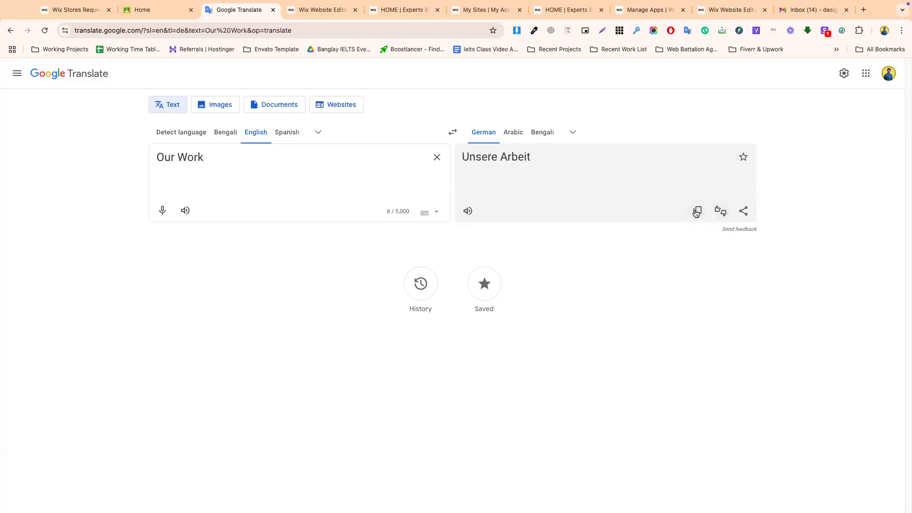
click(697, 211)
click(320, 9)
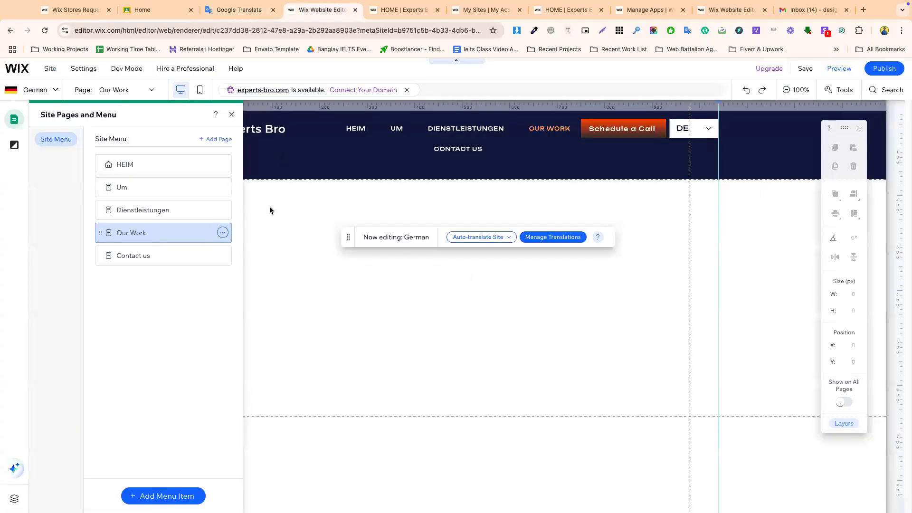
click(222, 232)
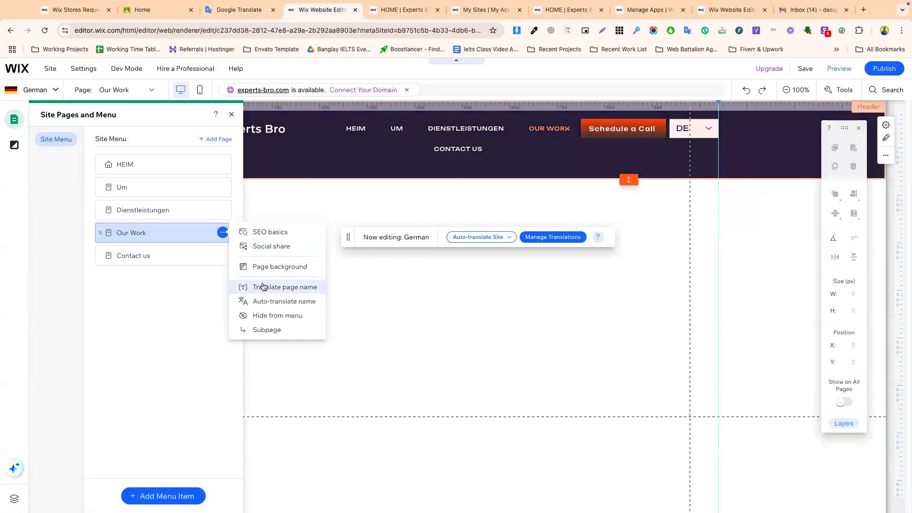
click(263, 286)
key(super+v)
click(222, 232)
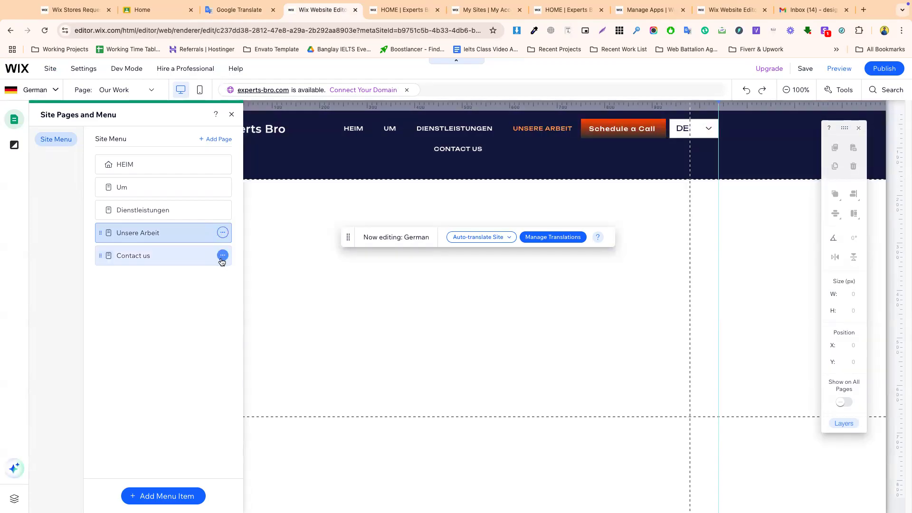
- Rename the Contact us page to Kontaktieren Sie uns in the German version
click(222, 256)
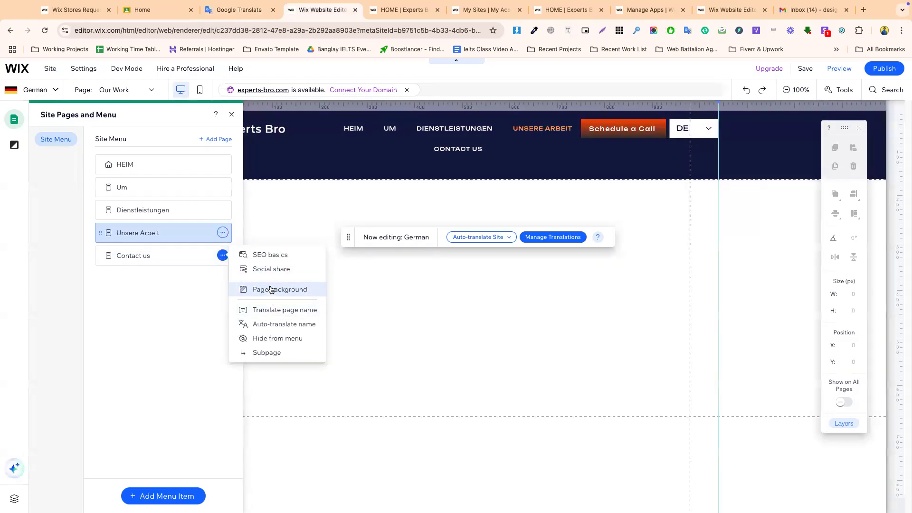
click(269, 309)
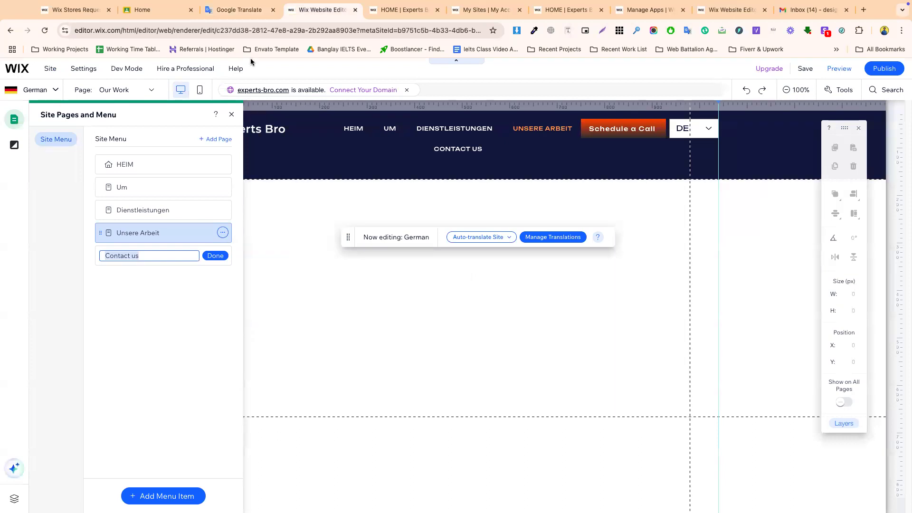
click(240, 9)
triple_click(209, 158)
key(super+v)
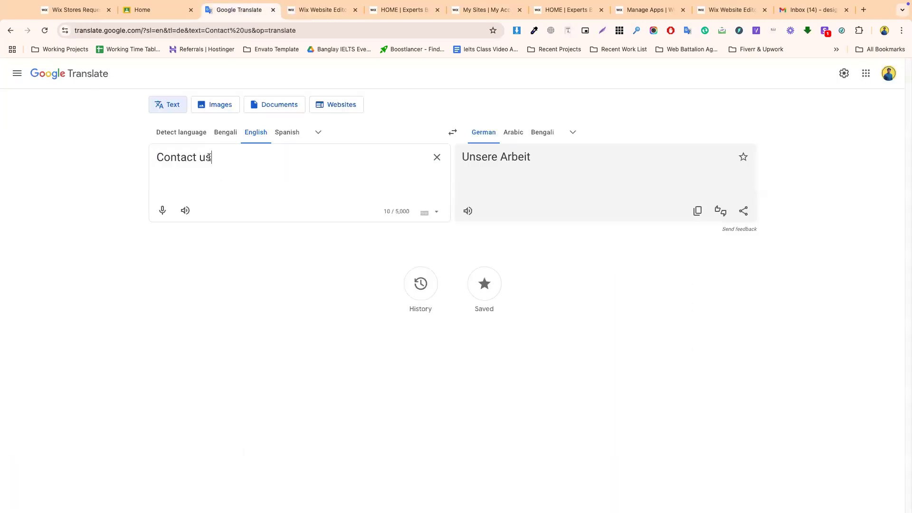
click(697, 212)
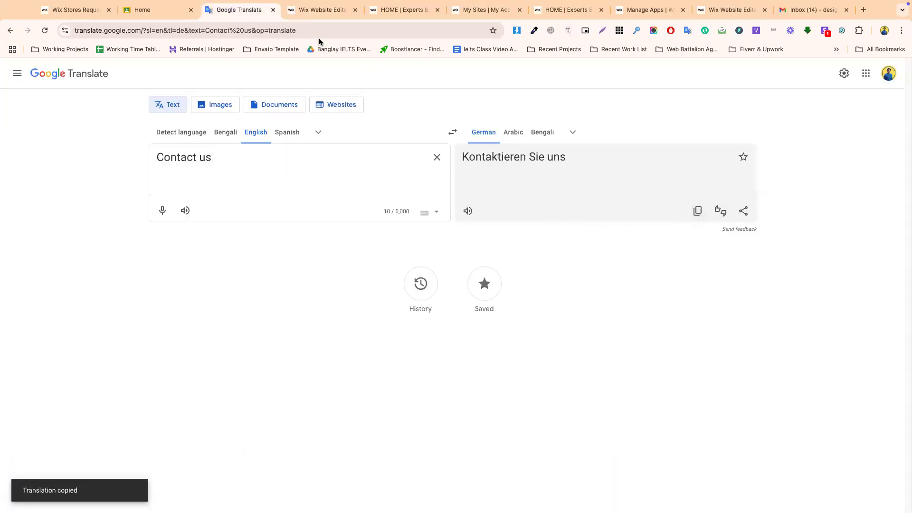
click(319, 10)
click(223, 256)
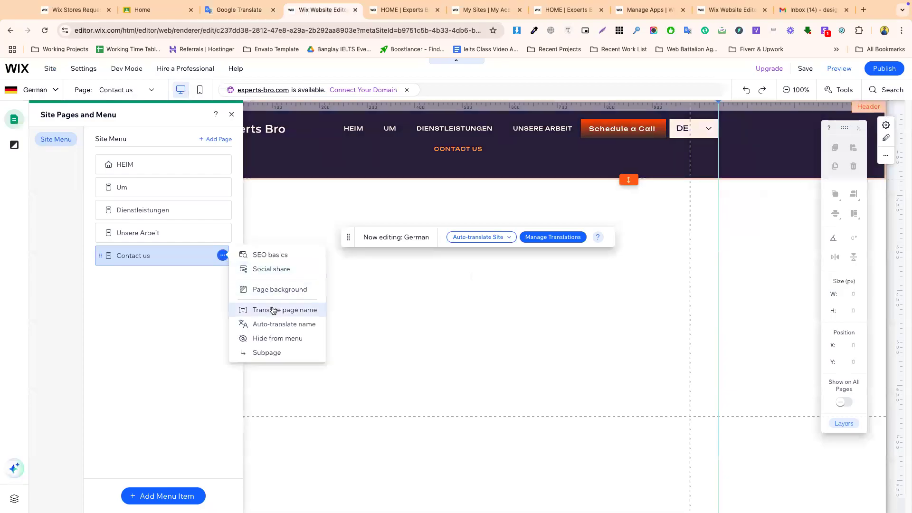
click(273, 310)
key(super+v)
click(218, 255)
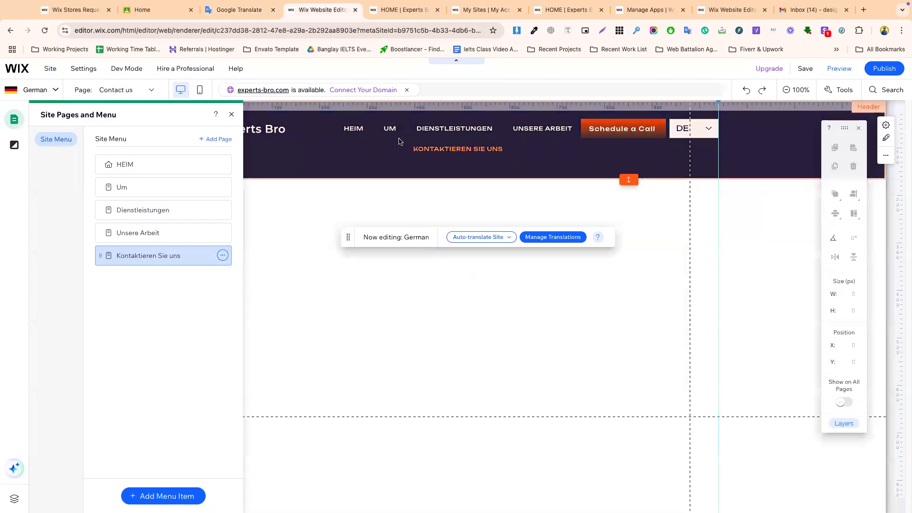
click(386, 141)
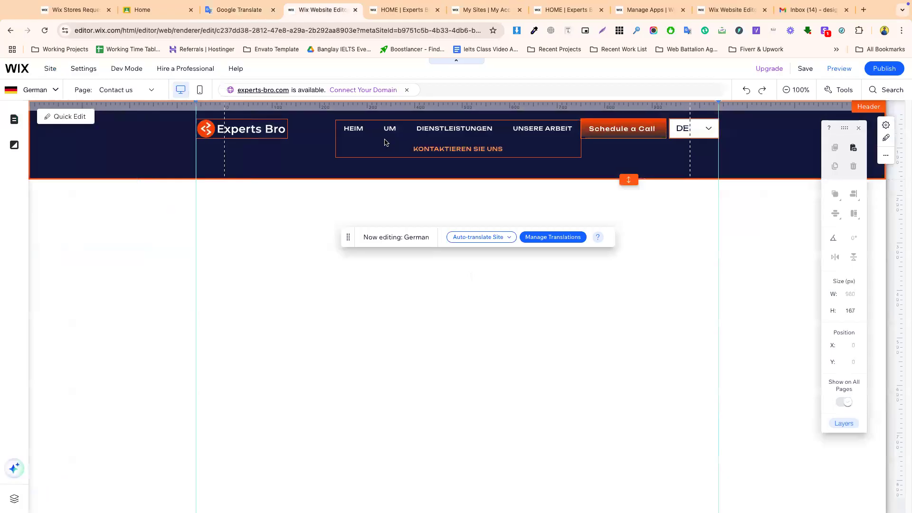
- Stretch the header navigation menu leftward toward the logo, accepting the all-languages warning
click(375, 140)
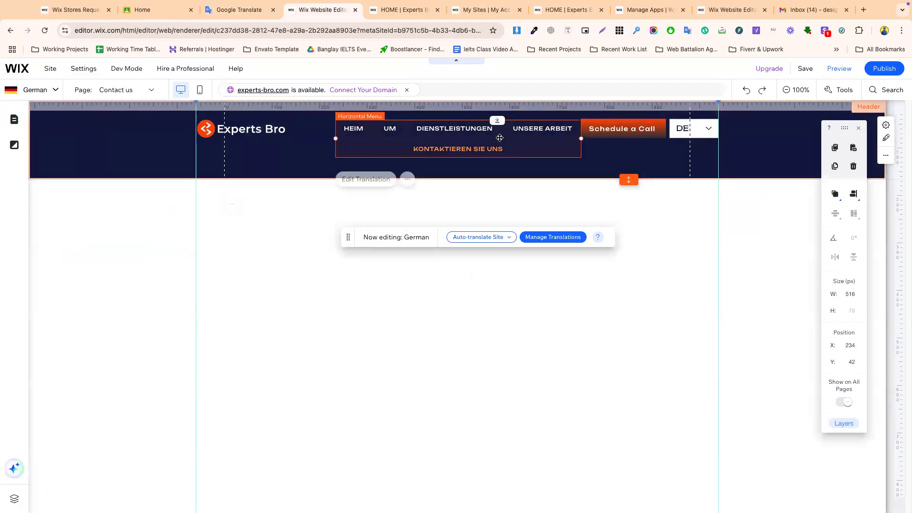
drag(580, 140, 576, 142)
click(526, 329)
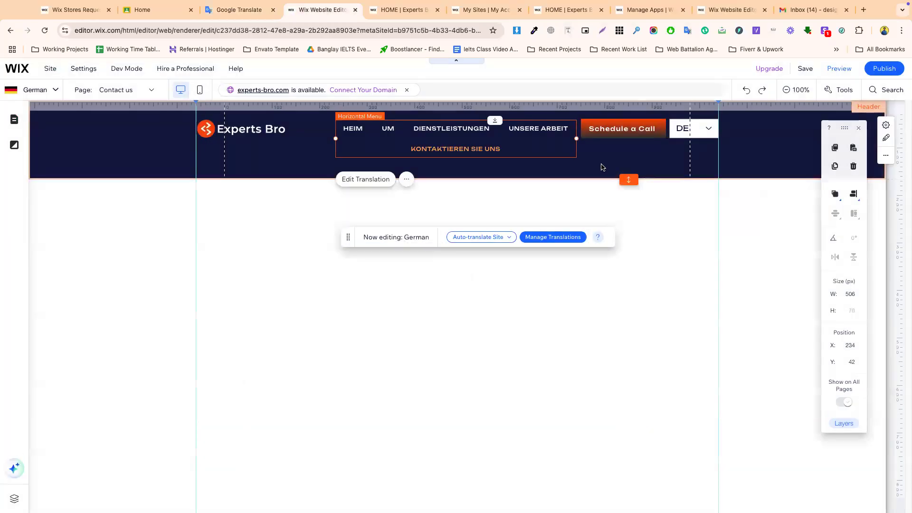
drag(335, 139, 293, 140)
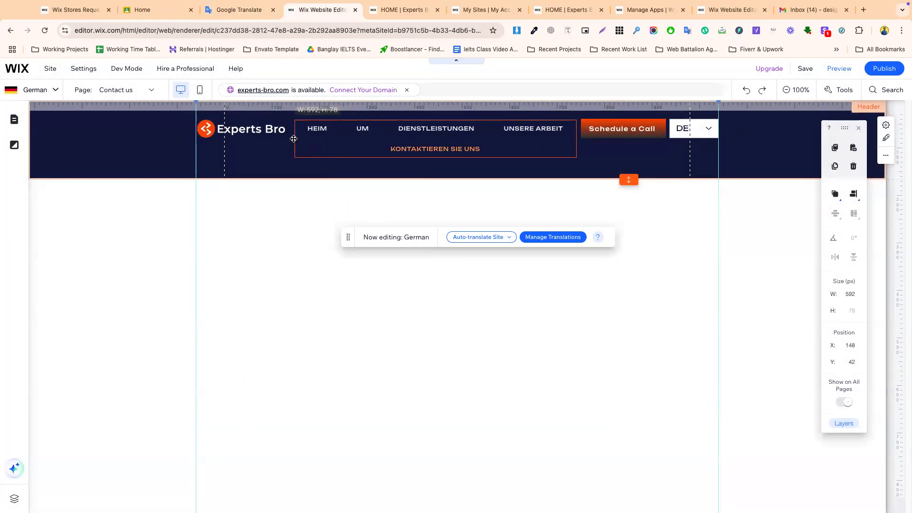
click(524, 330)
click(615, 129)
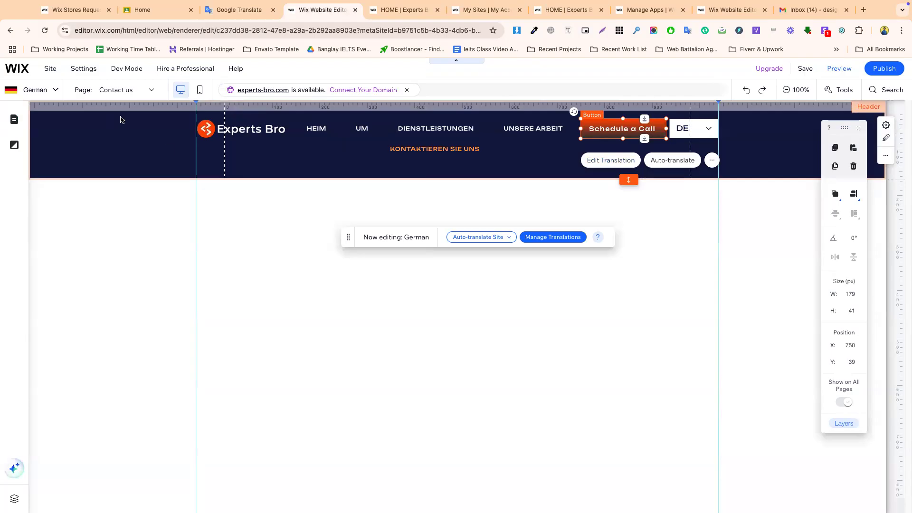
click(194, 145)
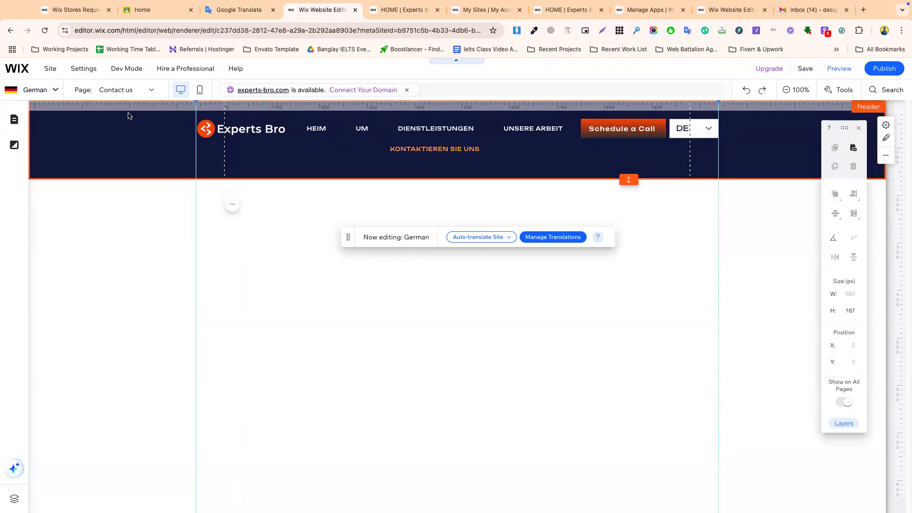
- Publish, then switch to the English version and back to German
click(880, 70)
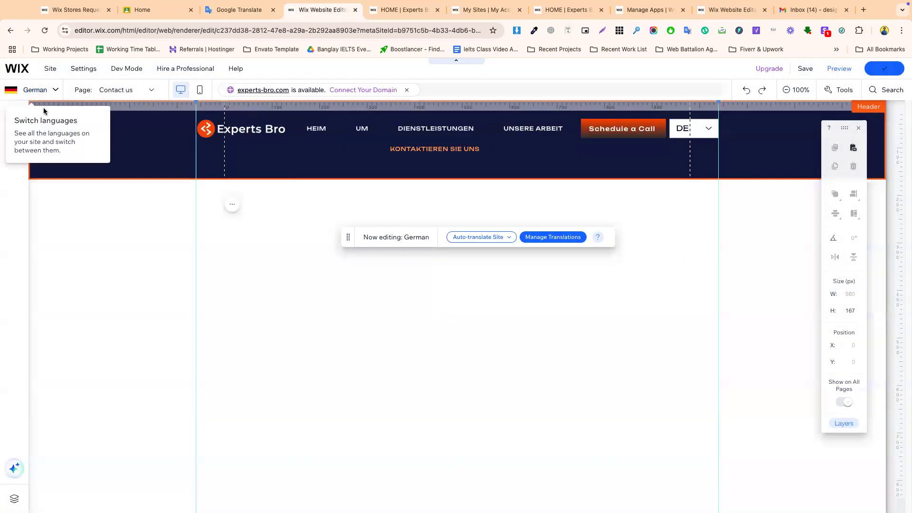
click(40, 90)
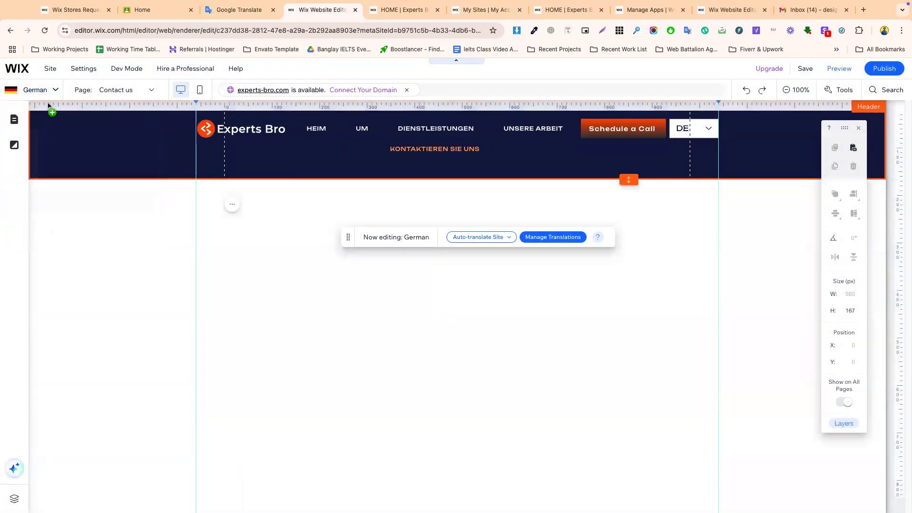
click(40, 95)
click(46, 146)
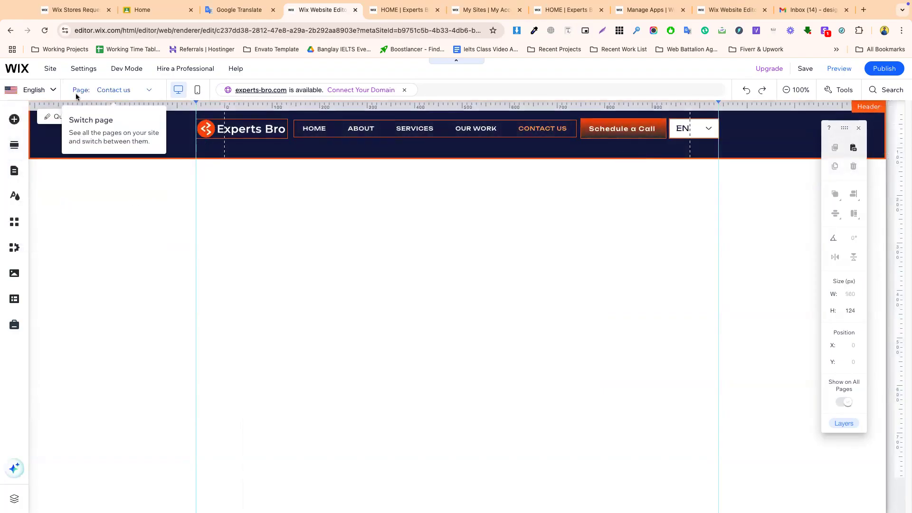
click(34, 89)
click(50, 208)
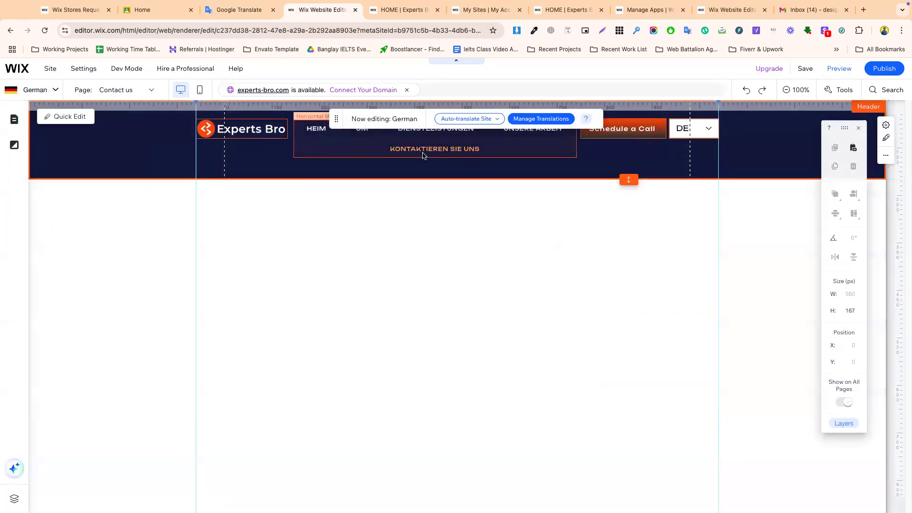
- Move the notice off the header menu and select the Schedule a Call button
click(424, 154)
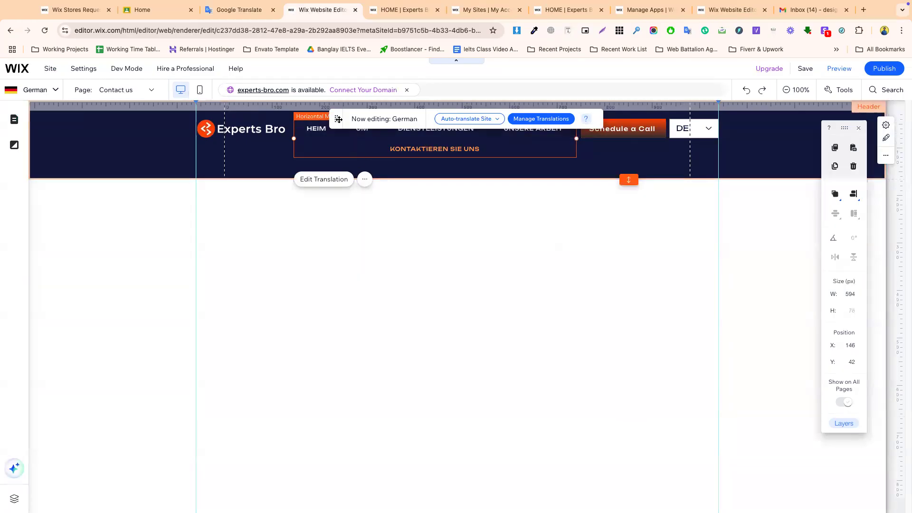
drag(336, 118, 458, 280)
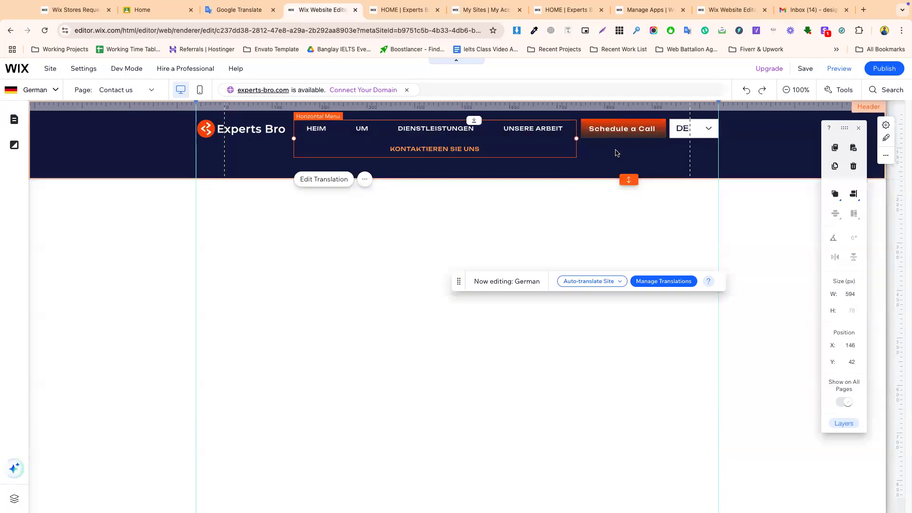
click(613, 135)
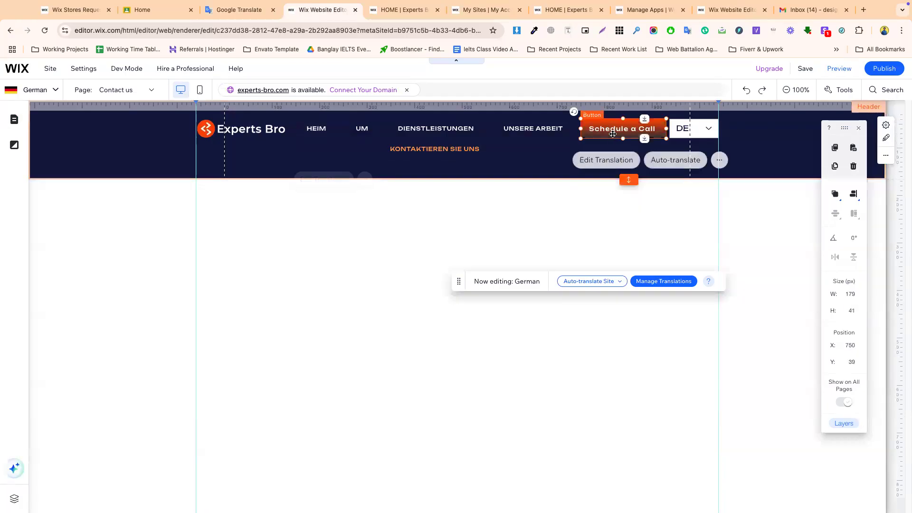
- Change the German Schedule a Call button text to Anruf vereinbaren
click(610, 161)
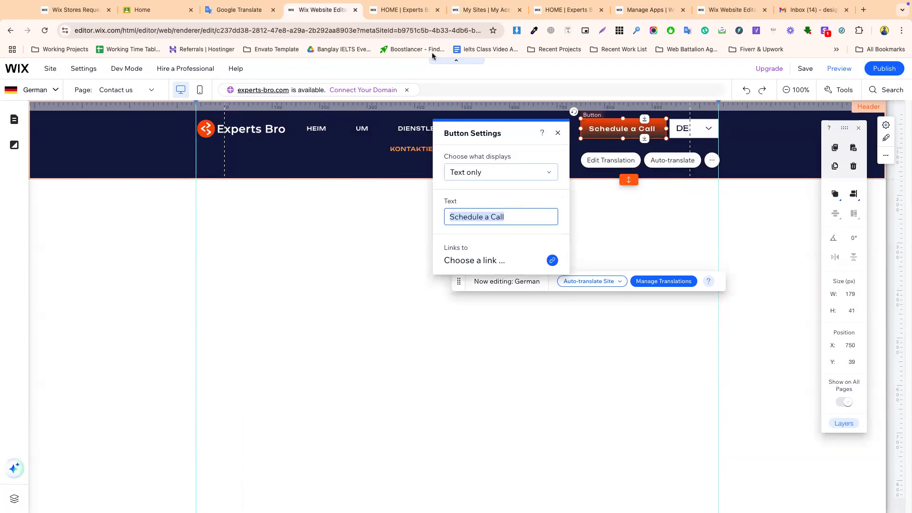
click(241, 13)
drag(217, 167, 156, 160)
key(super+v)
click(697, 211)
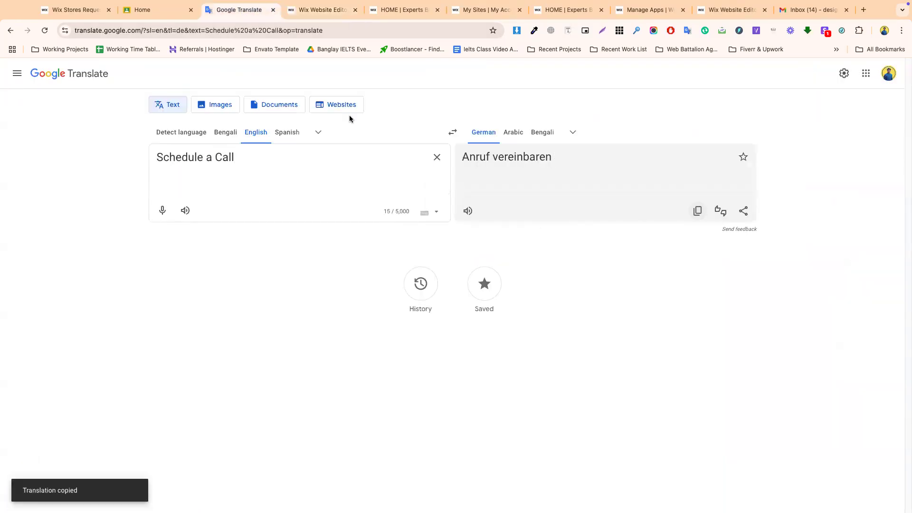
click(332, 13)
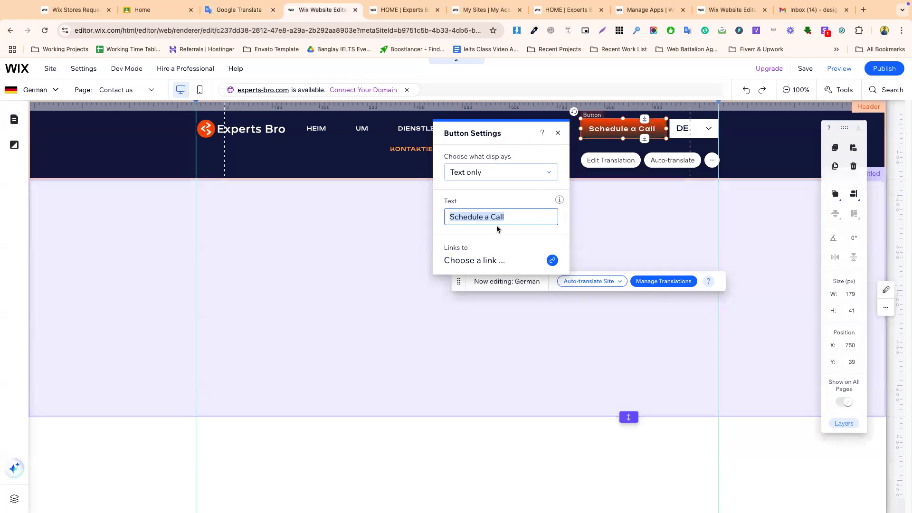
key(super+v)
click(578, 178)
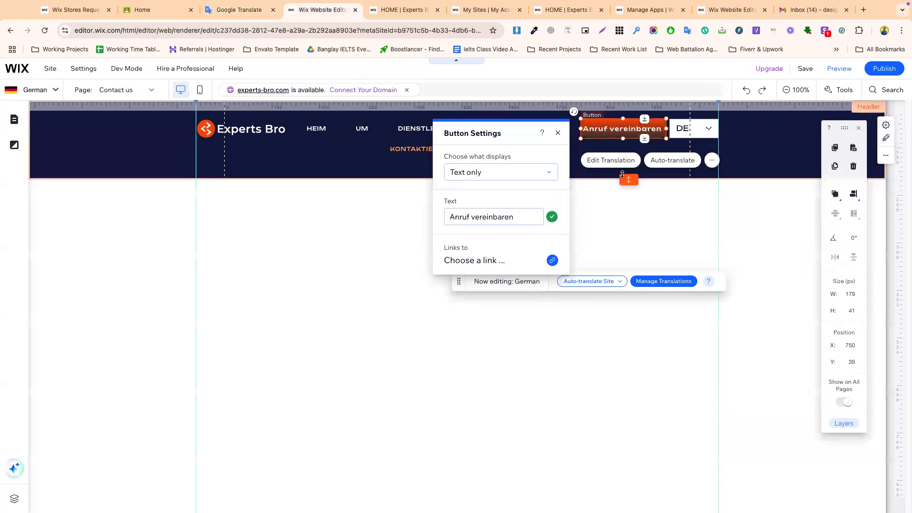
- Publish the site and open the site languages list
click(884, 68)
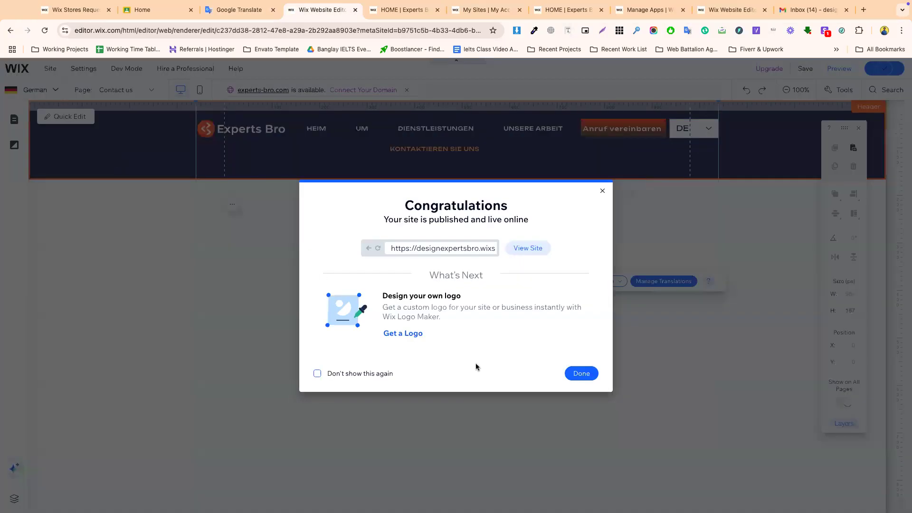
click(581, 374)
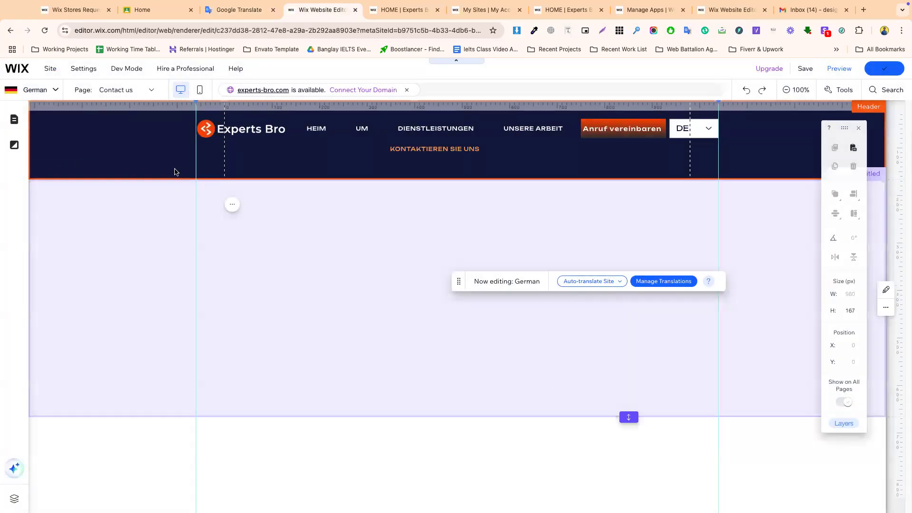
click(46, 91)
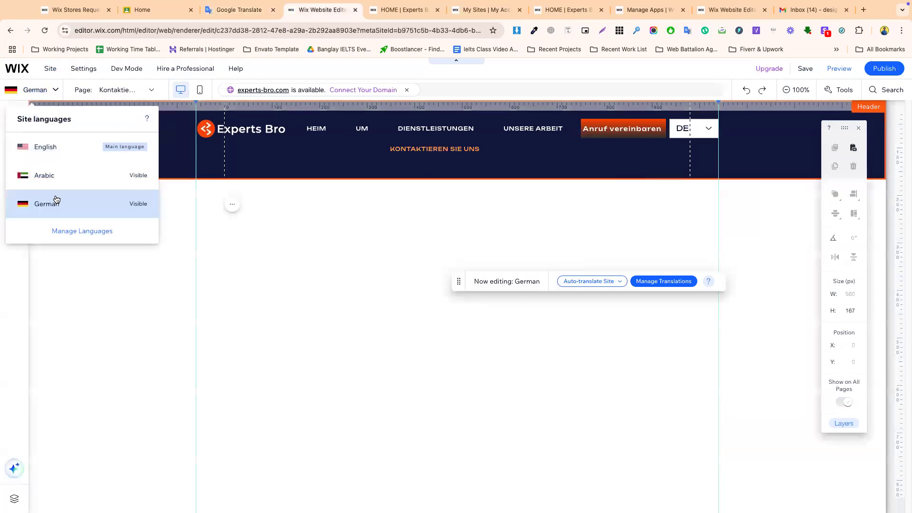
- Switch to English and drag the empty Contact us section taller
click(57, 154)
click(412, 229)
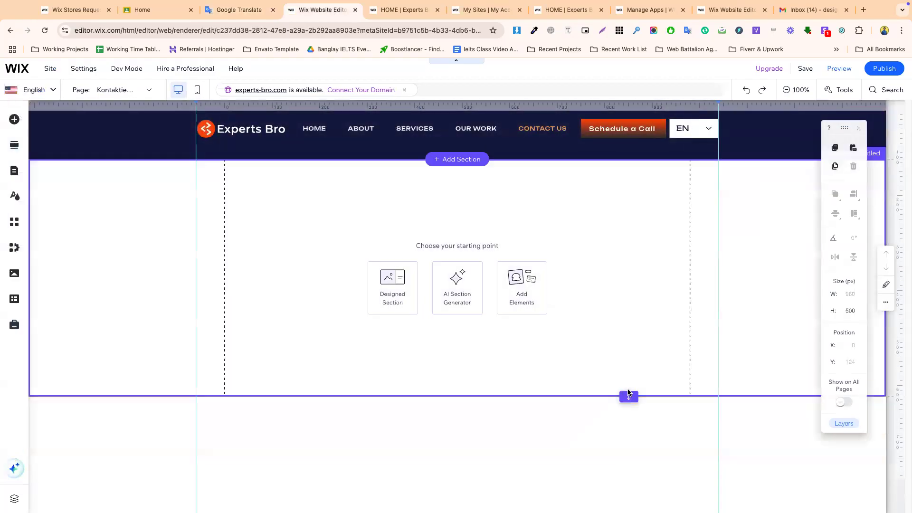
drag(629, 400, 632, 472)
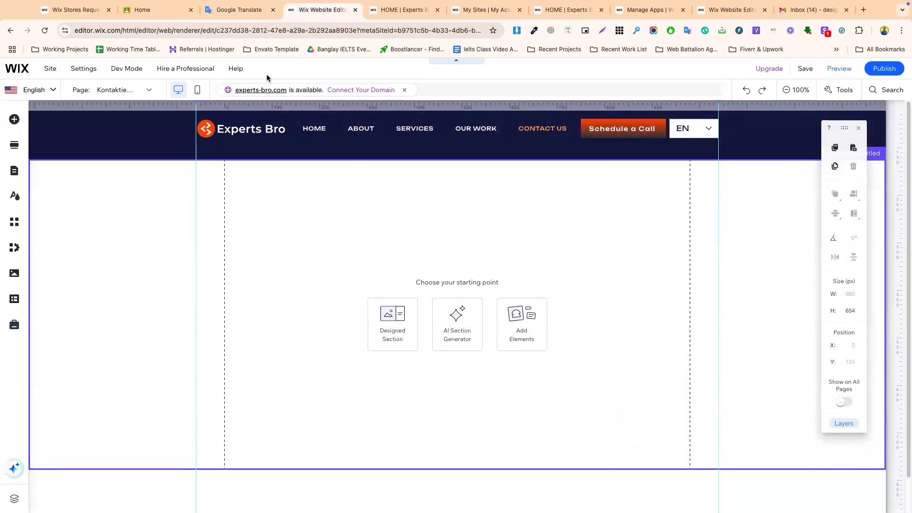
- Clear the Google Translate source text, then open the HOME page in the editor
click(233, 27)
triple_click(239, 152)
triple_click(194, 162)
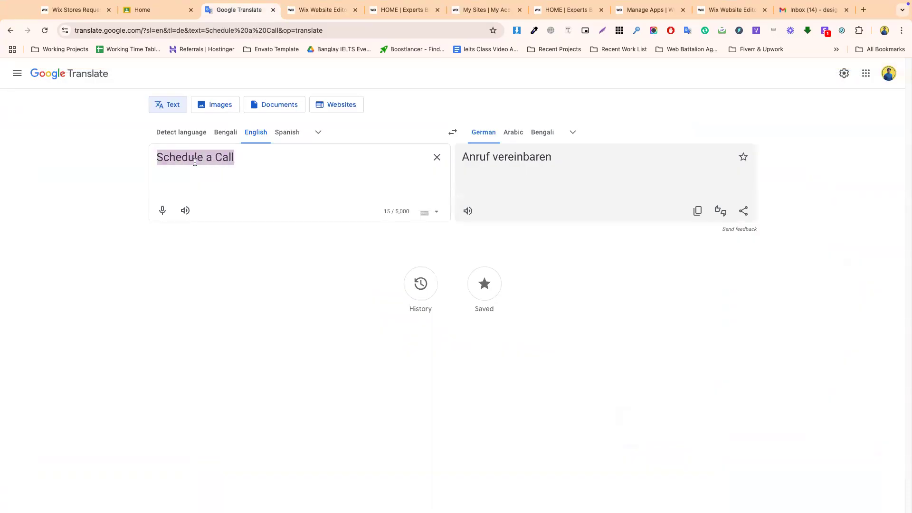
key(BackSpace)
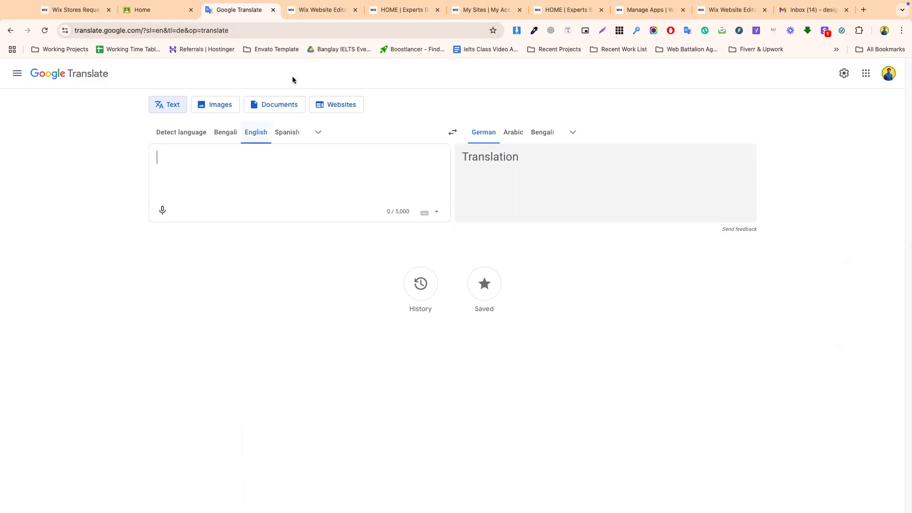
click(319, 9)
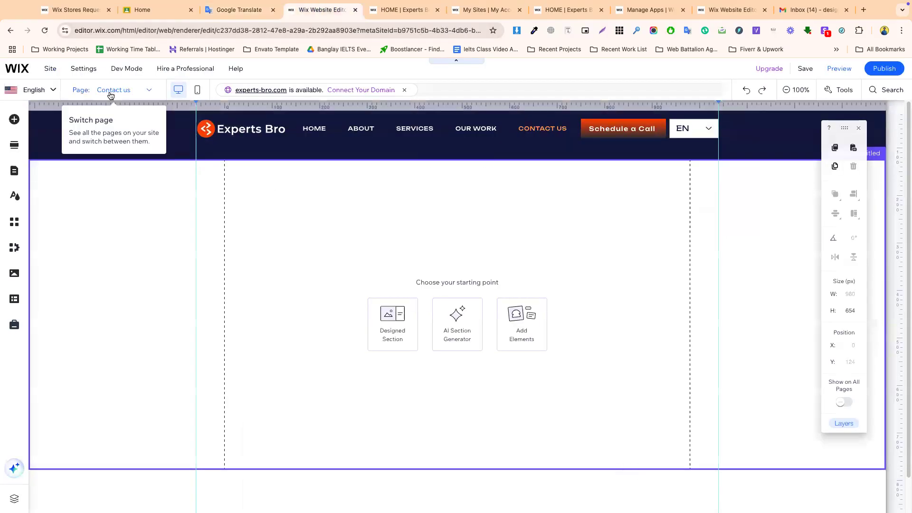
click(111, 95)
click(99, 111)
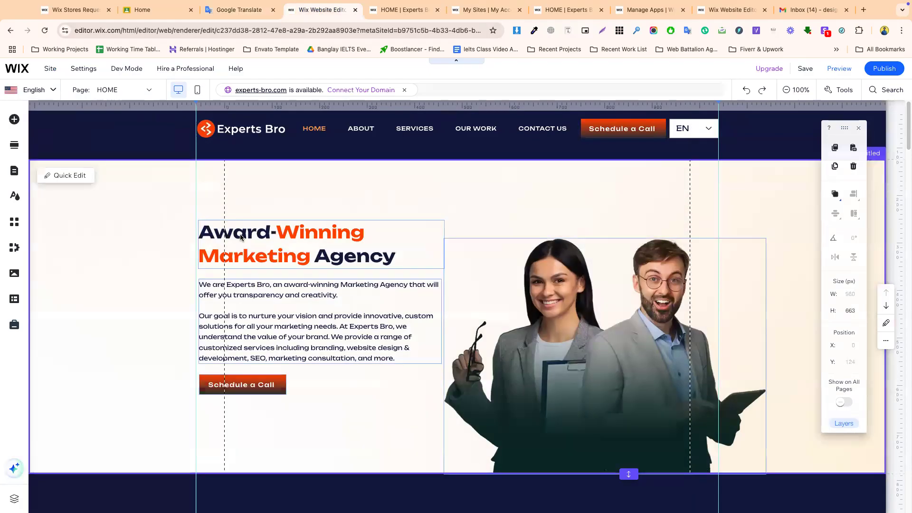
- Switch to the Arabic version and replace the hero heading with its Google Translate Arabic translation
double_click(222, 235)
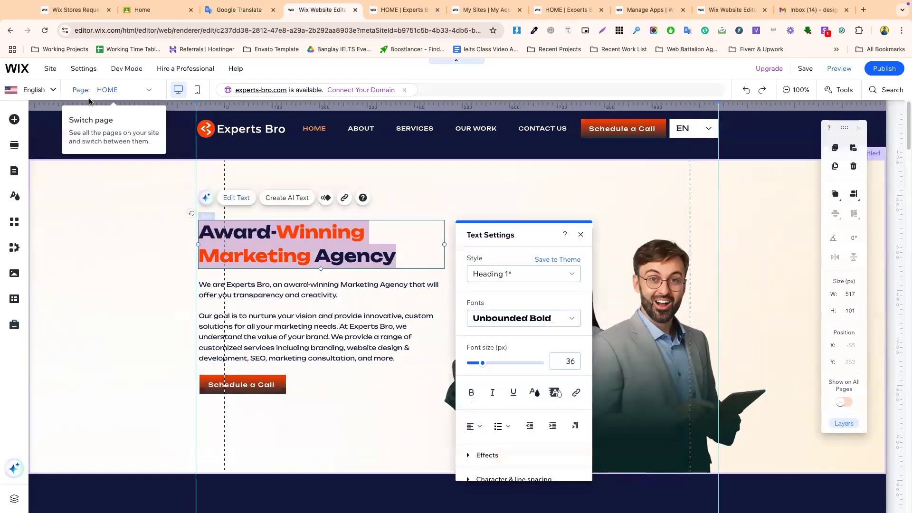
click(35, 89)
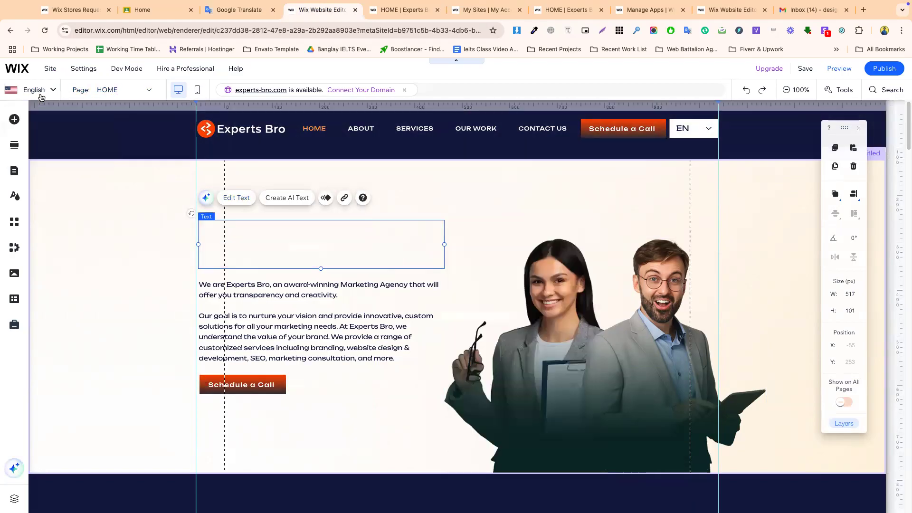
click(43, 176)
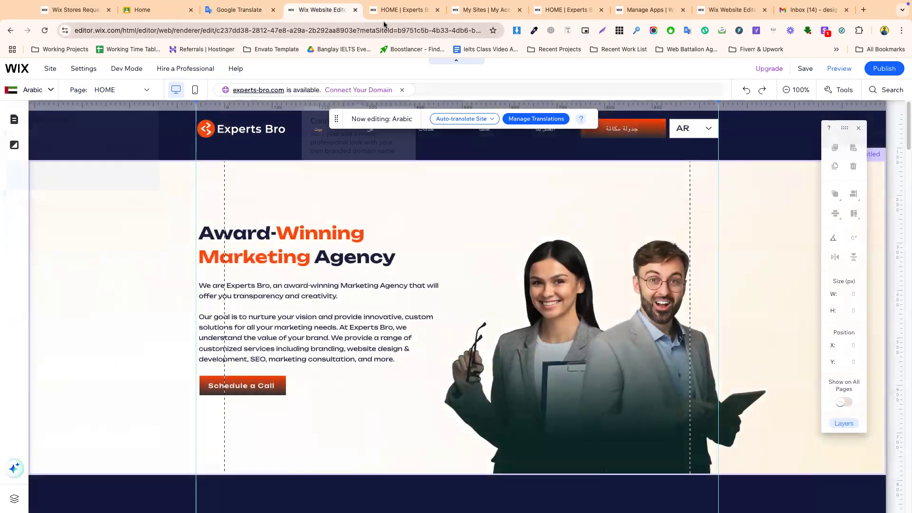
click(370, 12)
click(226, 16)
click(513, 133)
key(super+v)
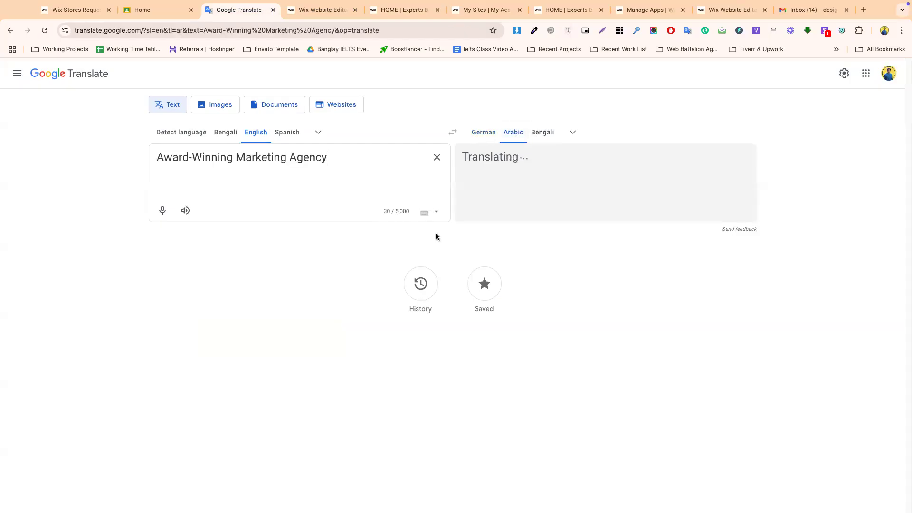
click(697, 211)
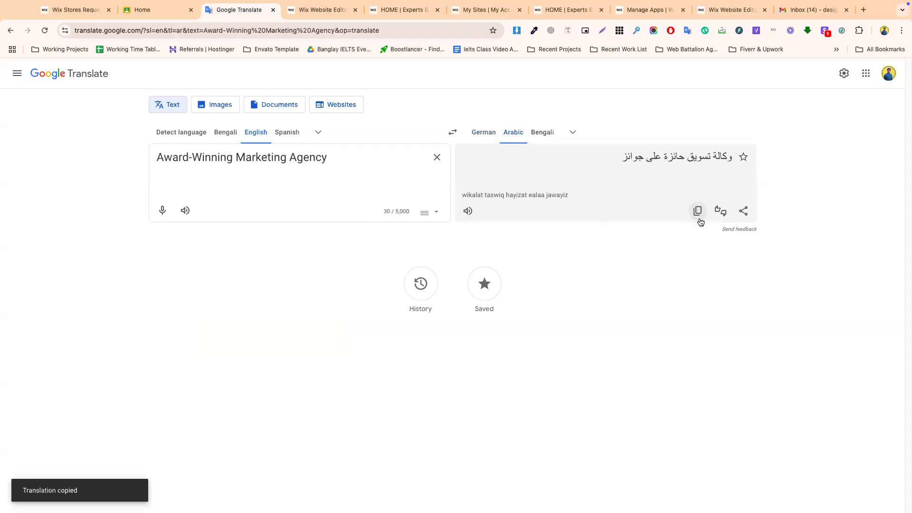
click(321, 10)
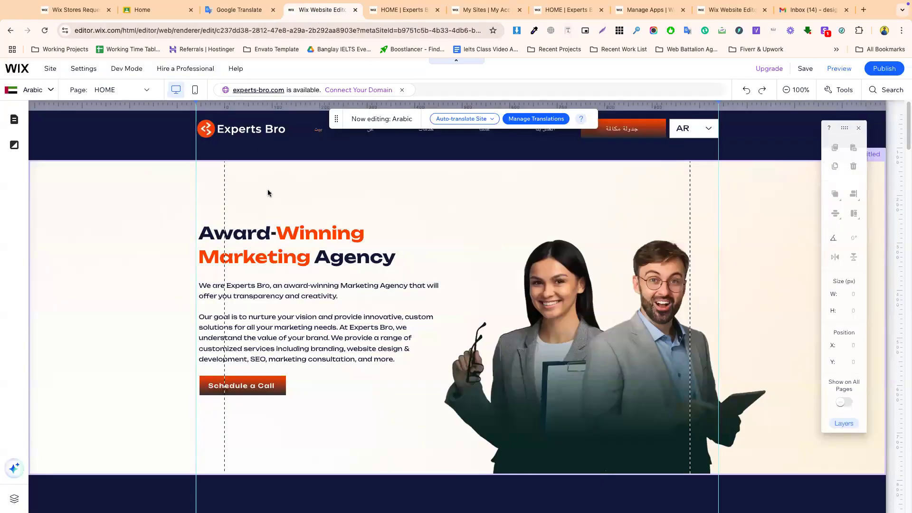
double_click(278, 246)
key(ctrl+v)
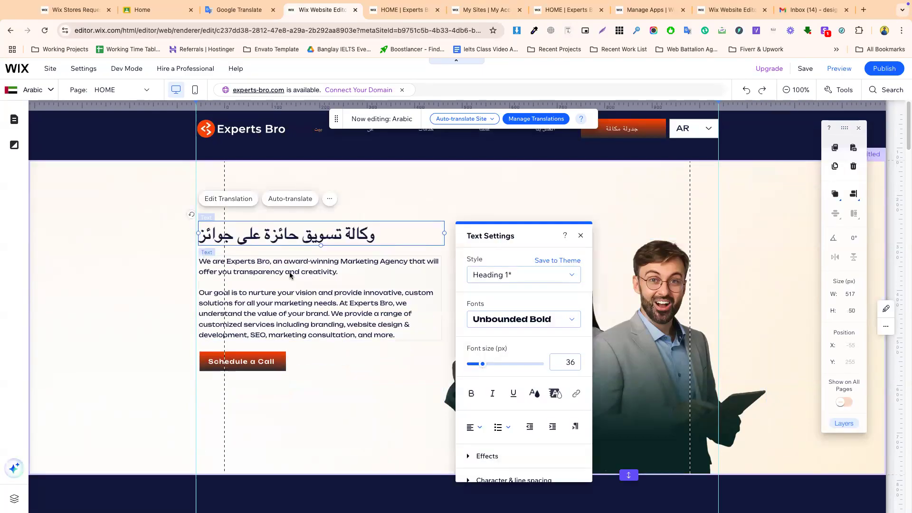
- Replace the hero intro paragraph with its Arabic translation from Google Translate
double_click(289, 272)
key(ctrl+a)
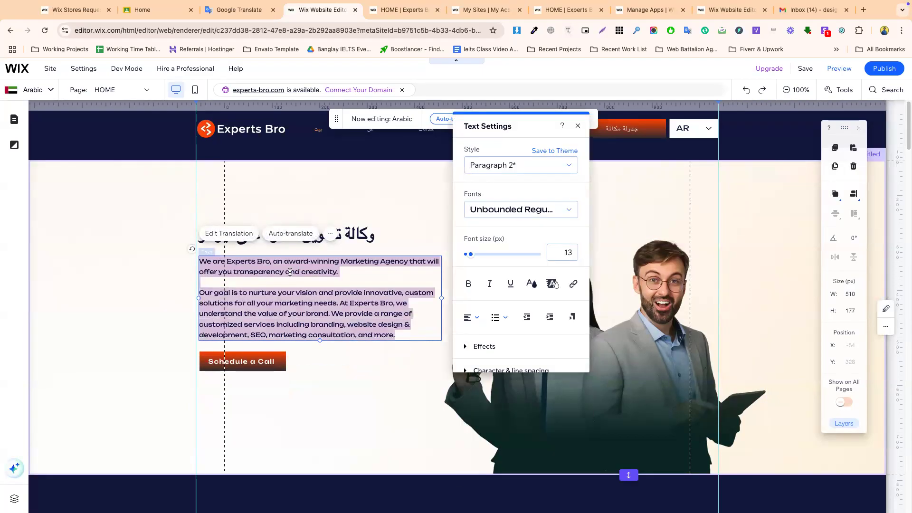
click(404, 9)
click(238, 10)
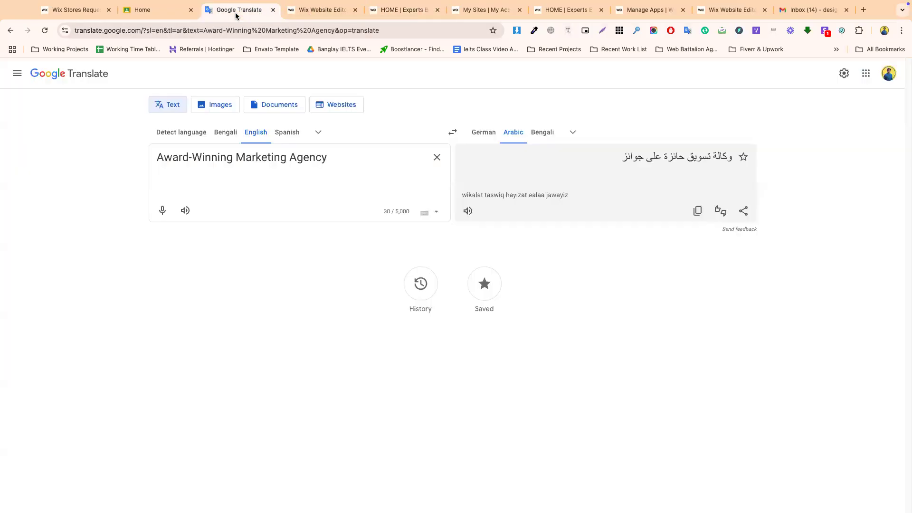
triple_click(253, 163)
key(ctrl+v)
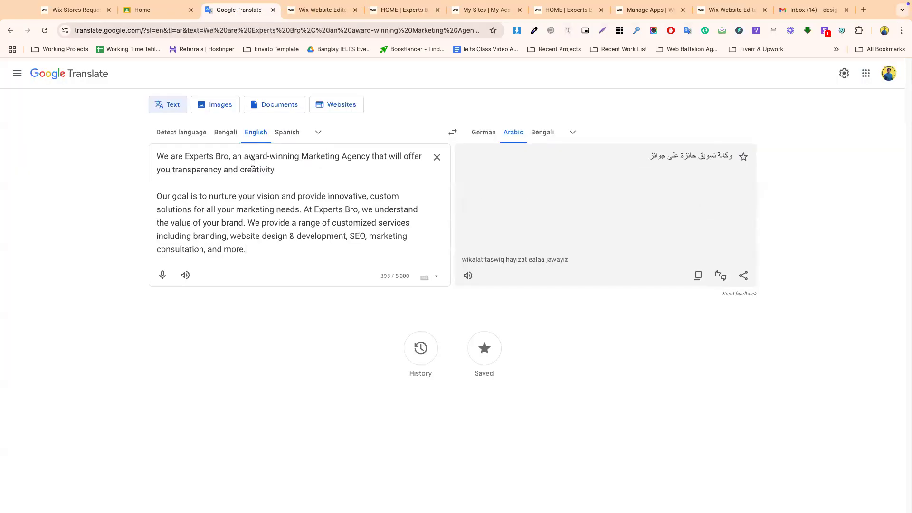
click(697, 286)
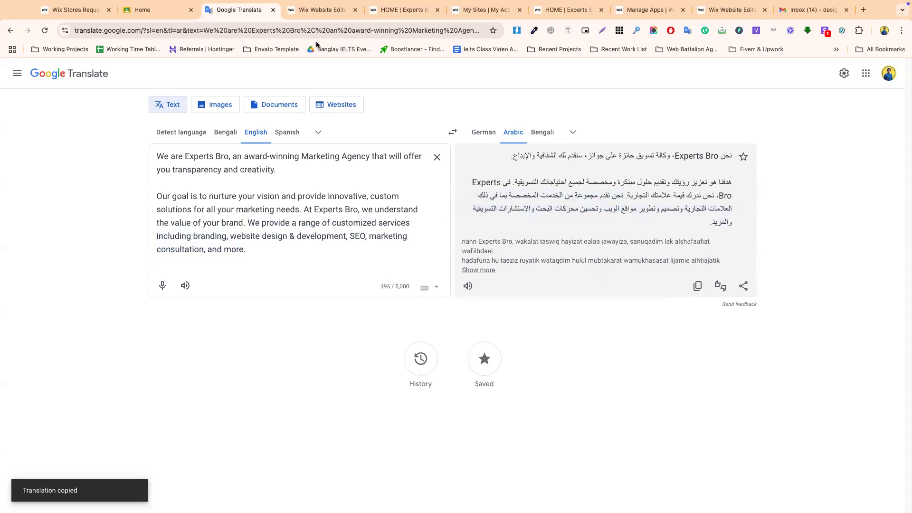
click(321, 10)
double_click(294, 273)
key(ctrl+a)
key(ctrl+v)
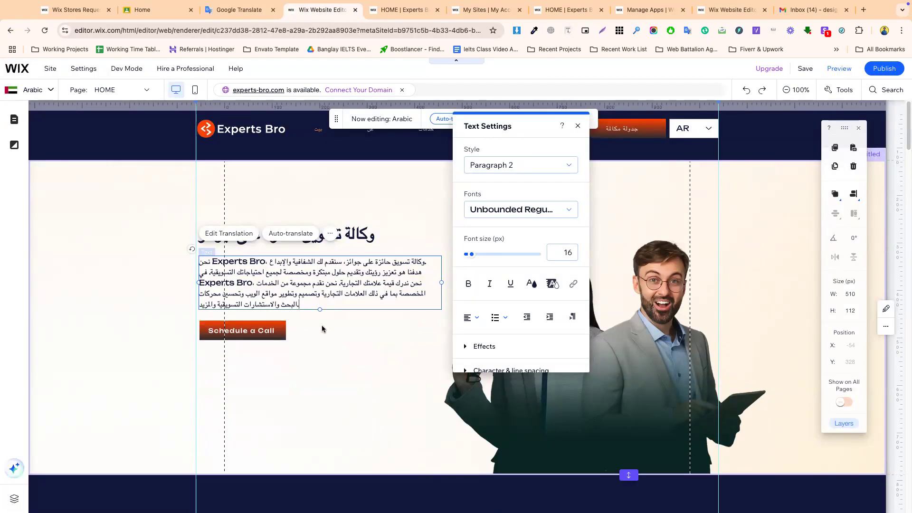
click(304, 329)
- Change the Schedule a Call button label to the Arabic جدولة مكالمة
click(240, 330)
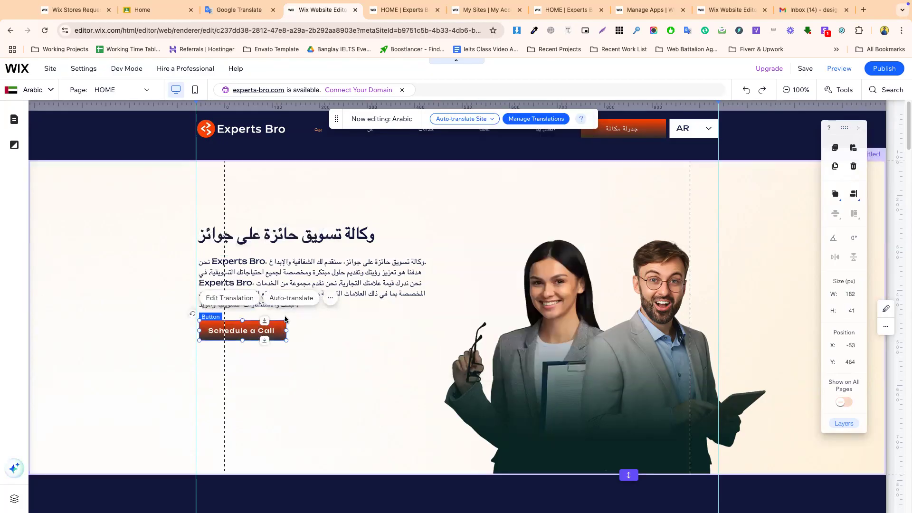
click(229, 298)
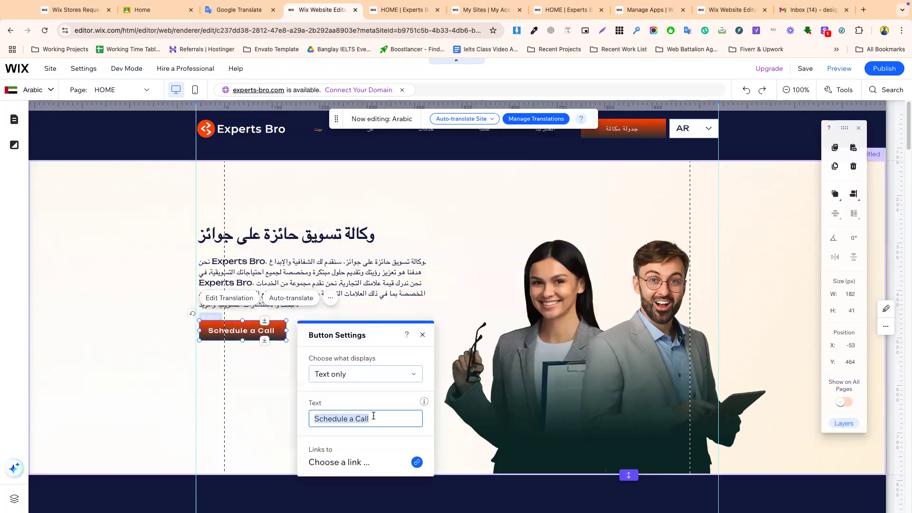
click(263, 12)
key(ctrl+a)
key(ctrl+v)
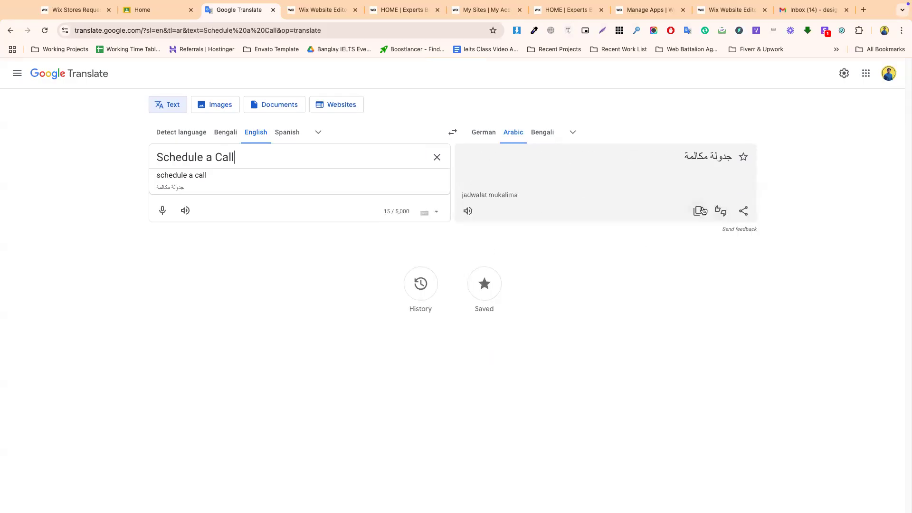
click(699, 211)
click(313, 10)
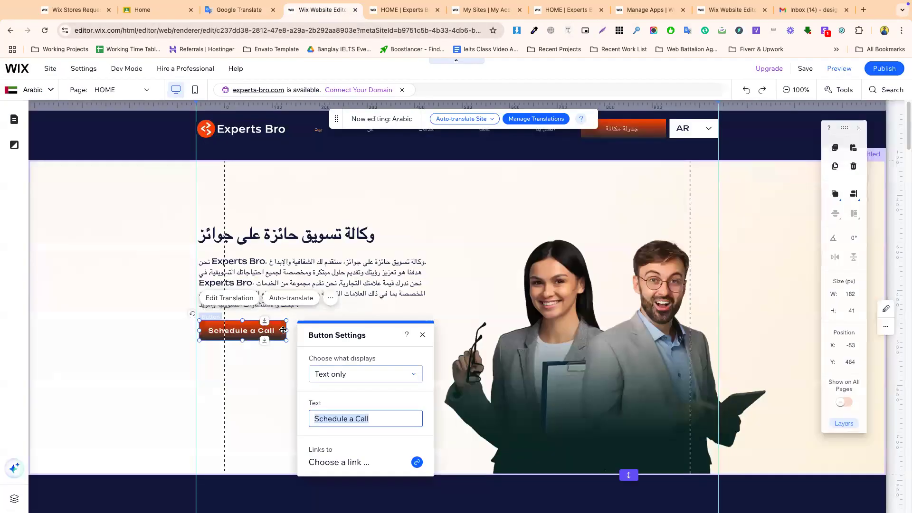
click(383, 424)
key(ctrl+a)
key(ctrl+v)
click(252, 376)
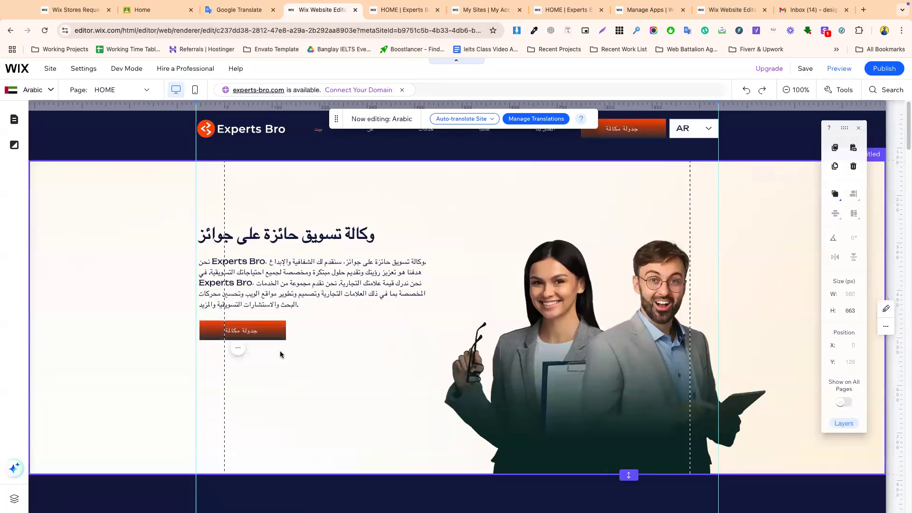
scroll(280, 353, down, 2)
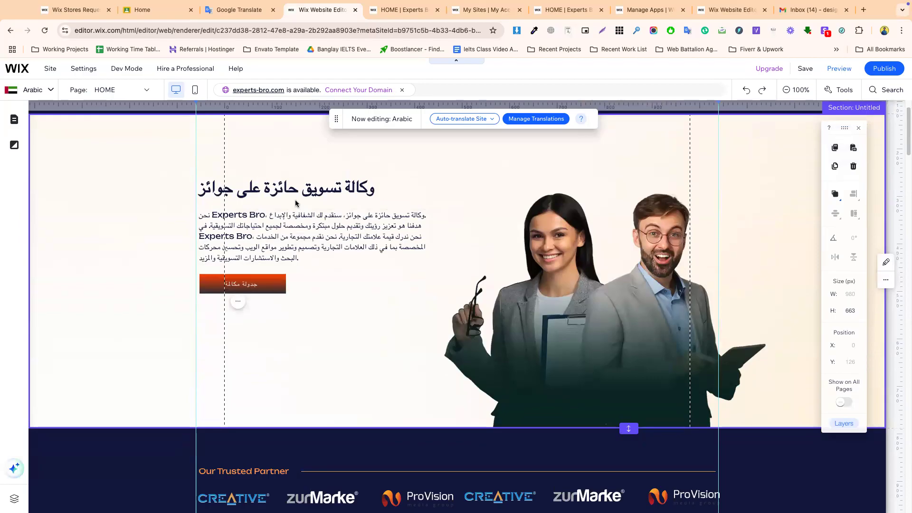
scroll(231, 200, up, 2)
- Switch to the German version and replace the hero heading with Preisgekrönte Marketingagentur
click(36, 90)
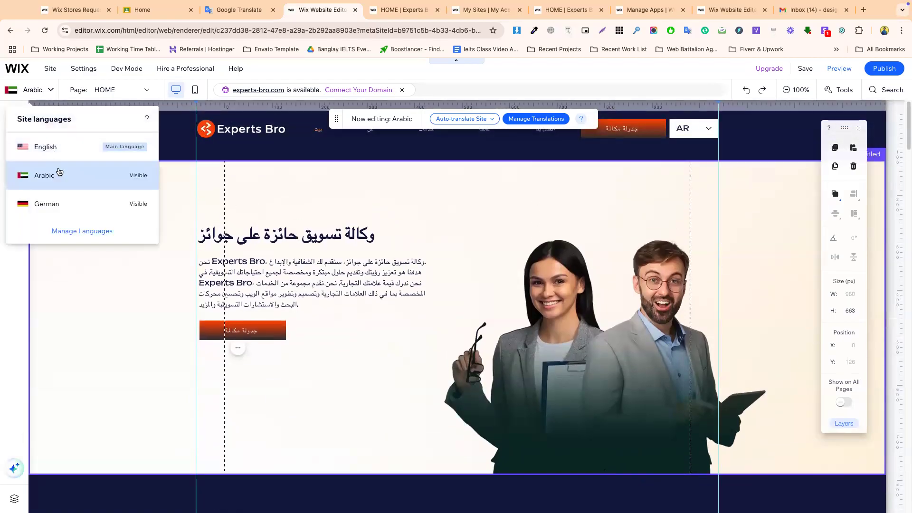
click(69, 209)
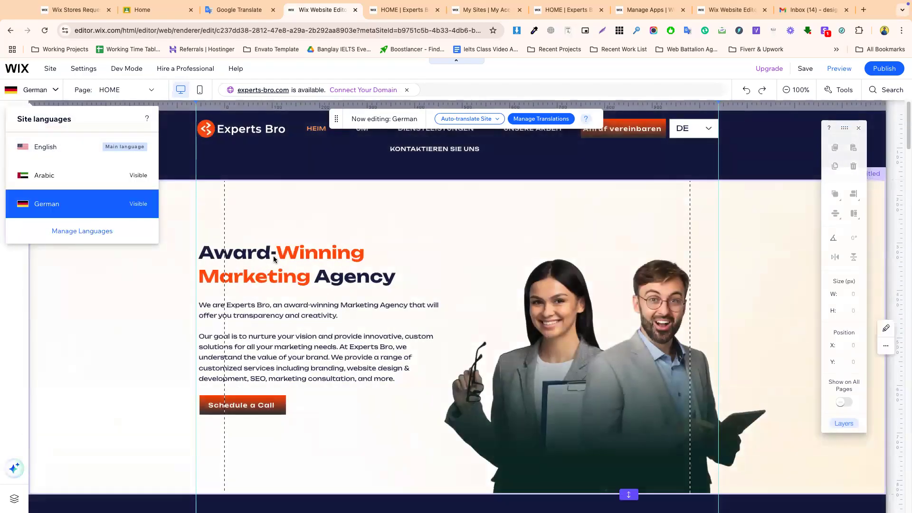
click(273, 256)
double_click(271, 261)
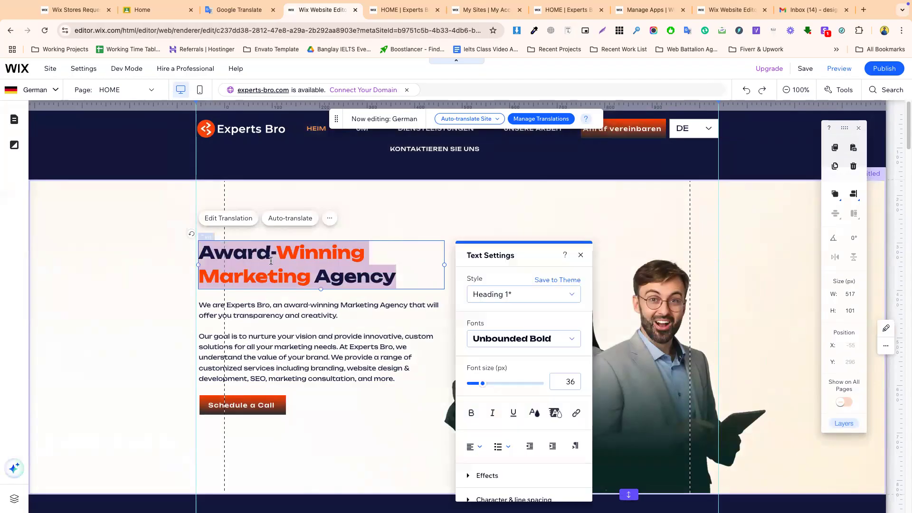
click(237, 14)
triple_click(245, 157)
key(super+v)
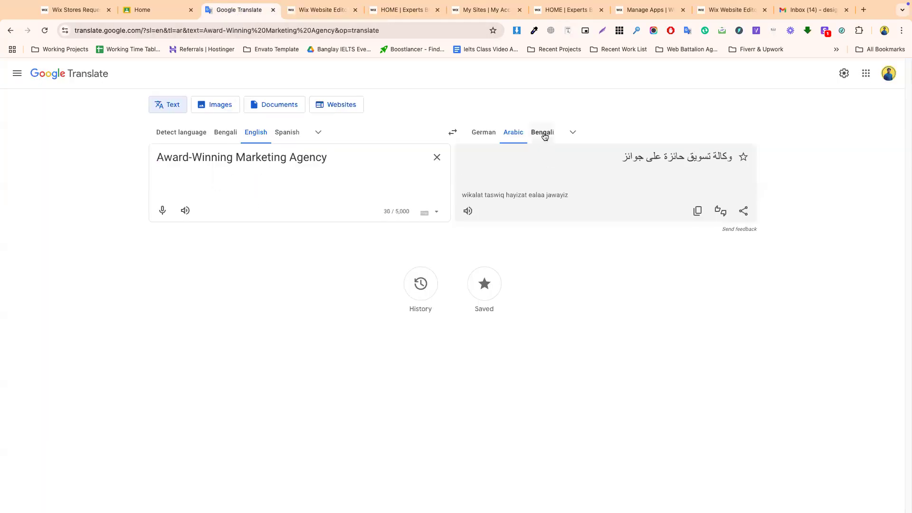
click(483, 133)
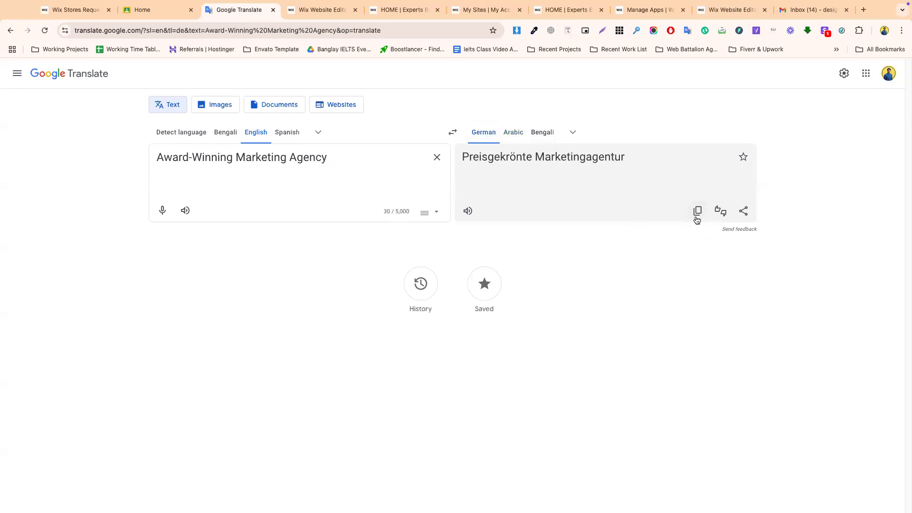
click(696, 217)
click(315, 11)
click(279, 269)
key(ctrl+a)
key(ctrl+v)
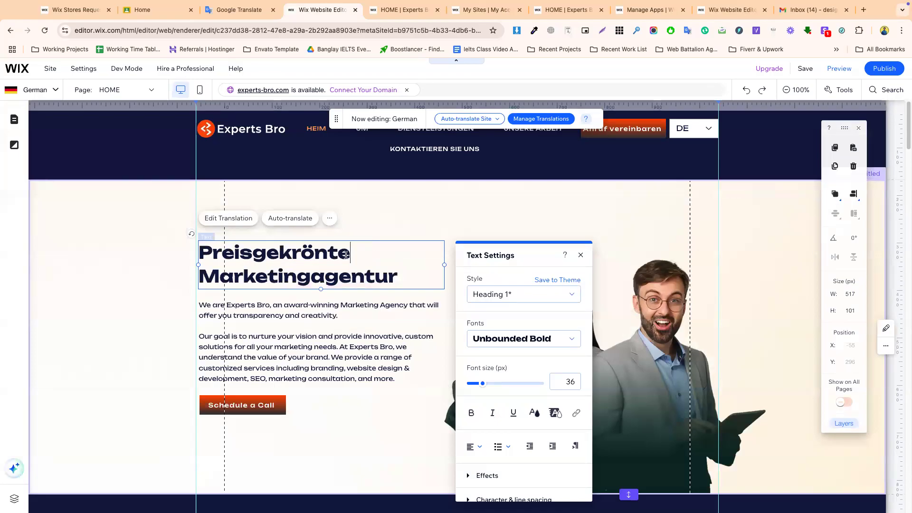
- Colour the words 'krönte' and 'Marketing' in the heading with the orange theme colour
drag(348, 255, 279, 255)
click(531, 417)
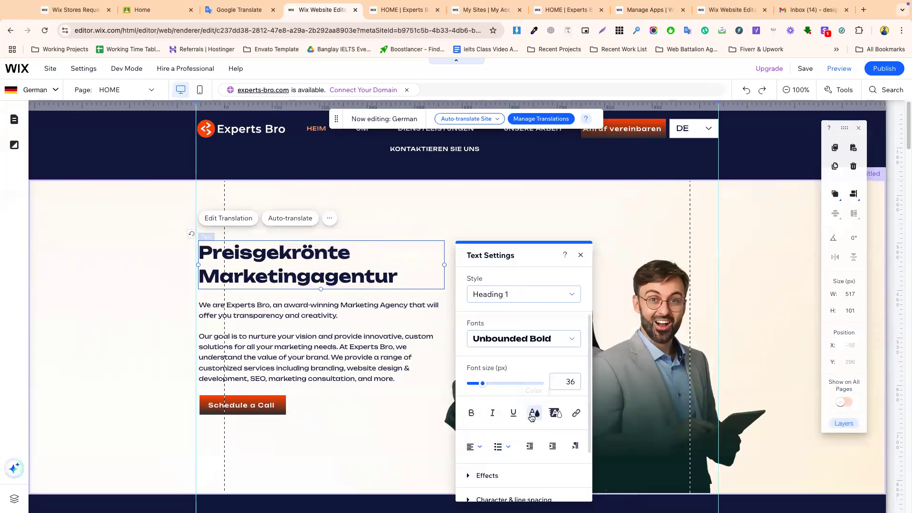
click(521, 333)
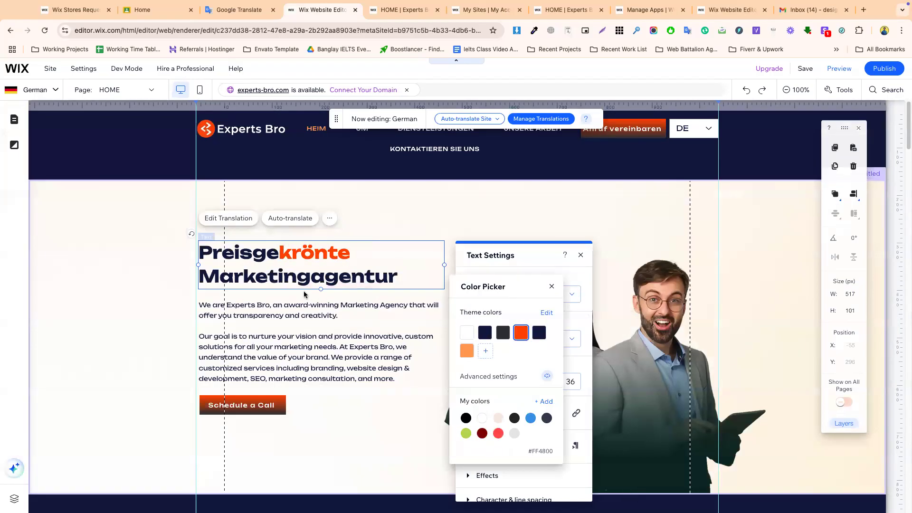
click(303, 291)
click(306, 279)
drag(307, 282, 199, 279)
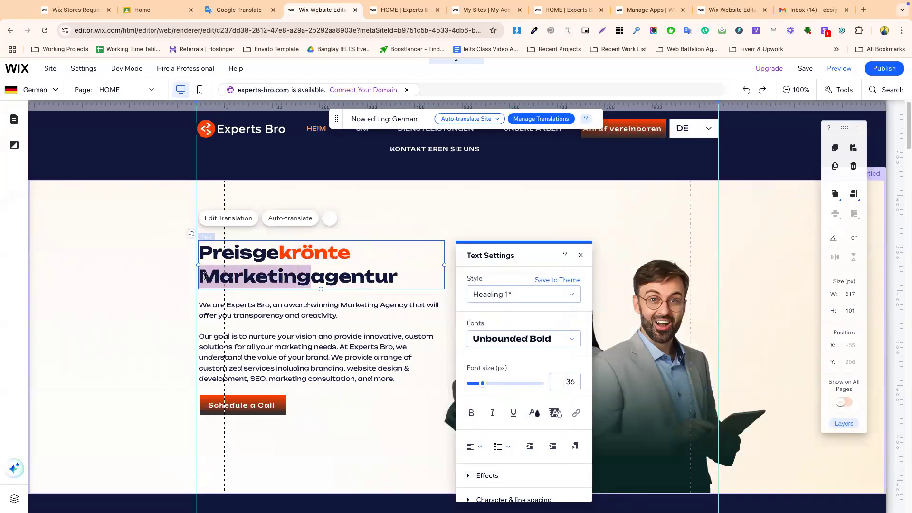
click(531, 410)
click(521, 332)
click(248, 304)
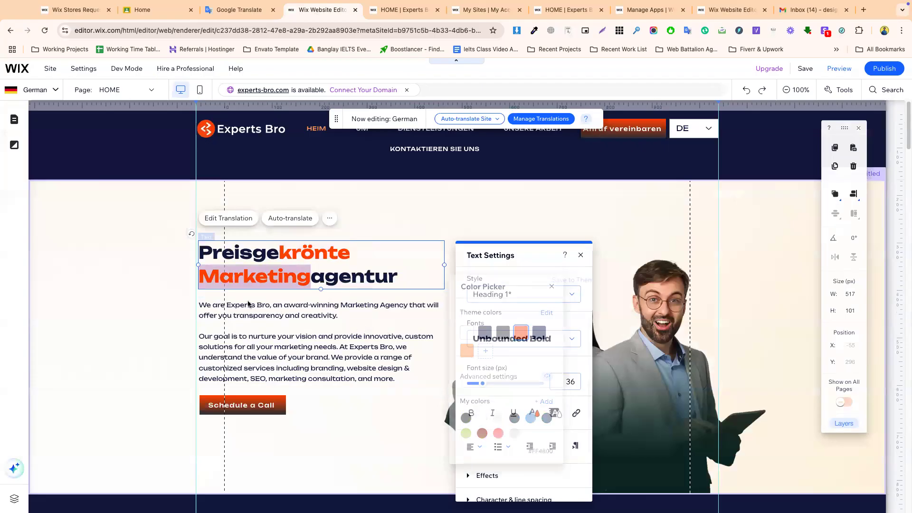
double_click(273, 325)
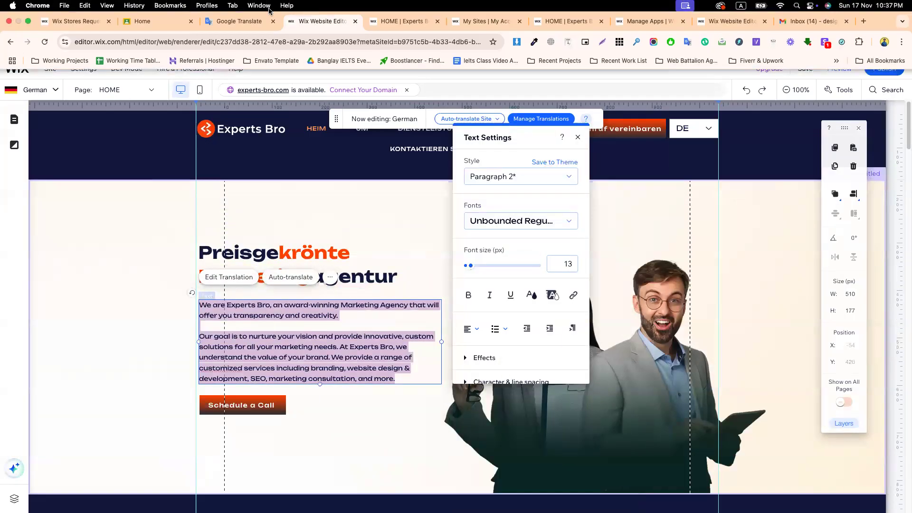
- Replace the hero paragraph with its German translation, starting 'Wir sind Experts Bro'
click(239, 9)
triple_click(207, 149)
key(ctrl+v)
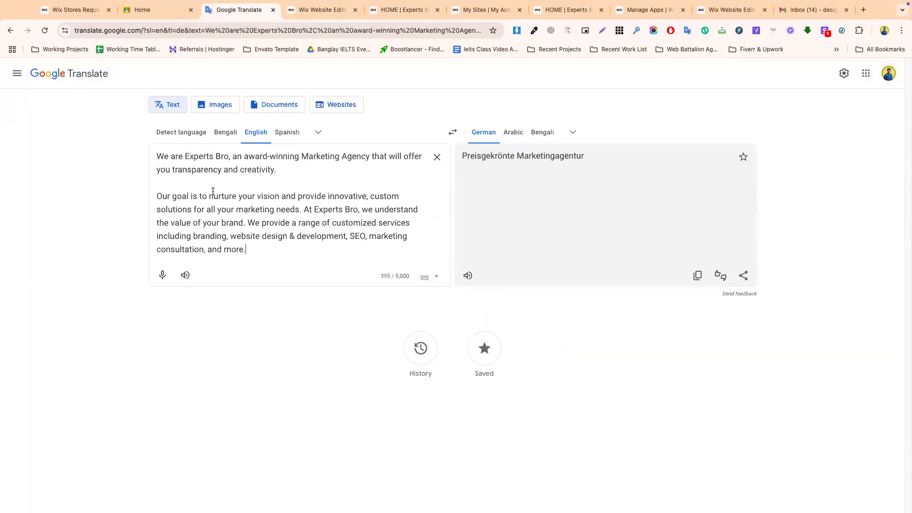
click(698, 288)
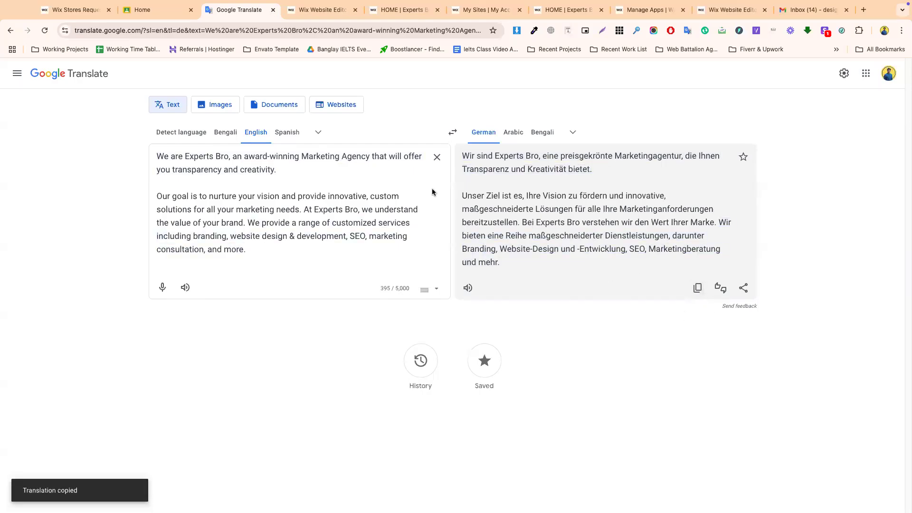
click(319, 10)
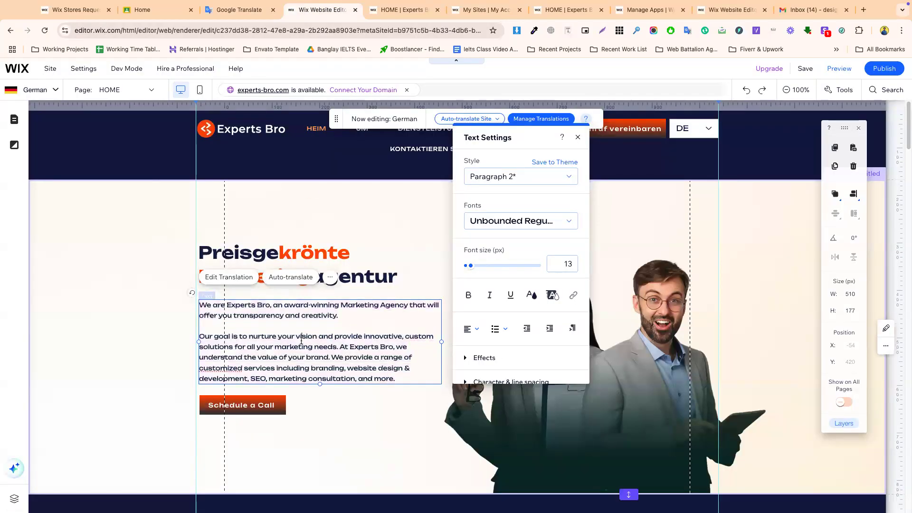
key(ctrl+v)
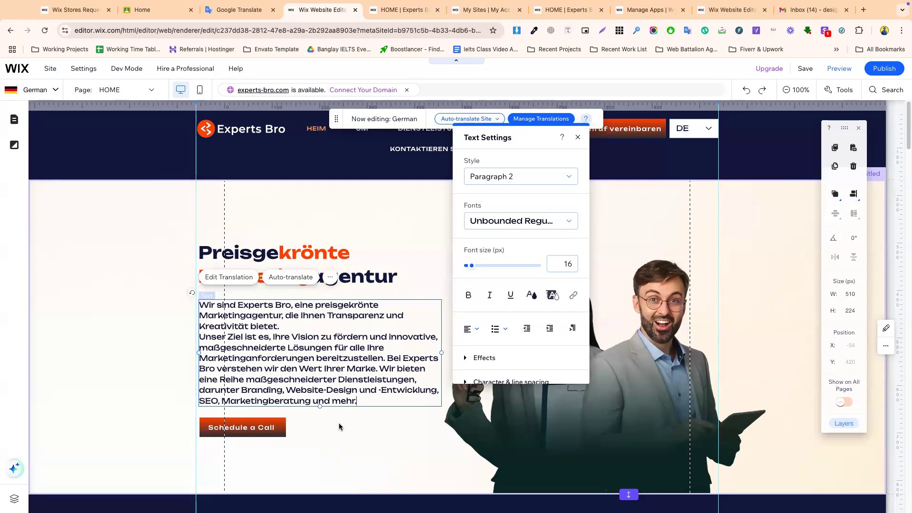
click(326, 414)
- Set the German paragraph's font size to 14 px
double_click(292, 363)
click(564, 285)
text(15)
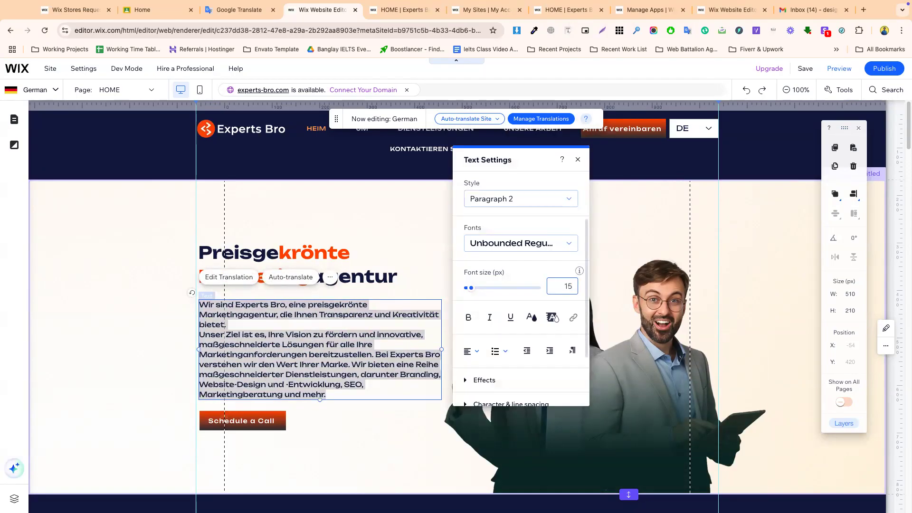
key(Down)
click(334, 391)
click(273, 361)
- Insert a line break after the first sentence ending 'bietet.'
scroll(312, 408, down, 2)
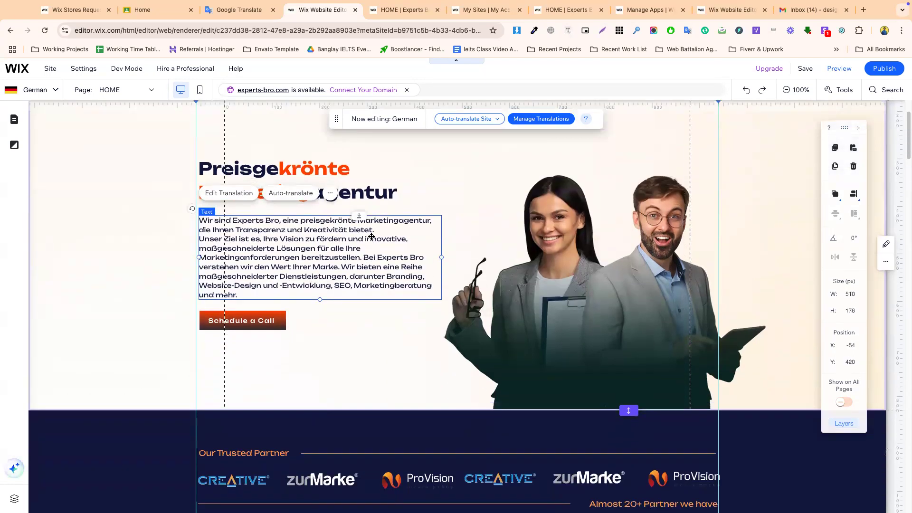
double_click(371, 230)
click(382, 230)
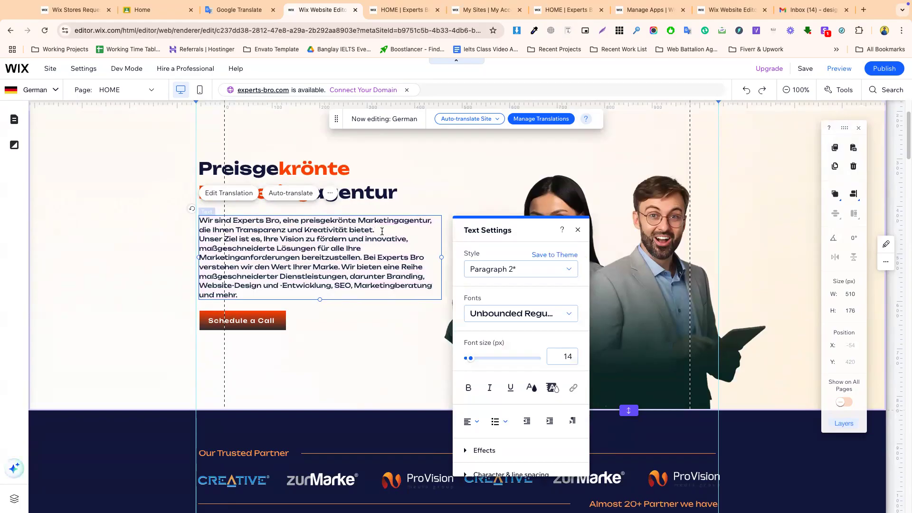
key(Return)
- Set the hero button's translated label to 'Anruf vereinbaren' via Google Translate
click(343, 334)
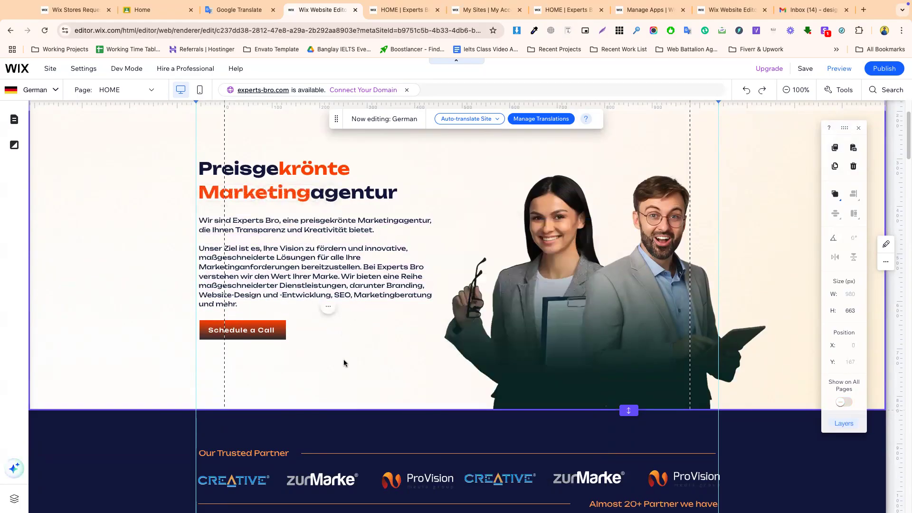
click(268, 338)
click(230, 297)
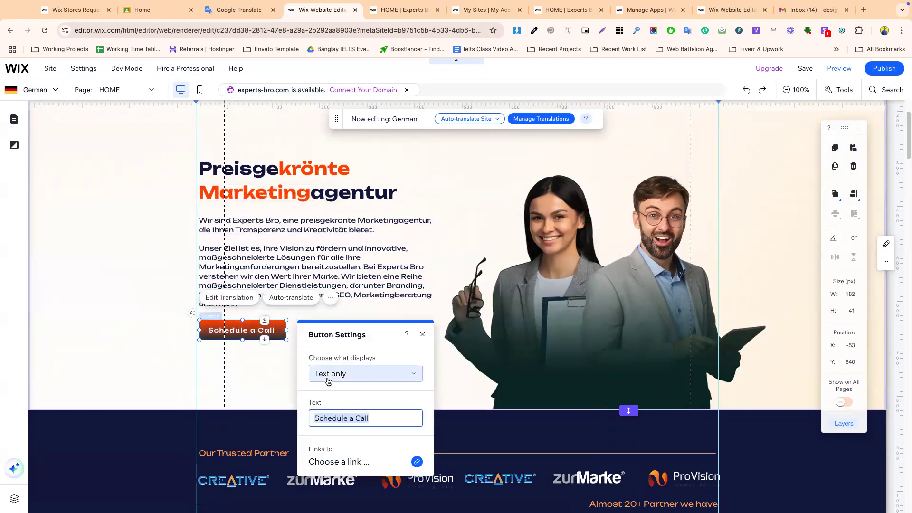
click(237, 10)
key(super+a)
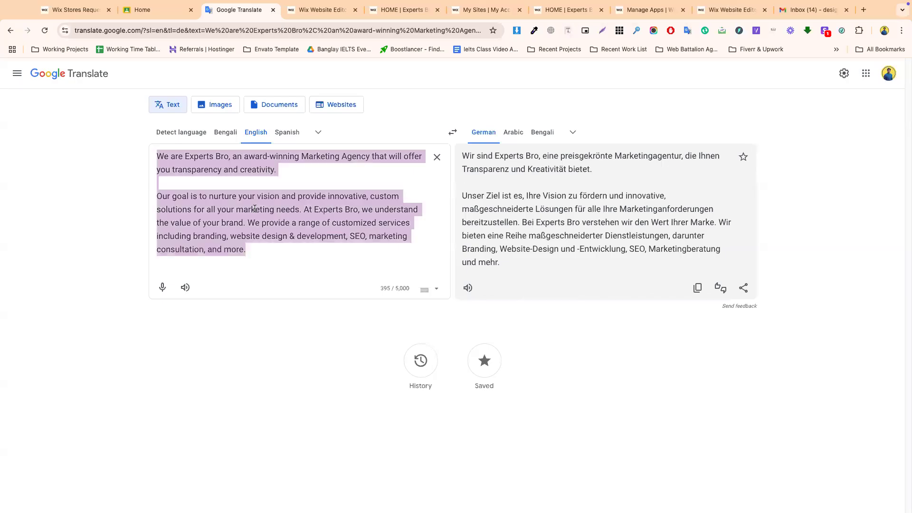
key(super+v)
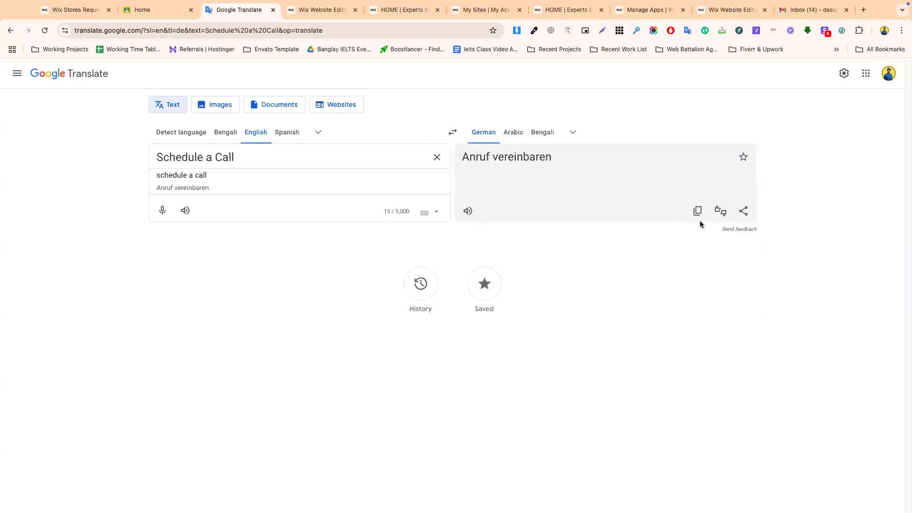
click(696, 211)
click(313, 9)
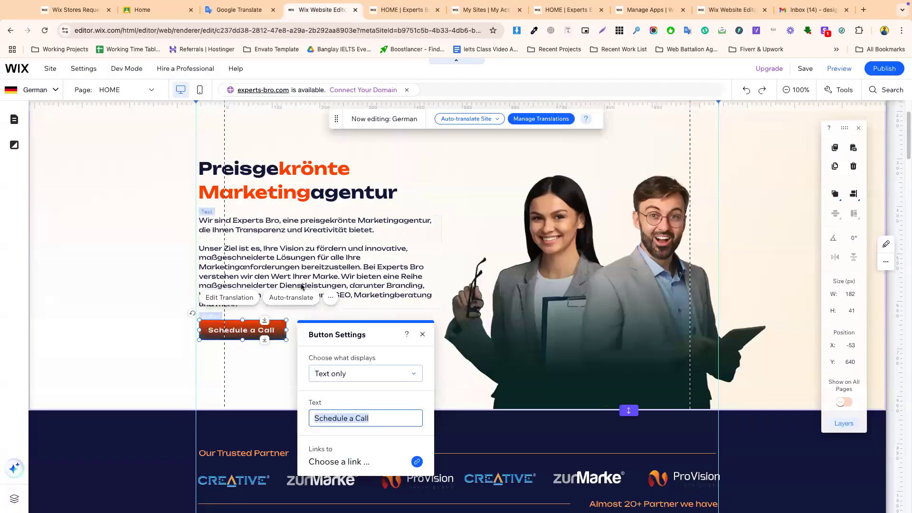
key(super+v)
click(266, 368)
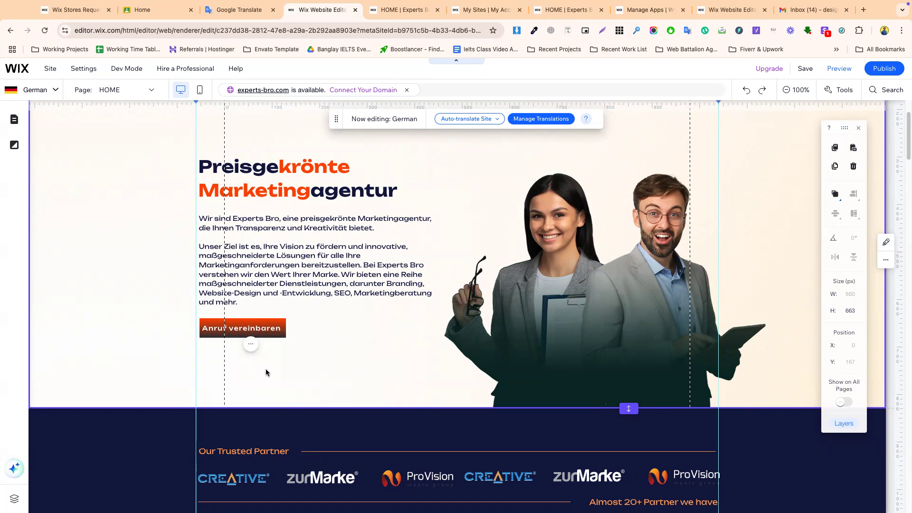
- Select the hero heading, paragraph and button together, then clear the selection
drag(266, 369, 300, 4)
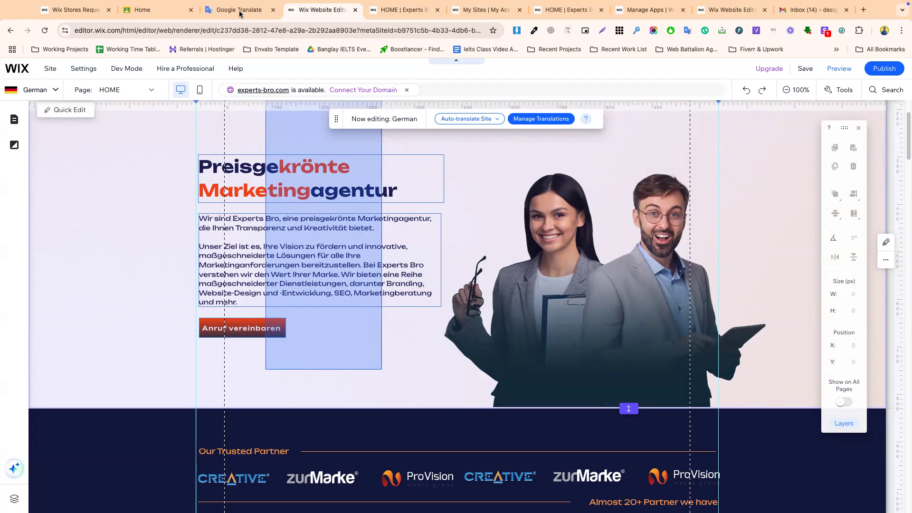
drag(240, 13, 242, 162)
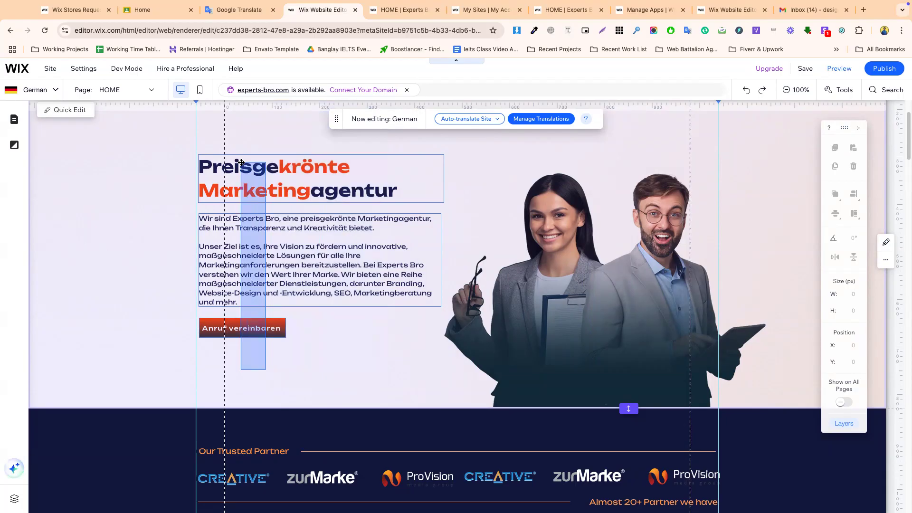
drag(241, 162, 242, 165)
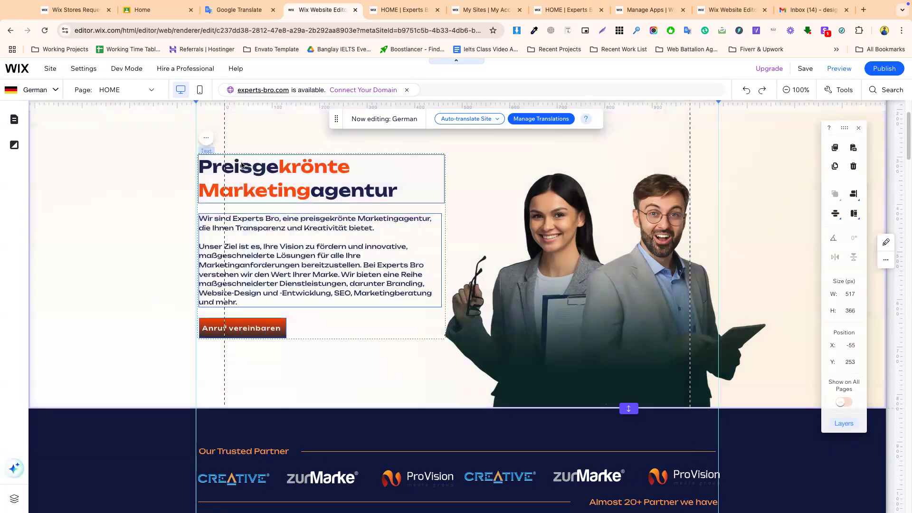
click(100, 218)
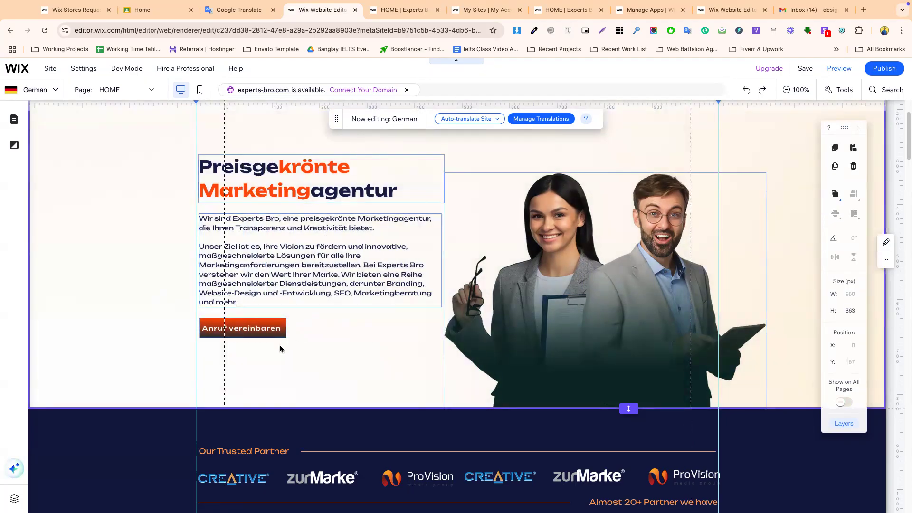
- Review the German page's Your Digital Future, stats and portfolio sections
scroll(280, 349, down, 4)
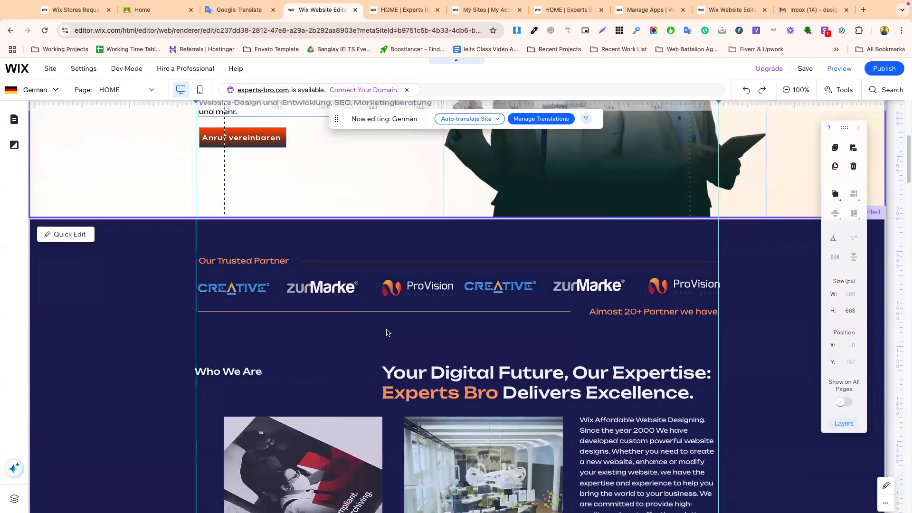
click(33, 90)
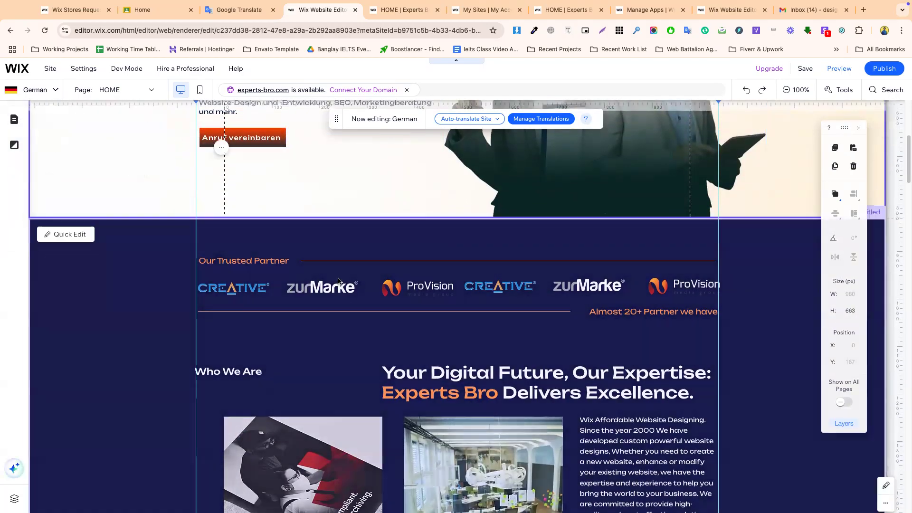
scroll(339, 286, down, 4)
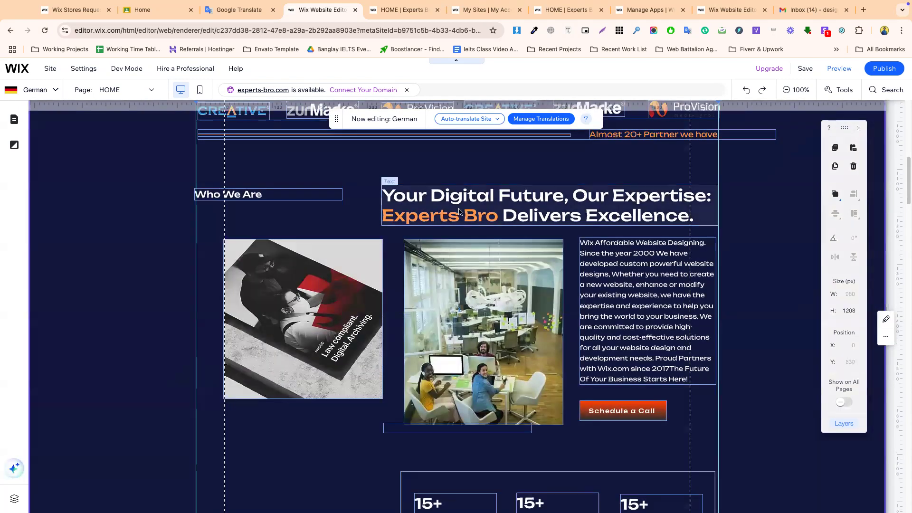
click(488, 219)
click(603, 283)
click(633, 408)
scroll(631, 418, down, 4)
click(469, 336)
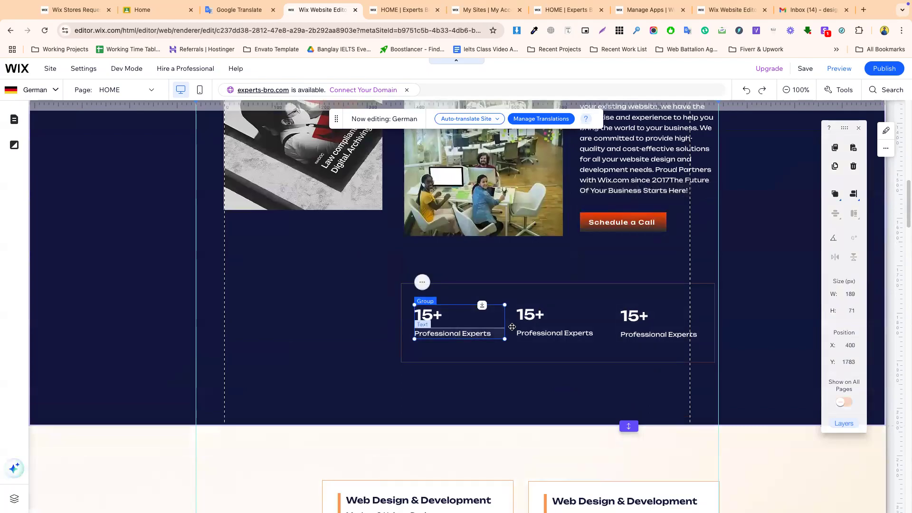
scroll(571, 326, down, 8)
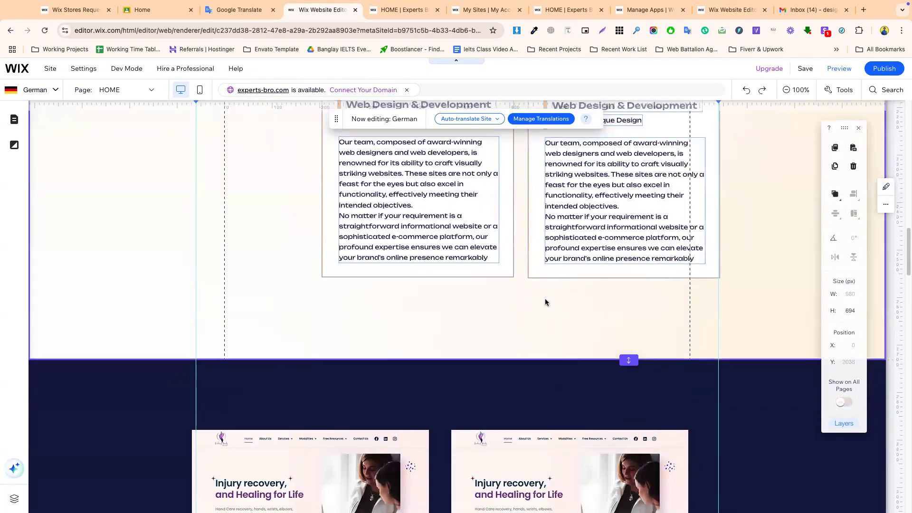
scroll(545, 300, down, 5)
click(546, 301)
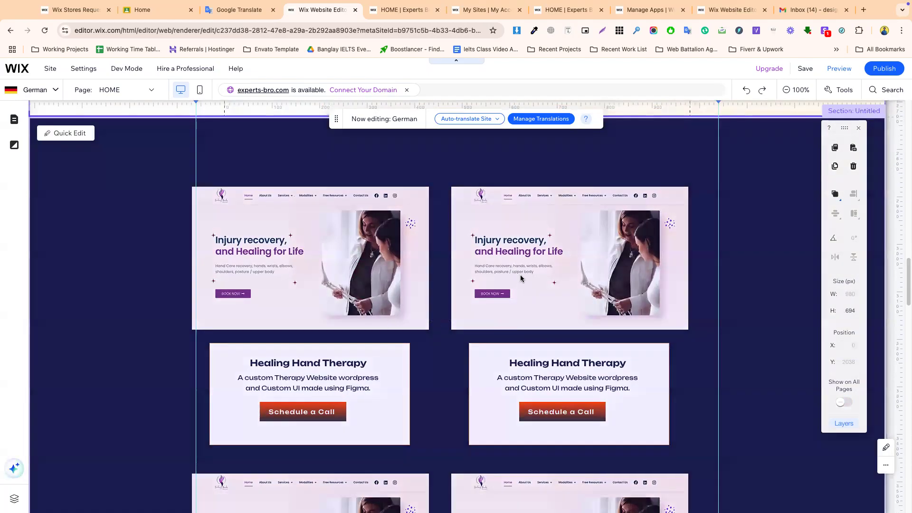
- Scroll back up and leave the editor for the My Sites account page
scroll(516, 318, down, 4)
scroll(515, 318, down, 15)
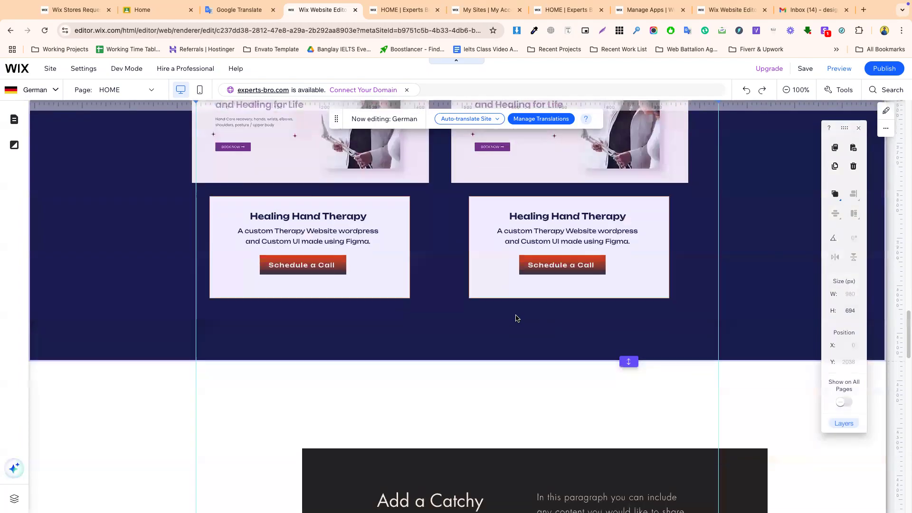
scroll(517, 318, up, 5)
scroll(516, 318, up, 10)
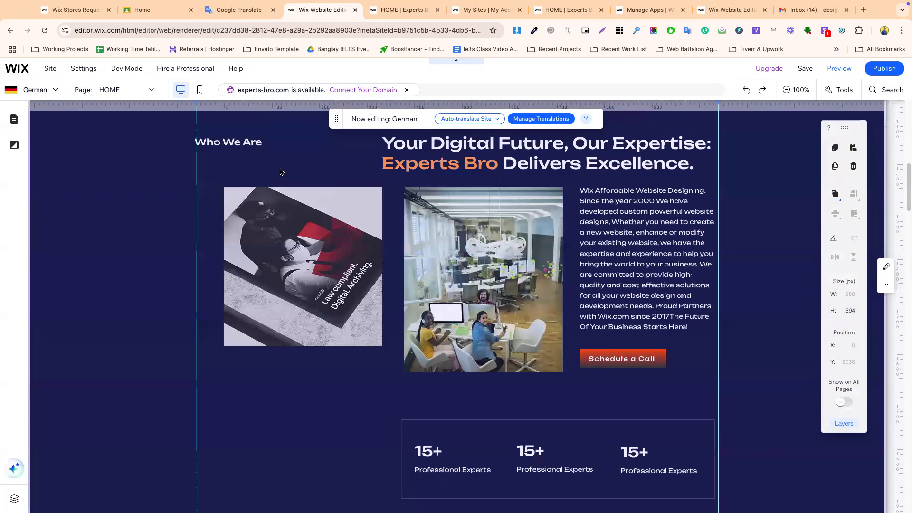
click(393, 10)
click(476, 10)
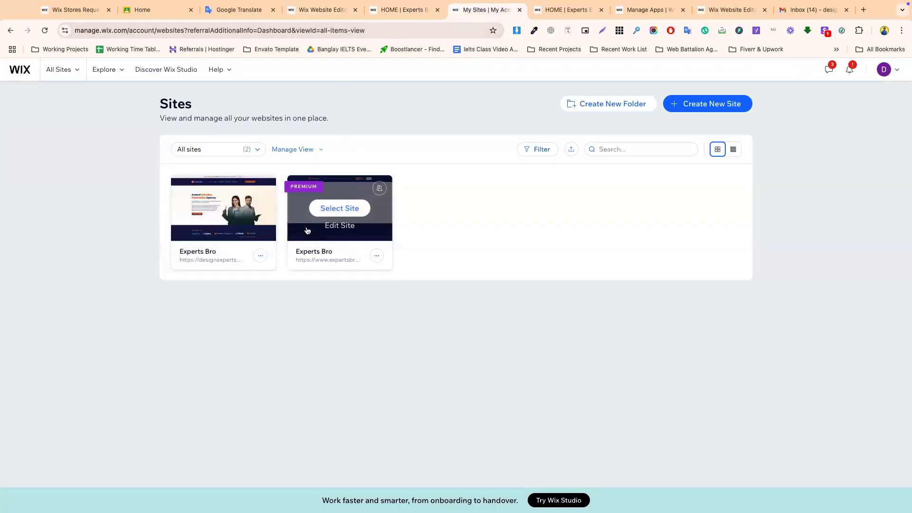
- Open the second Experts Bro site, then Wix Multilingual's Site Languages page from Manage Apps
click(308, 231)
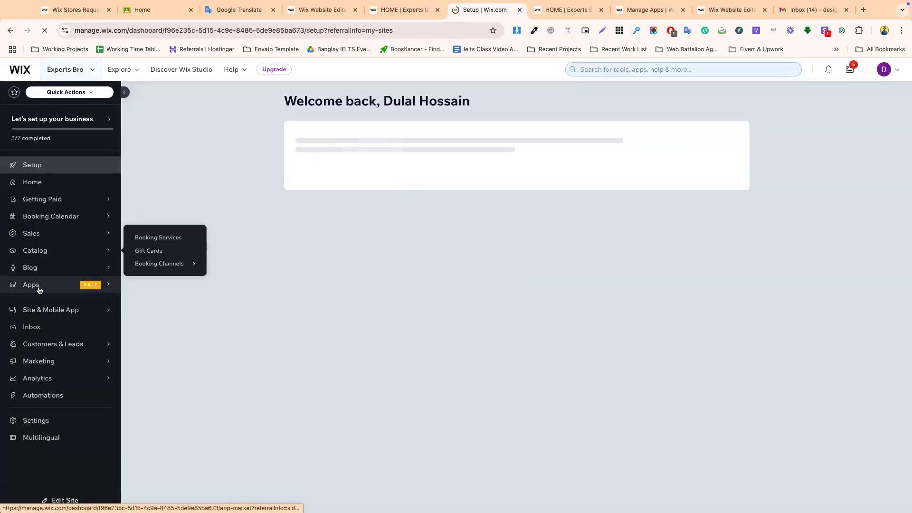
mouse_move(37, 289)
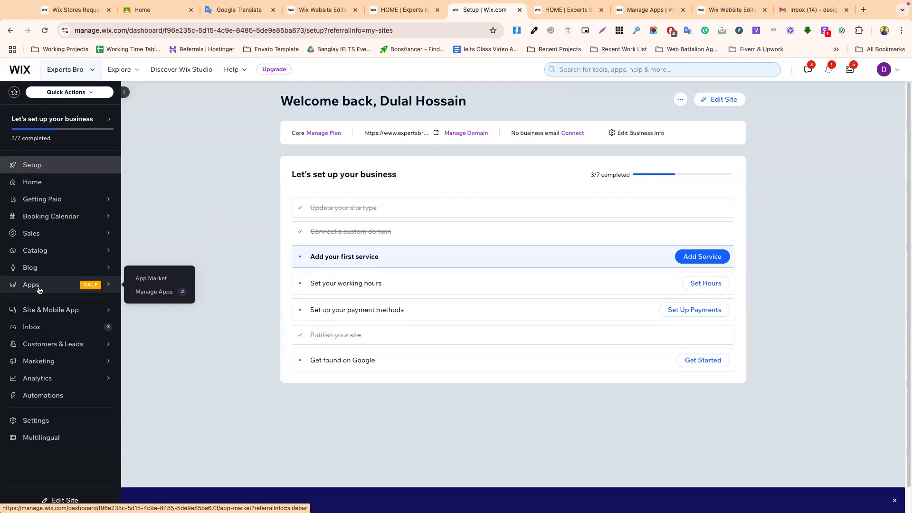
click(161, 293)
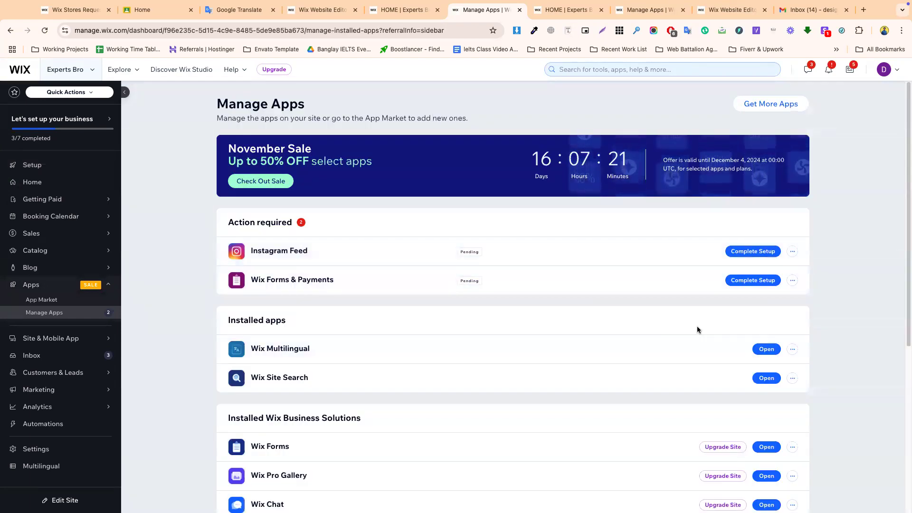
click(764, 350)
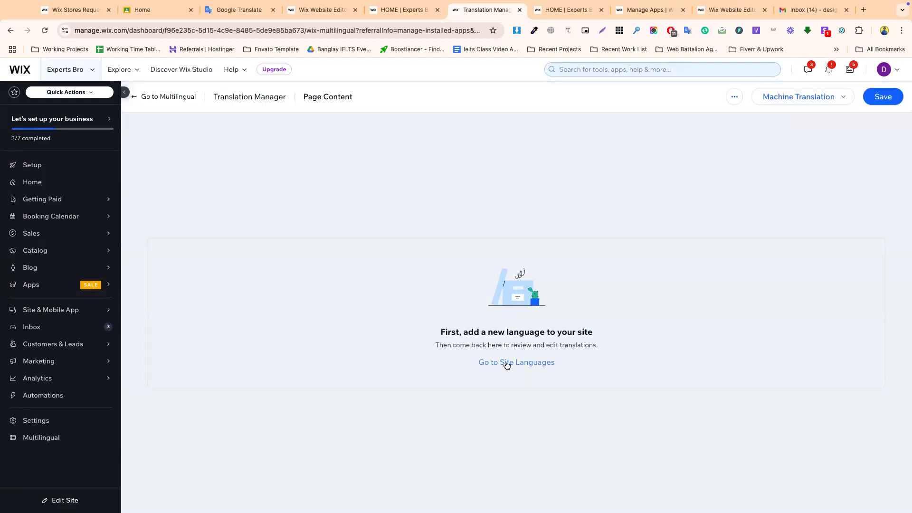
click(506, 363)
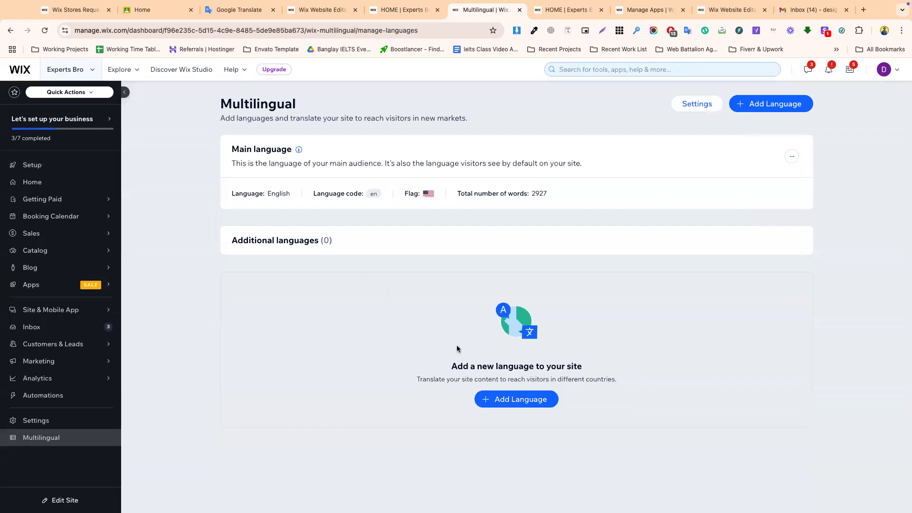
- Add Arabic with the United Arab Emirates flag, visible right away, as a site language
click(522, 398)
click(354, 231)
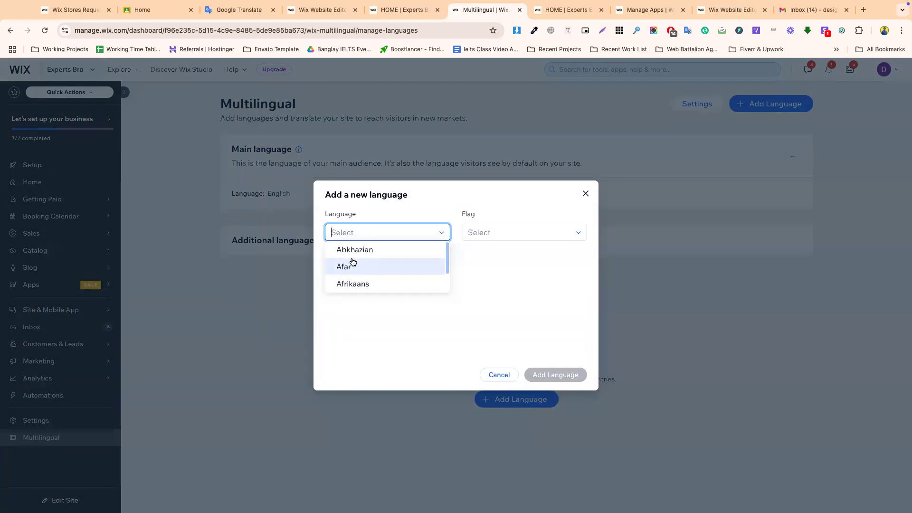
click(342, 232)
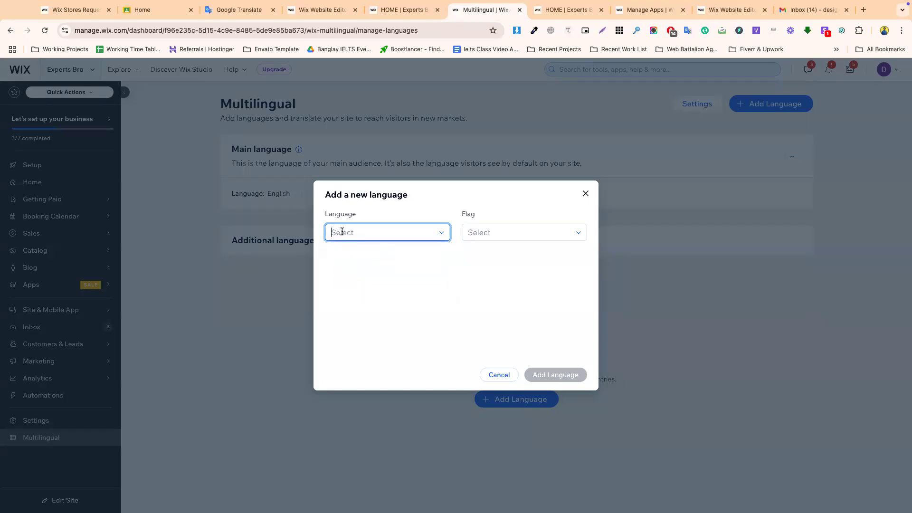
text(aa)
key(BackSpace)
text(rab)
click(367, 257)
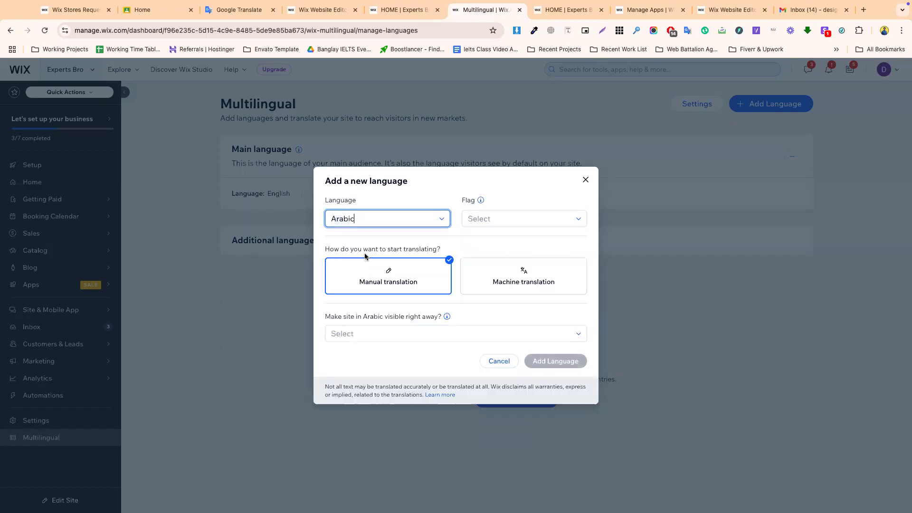
click(495, 218)
click(505, 264)
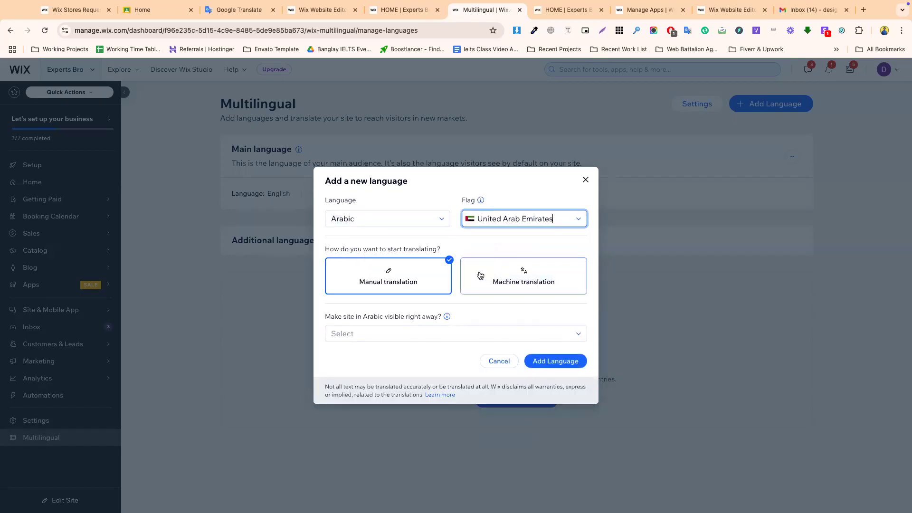
click(424, 331)
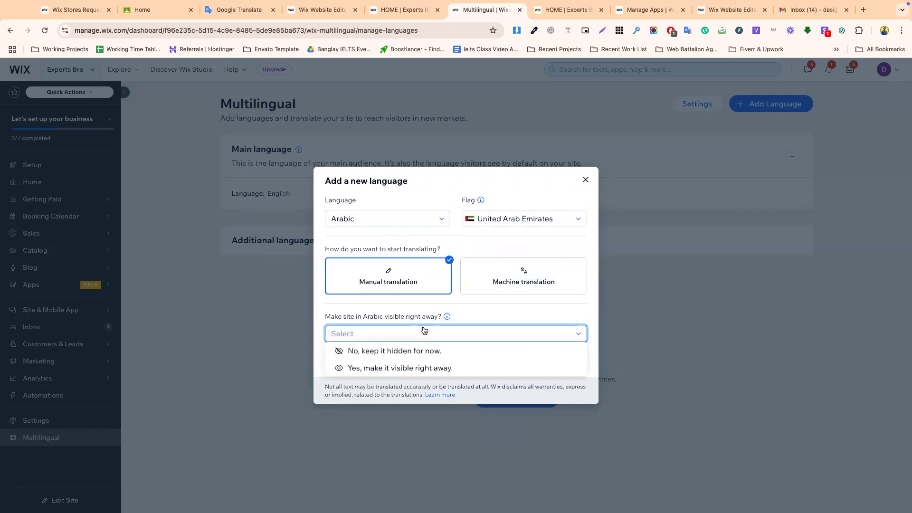
click(401, 368)
click(545, 360)
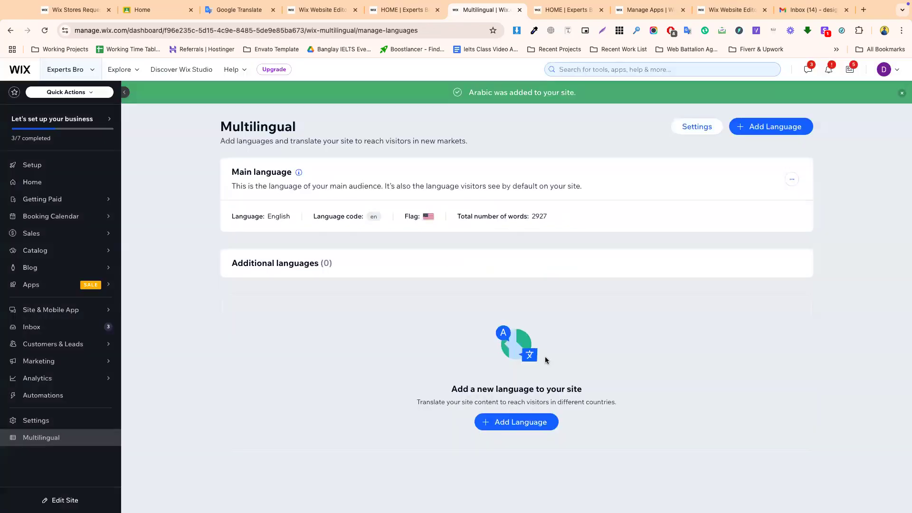
click(756, 128)
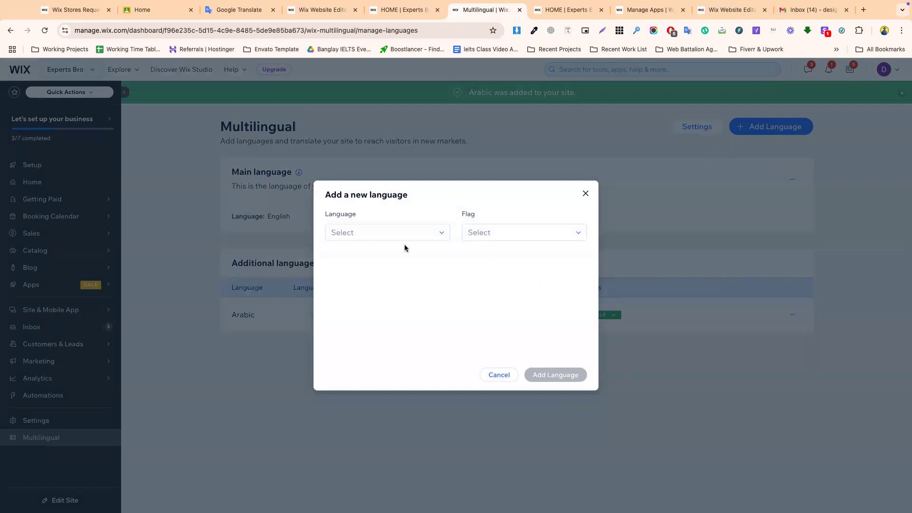
- Add German with the Germany flag, set visible right away, alongside Arabic
click(382, 233)
text(germa)
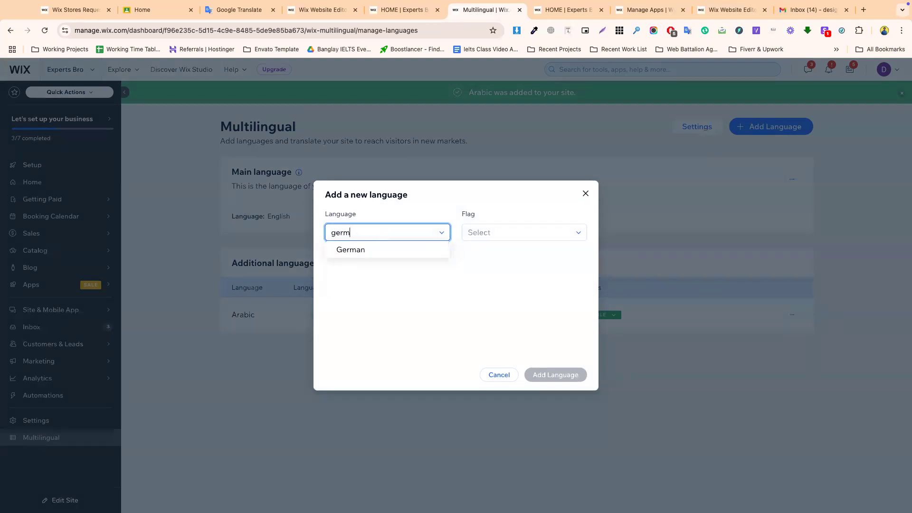
click(371, 248)
click(480, 221)
click(495, 235)
click(481, 336)
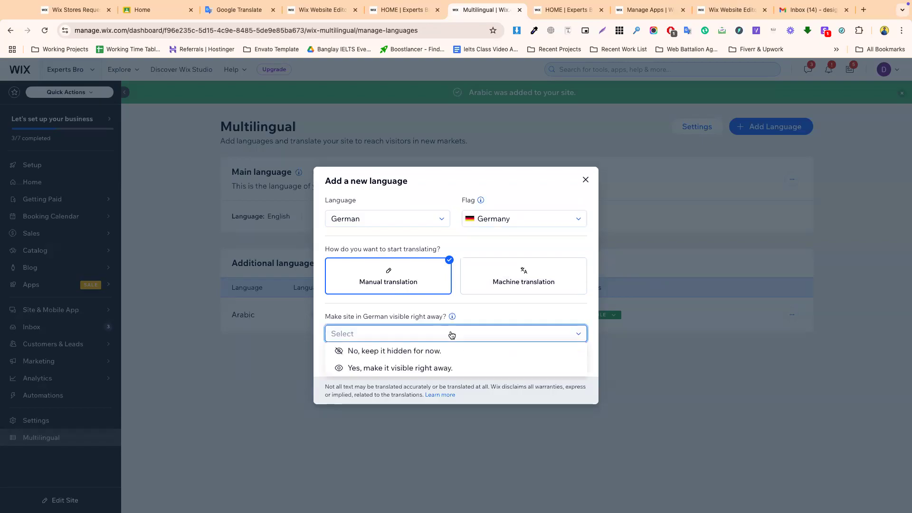
click(477, 368)
click(384, 337)
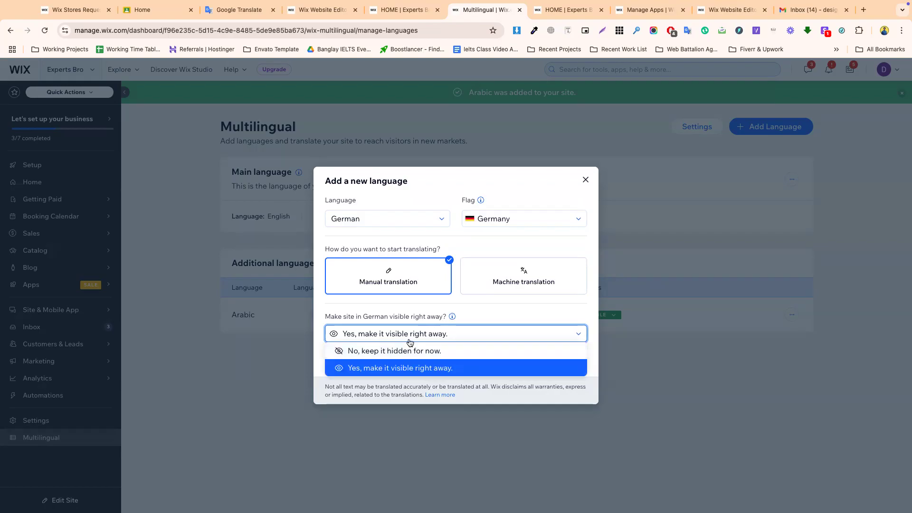
click(426, 311)
click(444, 331)
click(444, 331)
click(477, 314)
click(547, 360)
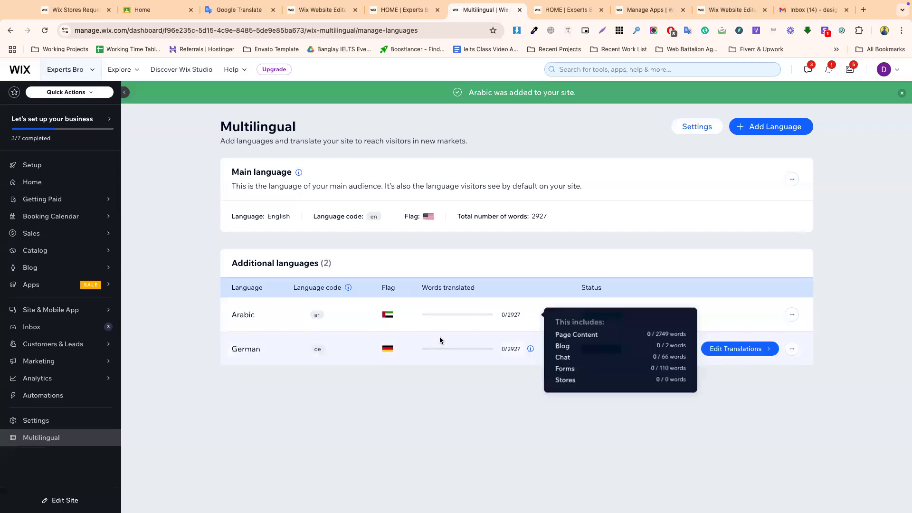
- Open the Experts Bro site in the editor from the dashboard and close the three leftover tabs
click(49, 183)
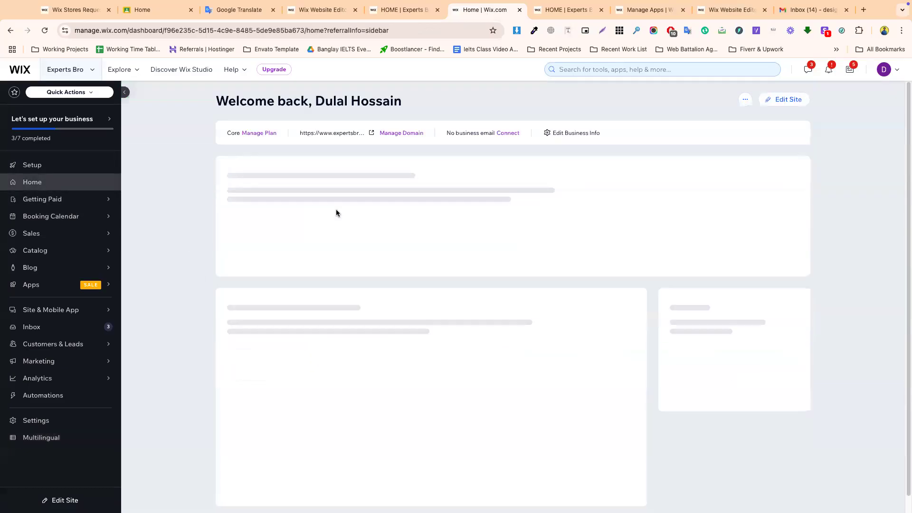
click(784, 100)
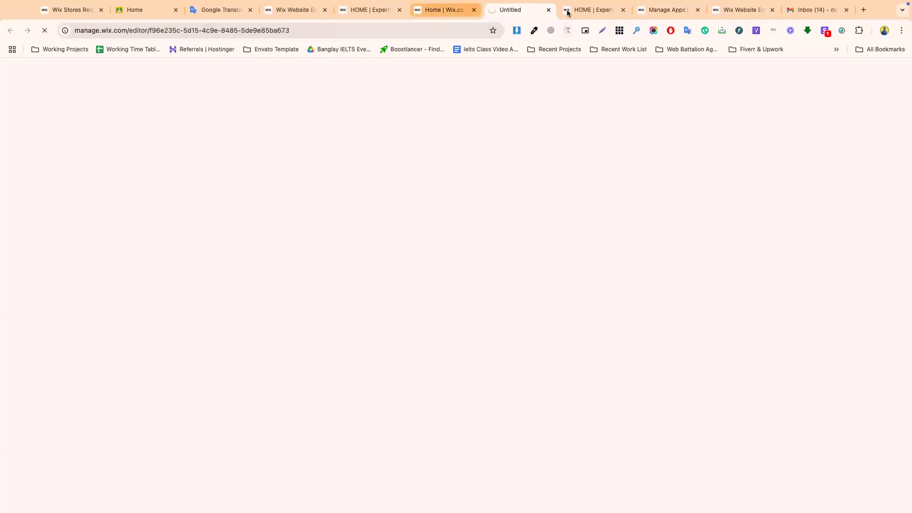
click(596, 9)
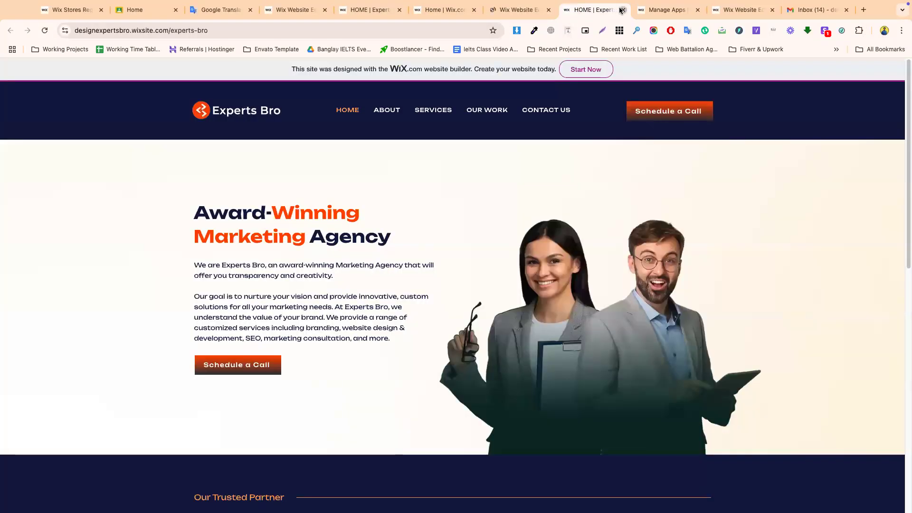
click(621, 10)
click(622, 10)
click(622, 10)
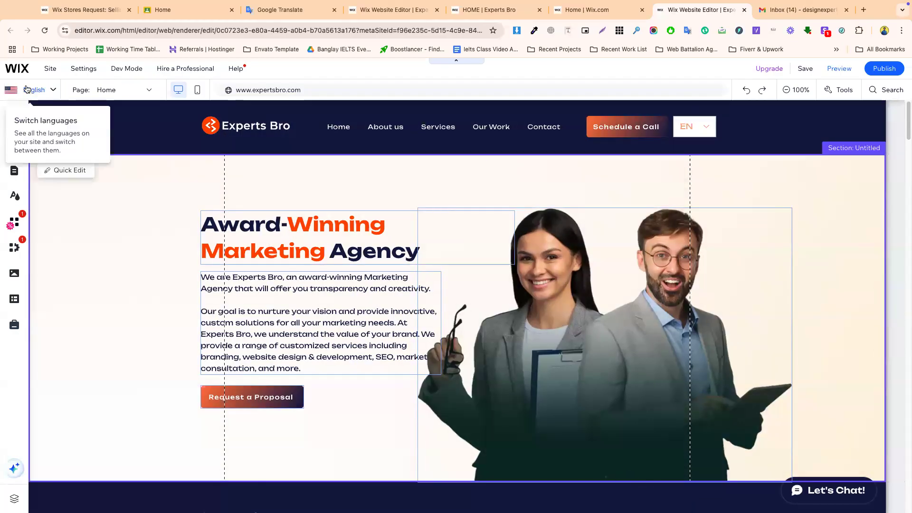
- Switch to the Contact page and open the contact form's settings
click(107, 90)
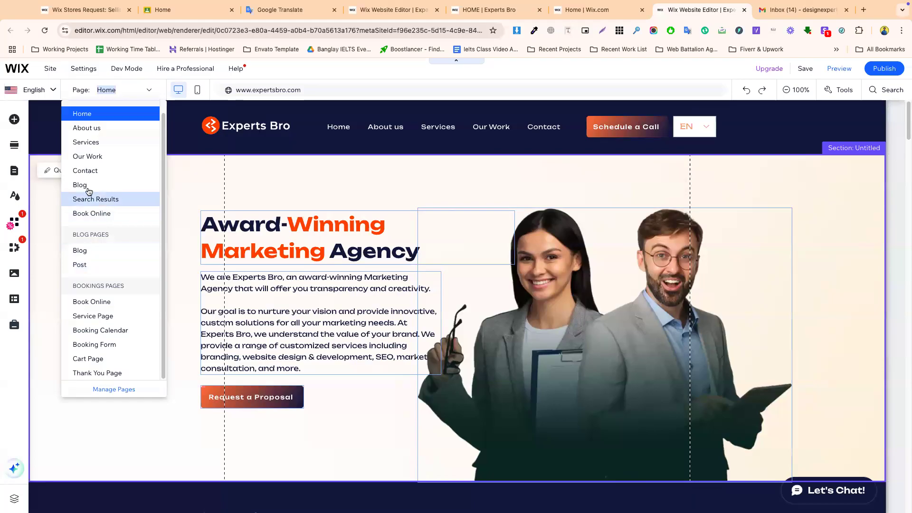
click(85, 172)
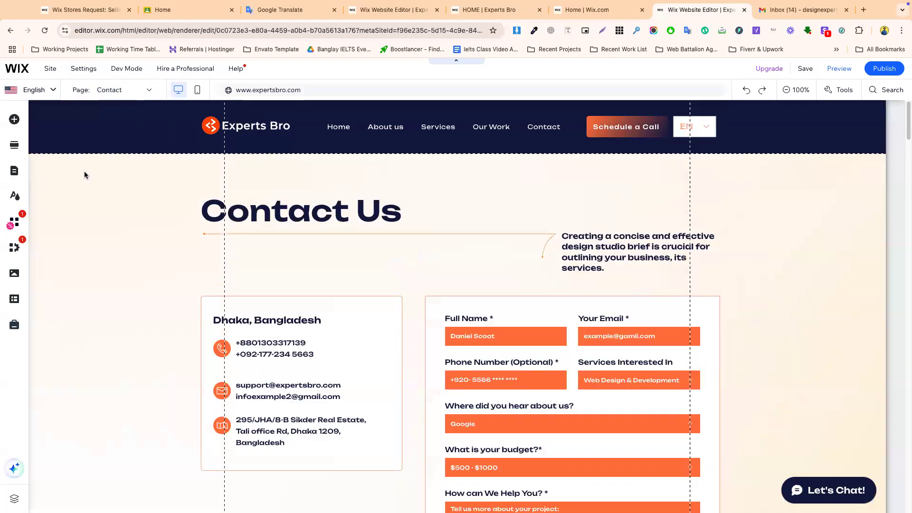
scroll(489, 357, down, 3)
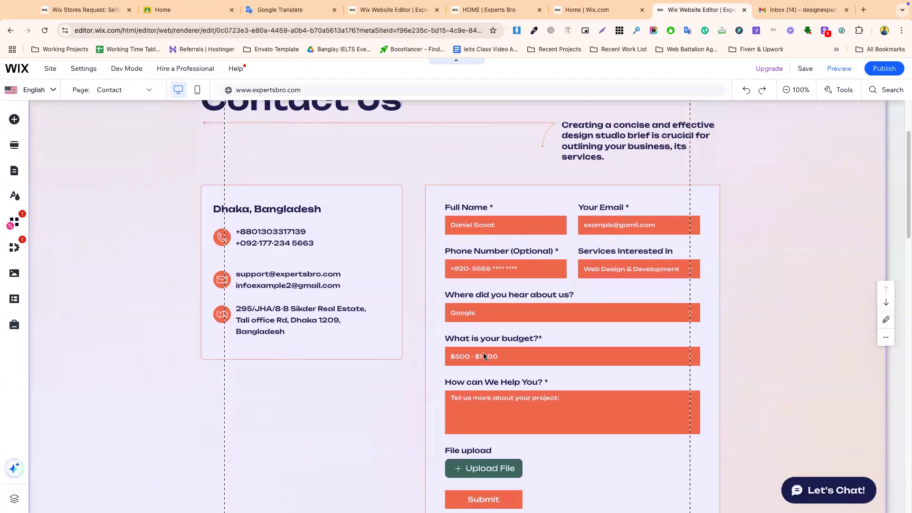
click(478, 238)
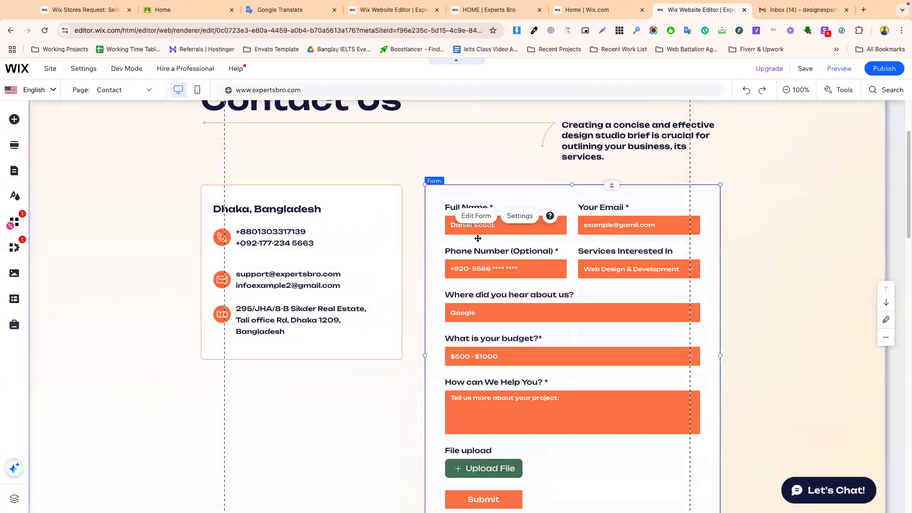
click(519, 216)
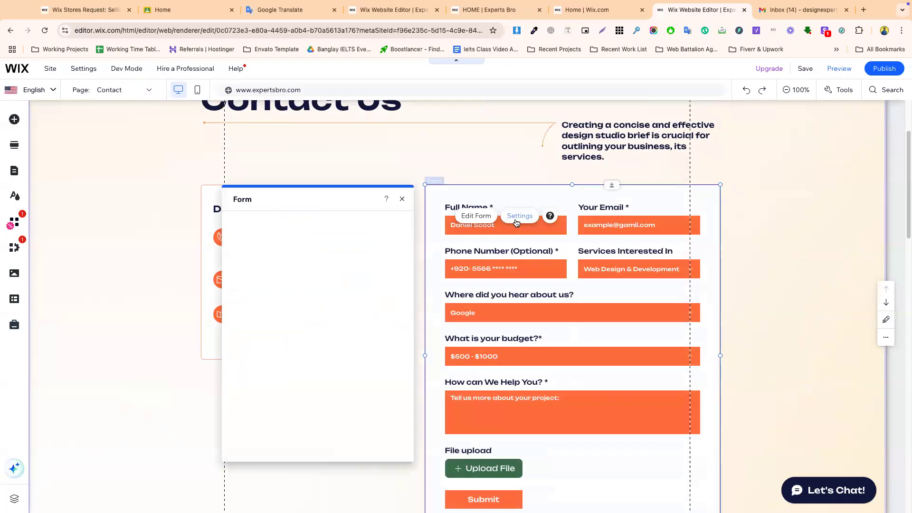
- Edit the Contact Form and scroll its Settings down to the English - United States regional format
click(475, 216)
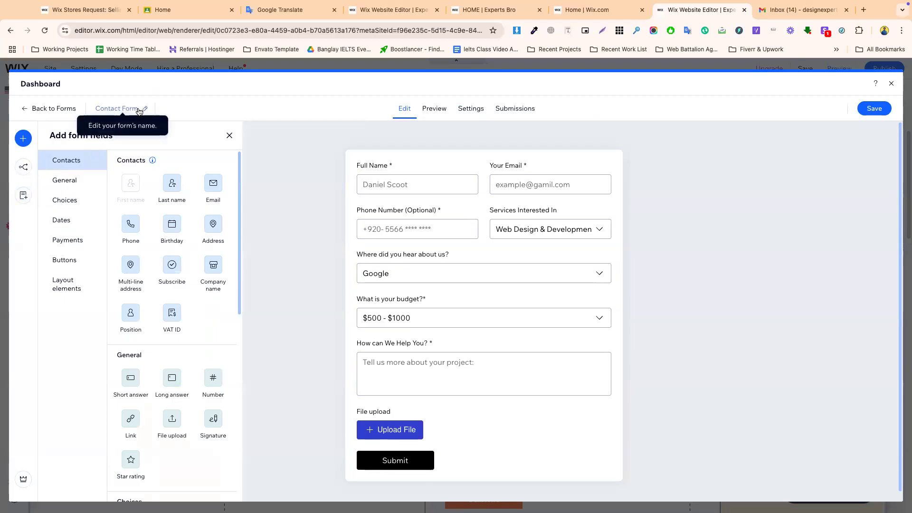
scroll(411, 282, down, 1)
scroll(405, 274, up, 1)
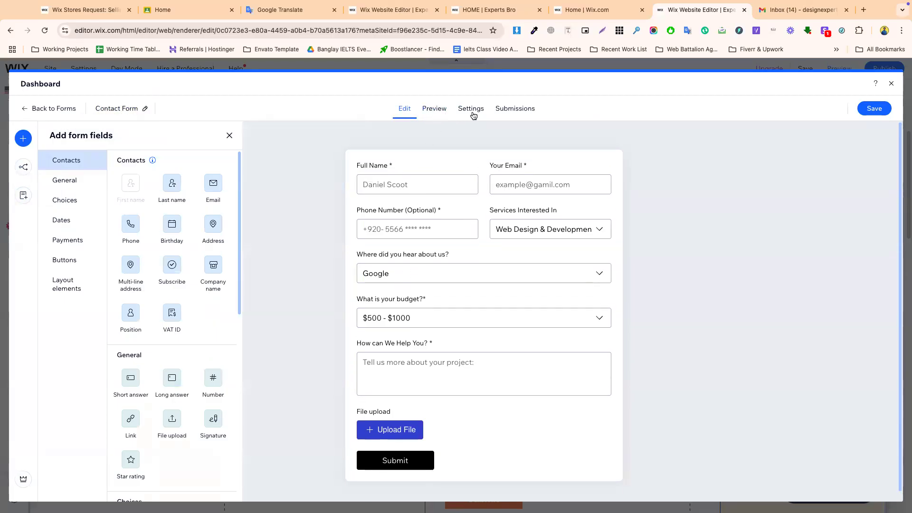
click(471, 110)
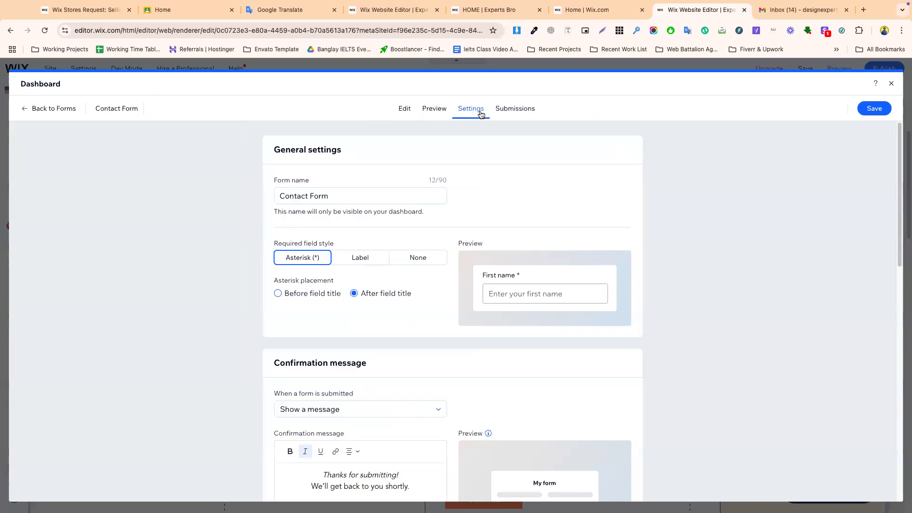
scroll(431, 196, down, 2)
scroll(431, 197, down, 10)
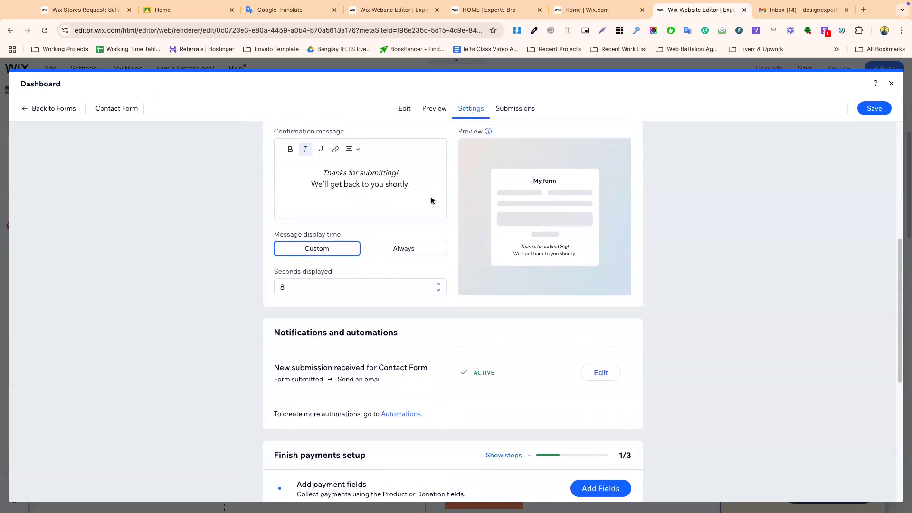
scroll(431, 196, down, 3)
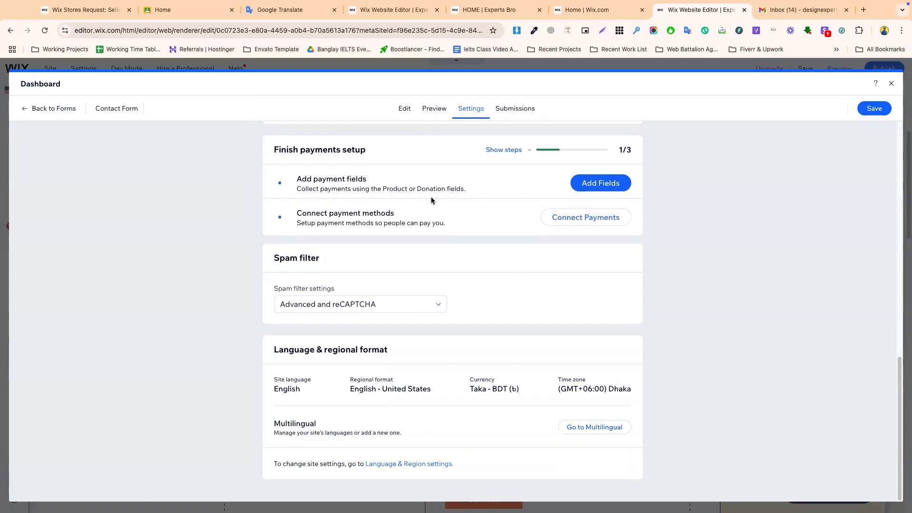
triple_click(379, 390)
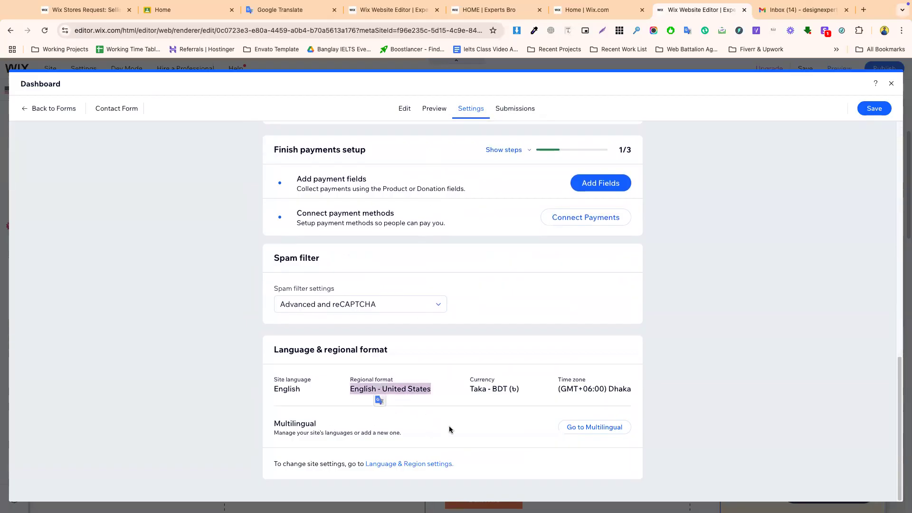
- Open the Arabic Translation Manager and browse the Blog, Business Info, Chat and Coupons sections
click(581, 428)
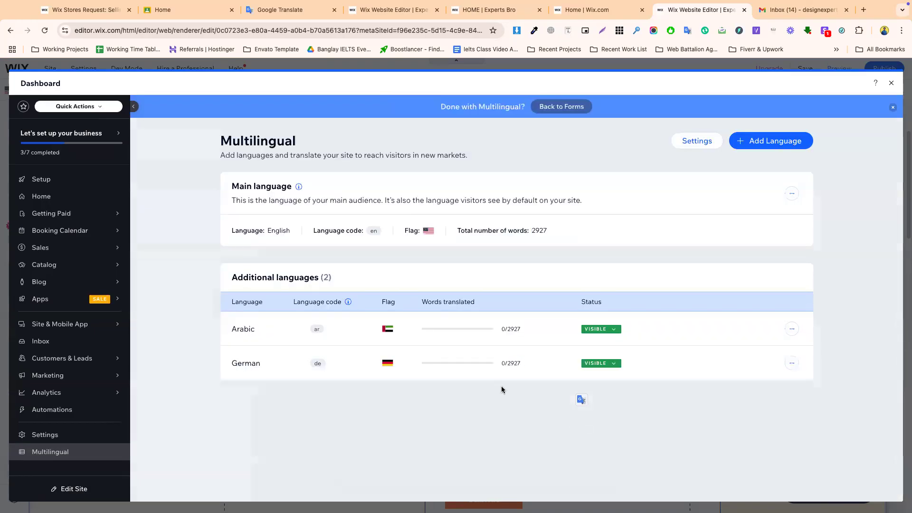
click(733, 329)
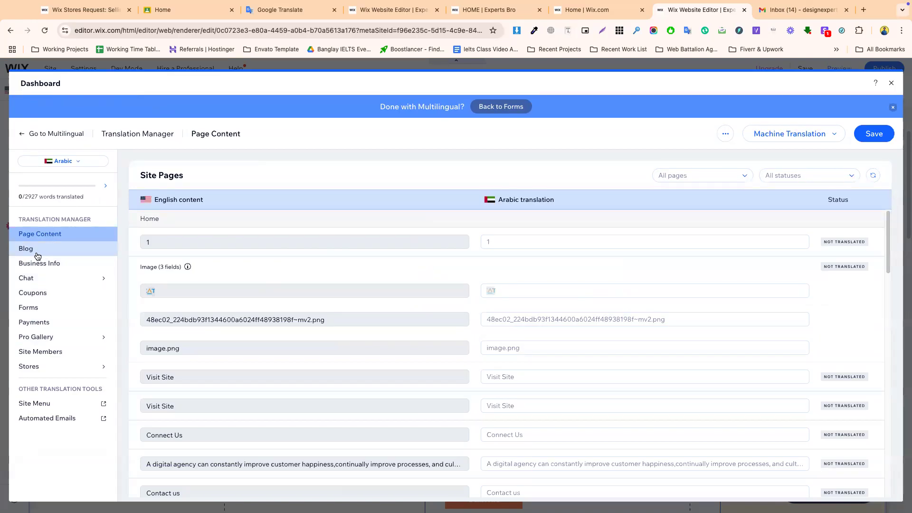
click(37, 256)
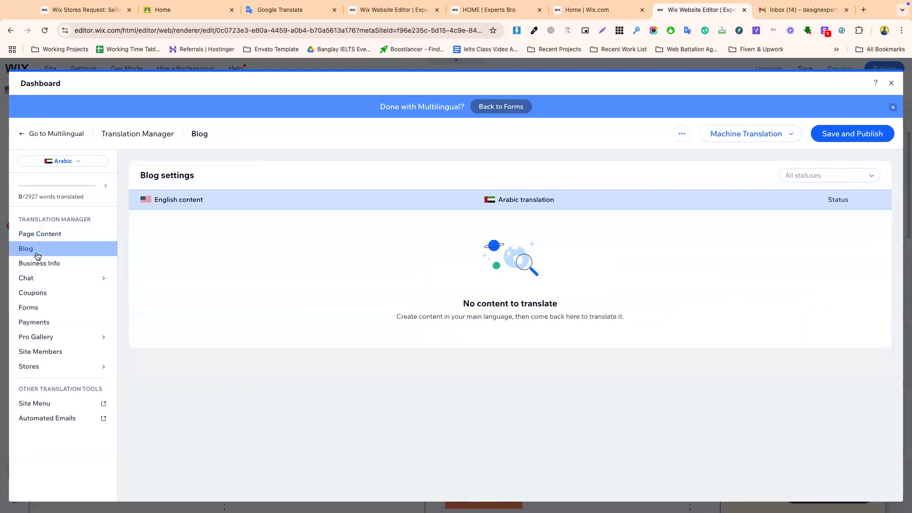
click(38, 266)
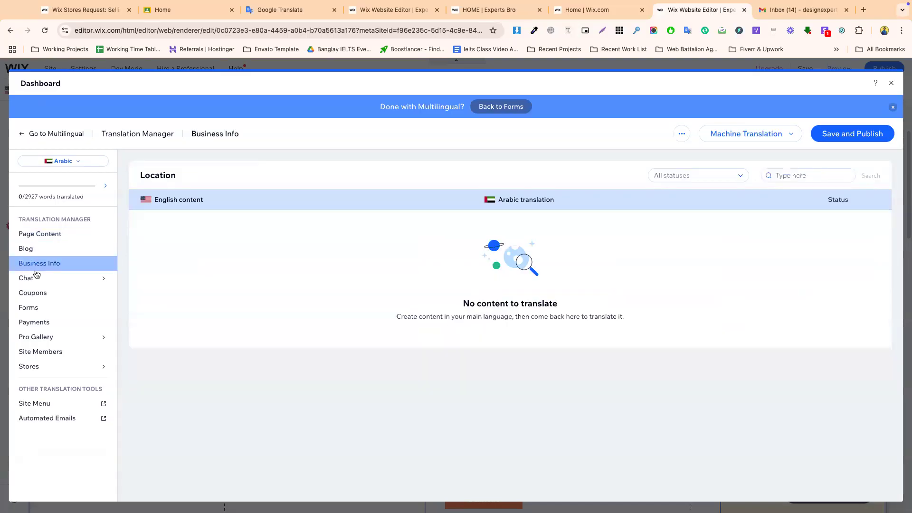
click(33, 278)
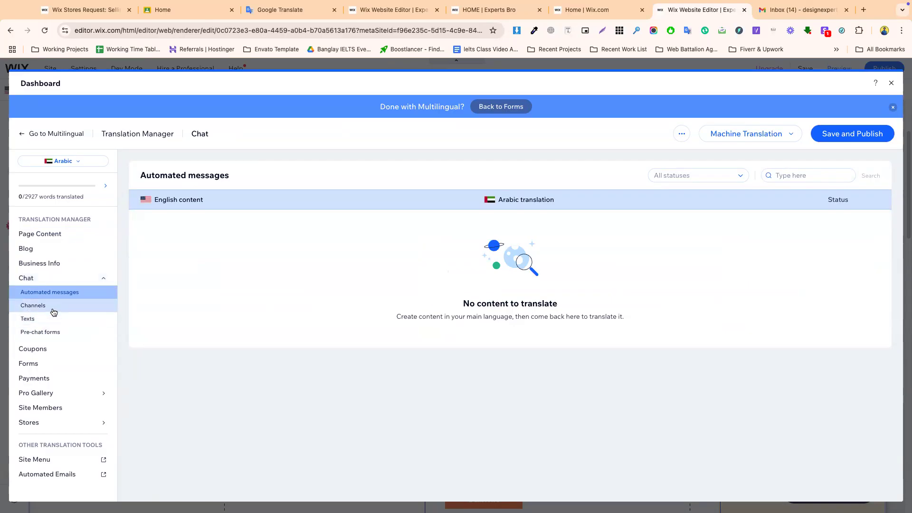
click(36, 351)
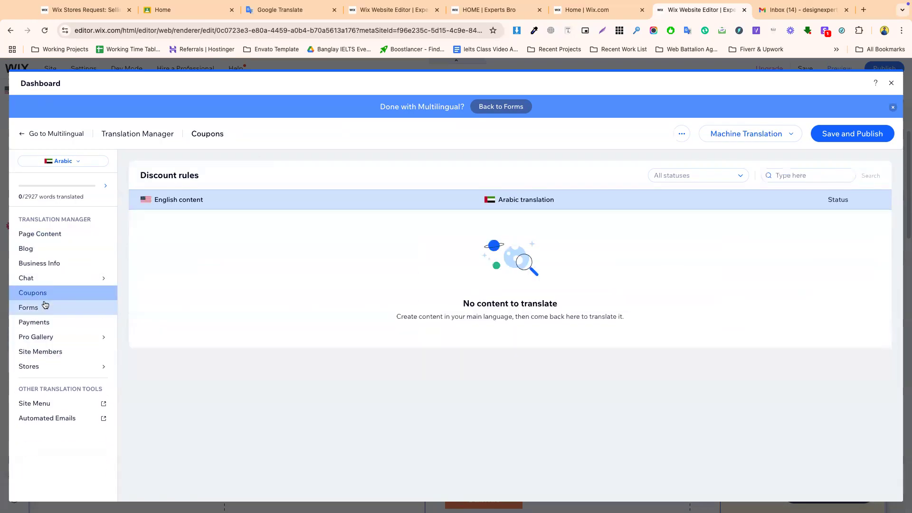
- Show the Forms strings and select the Your Email label for translation
click(47, 308)
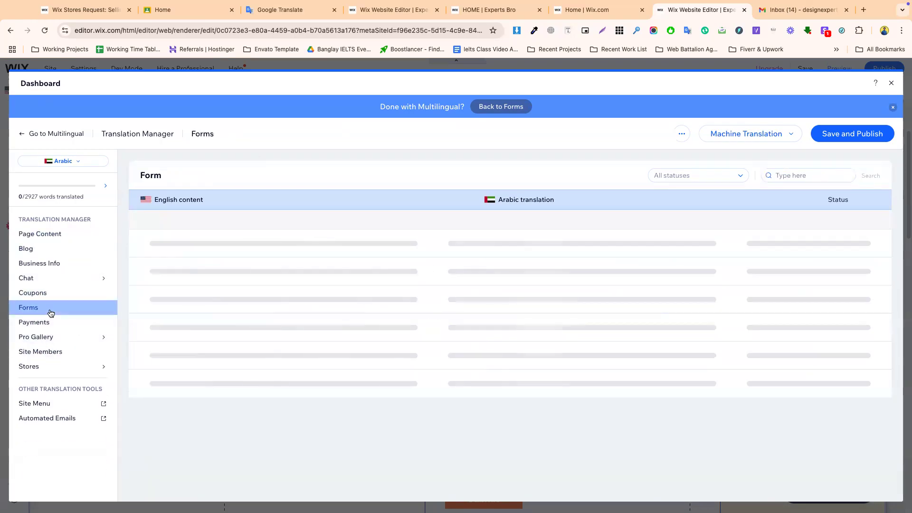
click(198, 244)
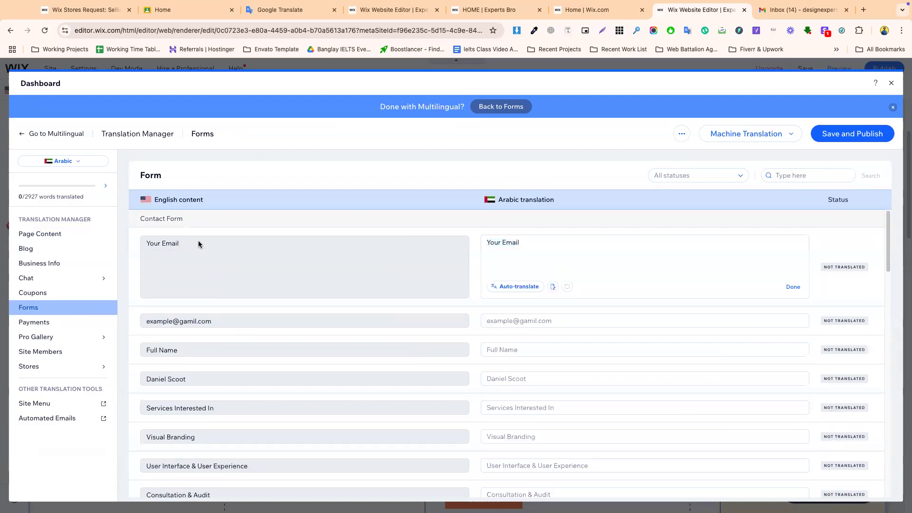
triple_click(182, 244)
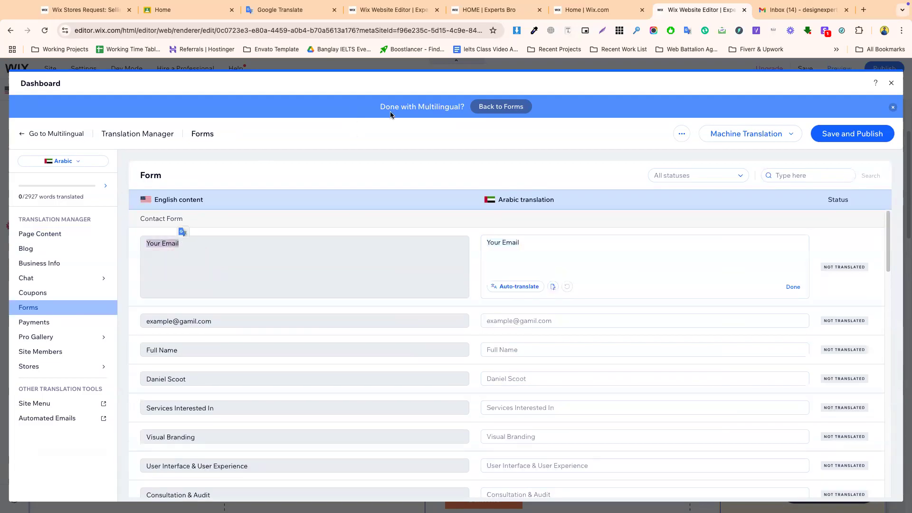
- Load expertsbro.com in Chrome and go to its Contact page
click(509, 8)
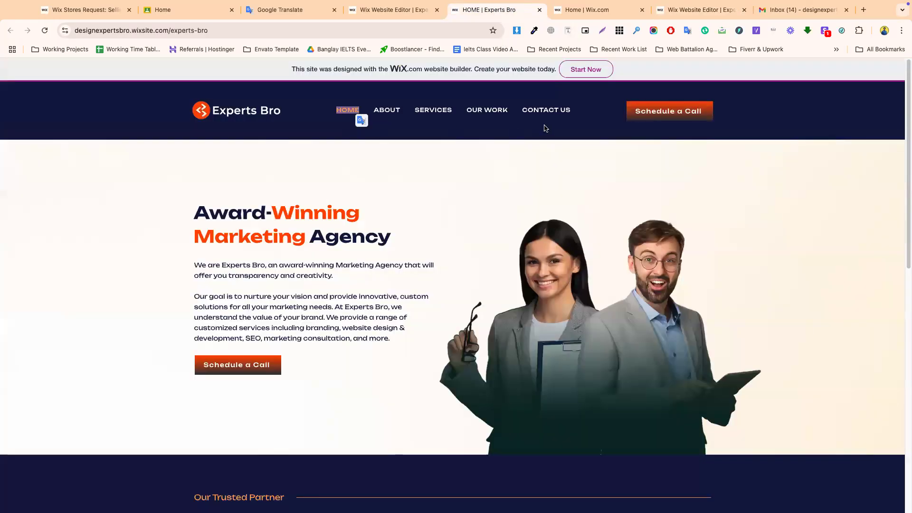
click(546, 110)
click(394, 9)
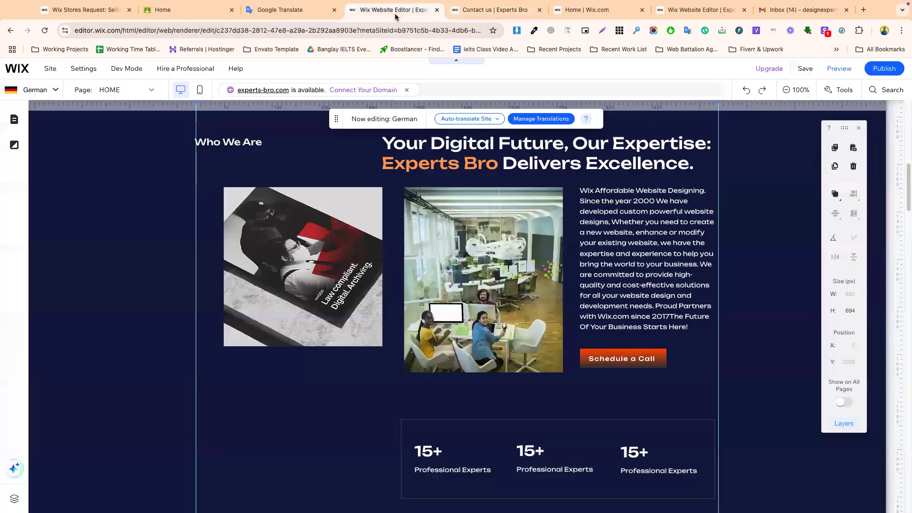
click(311, 30)
text(experts)
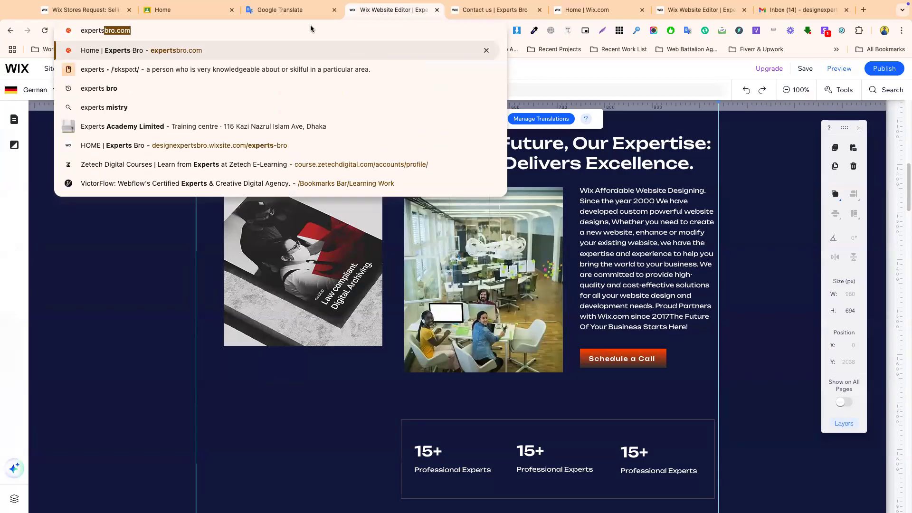
key(Return)
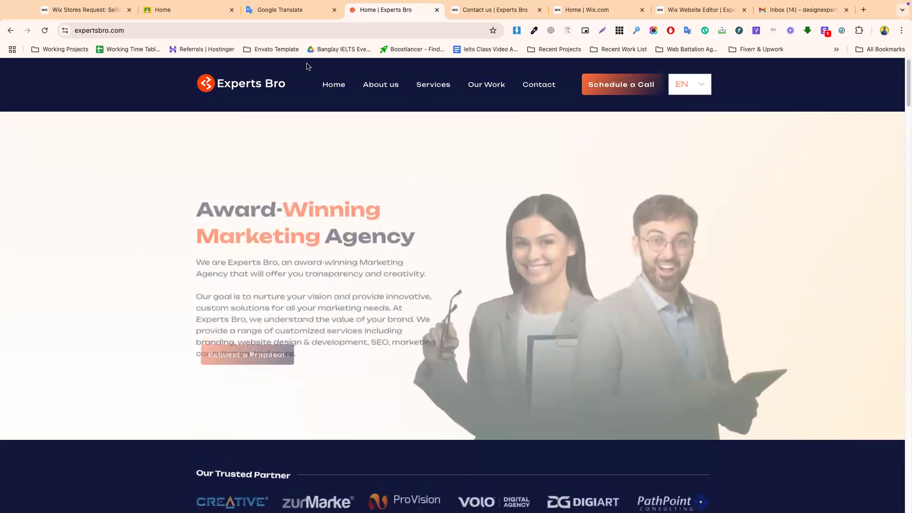
click(539, 84)
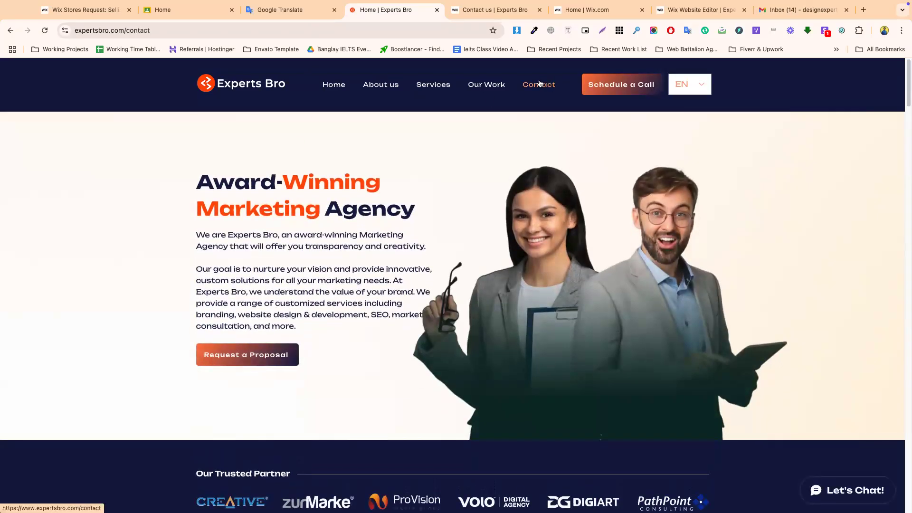
- Select the Your Email, Phone Number, Services Interested In and Where did you hear about us? labels
scroll(460, 303, down, 2)
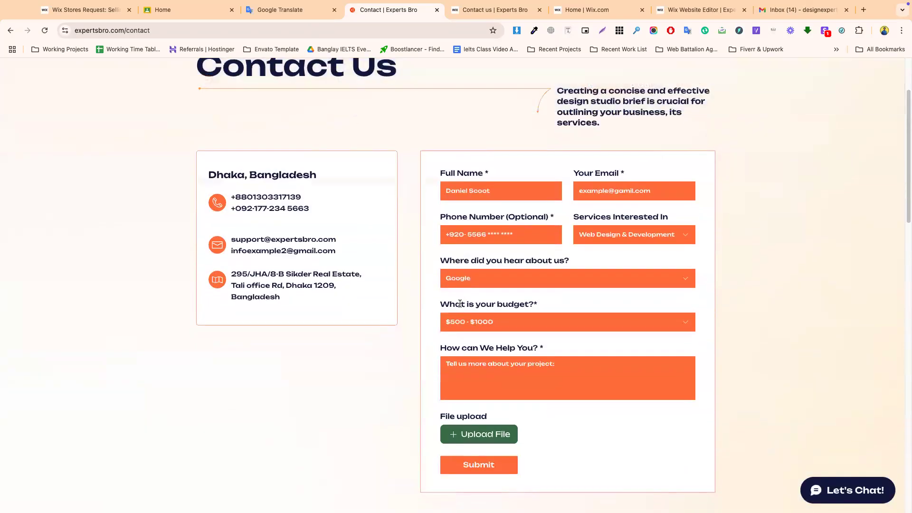
triple_click(614, 175)
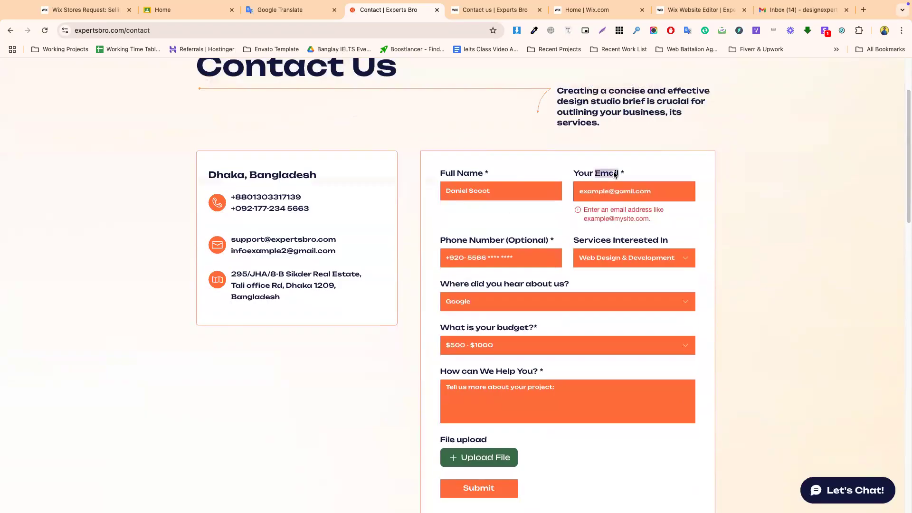
triple_click(469, 241)
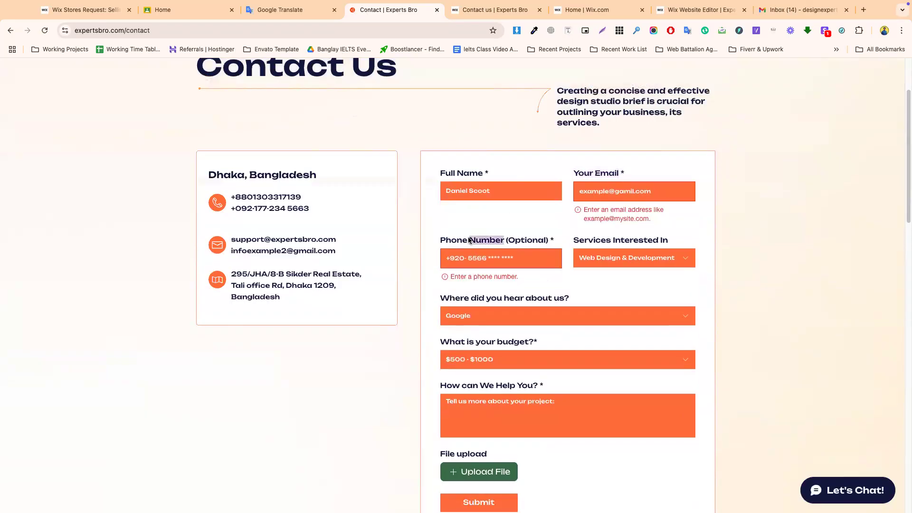
triple_click(588, 240)
click(471, 262)
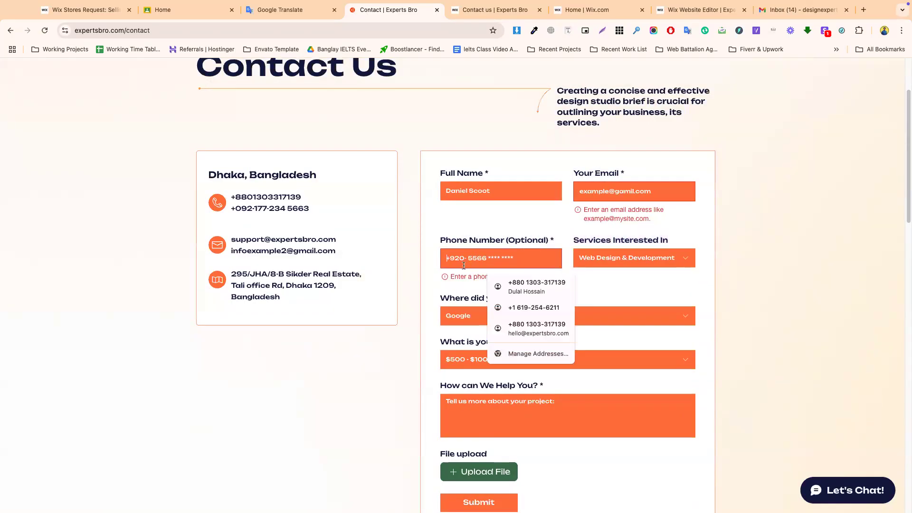
click(446, 298)
drag(434, 299, 574, 295)
- Select the How can We Help You? and Full Name labels, then go to the Wix dashboard tab
drag(443, 345, 539, 345)
scroll(539, 344, down, 3)
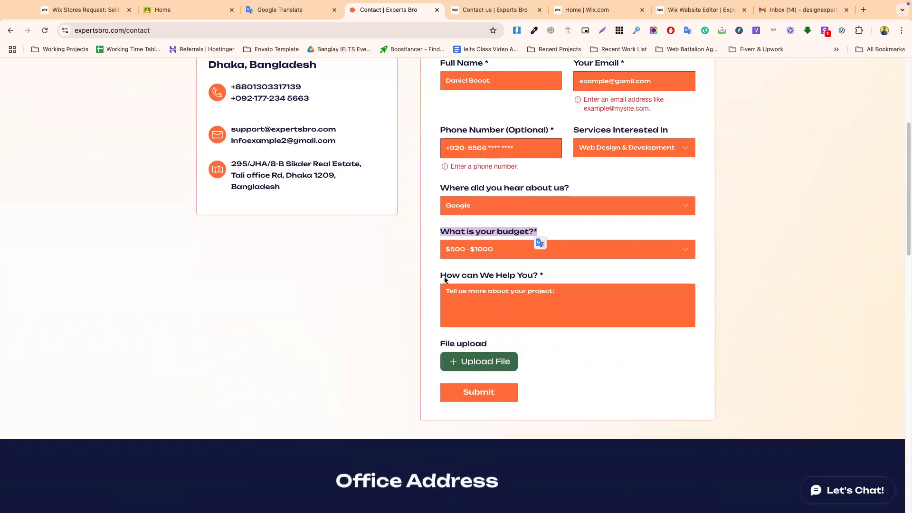
drag(440, 275, 514, 279)
scroll(456, 309, up, 5)
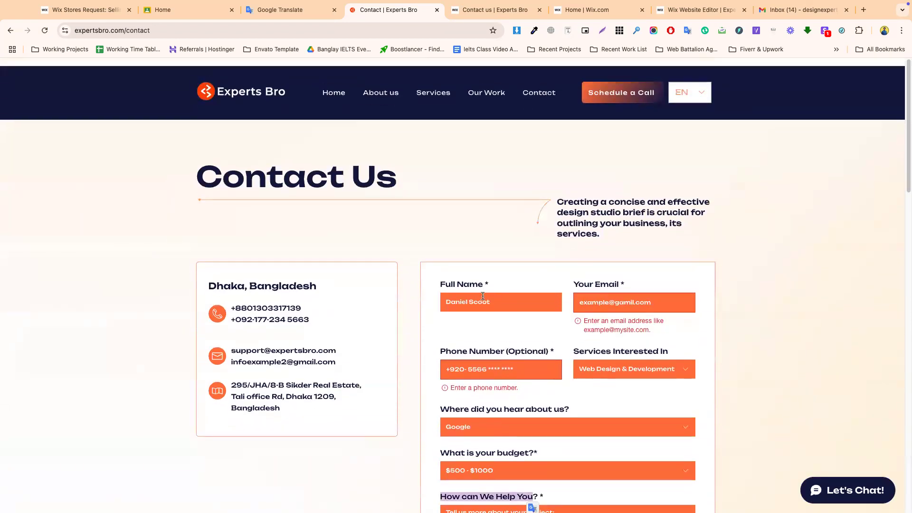
click(461, 277)
triple_click(460, 277)
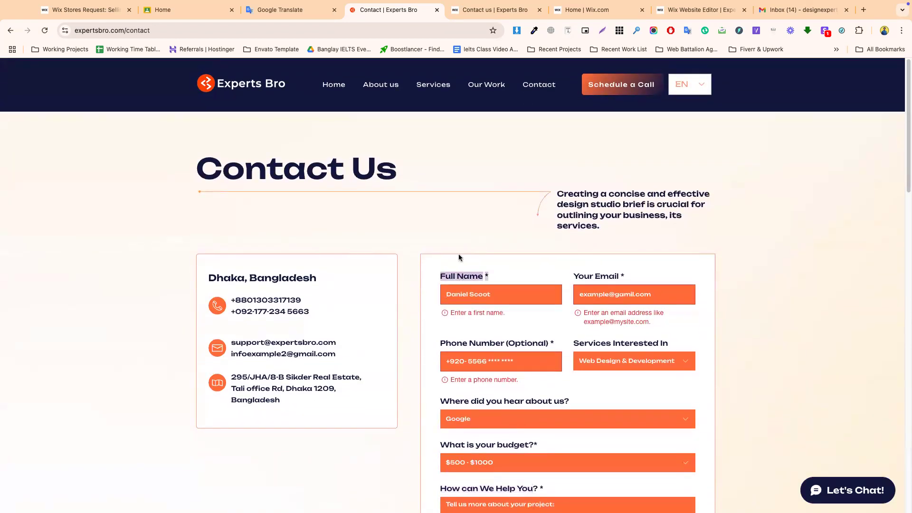
click(494, 10)
click(597, 14)
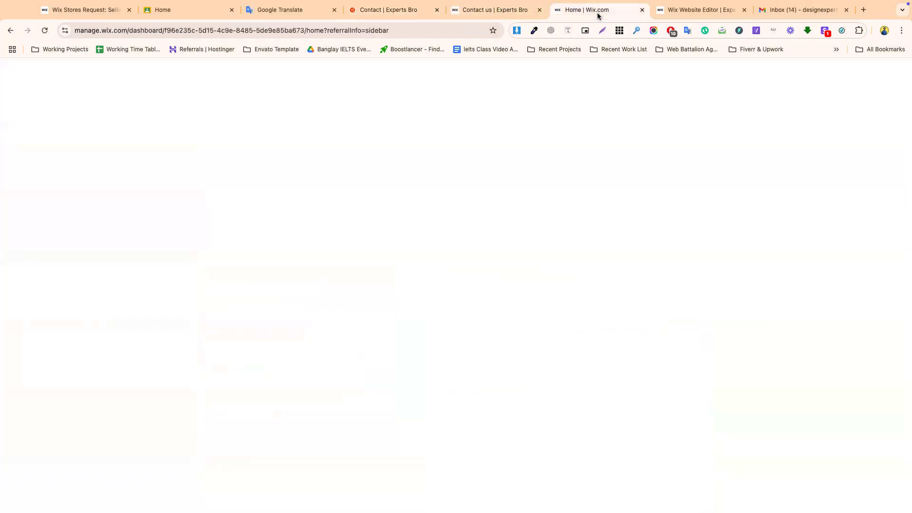
- Translate Your Email into Arabic with Google Translate and paste it into the Arabic field
click(698, 10)
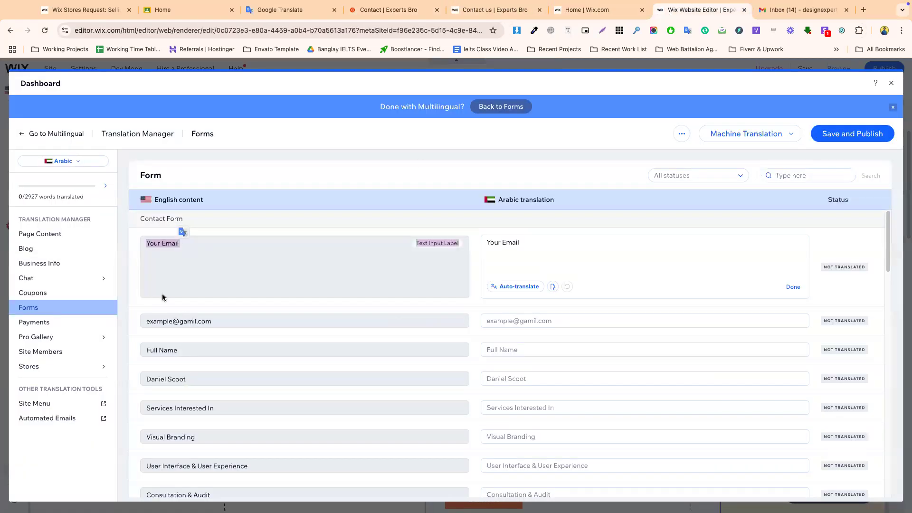
triple_click(160, 244)
key(ctrl+c)
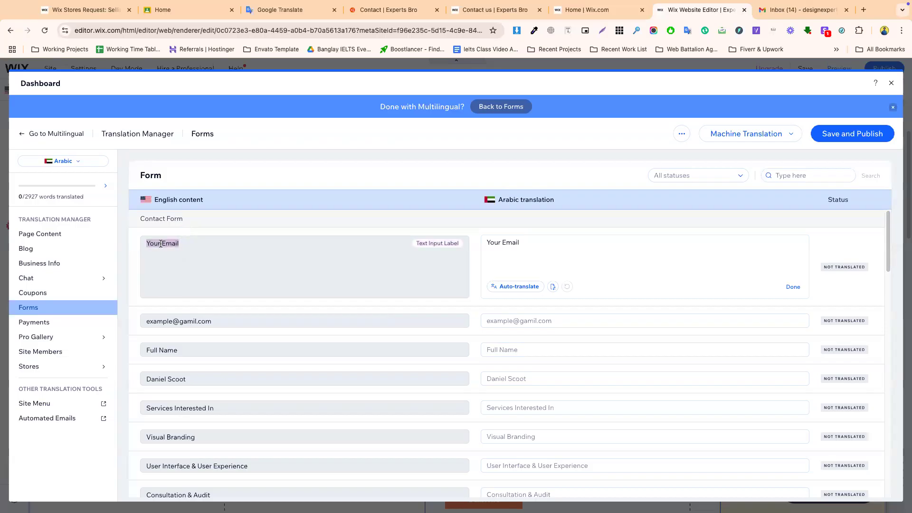
click(276, 15)
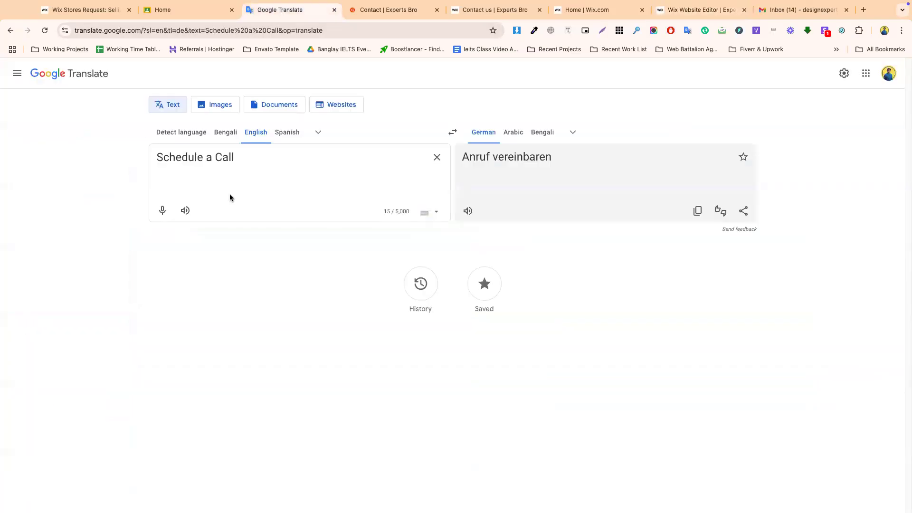
triple_click(213, 157)
key(ctrl+v)
click(513, 132)
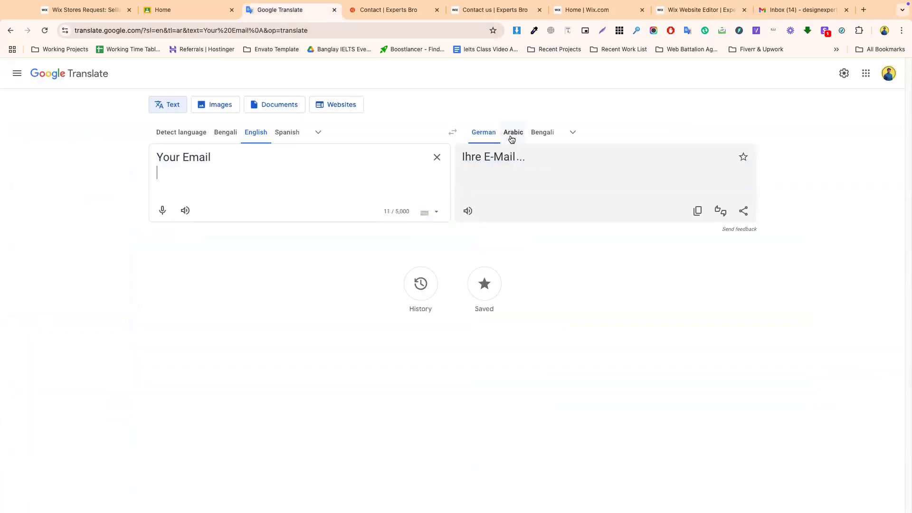
click(697, 211)
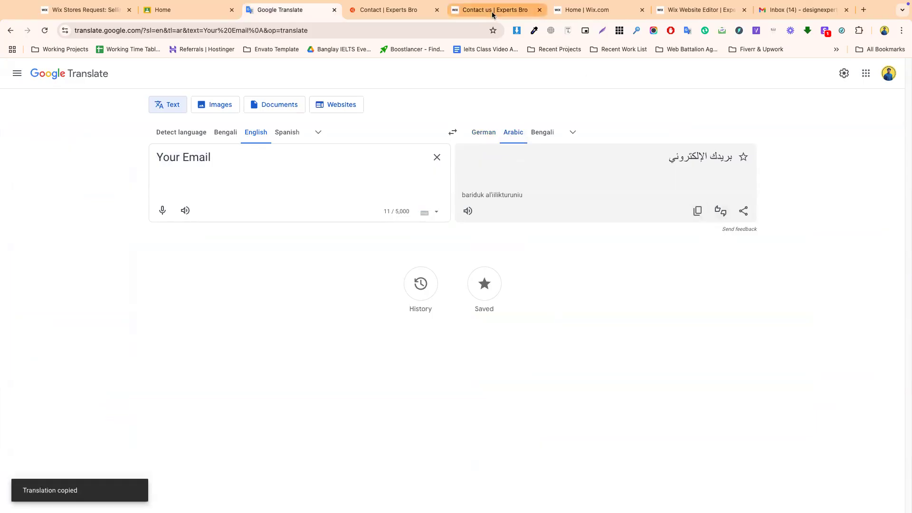
click(494, 10)
click(588, 13)
click(698, 10)
click(487, 256)
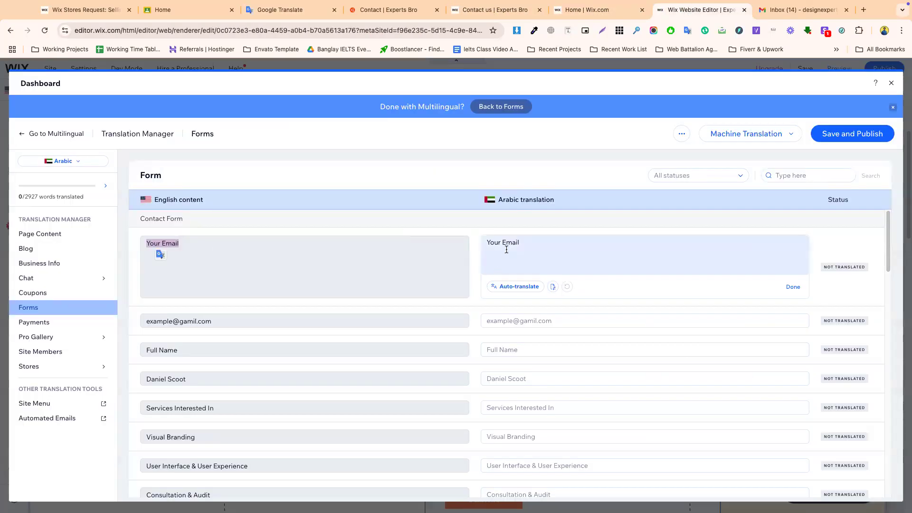
triple_click(506, 246)
key(ctrl+v)
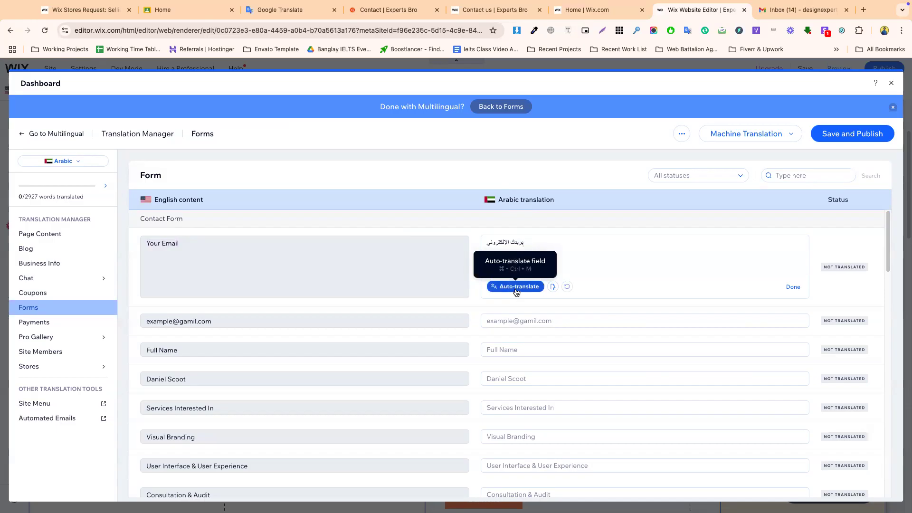
- Translate the example e-mail placeholder into Arabic and paste it into its Arabic field
click(198, 323)
double_click(193, 274)
click(193, 274)
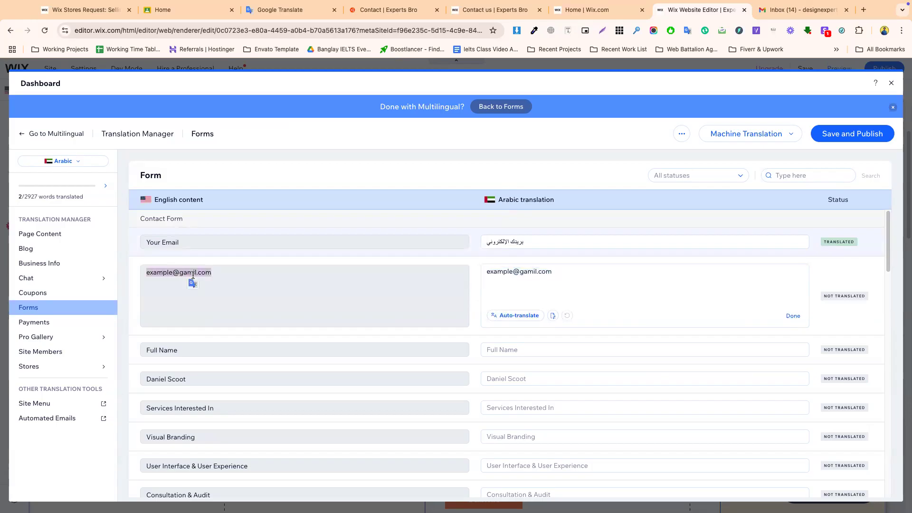
click(289, 11)
triple_click(211, 158)
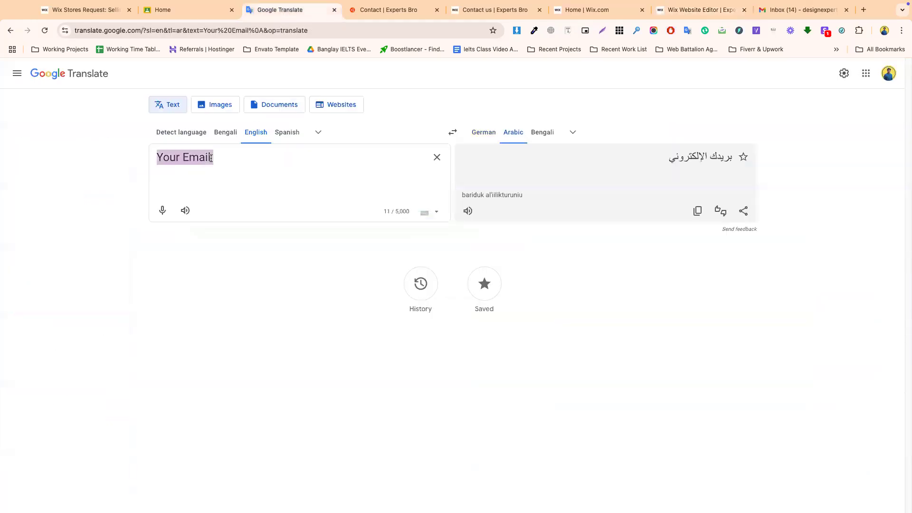
key(ctrl+v)
click(697, 211)
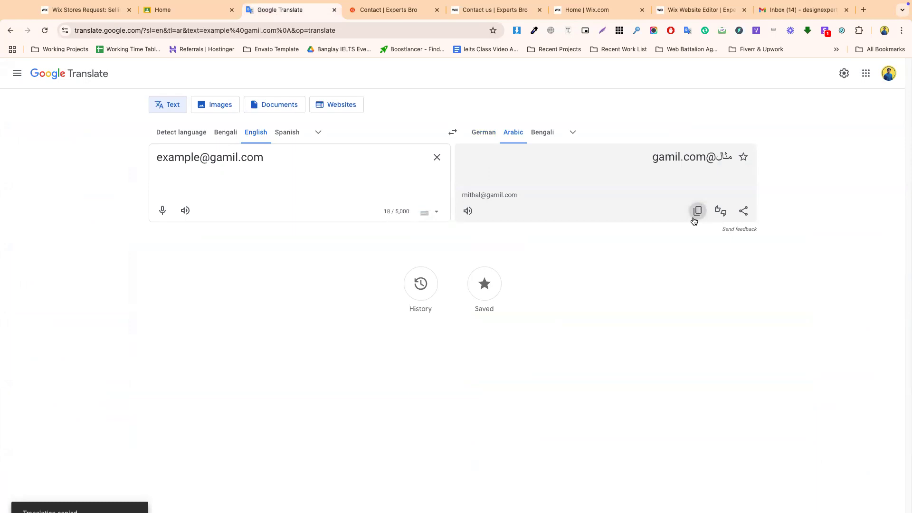
click(410, 8)
click(477, 14)
drag(696, 10, 403, 14)
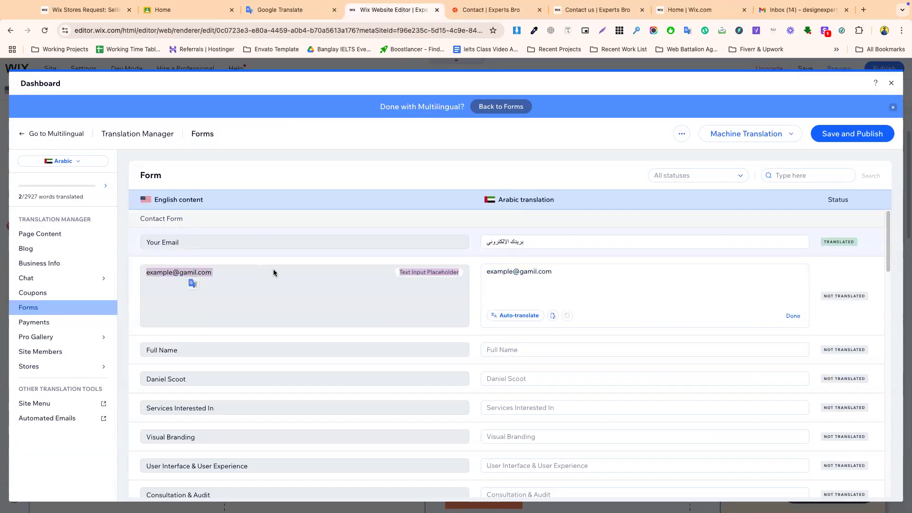
triple_click(517, 271)
key(ctrl+v)
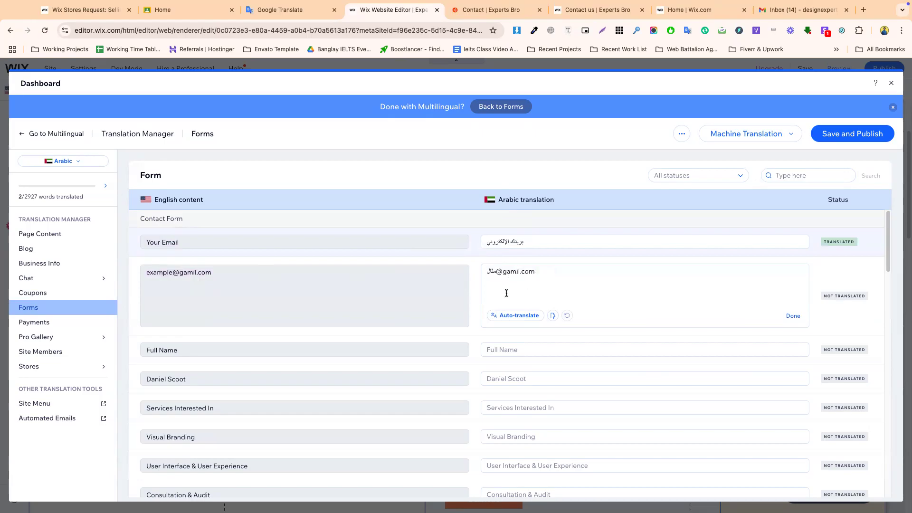
- Translate the Full Name label into Arabic and paste it into its Arabic field
click(213, 351)
triple_click(185, 304)
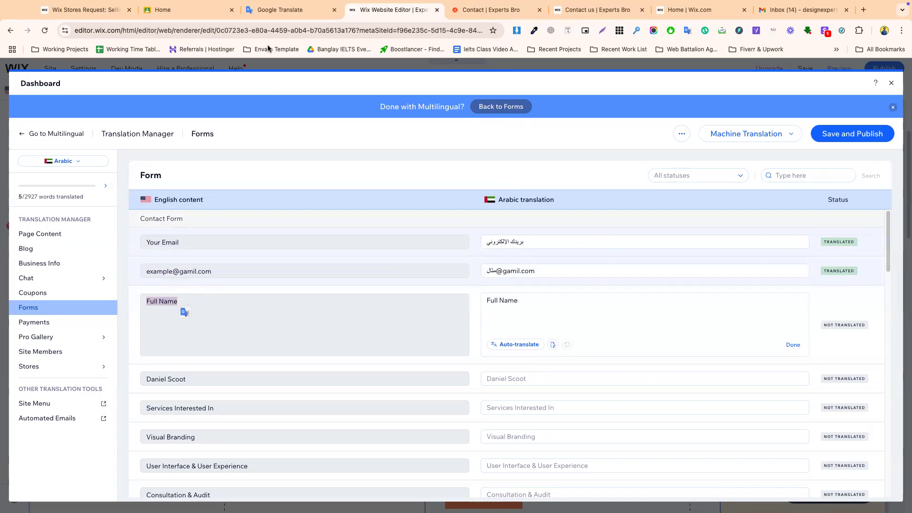
click(269, 12)
triple_click(222, 158)
key(ctrl+v)
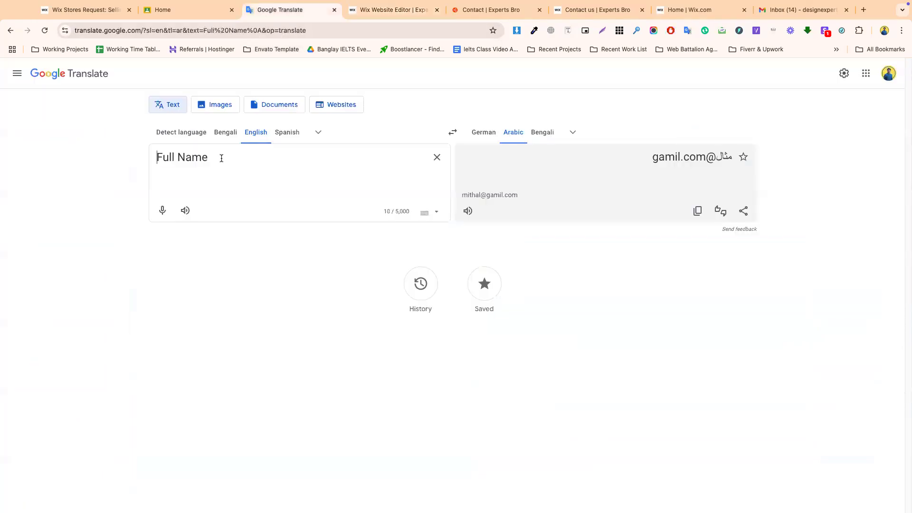
click(698, 214)
click(393, 10)
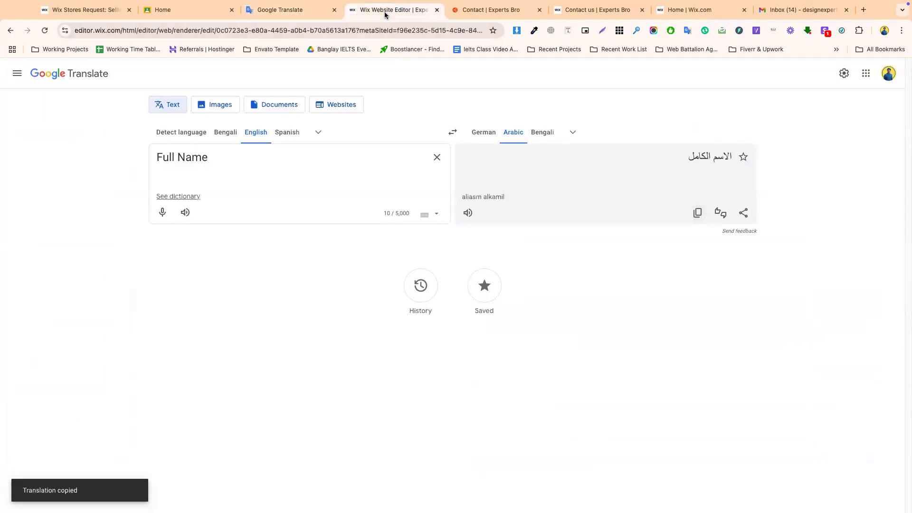
click(511, 302)
key(ctrl+a)
key(ctrl+v)
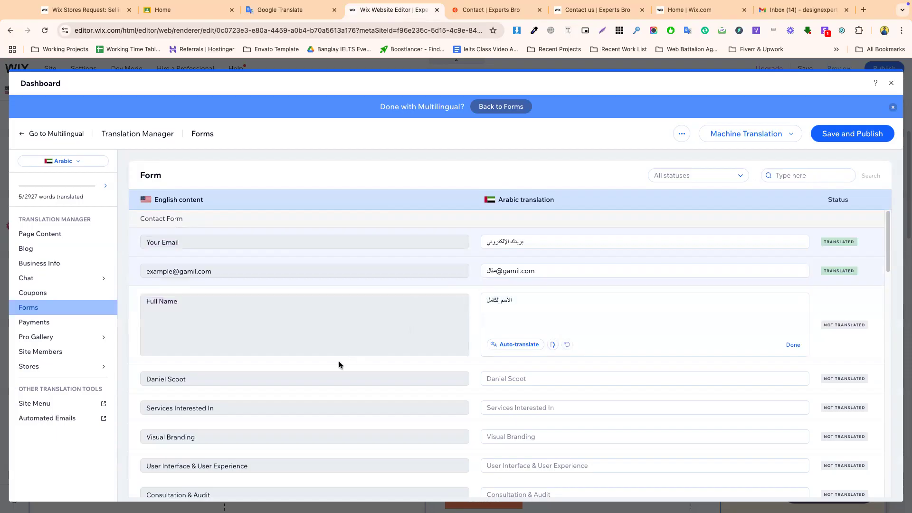
- Copy the sample name placeholder into Google Translate for an Arabic translation
scroll(340, 365, down, 2)
click(179, 311)
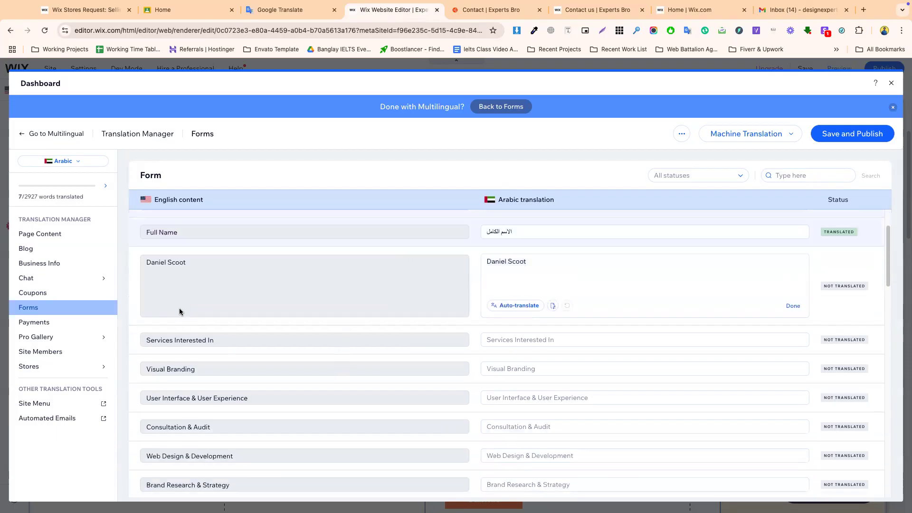
triple_click(176, 262)
click(285, 10)
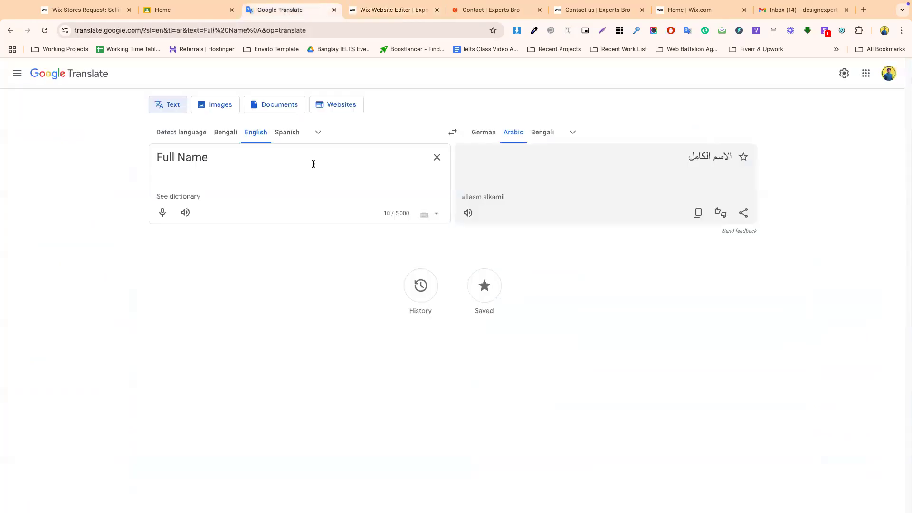
triple_click(230, 159)
key(ctrl+v)
click(192, 12)
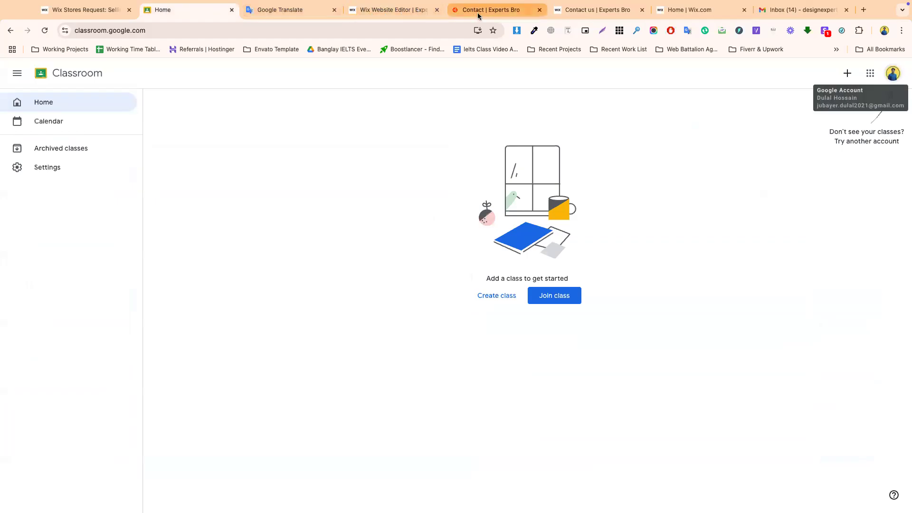
- Check the live form's Full Name field, then paste the Arabic sample name translation
click(477, 12)
click(466, 294)
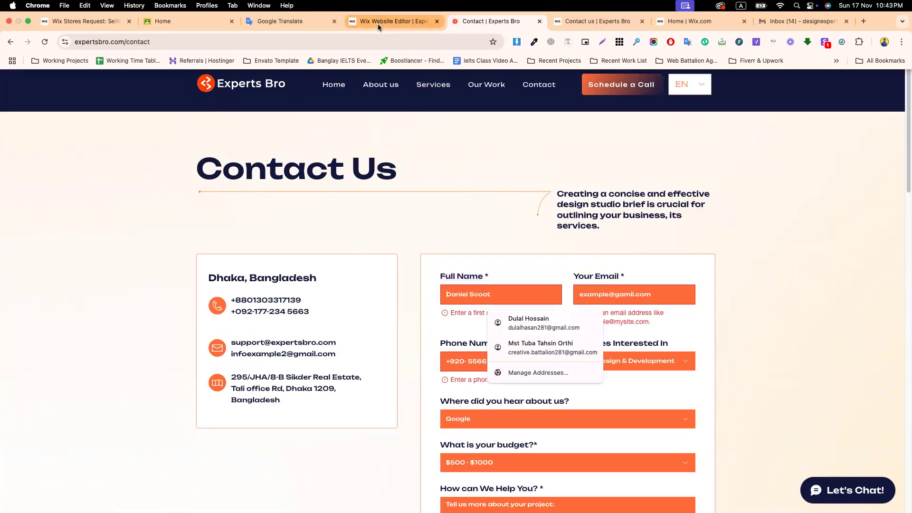
click(377, 20)
triple_click(521, 256)
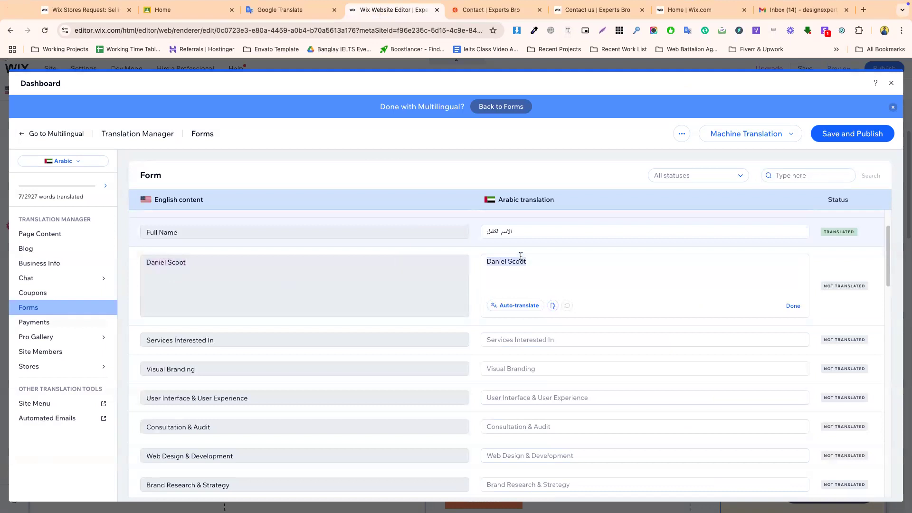
click(295, 8)
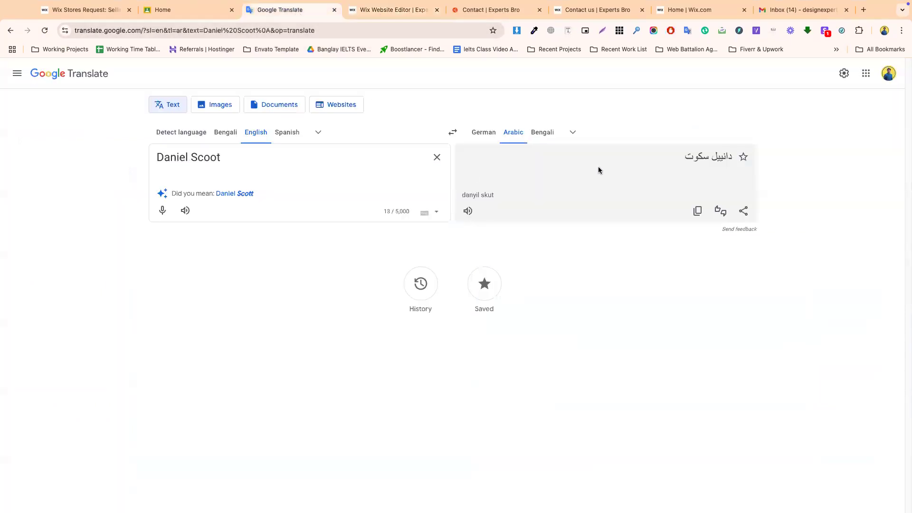
click(697, 212)
click(387, 10)
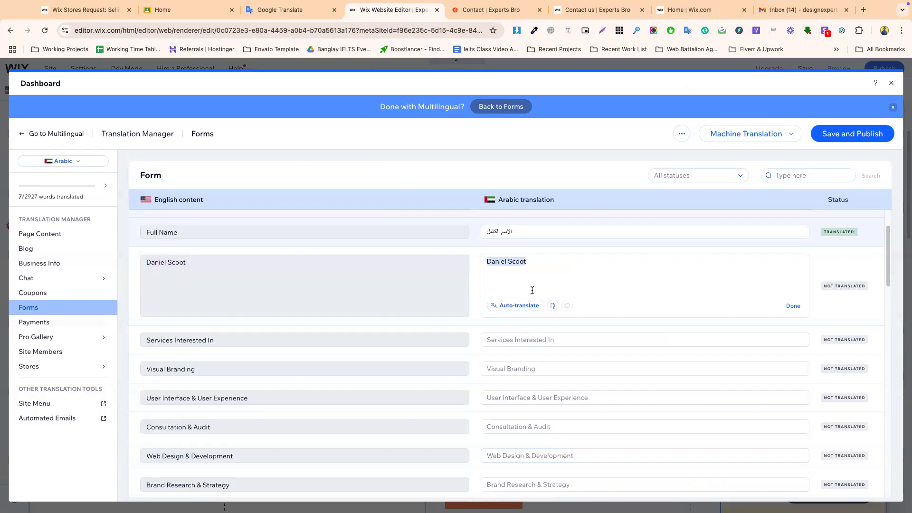
key(ctrl+v)
scroll(505, 320, down, 1)
click(238, 283)
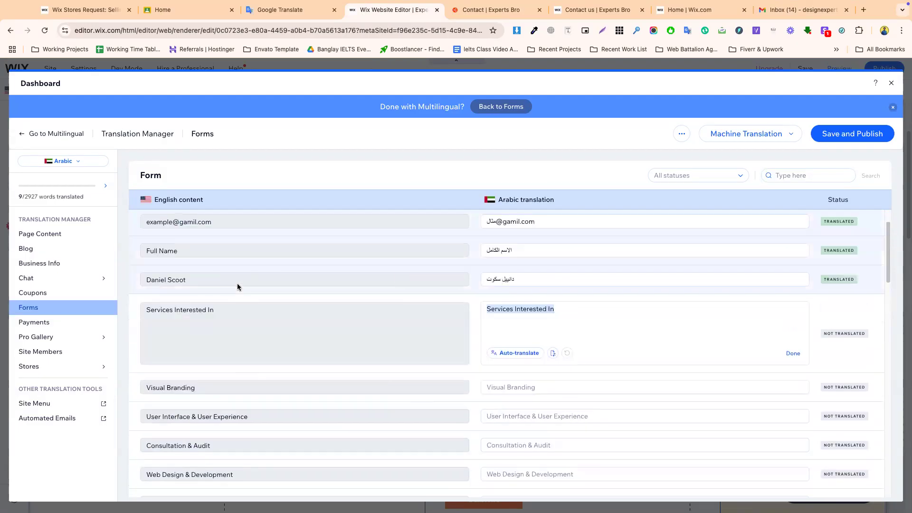
- Replace Services Interested In with its Arabic translation الخدمات التي تهمك
click(238, 284)
click(234, 358)
click(226, 336)
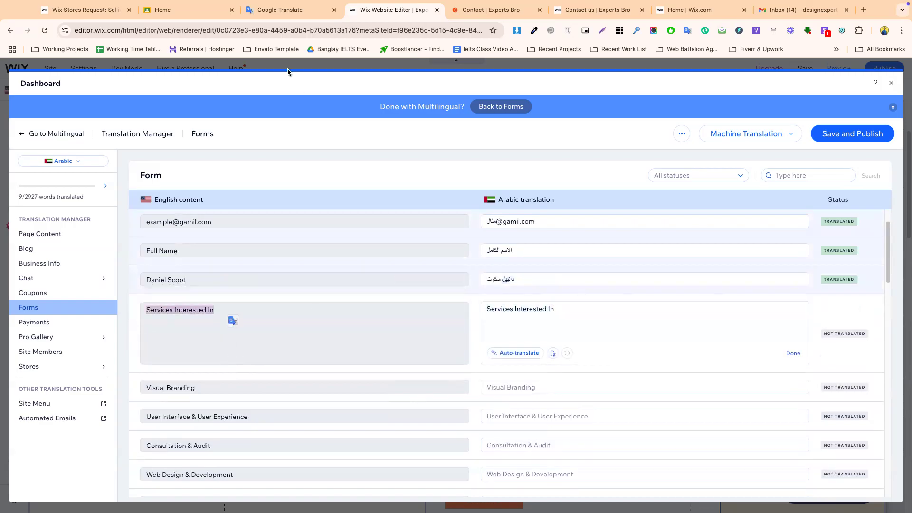
click(273, 10)
key(ctrl+a)
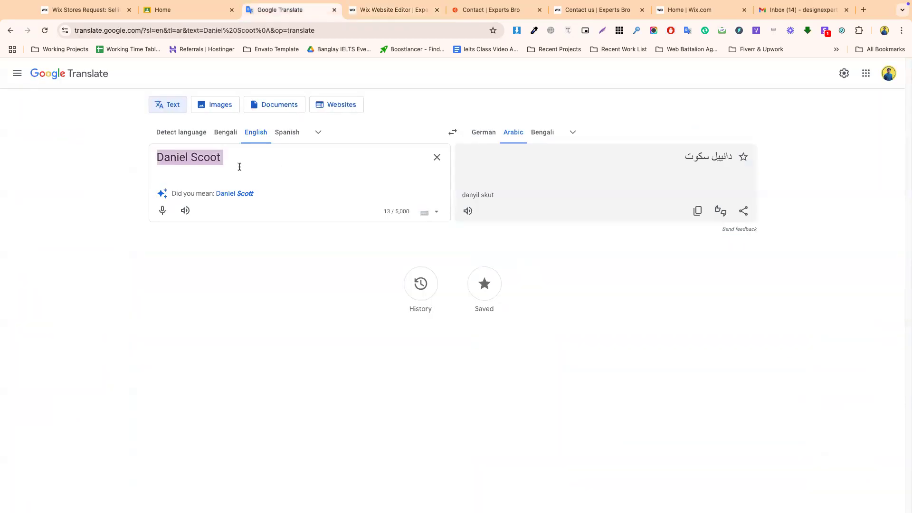
key(ctrl+v)
click(690, 214)
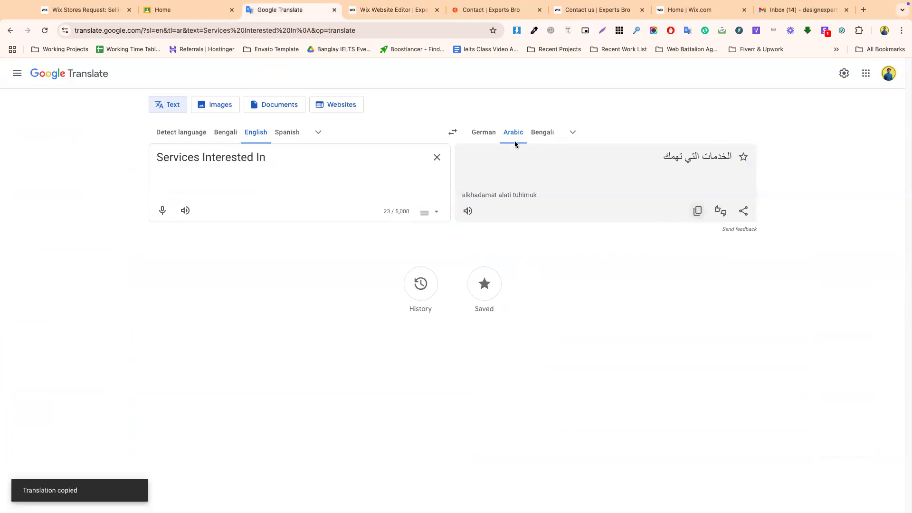
click(383, 24)
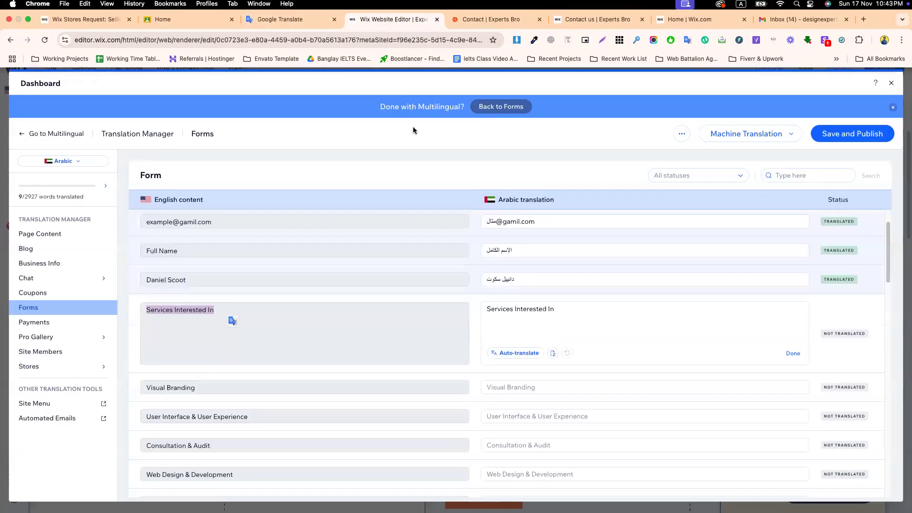
click(560, 306)
key(ctrl+a)
key(ctrl+v)
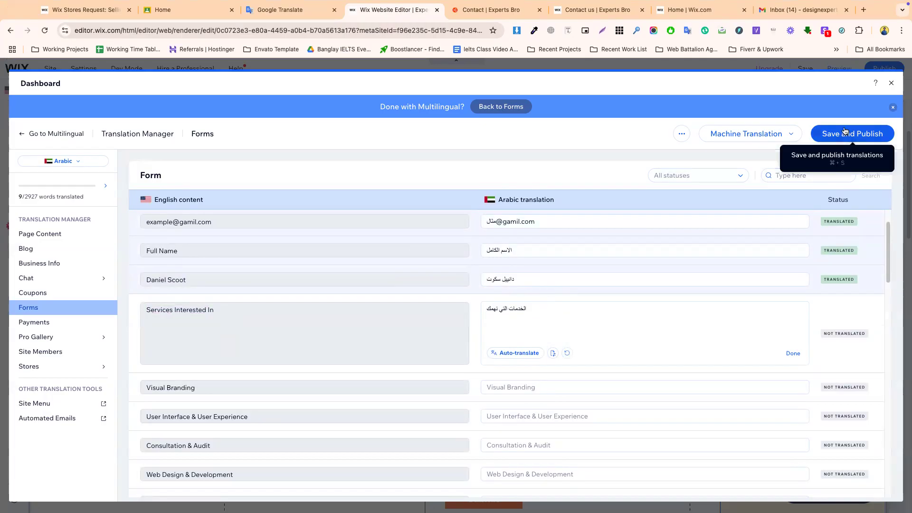
- Publish the Arabic translations, auto-translate Visual Branding, publish again, and close the translations panel
click(831, 137)
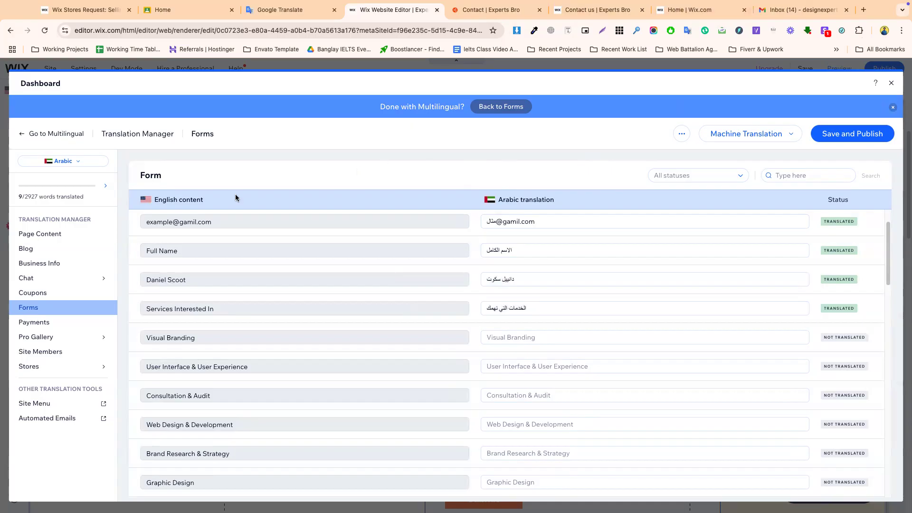
click(535, 333)
click(518, 386)
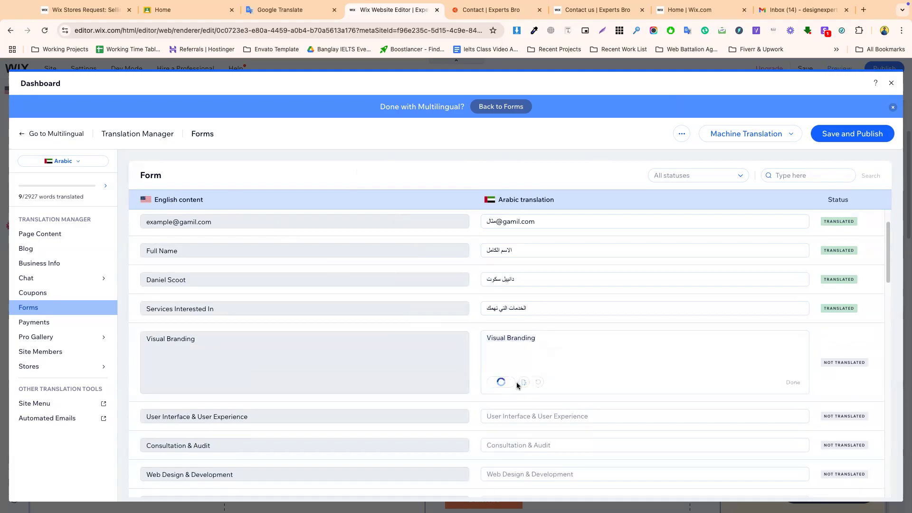
click(855, 134)
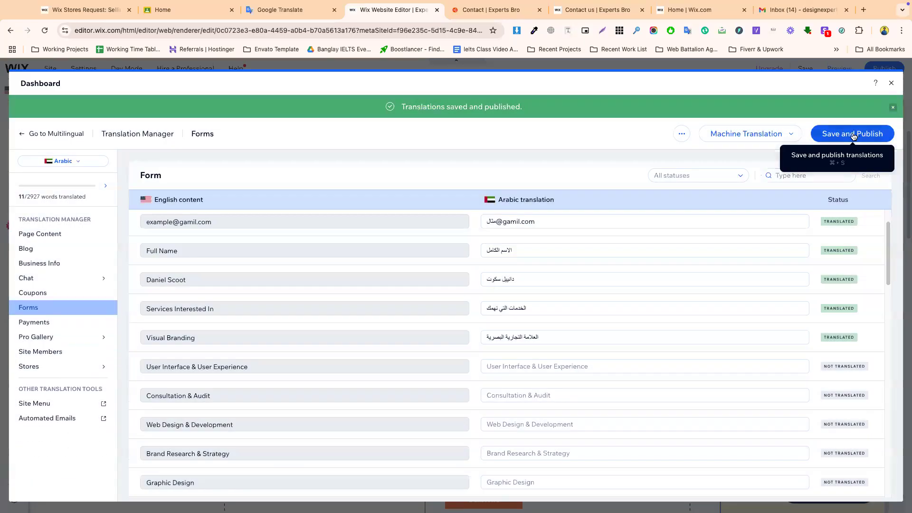
click(891, 84)
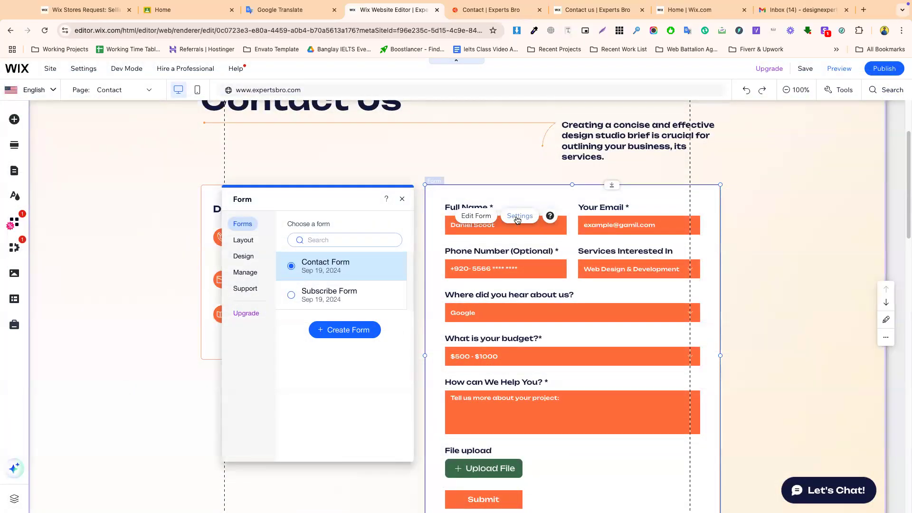
- From the Contact Form settings, open German in the Translation Manager and show its Forms strings
click(483, 219)
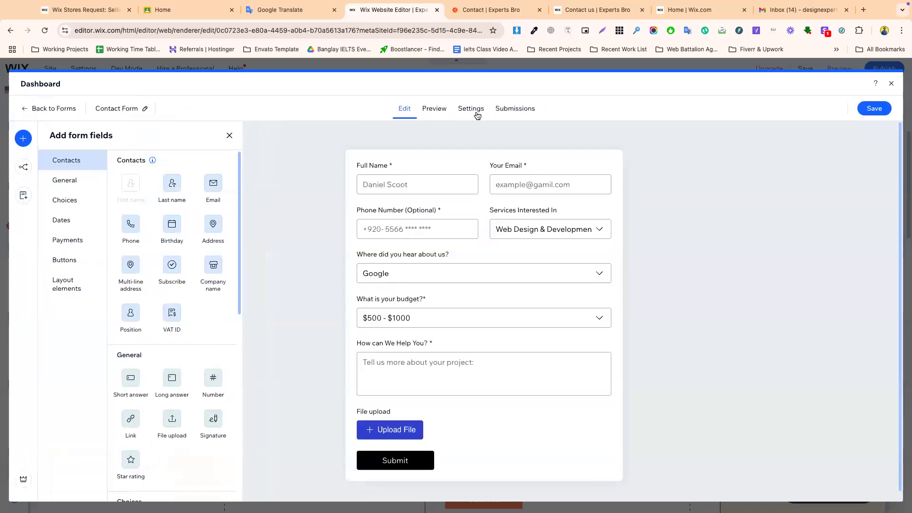
click(472, 112)
scroll(450, 336, down, 10)
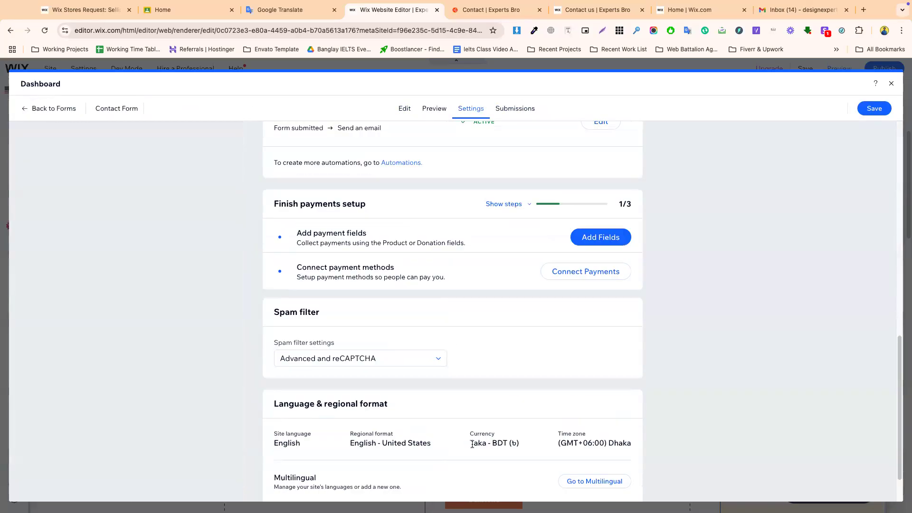
scroll(389, 457, down, 1)
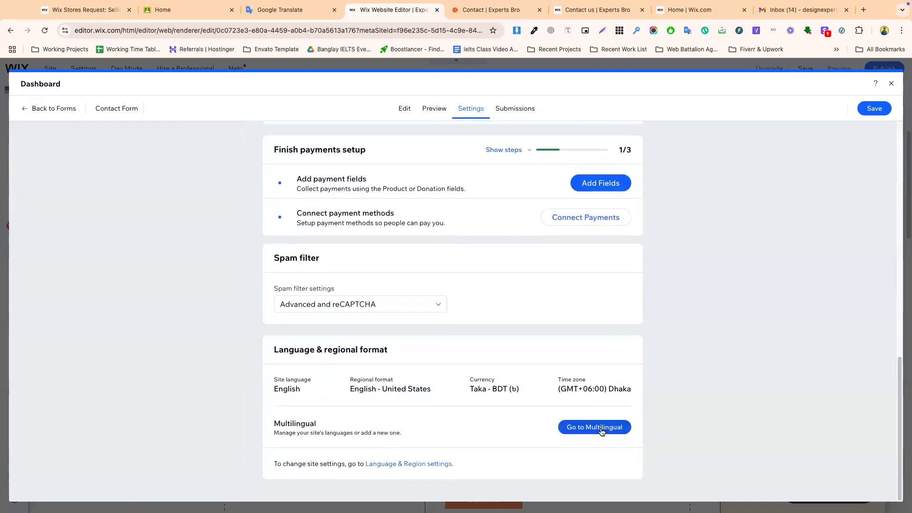
click(600, 430)
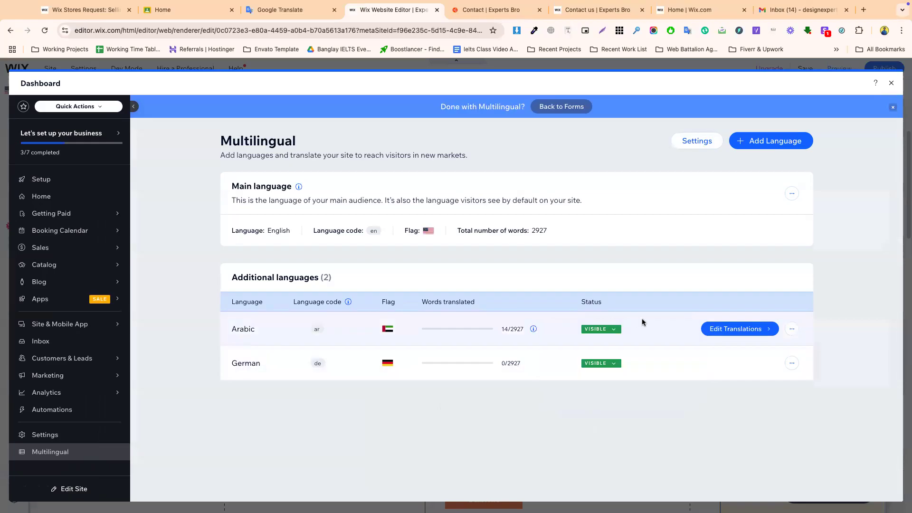
click(736, 363)
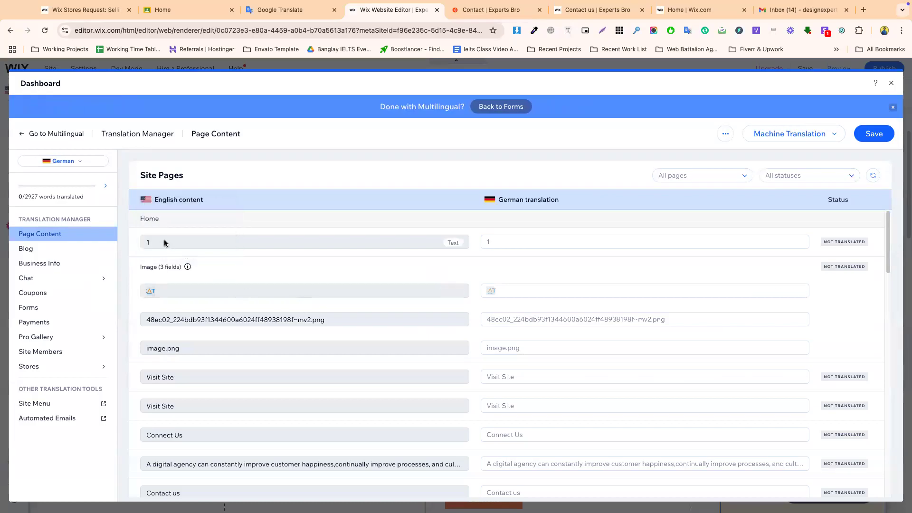
click(164, 243)
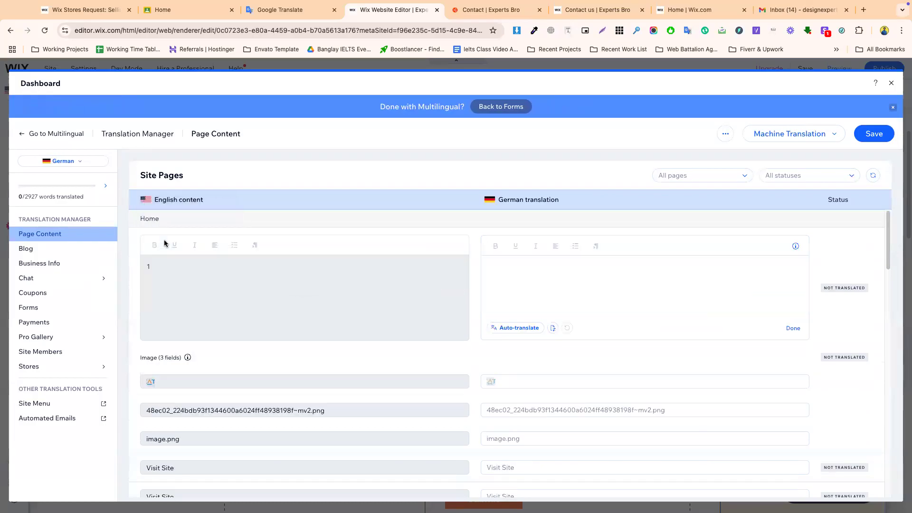
click(26, 308)
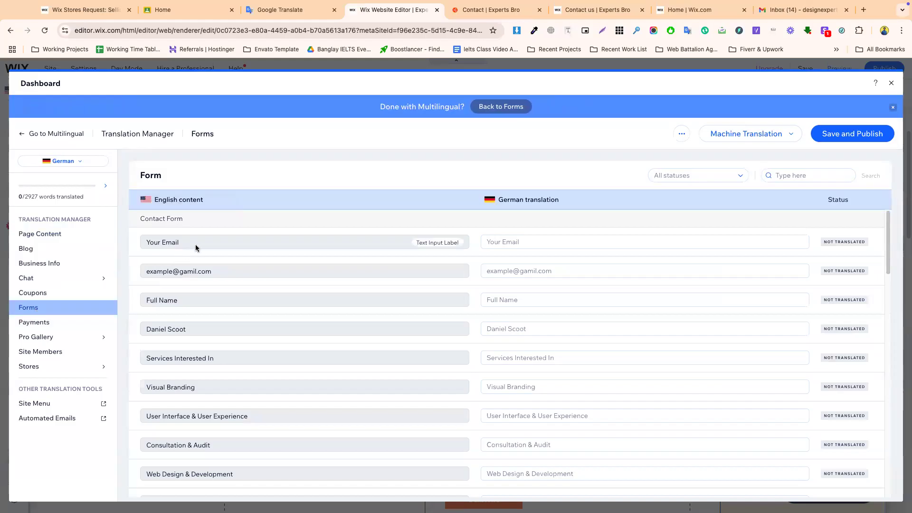
- Translate the Your Email label with Google Translate and paste 'Ihre E-Mail' as its German text
click(196, 244)
double_click(196, 245)
click(286, 14)
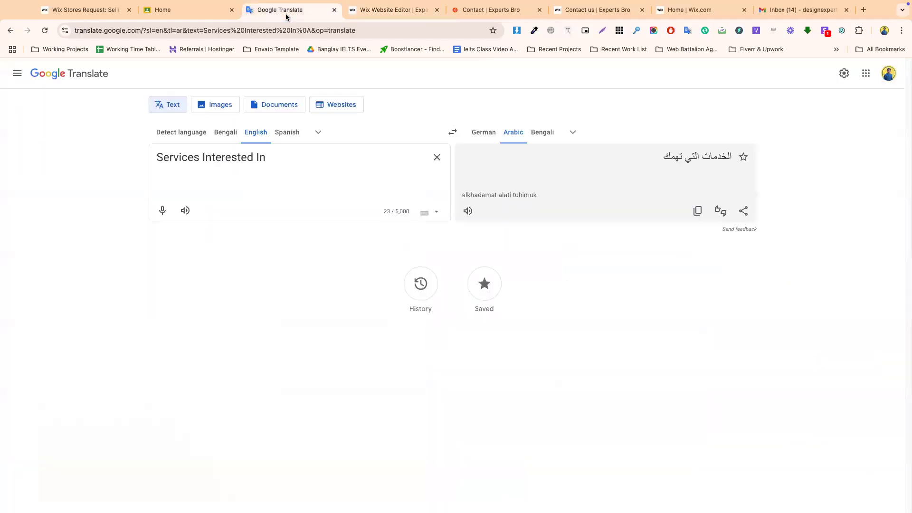
triple_click(203, 157)
key(super+v)
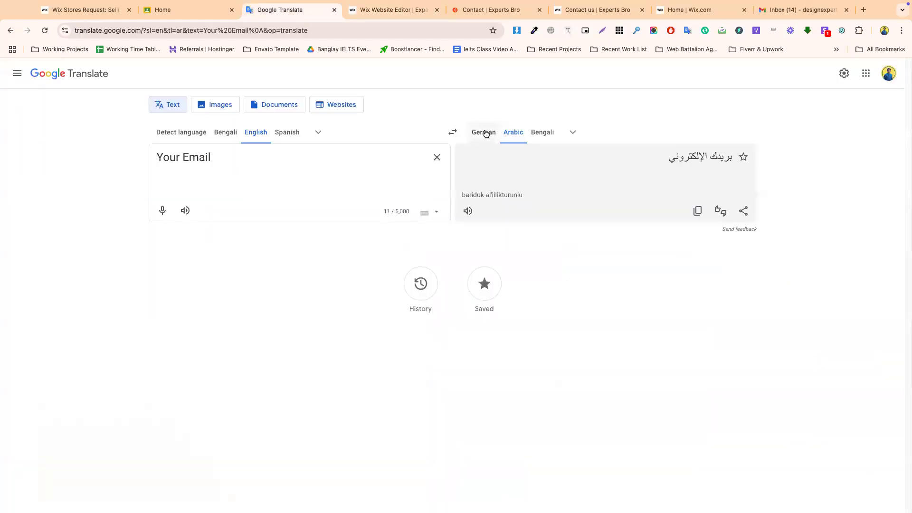
click(483, 133)
click(697, 211)
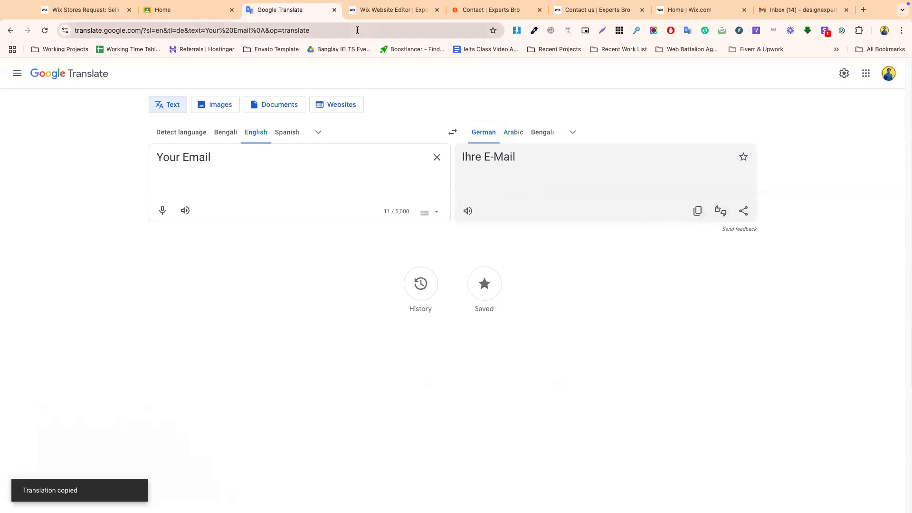
click(393, 10)
triple_click(557, 236)
key(super+v)
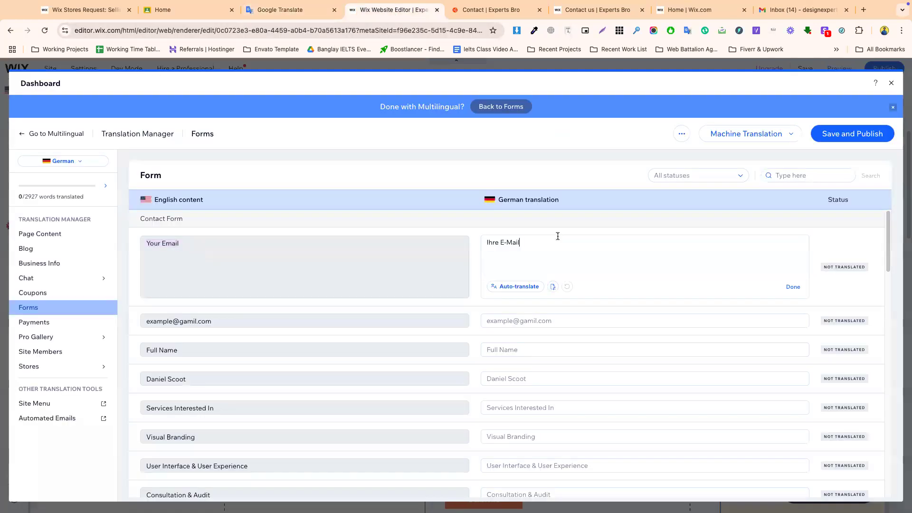
- Translate the example e-mail, fix its misspelled domain, and paste it as the German placeholder
click(223, 320)
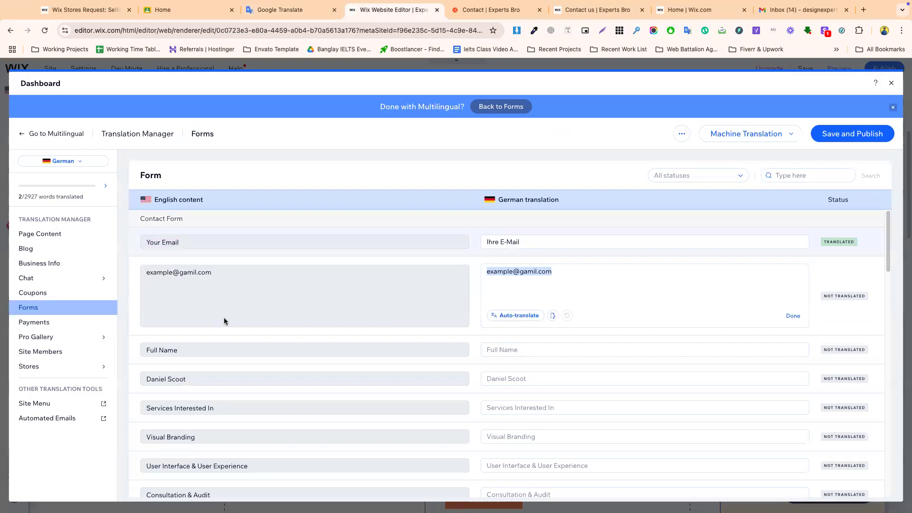
triple_click(220, 279)
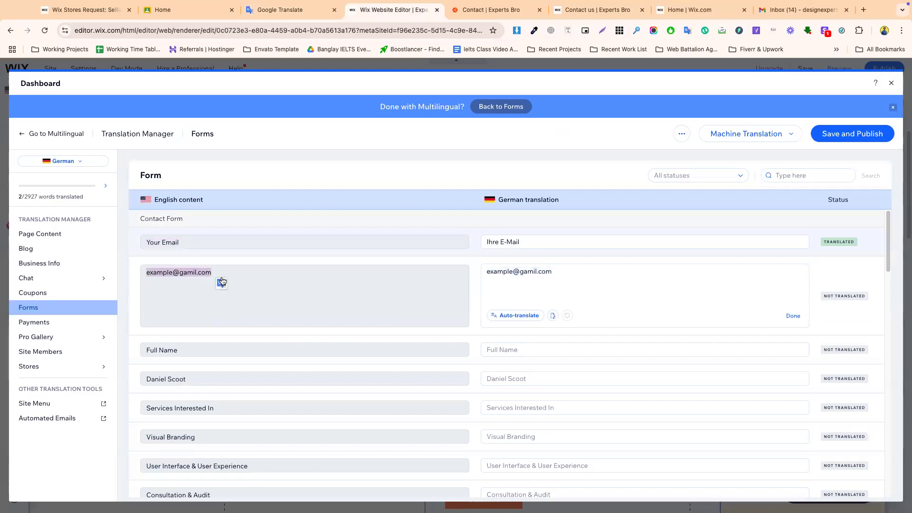
click(283, 9)
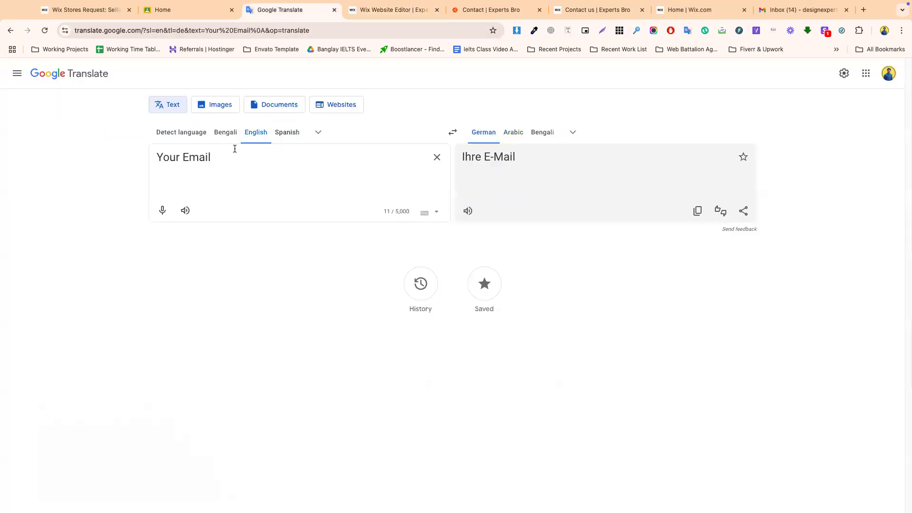
key(ctrl+a)
key(ctrl+v)
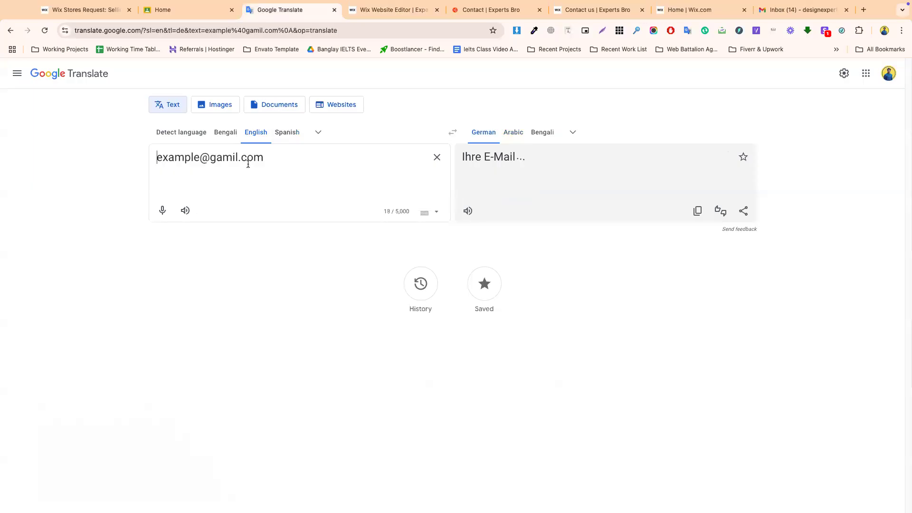
drag(233, 159, 216, 160)
text(mai)
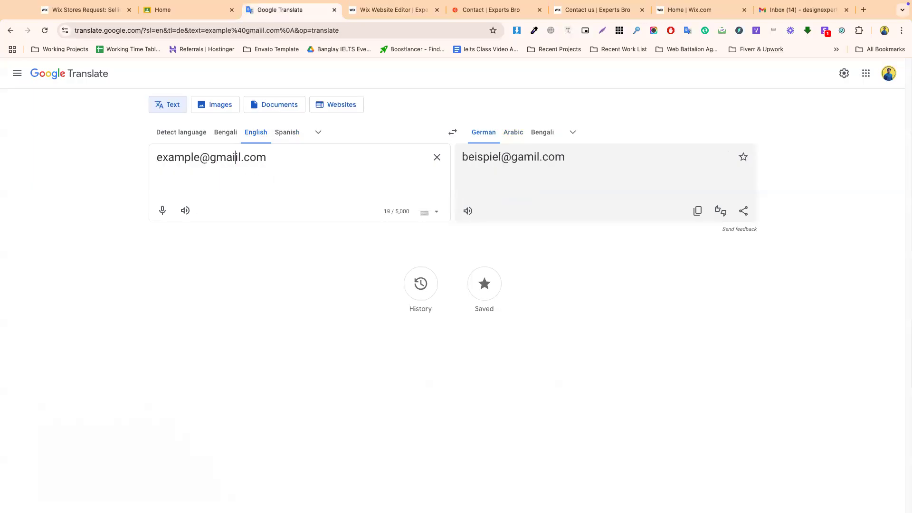
key(BackSpace)
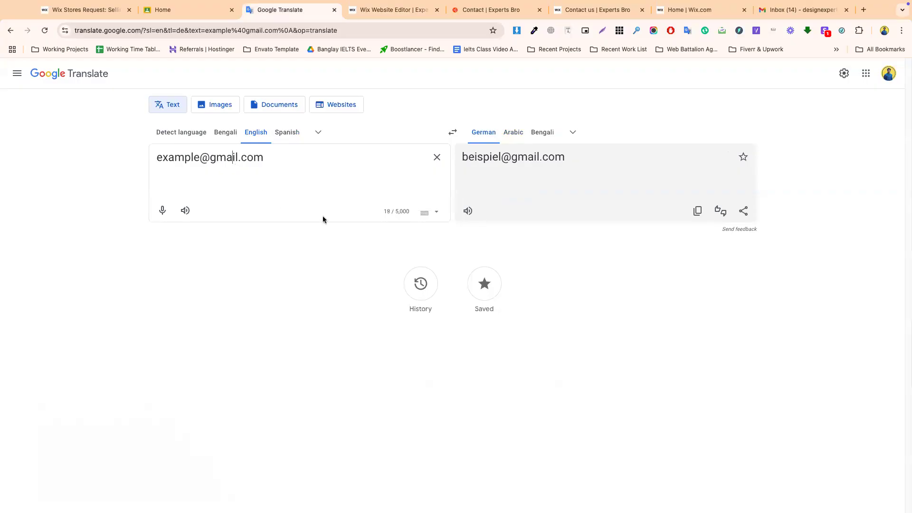
click(696, 211)
click(389, 9)
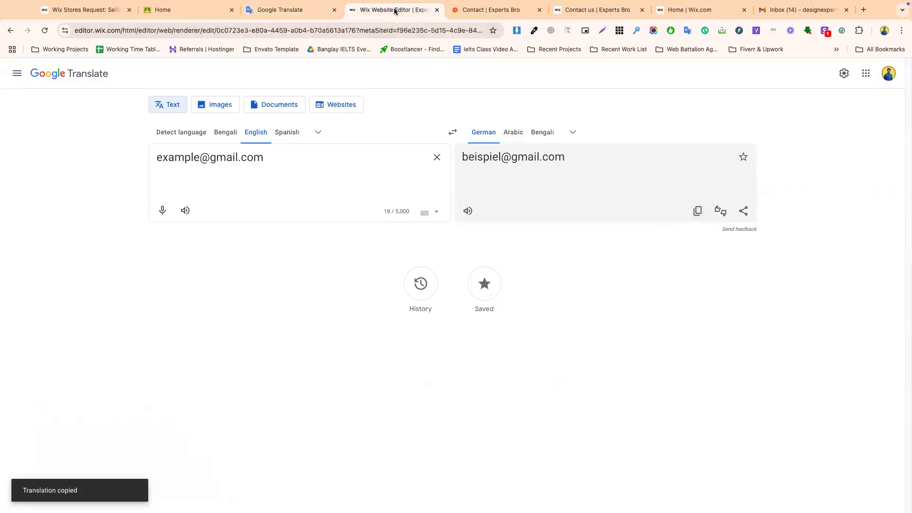
click(546, 266)
key(super+a)
key(super+v)
- Auto-translate the Full Name label, sample name placeholder and Services Interested In into German
click(509, 351)
click(512, 345)
click(510, 379)
click(513, 373)
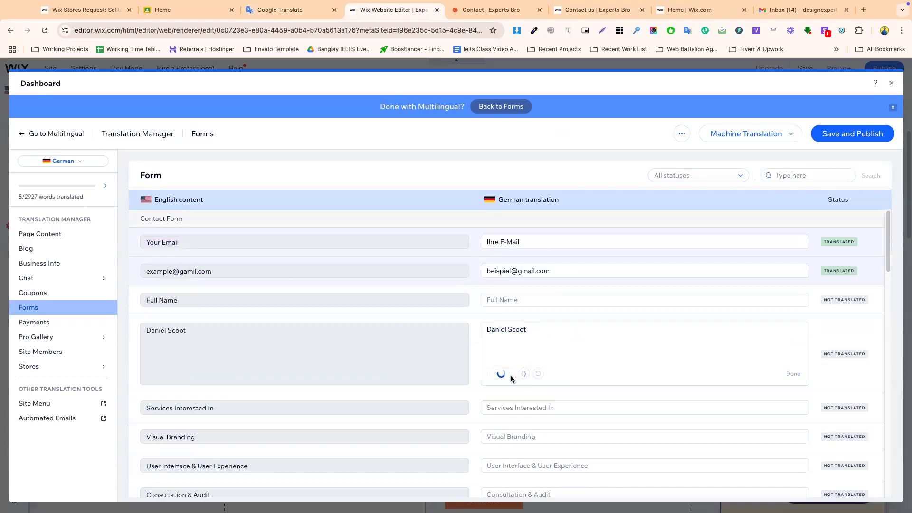
click(511, 407)
click(511, 403)
- Auto-translate Visual Branding, User Interface & User Experience, Consultation & Audit, and Web Design & Development
click(511, 435)
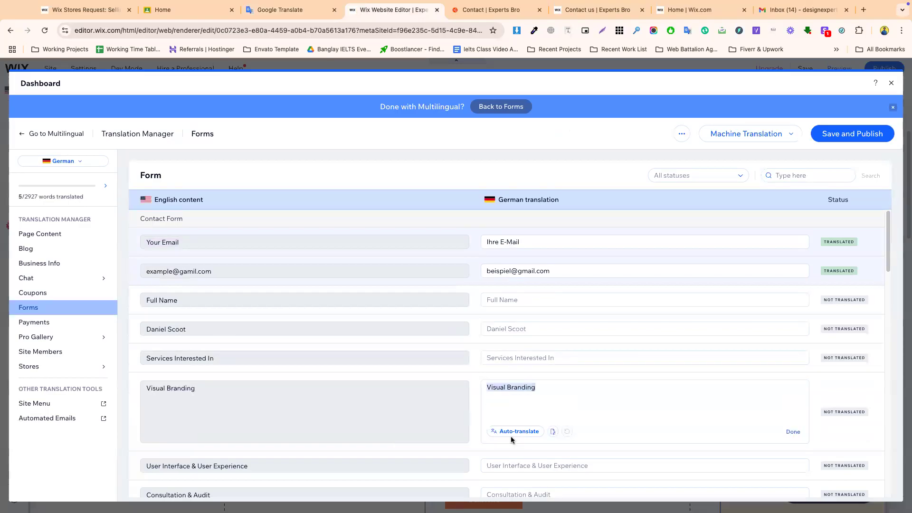
click(510, 431)
click(511, 463)
click(511, 460)
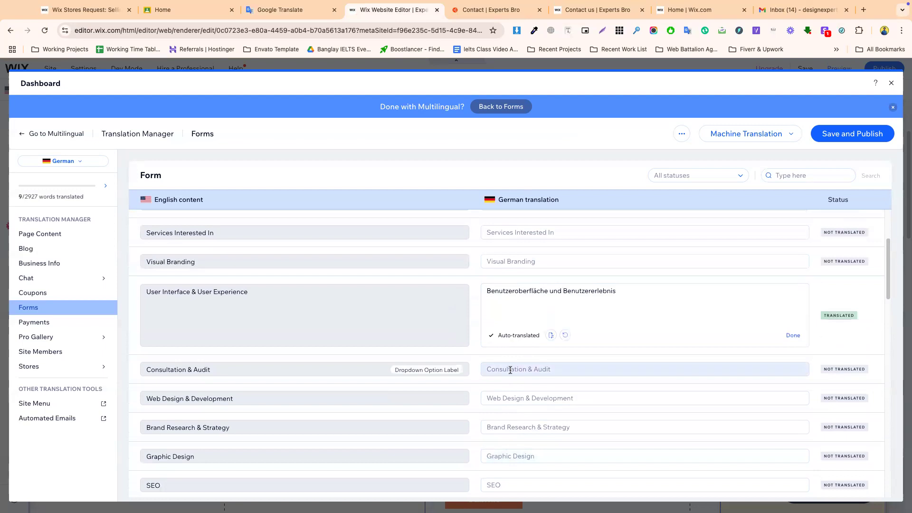
click(510, 370)
click(500, 371)
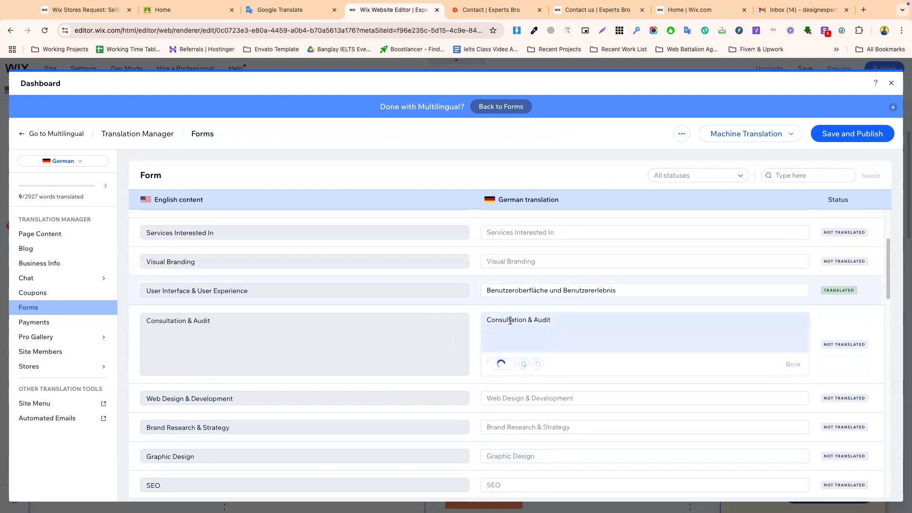
click(506, 397)
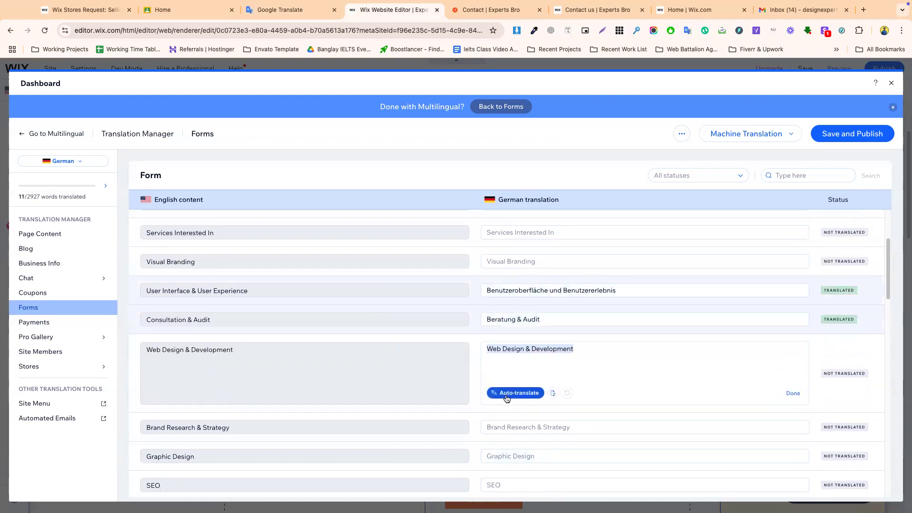
click(506, 398)
- Translate the budget options 1.5K - 2K, 3k - 4k and $500 - $1000 into German
scroll(510, 421, down, 3)
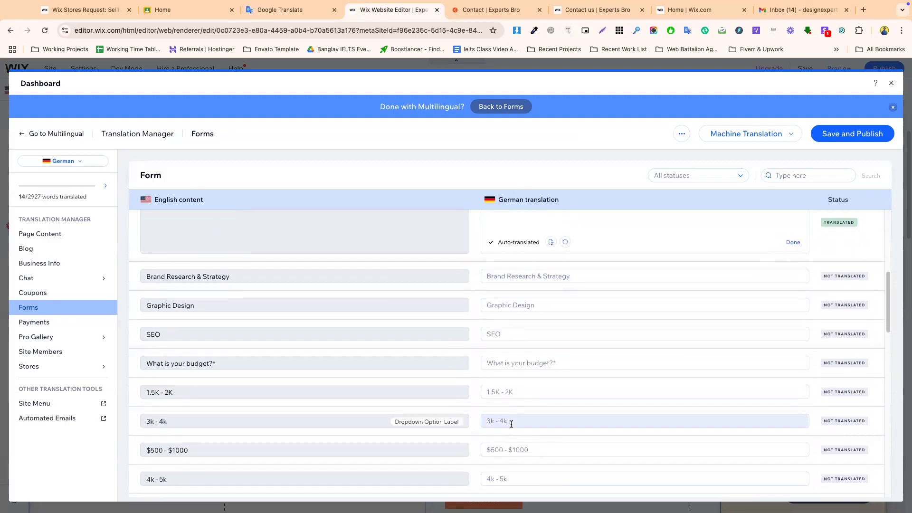
click(512, 390)
click(512, 437)
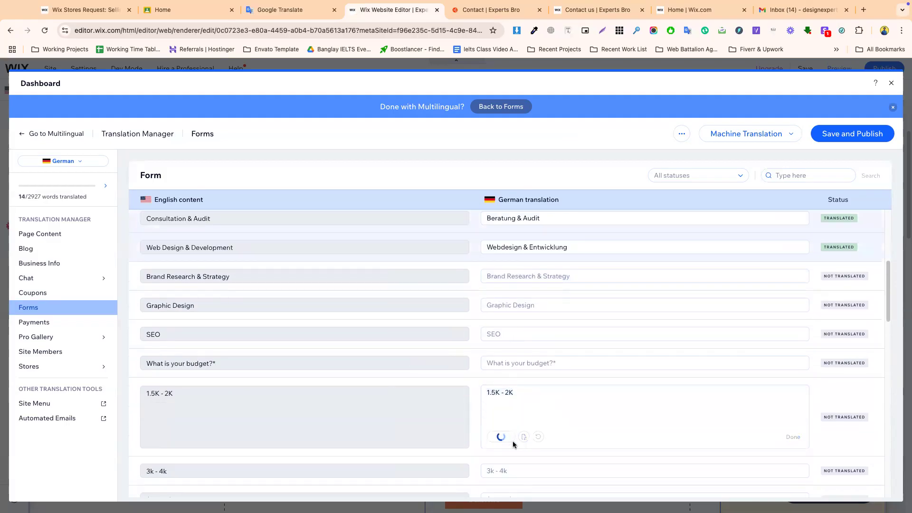
click(500, 467)
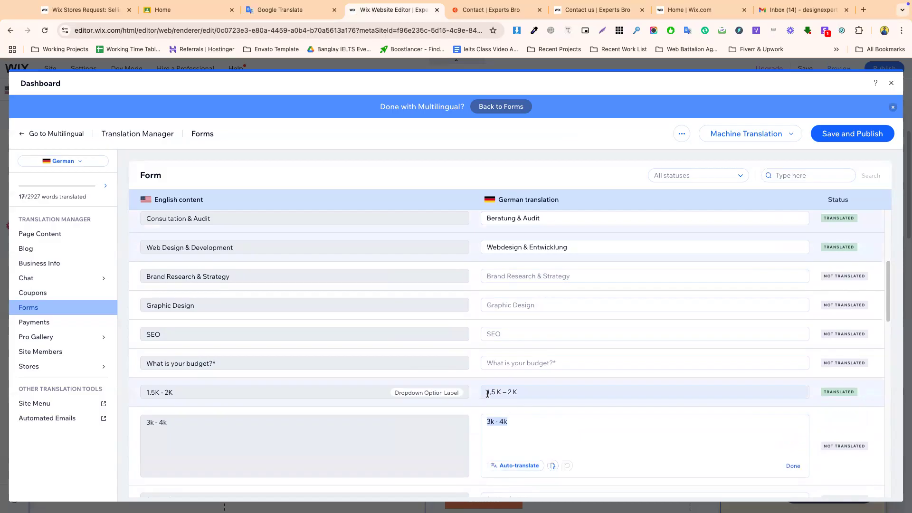
scroll(512, 427, down, 3)
click(502, 379)
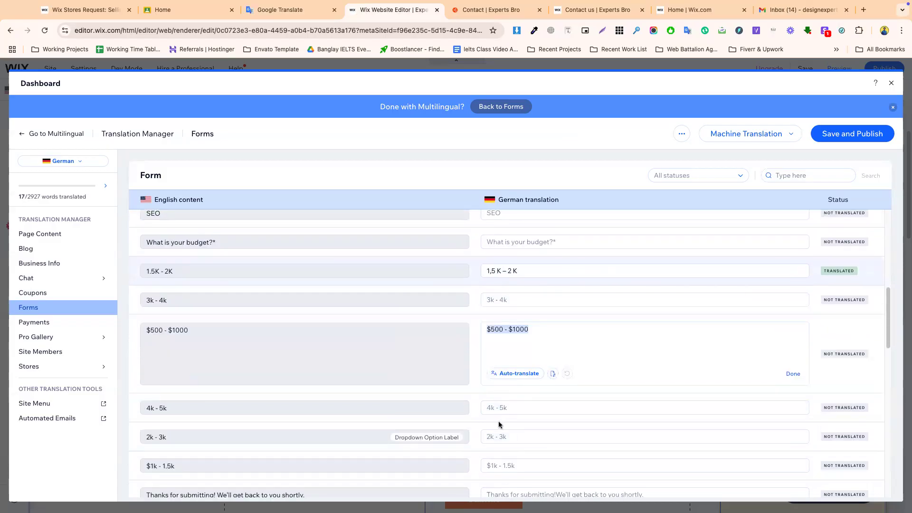
scroll(503, 428, down, 2)
- Auto-translate the thank-you message into German, then save and publish the translations
click(504, 431)
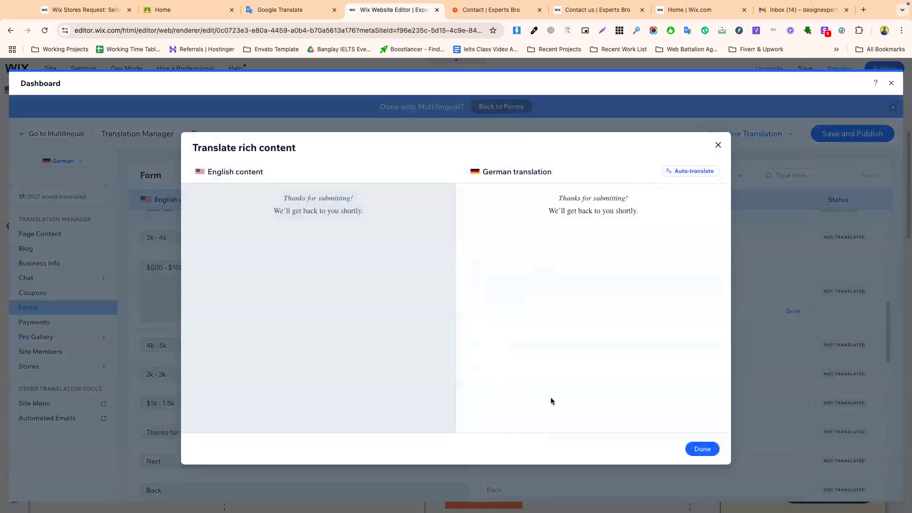
click(684, 172)
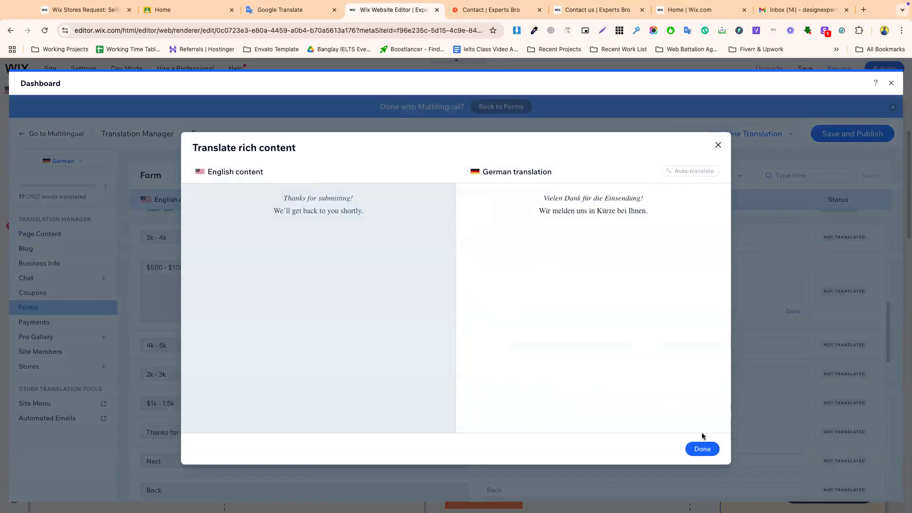
click(709, 455)
scroll(526, 425, down, 4)
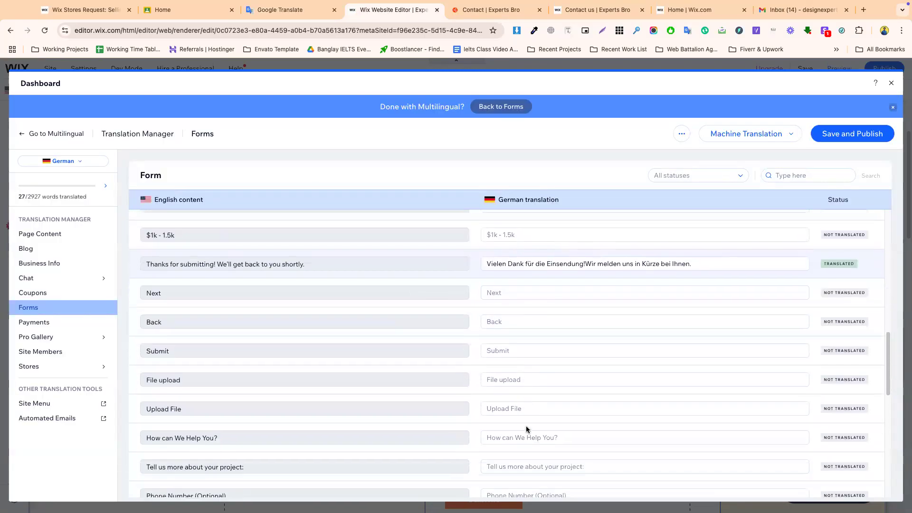
click(496, 290)
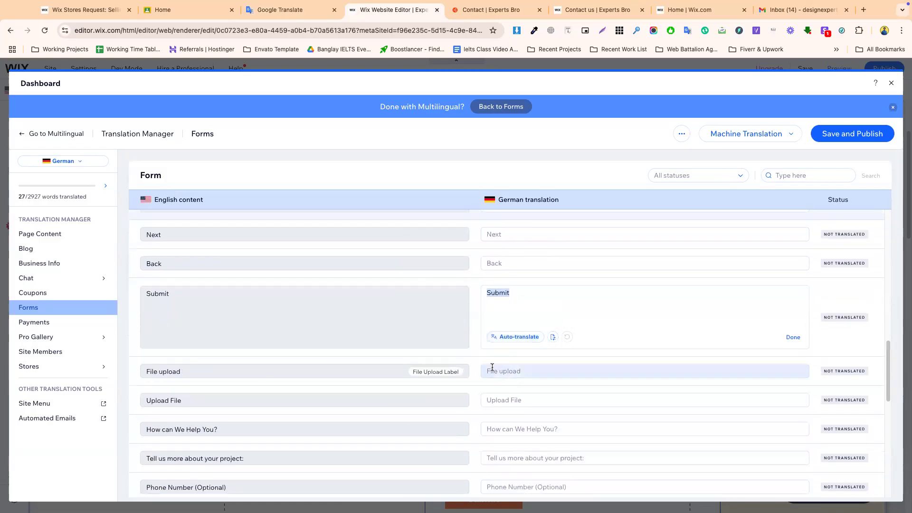
scroll(498, 402, down, 2)
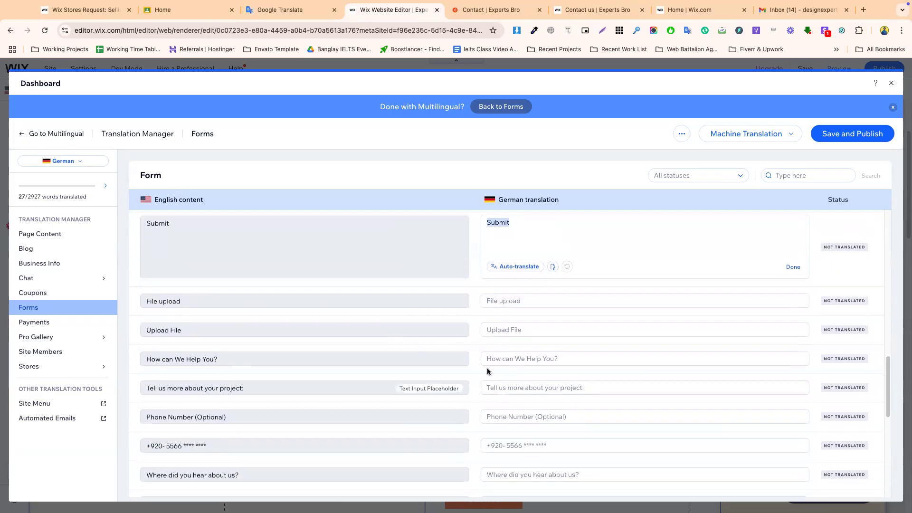
scroll(508, 406, down, 3)
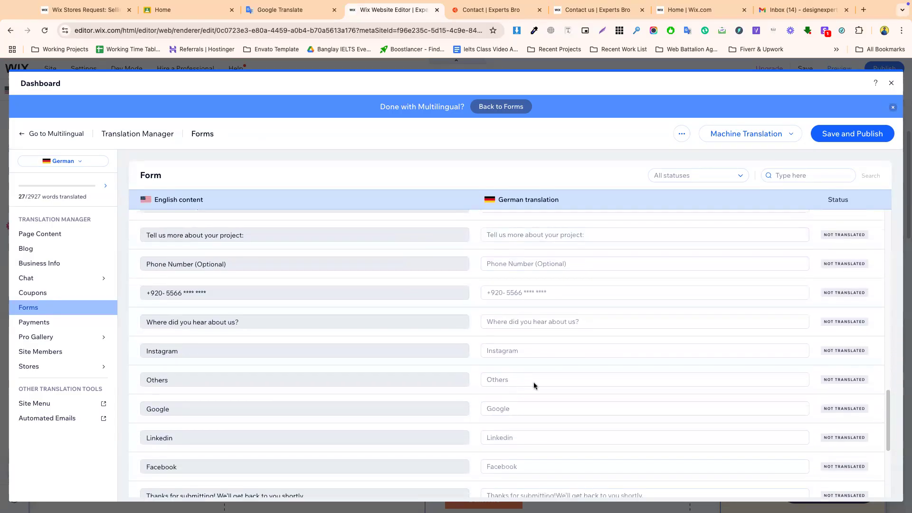
click(845, 133)
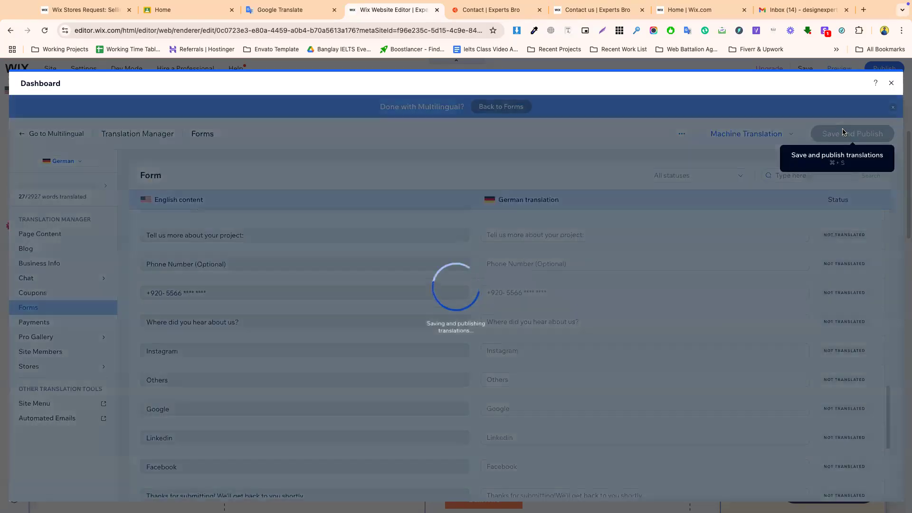
click(890, 83)
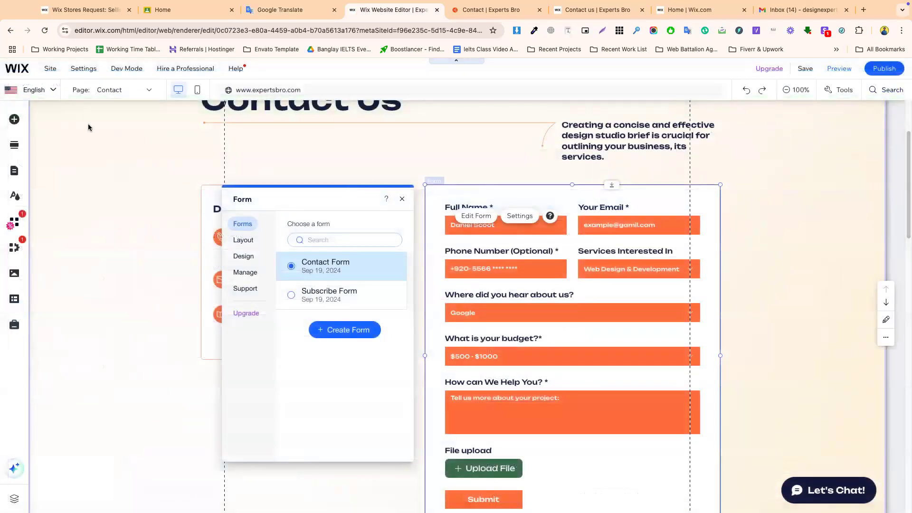
- Switch the editor to Arabic and review the Contact page's Arabic form labels
click(36, 93)
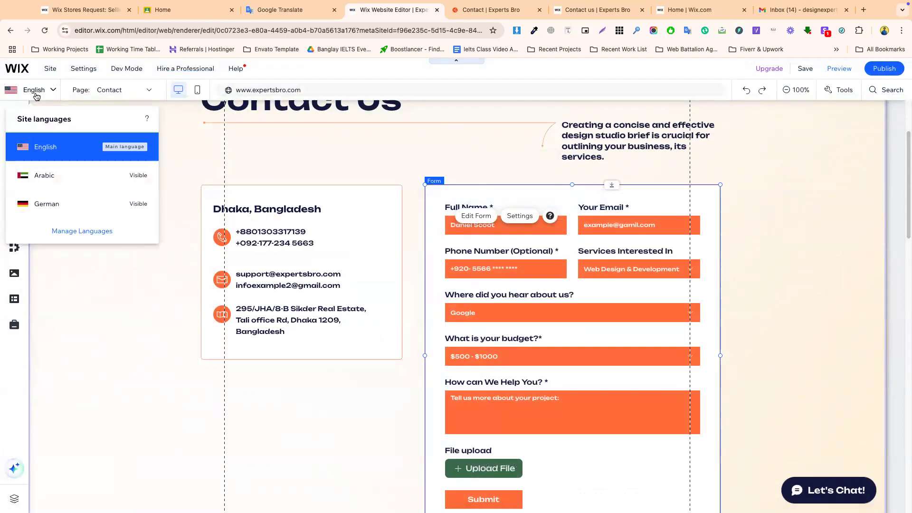
click(44, 175)
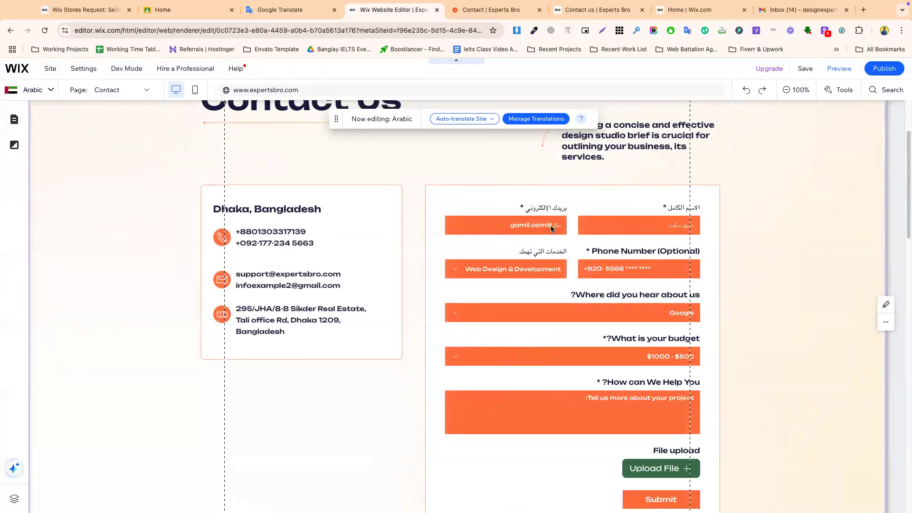
scroll(641, 348, down, 2)
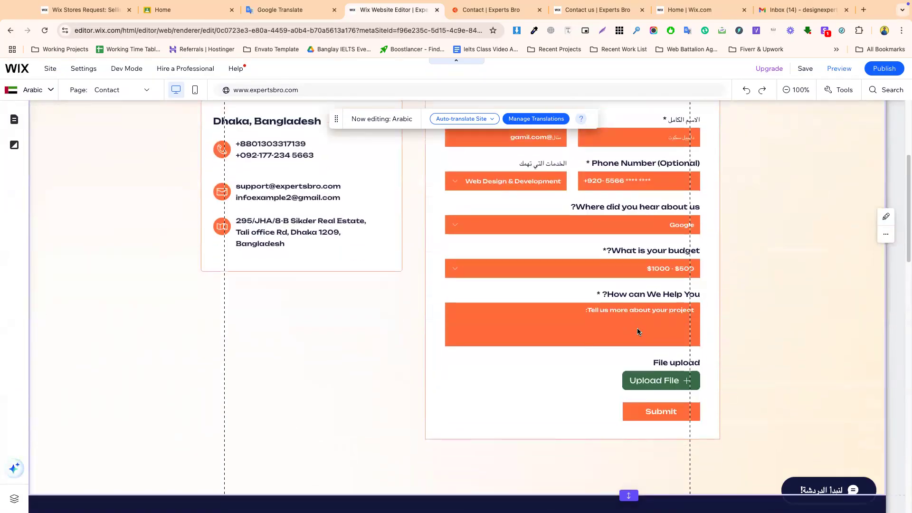
scroll(608, 346, up, 5)
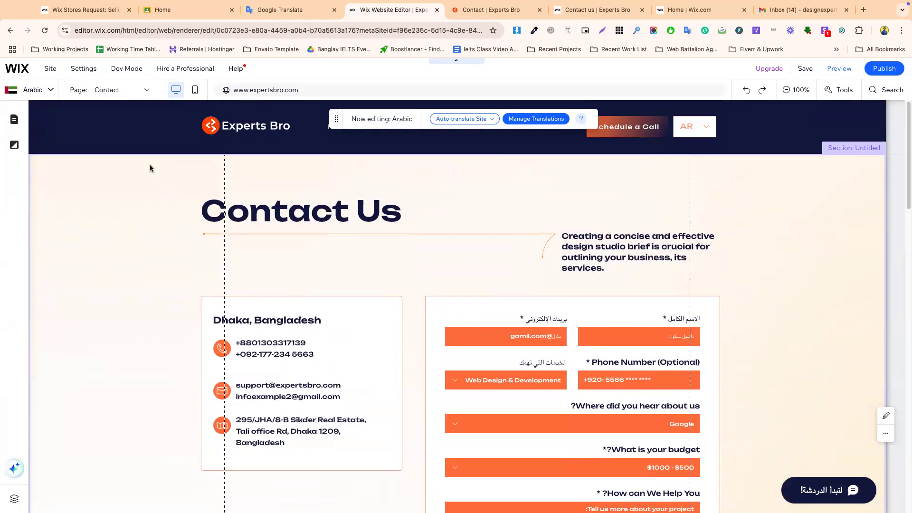
- Load the wix.com home page in the Wix help article's tab
click(107, 15)
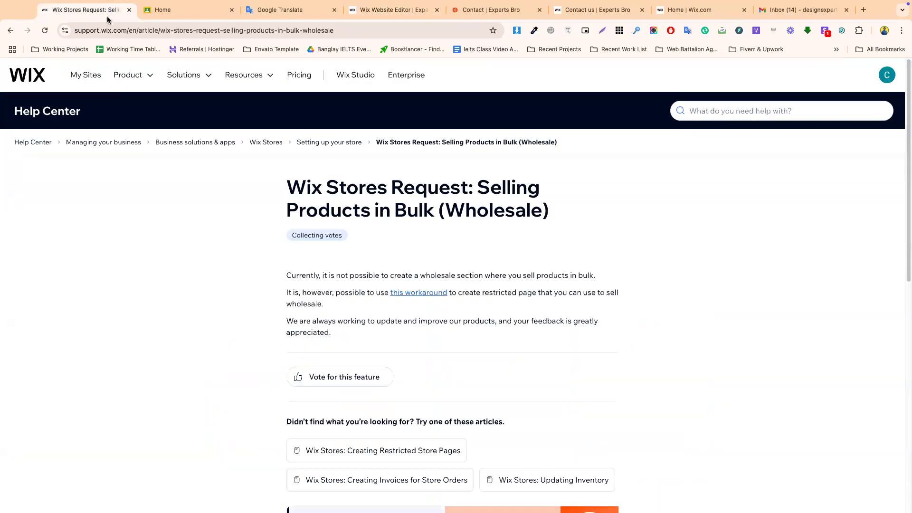
click(126, 30)
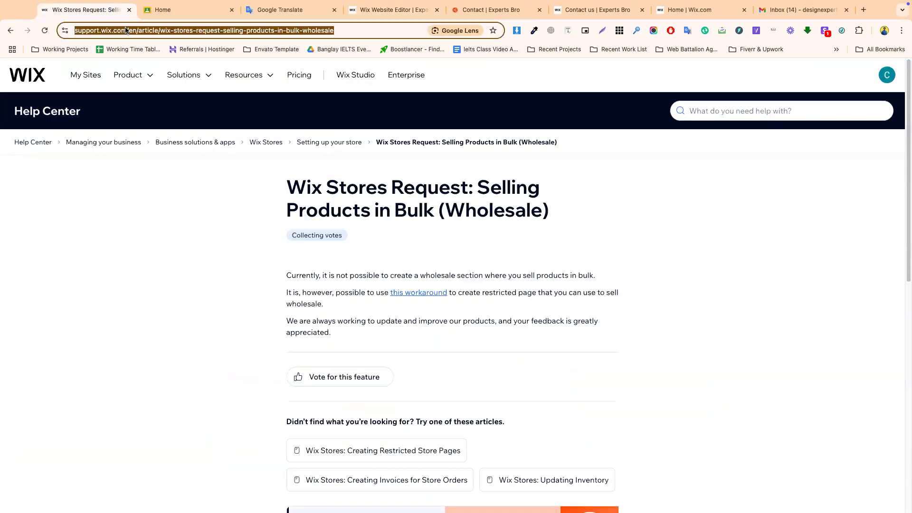
text(wix.com)
key(Return)
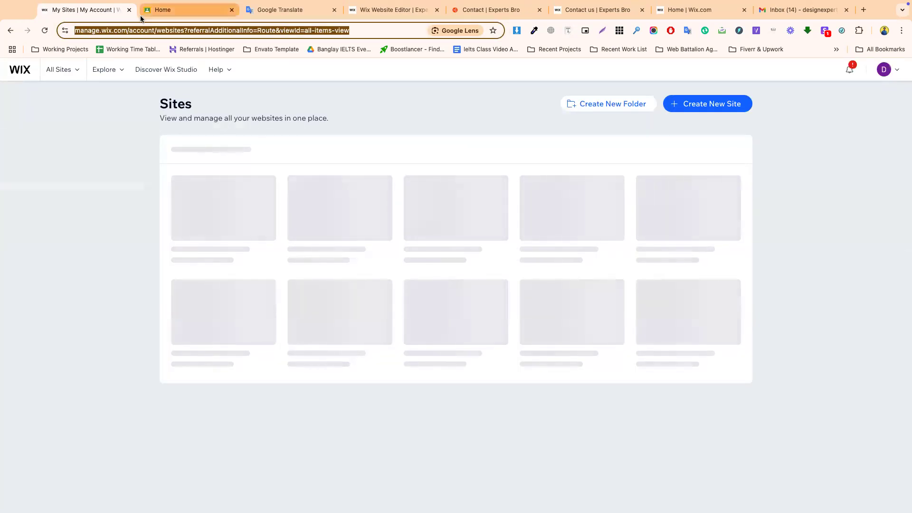
- Type 'wix' in the address bar and open the WiX_All Google Sheets suggestion
click(145, 31)
triple_click(144, 30)
text(wix )
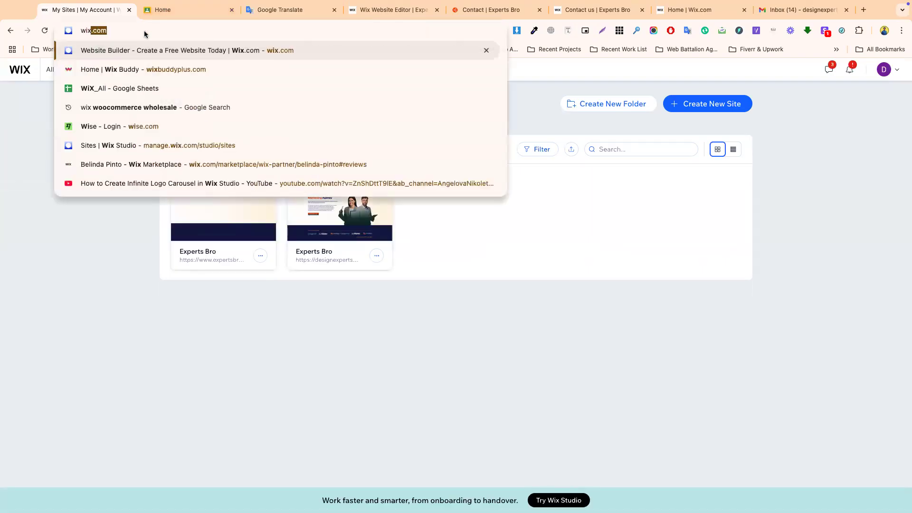
text(a)
key(BackSpace)
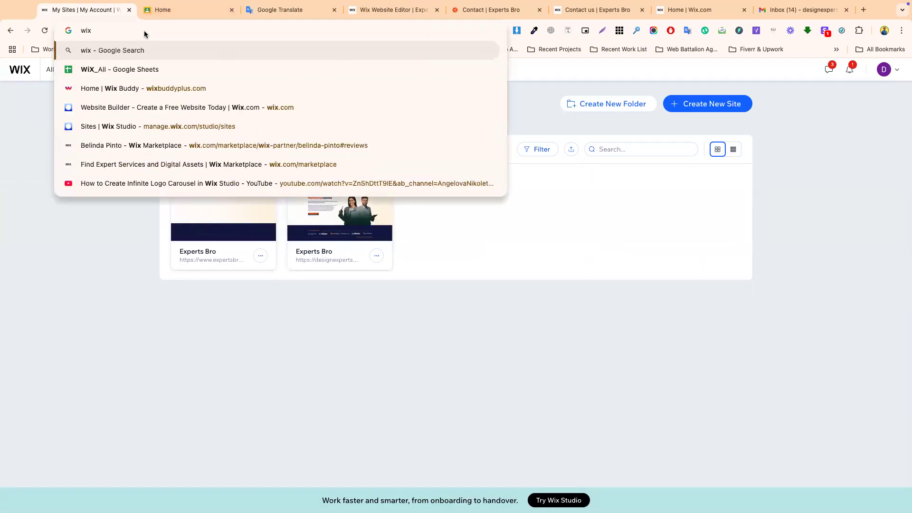
click(138, 70)
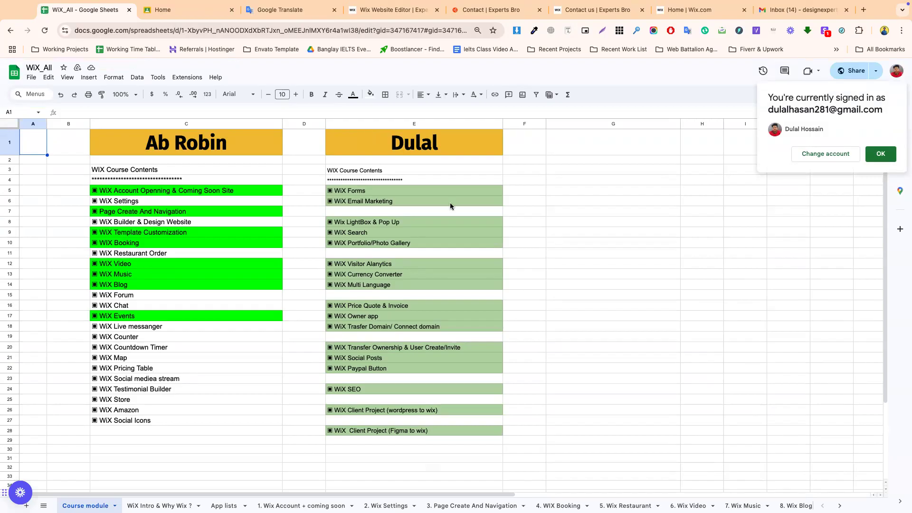
- Review the WiX Forms and WiX Multi Language cells and dismiss the signed-in account notice
click(374, 190)
double_click(374, 190)
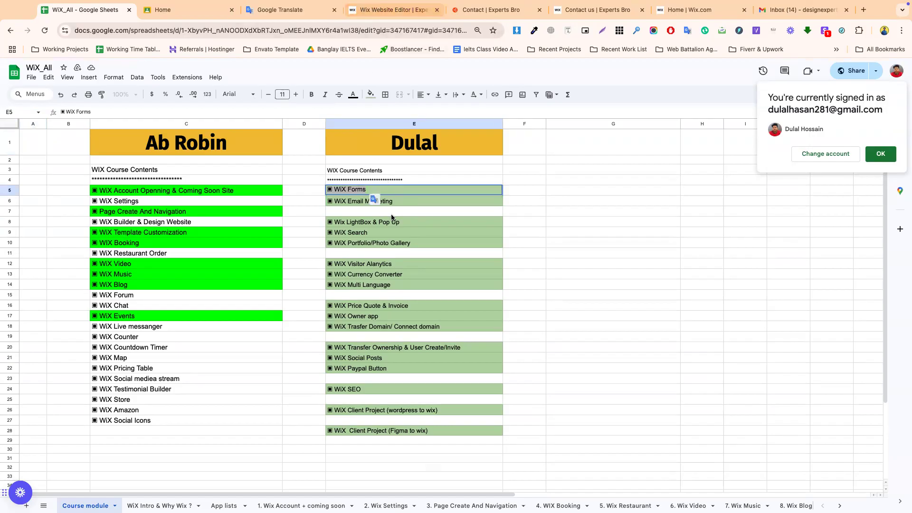
click(364, 285)
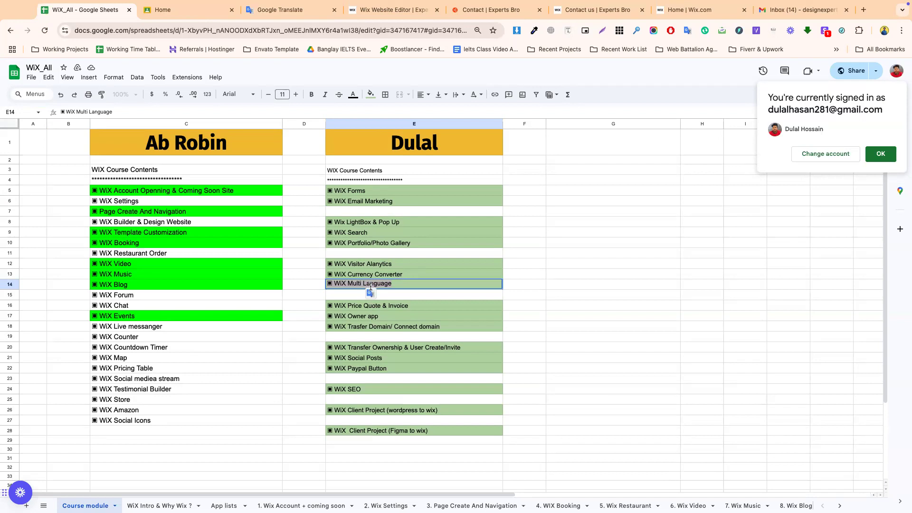
click(880, 154)
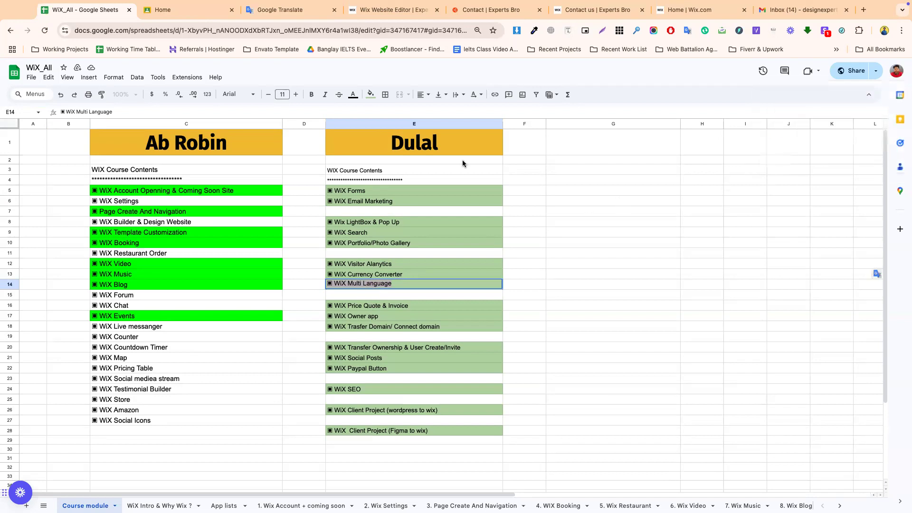
click(343, 190)
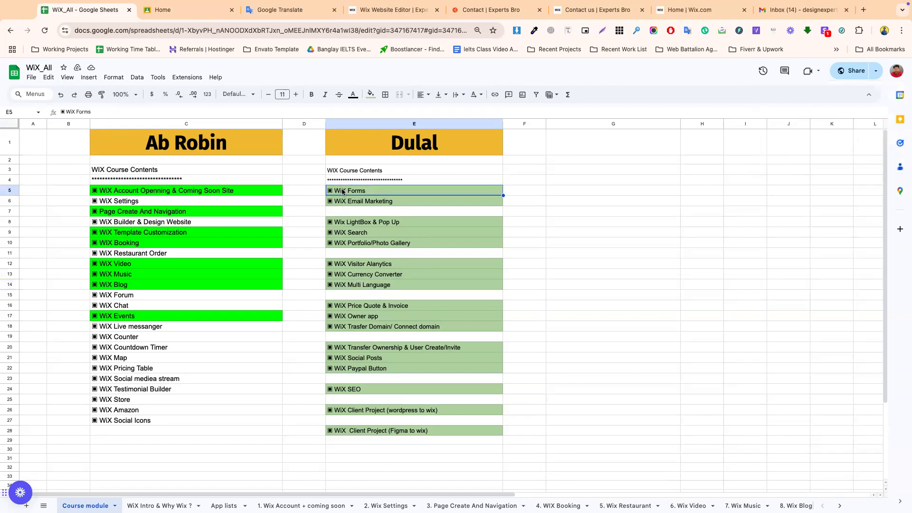
double_click(343, 190)
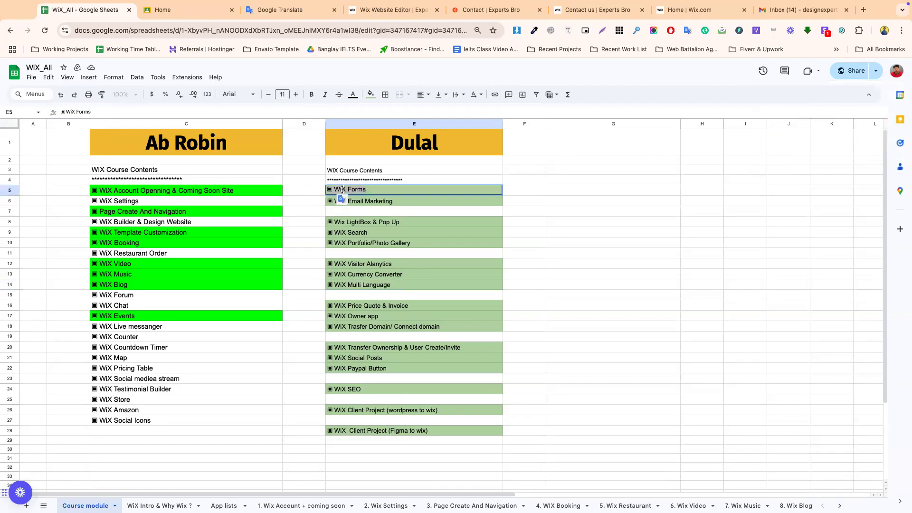
- Close the Google Translate tab, then check the site languages, contact pages and other Experts Bro site
click(304, 12)
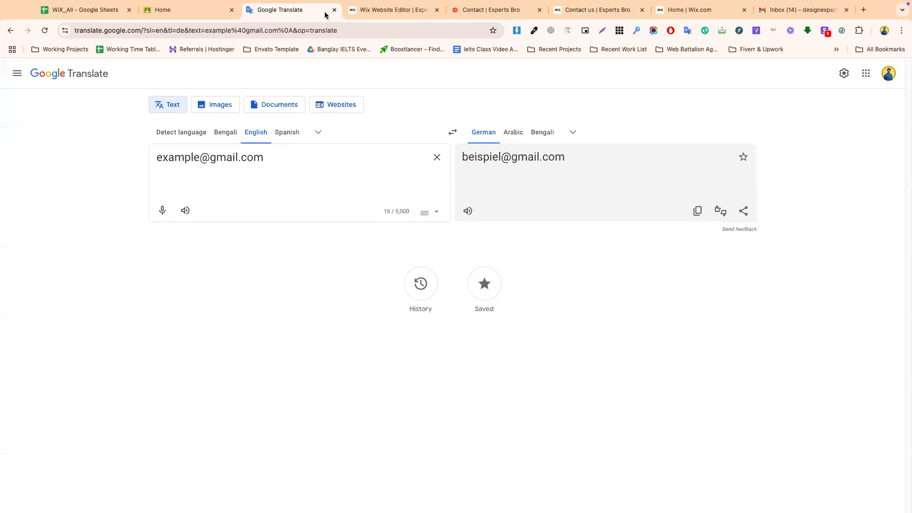
click(334, 10)
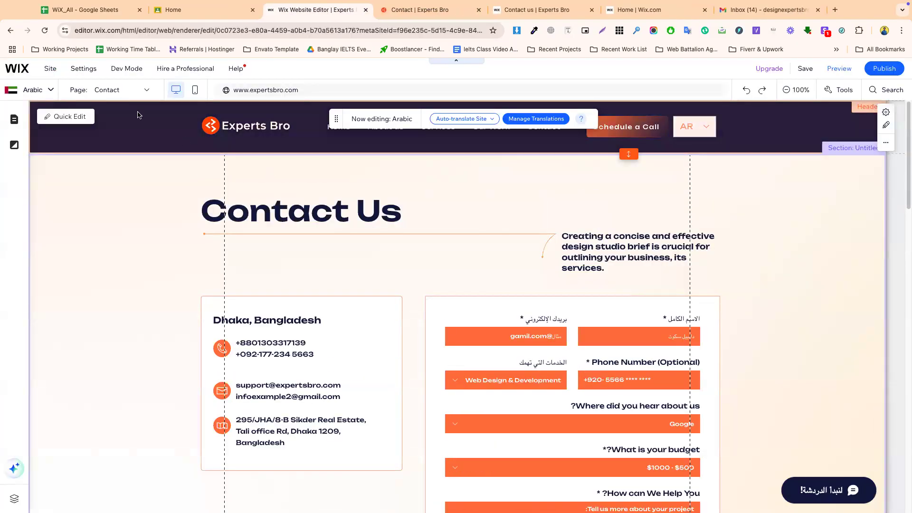
click(33, 89)
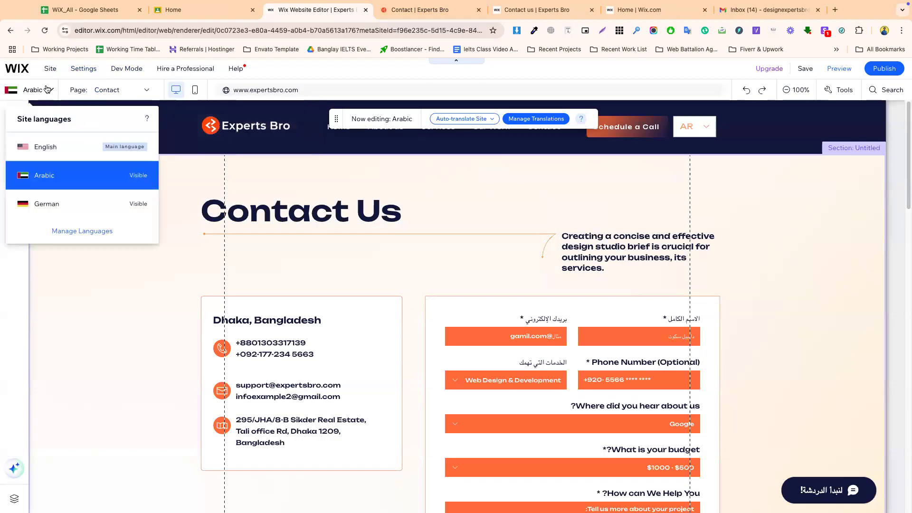
click(409, 18)
click(499, 18)
click(616, 18)
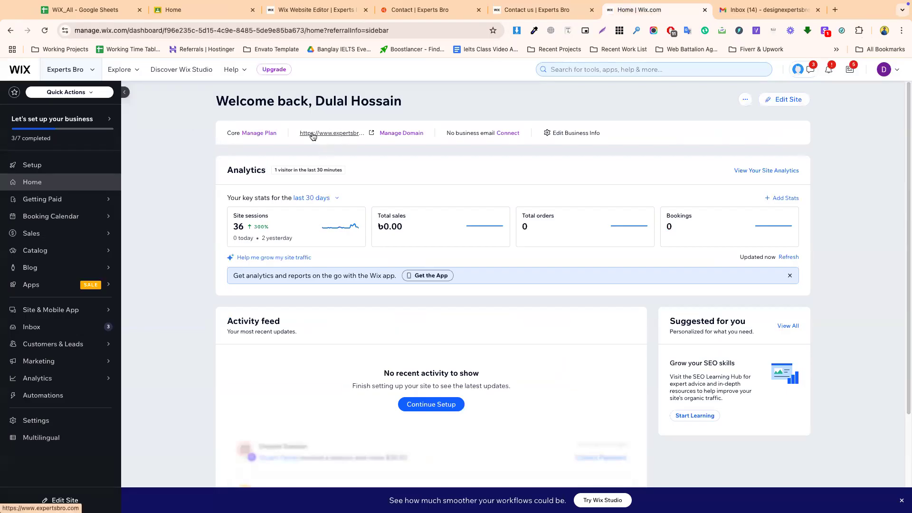
click(81, 73)
click(105, 158)
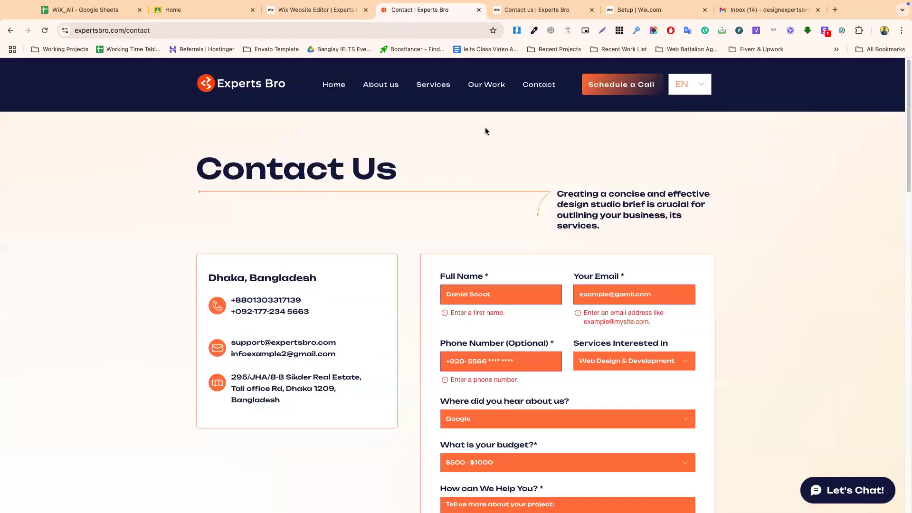
- Close the contact, setup and editor tabs, confirming Leave, and go to wix.com
click(478, 9)
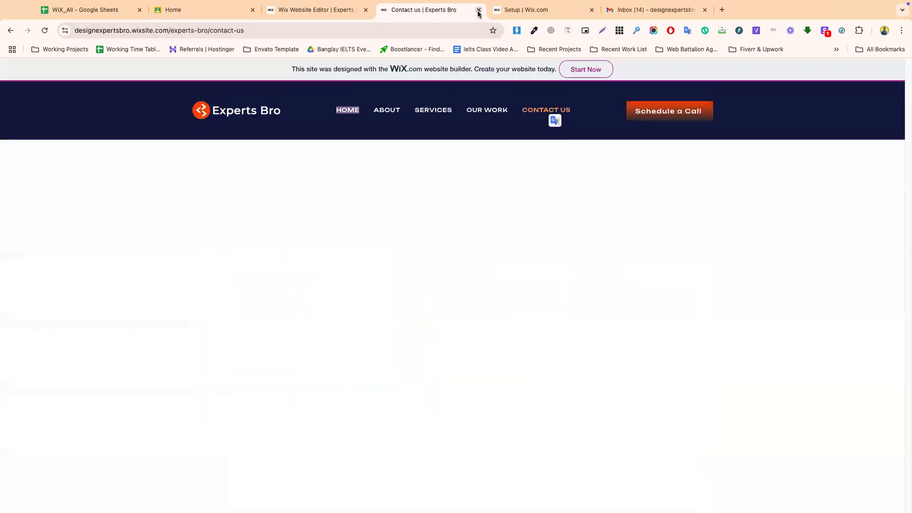
click(478, 10)
click(478, 10)
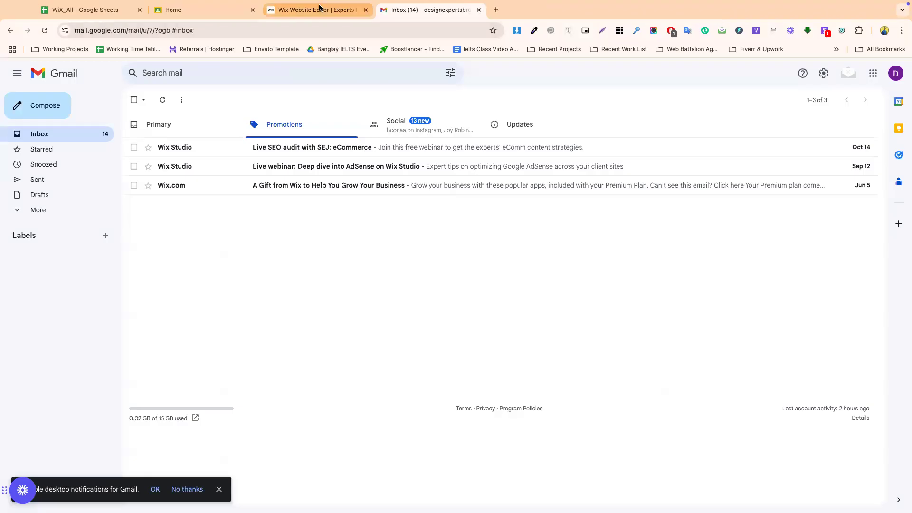
click(315, 10)
click(365, 10)
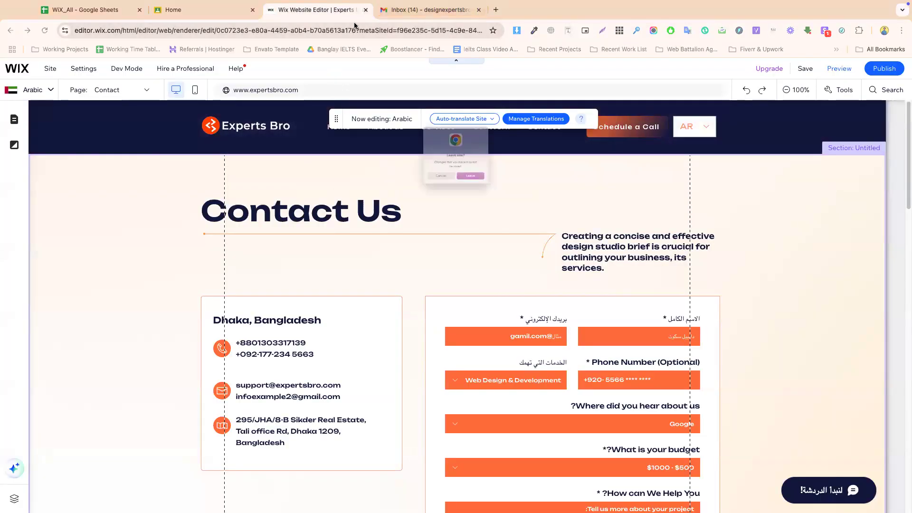
click(480, 194)
click(337, 23)
text(w)
key(Return)
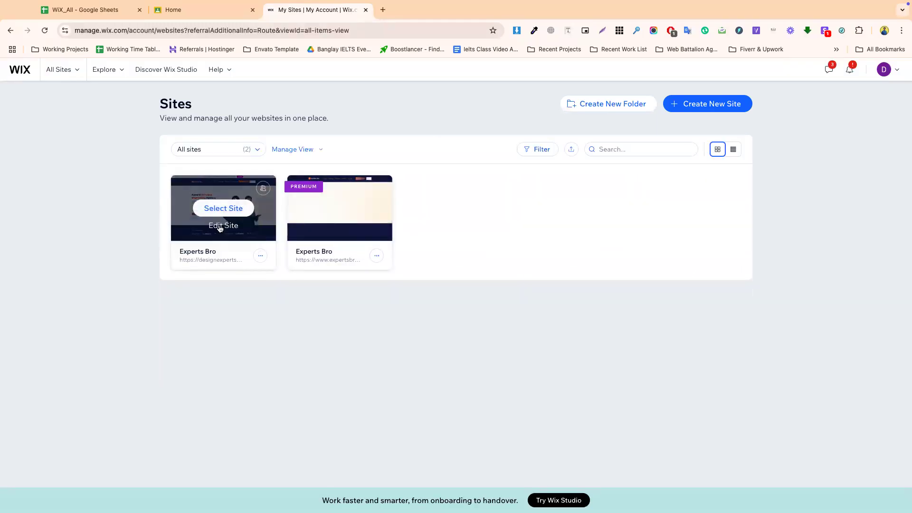
- Edit the first Experts Bro site, switch to its Contact us page, and open Add Elements
click(220, 227)
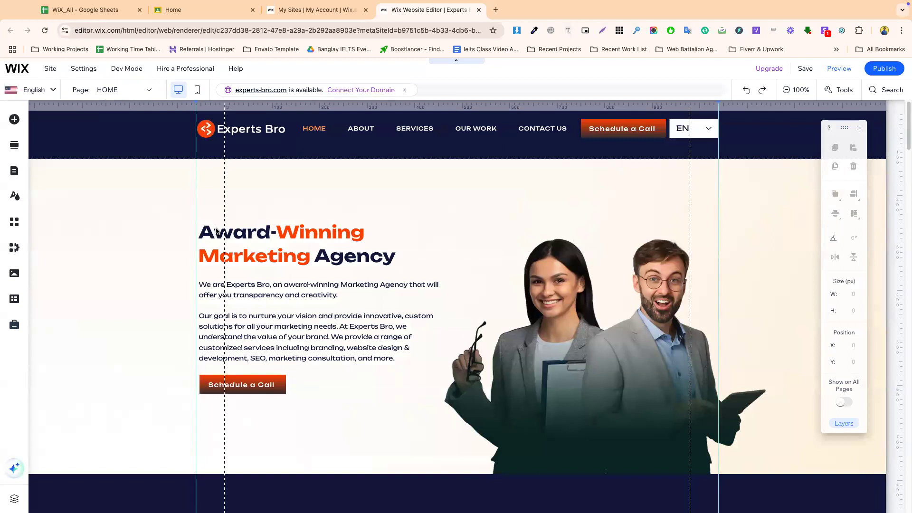
click(98, 91)
click(98, 164)
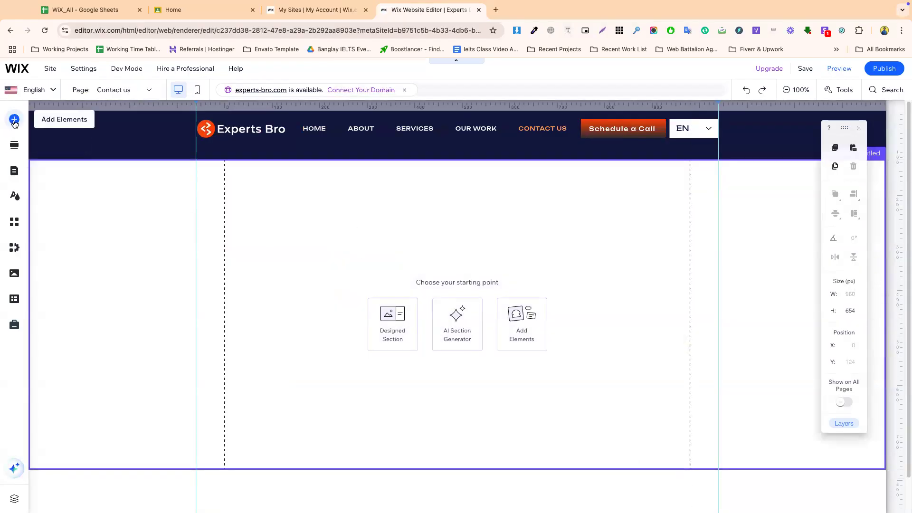
click(14, 119)
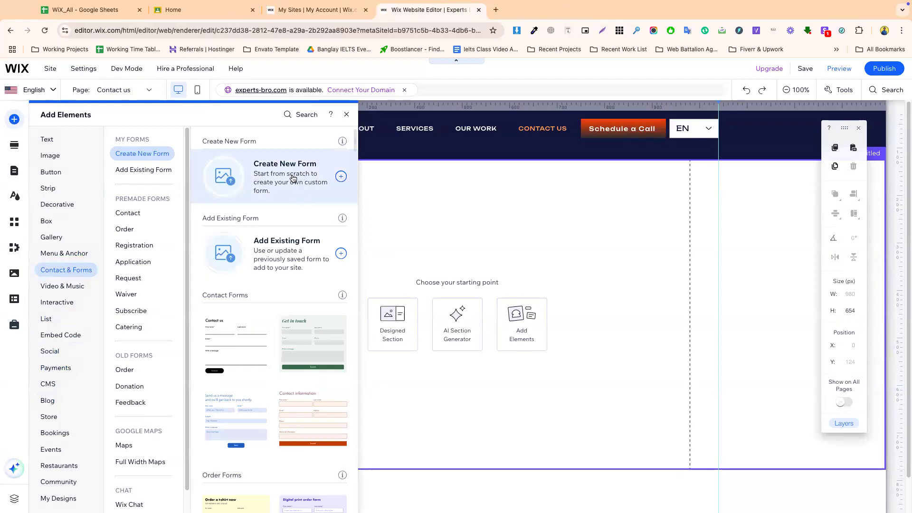
- Browse the premade order, registration, application, request, waiver, subscribe and catering forms, then create a blank form
scroll(269, 294, down, 2)
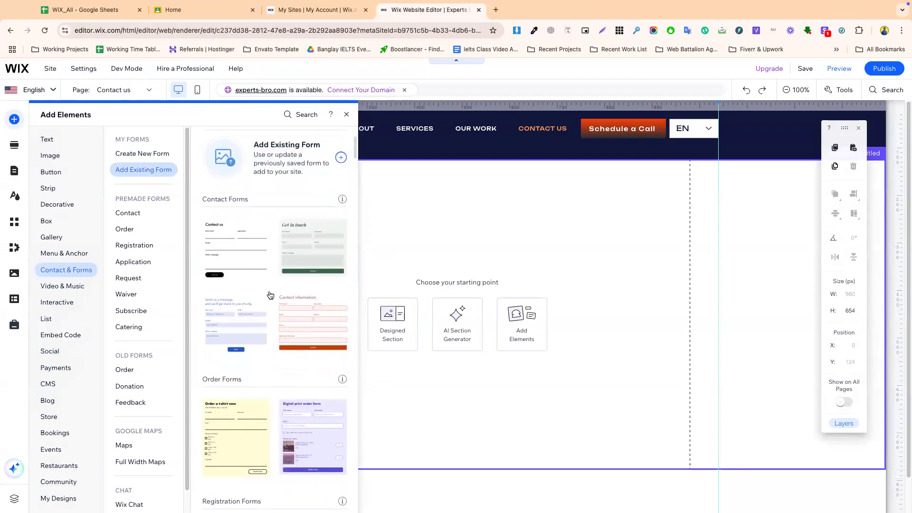
click(124, 229)
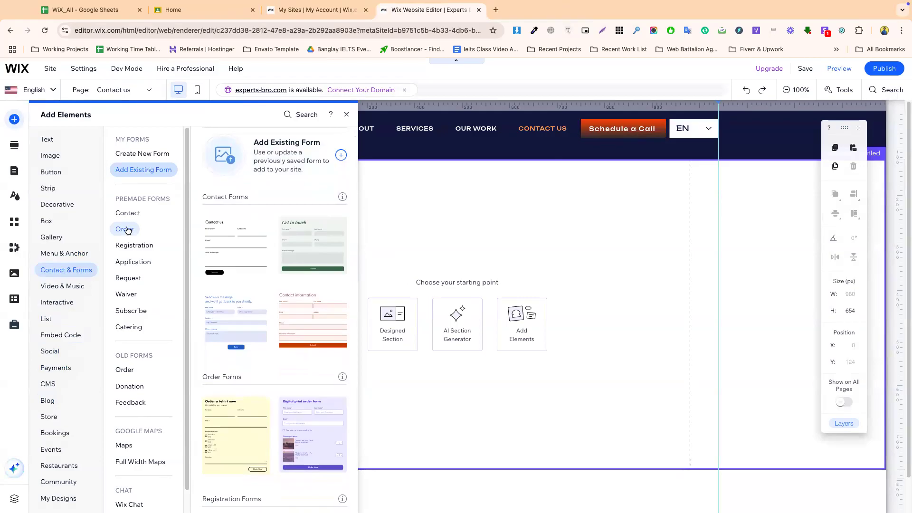
click(134, 245)
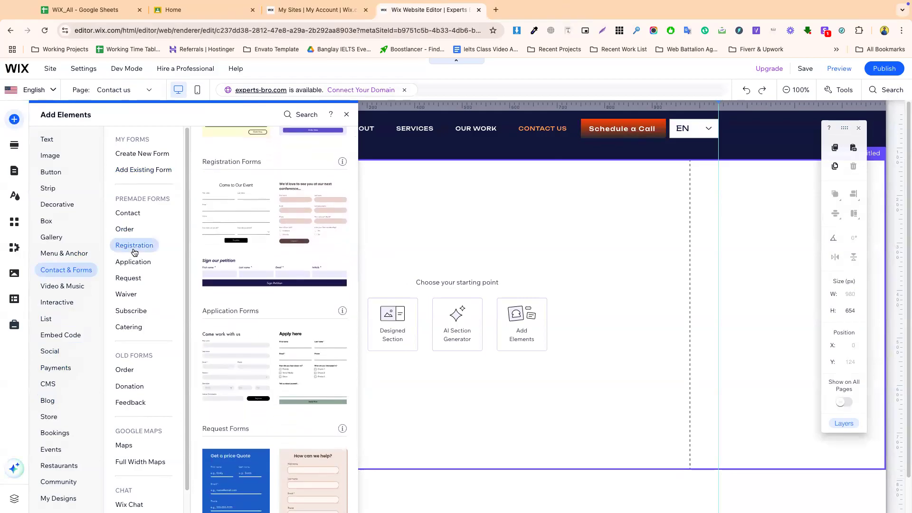
click(133, 262)
click(132, 279)
click(131, 294)
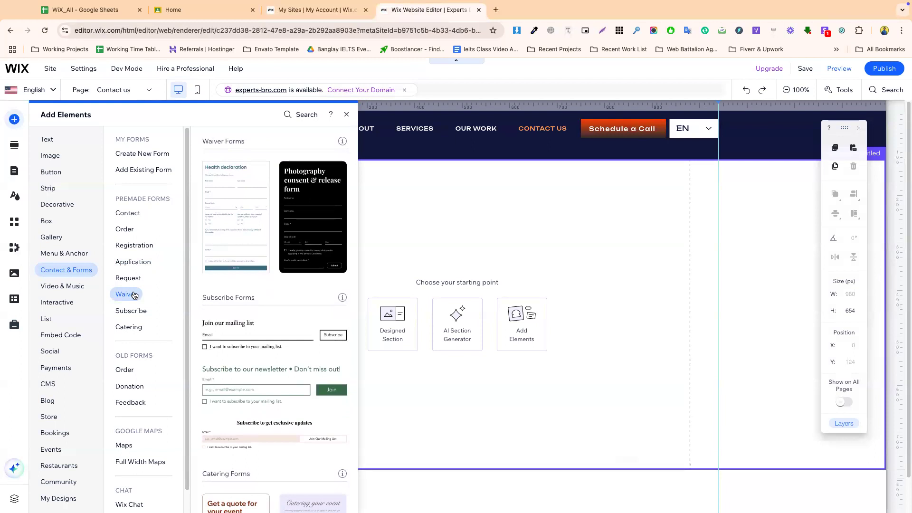
click(136, 312)
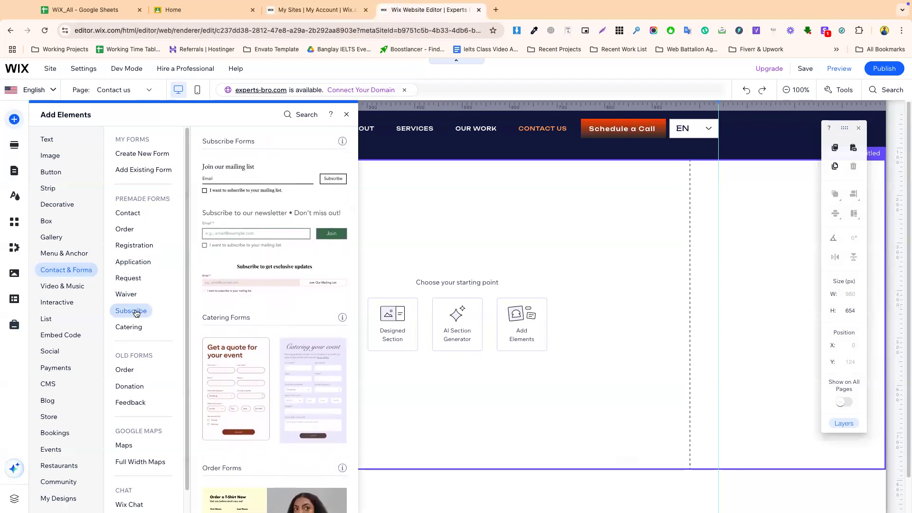
click(131, 327)
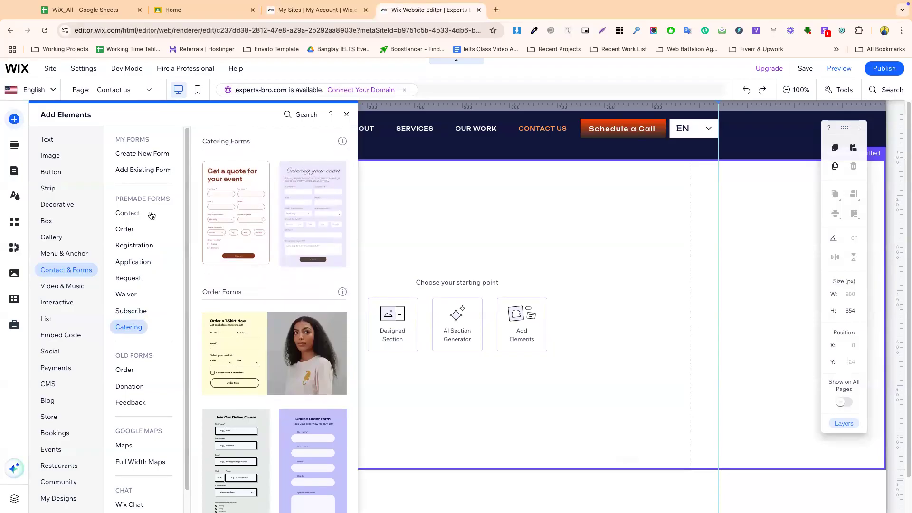
click(142, 153)
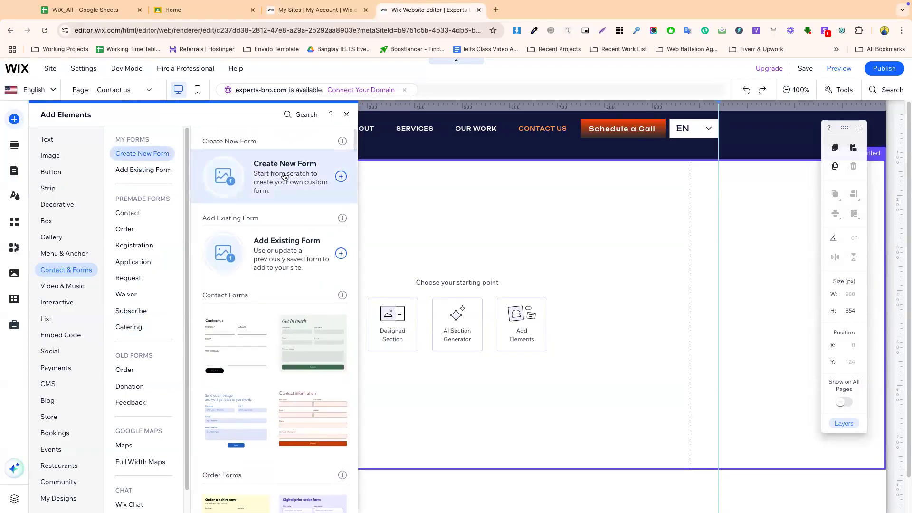
scroll(280, 170, down, 5)
click(281, 170)
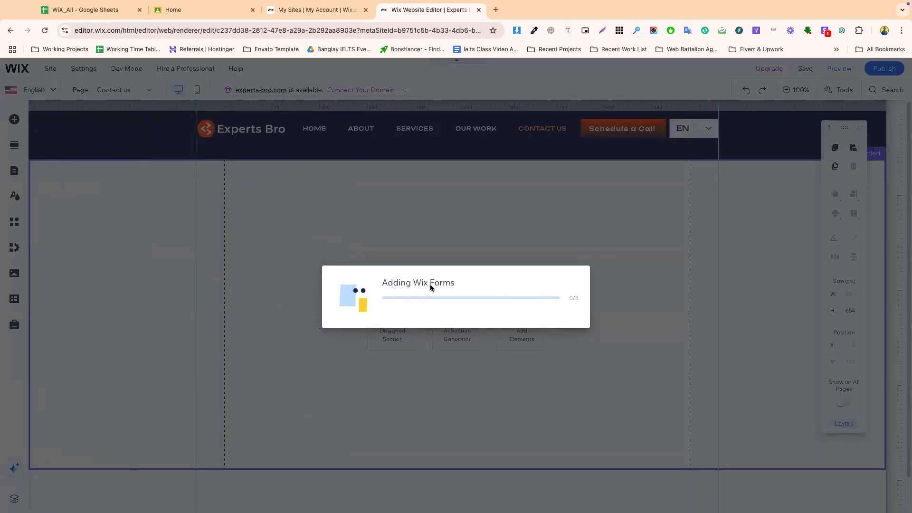
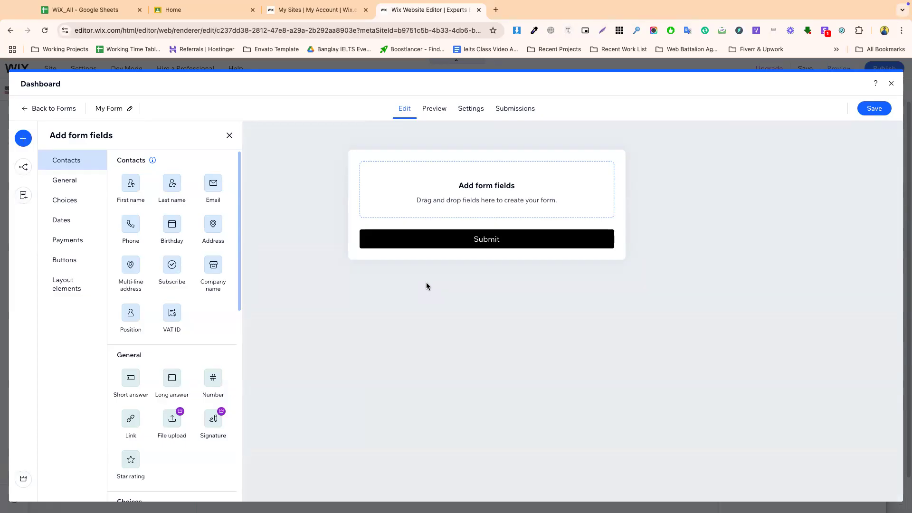
- Rename the form from 'My Form' to 'Contact Form'
click(129, 108)
double_click(352, 199)
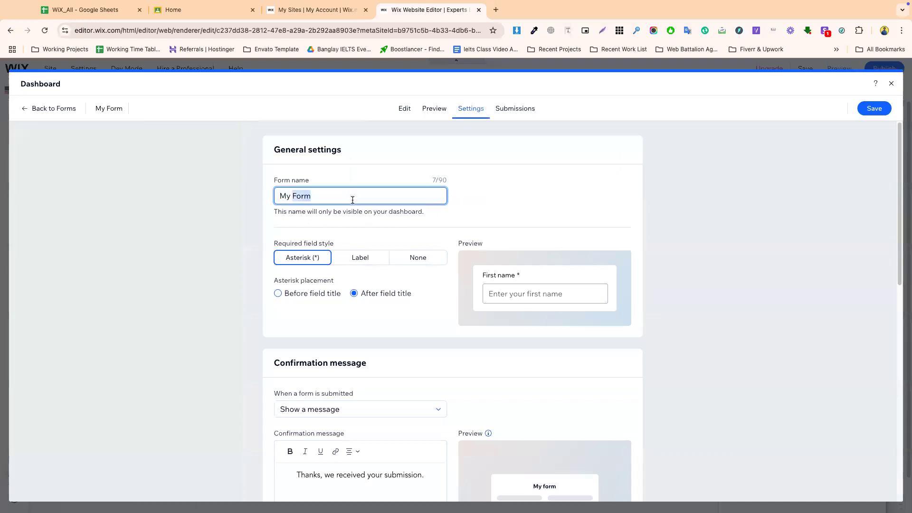
key(ctrl+a)
key(BackSpace)
text(Con)
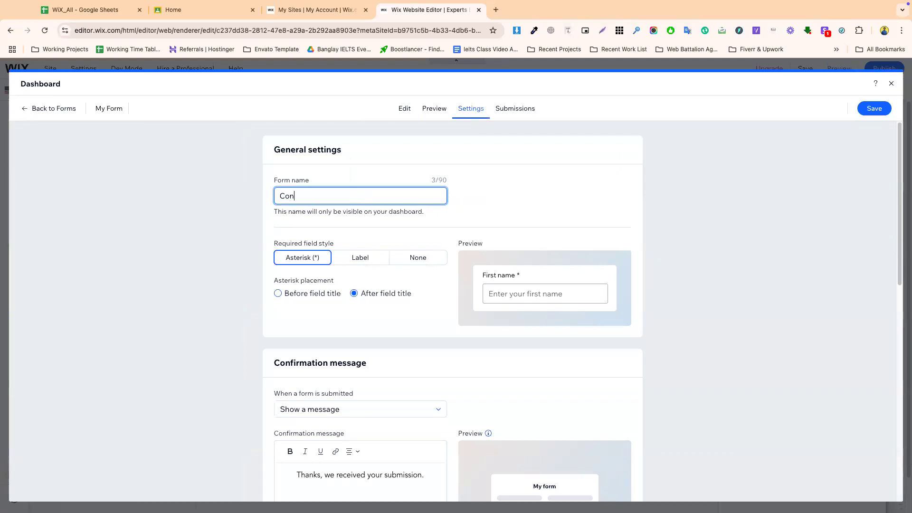
text(tact Form)
click(352, 157)
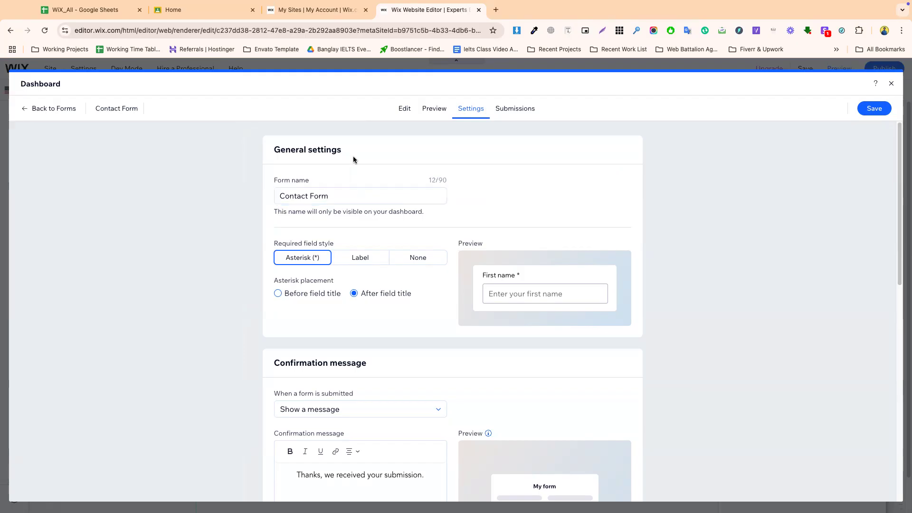
- Load expertsbro.com in a new browser tab for reference, then go back to the form settings
click(496, 9)
text(expertsbro.com)
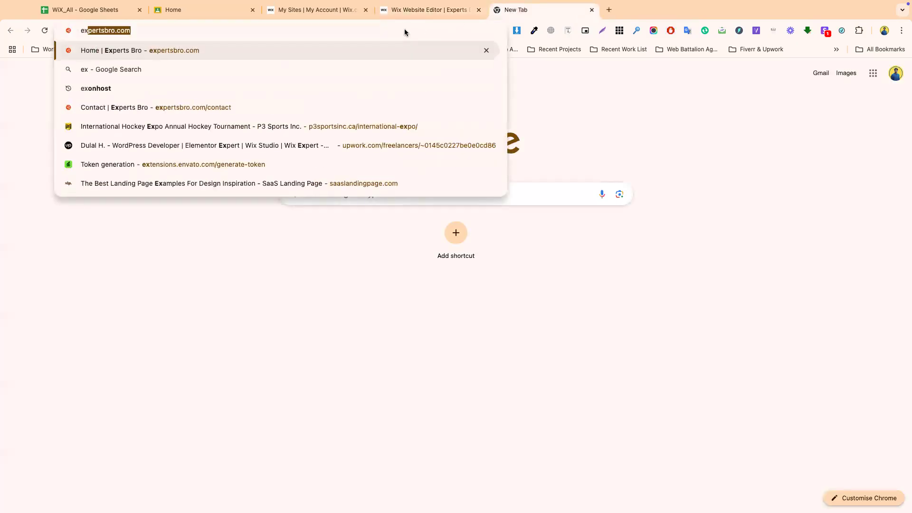
key(Return)
click(426, 14)
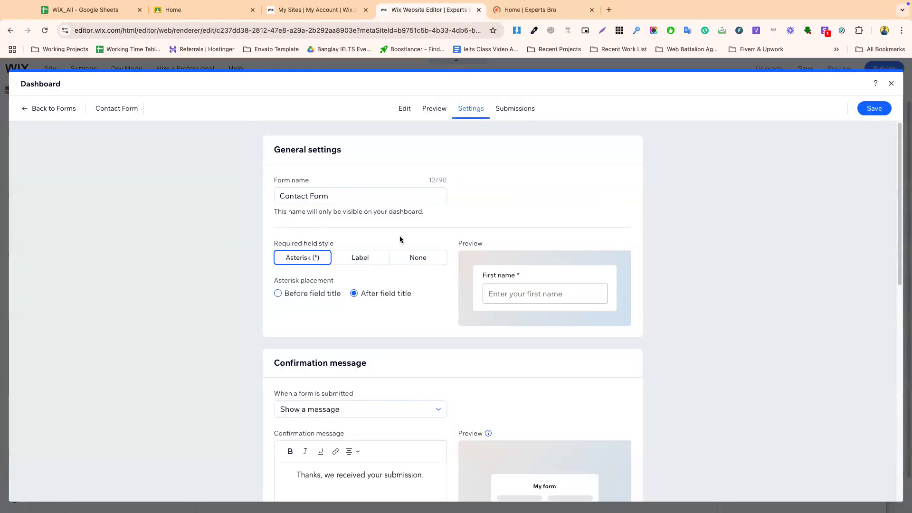
- Compare the Required, none and asterisk markers for required fields, ending on Asterisk
click(363, 261)
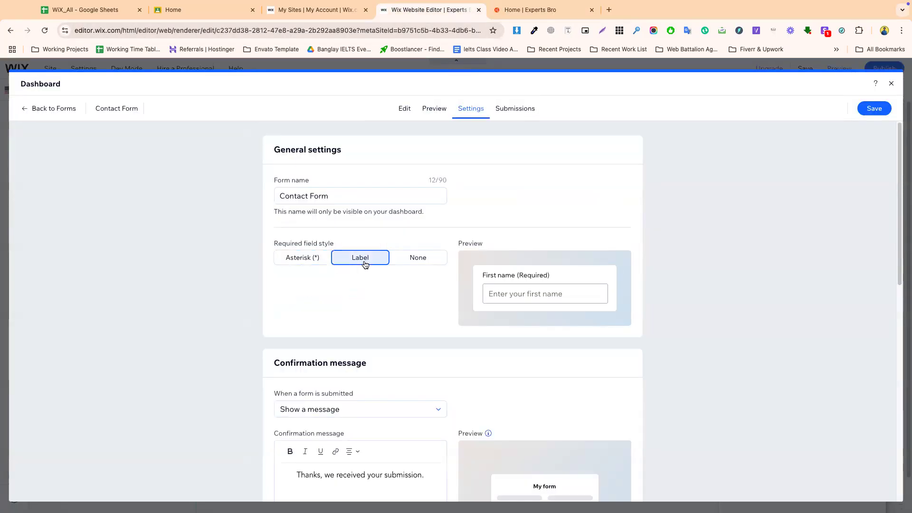
drag(478, 275, 558, 277)
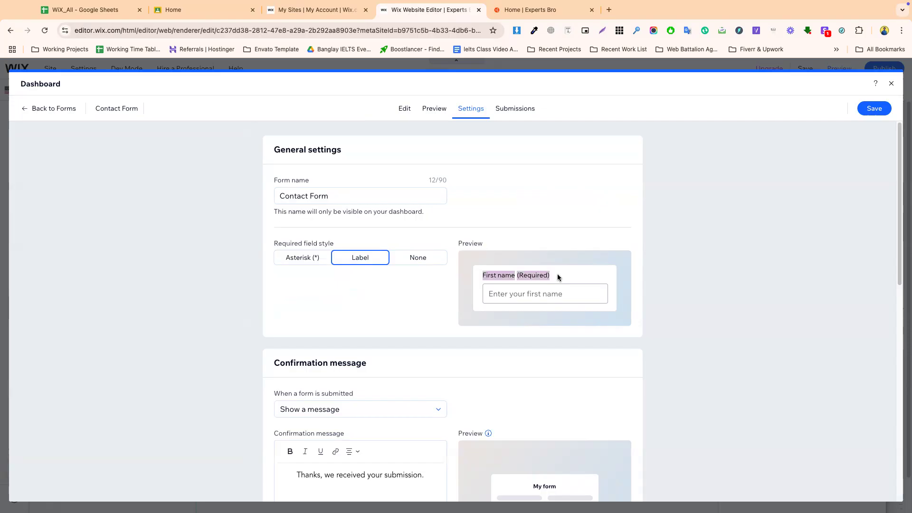
click(303, 260)
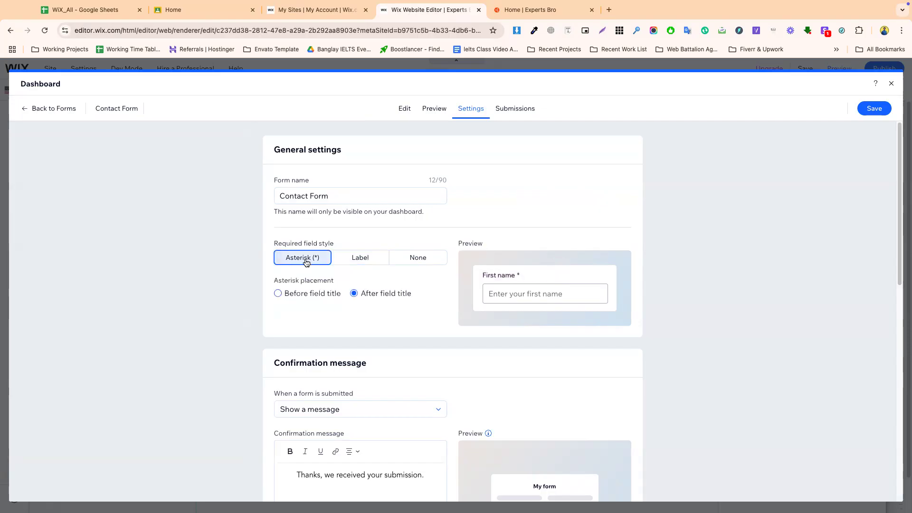
triple_click(497, 278)
click(352, 259)
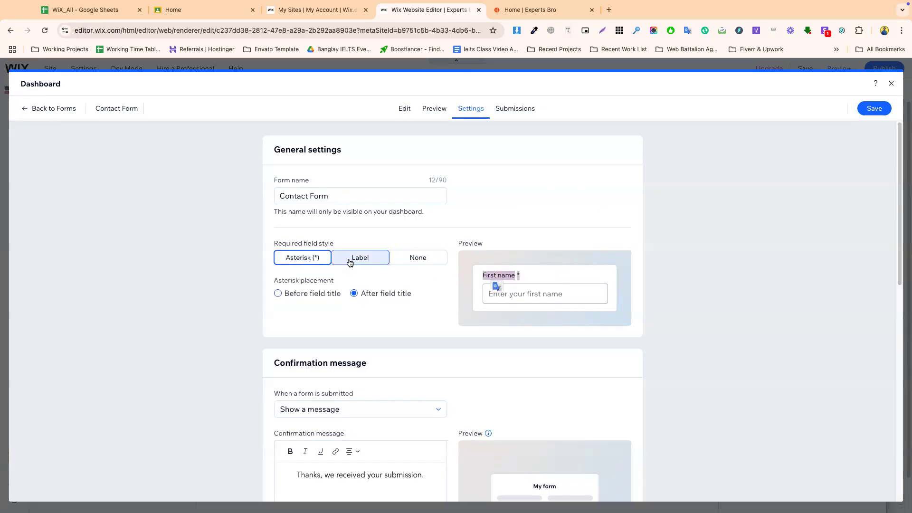
click(409, 260)
click(304, 259)
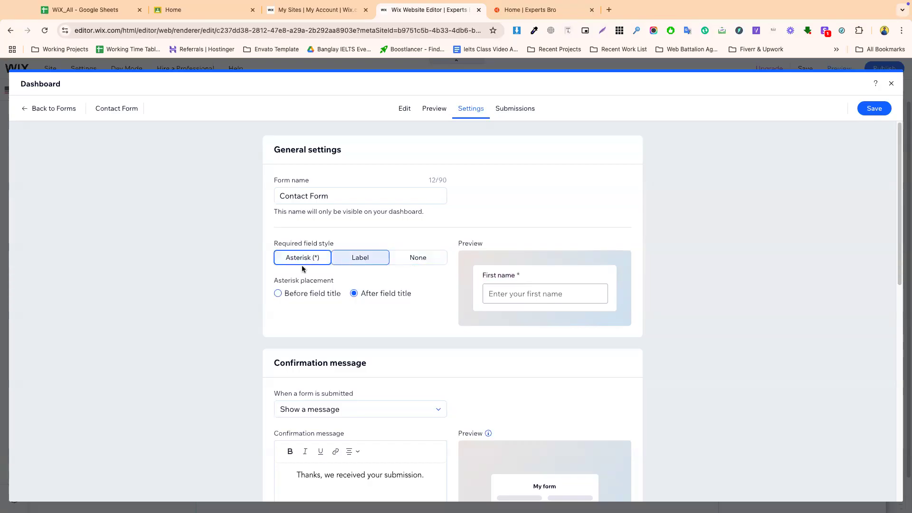
scroll(306, 312, down, 3)
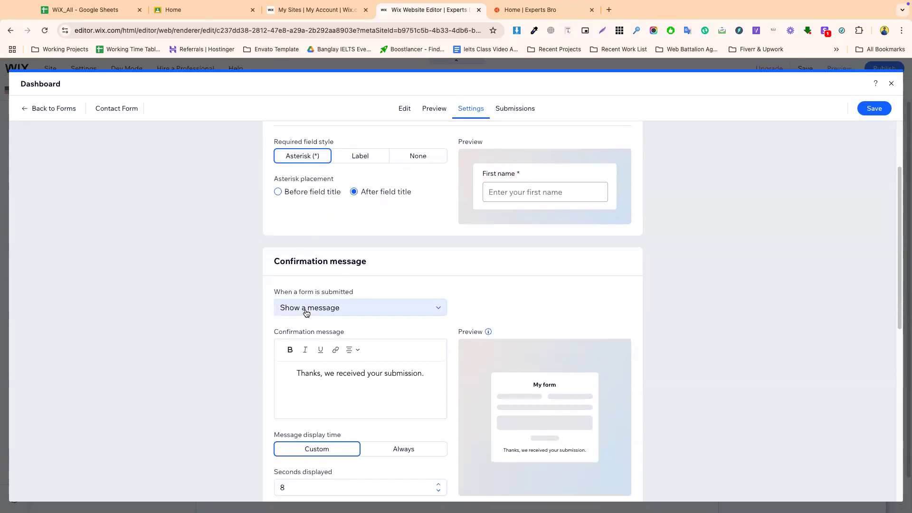
click(322, 315)
click(319, 310)
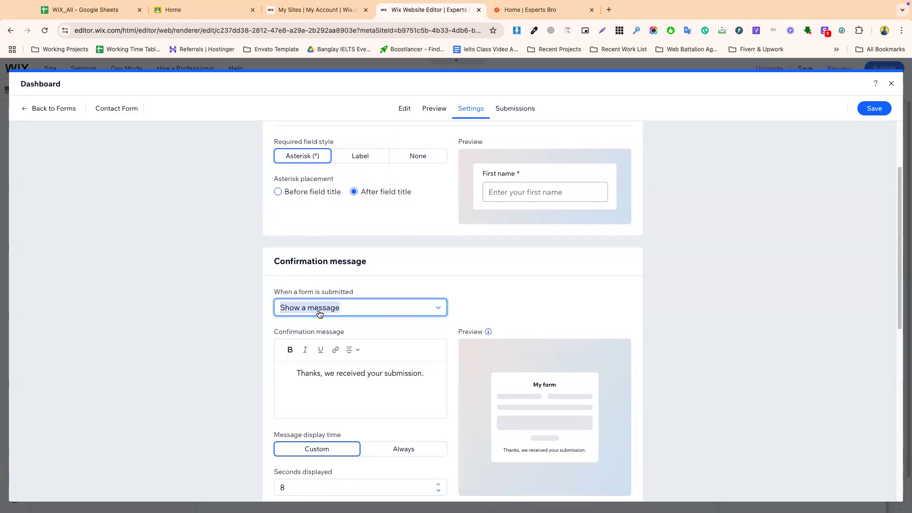
click(328, 307)
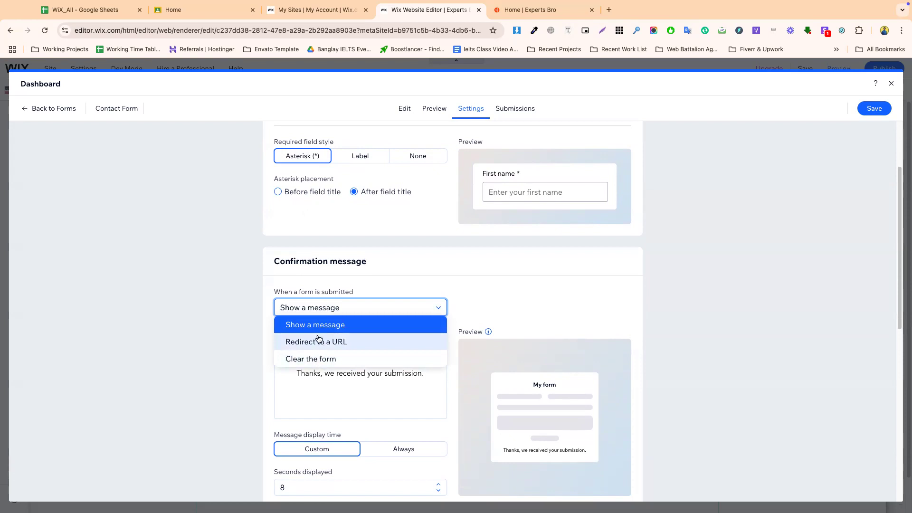
click(298, 295)
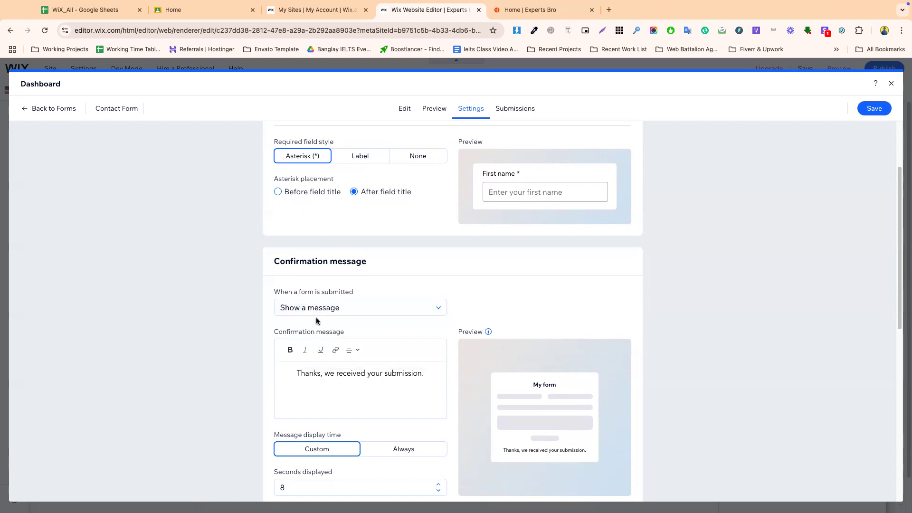
click(311, 309)
click(309, 340)
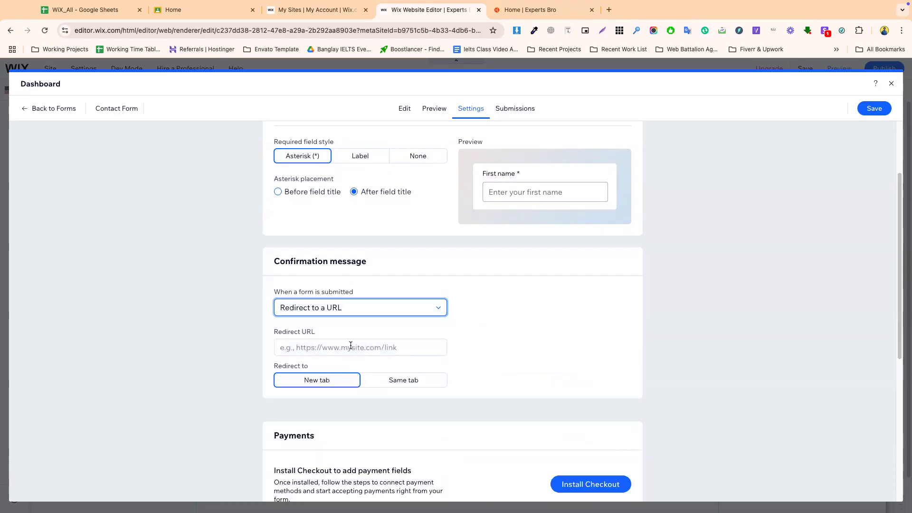
click(337, 311)
click(327, 359)
click(325, 308)
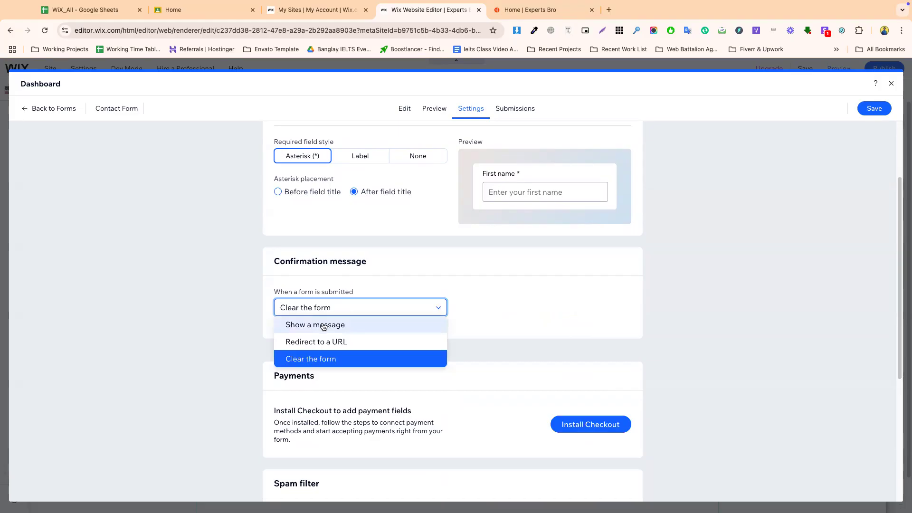
click(323, 324)
triple_click(328, 373)
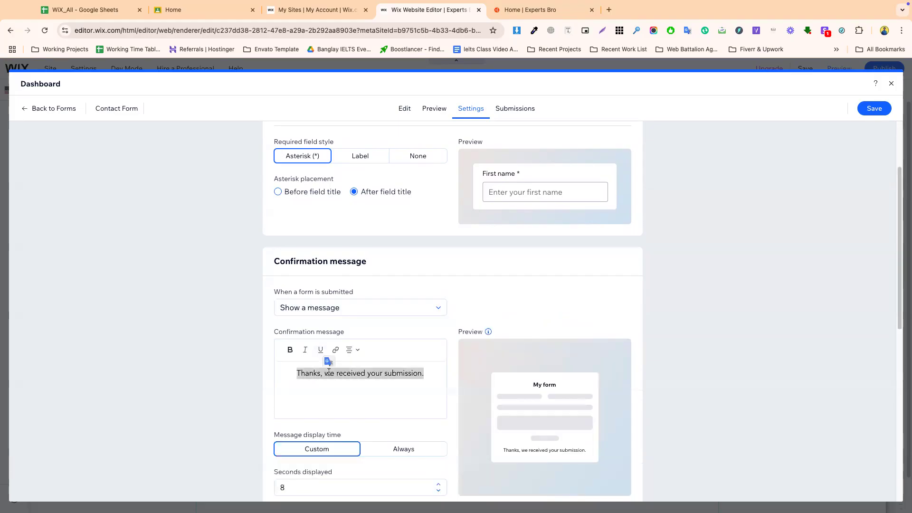
scroll(418, 371, down, 3)
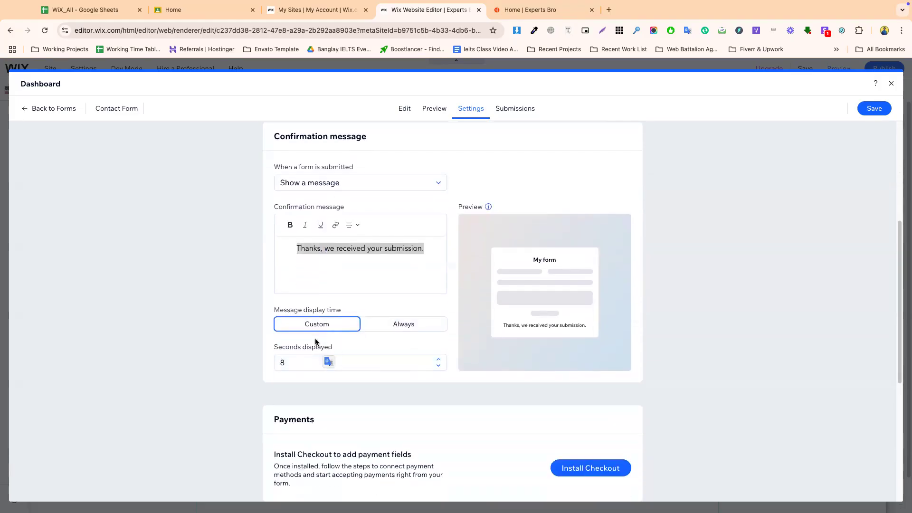
scroll(266, 366, down, 2)
double_click(304, 269)
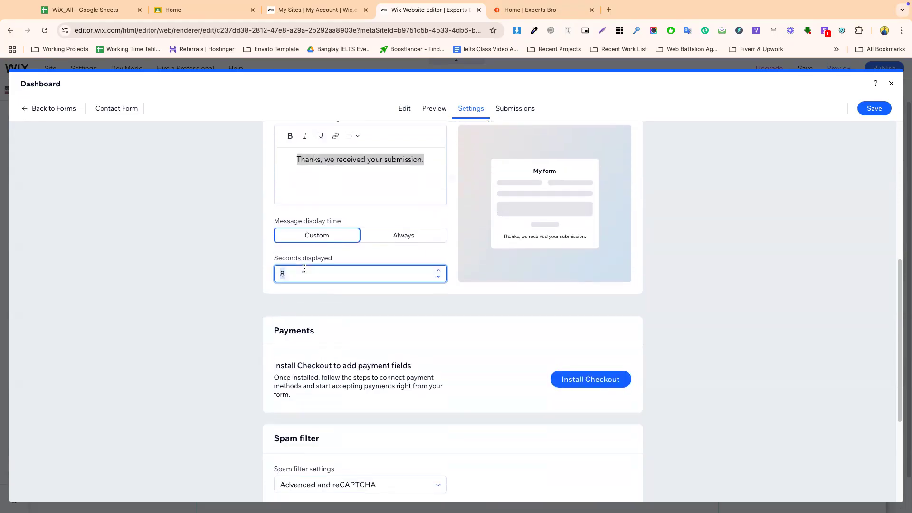
scroll(313, 354, down, 2)
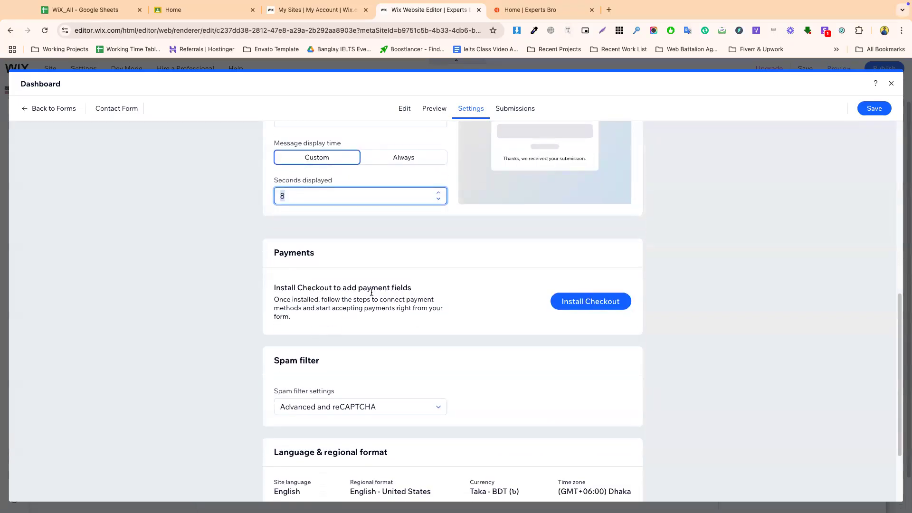
triple_click(318, 287)
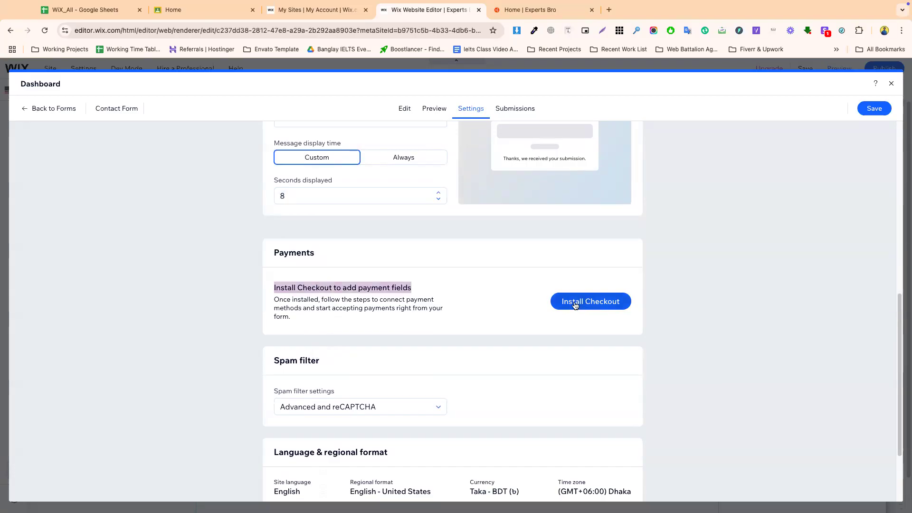
scroll(418, 306, down, 2)
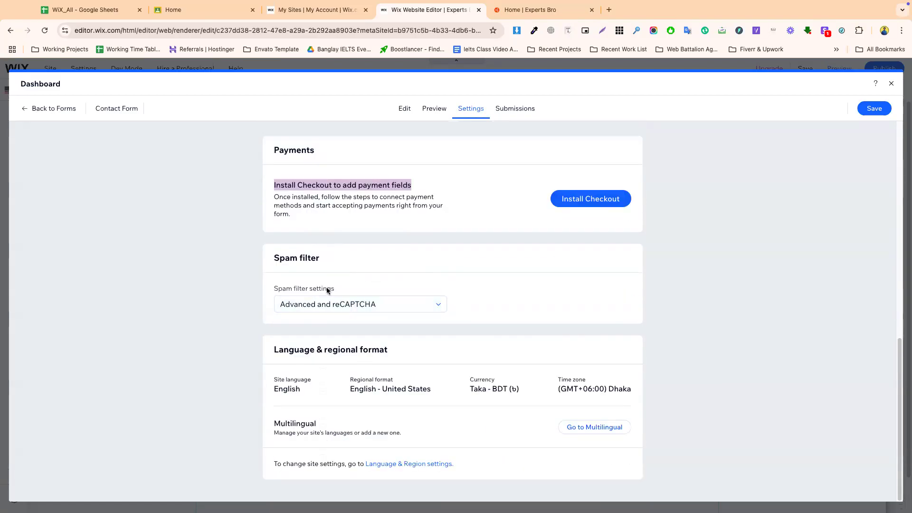
click(337, 302)
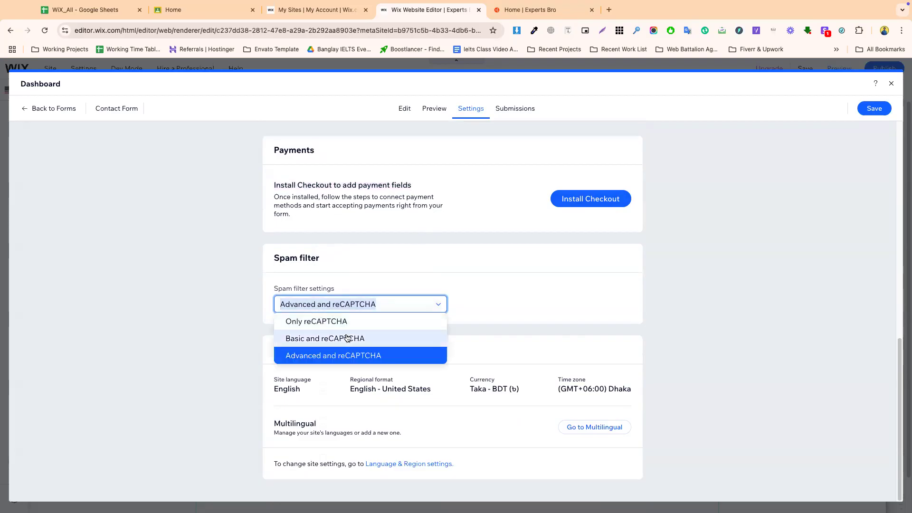
click(350, 354)
scroll(437, 263, up, 10)
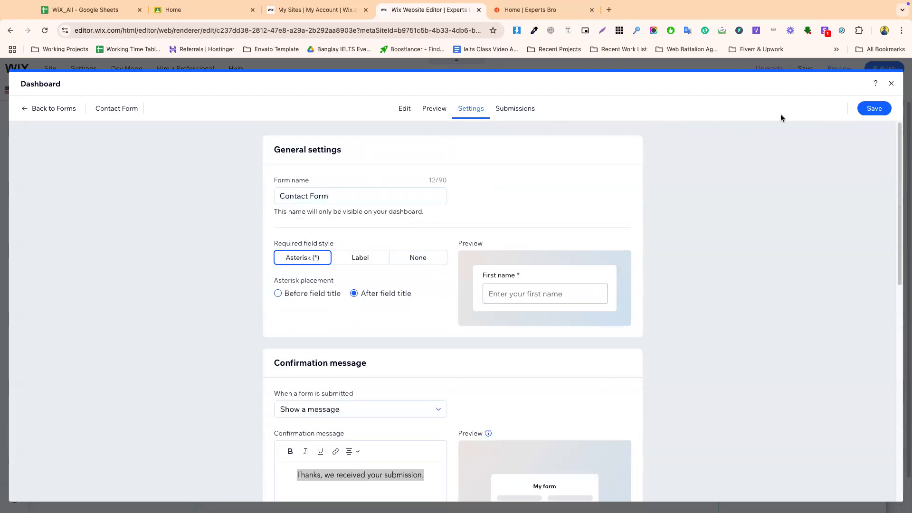
- Save the Contact Form and check the Experts Bro site's Contact page
click(873, 108)
click(532, 9)
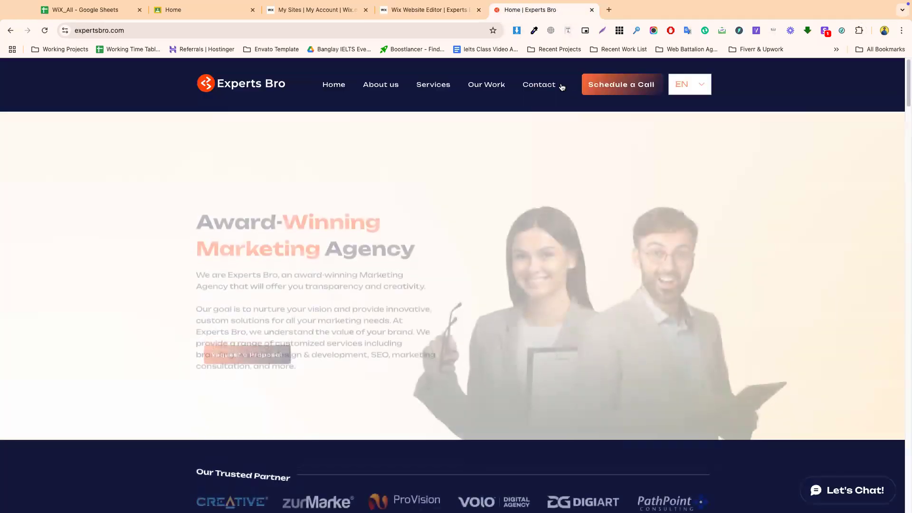
click(560, 86)
click(446, 9)
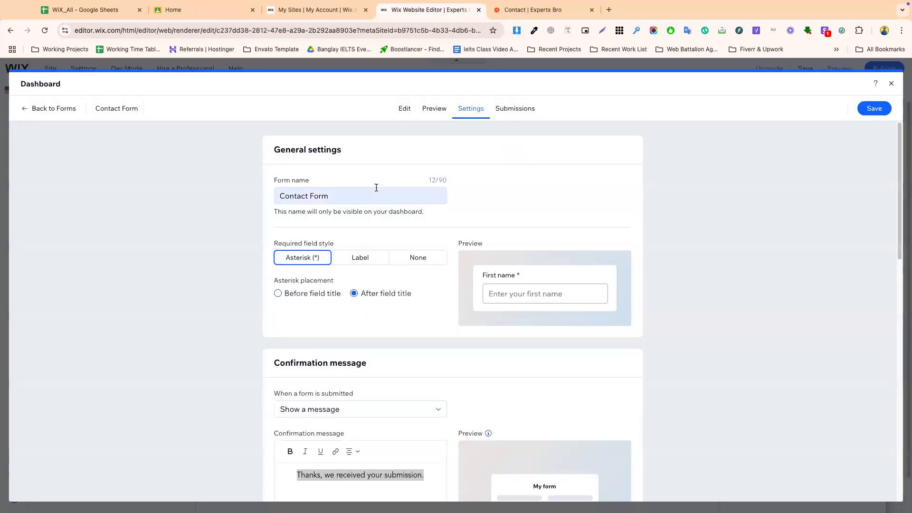
- Open the form's Edit view and highlight the live form's Full Name label
click(404, 108)
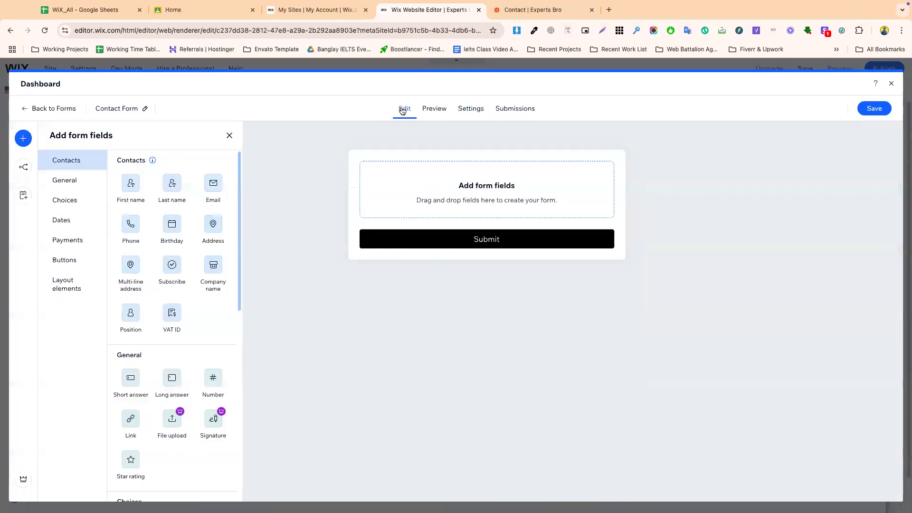
click(506, 11)
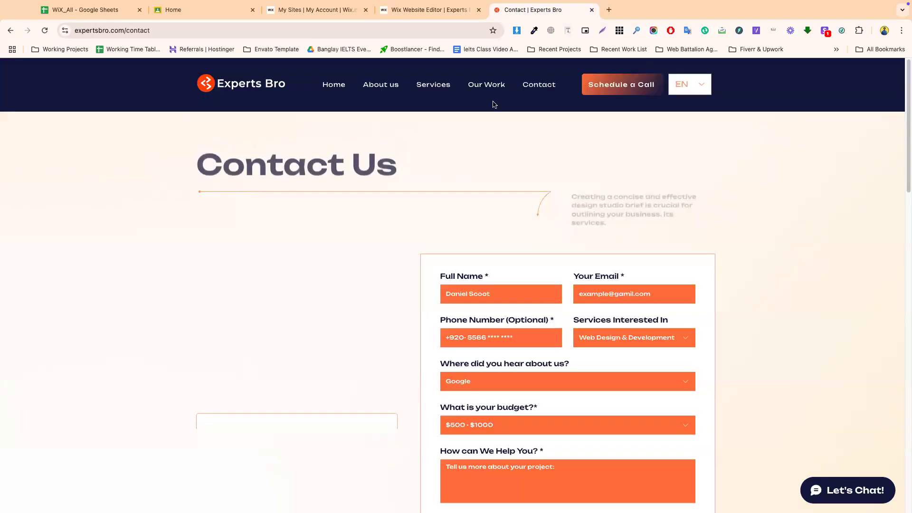
triple_click(458, 279)
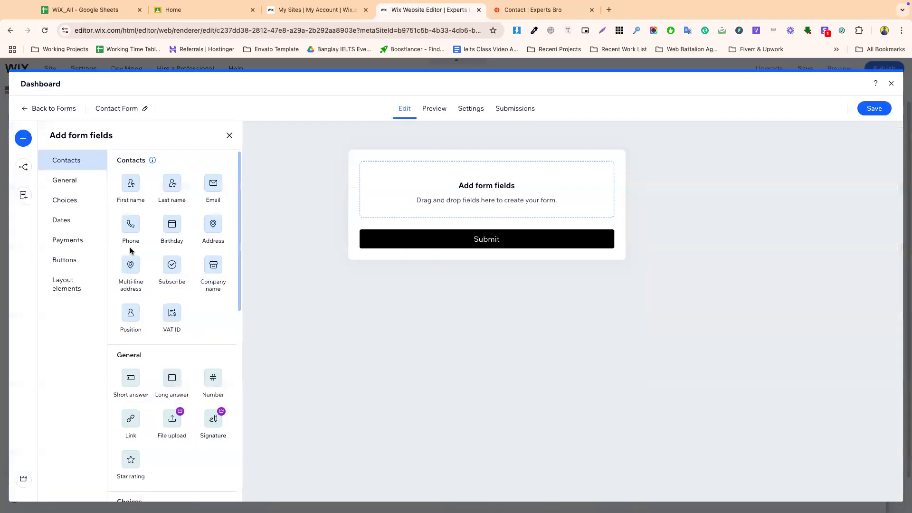
- Add a First name field, retitle it 'Full Name*' and make it required
drag(124, 190, 417, 185)
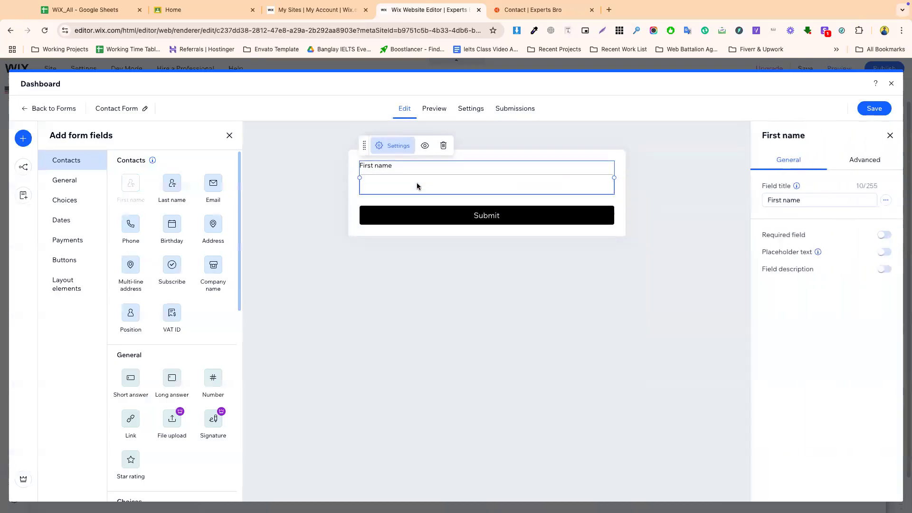
triple_click(818, 203)
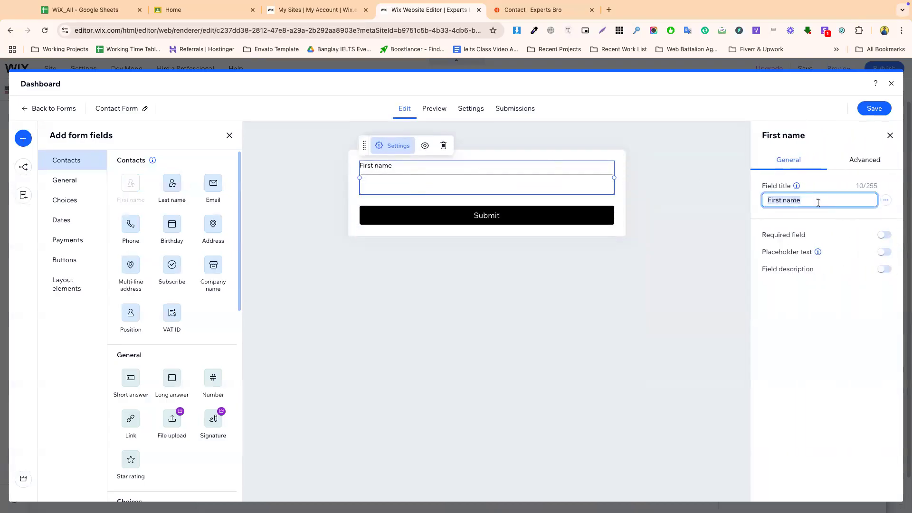
text(Full Name*)
key(BackSpace)
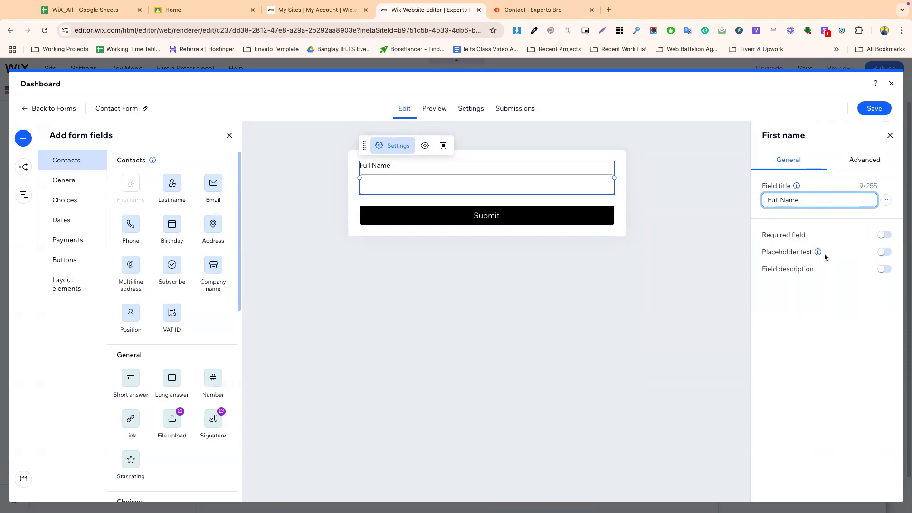
click(884, 234)
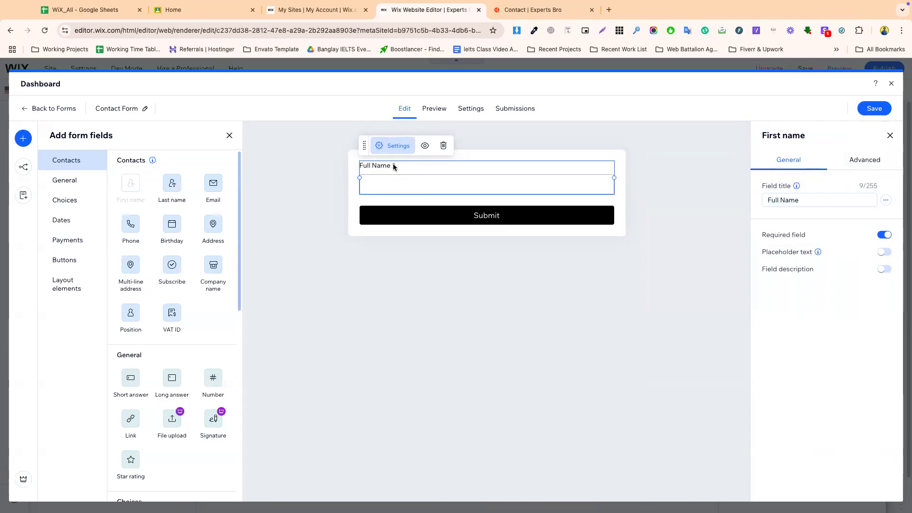
- Select the Your Email label wording on the live contact page
click(509, 5)
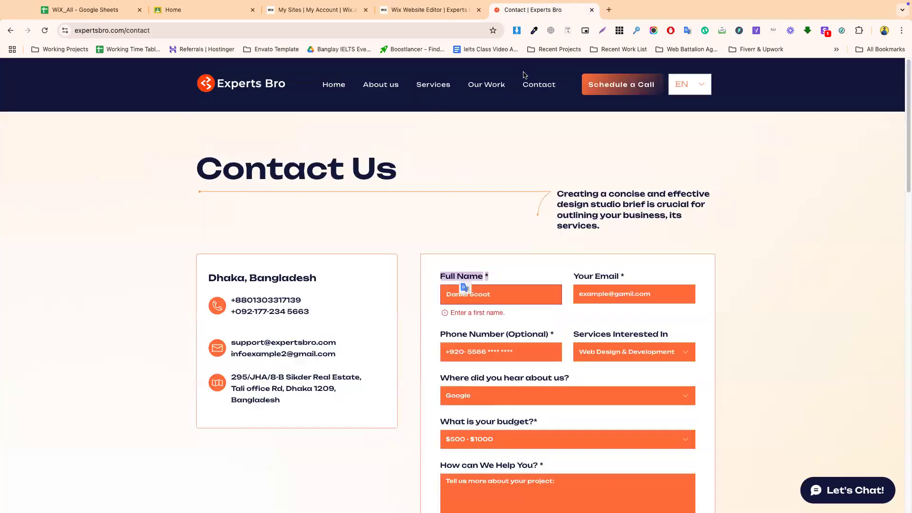
triple_click(588, 280)
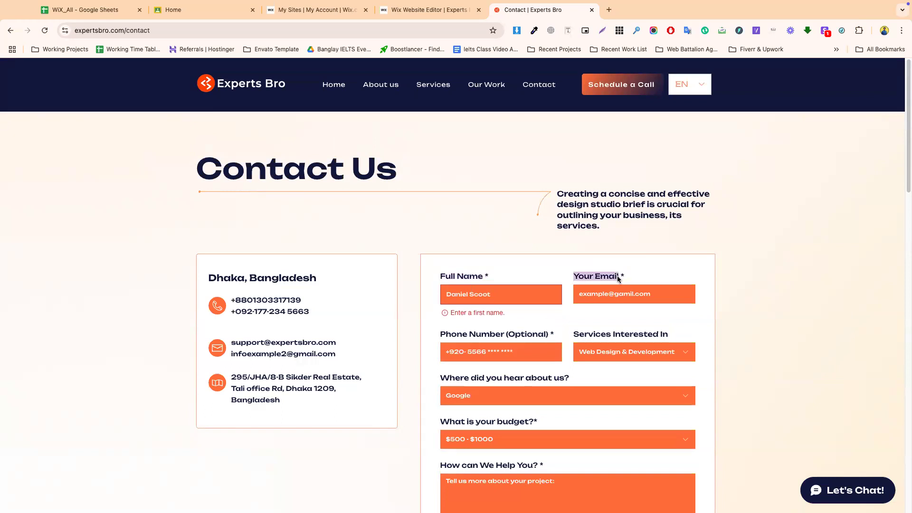
click(429, 11)
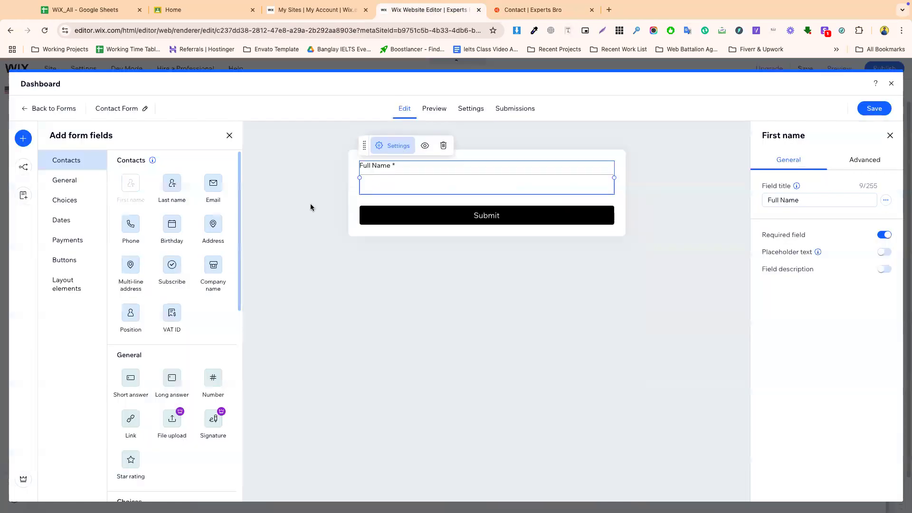
- Add an Email field and resize it and Full Name to share one row
drag(214, 184, 460, 166)
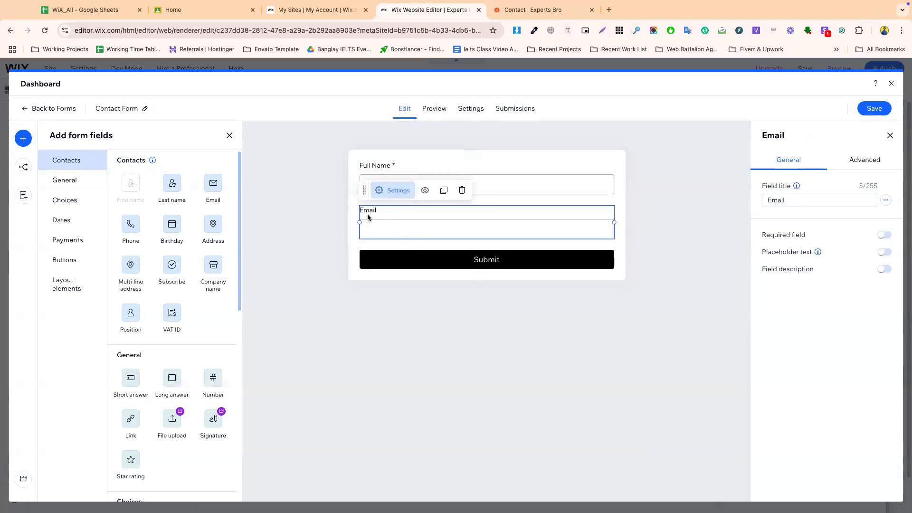
drag(360, 222, 492, 222)
click(465, 190)
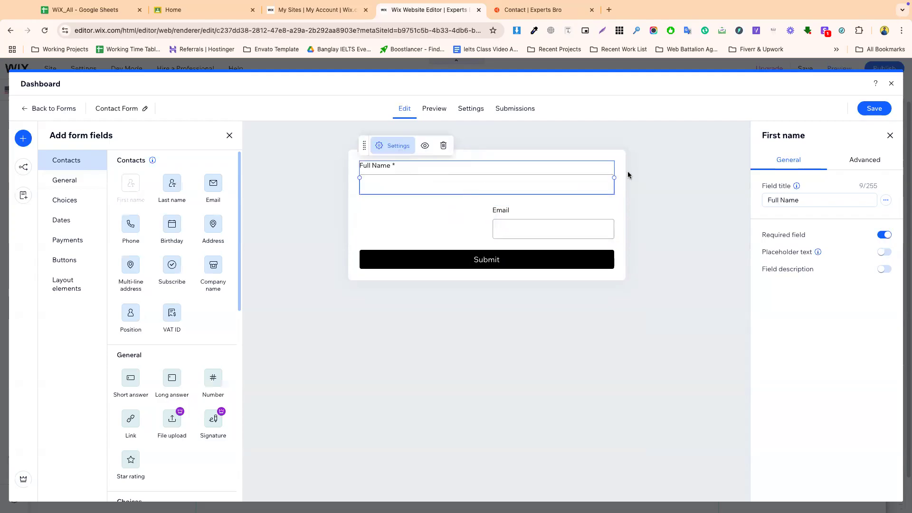
drag(613, 178, 494, 178)
- Retitle the email field 'Your Email' and make it required
click(514, 179)
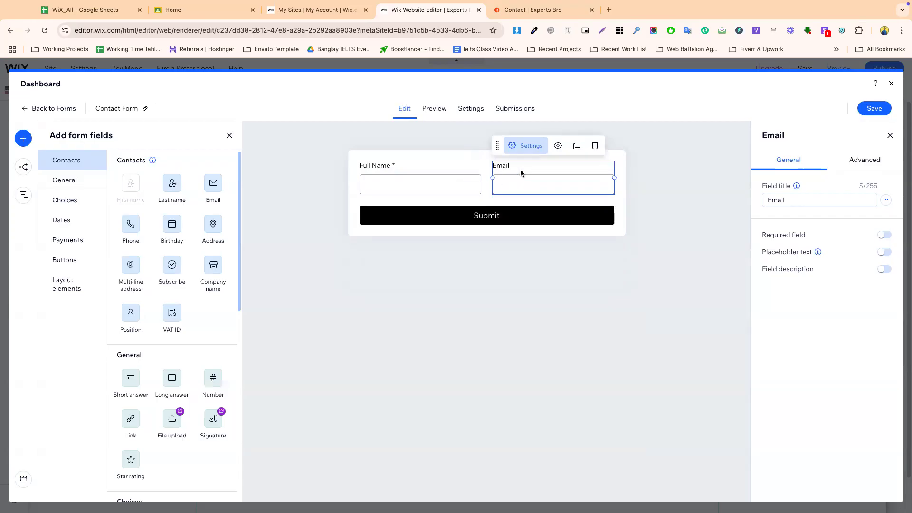
double_click(810, 198)
text(Your Email)
click(884, 235)
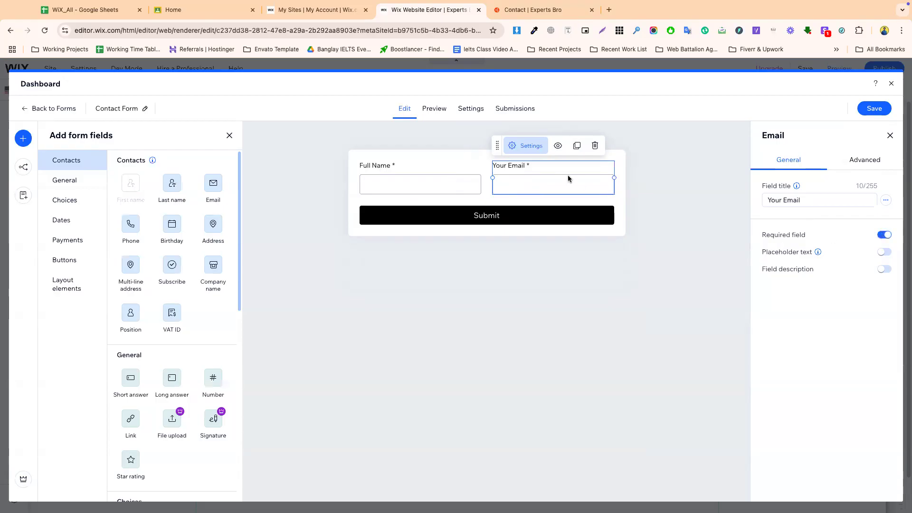
- Select the Phone Number (Optional) label wording on the live contact page
click(527, 10)
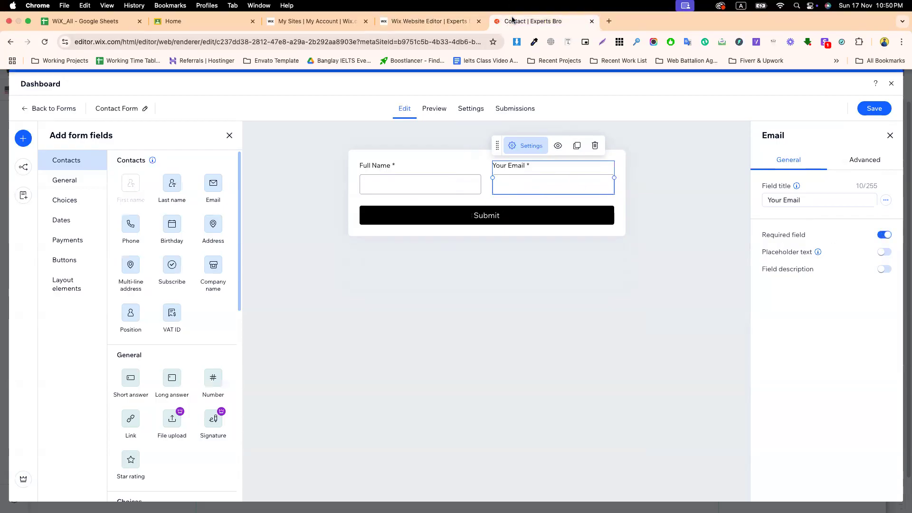
scroll(464, 333, down, 1)
drag(442, 232, 552, 233)
key(ctrl+c)
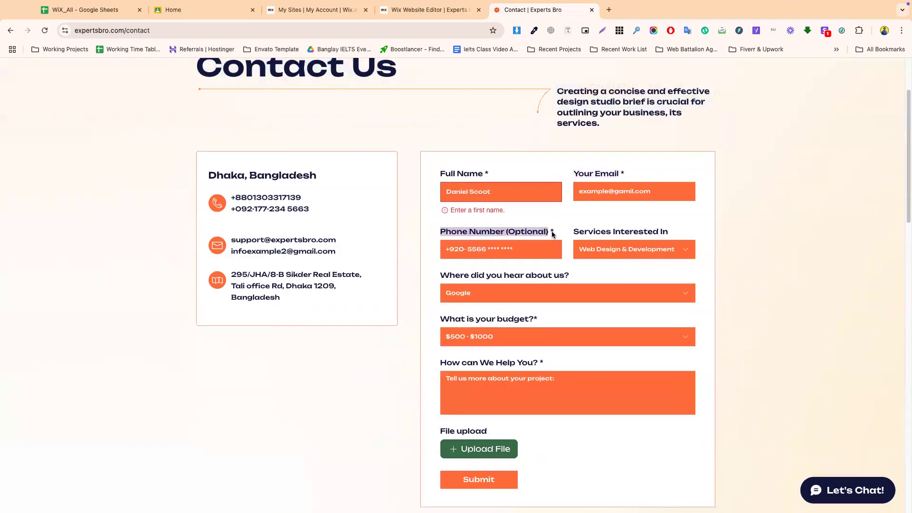
- Add a Phone field titled 'Phone Number (Optional)' with placeholder 'Enter your phone number'
click(429, 10)
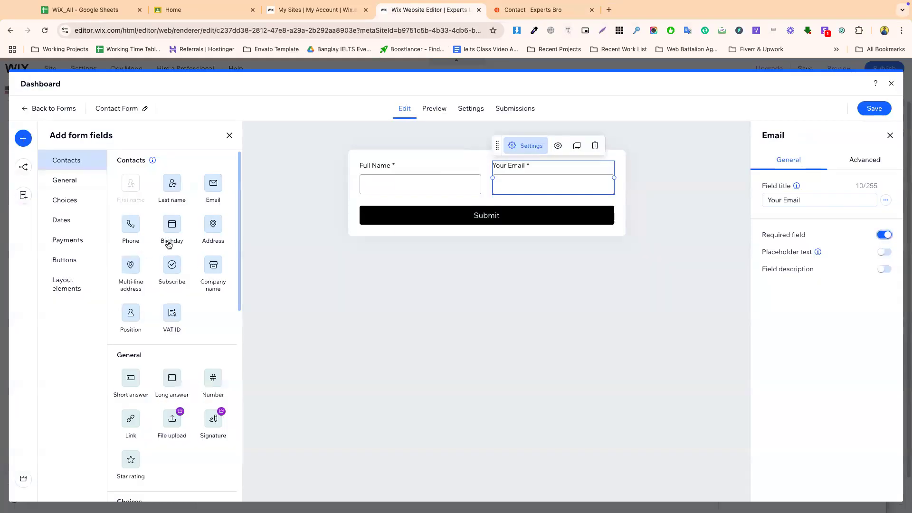
drag(127, 228, 394, 232)
double_click(784, 199)
key(ctrl+v)
click(829, 210)
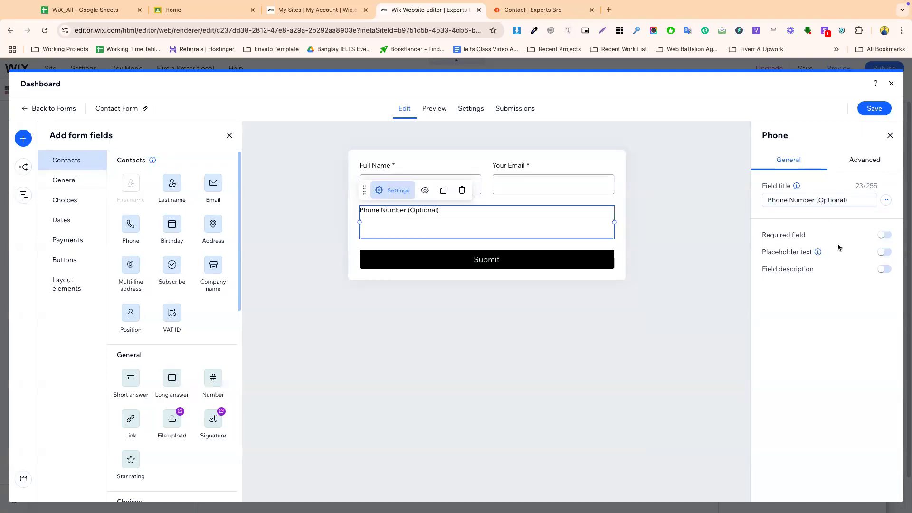
click(883, 251)
triple_click(813, 265)
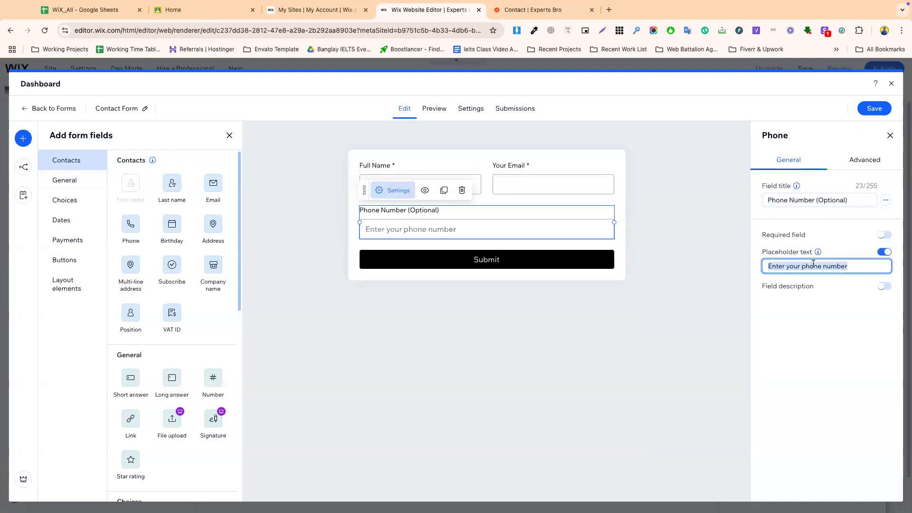
- Check the live Services Interested In label and the options its dropdown lists
click(521, 13)
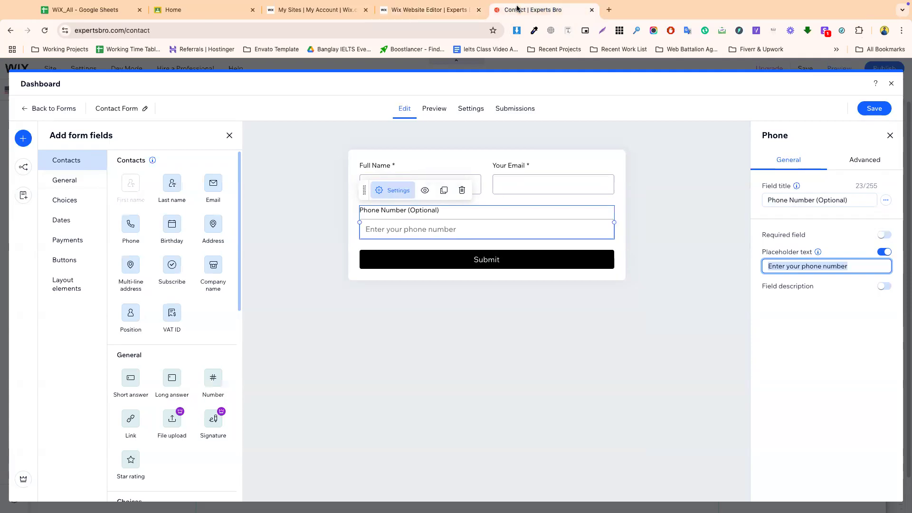
drag(574, 231, 671, 229)
key(ctrl+c)
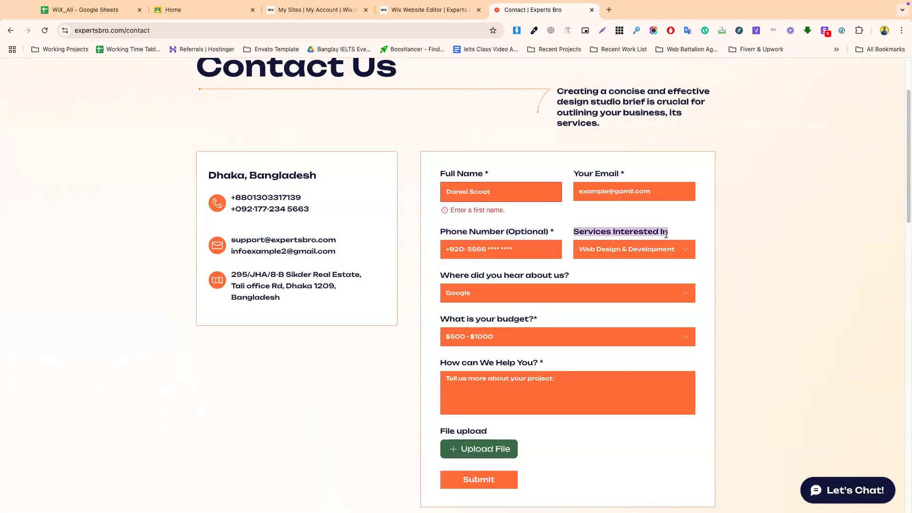
click(637, 251)
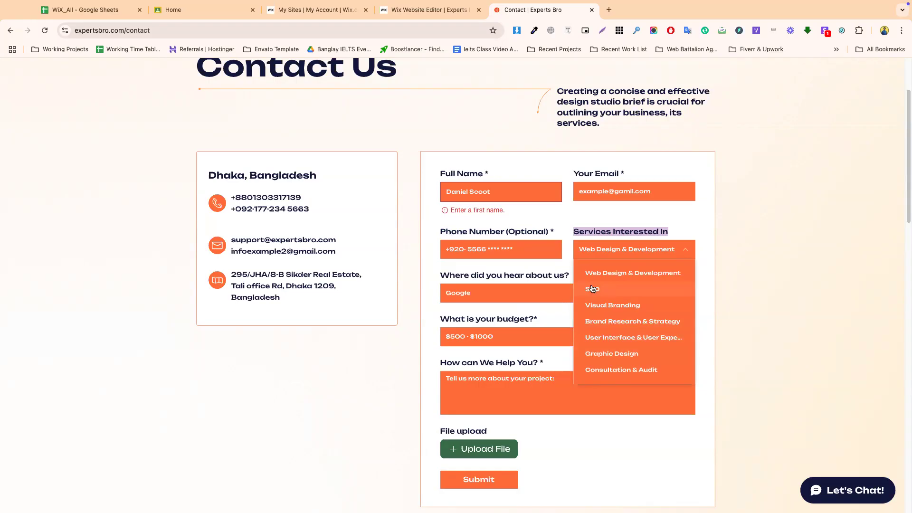
click(437, 10)
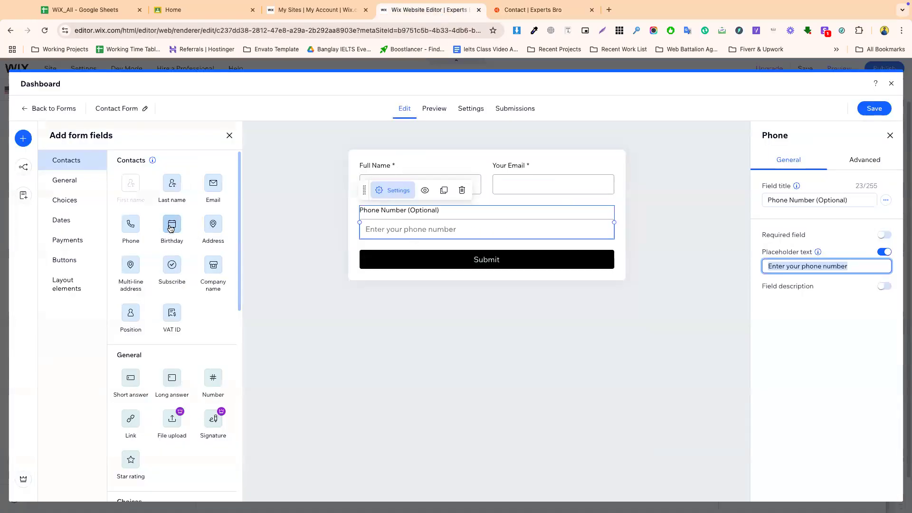
- Add a Dropdown field and size it and Phone Number to half width, side by side
scroll(164, 314, down, 3)
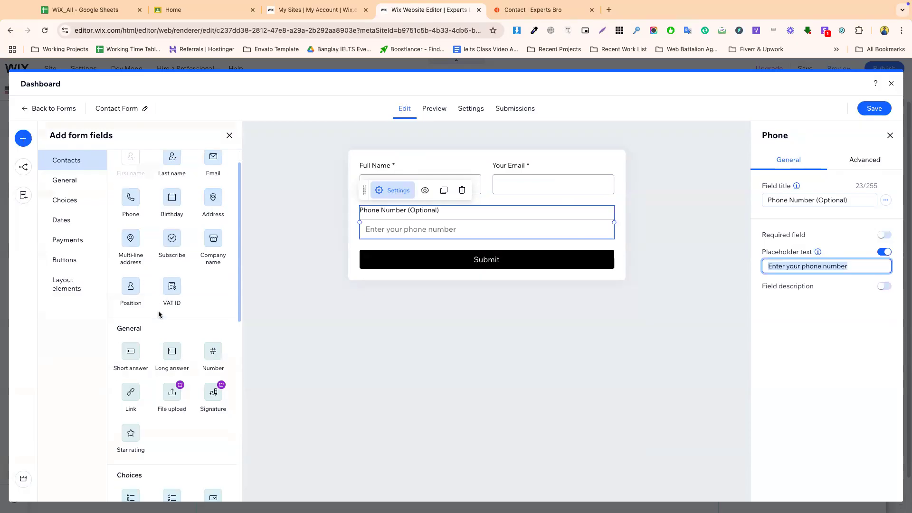
scroll(166, 351, down, 3)
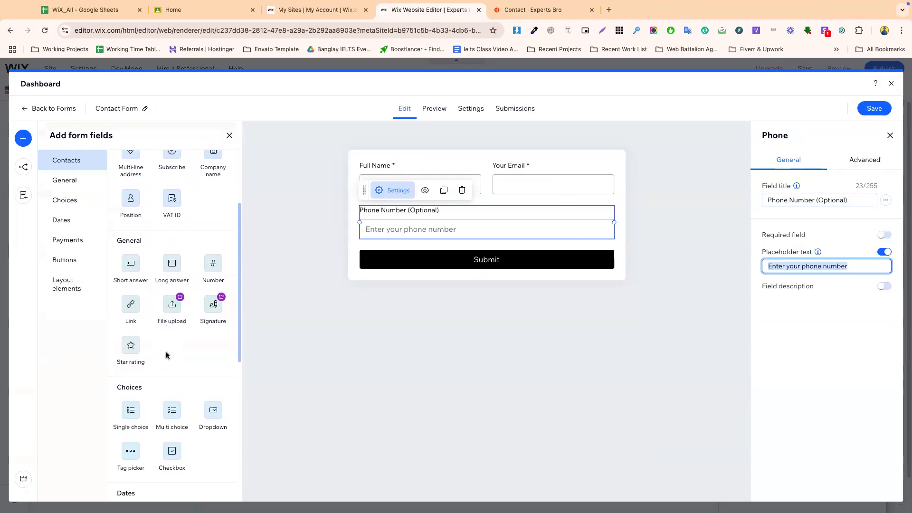
scroll(166, 356, down, 2)
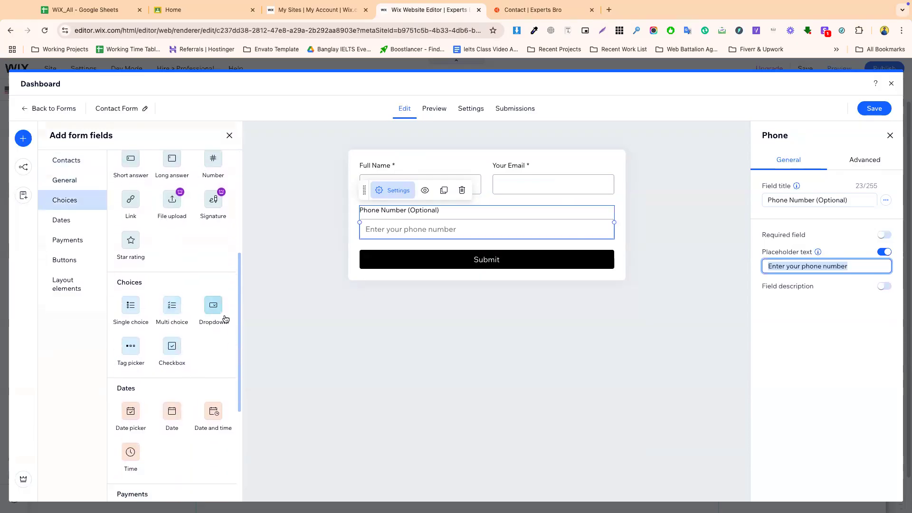
drag(214, 313, 543, 241)
click(534, 232)
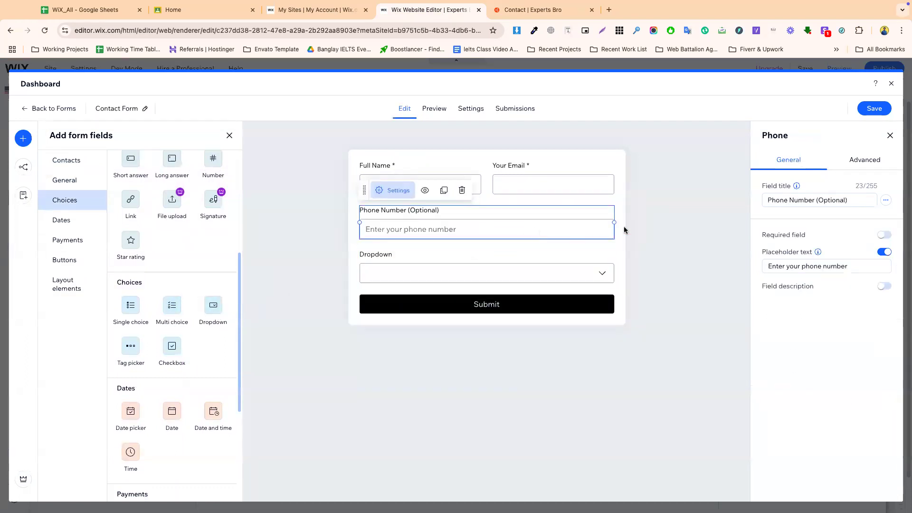
drag(614, 222, 482, 219)
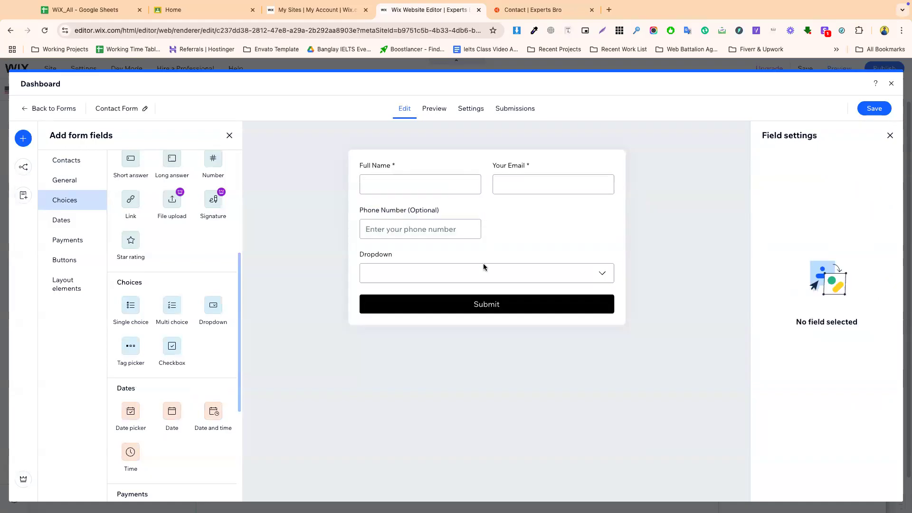
click(447, 274)
drag(359, 266, 510, 236)
- Title the dropdown 'Services Interested In'
click(510, 236)
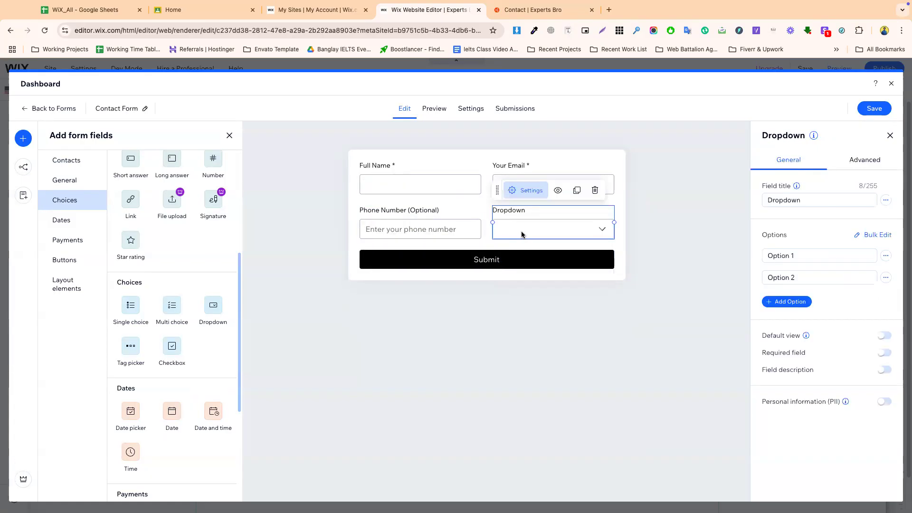
click(807, 195)
double_click(807, 195)
key(ctrl+v)
click(790, 217)
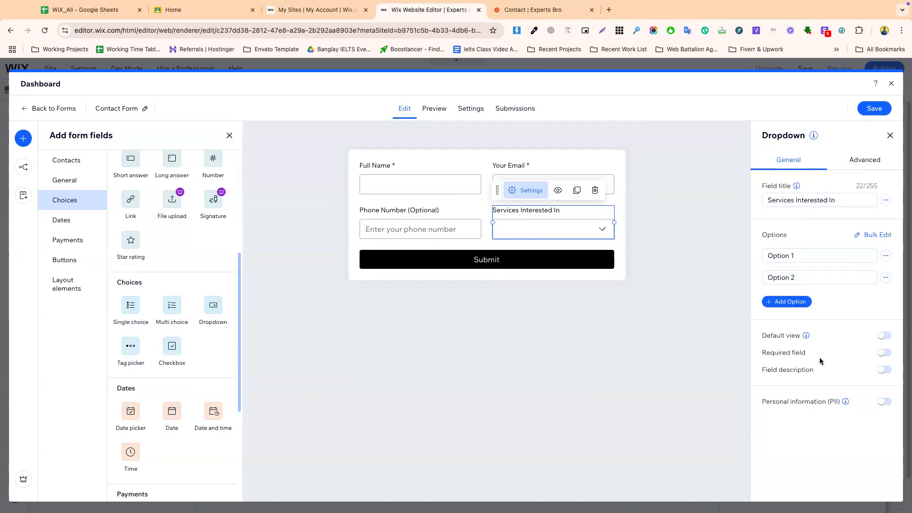
- Set the dropdown options to Graphics Design, Website Design and a new SEO option
triple_click(822, 250)
text(G)
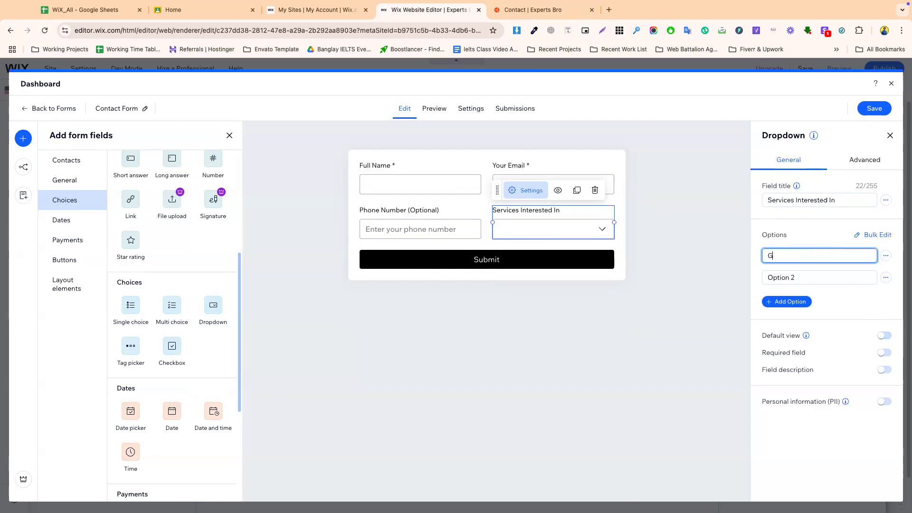
text(raphics Design)
key(Tab)
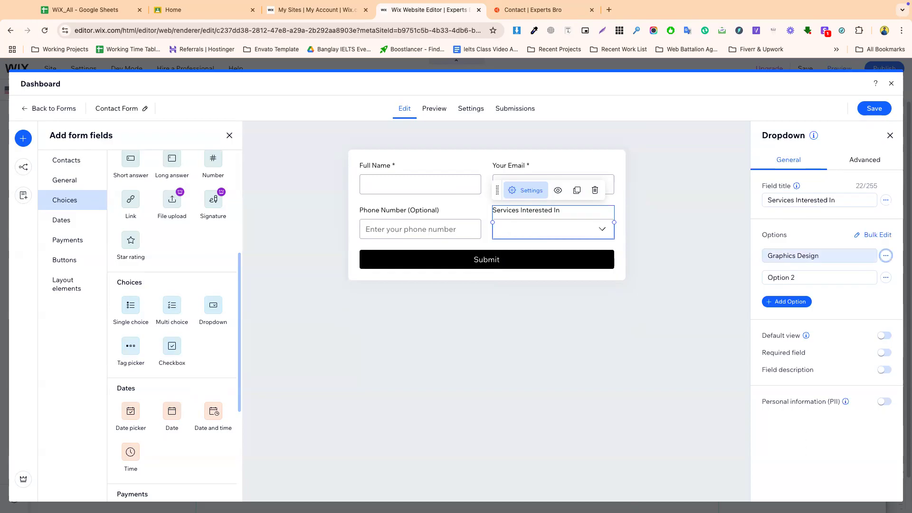
key(Tab)
text(We)
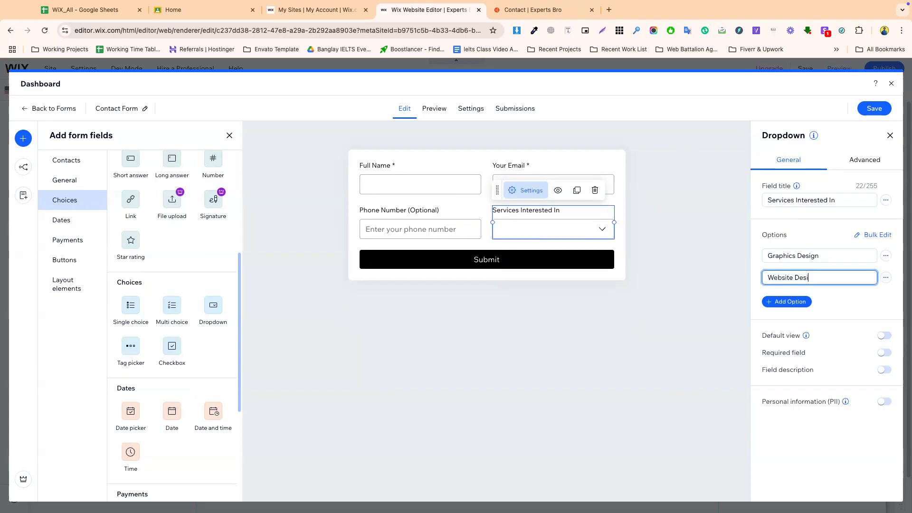
text(bsite Design)
key(Return)
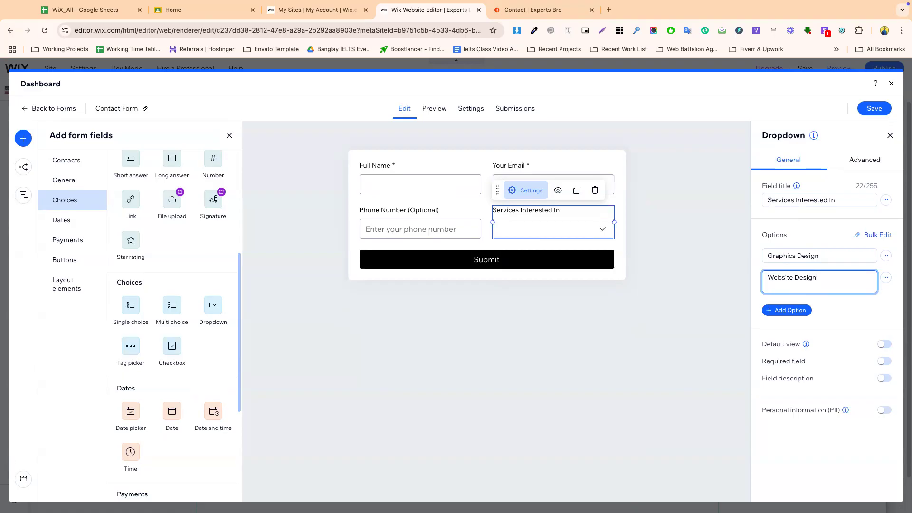
key(BackSpace)
click(784, 295)
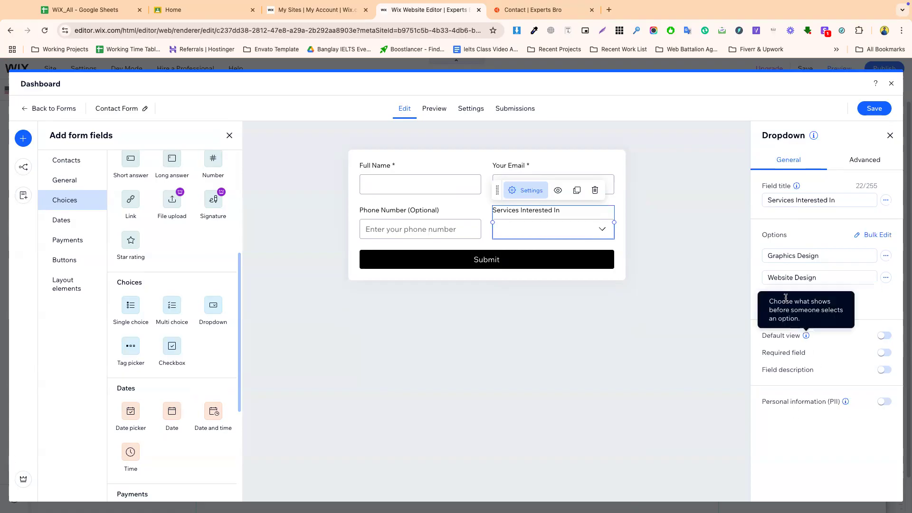
click(790, 302)
triple_click(791, 300)
text(SE)
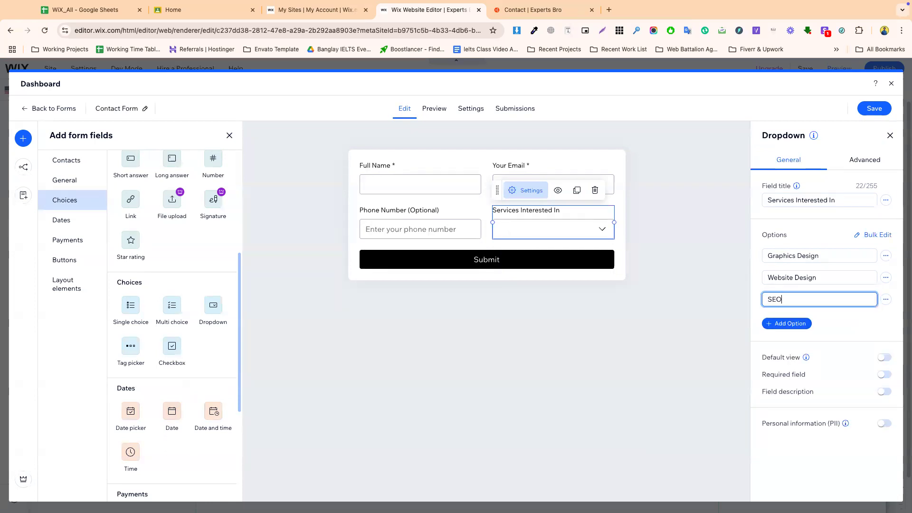
text(O)
click(831, 317)
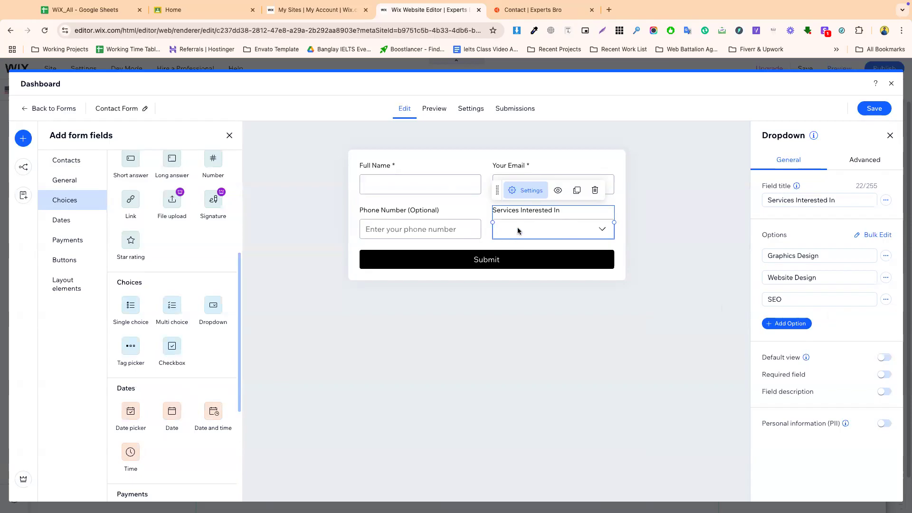
- Review the live page's Services Interested In choices
click(535, 9)
click(742, 248)
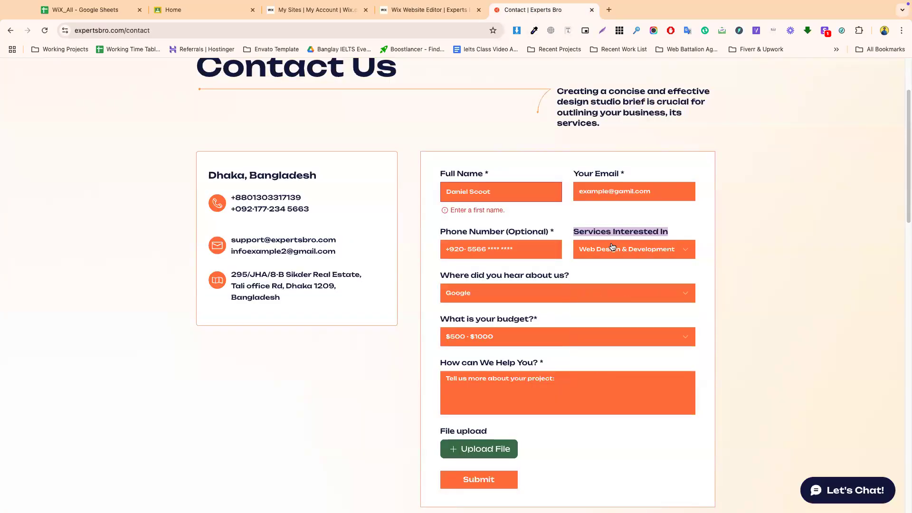
click(605, 252)
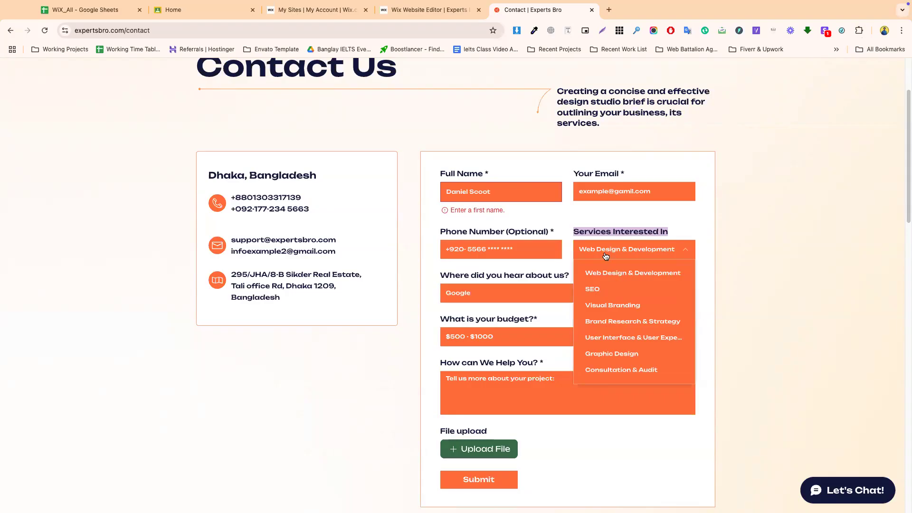
click(437, 10)
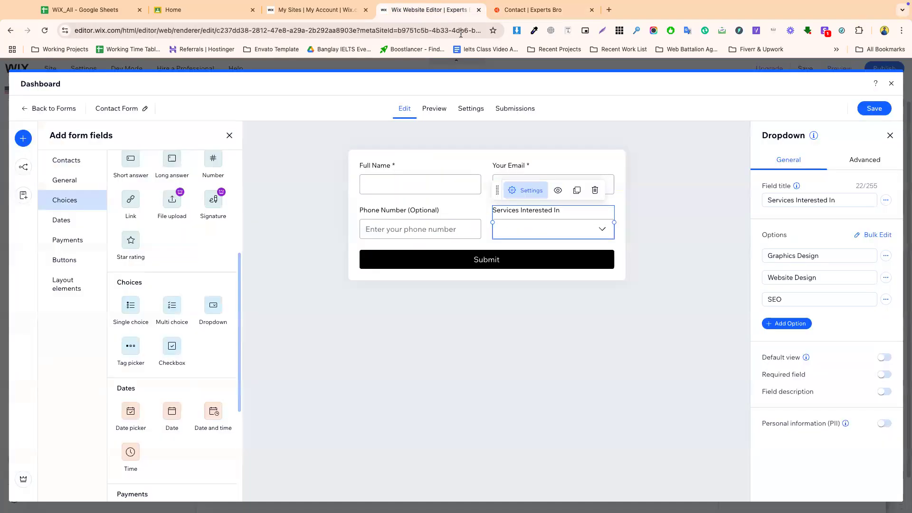
- Turn on the dropdown's default view and set the default option to Graphics Design
click(880, 166)
click(781, 164)
click(882, 357)
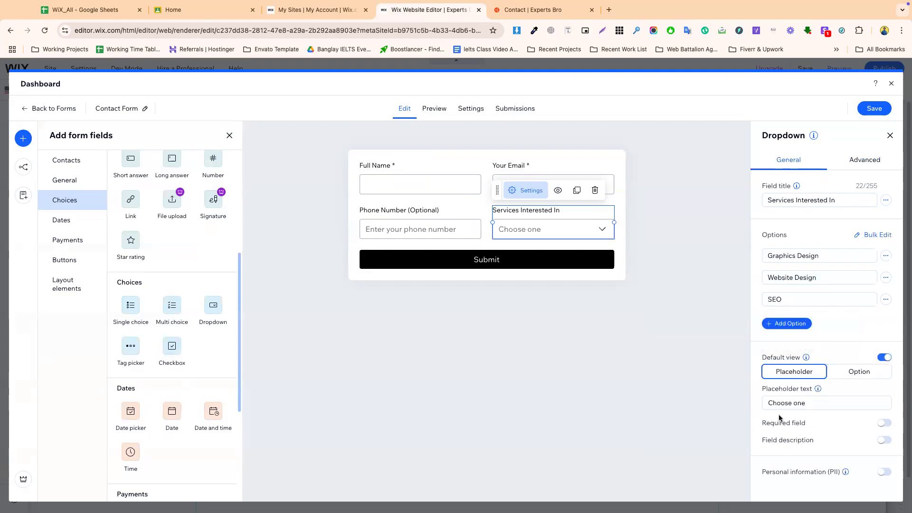
click(799, 403)
click(847, 377)
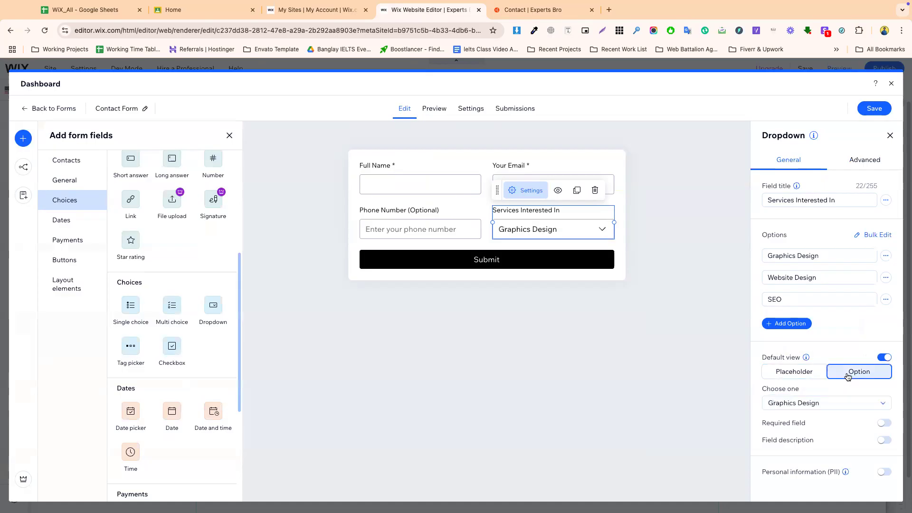
click(810, 404)
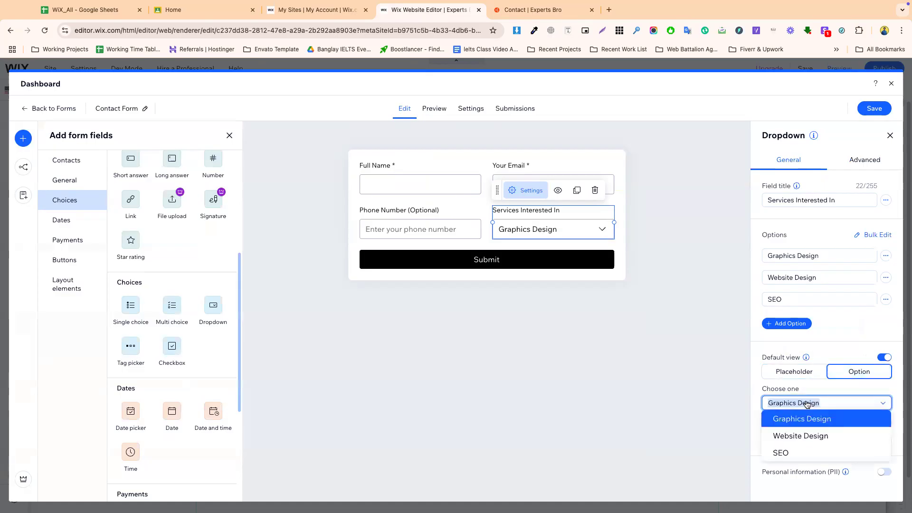
click(792, 452)
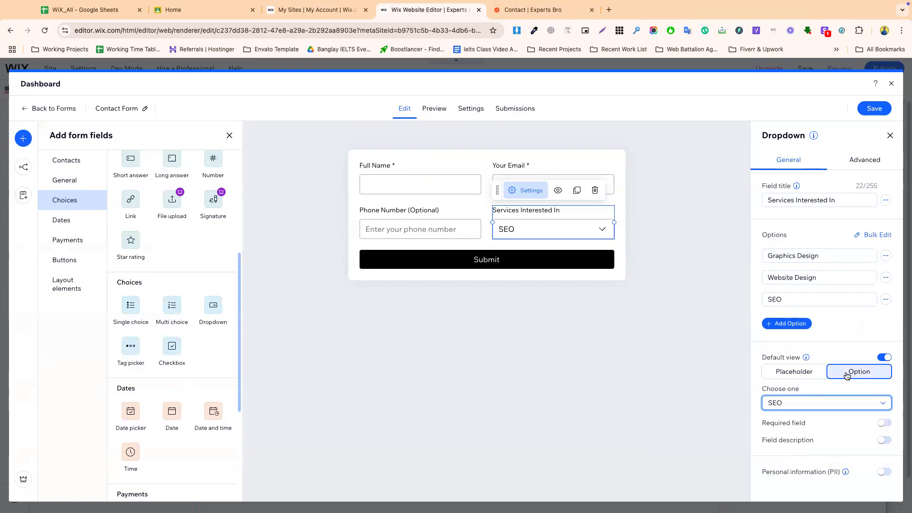
click(808, 404)
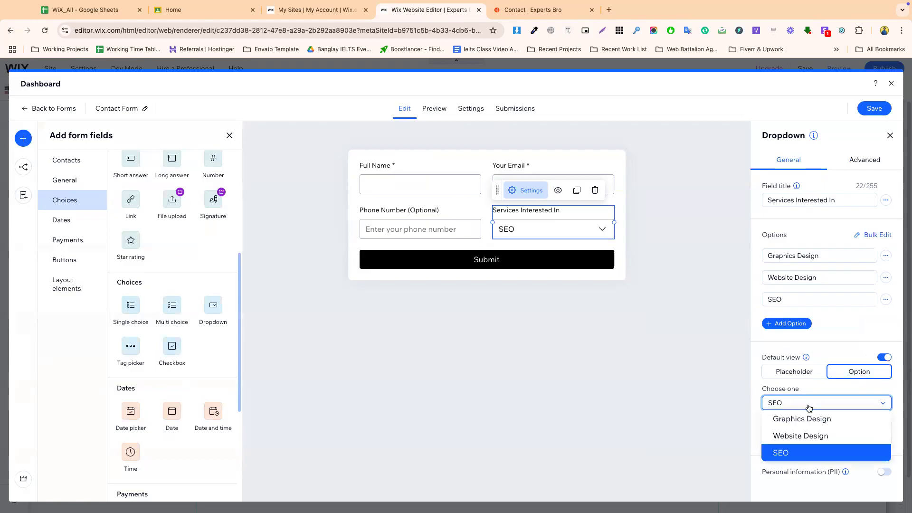
click(792, 419)
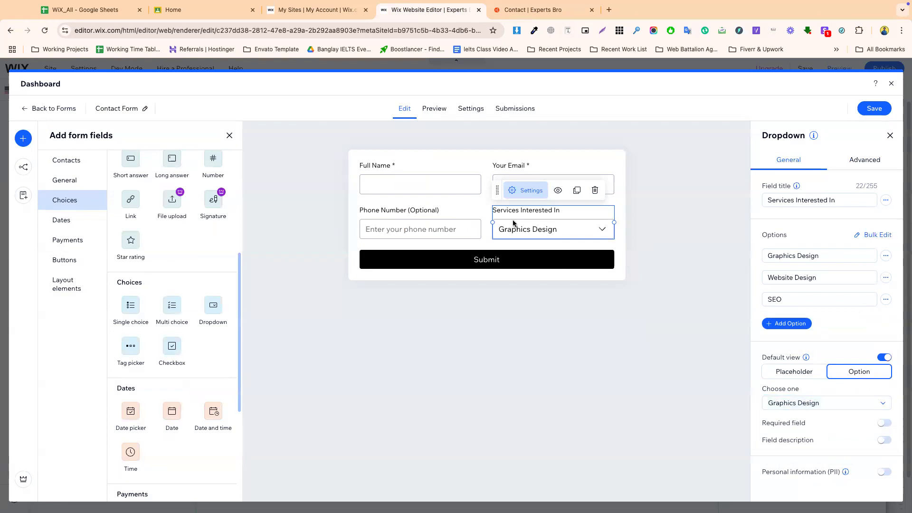
- Deselect the dropdown and view the live contact form again
click(452, 328)
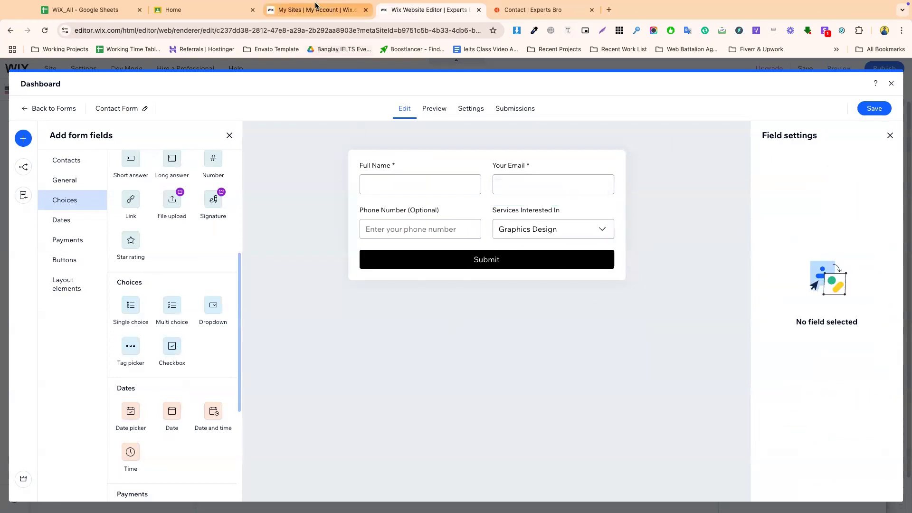
click(316, 10)
click(532, 10)
click(498, 216)
- Check the live 'Where did you hear about us?' label and its choices
triple_click(496, 216)
key(super+c)
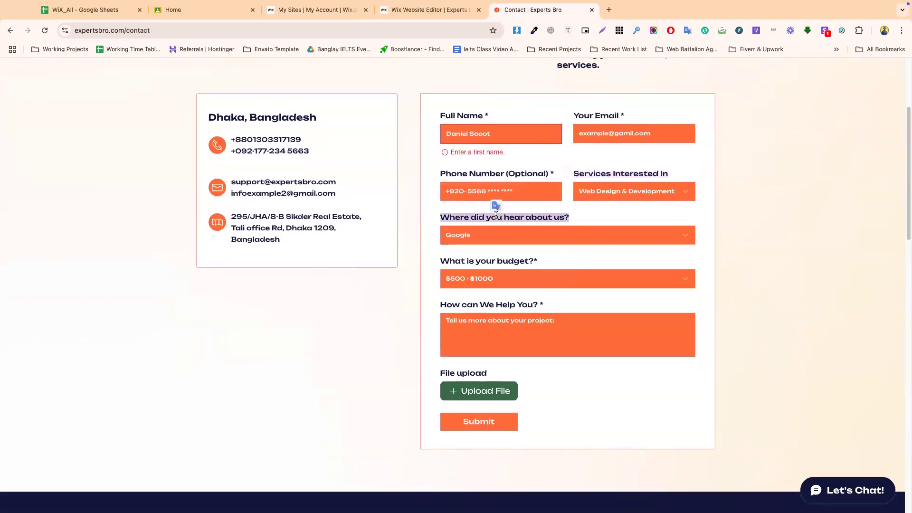
click(461, 236)
click(401, 12)
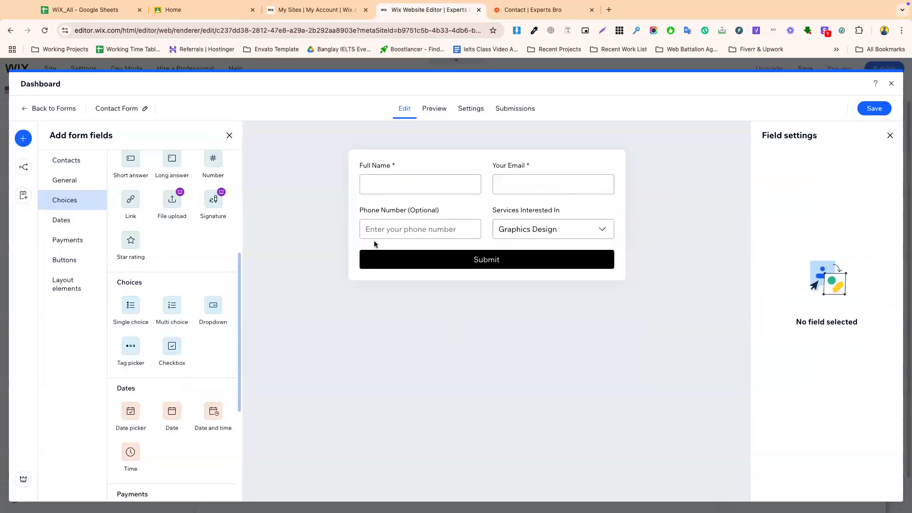
- Duplicate the Services dropdown and retitle the copy 'Where did you hear about us?'
click(535, 231)
click(578, 194)
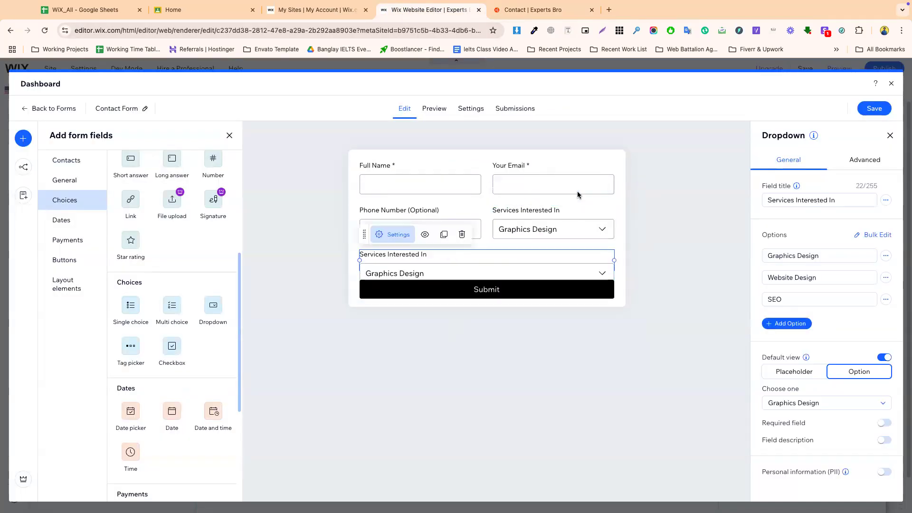
triple_click(815, 201)
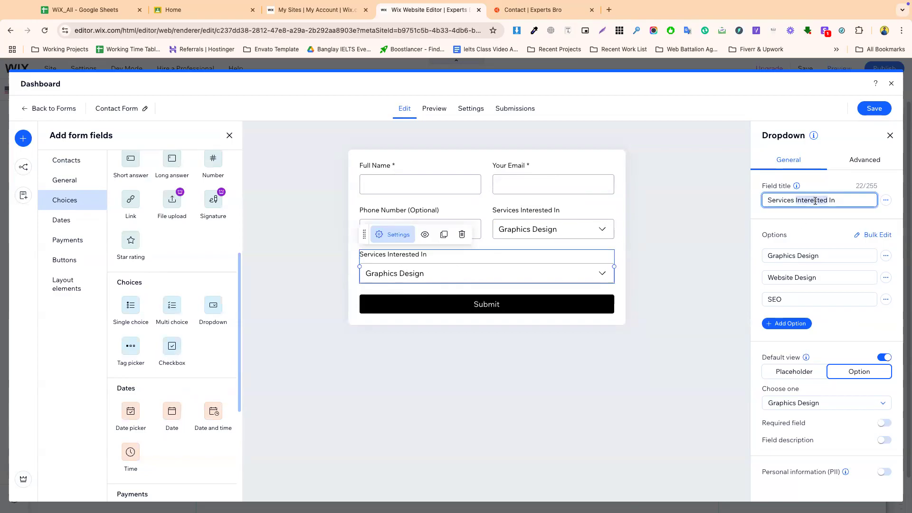
key(super+v)
key(BackSpace)
key(BackSpace)
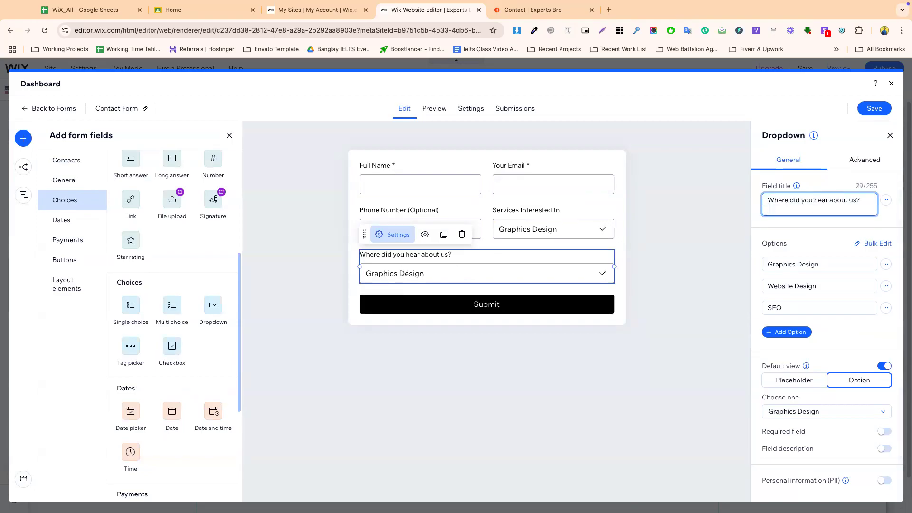
- Change the copy's options to Facebook, Instagram, Linkedin and a new Others option
triple_click(791, 252)
text(Facebook)
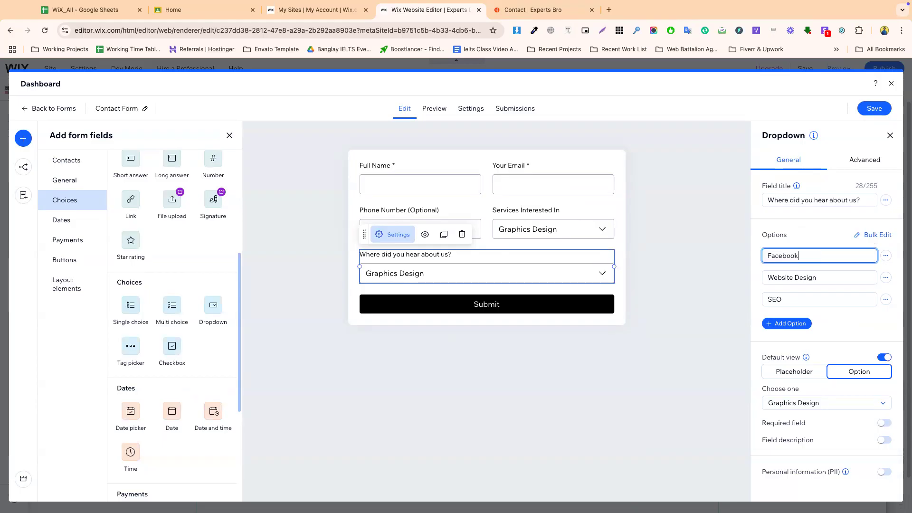
triple_click(791, 276)
text(Instagra)
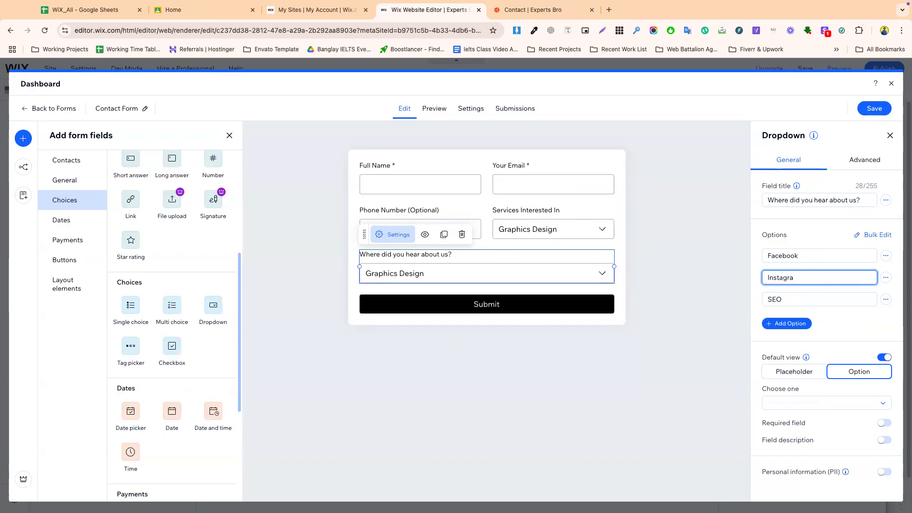
triple_click(791, 299)
text(Linkedin)
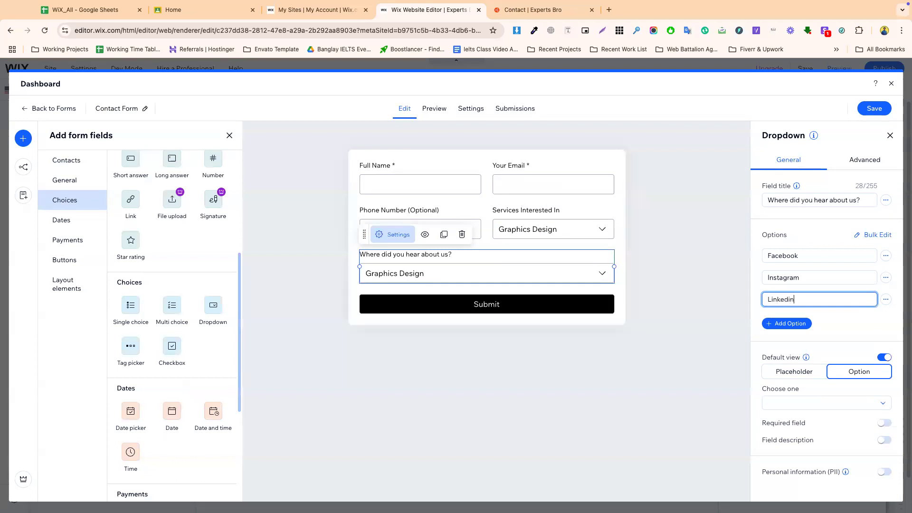
click(797, 327)
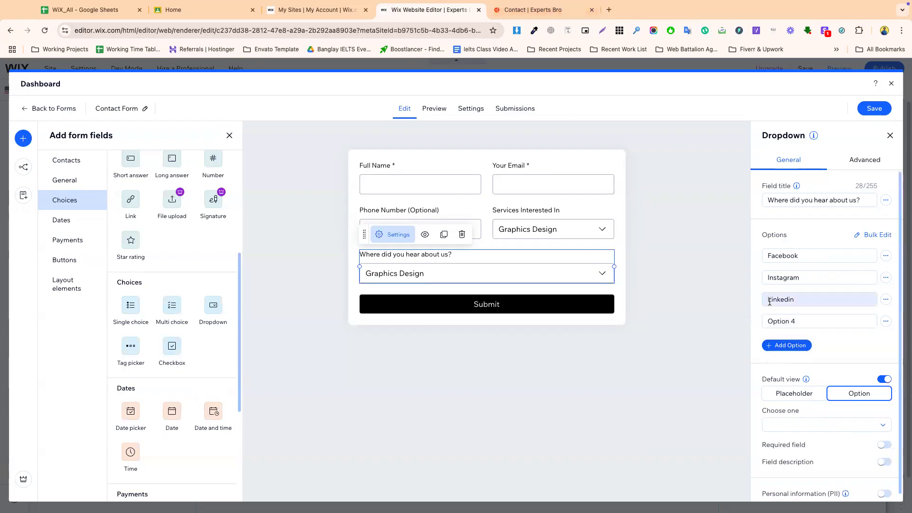
click(793, 325)
text(Others)
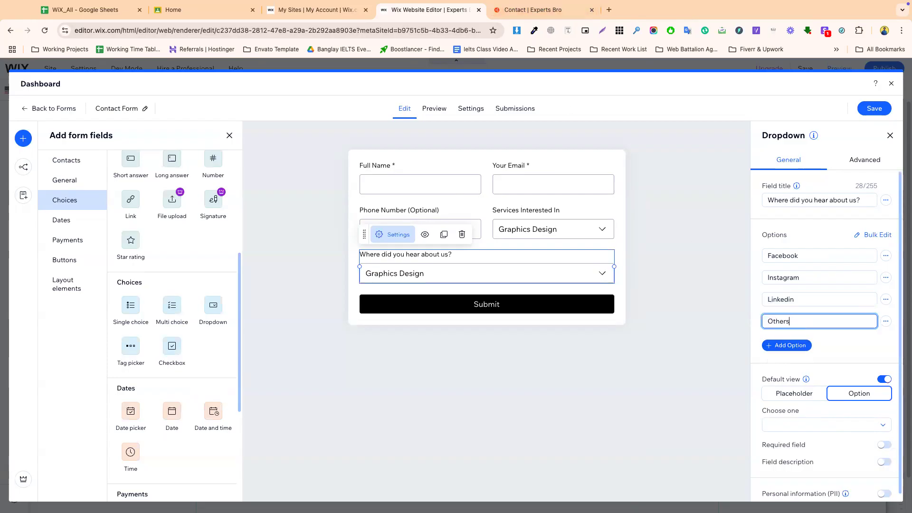
- Set Facebook as the dropdown's default option
scroll(820, 398, down, 1)
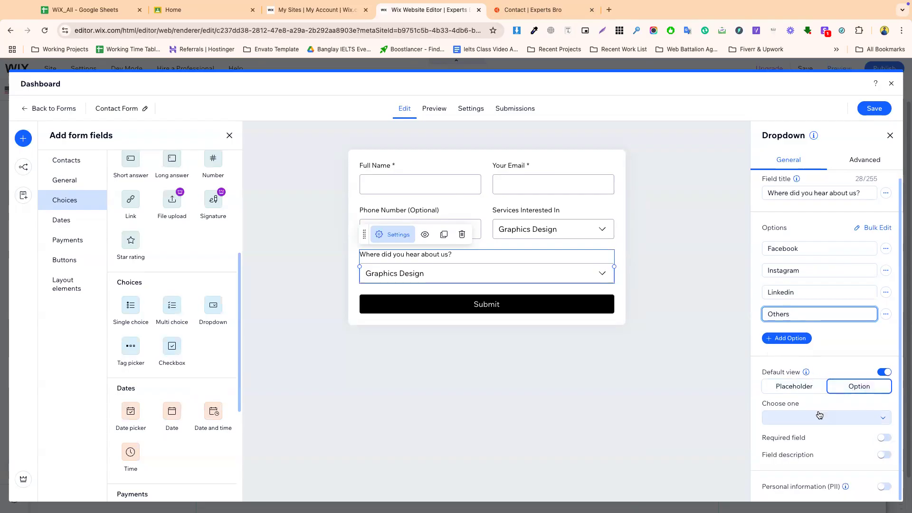
click(819, 415)
click(800, 434)
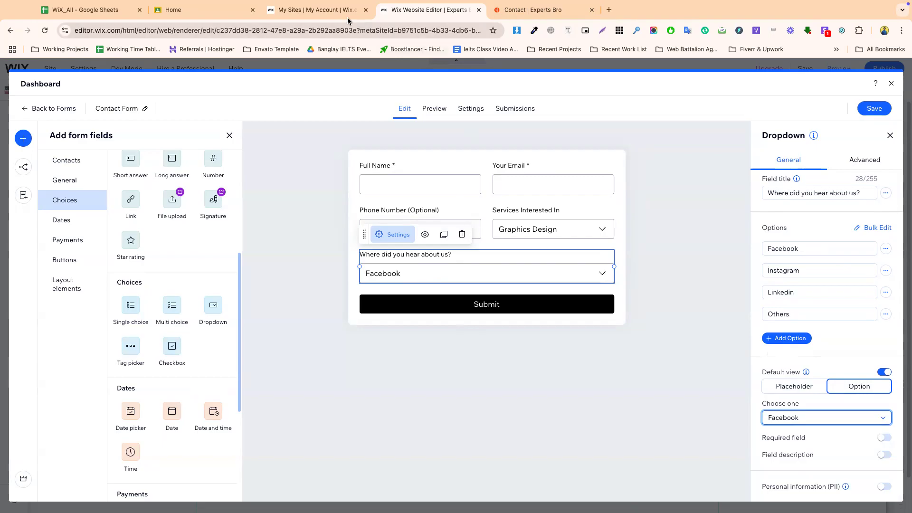
- Review the live form's budget choices and How can We Help You? description box
click(532, 10)
click(423, 221)
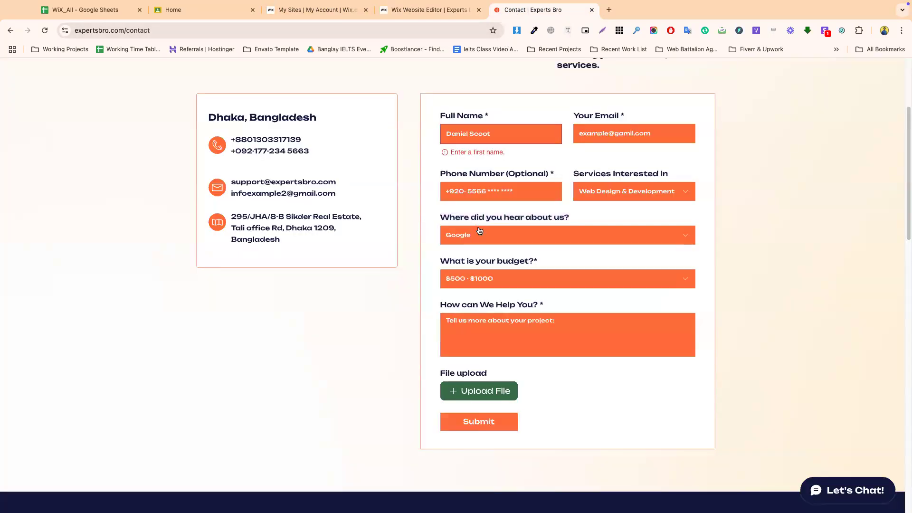
click(415, 10)
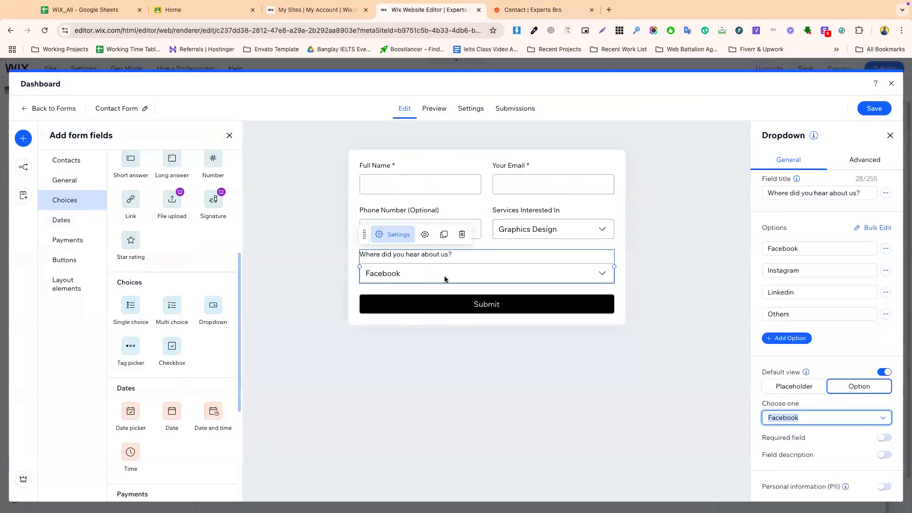
click(522, 10)
click(465, 276)
click(467, 262)
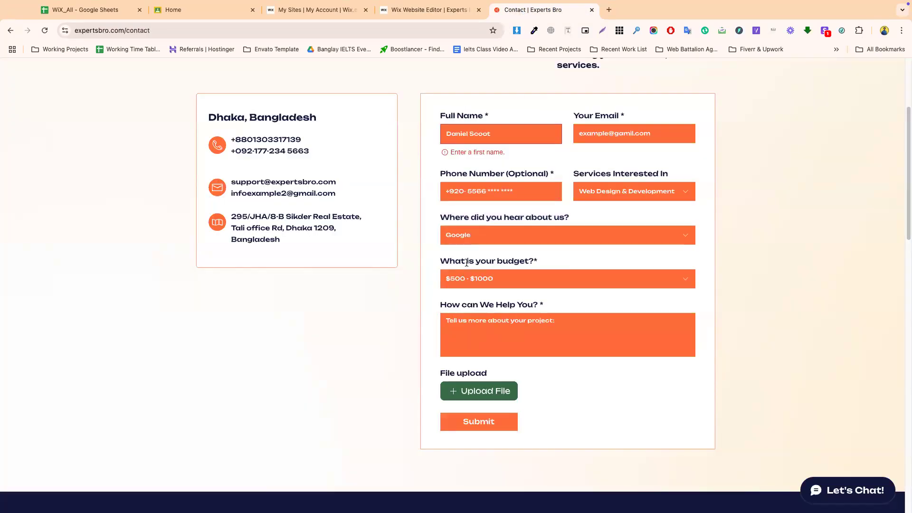
triple_click(465, 307)
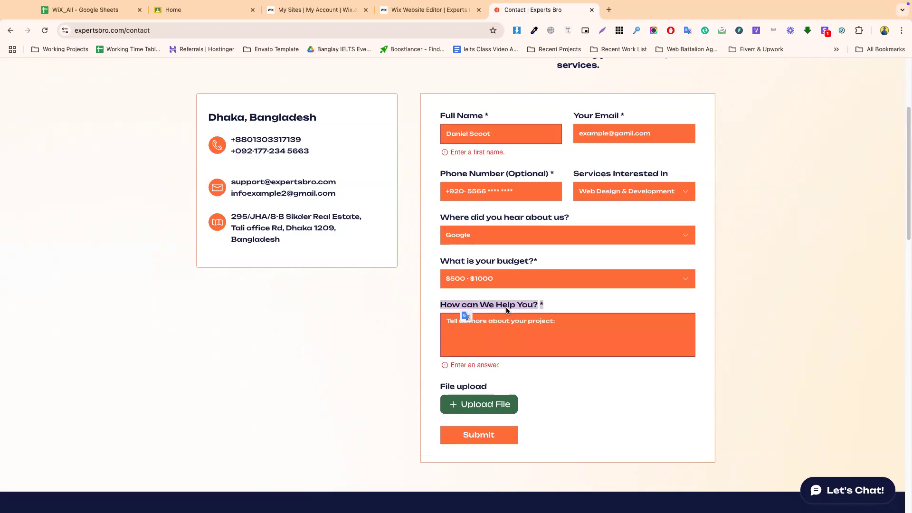
click(494, 335)
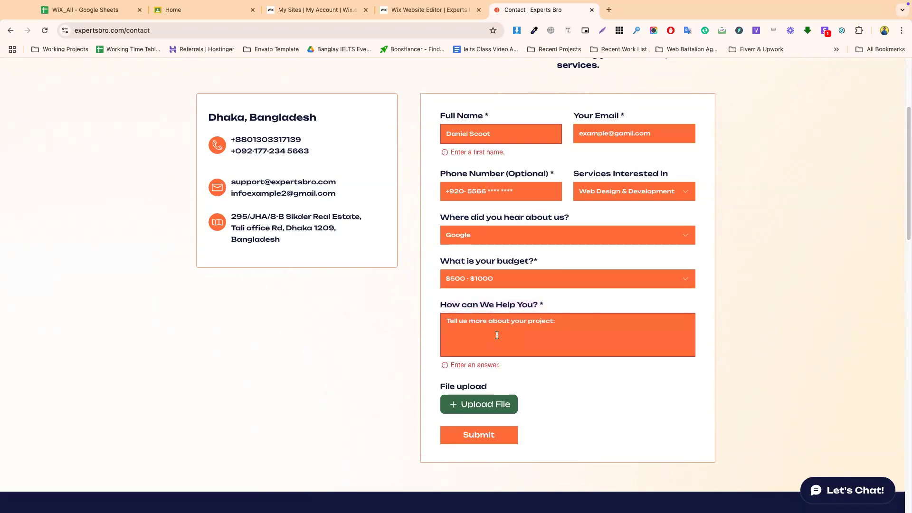
click(413, 17)
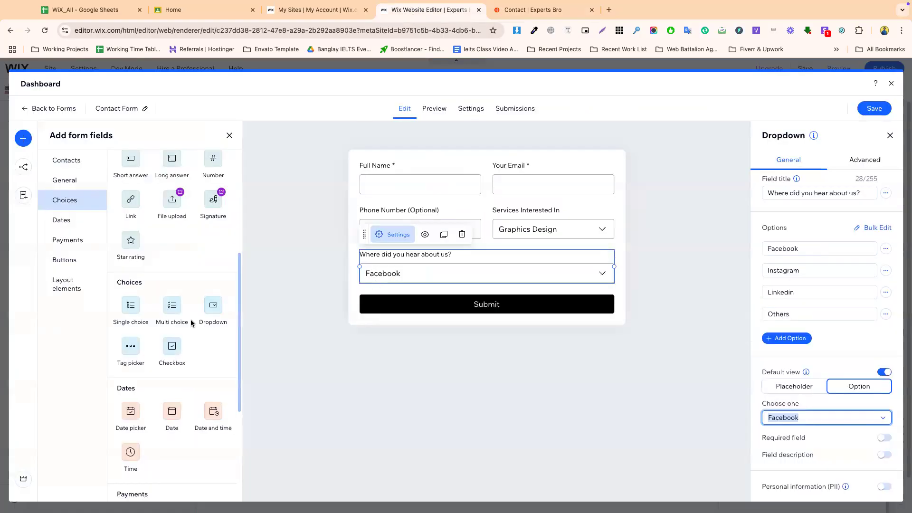
scroll(170, 386, down, 2)
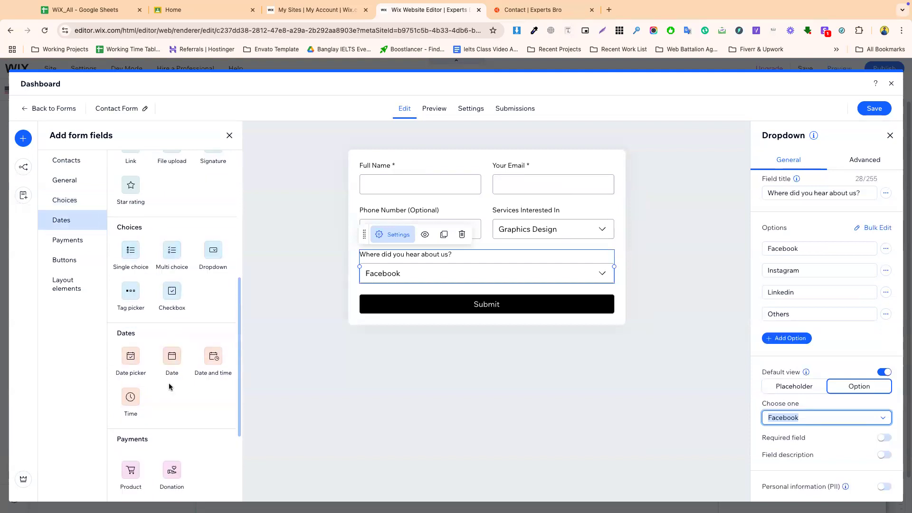
scroll(162, 416, up, 2)
scroll(161, 416, up, 2)
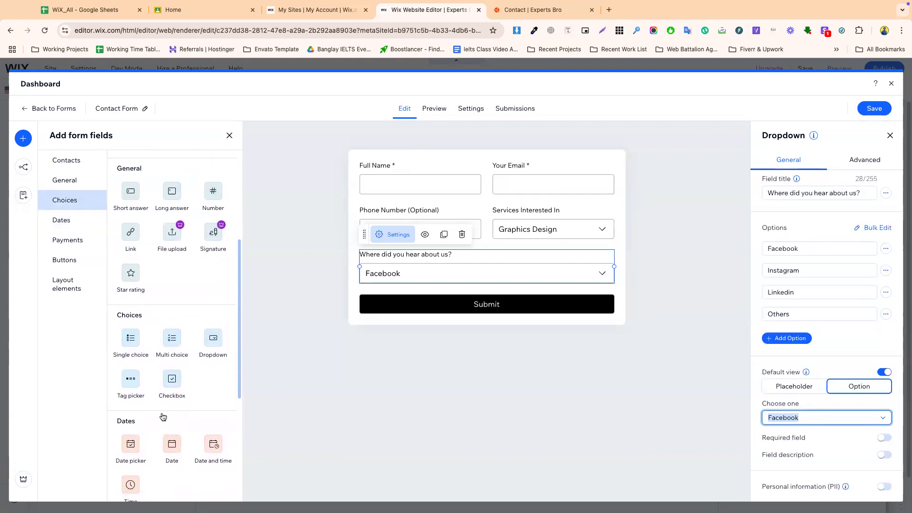
- Add a long answer field titled 'How can We Help You?' on one line above Submit
drag(172, 249, 401, 325)
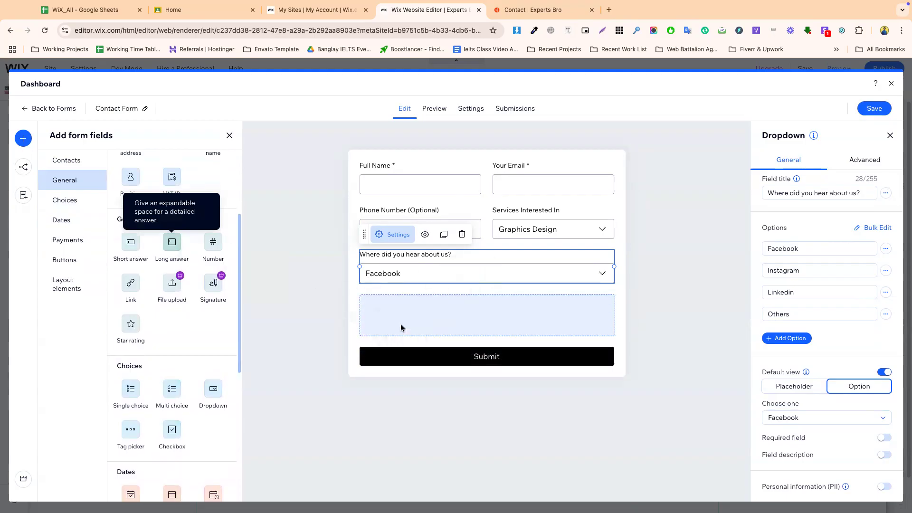
drag(812, 200, 766, 201)
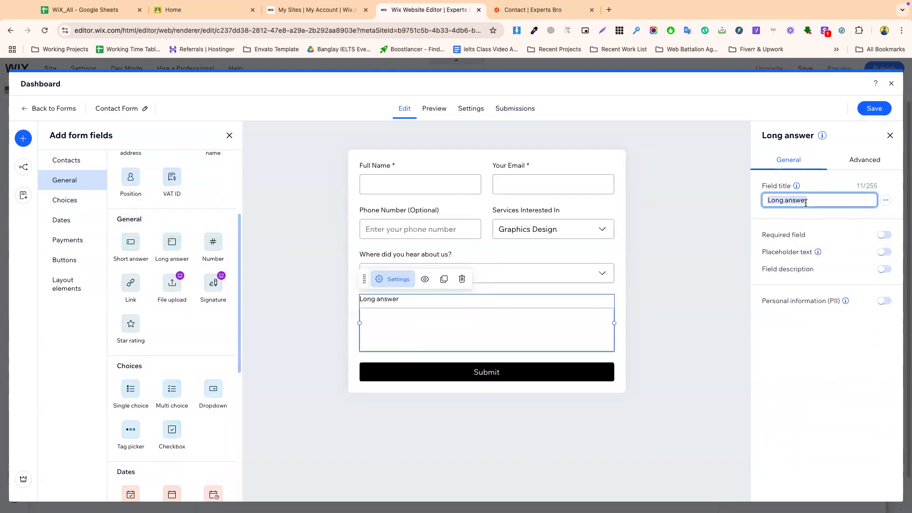
text(How can We Help You?*)
key(BackSpace)
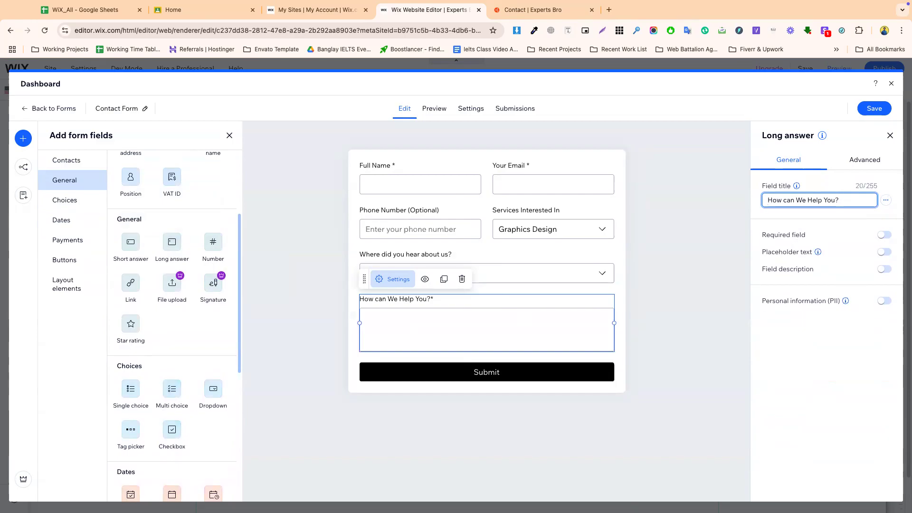
click(772, 225)
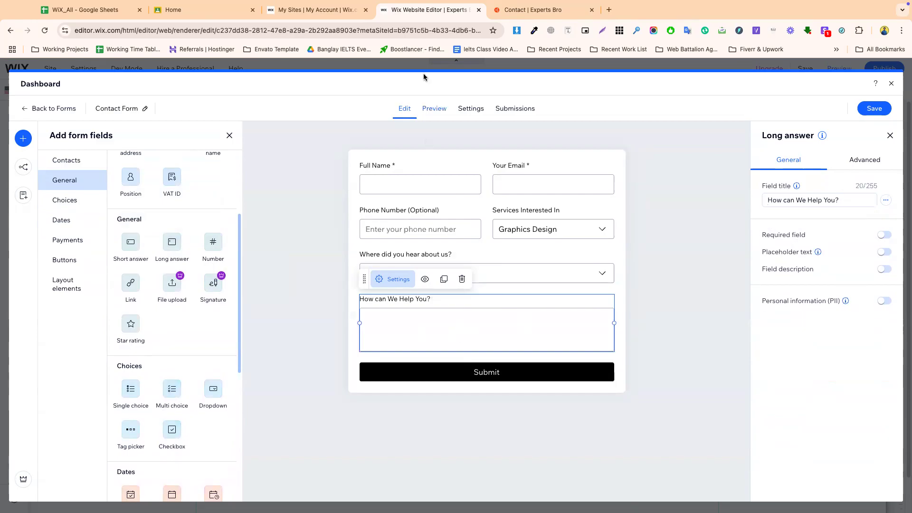
- Select the File upload label on the live contact form, then review the editor form
click(531, 10)
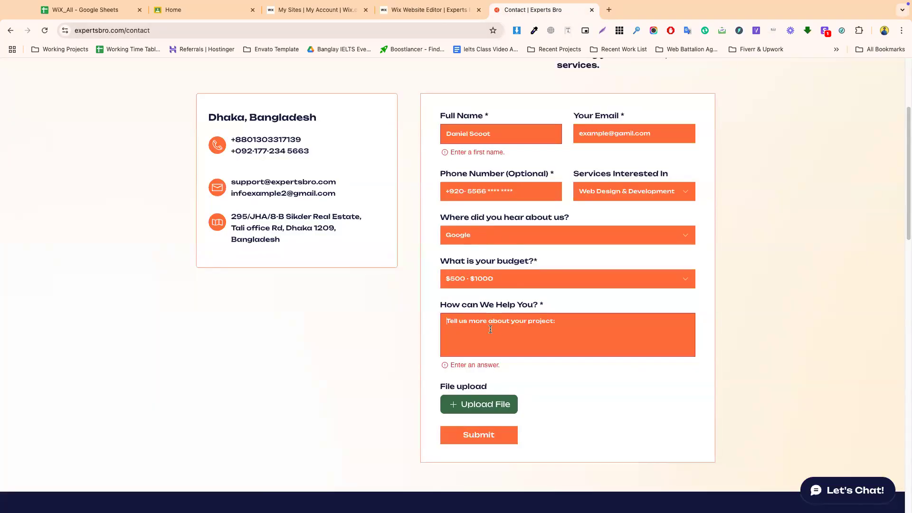
drag(439, 387, 492, 386)
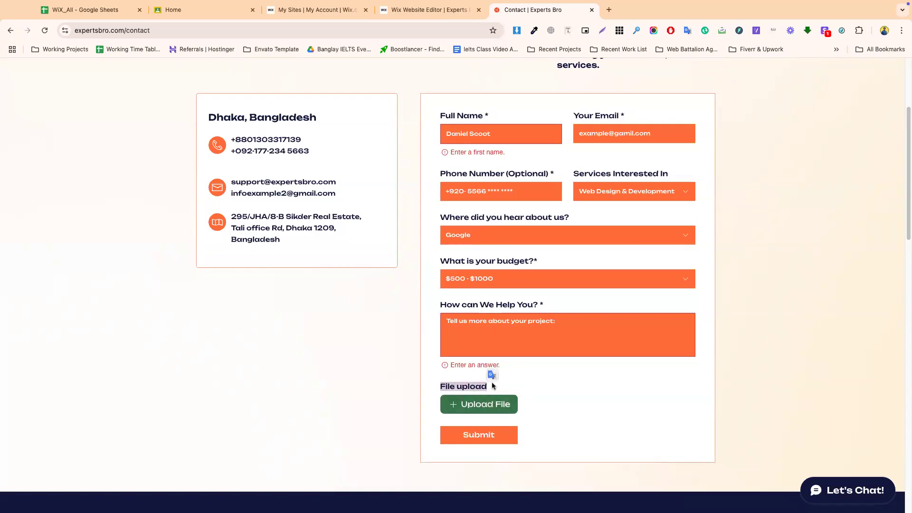
click(429, 9)
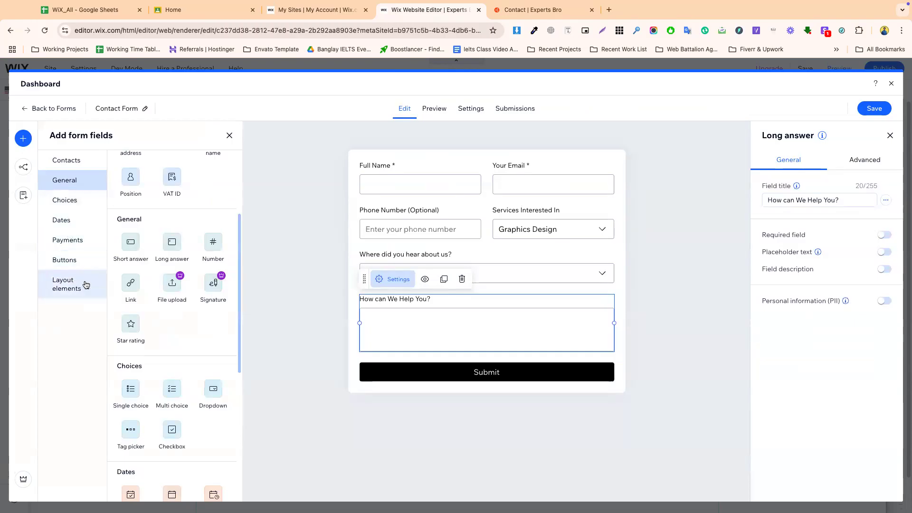
scroll(163, 333, down, 4)
scroll(163, 347, down, 3)
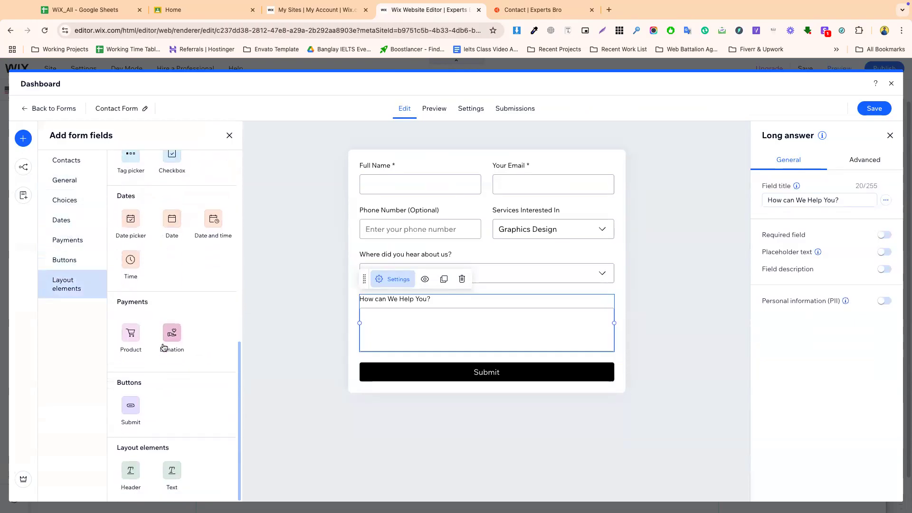
scroll(163, 347, up, 8)
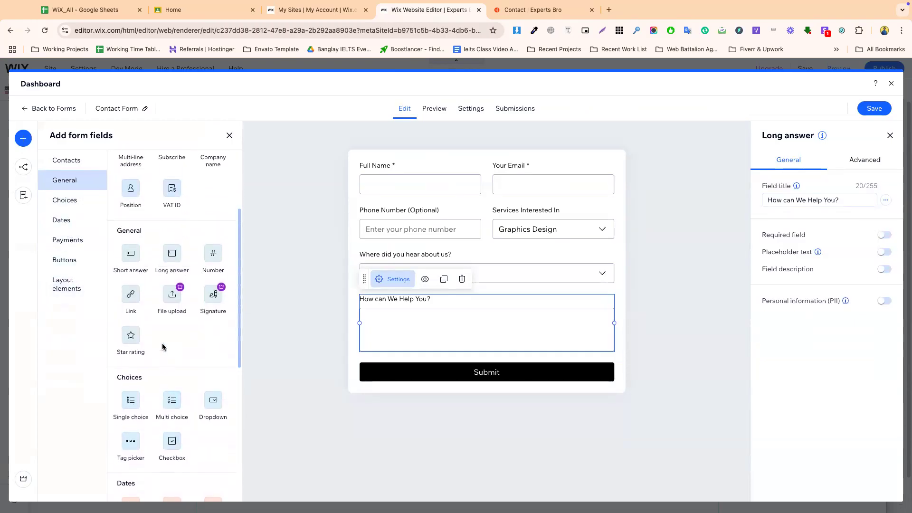
- Try adding a File upload field twice, dismiss the upgrade prompts, and save the form
click(171, 294)
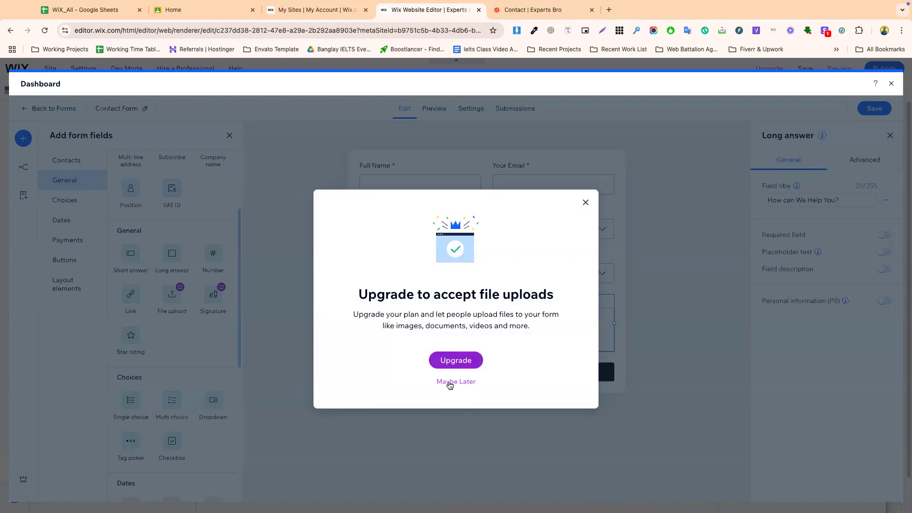
click(449, 383)
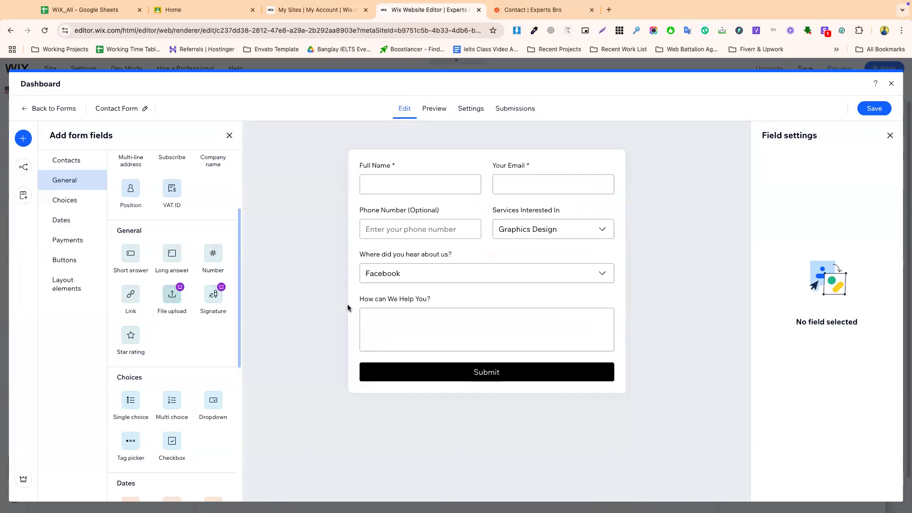
click(180, 288)
click(585, 202)
click(878, 110)
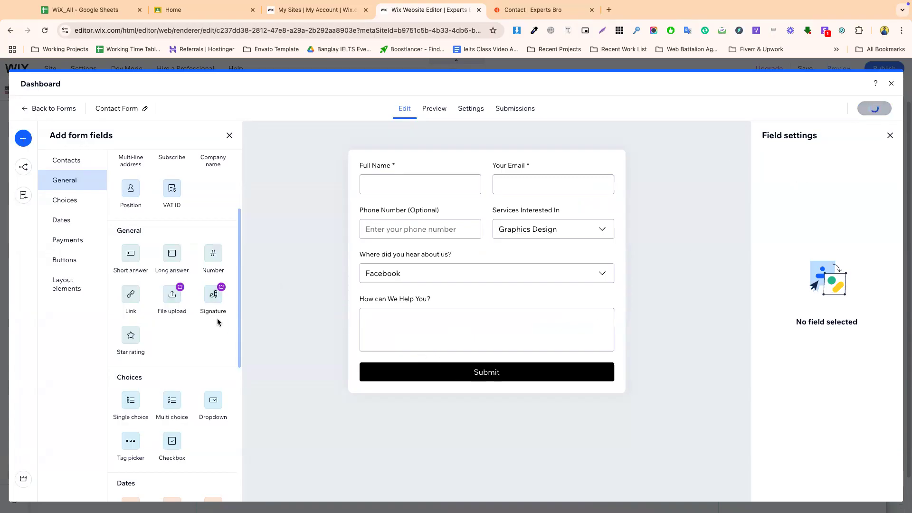
- Add Address, multi-line address, newsletter subscribe checkbox and Company name fields to the form
scroll(162, 352, up, 3)
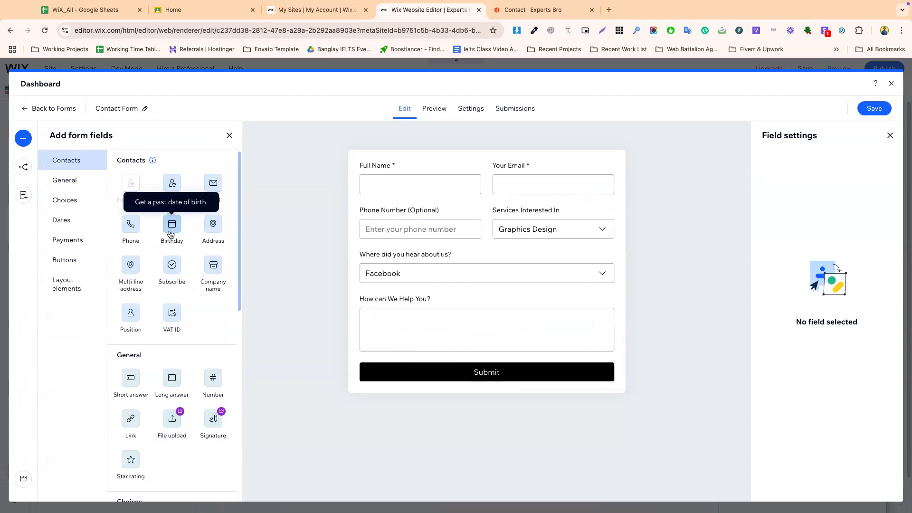
drag(215, 233, 425, 373)
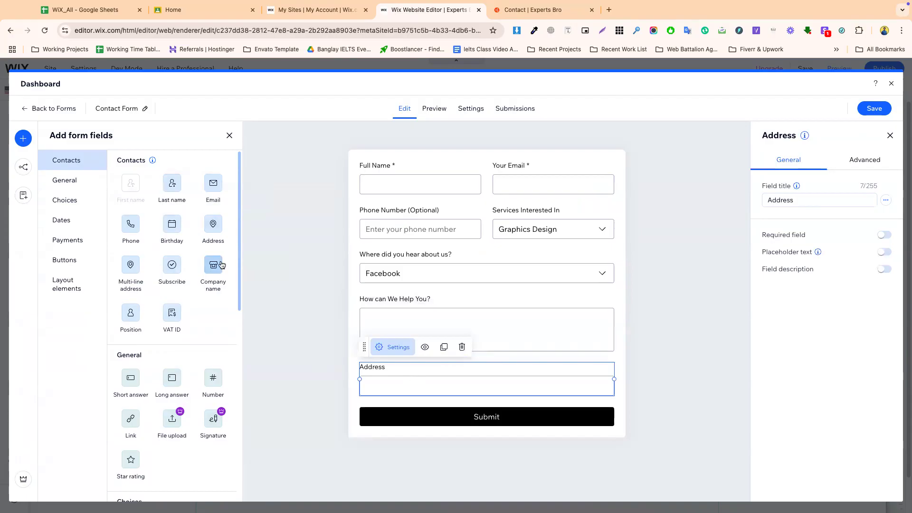
drag(131, 269, 440, 427)
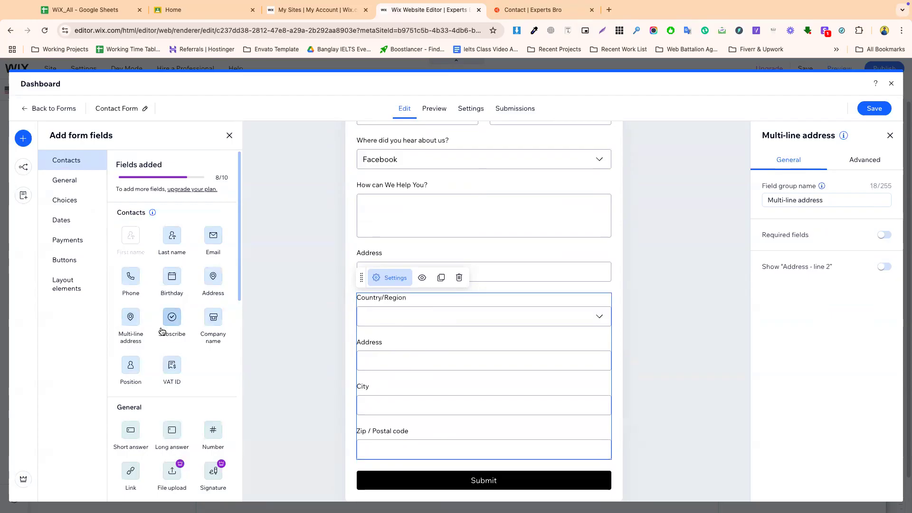
drag(173, 319, 440, 446)
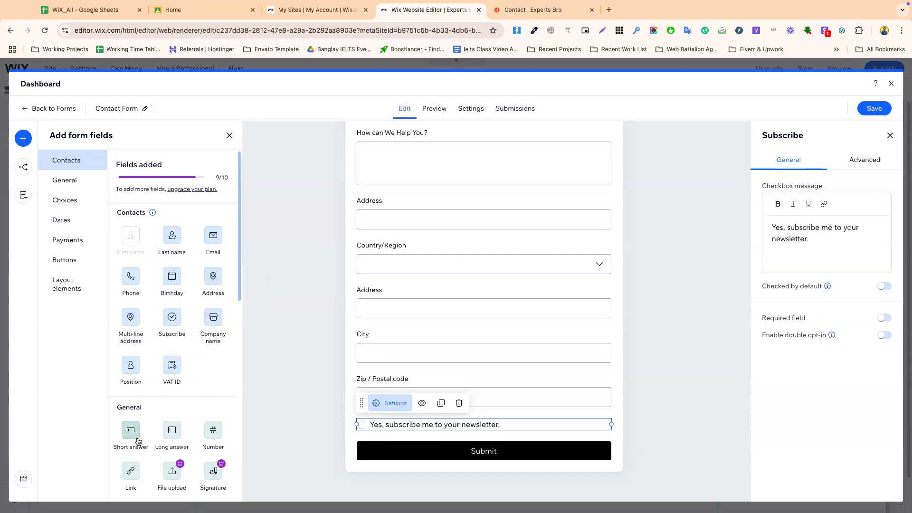
drag(211, 321, 433, 435)
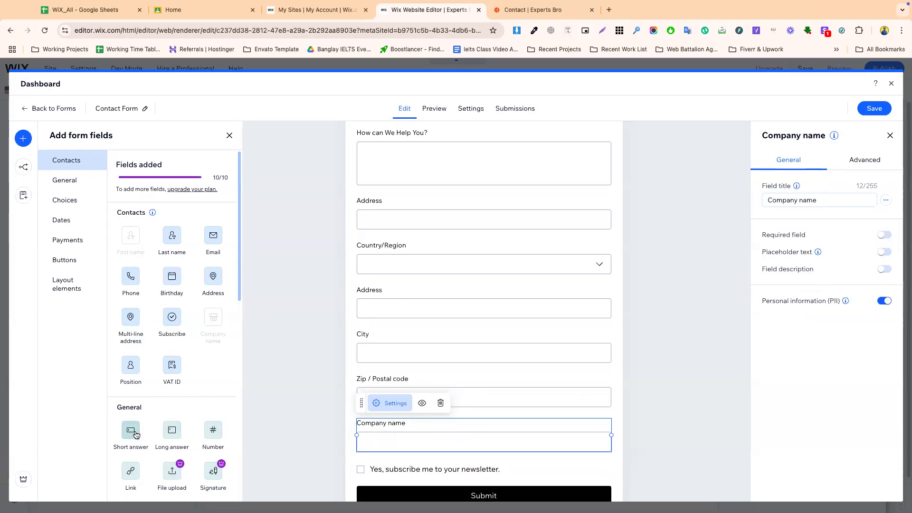
- Attempt one more short answer field, dismiss the field-limit prompt, and save the form
drag(127, 435, 405, 429)
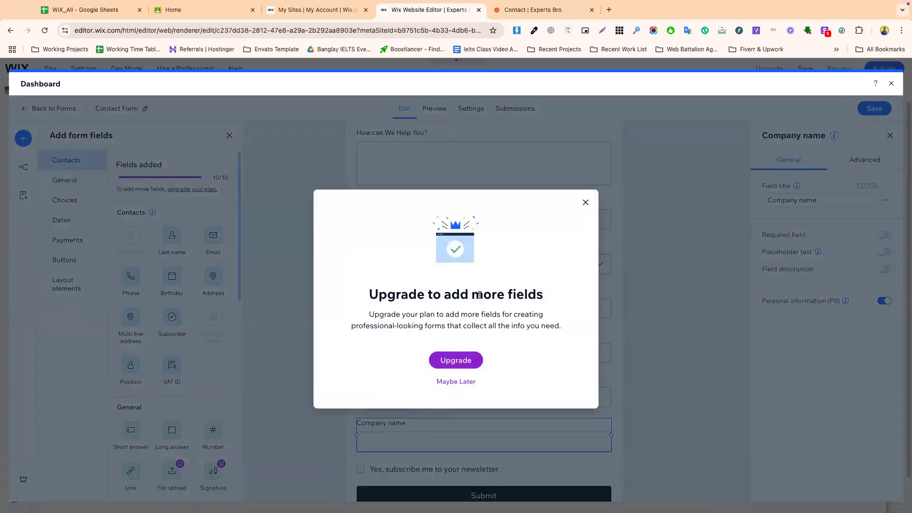
click(585, 202)
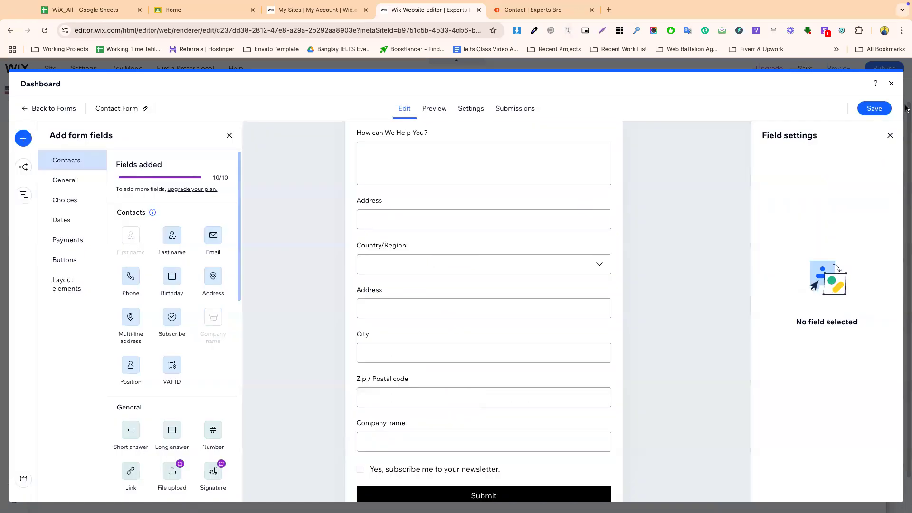
click(877, 109)
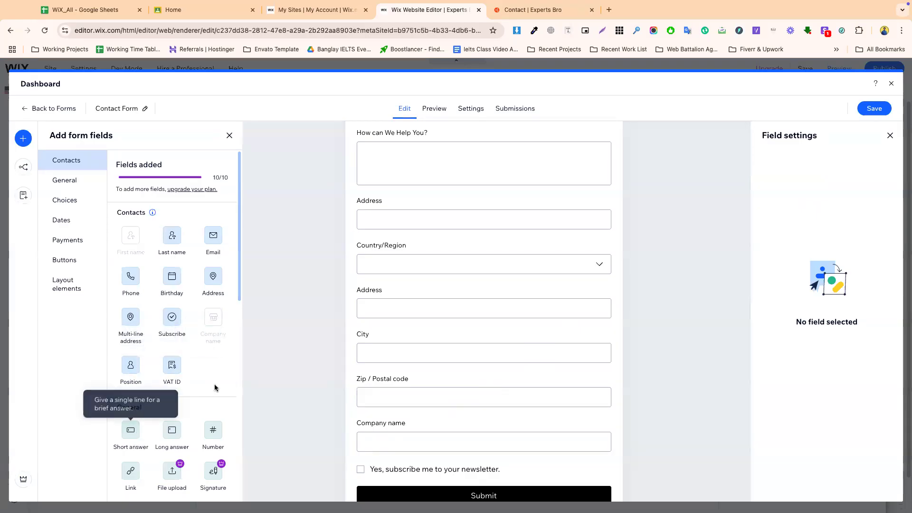
scroll(216, 387, down, 3)
scroll(216, 385, down, 2)
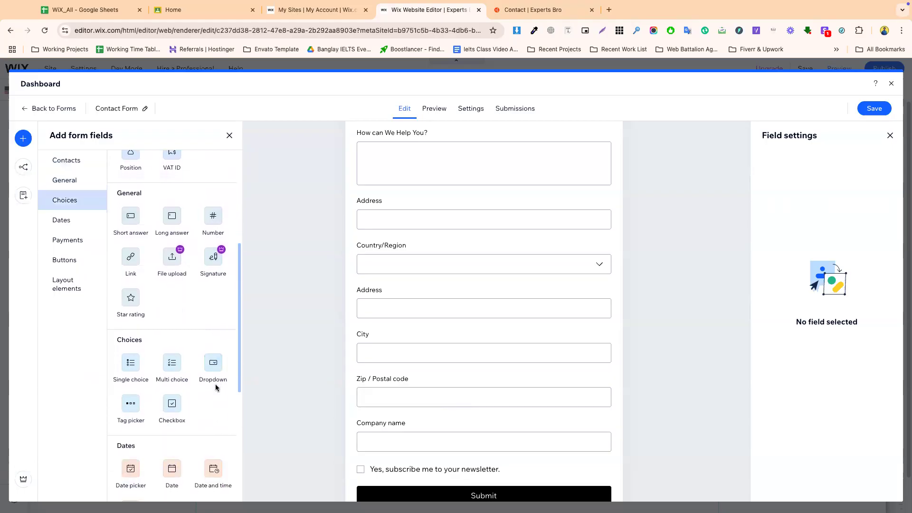
- Delete the Company name field and the Country/Region, Address, City, Zip group
click(512, 449)
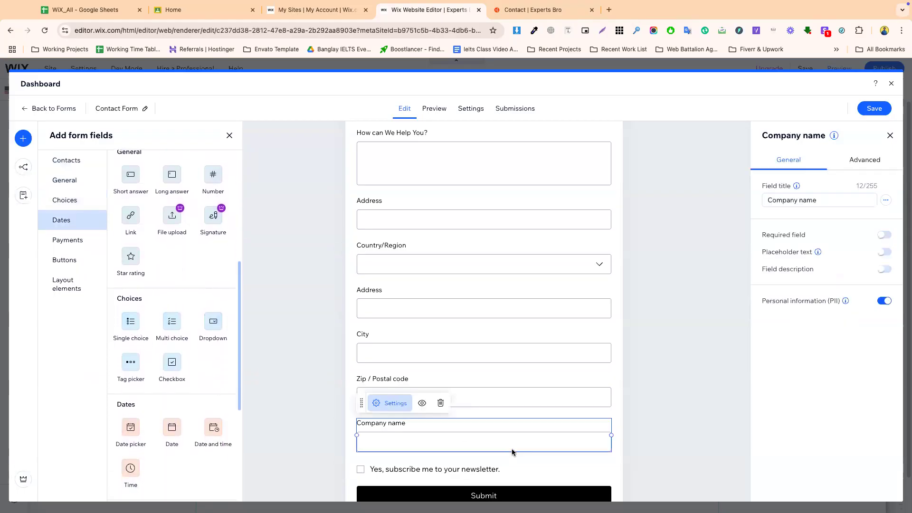
scroll(510, 442, down, 1)
click(440, 359)
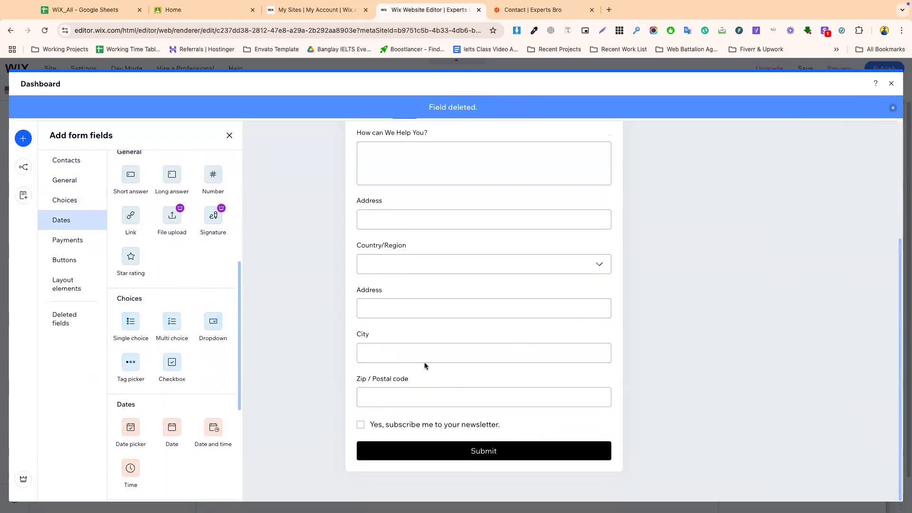
click(458, 227)
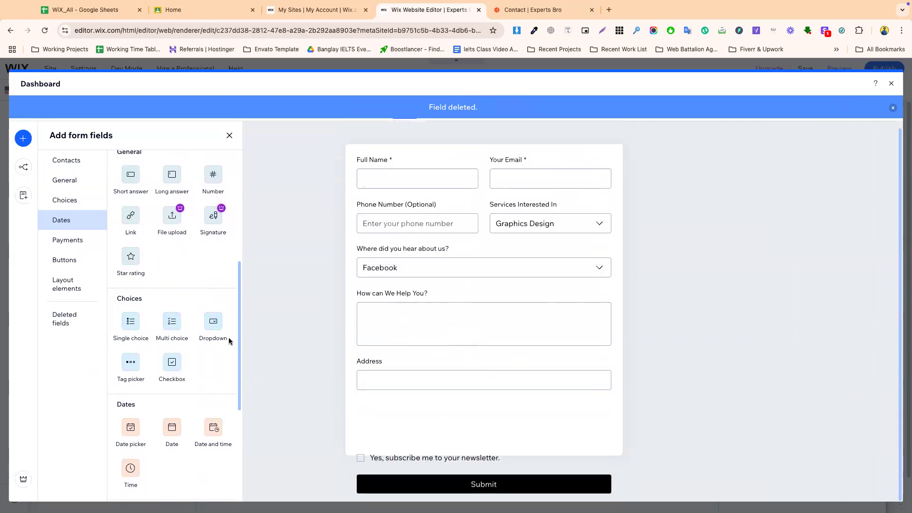
- Add a Single choice field below Address; add then remove a Multi choice field
drag(130, 335, 435, 420)
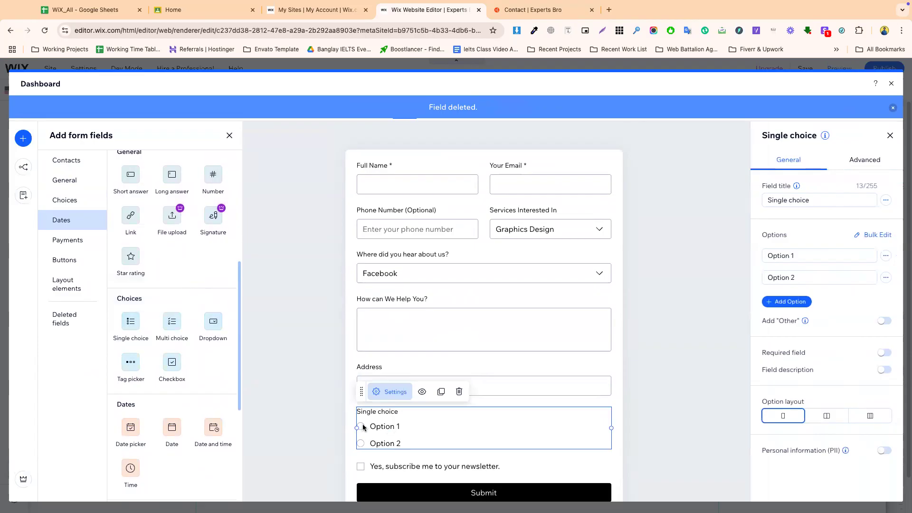
triple_click(810, 200)
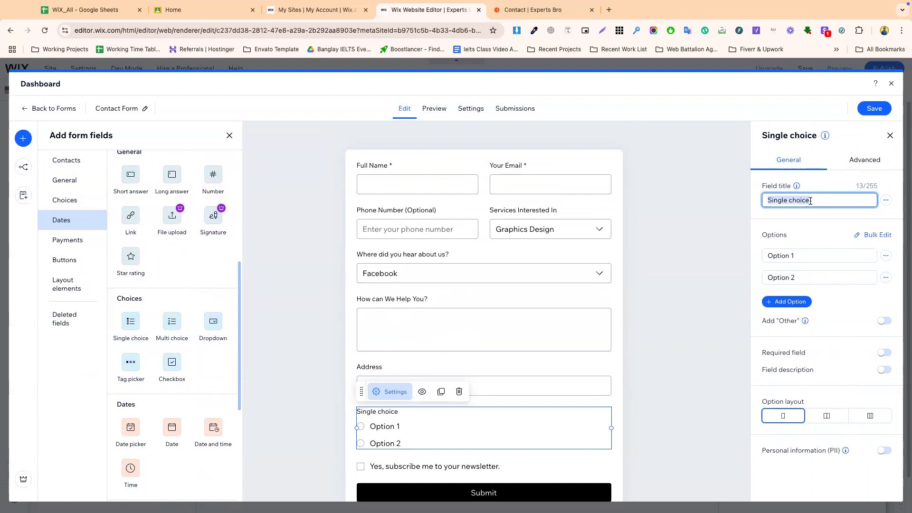
double_click(788, 257)
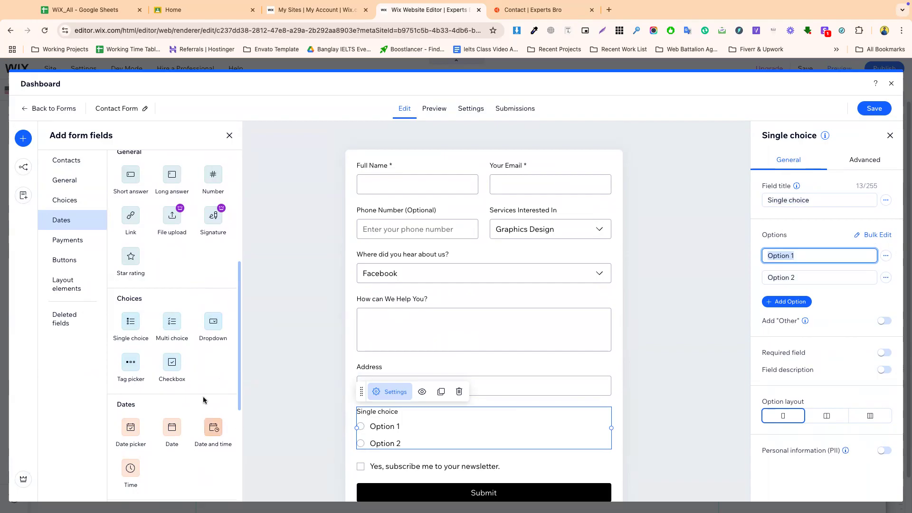
drag(168, 328, 427, 470)
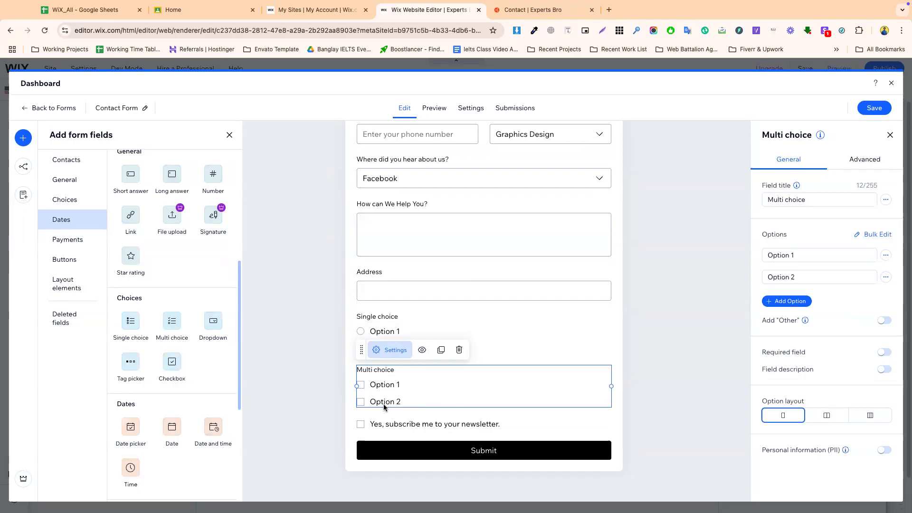
click(459, 349)
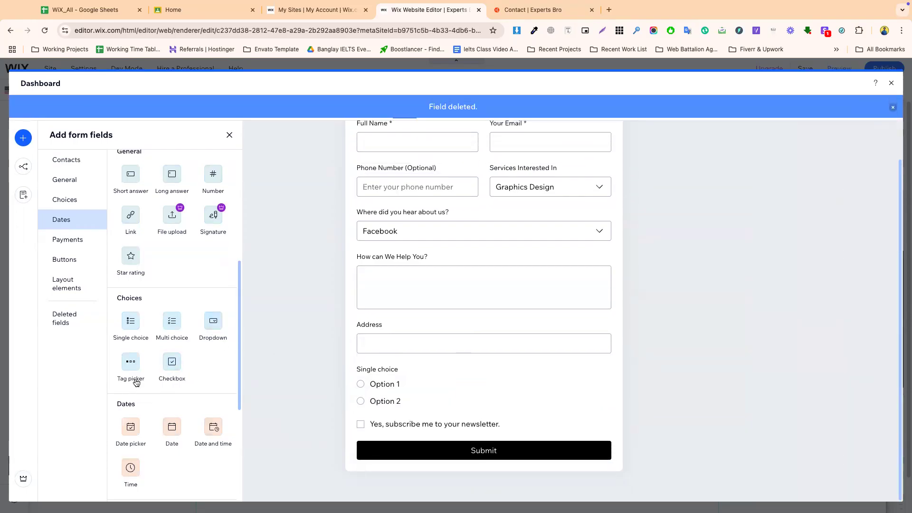
- Add a Tag picker field above Submit and edit its title and option texts
drag(128, 365, 452, 407)
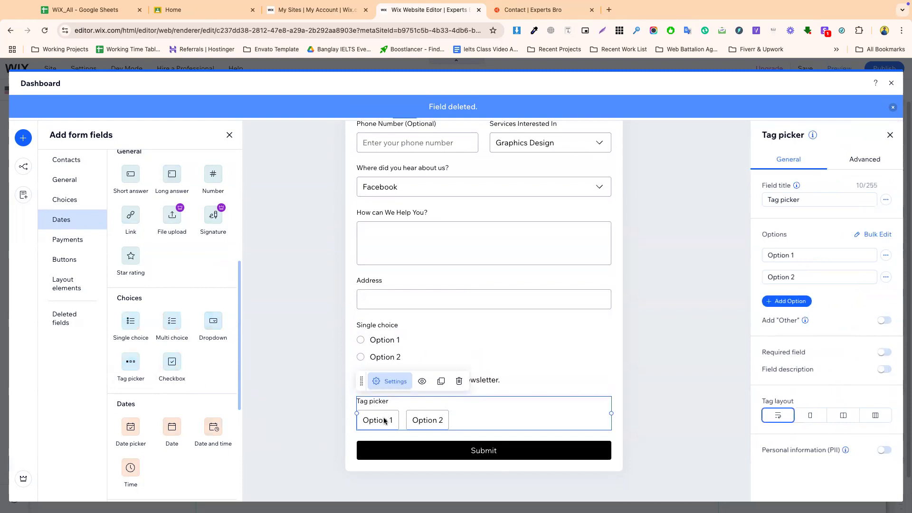
triple_click(789, 200)
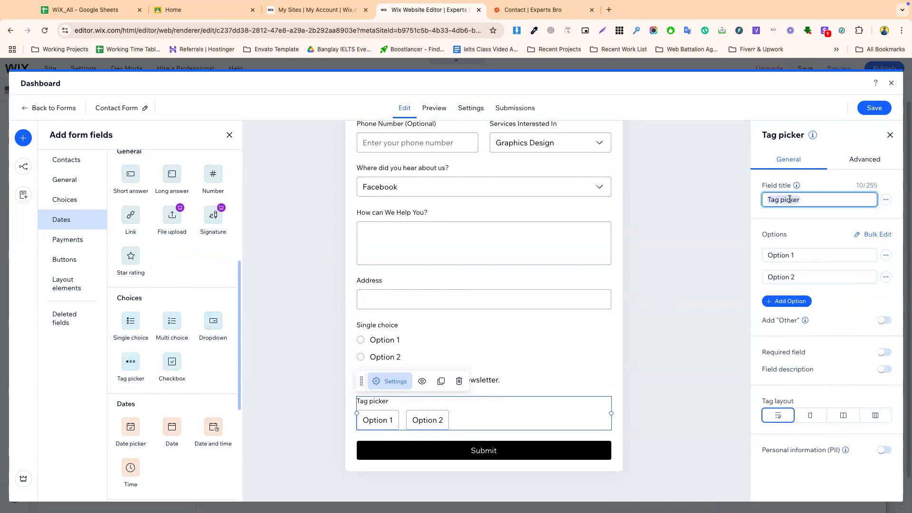
triple_click(787, 254)
click(788, 271)
triple_click(788, 271)
- Lay the tag options out in two columns, save, and preview the form
click(810, 416)
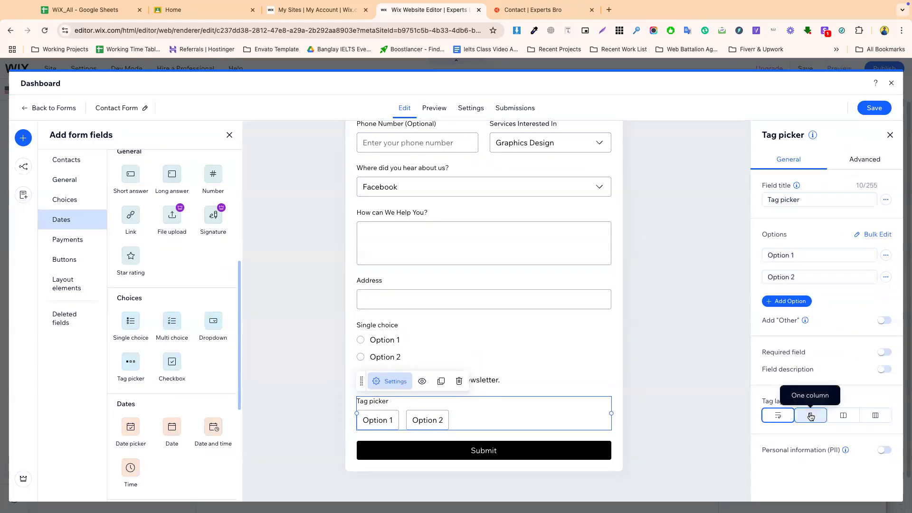
click(777, 415)
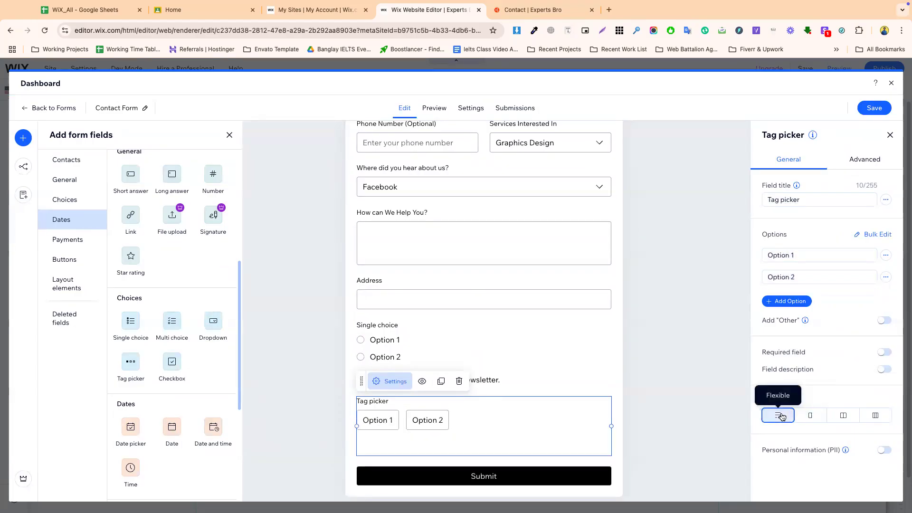
click(841, 418)
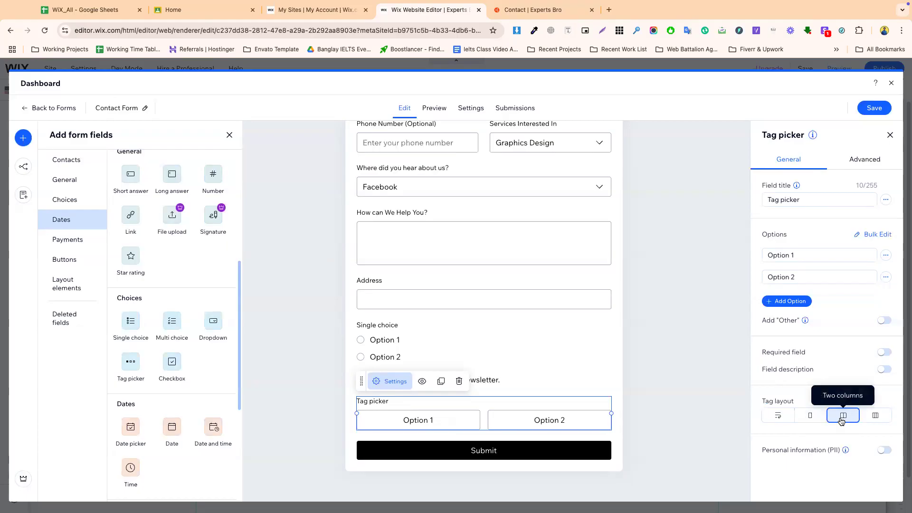
click(867, 417)
click(810, 416)
click(842, 416)
click(872, 108)
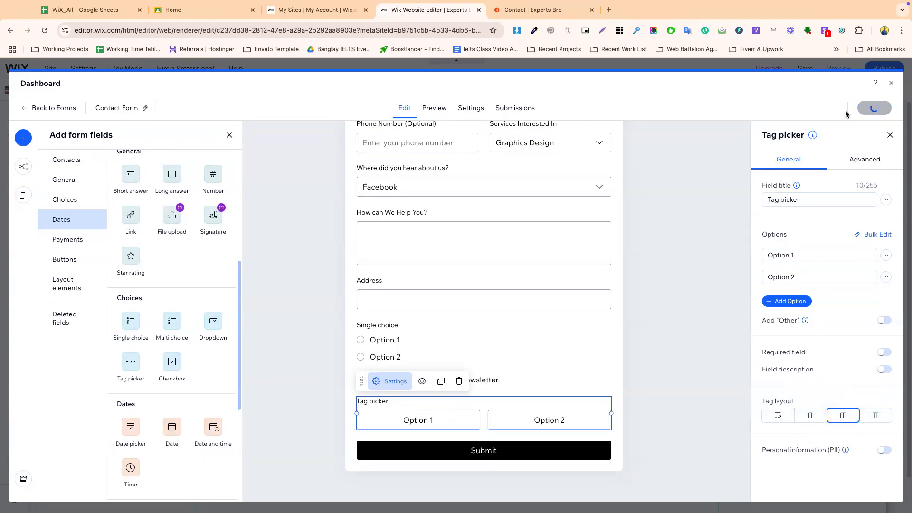
click(428, 106)
- Toggle the tag picker's Option 1 and Option 2 on and off in preview
scroll(407, 360, down, 3)
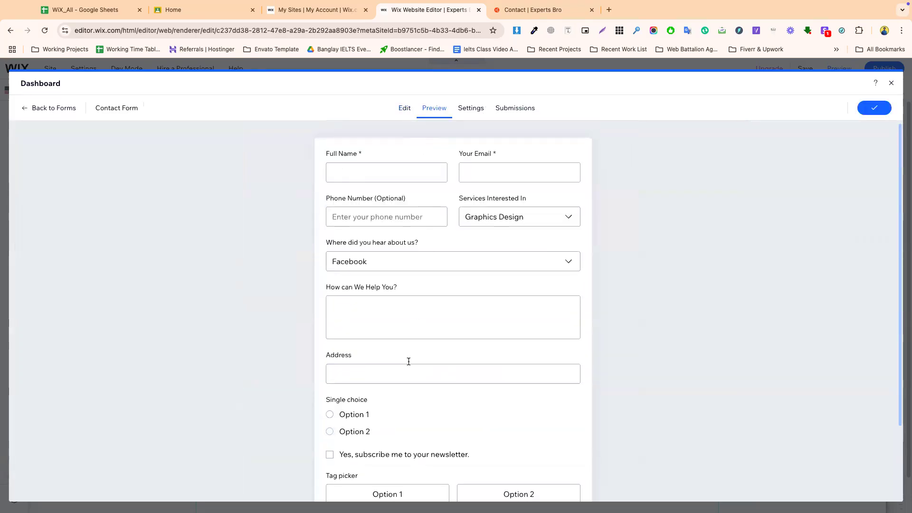
click(482, 405)
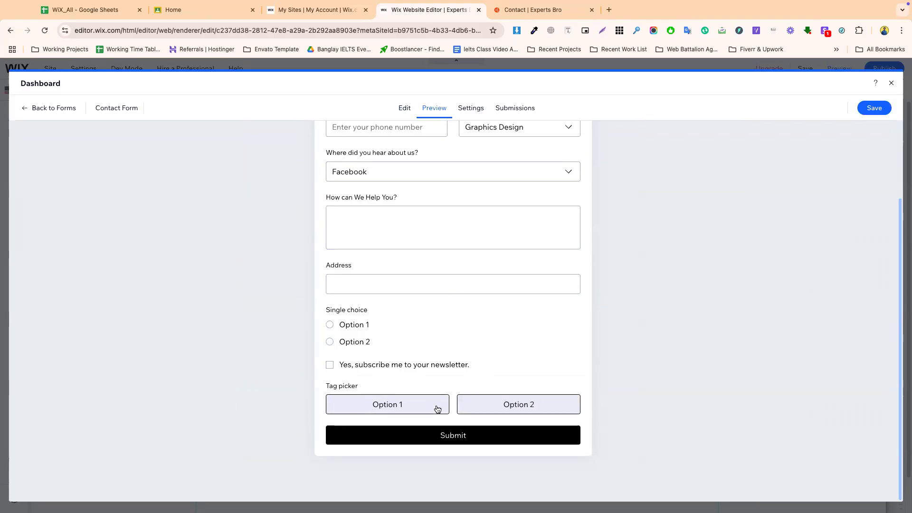
click(425, 406)
click(521, 403)
click(418, 411)
click(515, 407)
- Close the dashboard and reopen Contact Form for editing from the Forms list
click(890, 84)
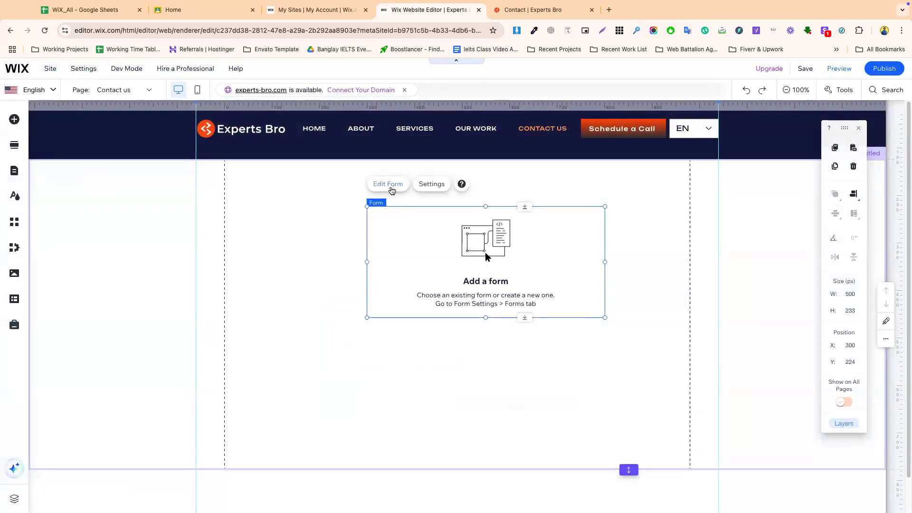
click(392, 190)
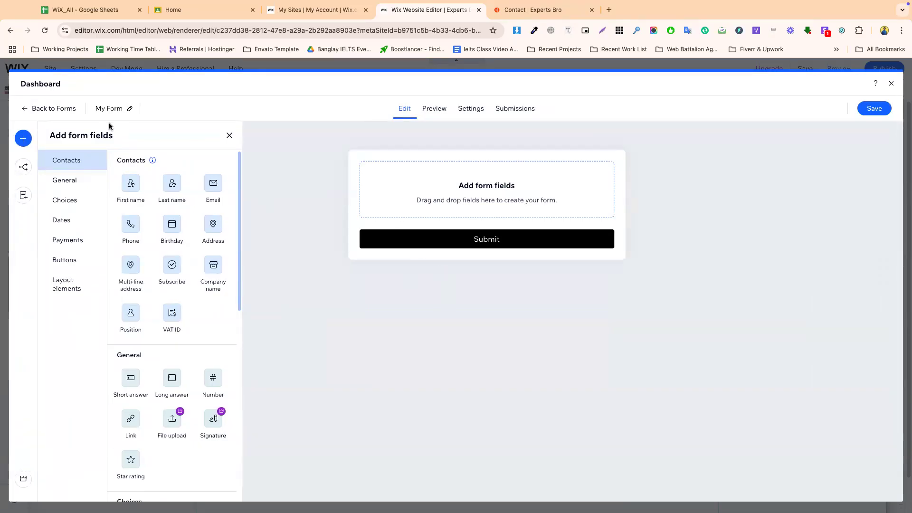
click(63, 111)
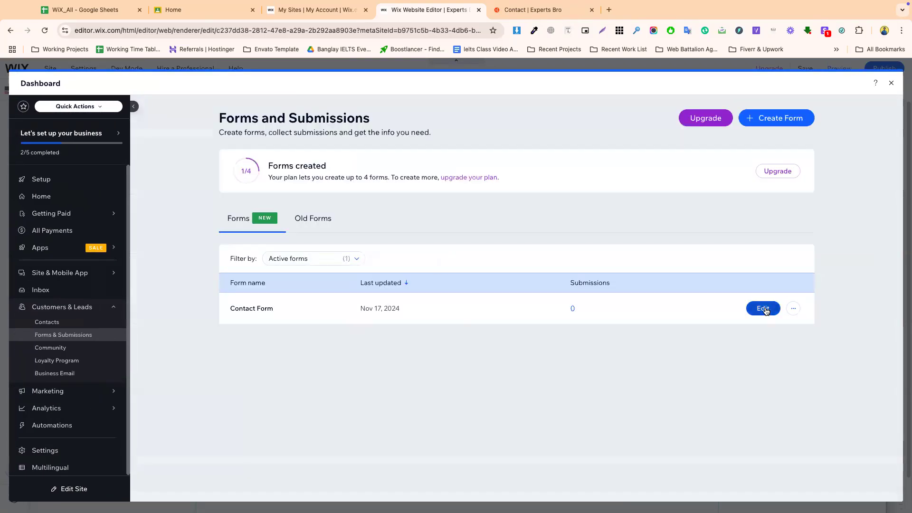
click(762, 309)
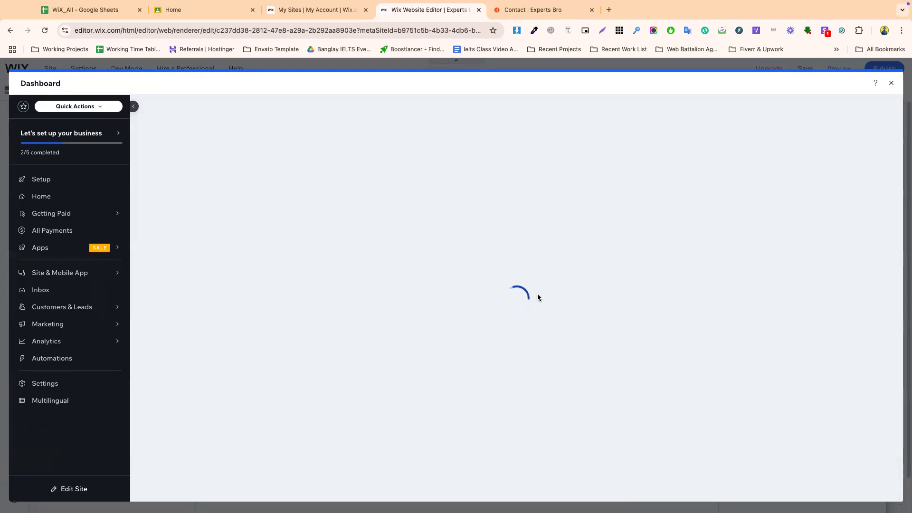
- Try adding a Date picker field and dismiss the upgrade prompt
scroll(413, 375, down, 2)
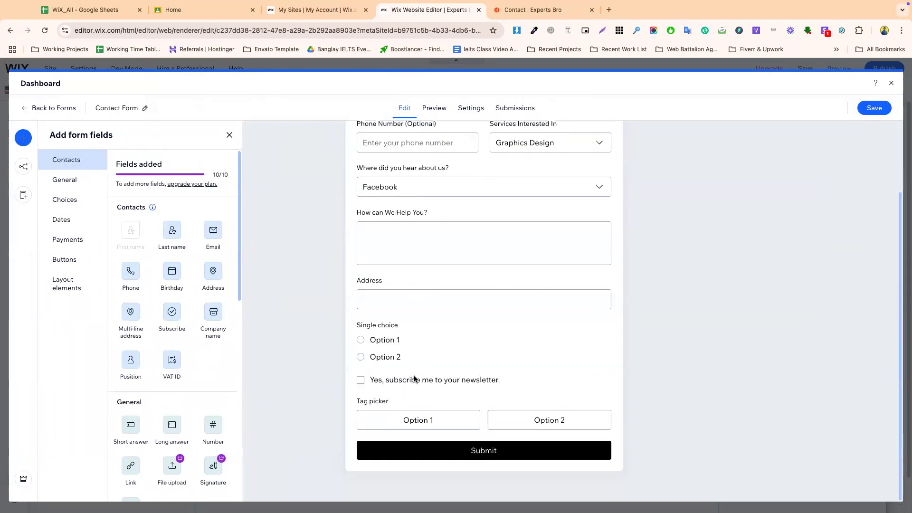
scroll(166, 435, down, 4)
scroll(161, 437, down, 1)
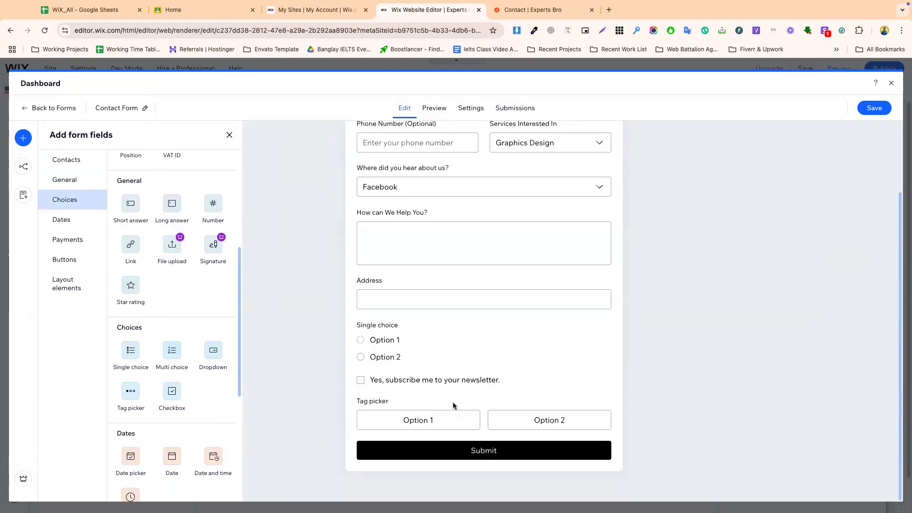
scroll(176, 406, down, 2)
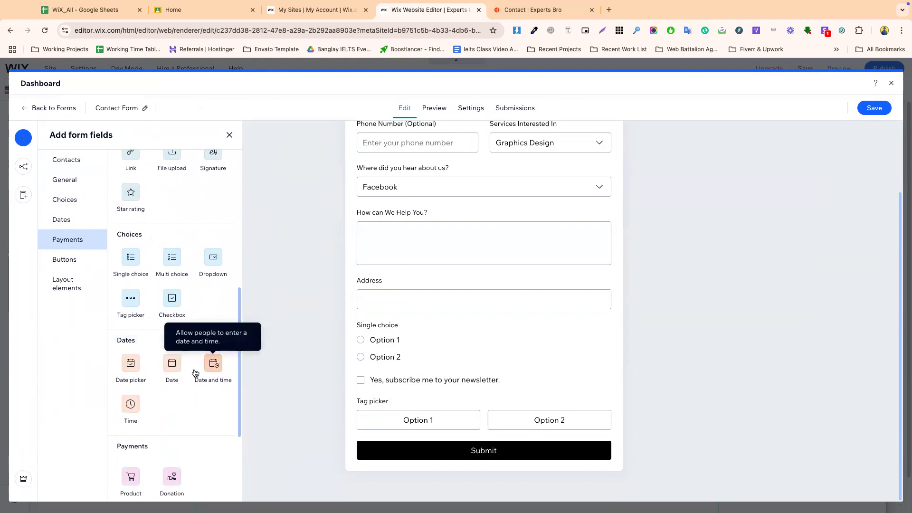
click(133, 366)
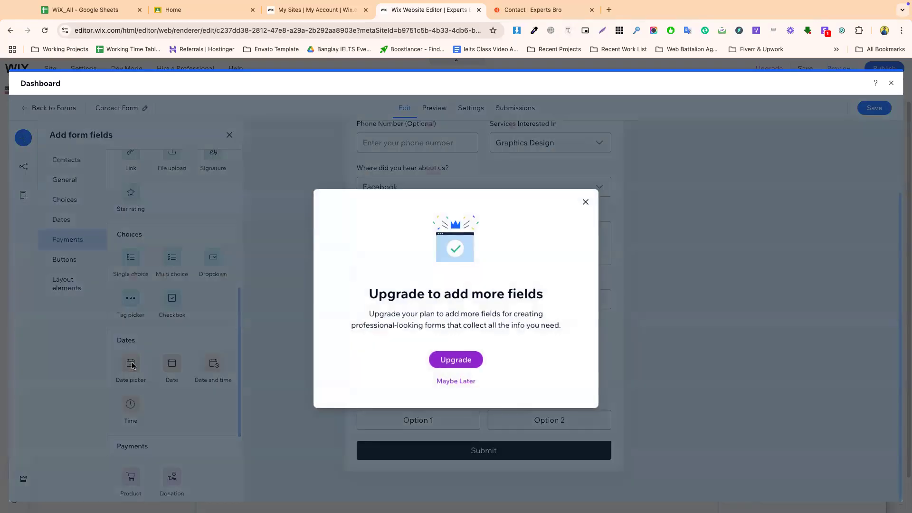
click(585, 202)
- Delete the newsletter checkbox, Tag picker and Single choice fields
click(482, 380)
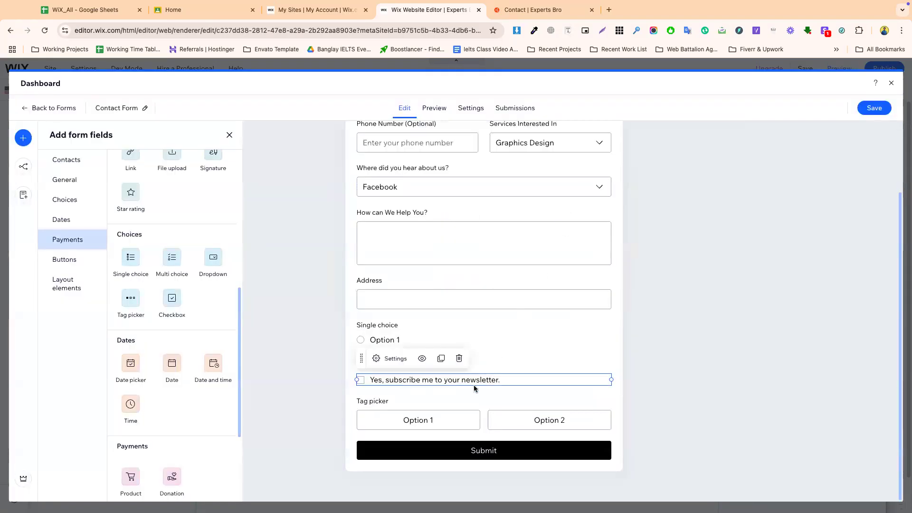
click(458, 358)
click(508, 414)
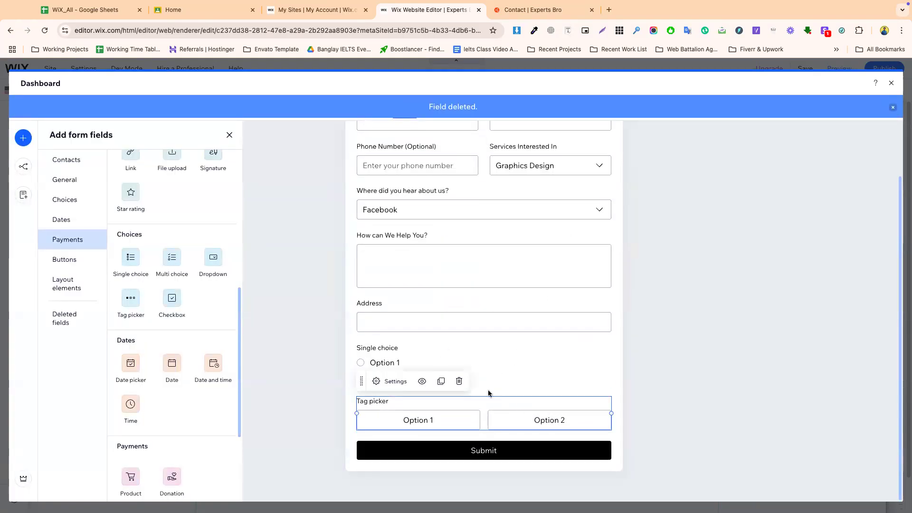
click(459, 381)
click(406, 413)
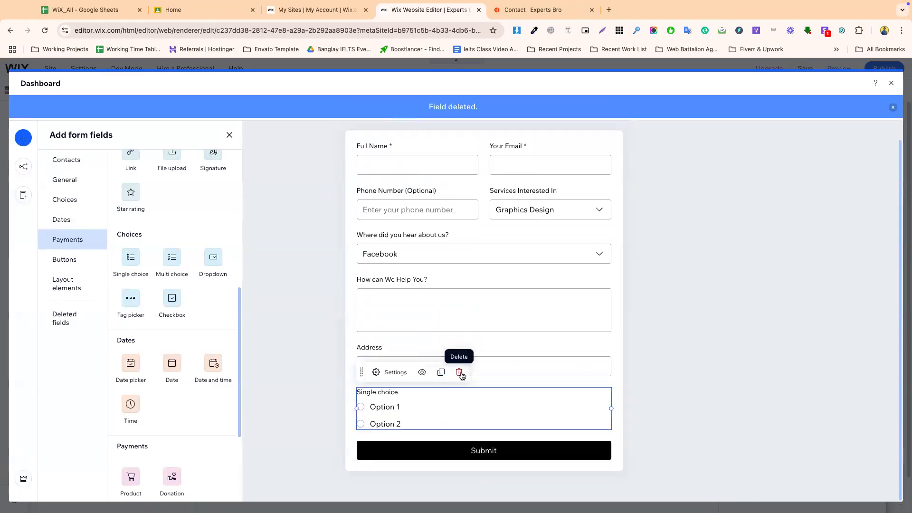
click(460, 373)
- Add a Date picker field, plus Date and Date and time fields below it
click(130, 363)
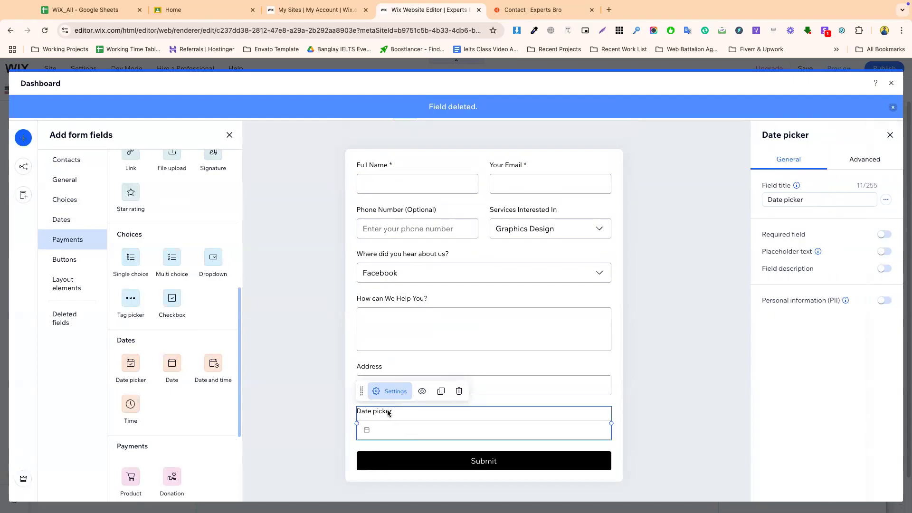
click(171, 368)
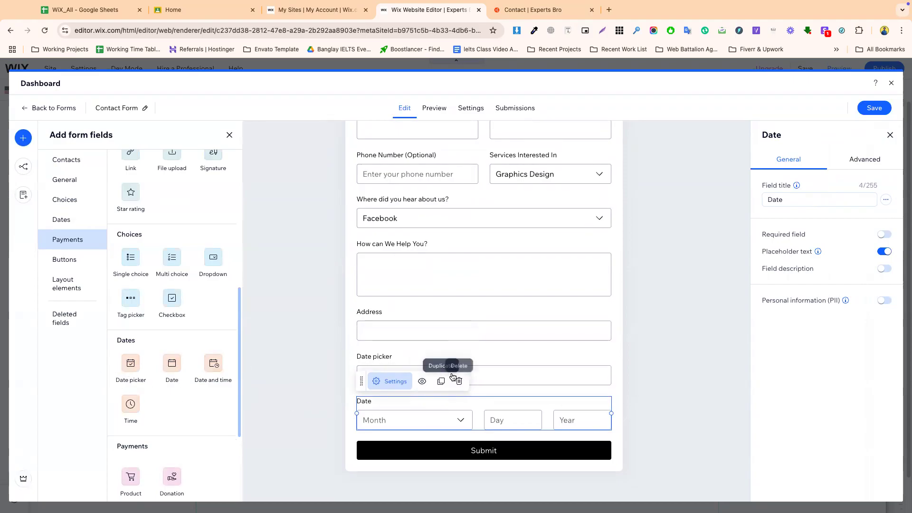
click(473, 355)
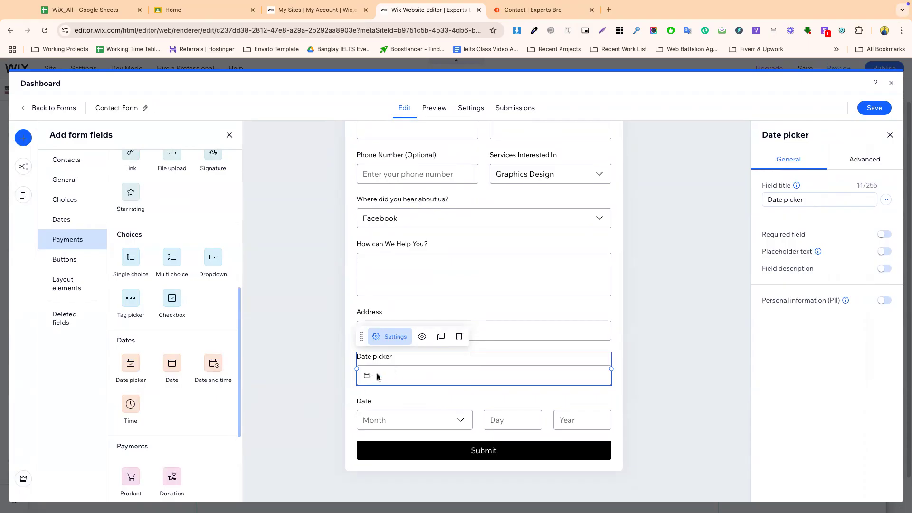
click(213, 366)
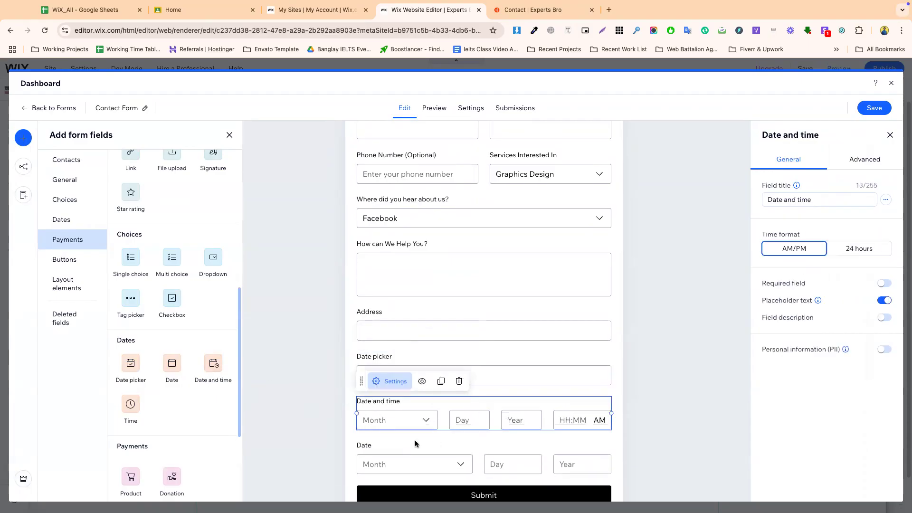
- Delete the extra Date and Date and time fields
click(394, 455)
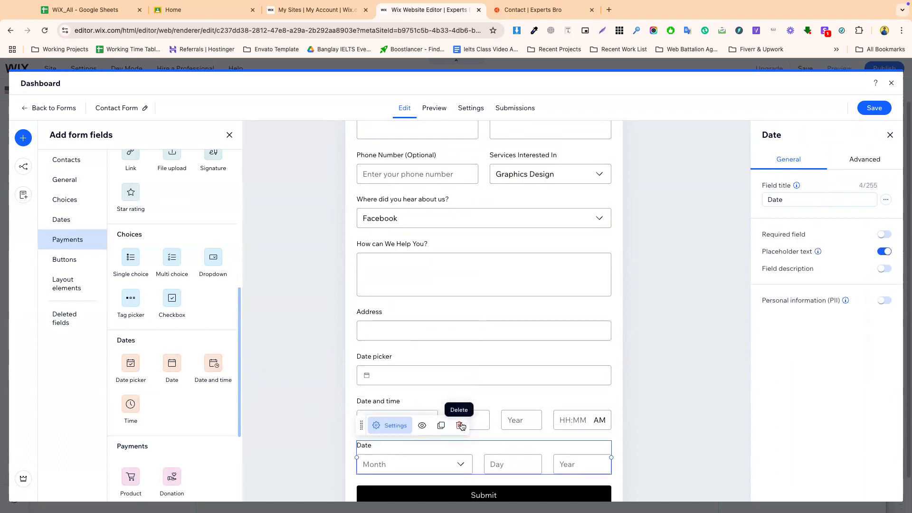
click(459, 425)
click(459, 381)
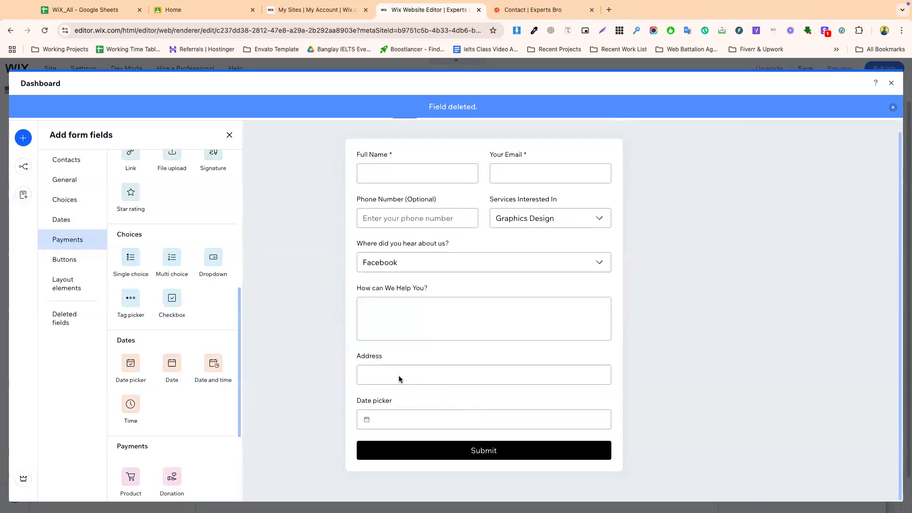
scroll(185, 399, down, 2)
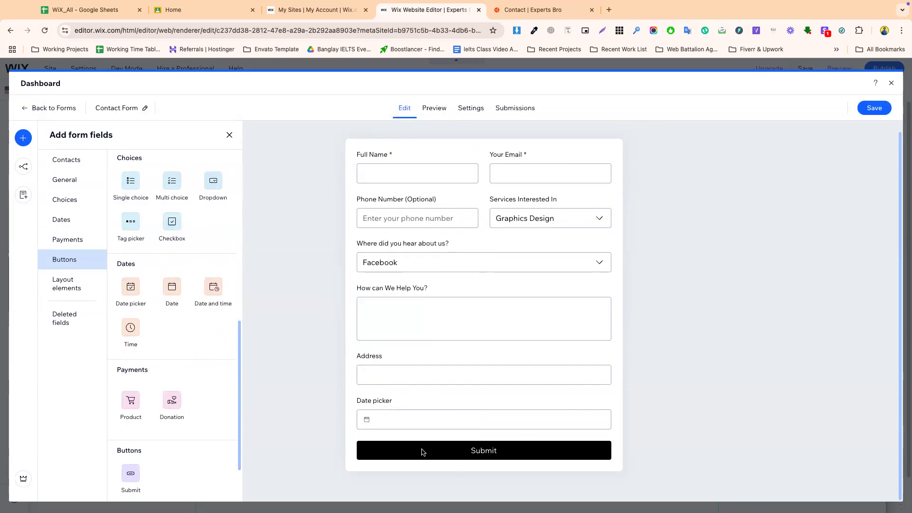
- Add a Product payment field and install Checkout to enable it
scroll(204, 356, down, 2)
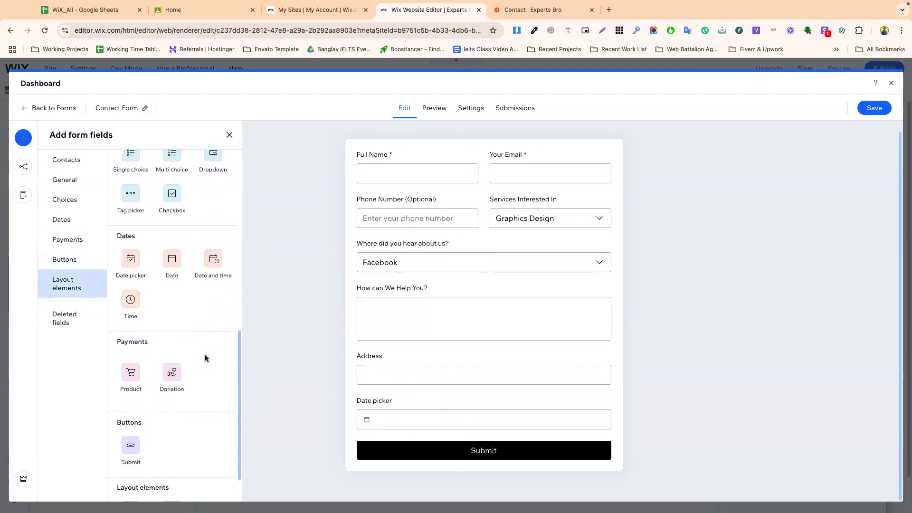
click(131, 348)
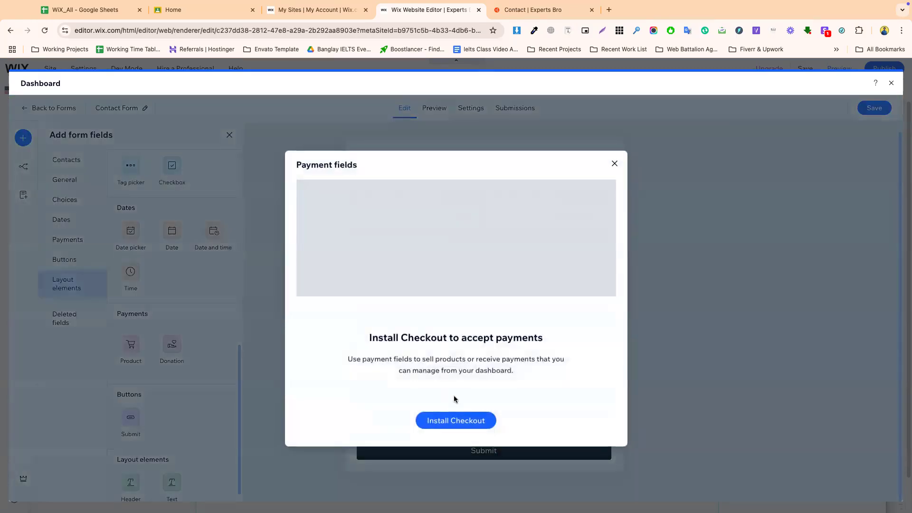
click(447, 422)
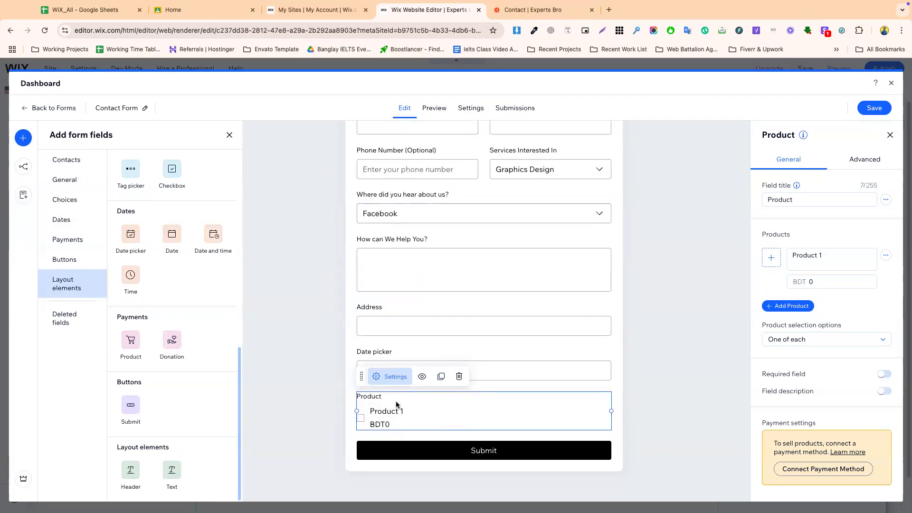
- Retitle the product field to Tshirt and start choosing the first product's image
click(800, 200)
double_click(800, 199)
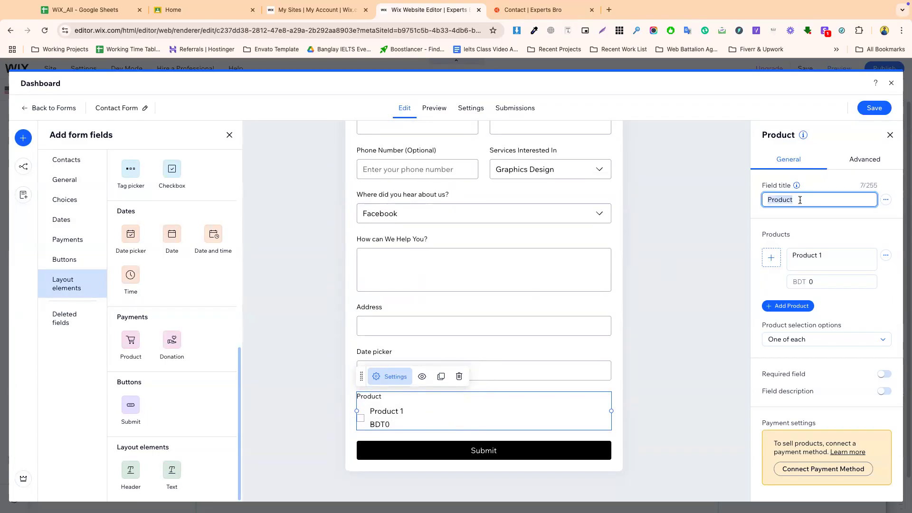
text(Ts)
click(810, 254)
double_click(804, 255)
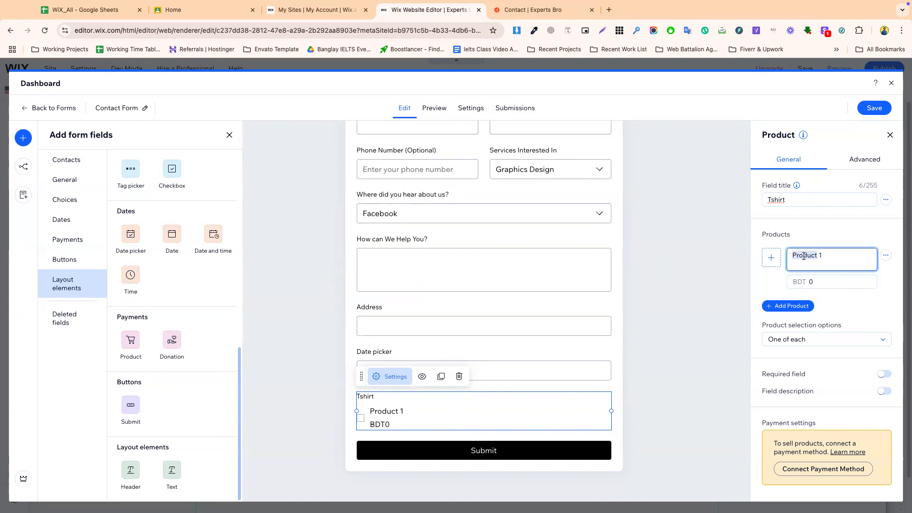
click(772, 259)
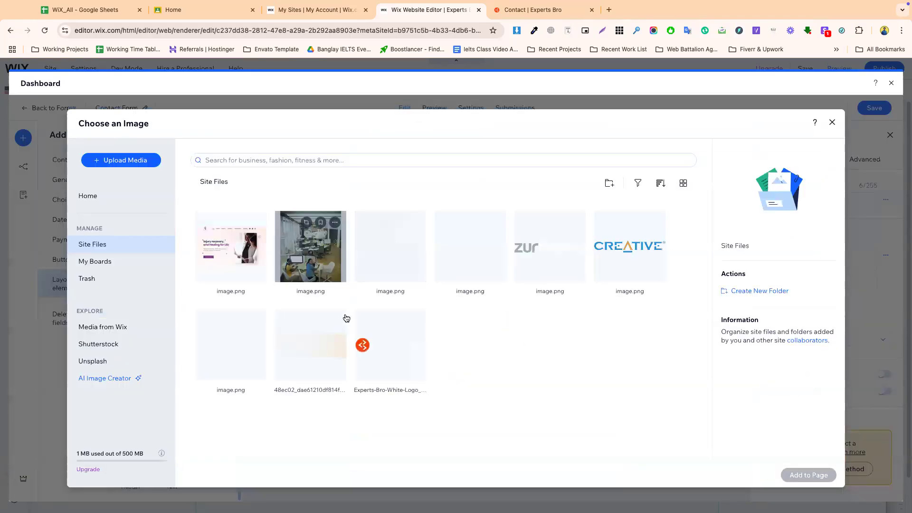
- Give the first product a site image, the name Tshirt and price 200
click(390, 246)
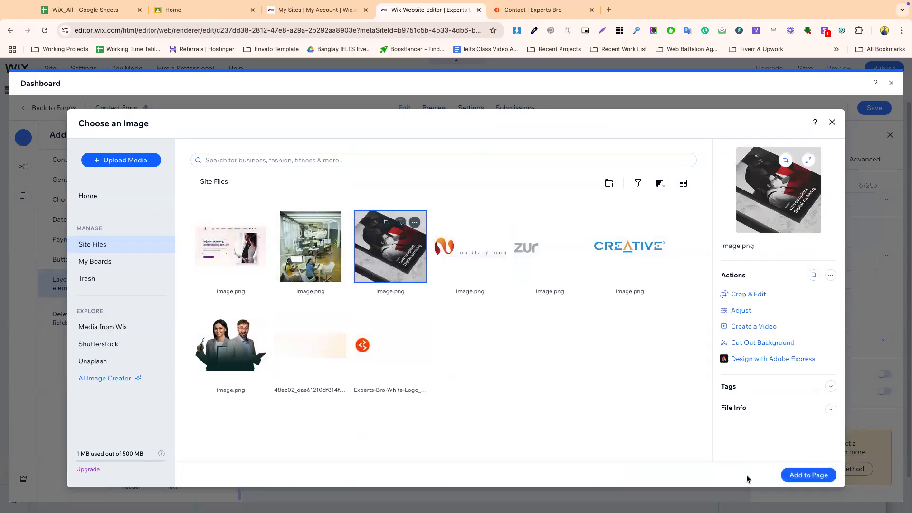
click(804, 474)
triple_click(820, 254)
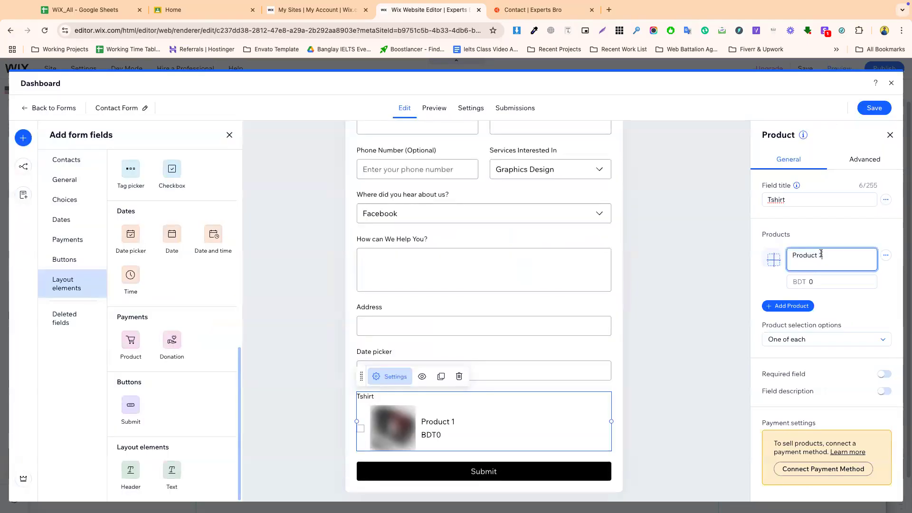
text(Tshirt)
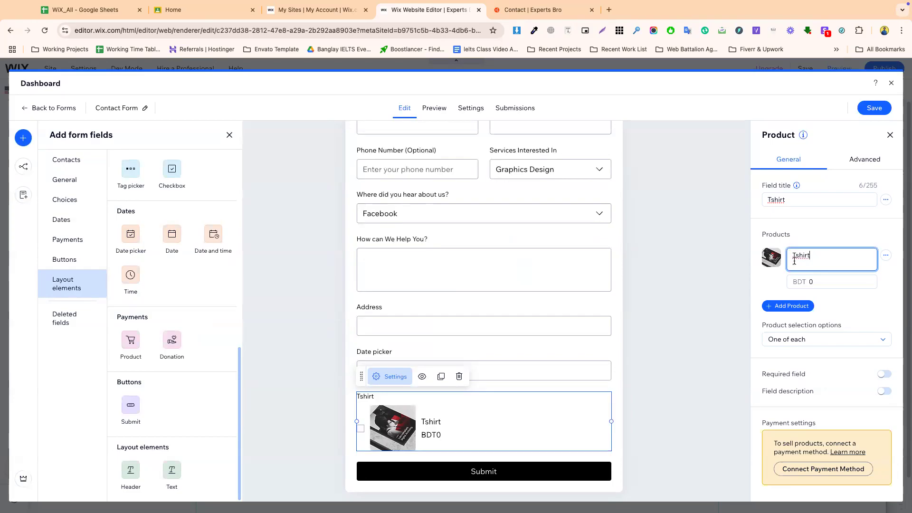
click(813, 280)
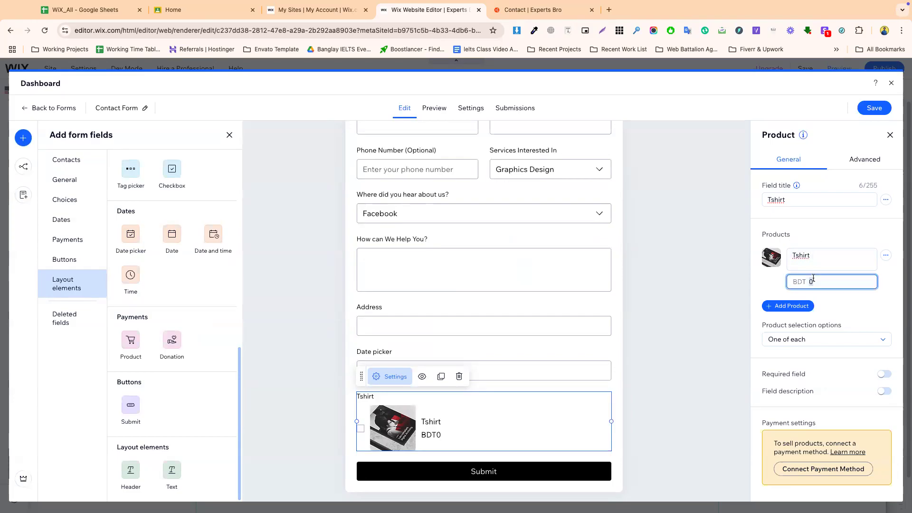
click(834, 298)
- Add a second product and set the office photo as its image
click(790, 306)
click(797, 308)
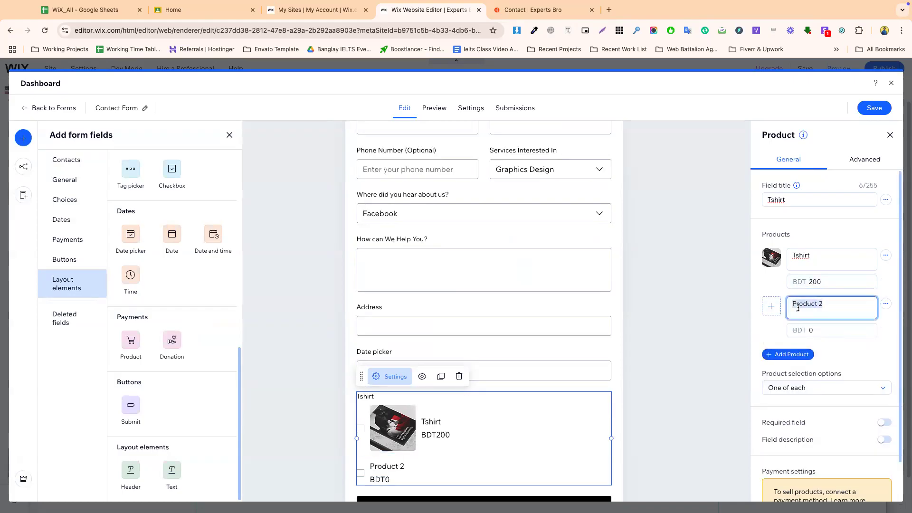
click(771, 307)
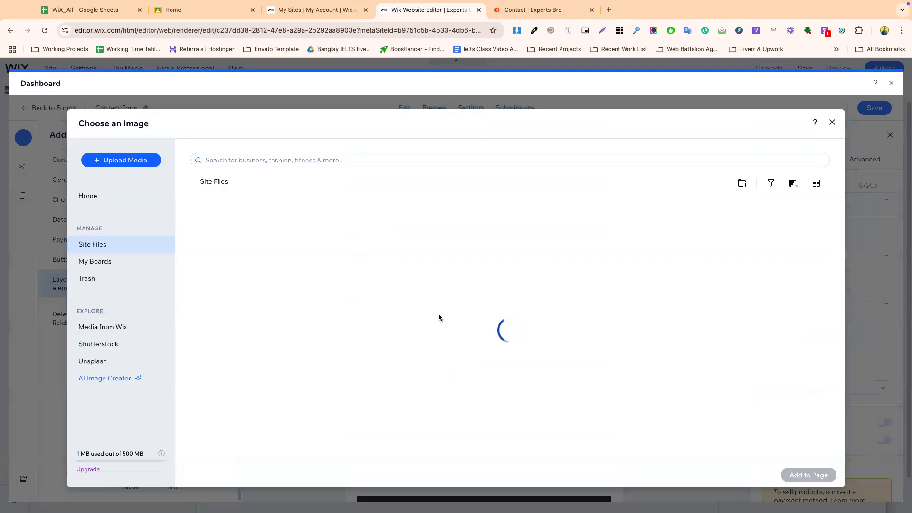
click(242, 333)
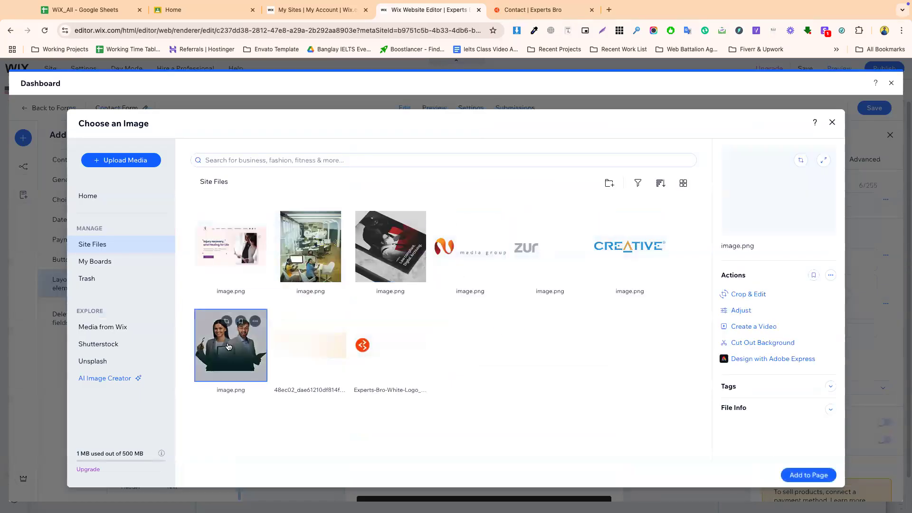
click(308, 266)
click(788, 471)
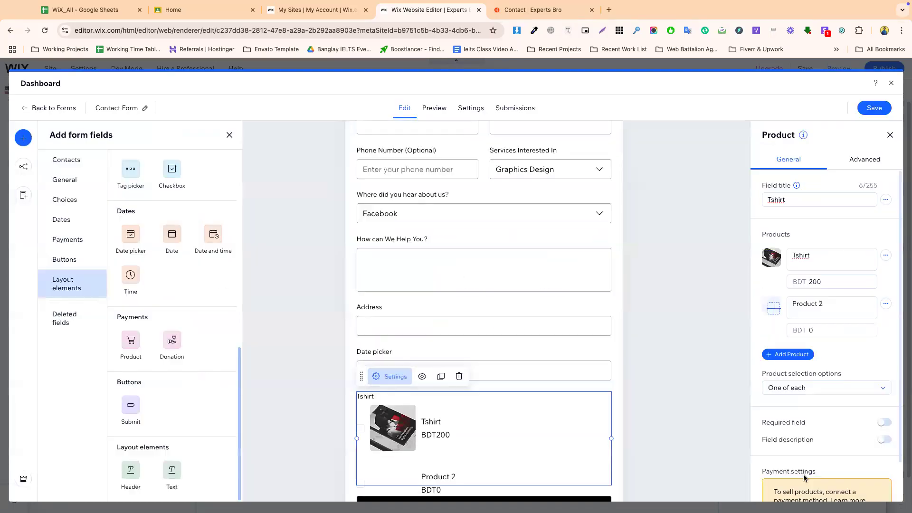
- Rename the second product to Switer and bring up the live Contact page
click(823, 303)
triple_click(822, 304)
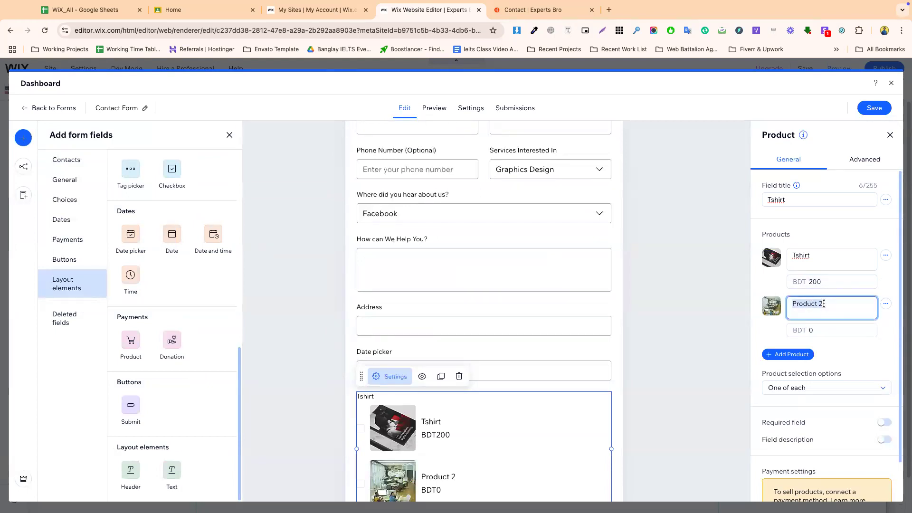
text(Switer)
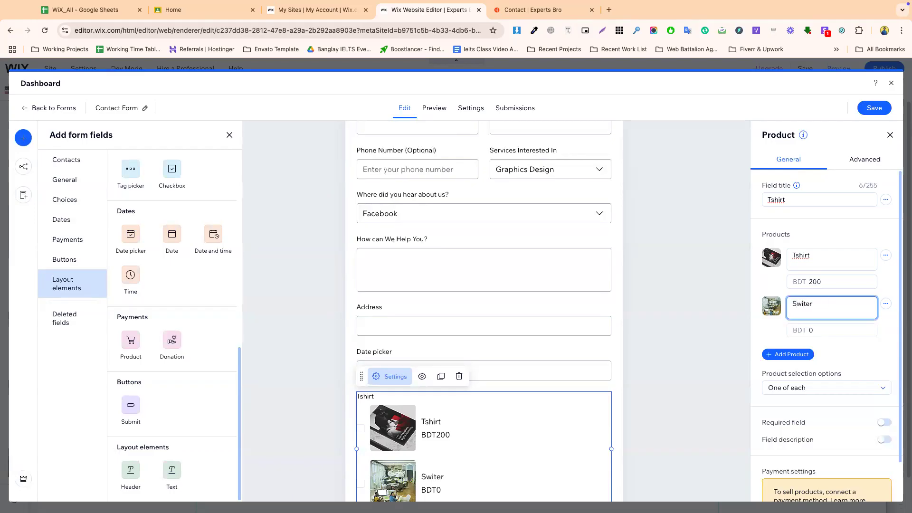
click(762, 333)
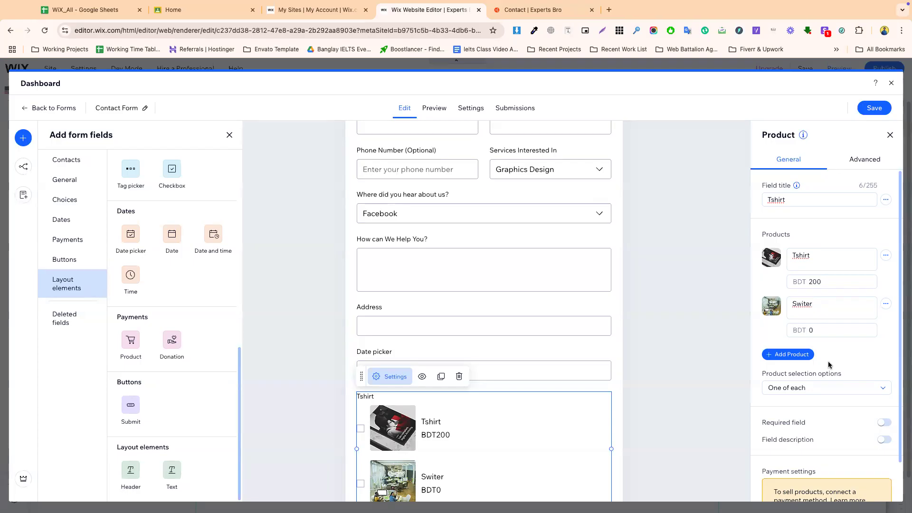
scroll(828, 364, down, 2)
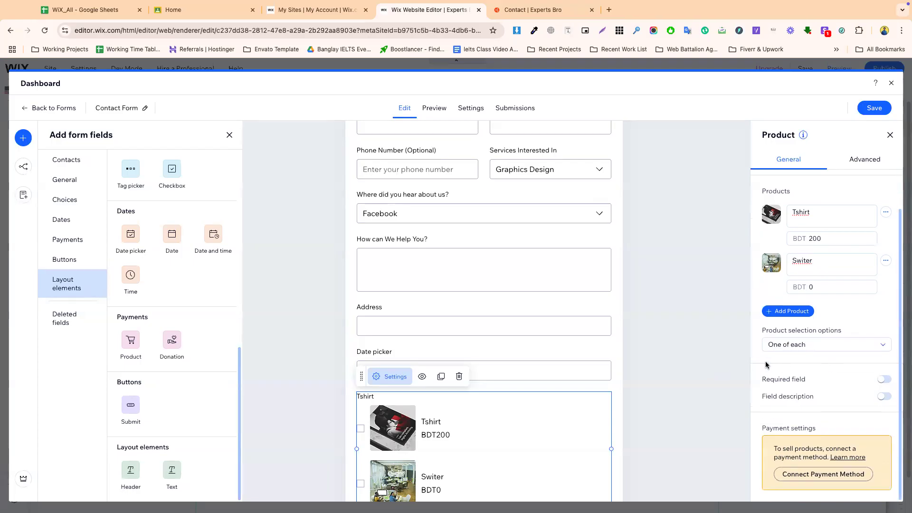
click(531, 9)
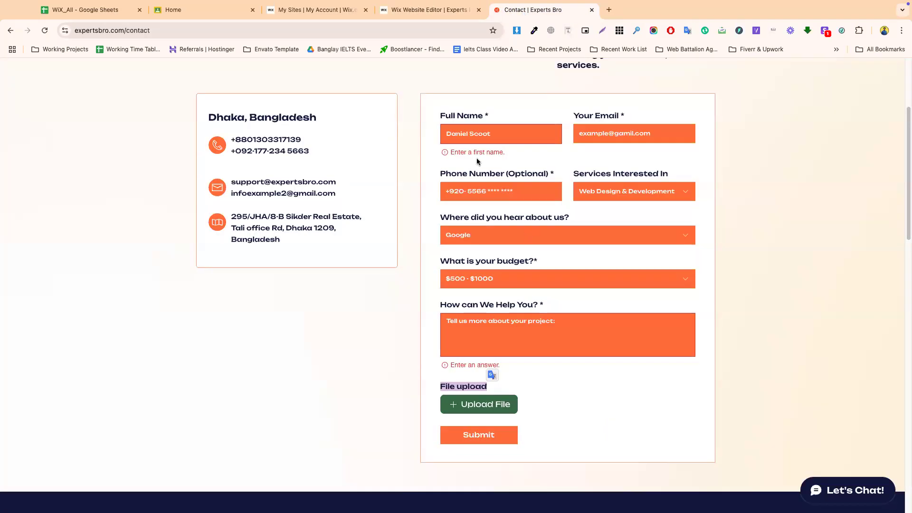
- Trigger validation errors on the live Full Name, Email and Phone fields, then return to the editor
click(463, 128)
click(751, 284)
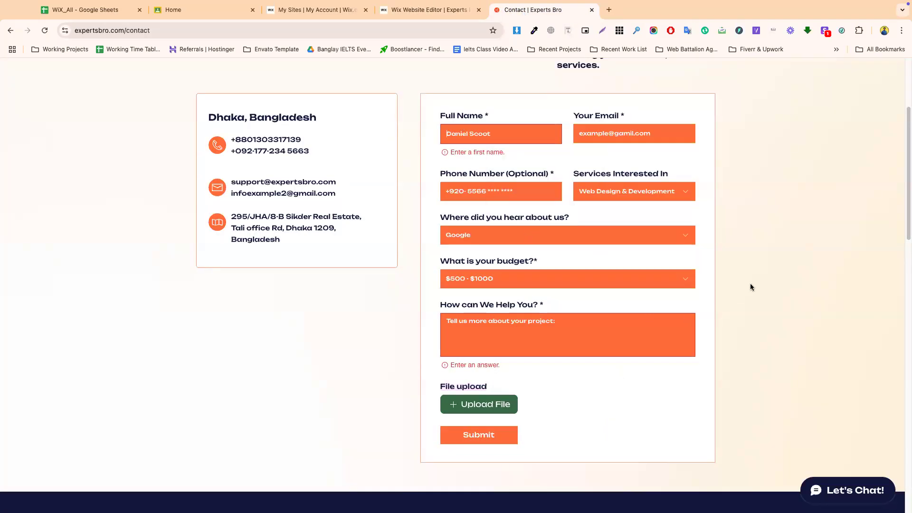
click(455, 125)
click(611, 130)
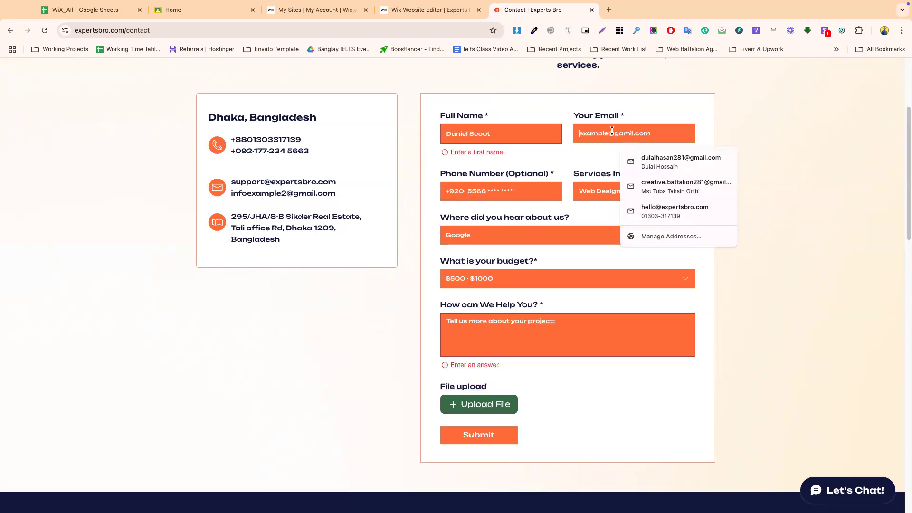
click(498, 194)
click(457, 326)
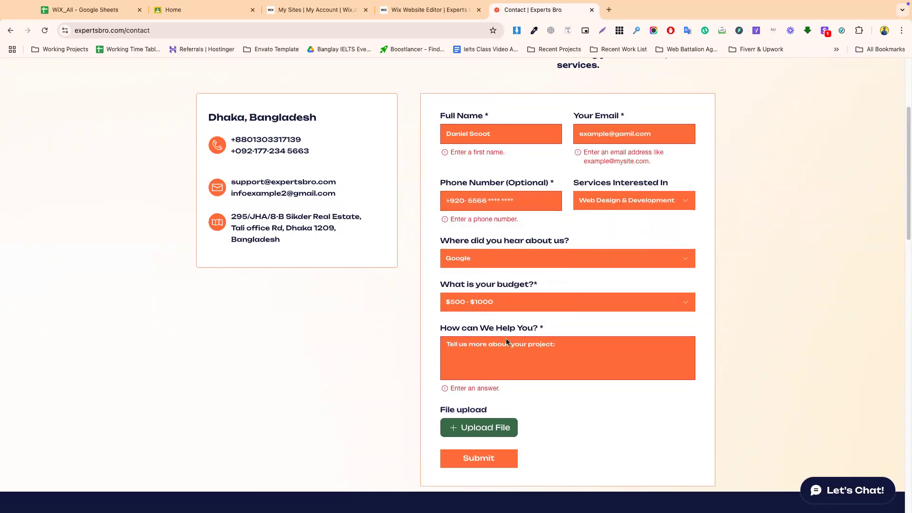
scroll(505, 338, down, 3)
scroll(613, 325, up, 5)
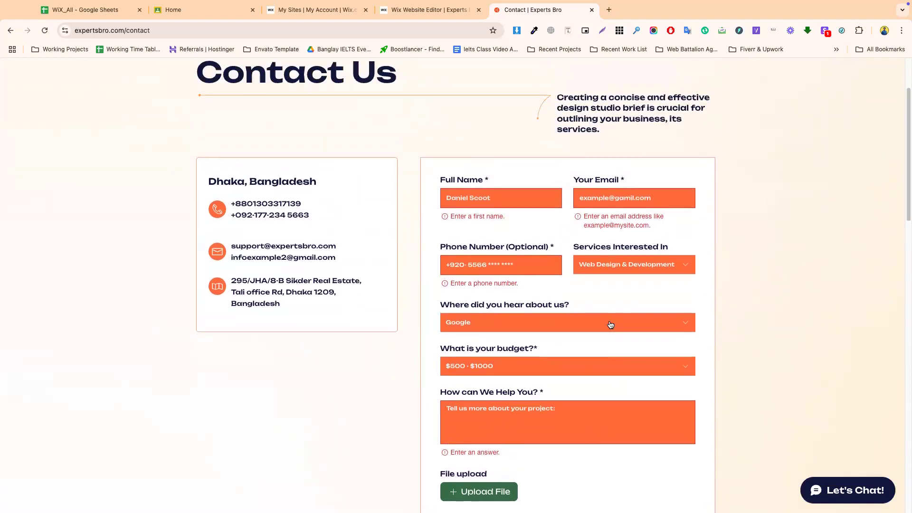
click(422, 11)
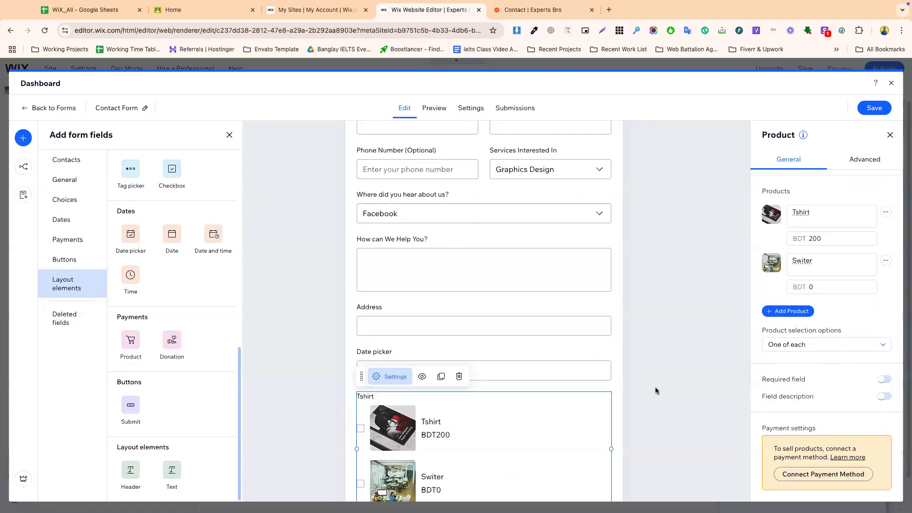
- Select the Tshirt product field to show its settings
scroll(655, 390, down, 2)
click(501, 369)
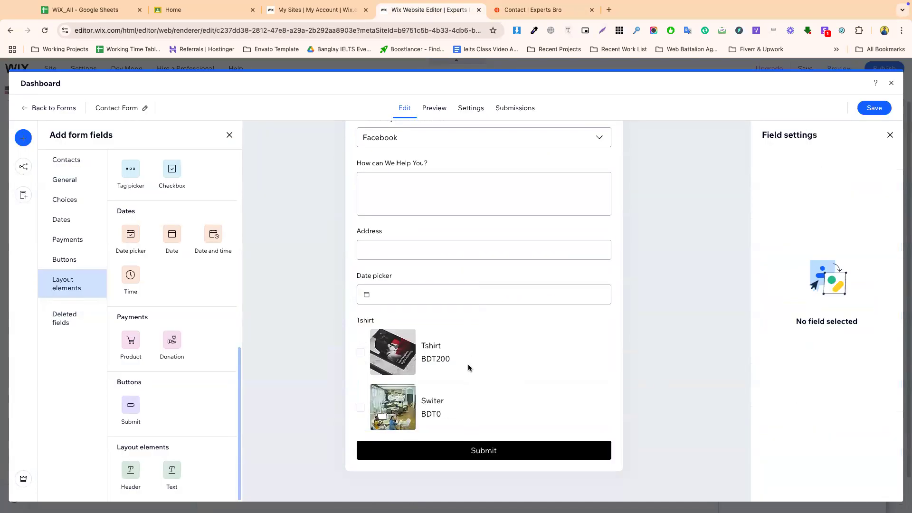
click(583, 368)
click(685, 309)
click(478, 366)
scroll(797, 349, down, 1)
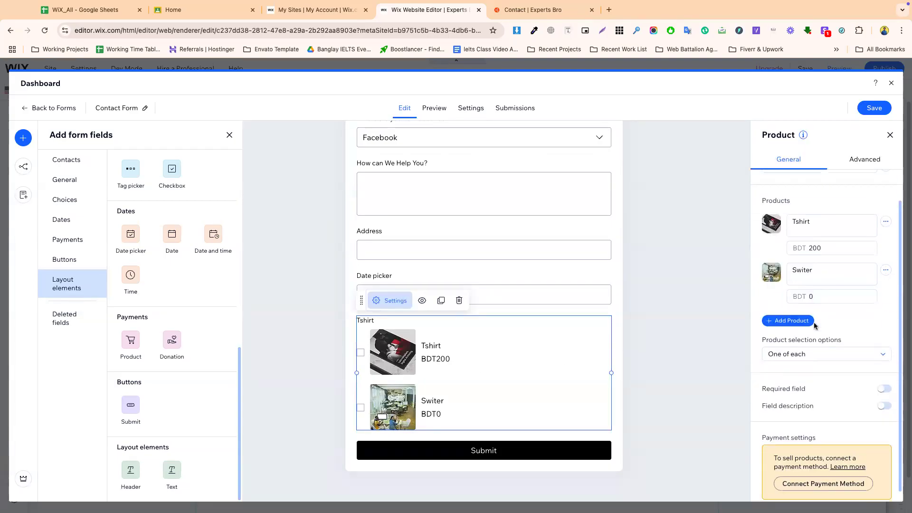
- Set the product selection option to Only one after trying the multiples options
click(798, 345)
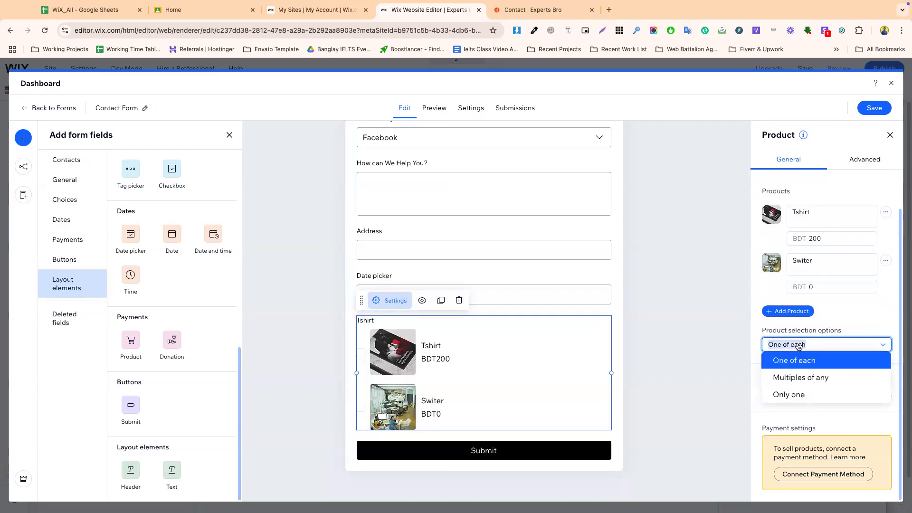
click(799, 377)
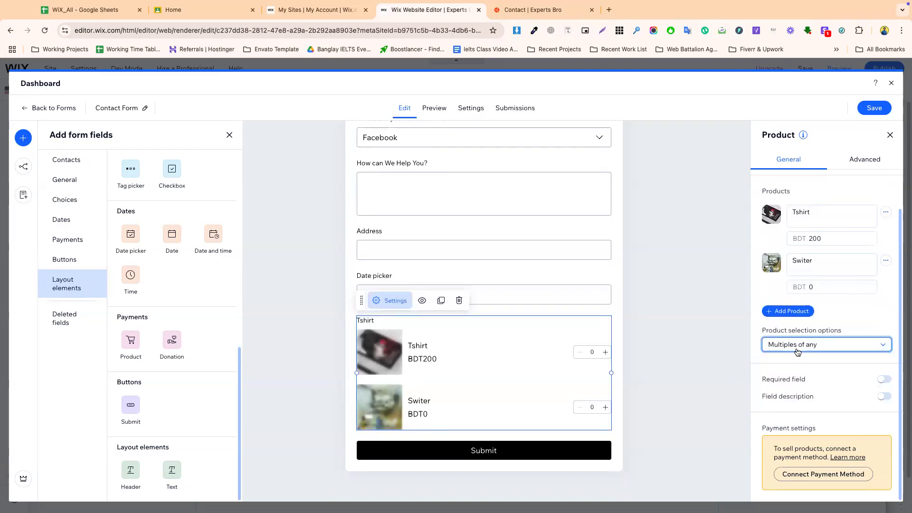
click(798, 352)
click(790, 360)
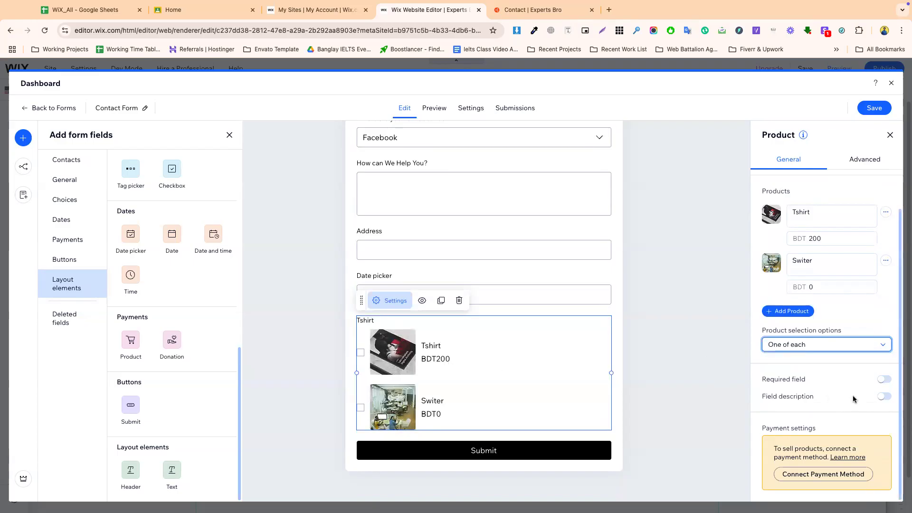
click(813, 351)
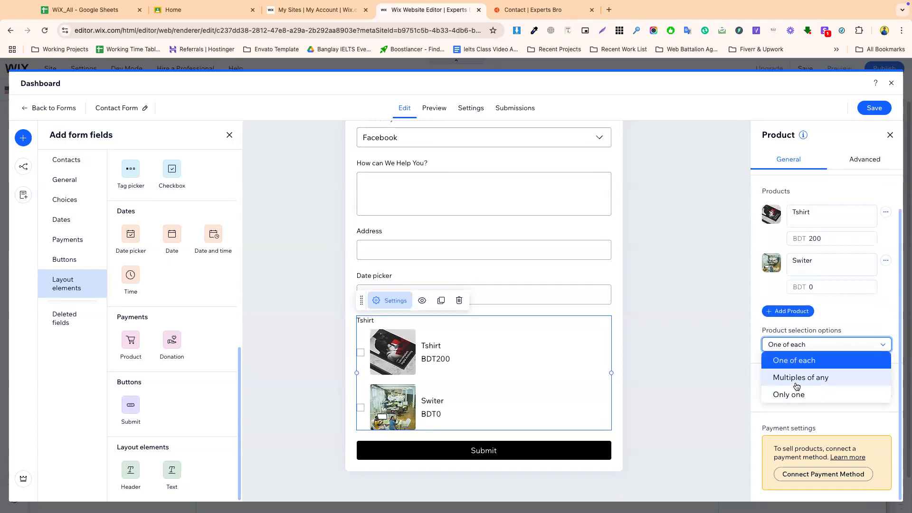
click(796, 378)
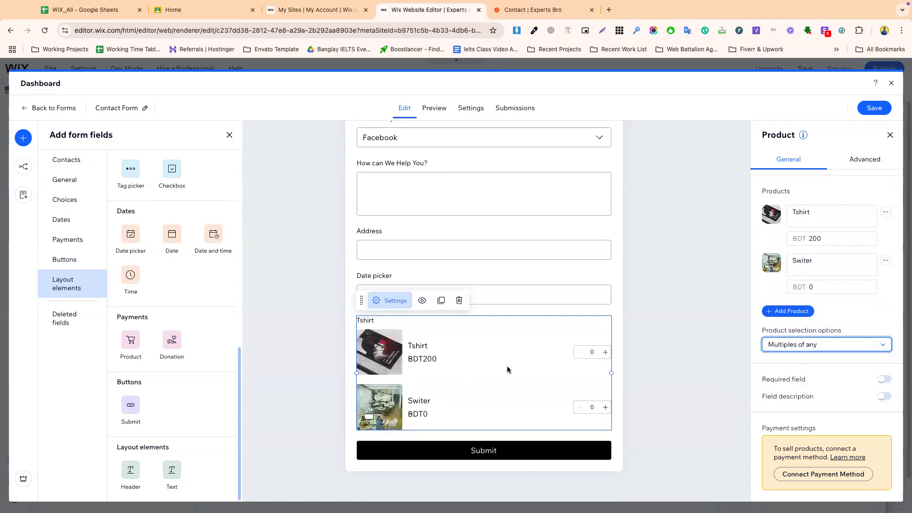
click(608, 352)
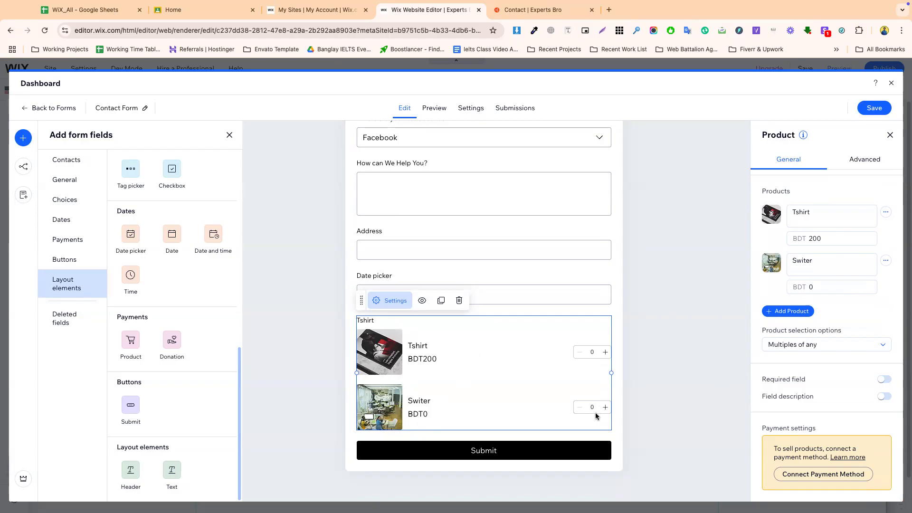
click(798, 345)
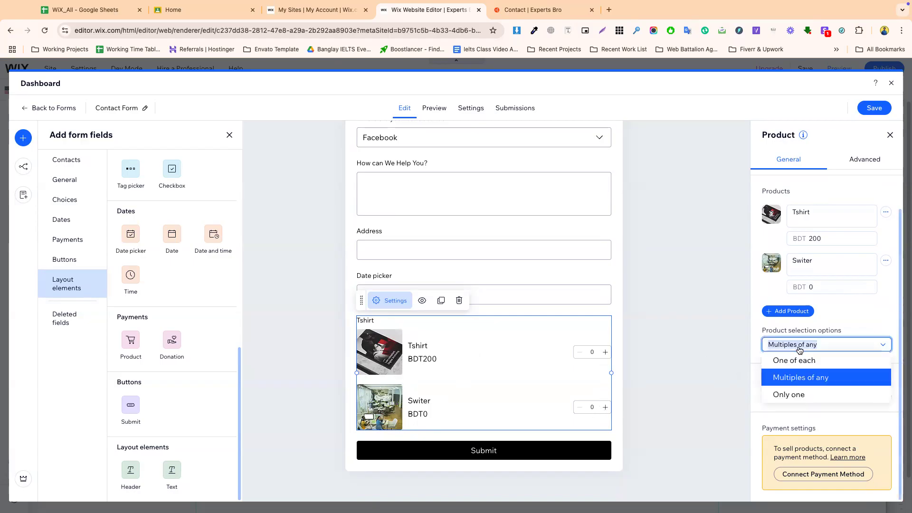
click(793, 394)
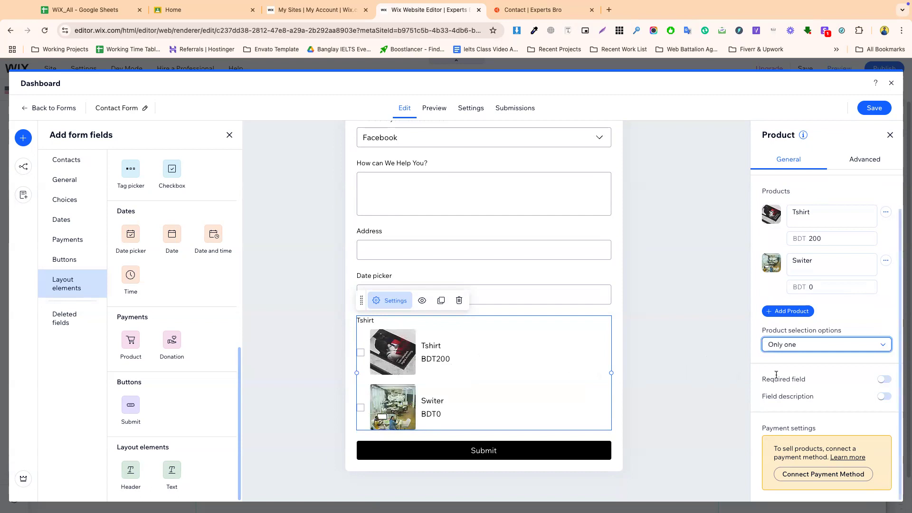
- Back out of connecting a payment method, keep editing, and save the form
click(815, 475)
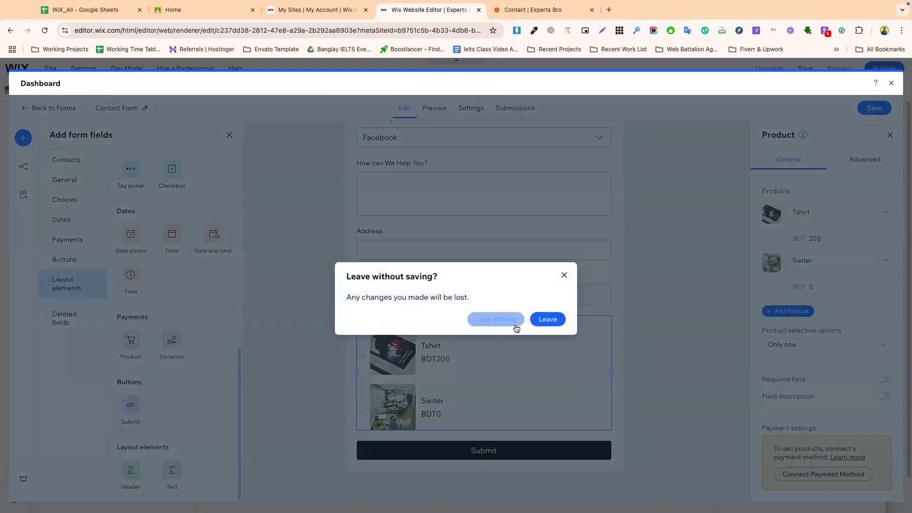
click(563, 280)
click(880, 110)
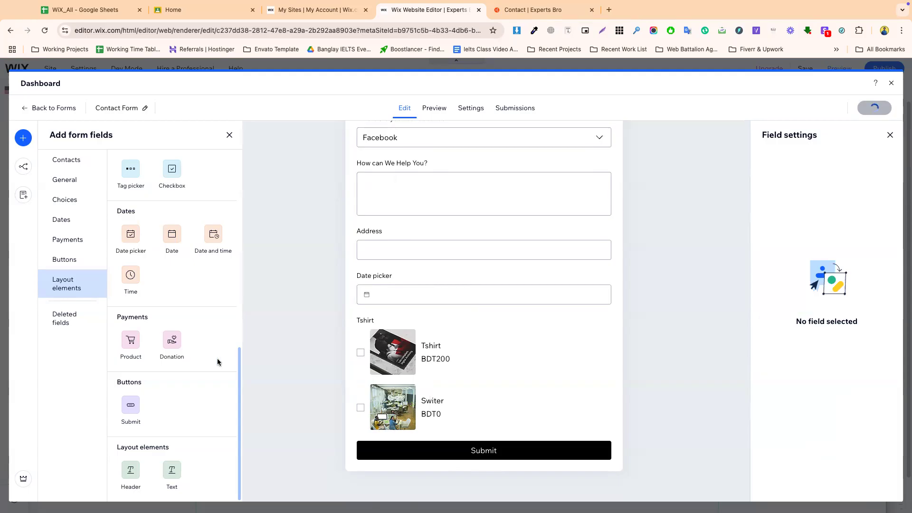
- Add a Donation field offering amounts of BDT 10, 20 and 30
click(172, 341)
scroll(503, 443, down, 2)
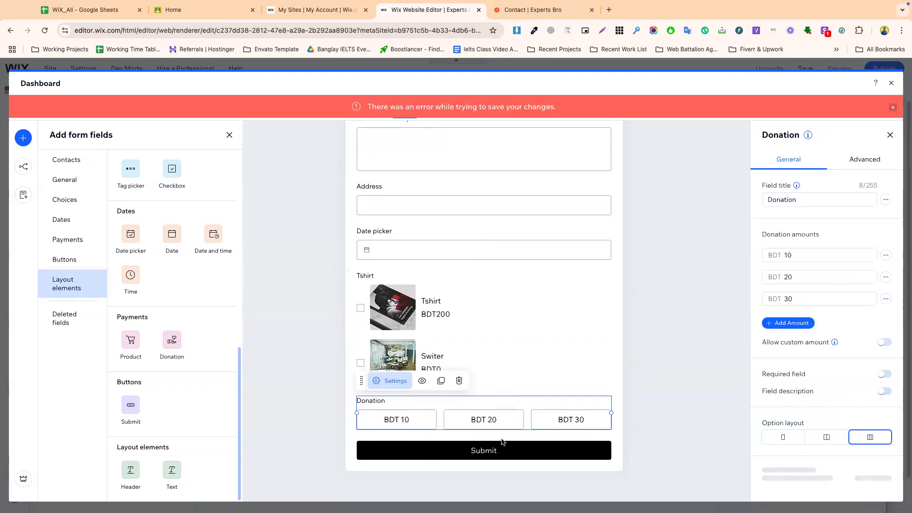
scroll(816, 394, down, 1)
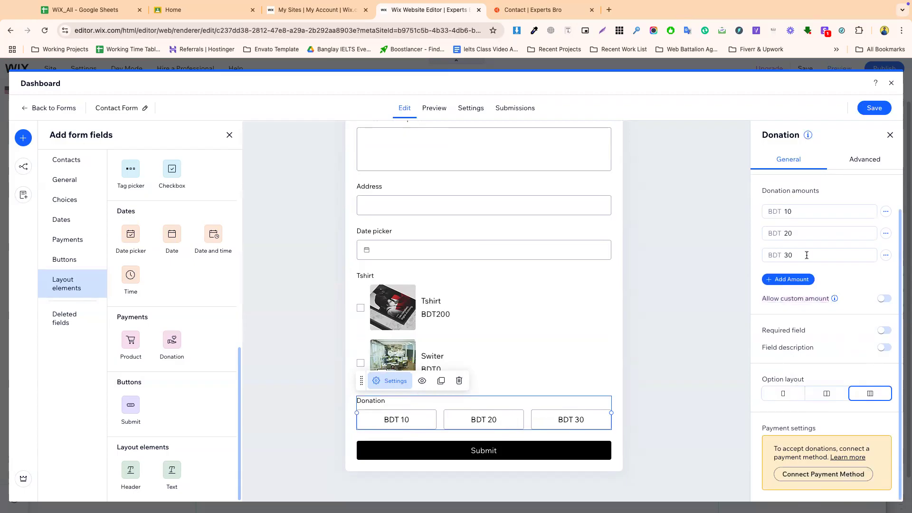
scroll(779, 219, up, 1)
double_click(782, 200)
click(786, 256)
click(786, 279)
click(789, 295)
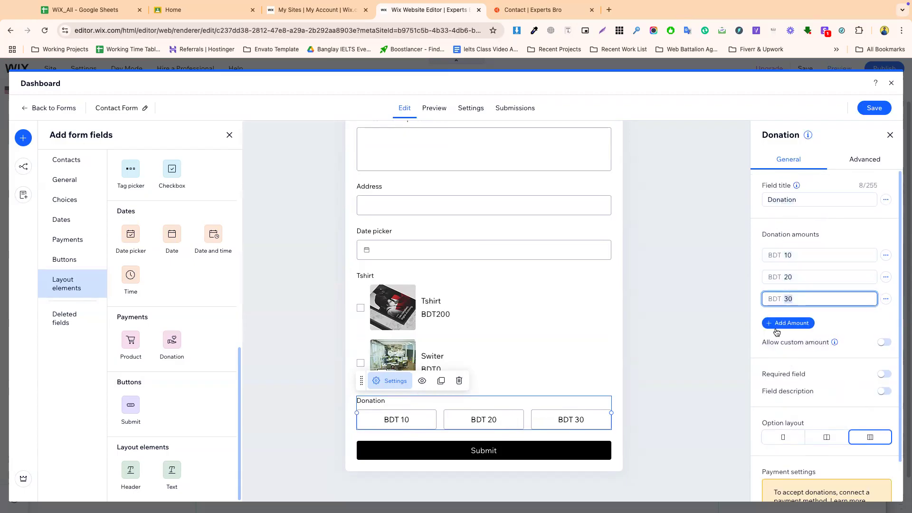
- Allow a custom donation amount and add a second Submit button below the form
click(884, 344)
click(806, 374)
click(460, 445)
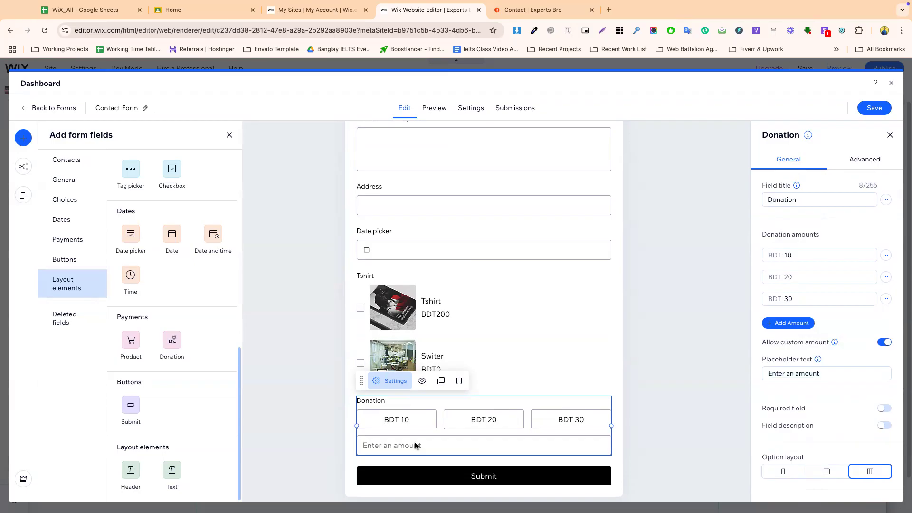
drag(768, 373, 807, 373)
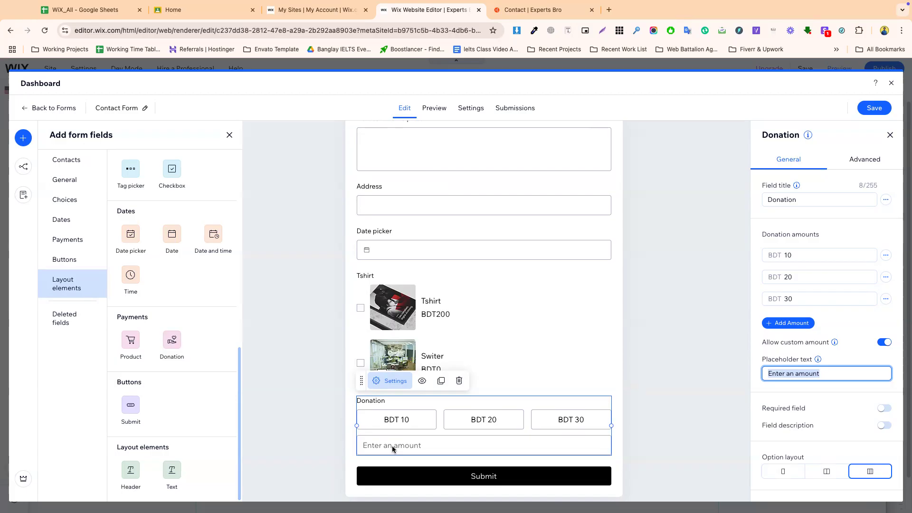
scroll(469, 446, down, 1)
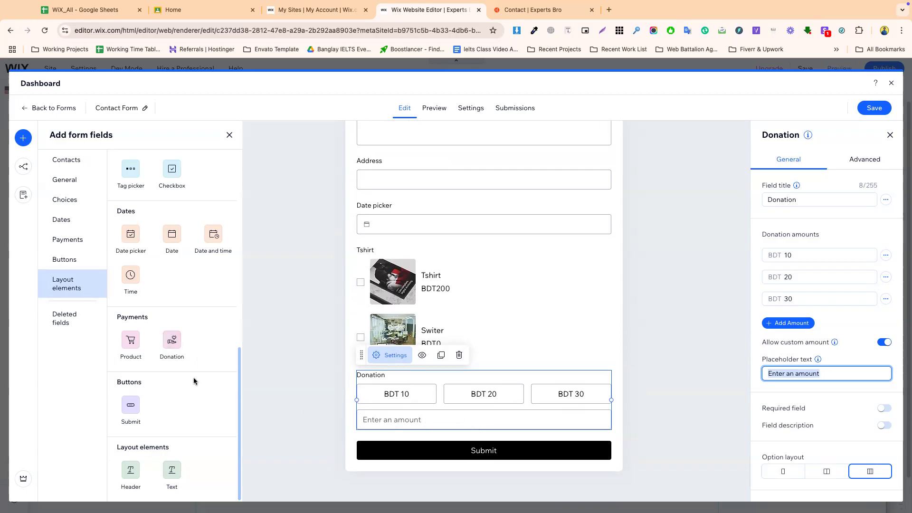
drag(133, 409, 478, 455)
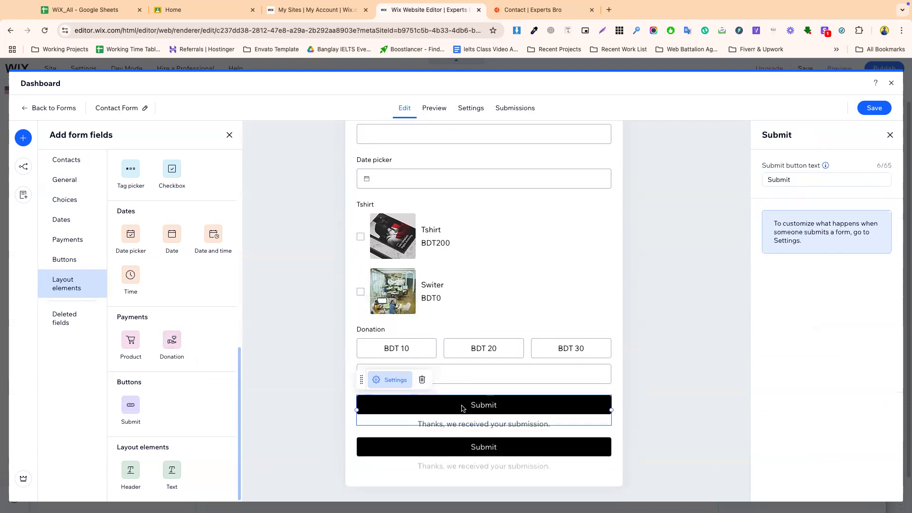
- Delete the extra Submit button, add a heading and a text element, and save
click(421, 378)
click(481, 457)
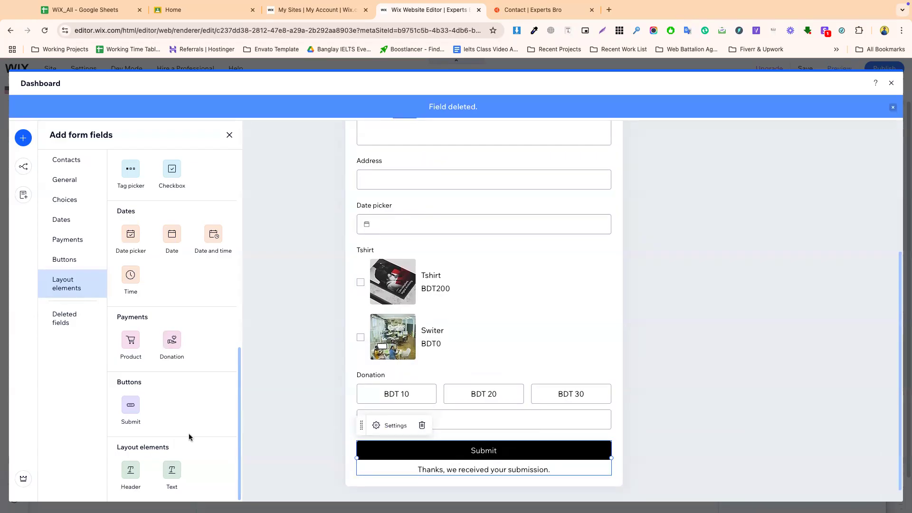
drag(130, 470, 432, 382)
drag(172, 479, 427, 394)
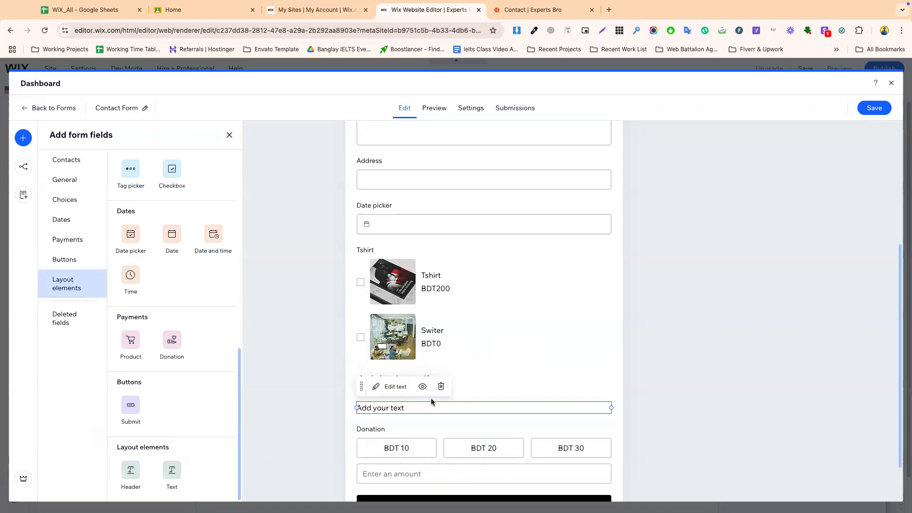
click(477, 394)
scroll(476, 393, up, 5)
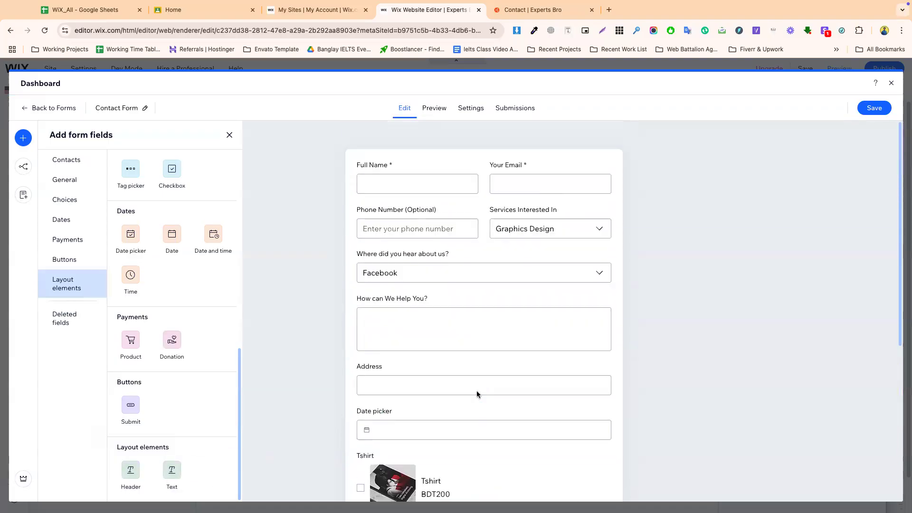
click(878, 112)
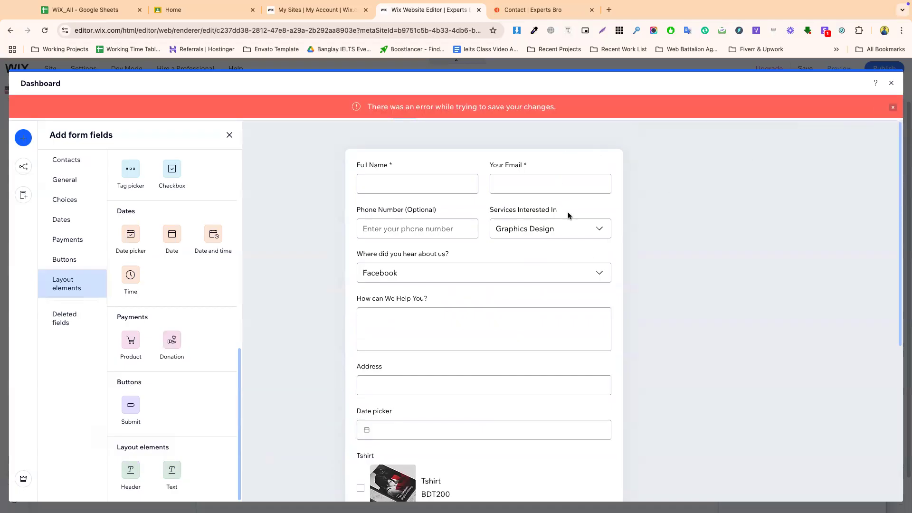
- Delete the How can We Help You?, Tshirt, Donation, heading and text elements
click(500, 335)
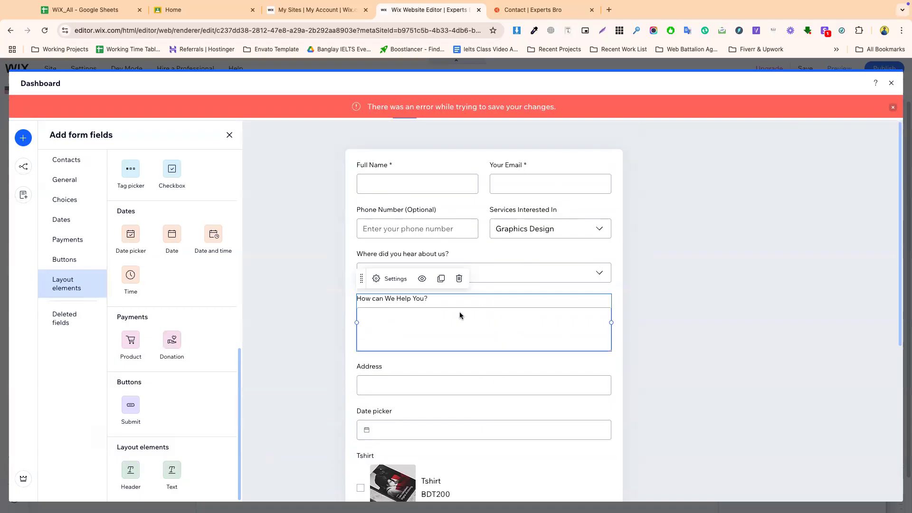
click(458, 279)
click(442, 412)
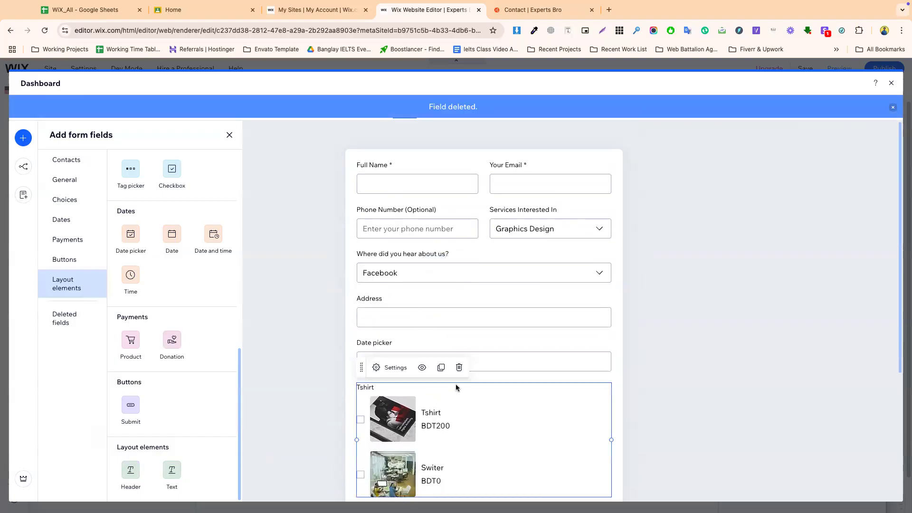
click(459, 366)
scroll(459, 380, down, 2)
click(427, 394)
click(459, 362)
click(418, 392)
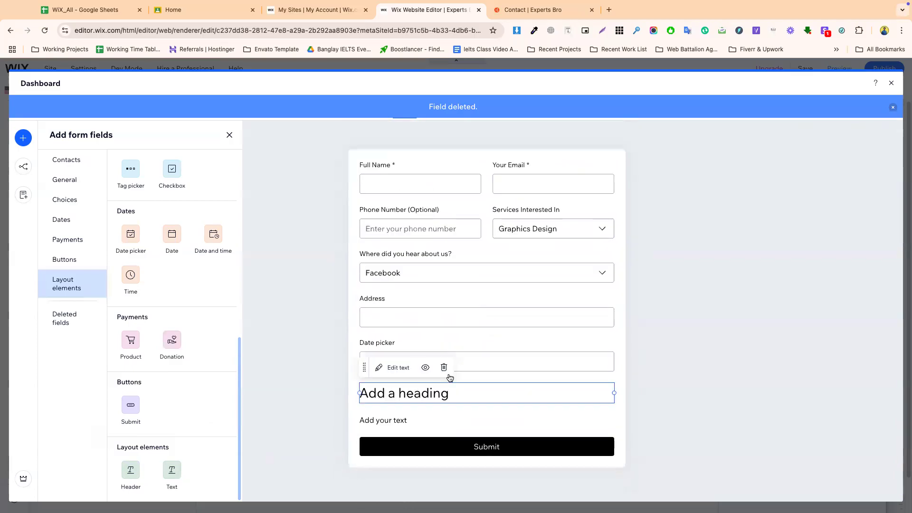
click(444, 367)
click(399, 389)
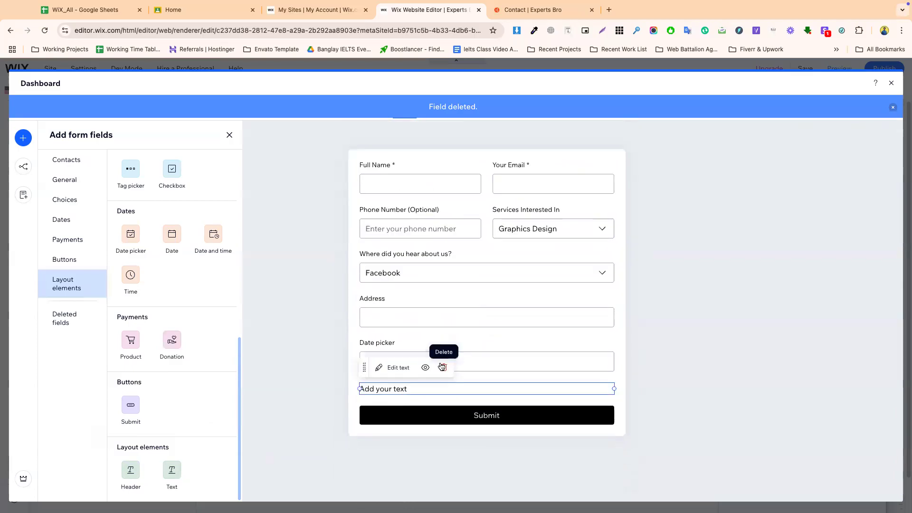
click(442, 367)
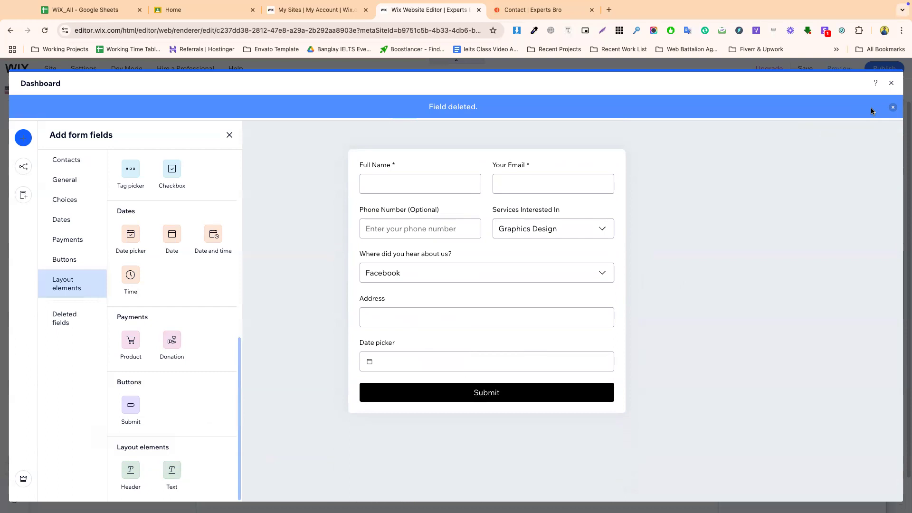
- Save the edited form and close the form dashboard, back on the Contact us page
click(893, 108)
click(876, 107)
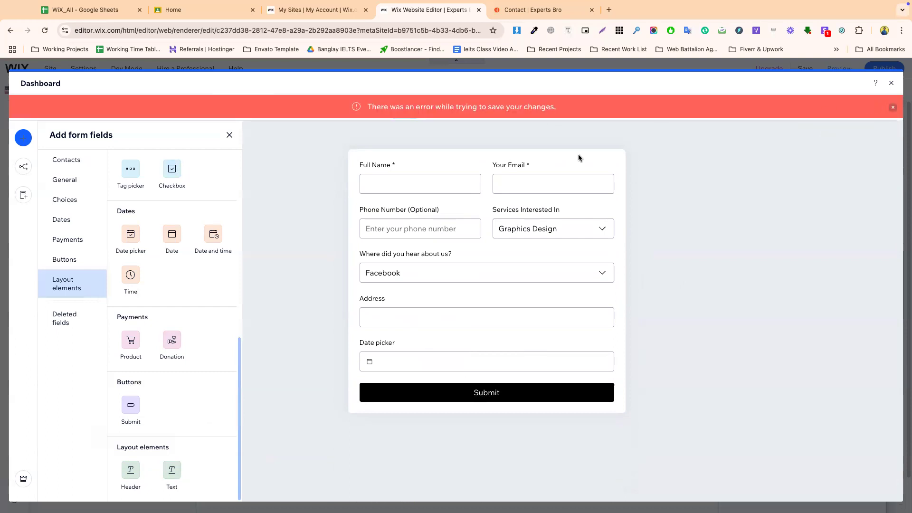
click(890, 83)
click(281, 258)
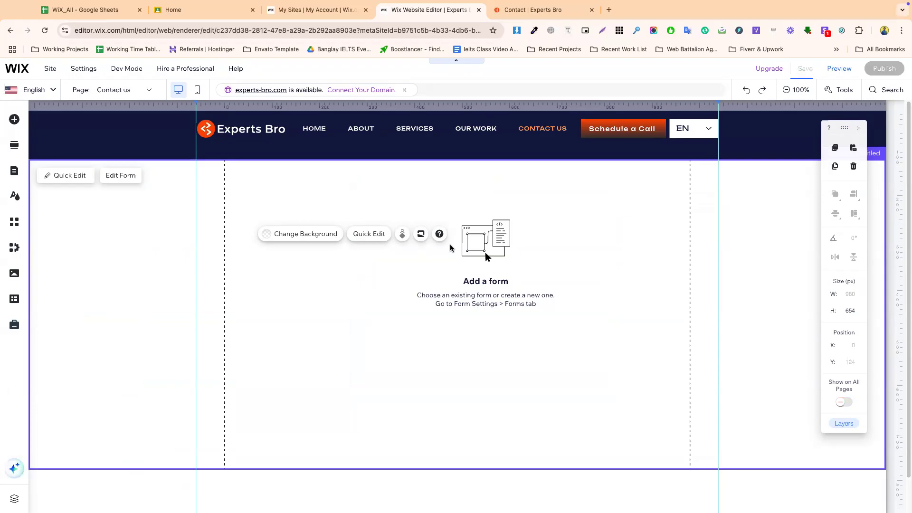
- Load the existing Contact Form into the page's form element via its settings
click(451, 250)
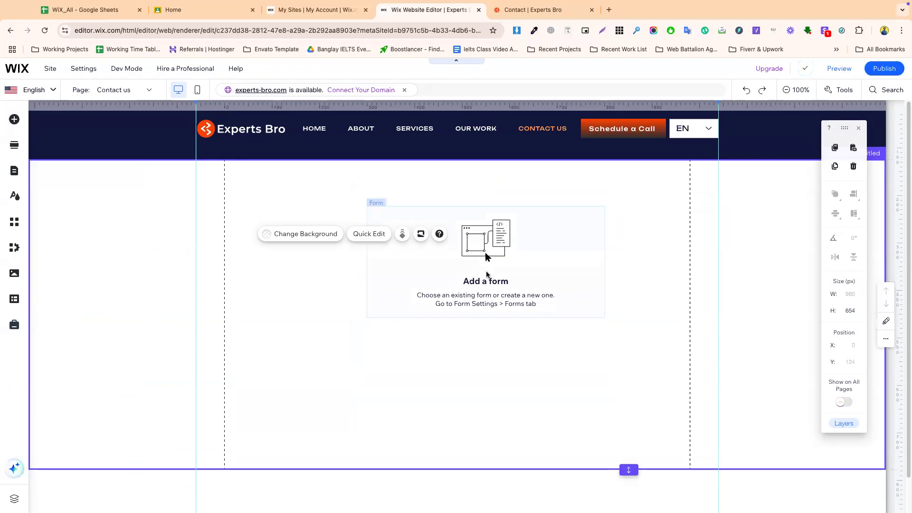
click(429, 185)
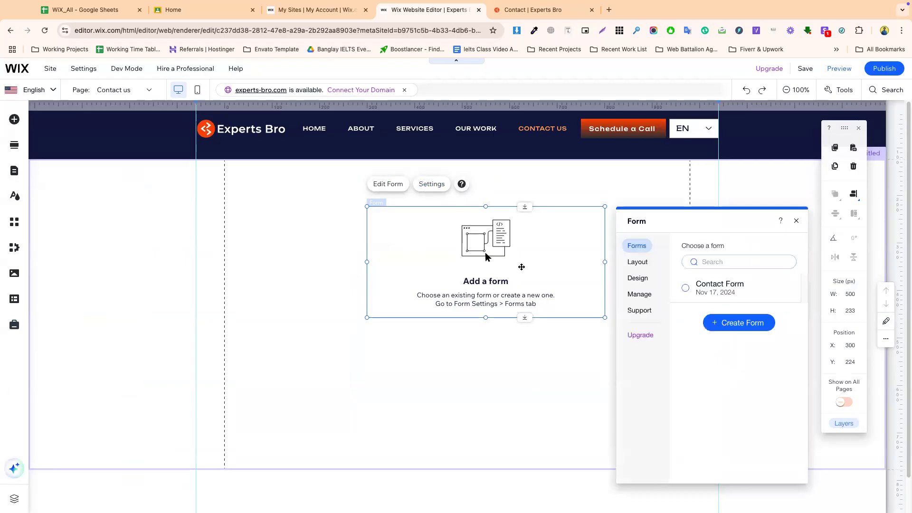
click(686, 288)
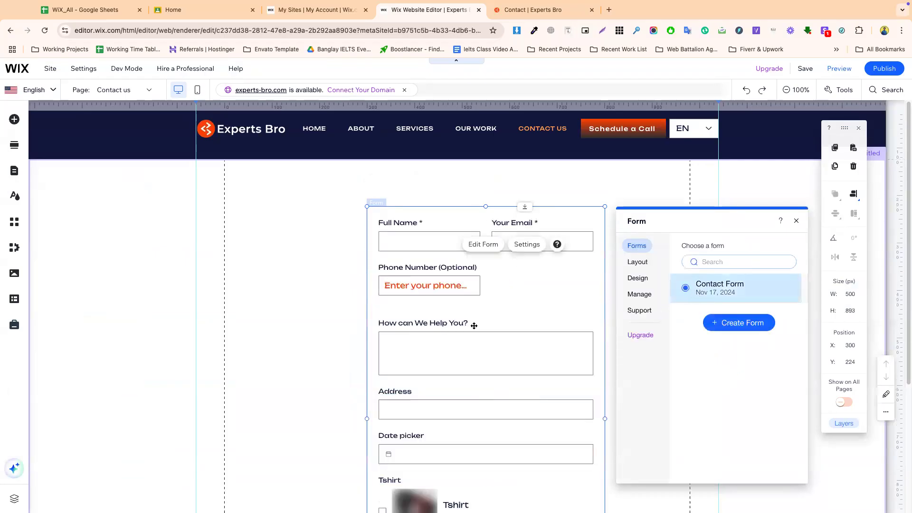
click(483, 331)
- Move the form to the top-left of the section and resize it to 872 px wide
drag(492, 336, 349, 313)
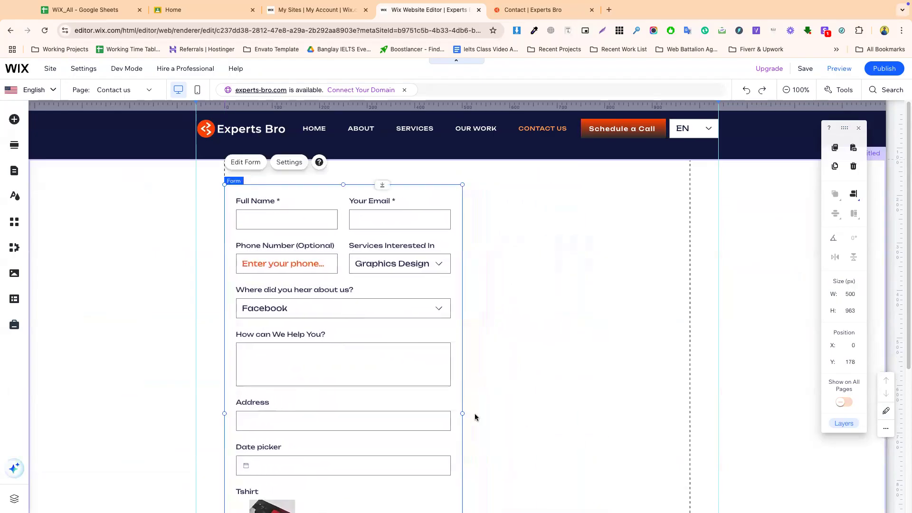
drag(462, 413, 668, 419)
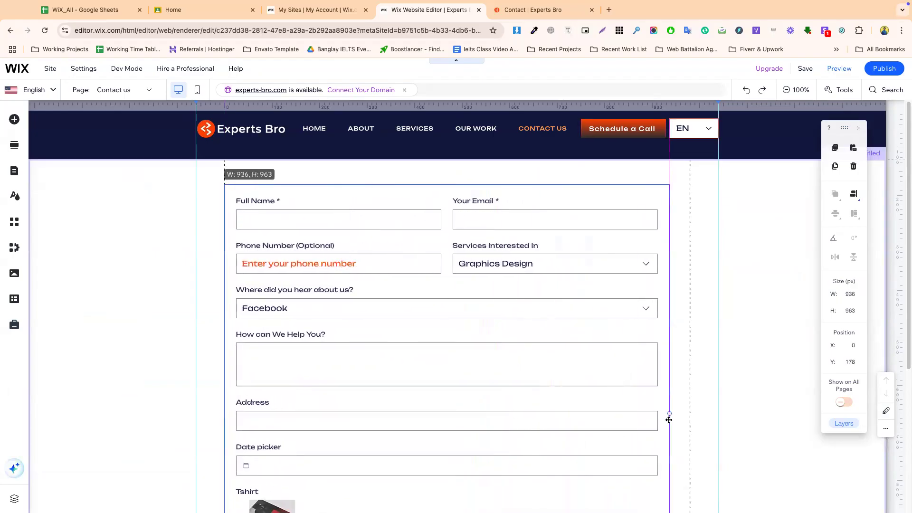
drag(224, 413, 244, 413)
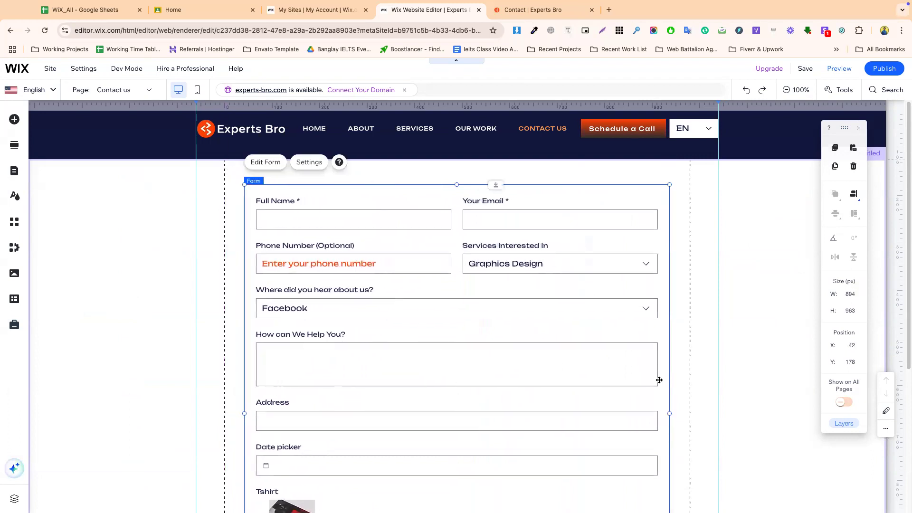
drag(667, 412, 659, 413)
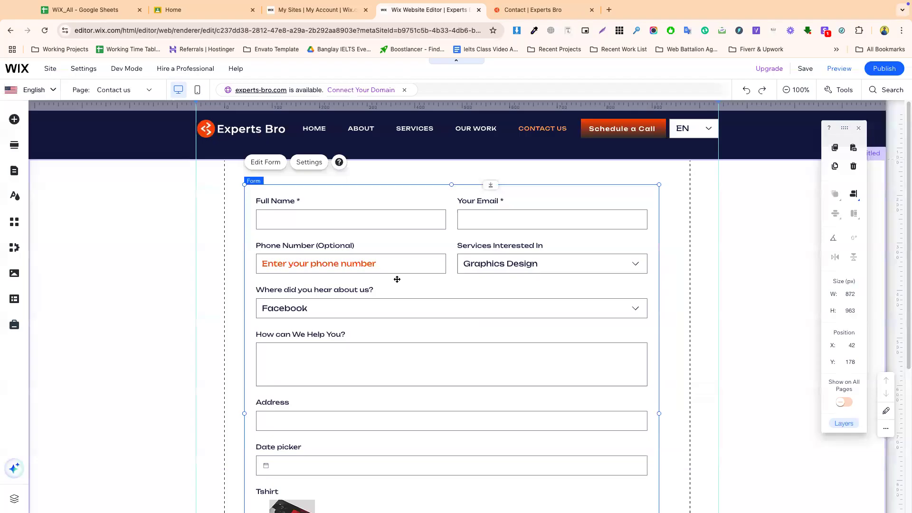
click(311, 167)
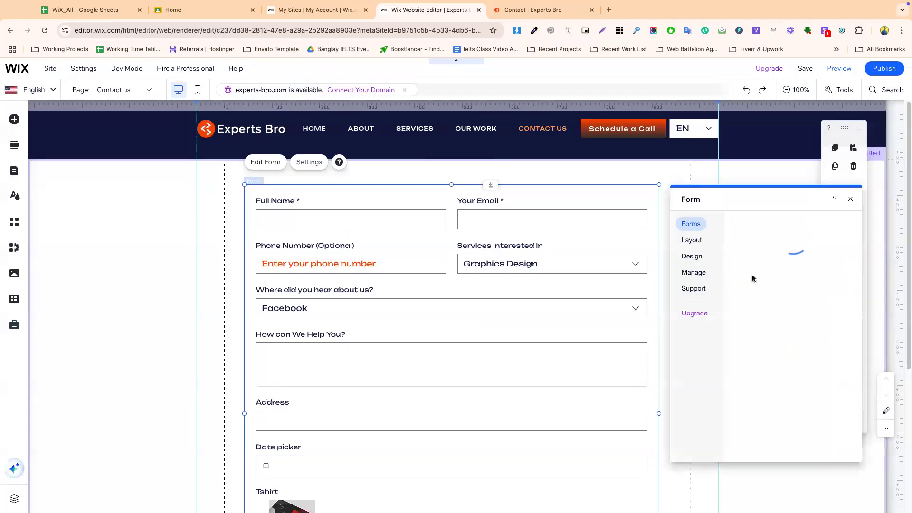
- In Form Fields design, check the hover state and try bottom-line-only field borders
click(694, 258)
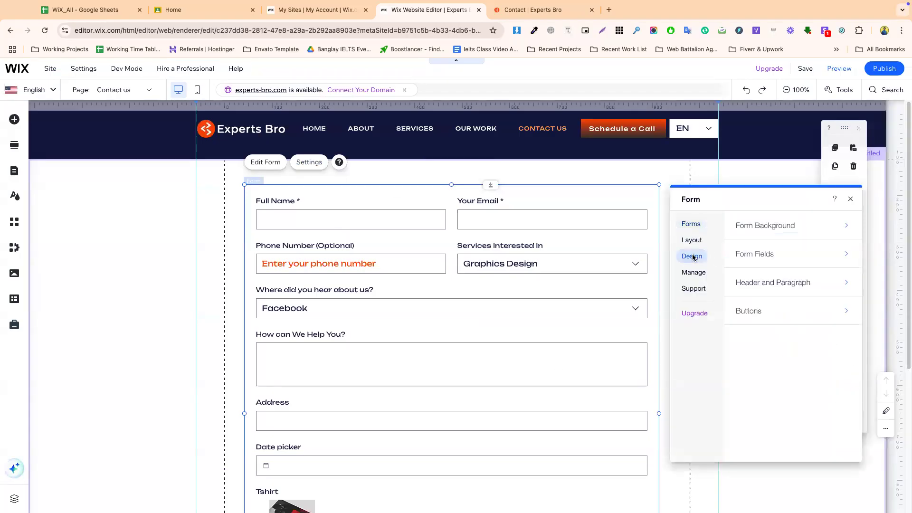
click(778, 254)
click(786, 285)
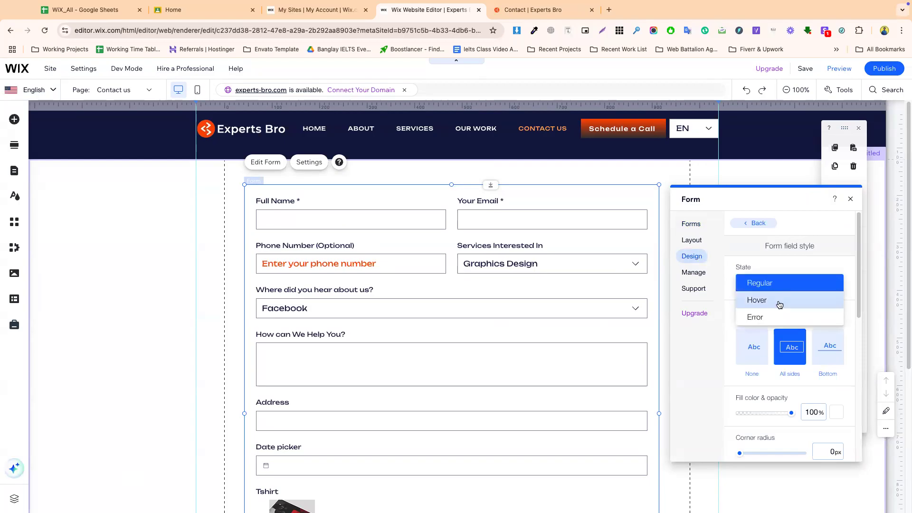
click(779, 300)
click(770, 285)
click(764, 264)
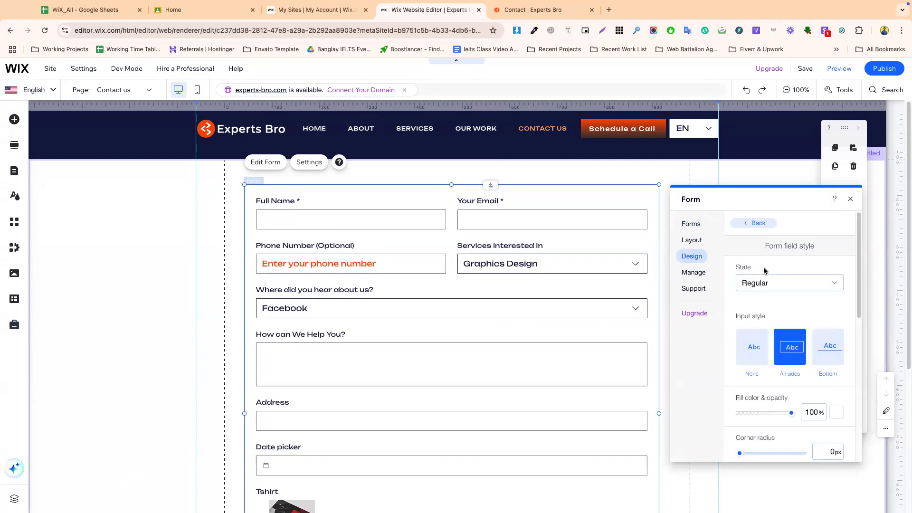
click(845, 352)
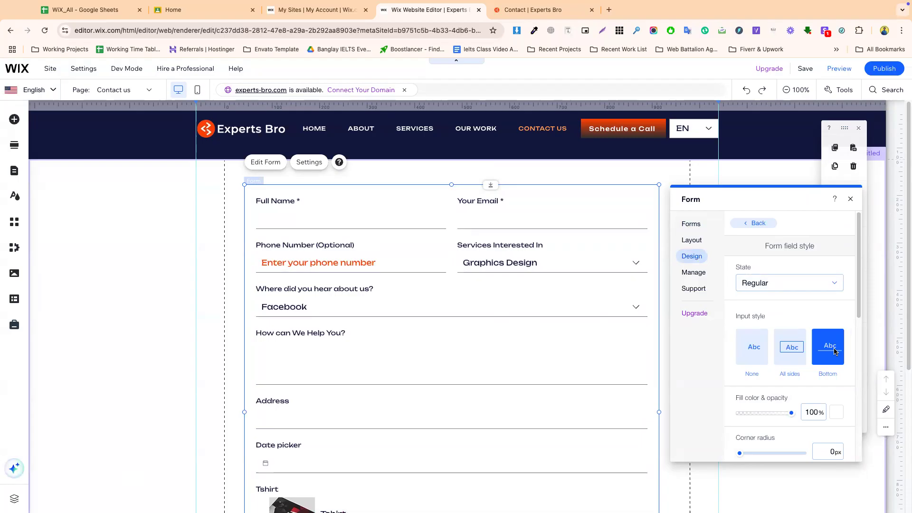
scroll(790, 394, down, 5)
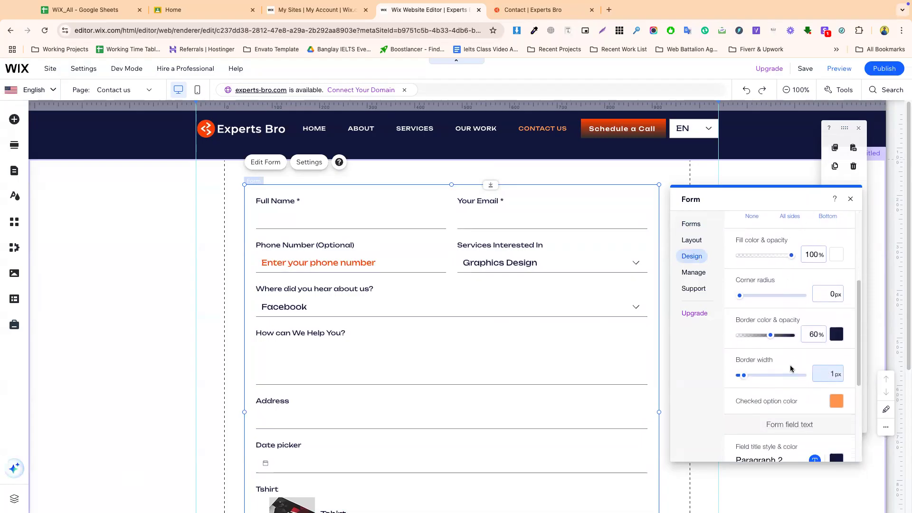
scroll(750, 406, down, 3)
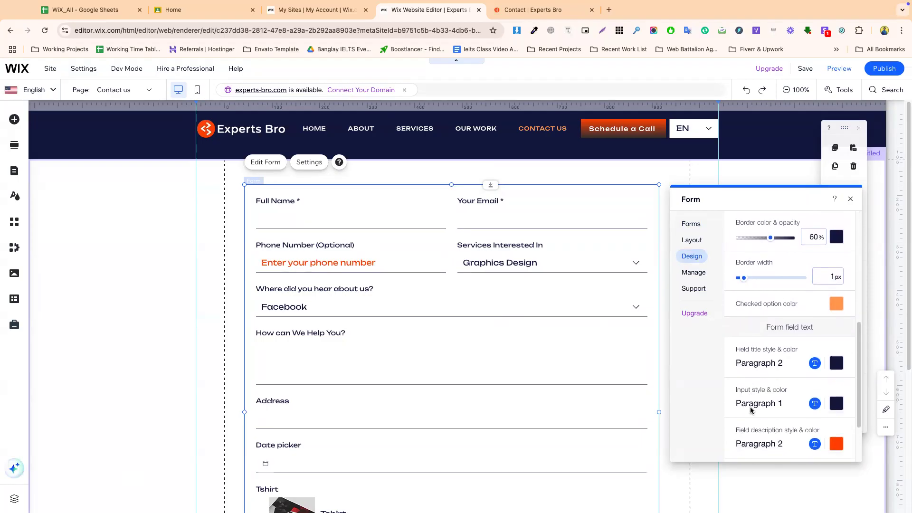
- Set the field title font size to 12 and restore boxed borders on all sides
click(814, 363)
click(857, 464)
key(Down)
key(Down)
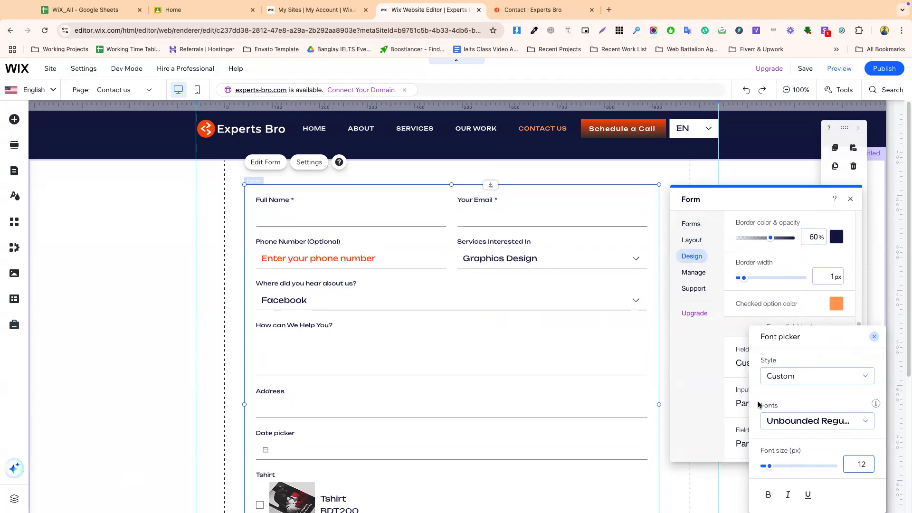
scroll(745, 309, up, 4)
click(779, 263)
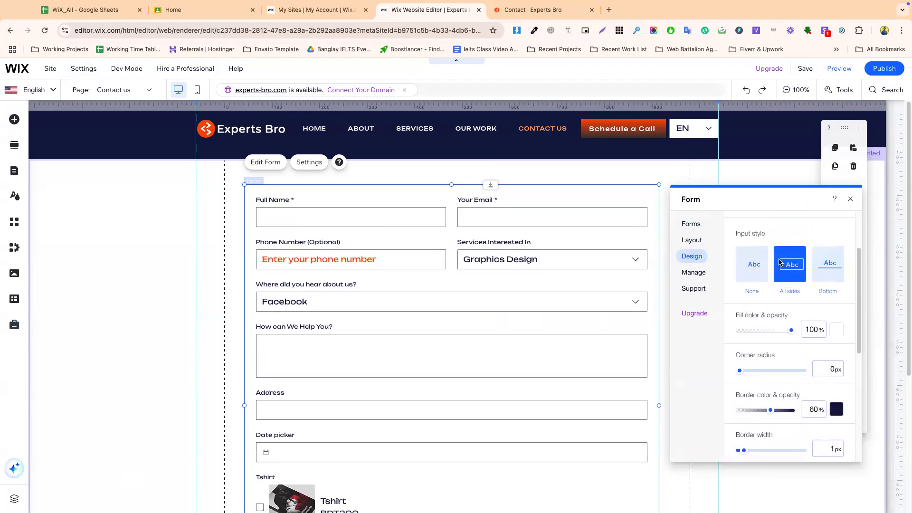
- Change the placeholder text colour from orange to dark navy
scroll(744, 351, down, 8)
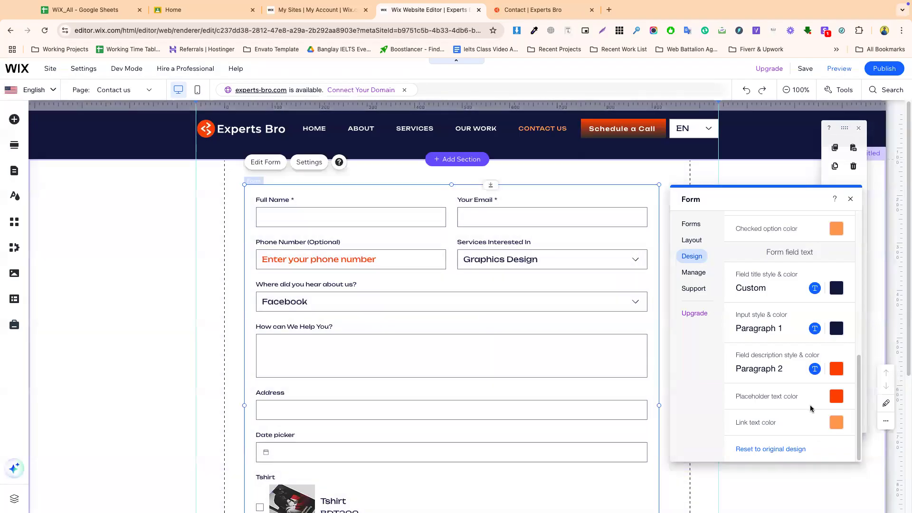
click(832, 397)
click(807, 382)
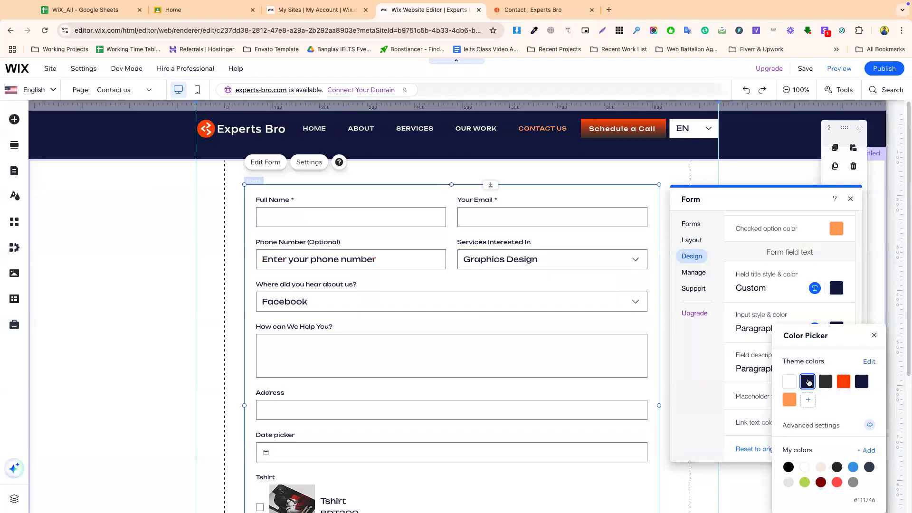
click(725, 383)
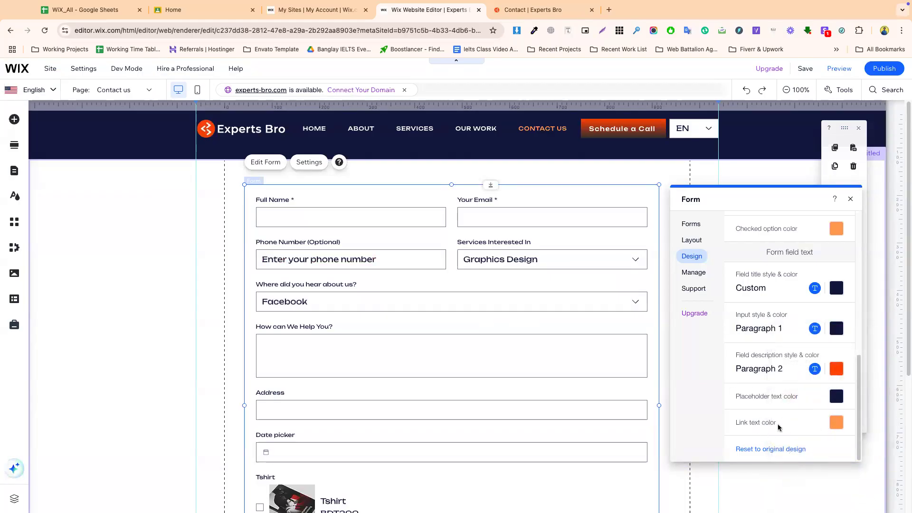
click(759, 333)
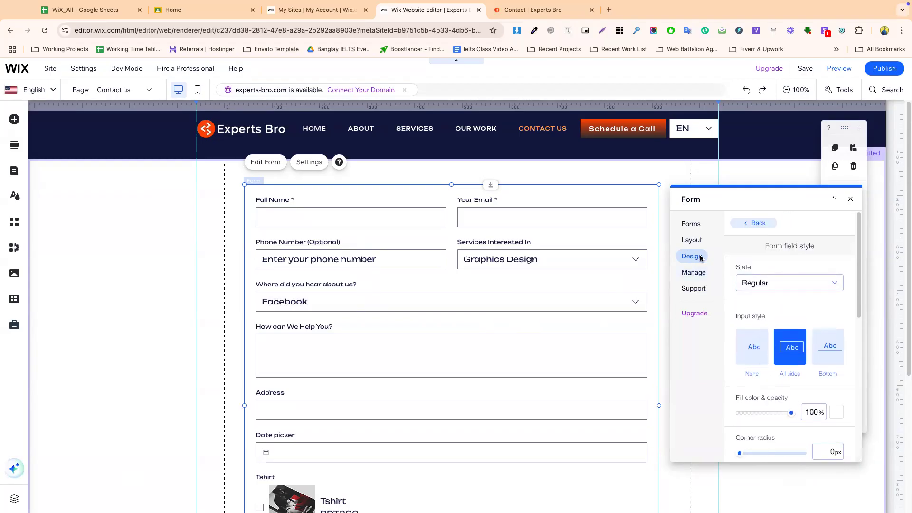
- Preview the fields' Hover state and inspect its fill colour choices without changing them
click(754, 224)
click(768, 259)
scroll(766, 309, down, 1)
scroll(765, 315, down, 6)
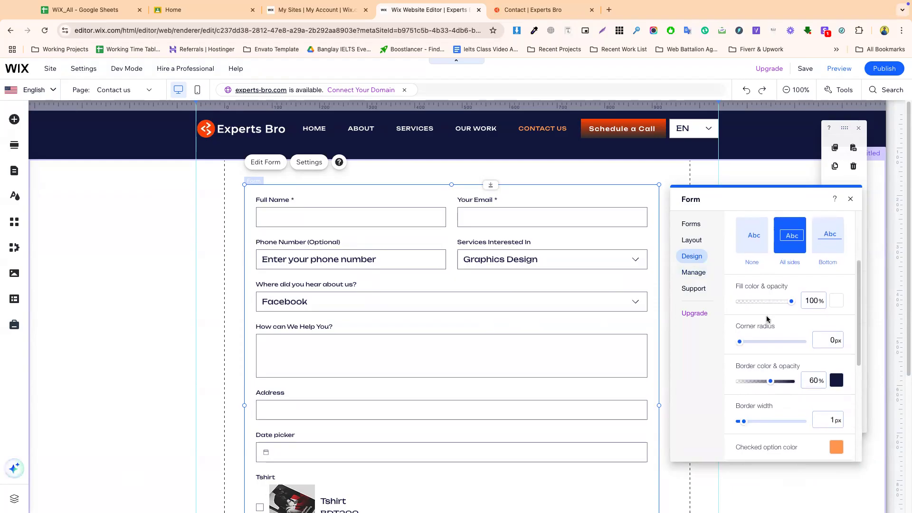
scroll(766, 316, up, 7)
click(762, 283)
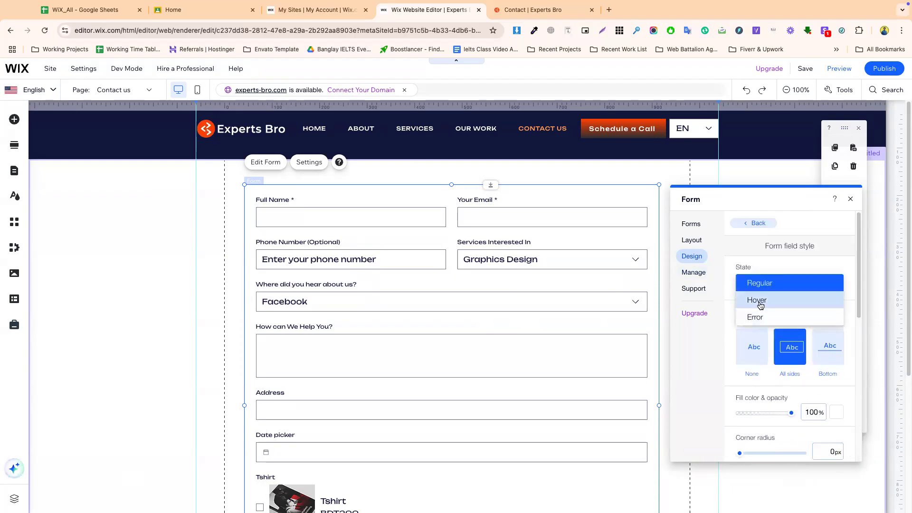
click(759, 301)
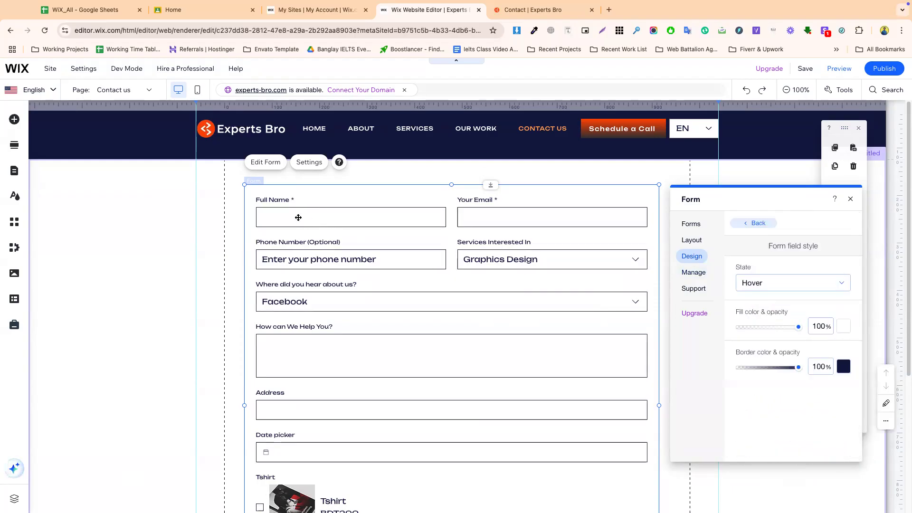
click(843, 327)
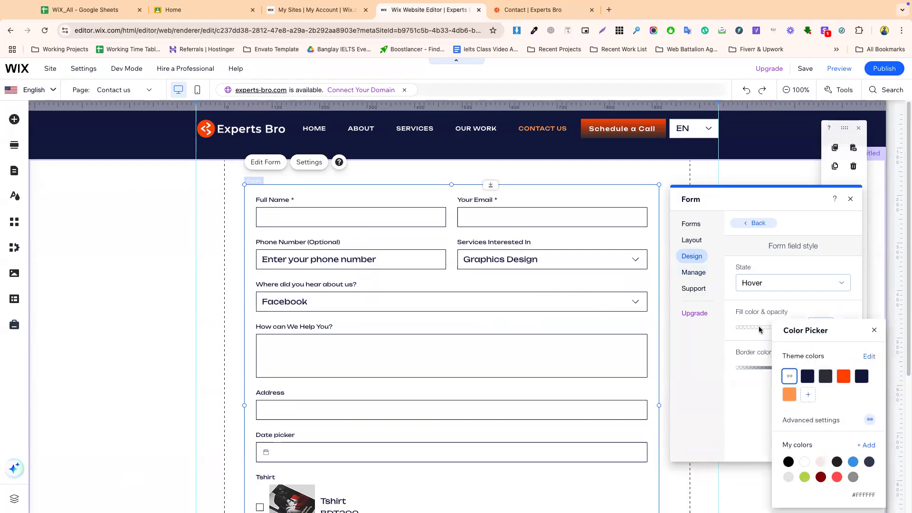
click(752, 308)
- Switch to the Error state to preview it, then return to the design categories
click(741, 283)
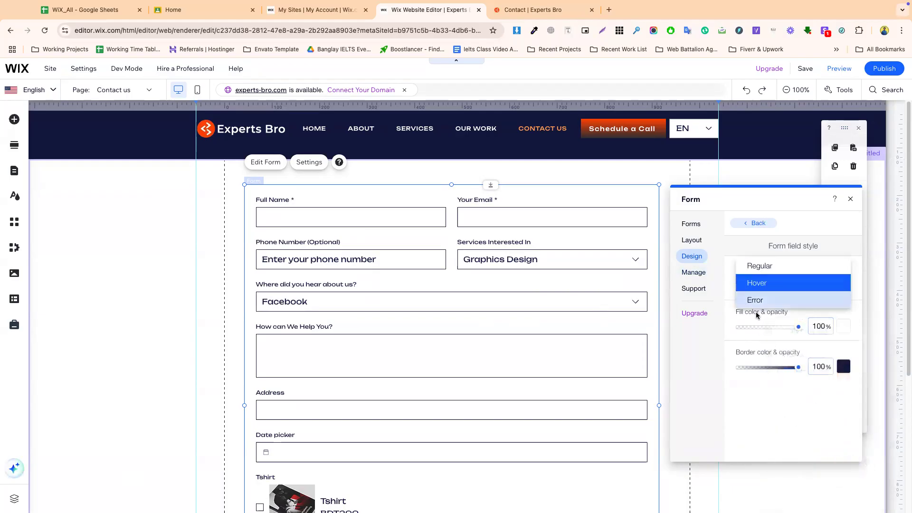
click(757, 299)
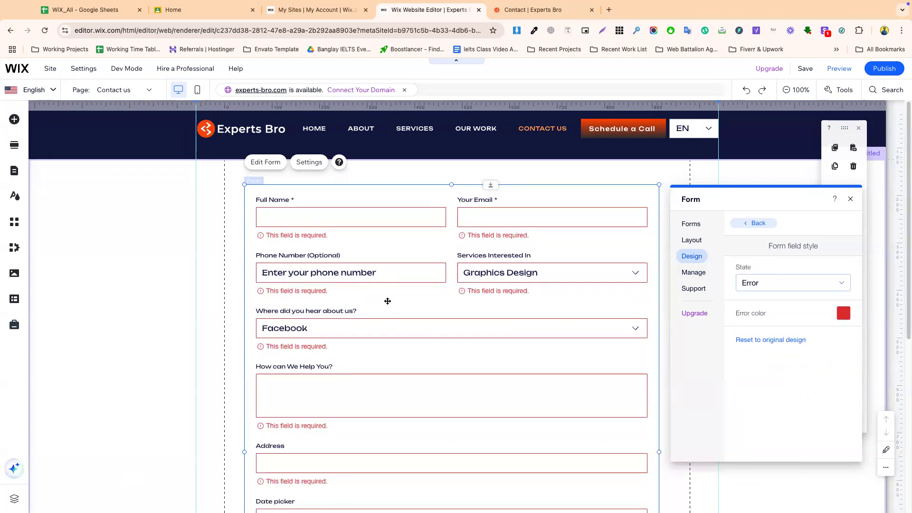
scroll(380, 407, down, 6)
scroll(380, 407, up, 5)
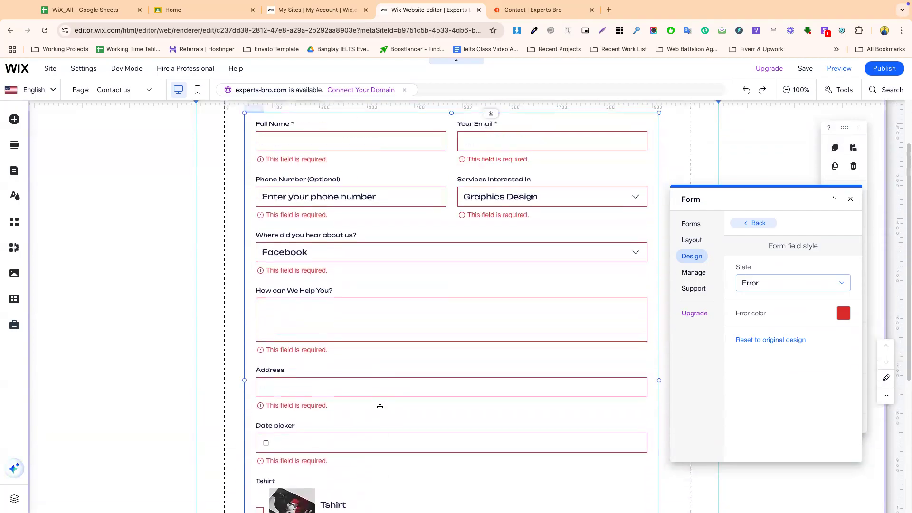
click(747, 223)
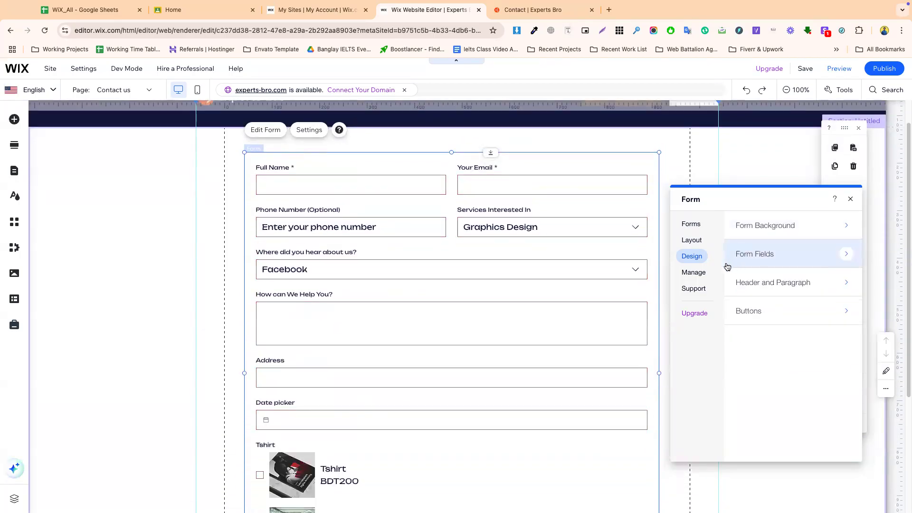
- Review the Header and Paragraph text styles, then return to the design categories
click(770, 283)
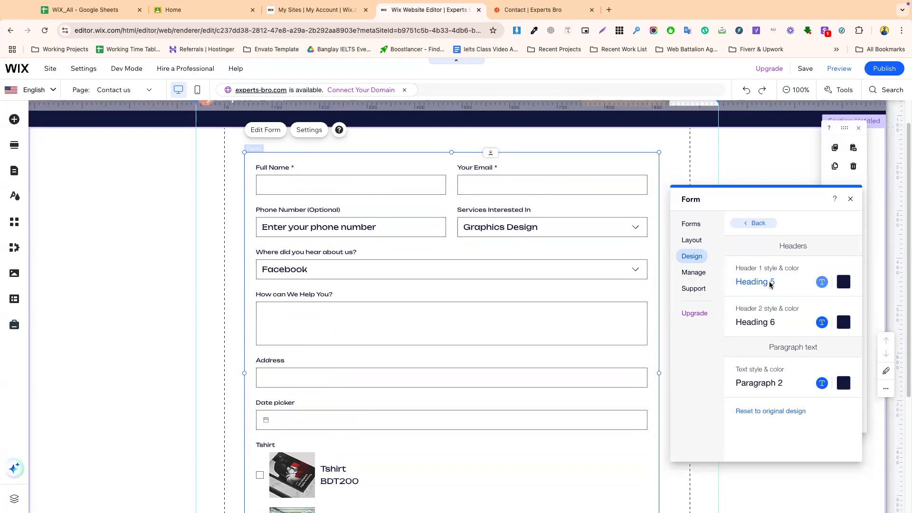
scroll(405, 406, down, 3)
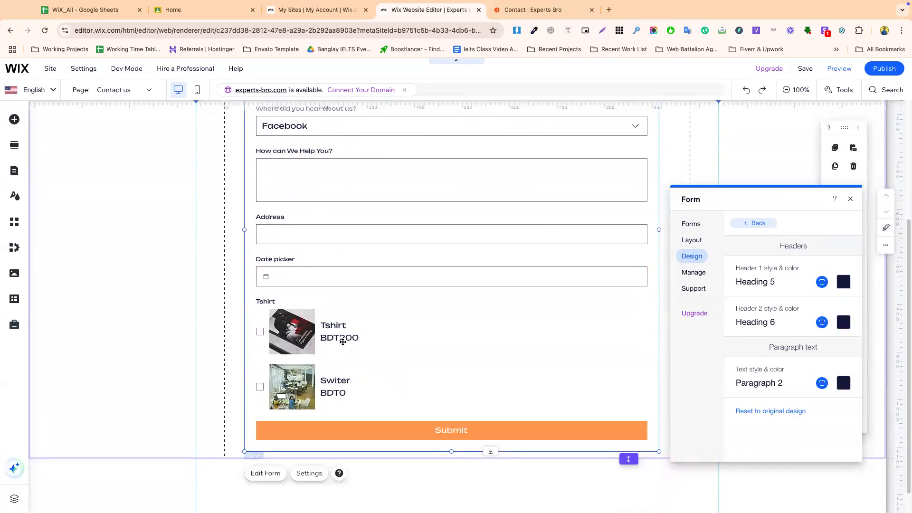
scroll(343, 342, up, 4)
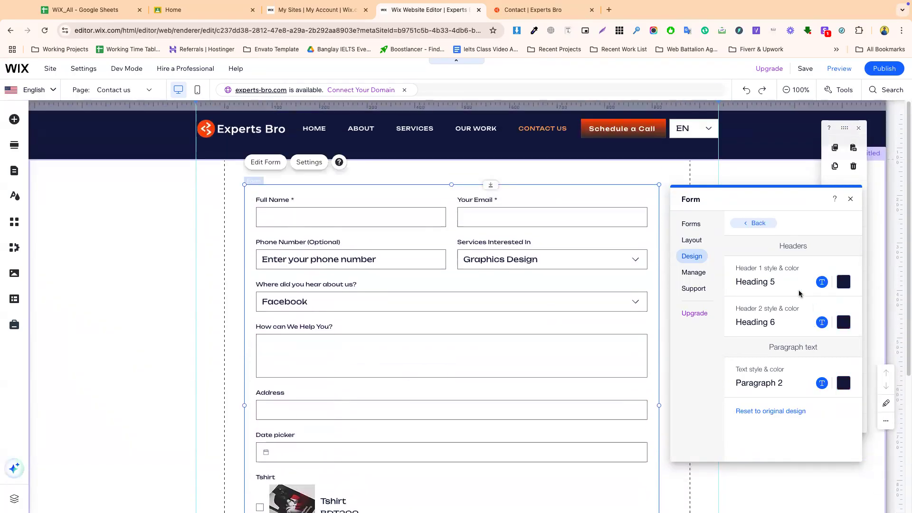
click(750, 223)
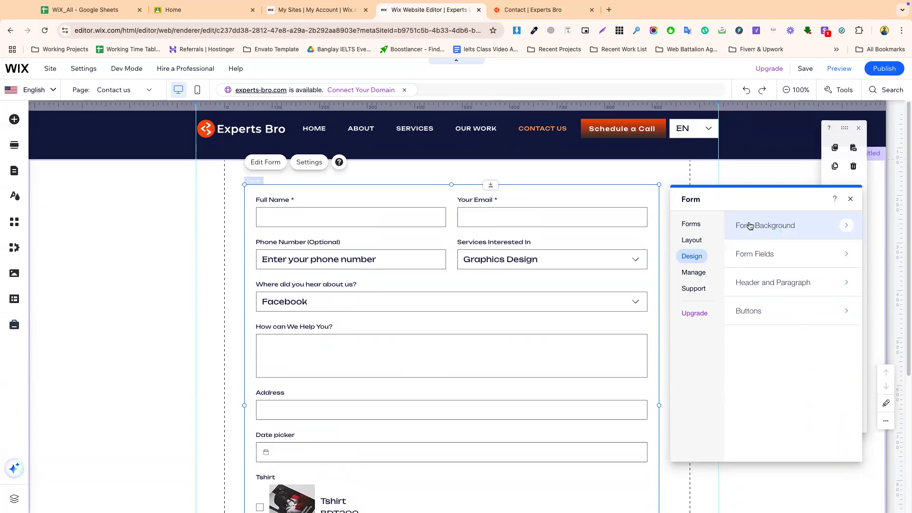
- Review the Upload Button styles, then view the Manage section and the forms list
click(757, 310)
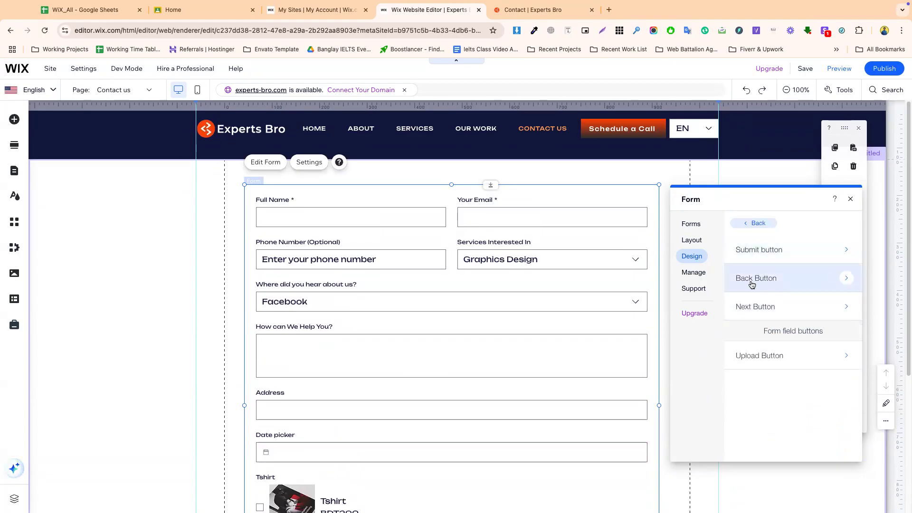
click(767, 351)
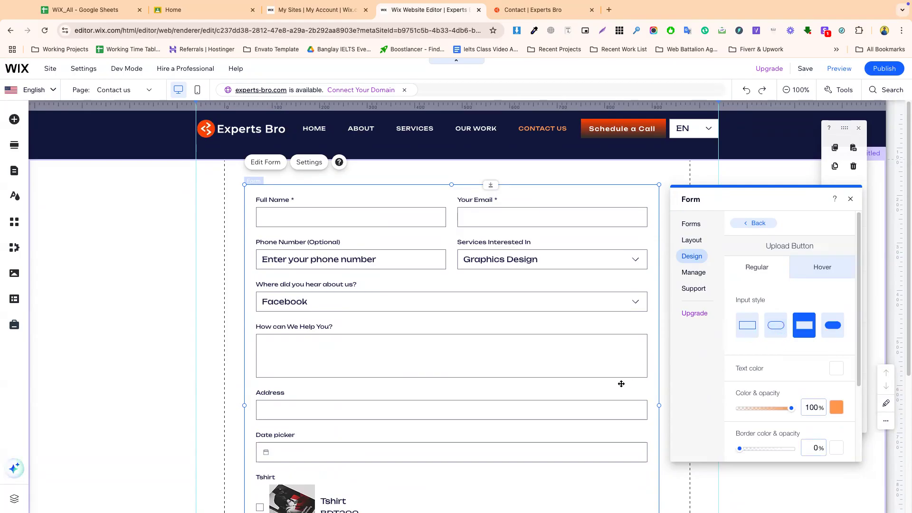
scroll(621, 384, down, 4)
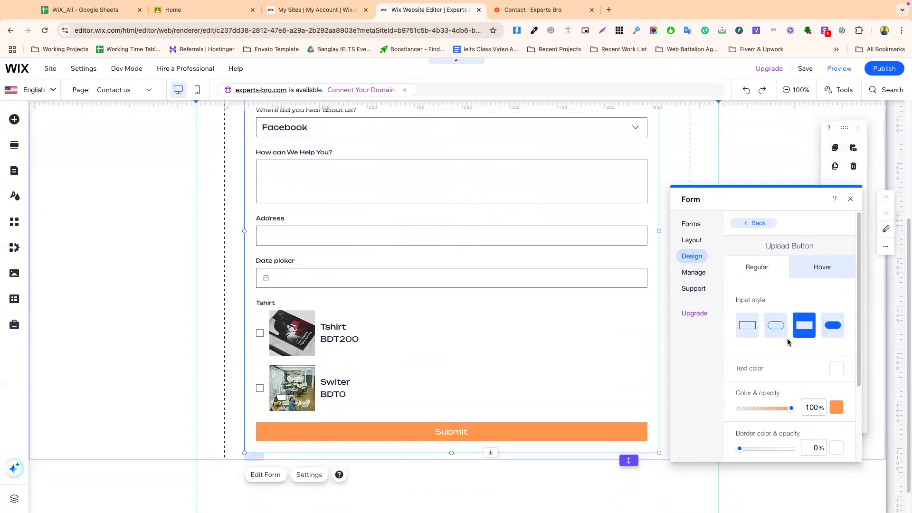
click(698, 274)
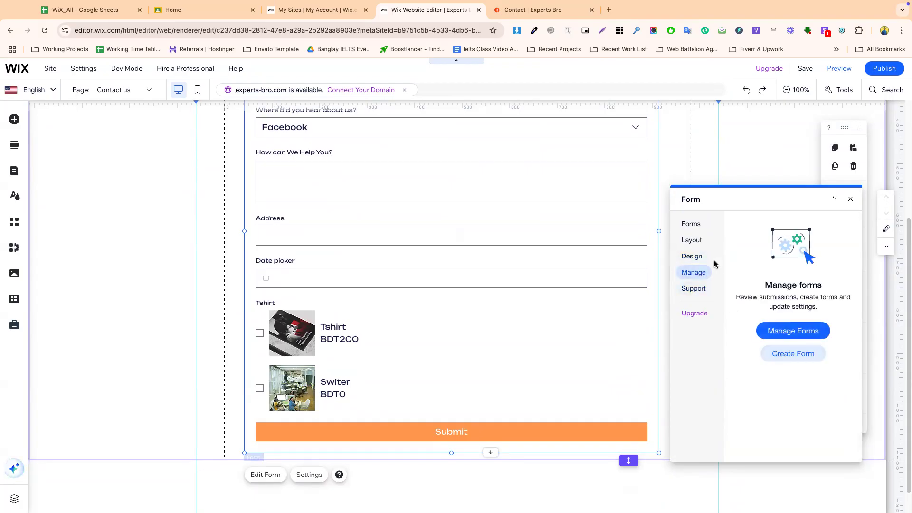
click(689, 225)
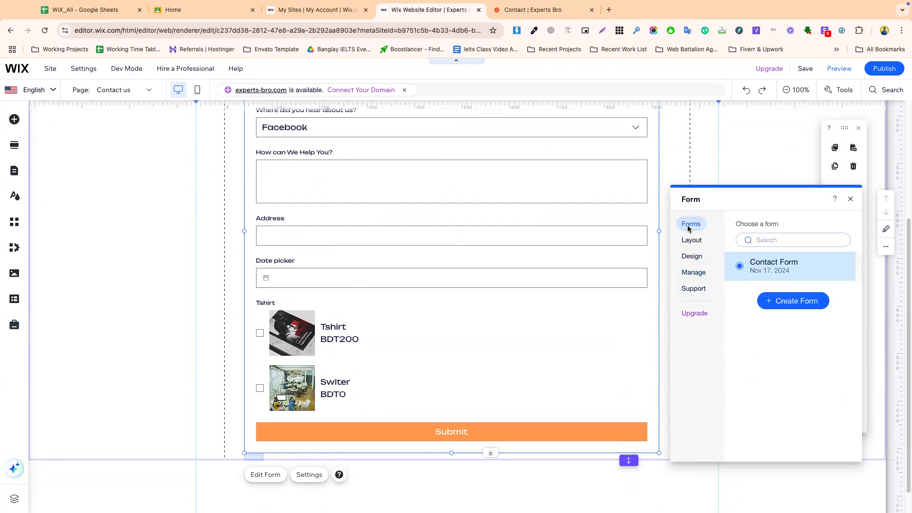
- Set form padding to 13px sides, 5px top/bottom, 6px row and 23px column spacing
click(693, 242)
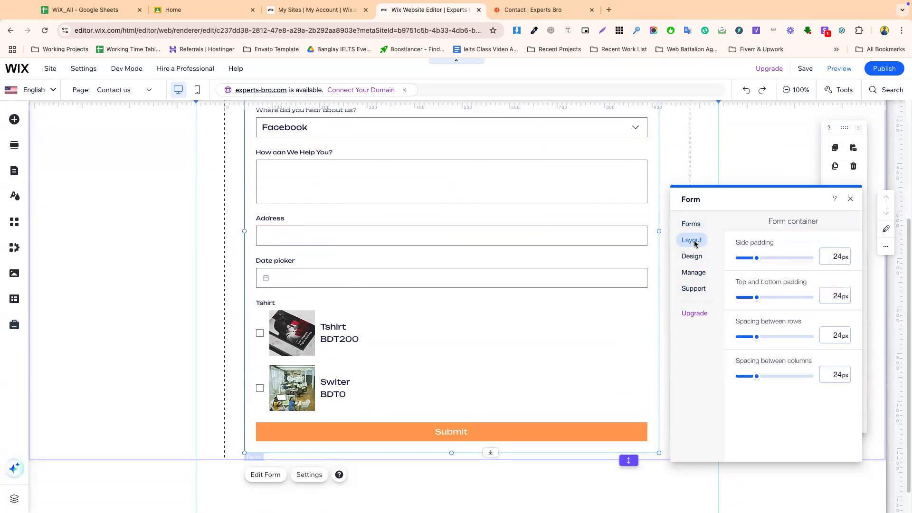
mouse_move(756, 258)
mouse_down()
mouse_move(745, 259)
mouse_move(763, 261)
mouse_move(754, 260)
mouse_up()
drag(757, 299, 738, 298)
drag(757, 339, 751, 340)
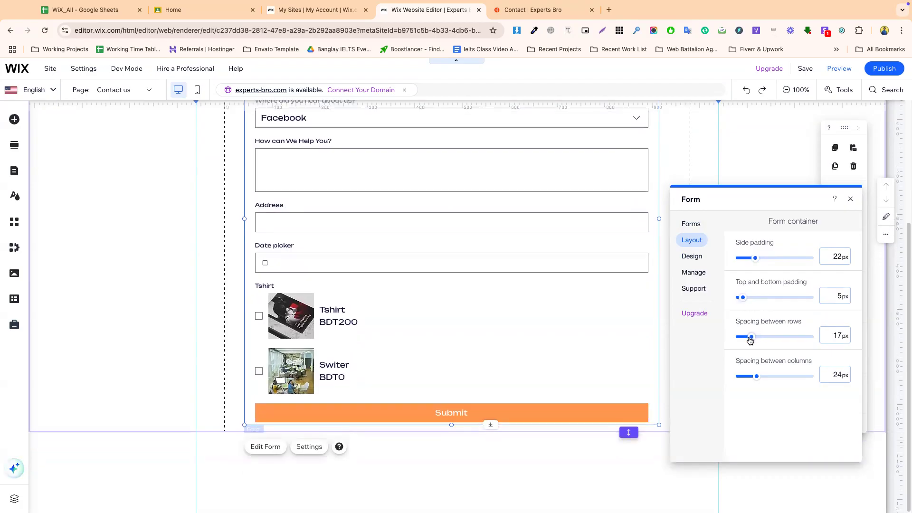
drag(756, 378, 750, 378)
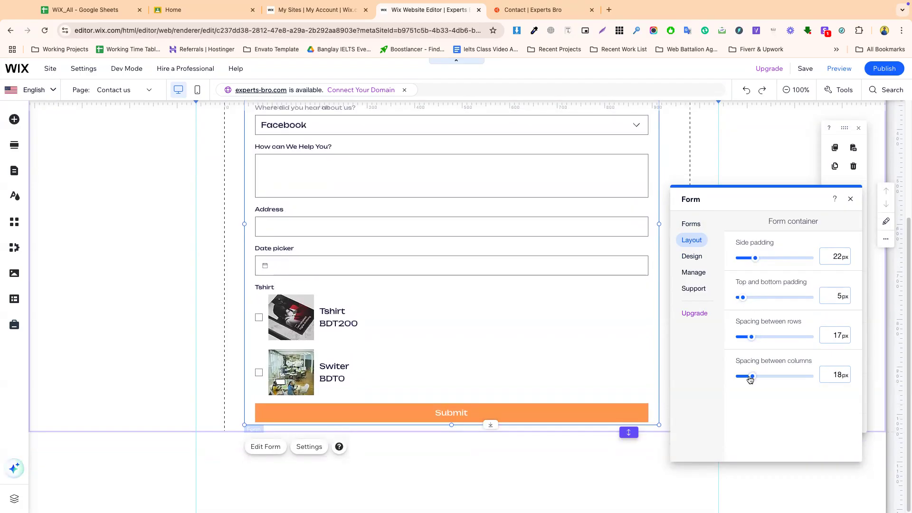
scroll(454, 214, up, 4)
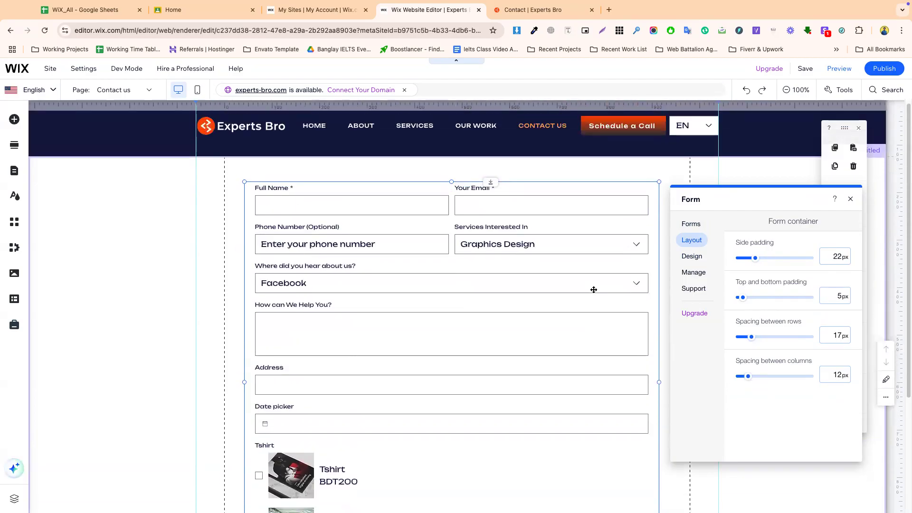
drag(749, 381, 754, 380)
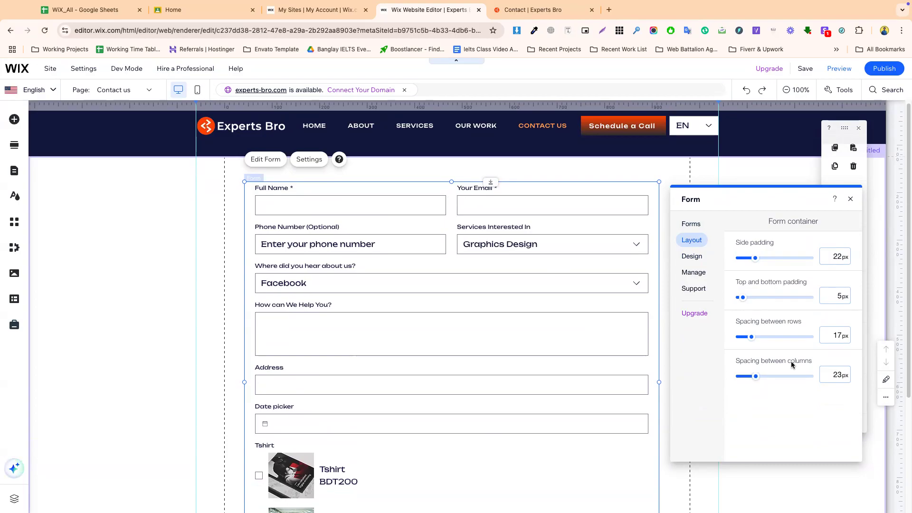
drag(749, 341, 744, 341)
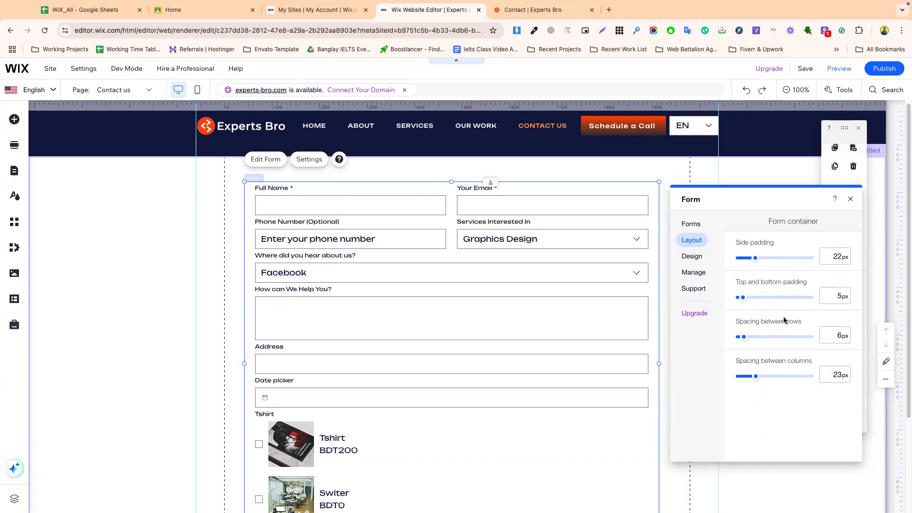
drag(755, 258, 748, 259)
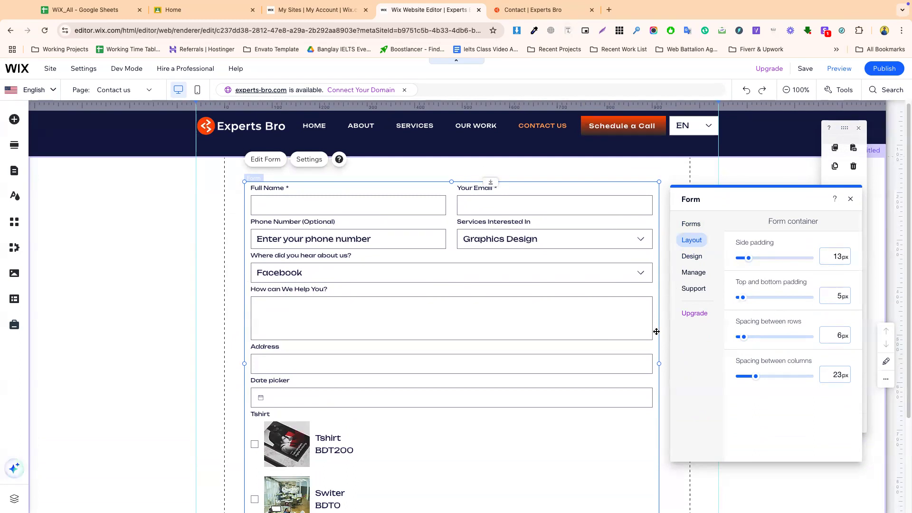
- Close the form settings, then reselect the contact form and reopen its settings
click(694, 257)
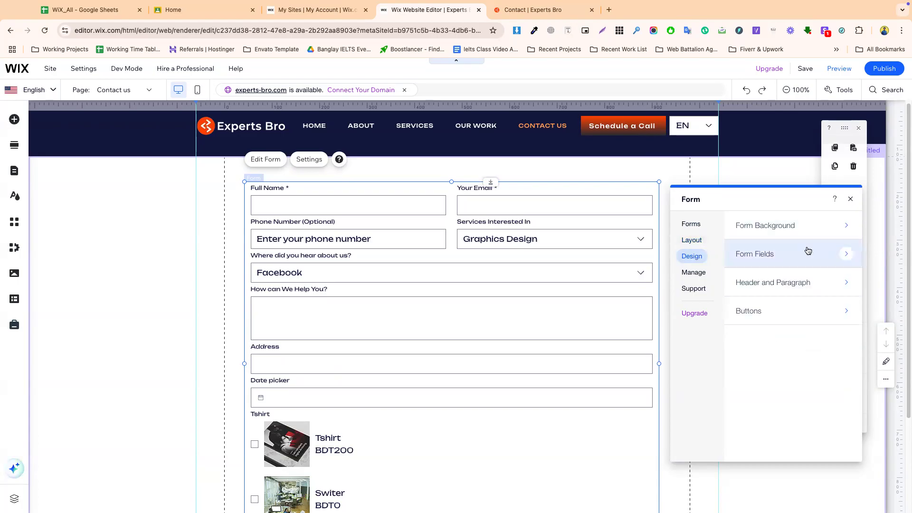
click(850, 199)
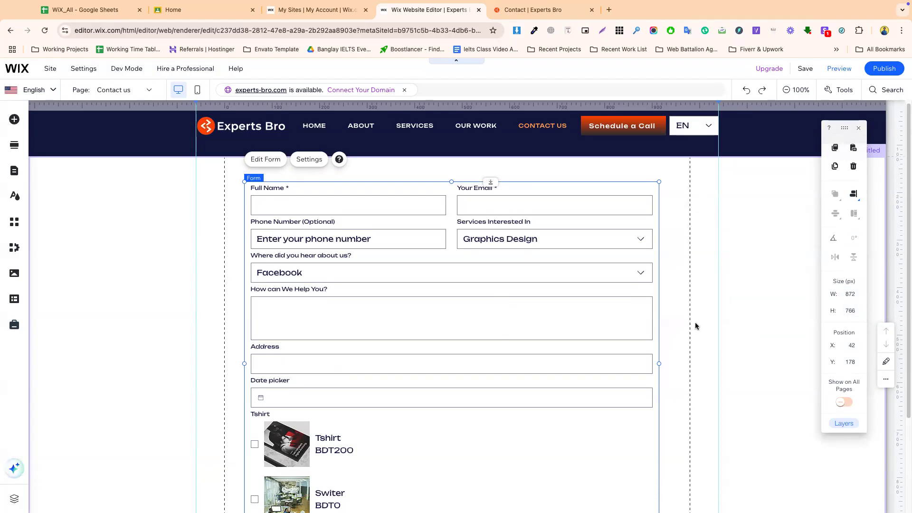
click(413, 301)
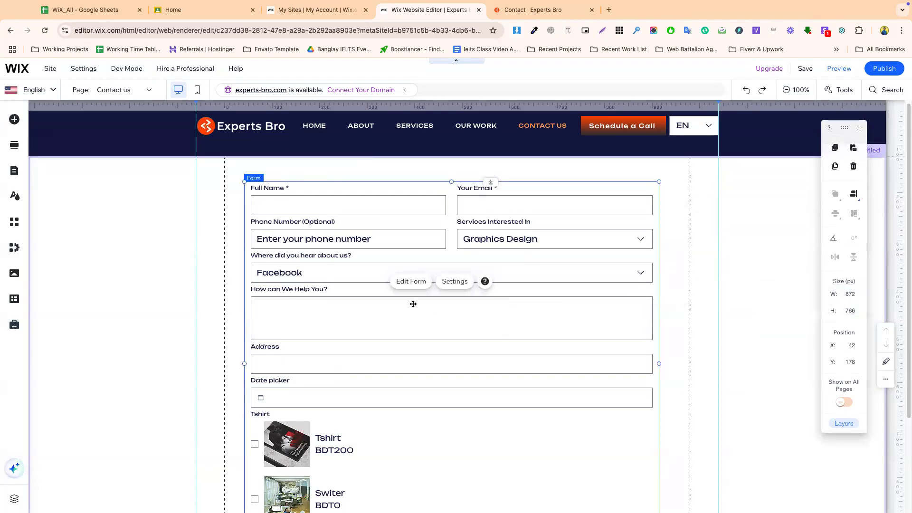
click(449, 285)
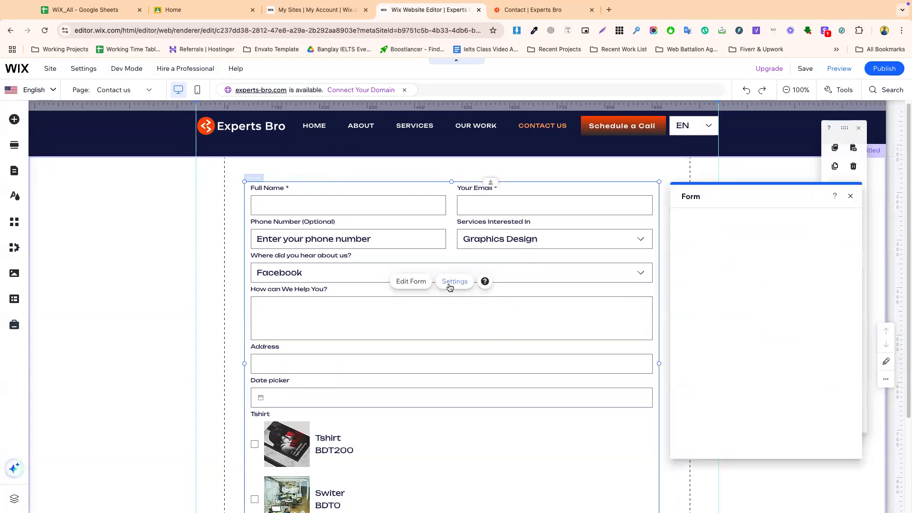
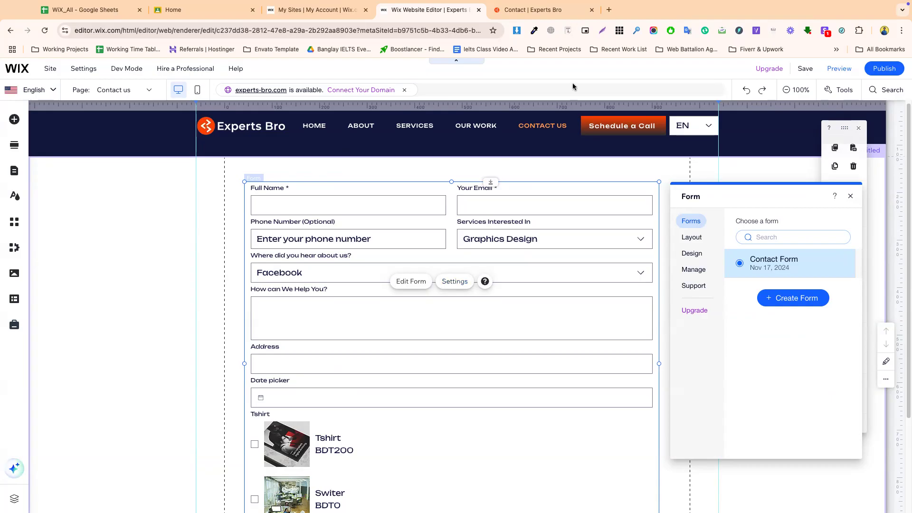
- Check the office address and contact details on the live Contact page, then reload it
click(545, 10)
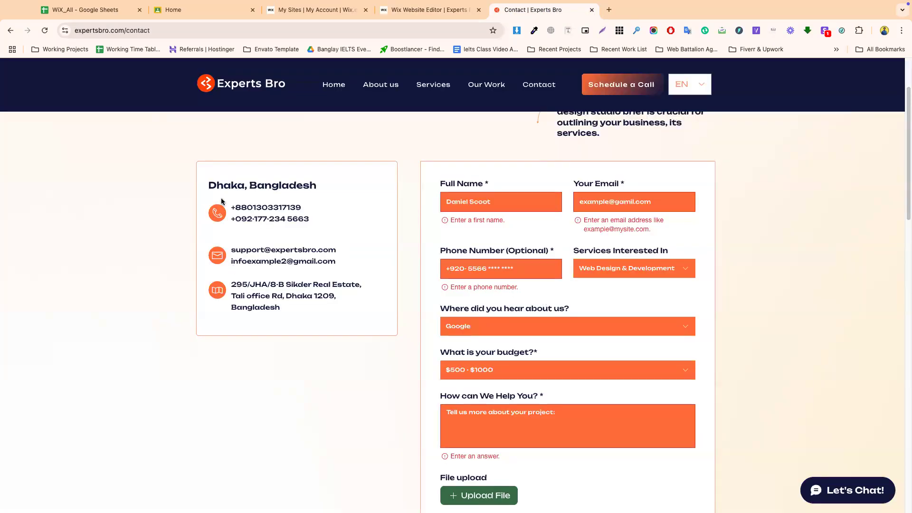
drag(254, 190, 333, 262)
click(302, 317)
click(532, 91)
click(45, 31)
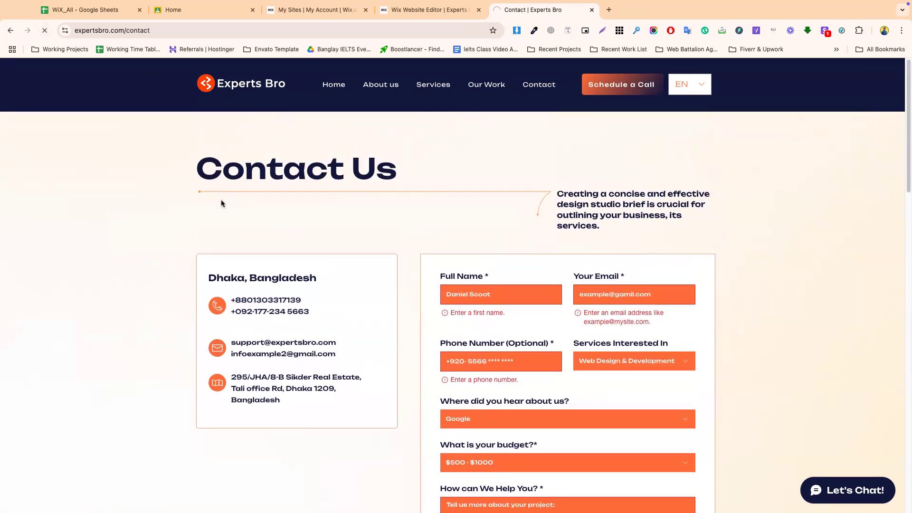
- Back in the editor, add an empty section below the form and stretch it to 658 px
click(398, 10)
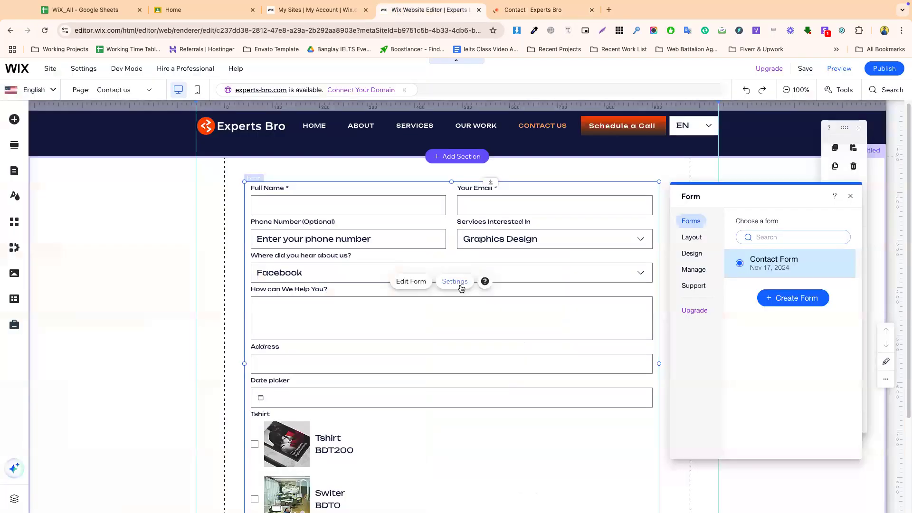
click(204, 220)
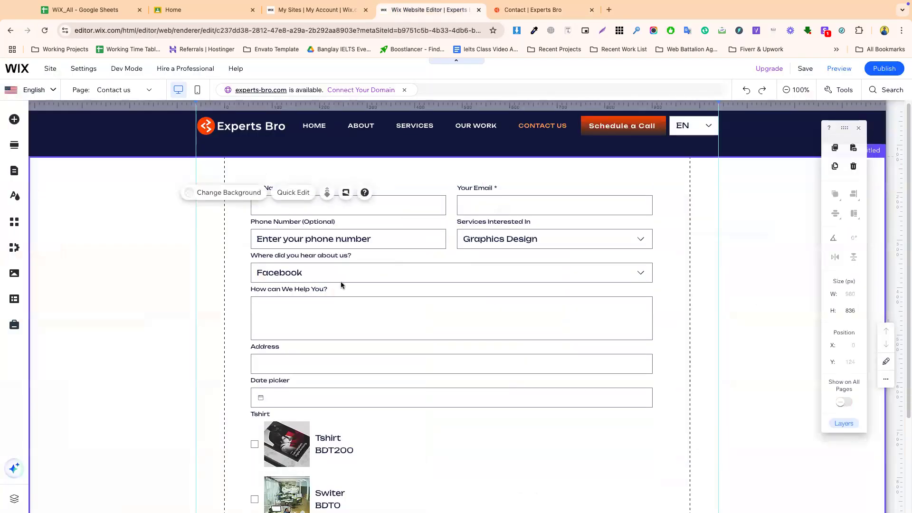
scroll(397, 312, down, 3)
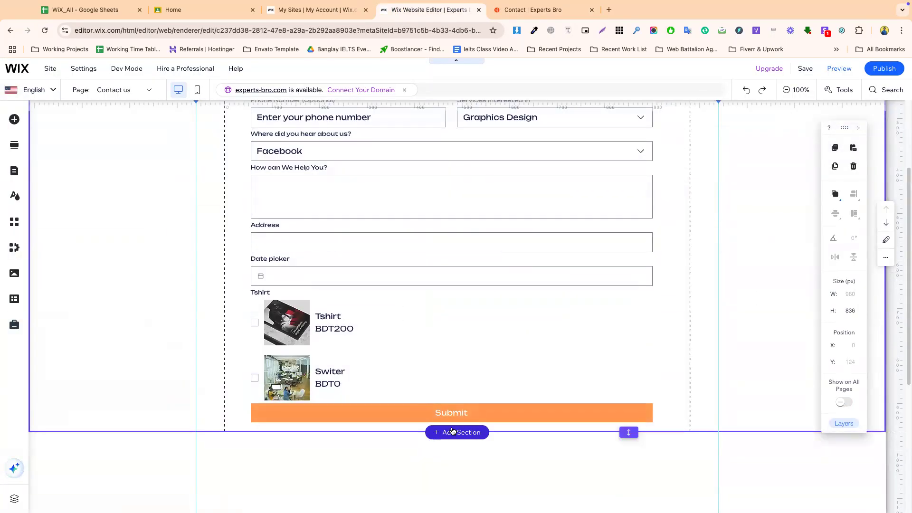
click(452, 432)
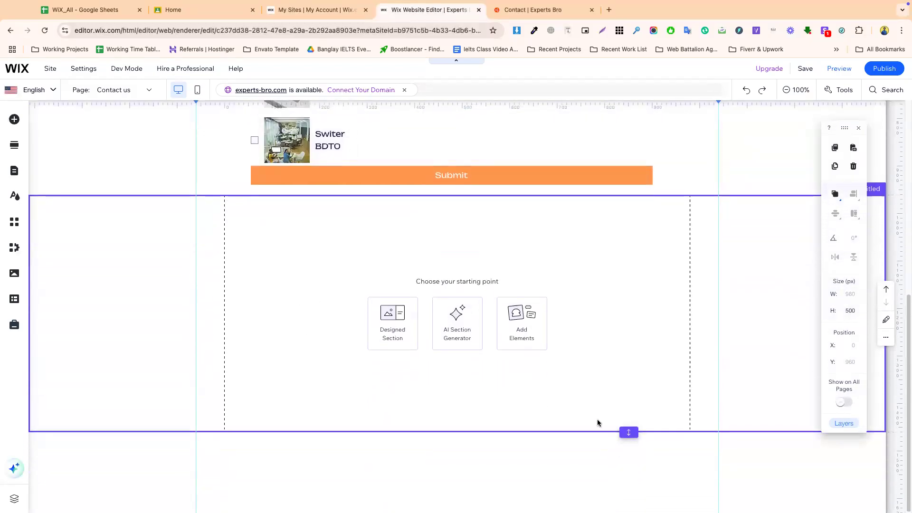
drag(627, 432, 627, 506)
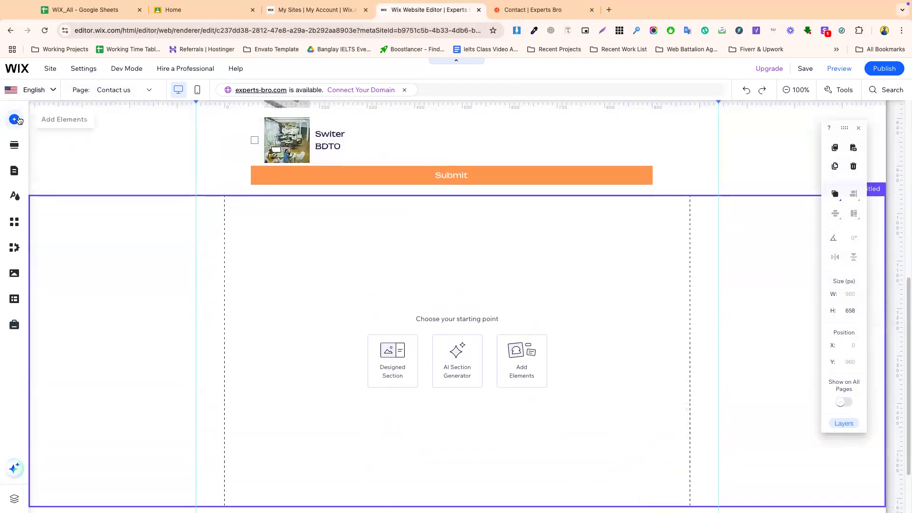
- Drag a plain white container box from the Box elements into the new section
click(16, 119)
click(51, 237)
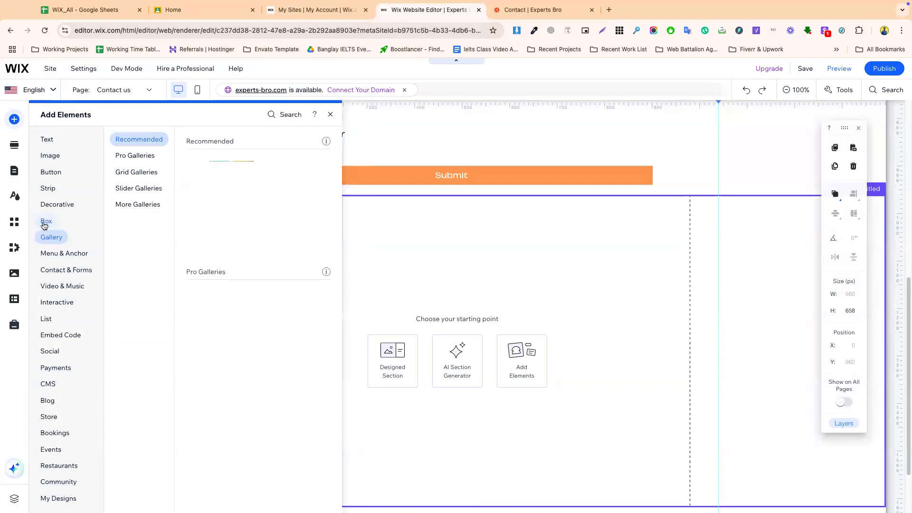
click(45, 222)
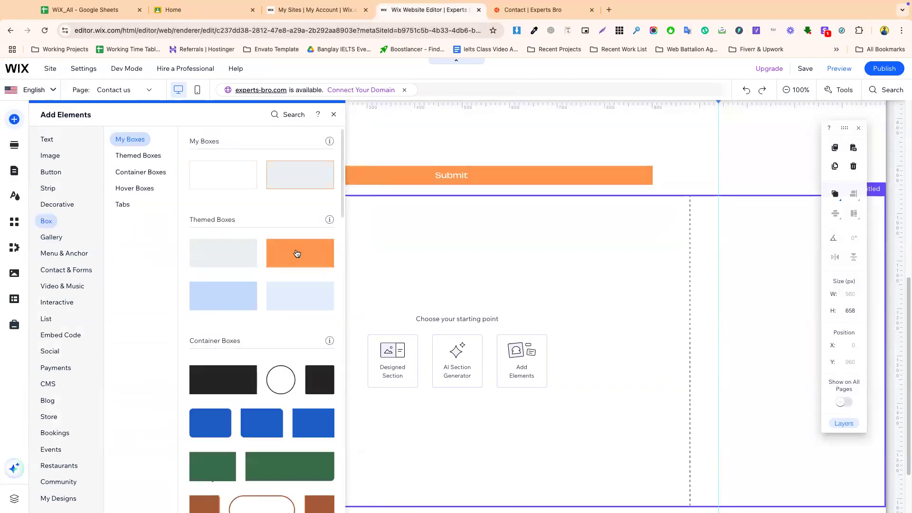
drag(254, 183, 385, 318)
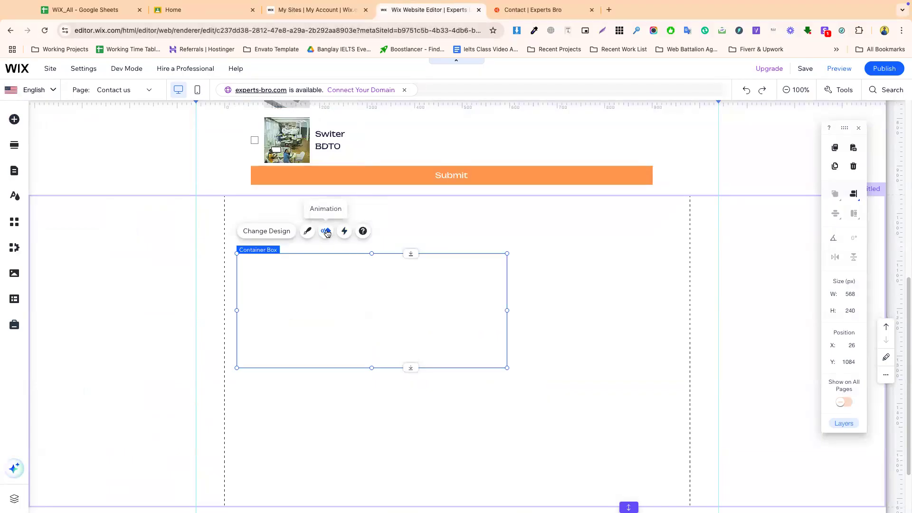
- Preview the Fade, Shutters, Blur, Fold and Turn entrance animations on the box
click(326, 232)
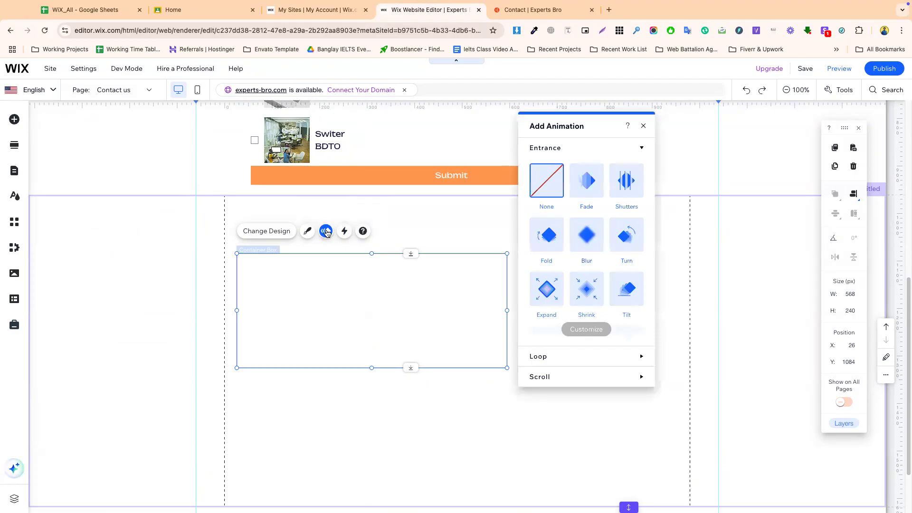
click(590, 186)
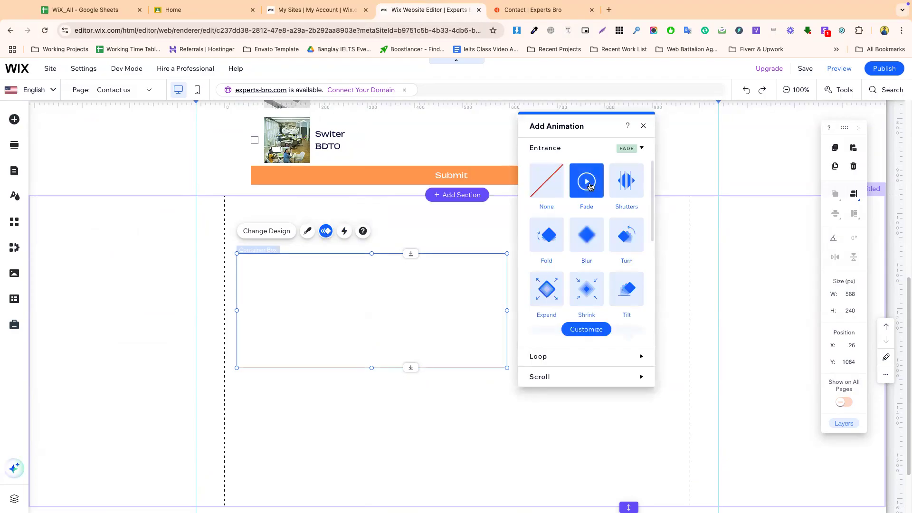
click(628, 191)
click(587, 235)
click(549, 238)
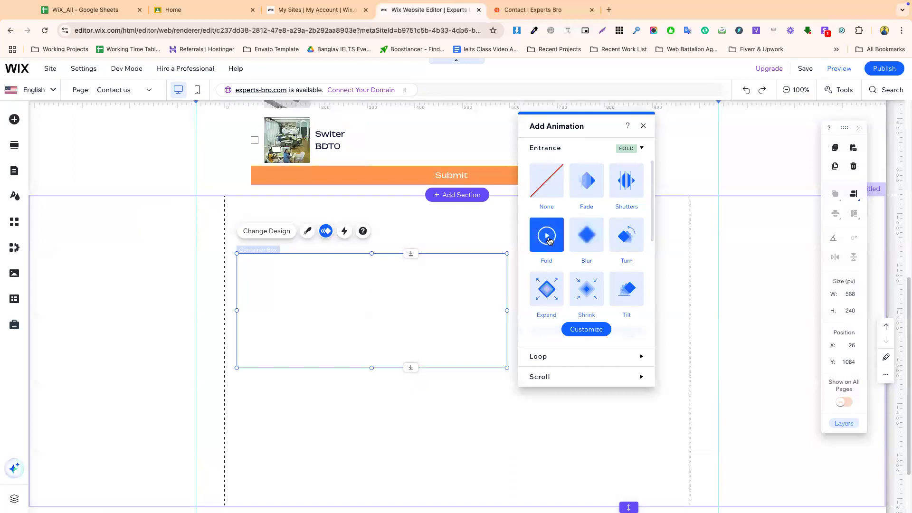
click(626, 237)
- Apply the Reveal entrance animation to the box, then switch to editing the HOME page
scroll(597, 304, down, 3)
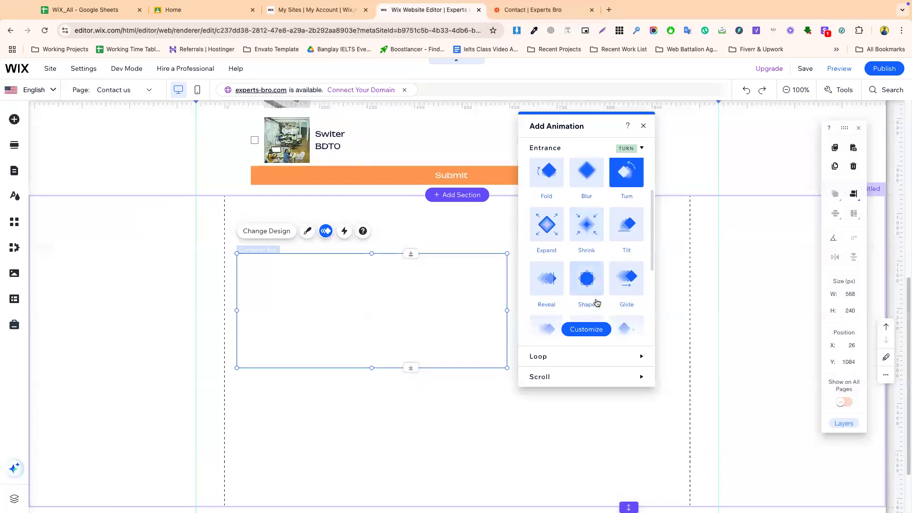
click(547, 221)
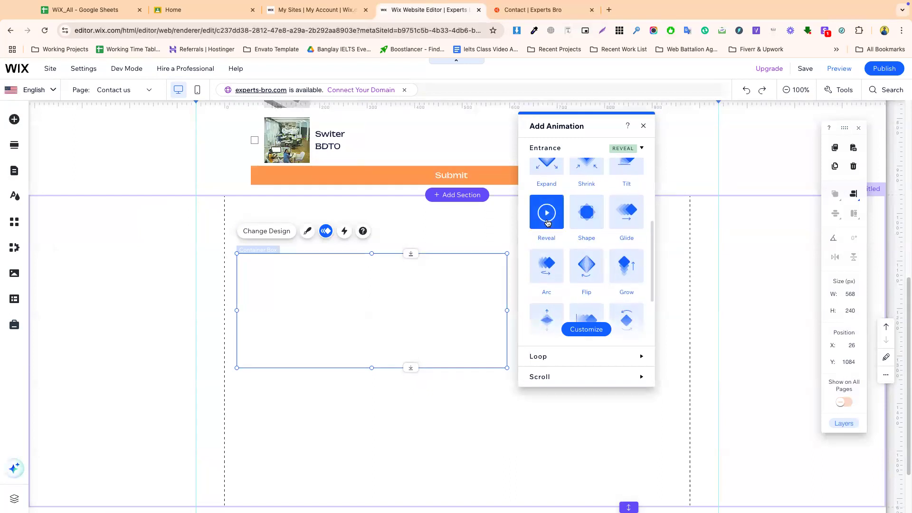
click(112, 90)
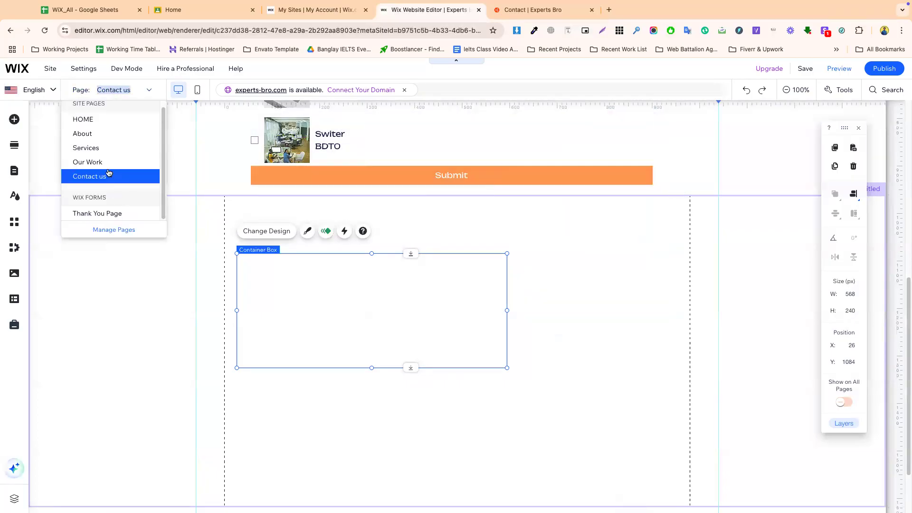
click(90, 119)
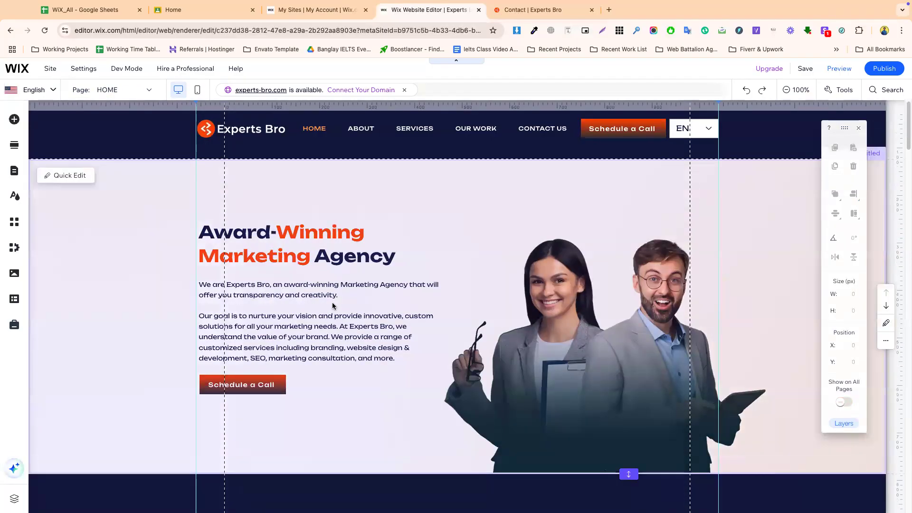
- Give the hero image of the two people a Tilt entrance animation after trying Turn
scroll(333, 303, down, 2)
click(587, 250)
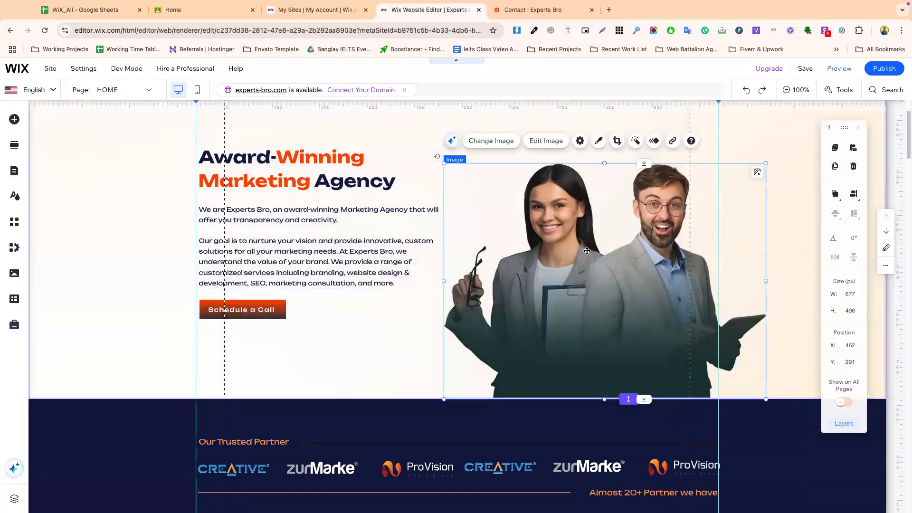
click(654, 141)
click(400, 289)
click(403, 348)
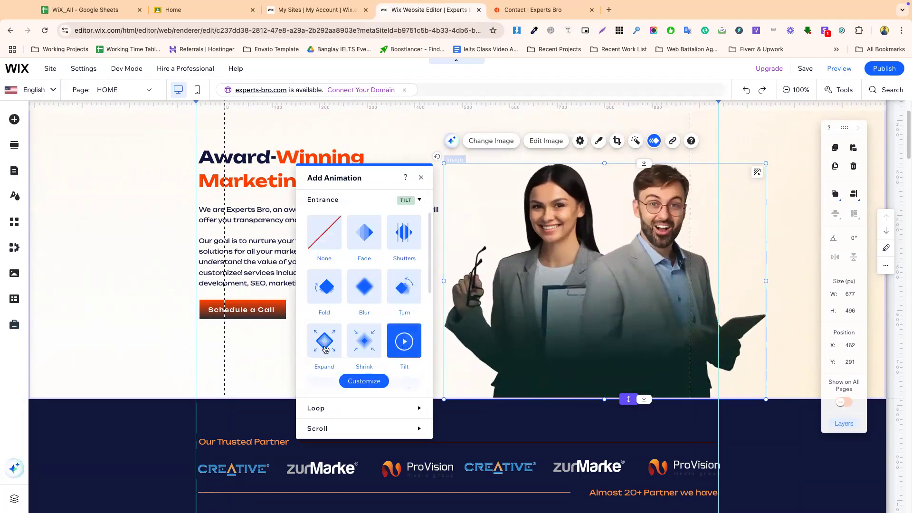
click(265, 352)
- Glance at the live Contact page and the Wix sites dashboard, then return to the editor
click(526, 10)
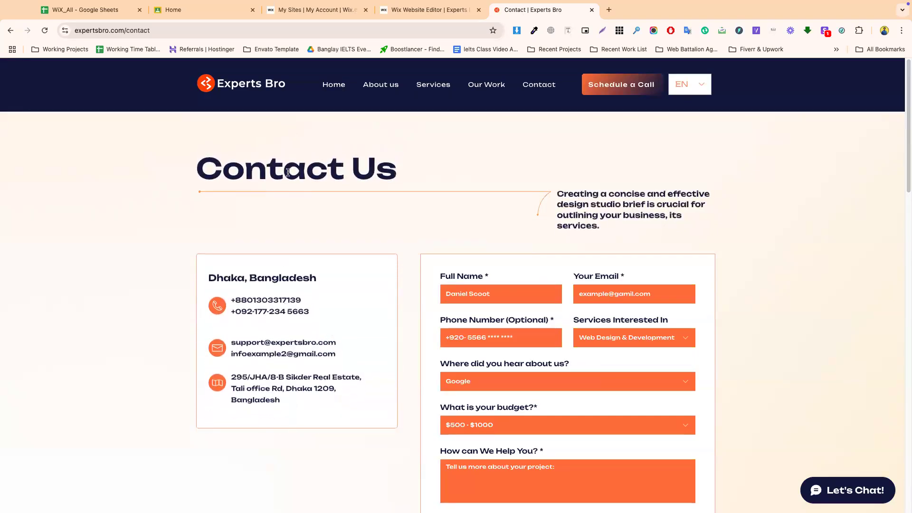
click(341, 11)
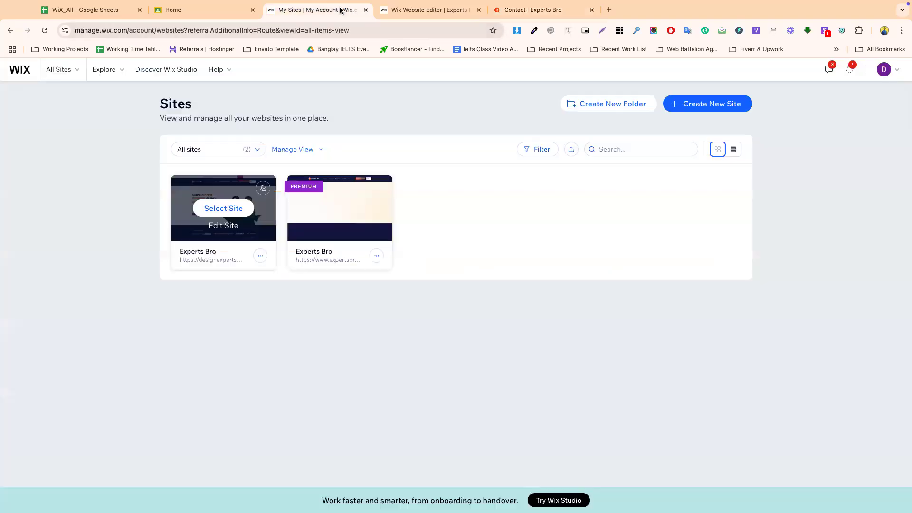
click(409, 10)
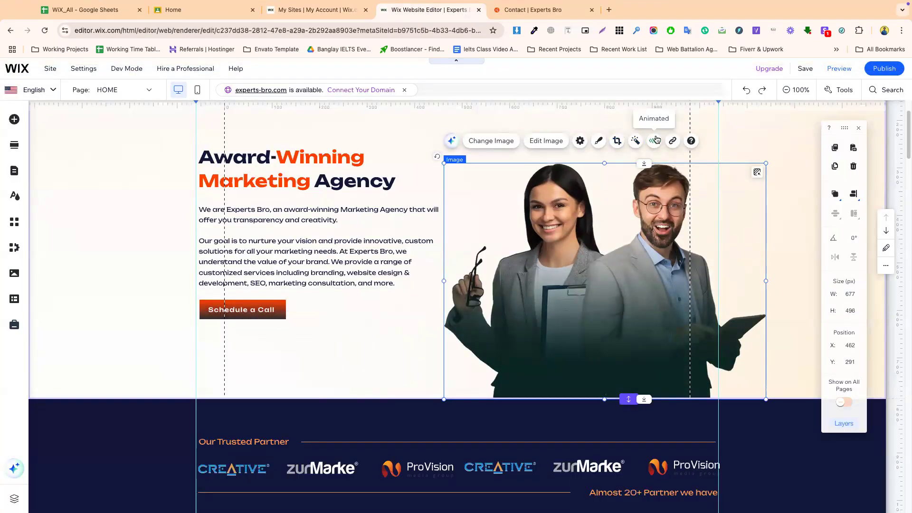
- Change the hero image's entrance animation from Tilt to Grow
click(655, 140)
scroll(387, 330, down, 3)
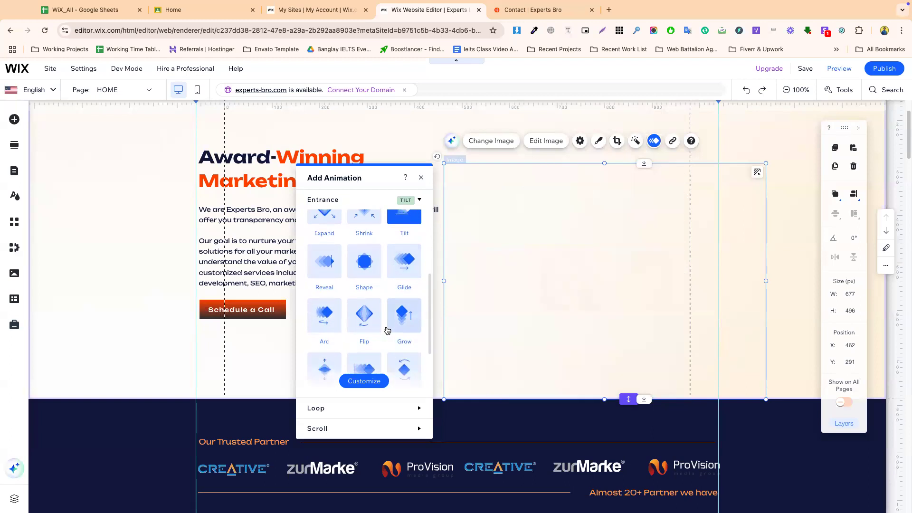
scroll(387, 330, down, 2)
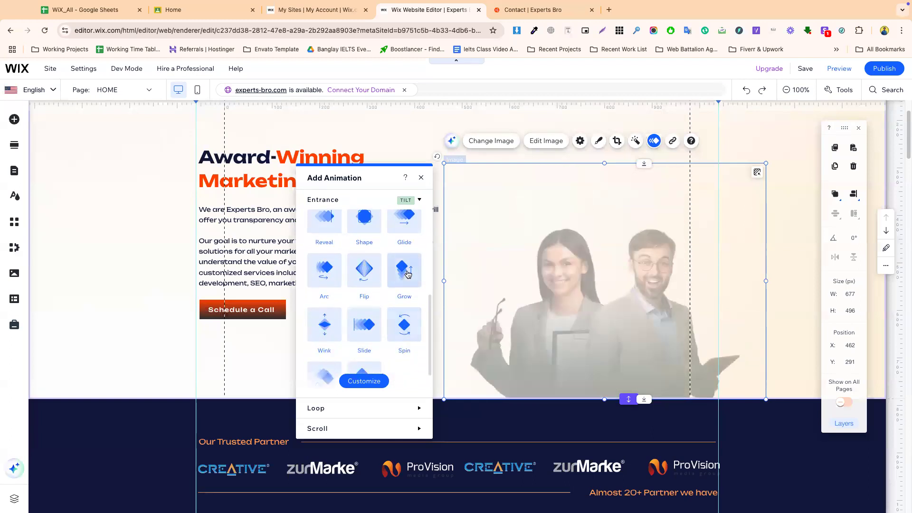
click(406, 277)
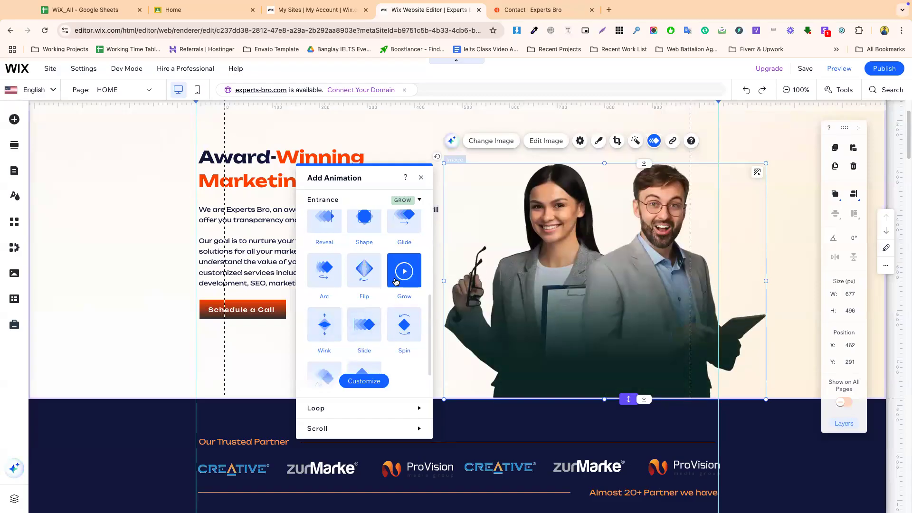
- In the Grow settings, try the Moderate motion style, then set it back to Gentle
click(362, 381)
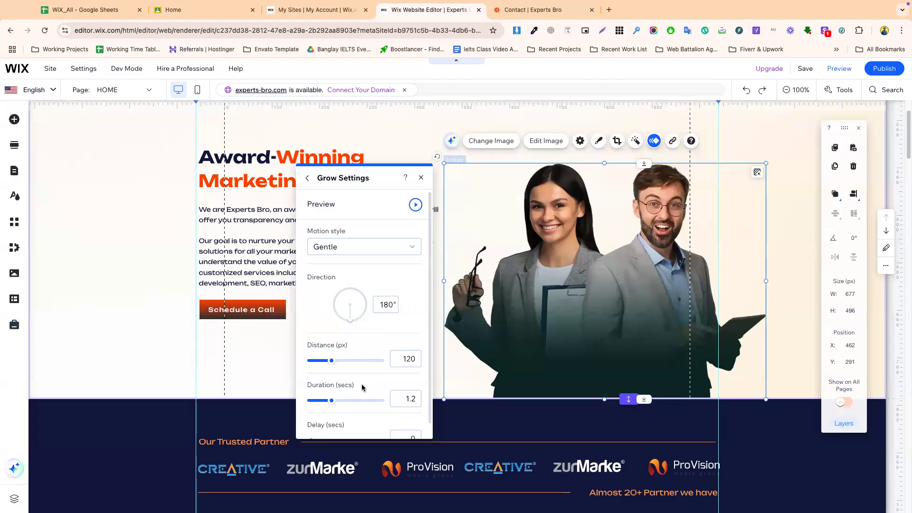
scroll(347, 357, down, 1)
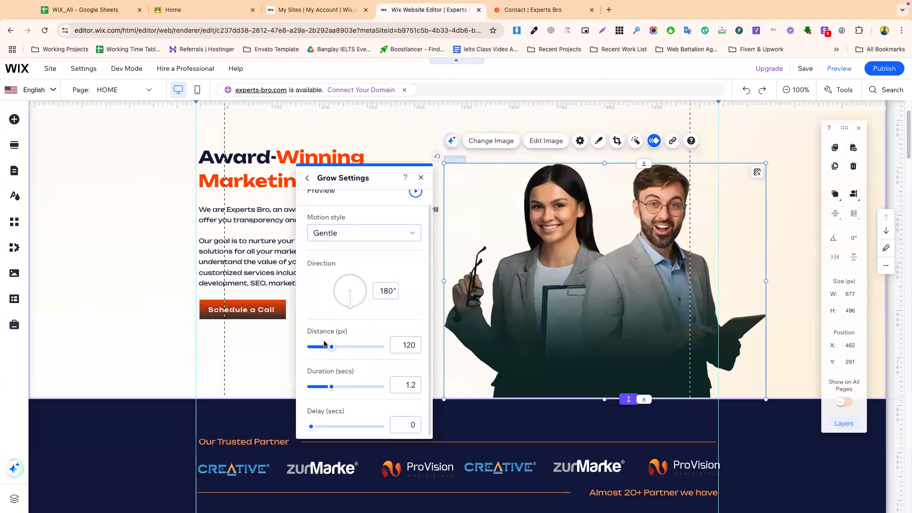
click(329, 239)
click(329, 255)
scroll(328, 239, up, 1)
click(334, 249)
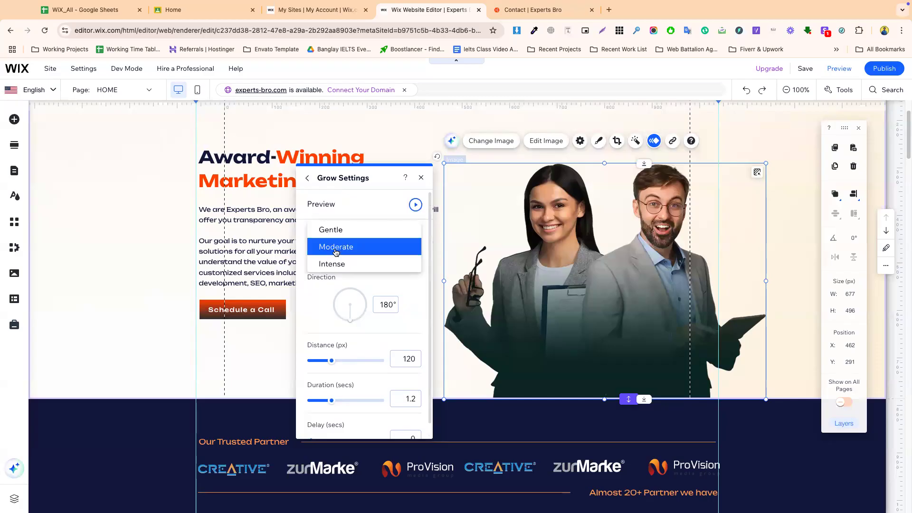
click(327, 230)
- Reduce the Grow distance to 83 px and the duration to 0.9 seconds
scroll(342, 330, down, 1)
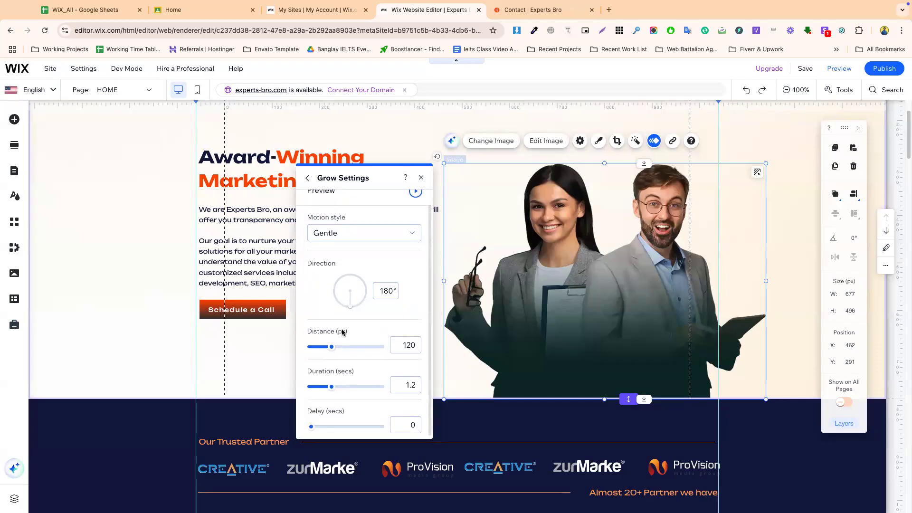
drag(330, 350, 323, 350)
drag(333, 389, 325, 389)
- Rotate the Grow direction to about 125°, then view the published site in a new tab
drag(353, 308, 363, 303)
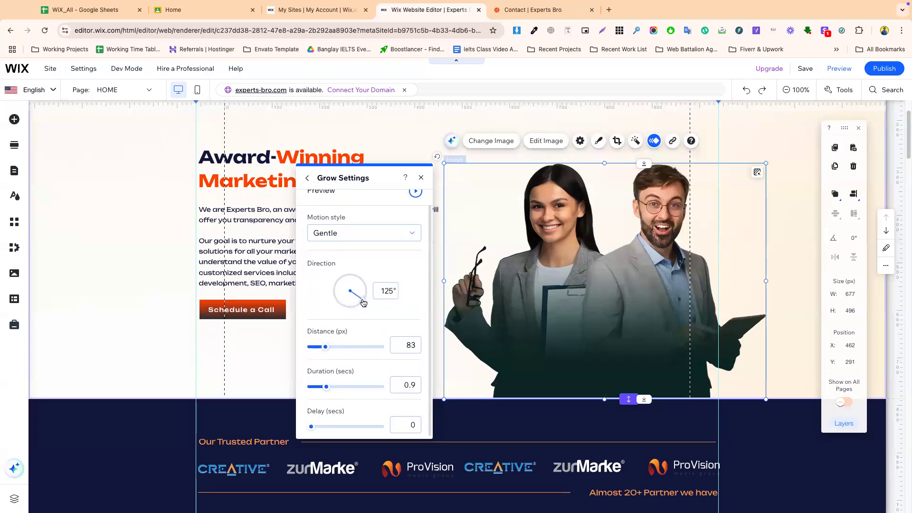
click(436, 273)
mouse_move(878, 71)
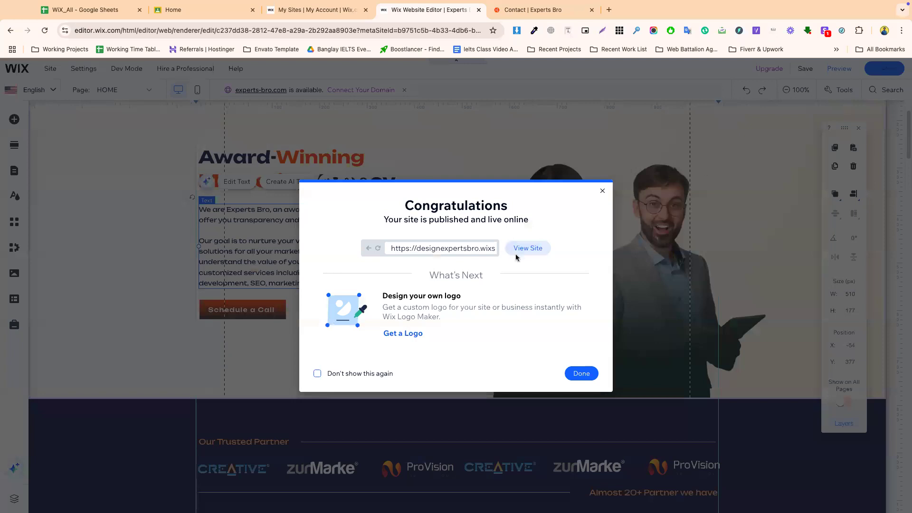
click(523, 248)
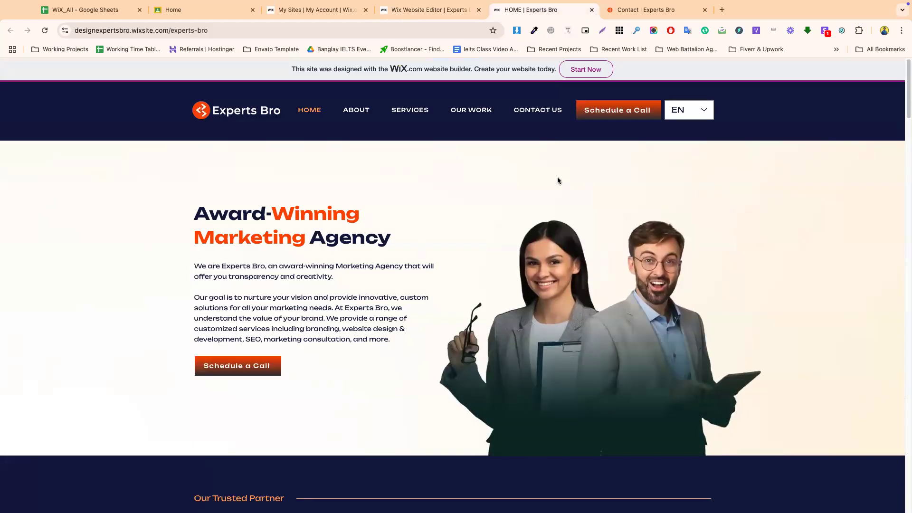
- Return to the editor, dismiss the publish confirmation and select the Award-Winning Marketing Agency heading
click(442, 11)
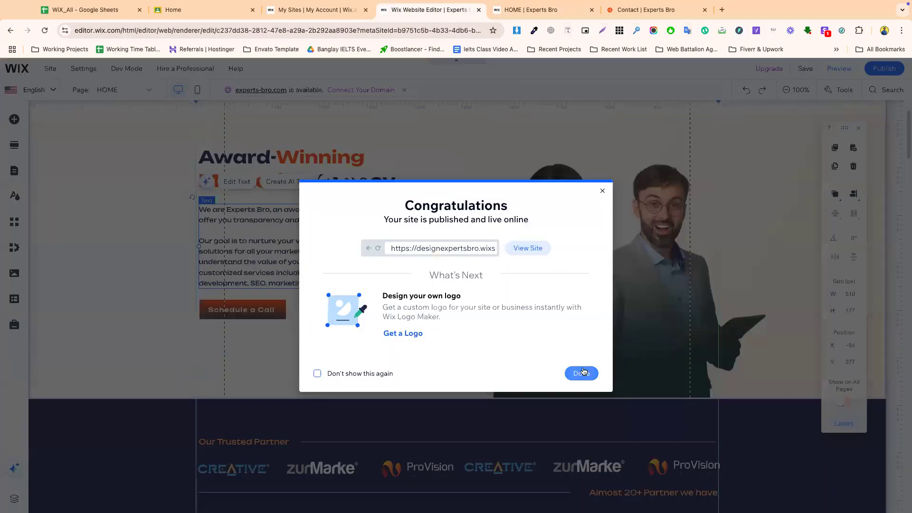
click(581, 373)
click(335, 162)
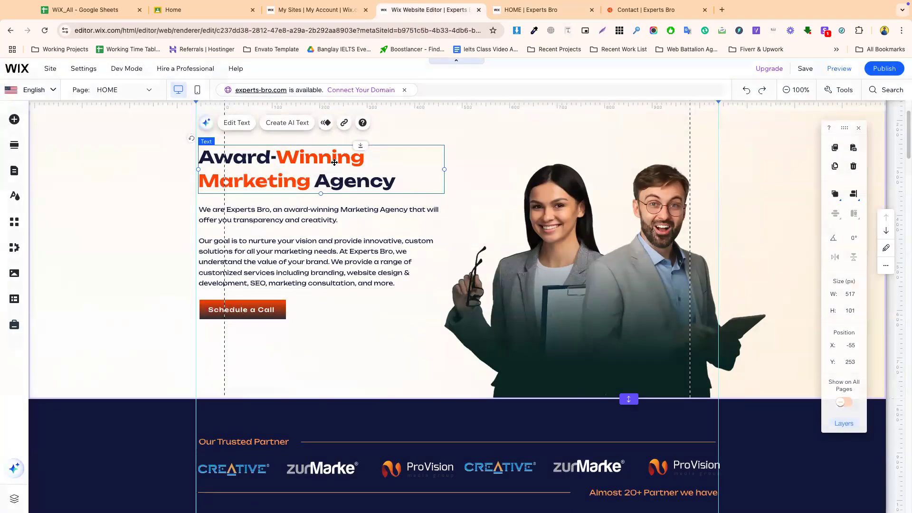
- Apply a Fade entrance to the Award-Winning Marketing Agency heading, browse other effects, then close the panel
click(327, 123)
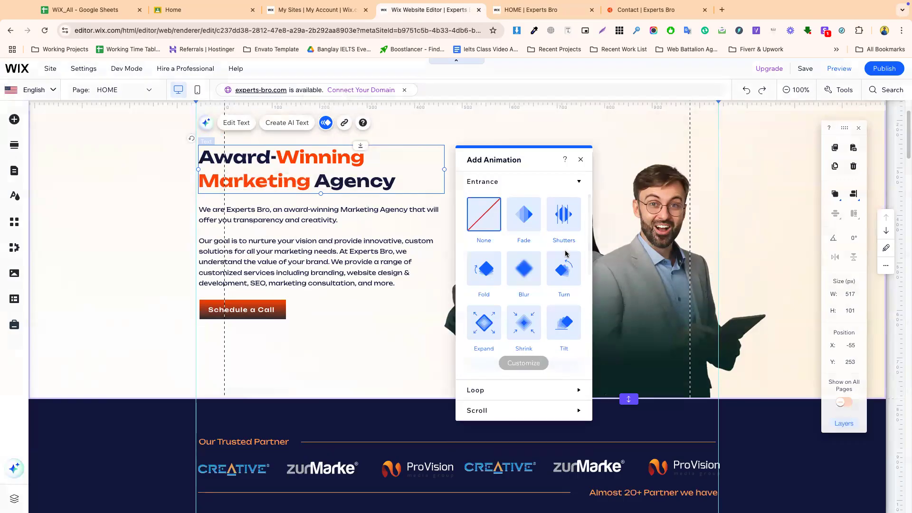
click(524, 213)
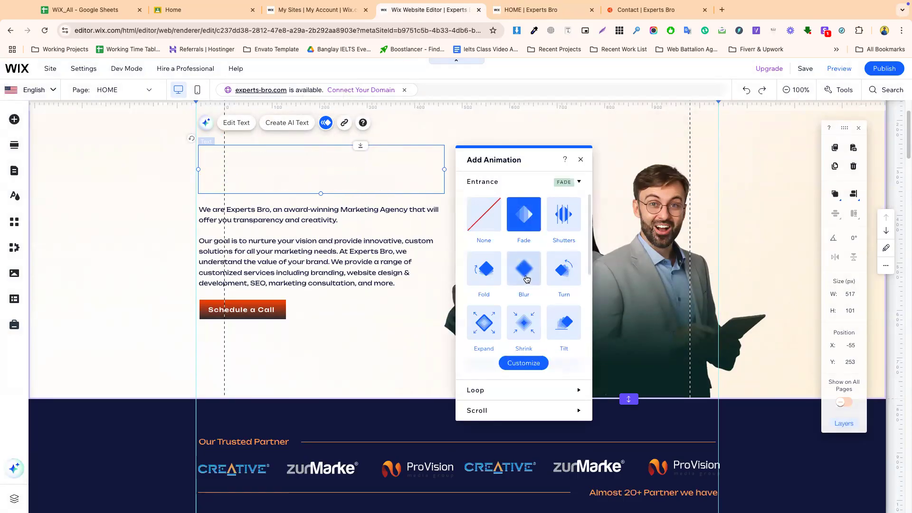
scroll(527, 280, down, 2)
scroll(535, 308, down, 2)
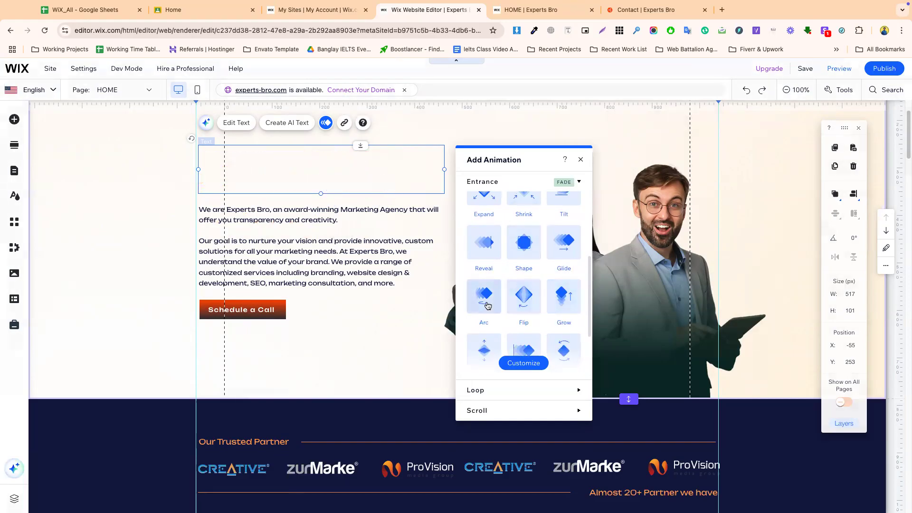
scroll(488, 307, down, 2)
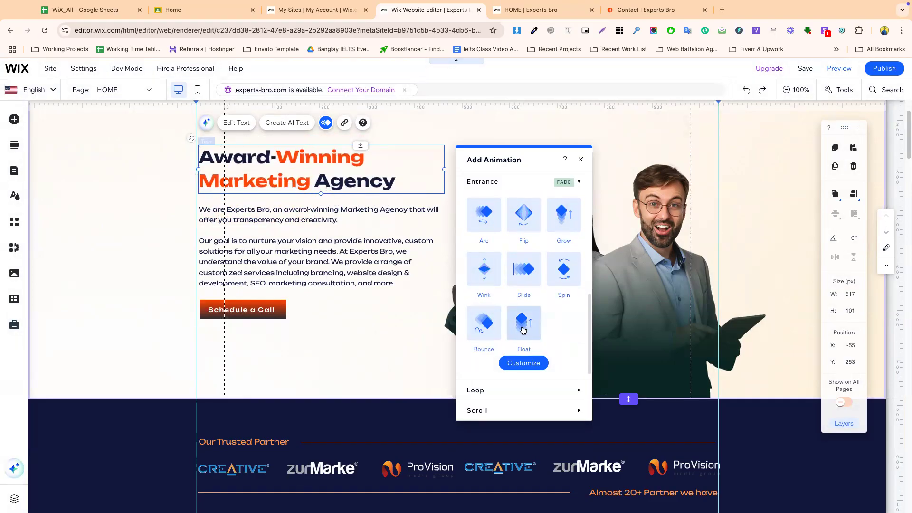
scroll(522, 330, down, 1)
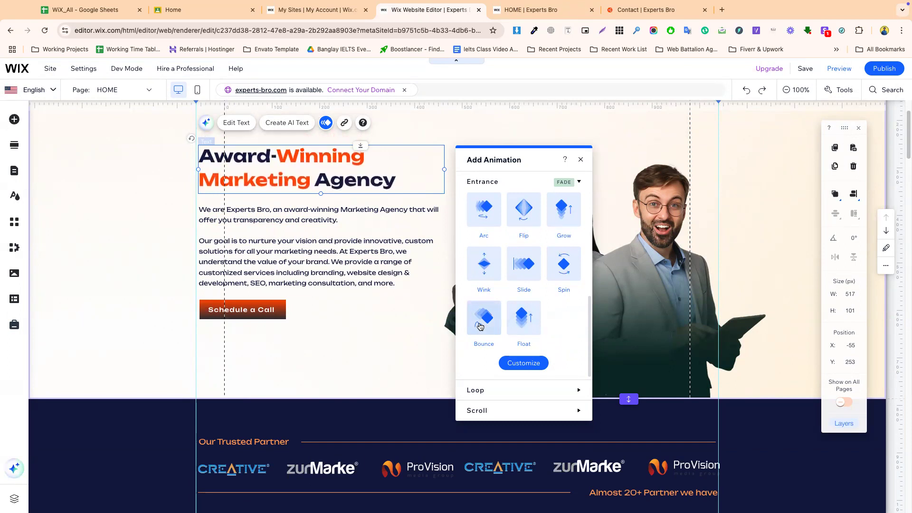
scroll(530, 276, up, 4)
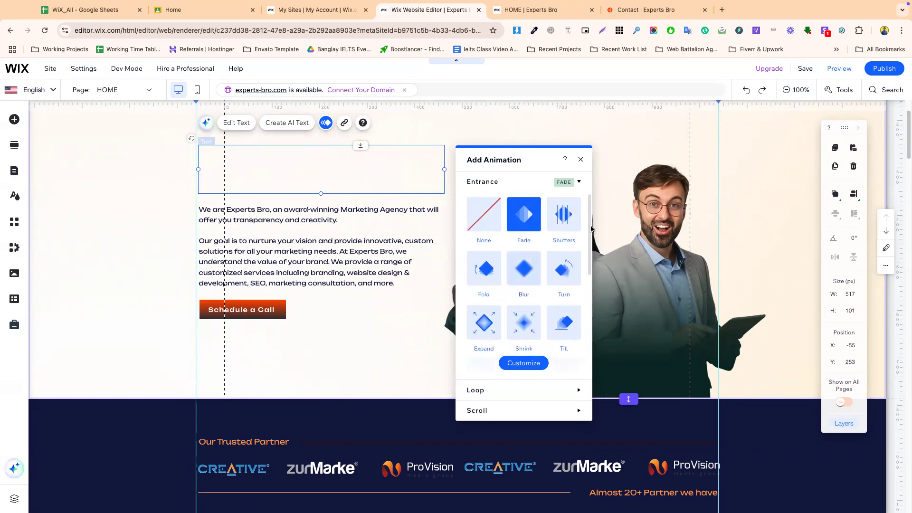
click(579, 182)
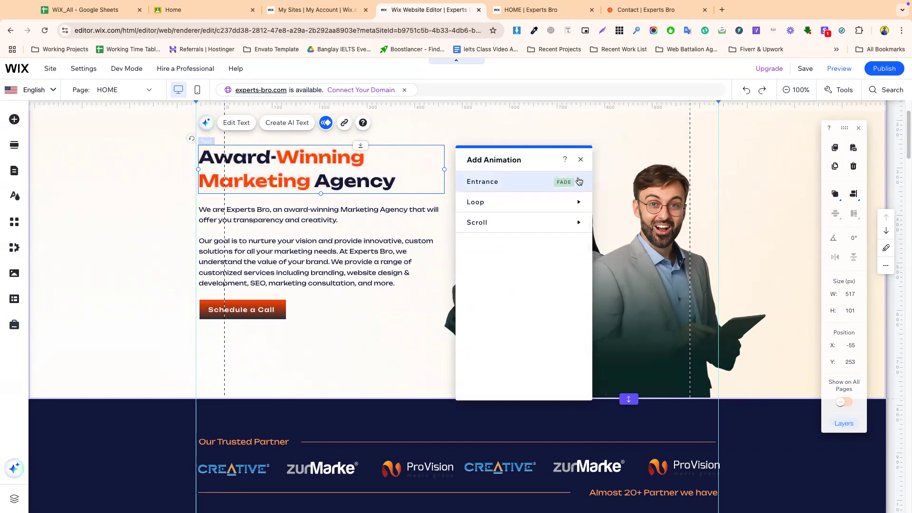
mouse_move(571, 202)
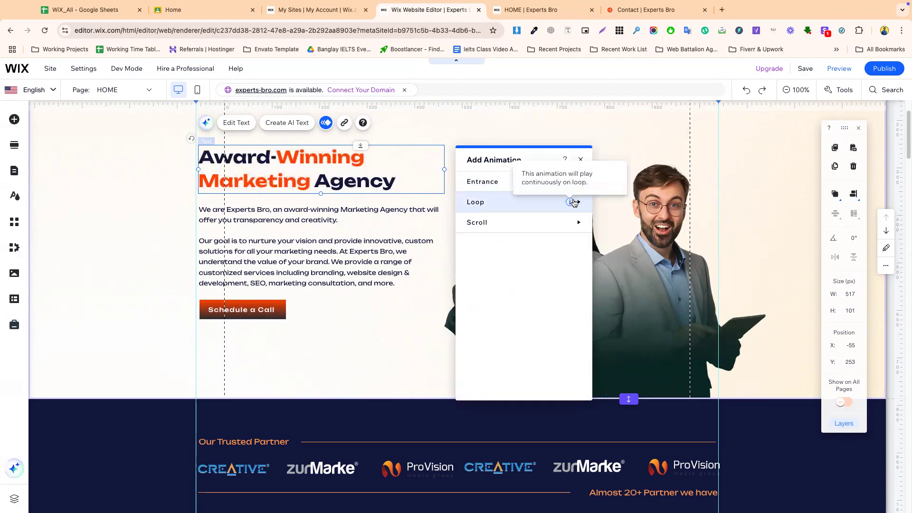
click(395, 131)
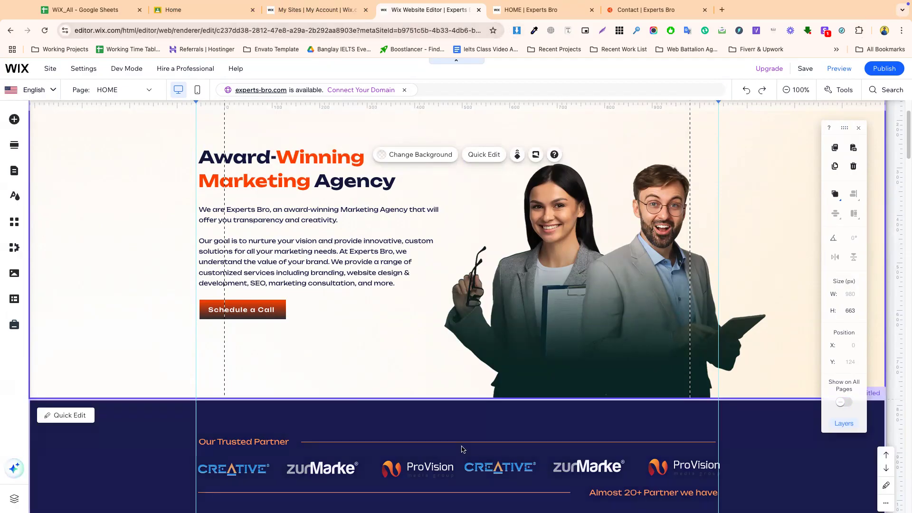
- Give the left partner-logo group a Turn entrance animation
scroll(300, 294, down, 4)
click(275, 269)
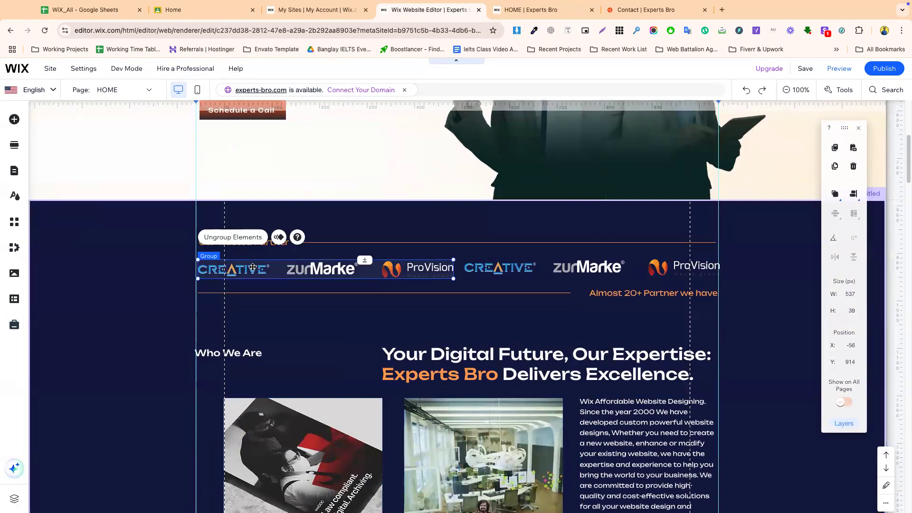
click(278, 238)
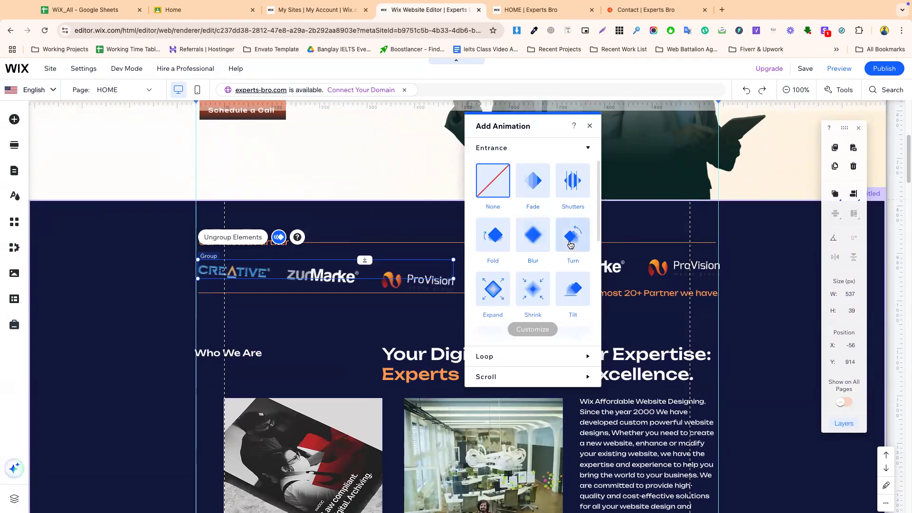
click(570, 237)
click(644, 267)
- Give the right partner-logo group an Expand entrance after trying Fold, then republish
click(653, 266)
click(545, 235)
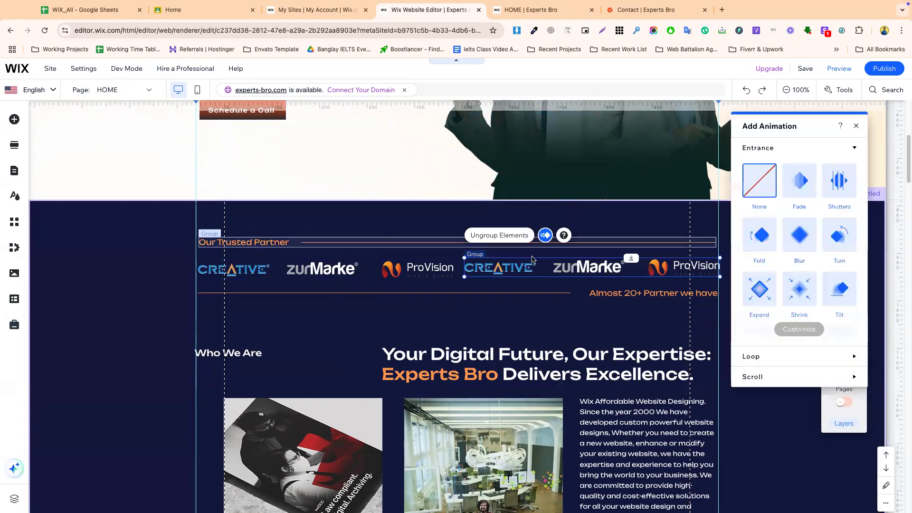
click(756, 244)
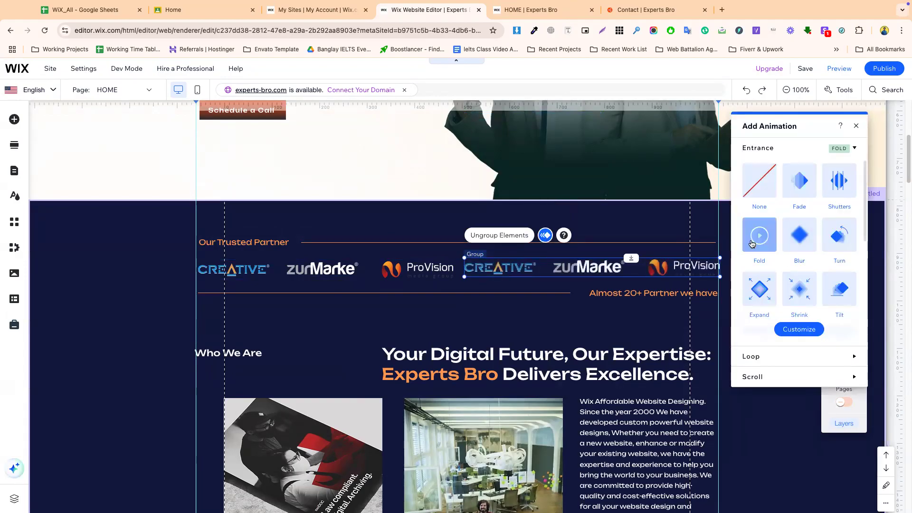
click(762, 296)
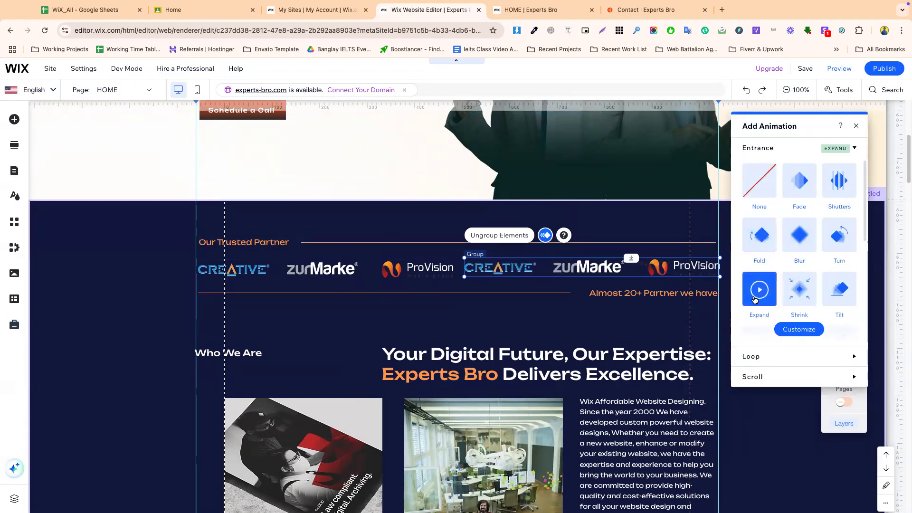
click(471, 340)
click(879, 69)
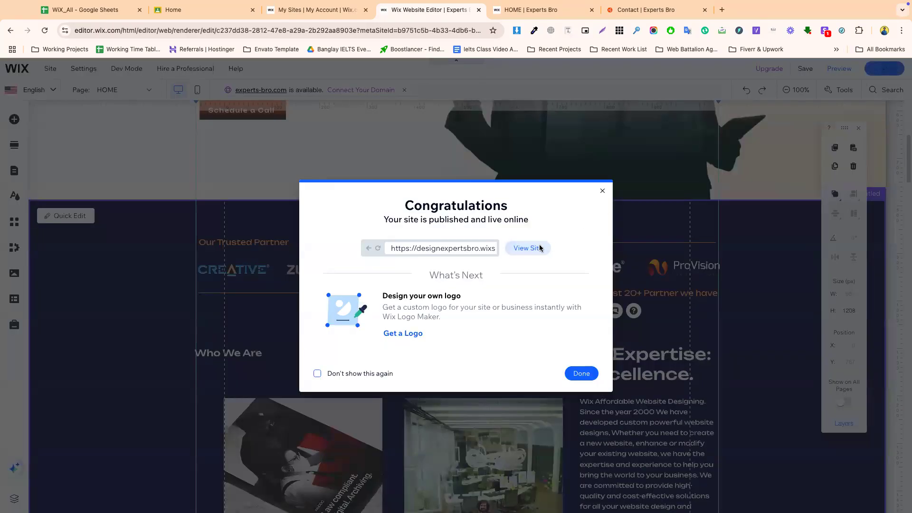
- View the republished site, scroll to the partner logos, check the WiX_All spreadsheet, and return to the editor
click(527, 248)
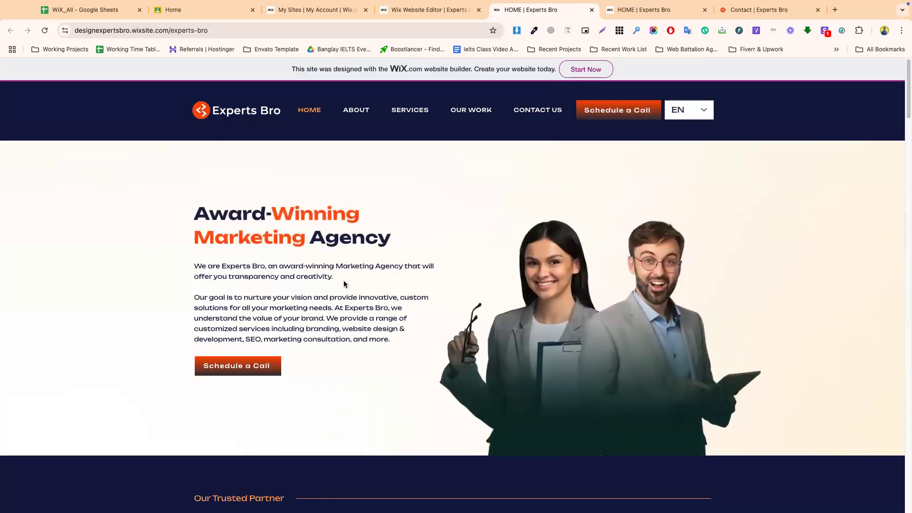
scroll(344, 284, down, 4)
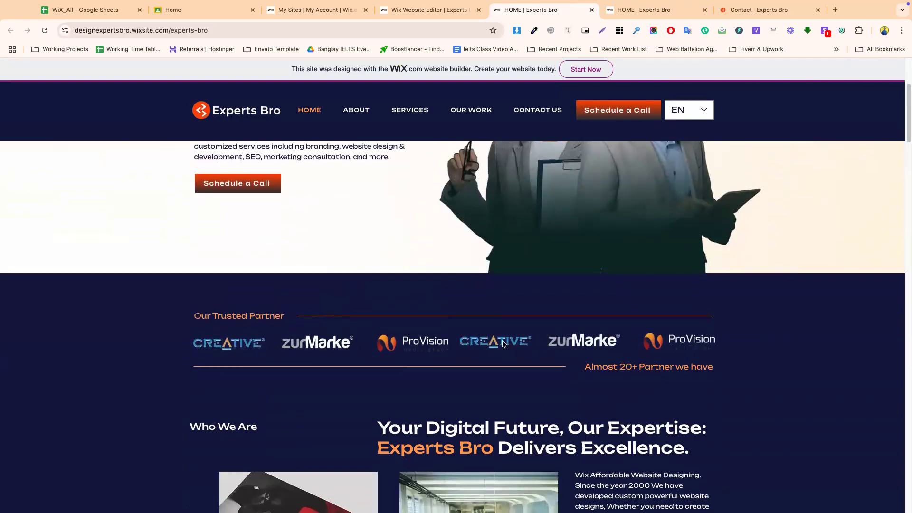
click(119, 10)
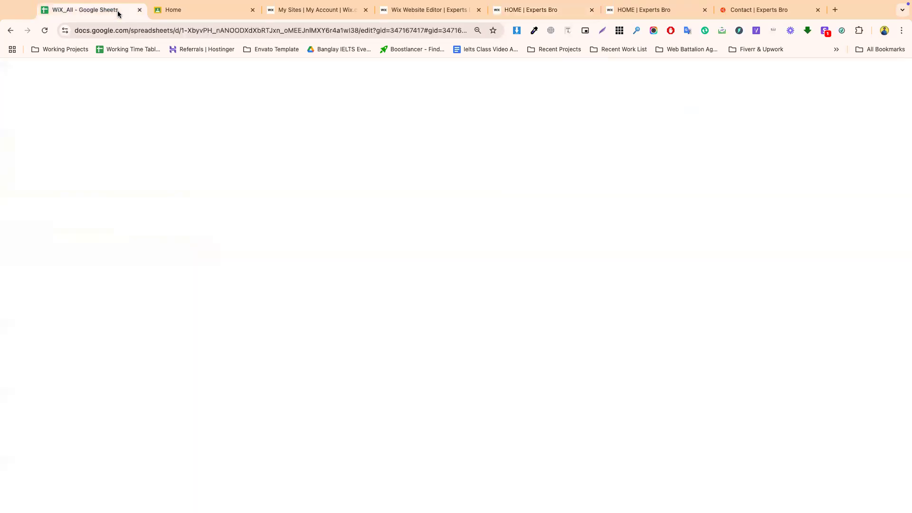
click(544, 200)
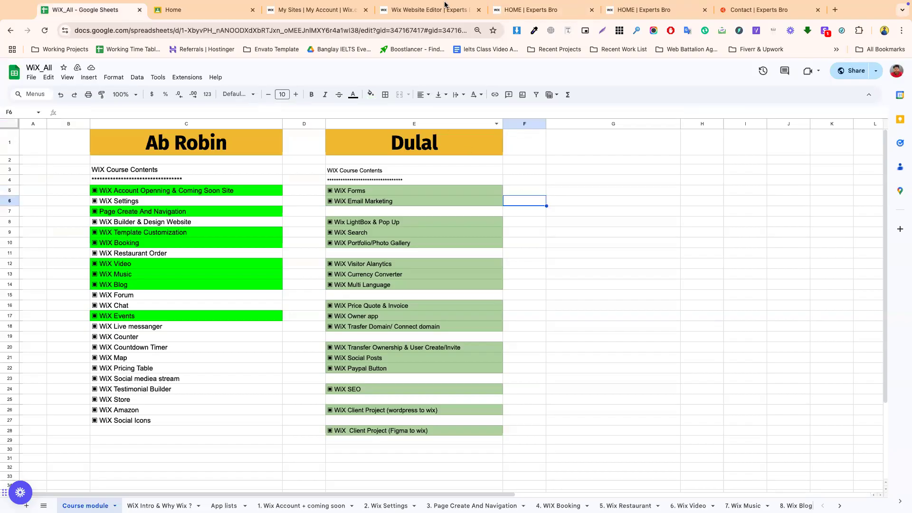
click(435, 22)
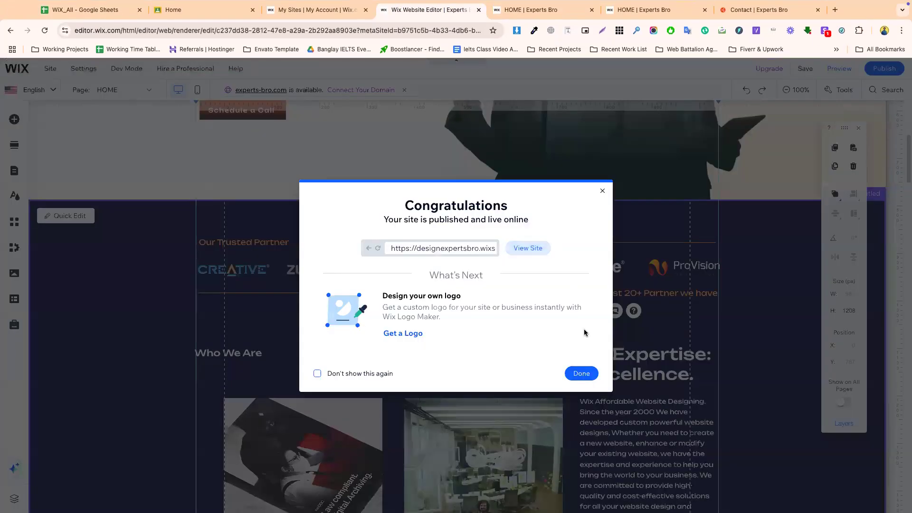
- Dismiss the confirmation, close the floating properties panel, and publish the site once more
click(582, 373)
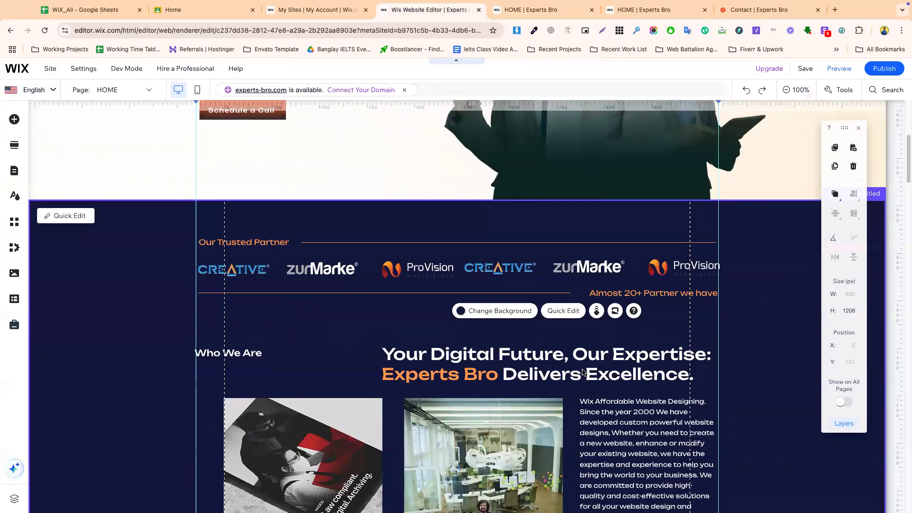
click(579, 361)
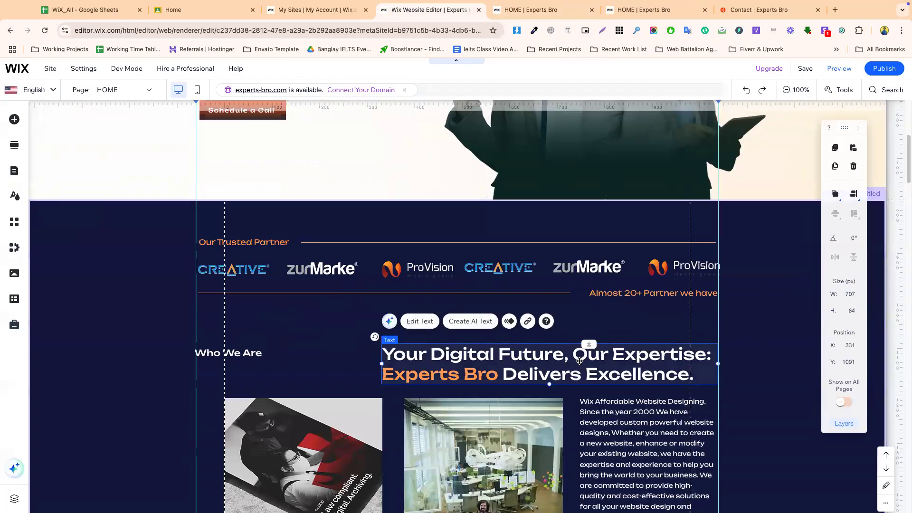
click(804, 379)
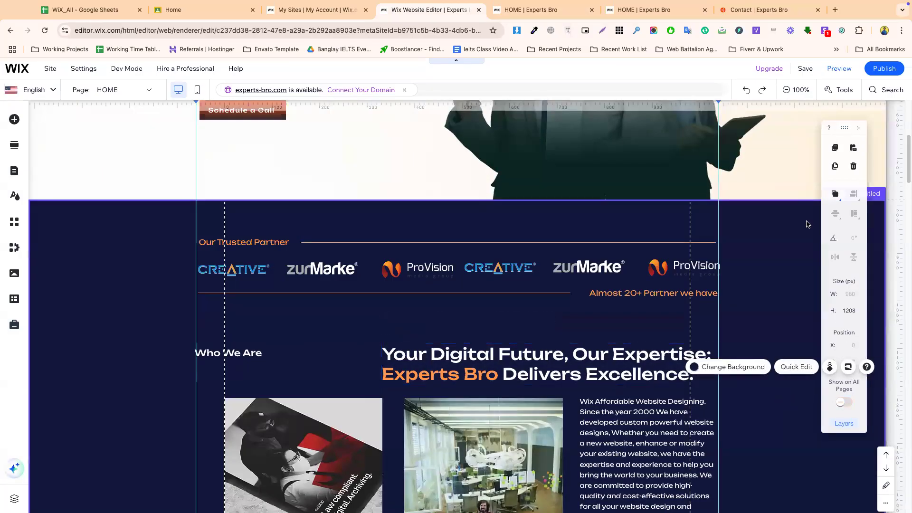
click(858, 128)
click(884, 70)
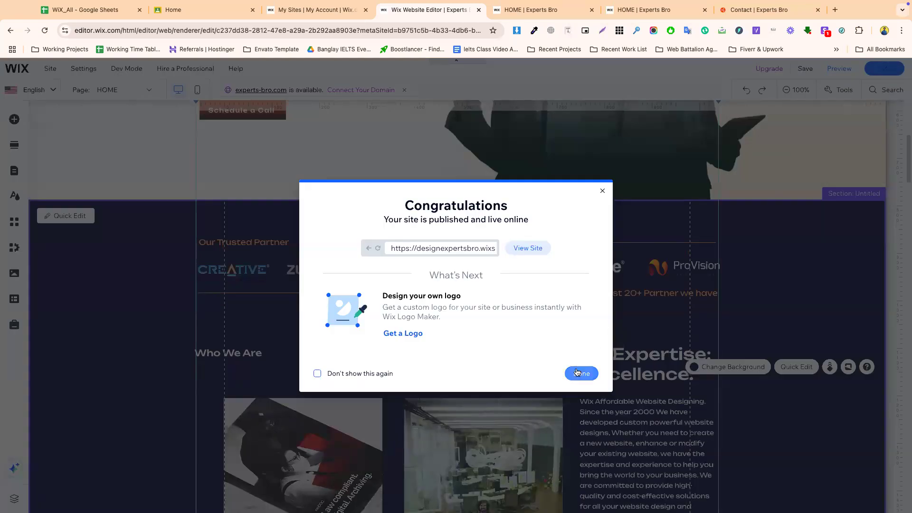
click(576, 375)
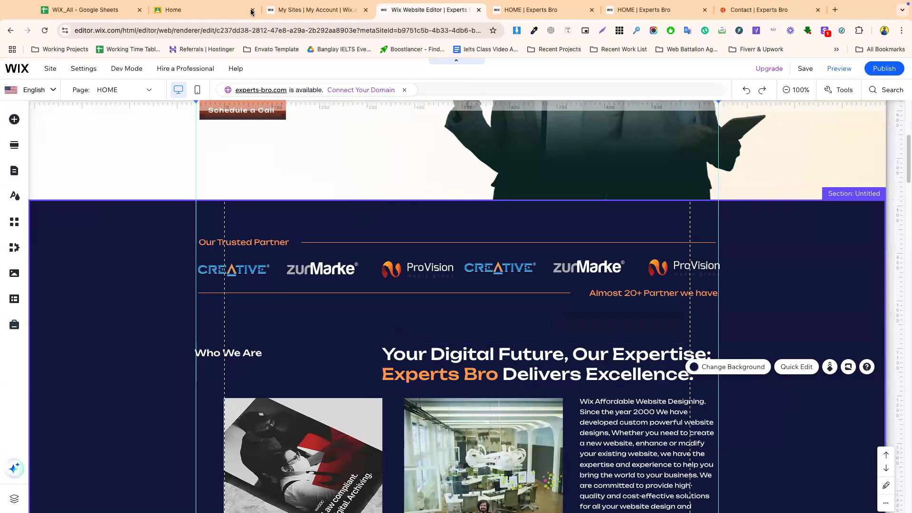
mouse_move(470, 5)
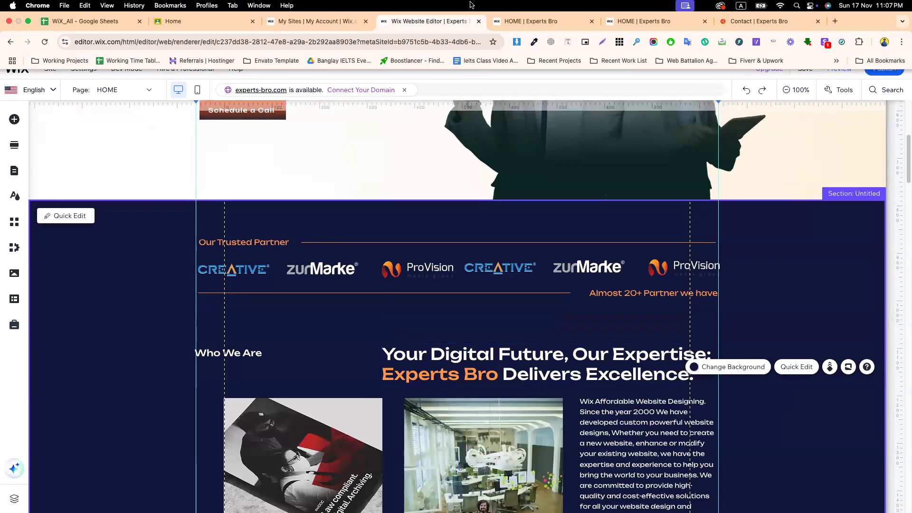